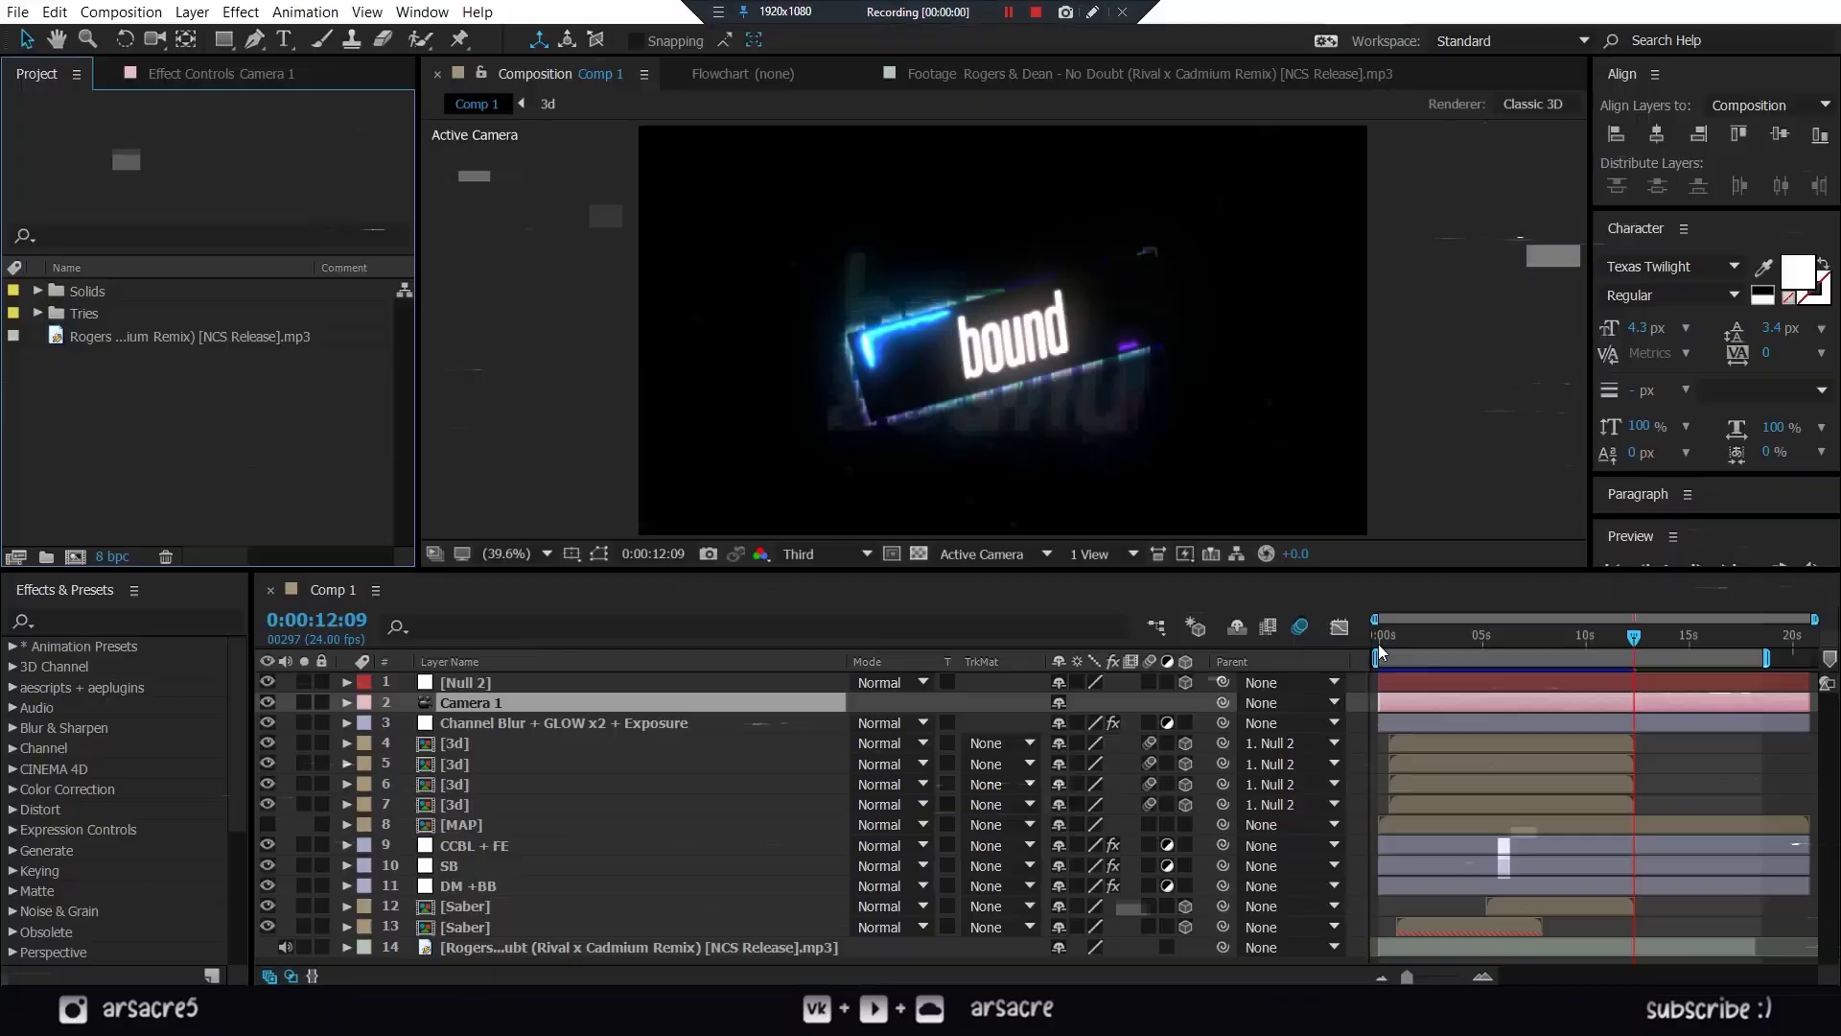
- Switch to After Effects and create an HDTV 1080 24 composition named MainComp with a duration of 0:00:12:21
{"action": "mouse_move", "coordinate": [1378, 643]}
{"action": "left_mouse_down"}
{"action": "mouse_move", "coordinate": [1545, 644]}
{"action": "mouse_move", "coordinate": [1398, 644]}
{"action": "left_mouse_up"}
{"action": "left_click", "coordinate": [111, 385]}
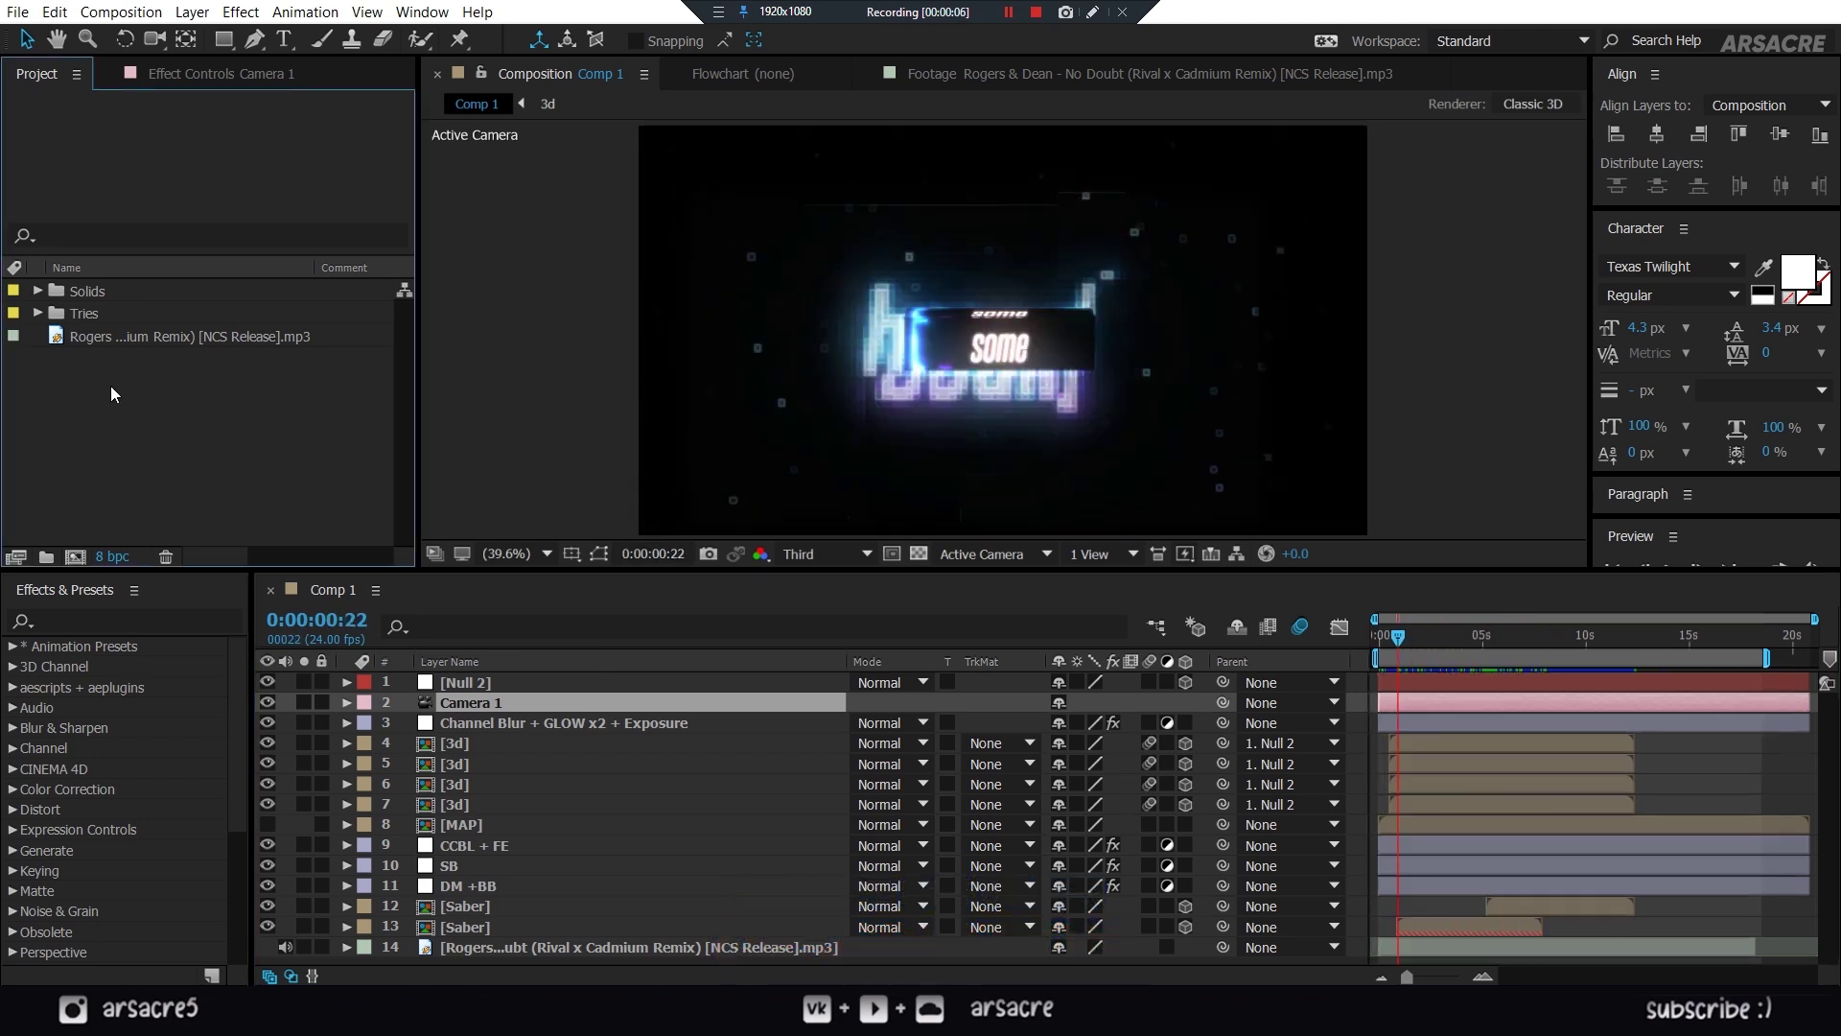
{"action": "left_click", "coordinate": [75, 556]}
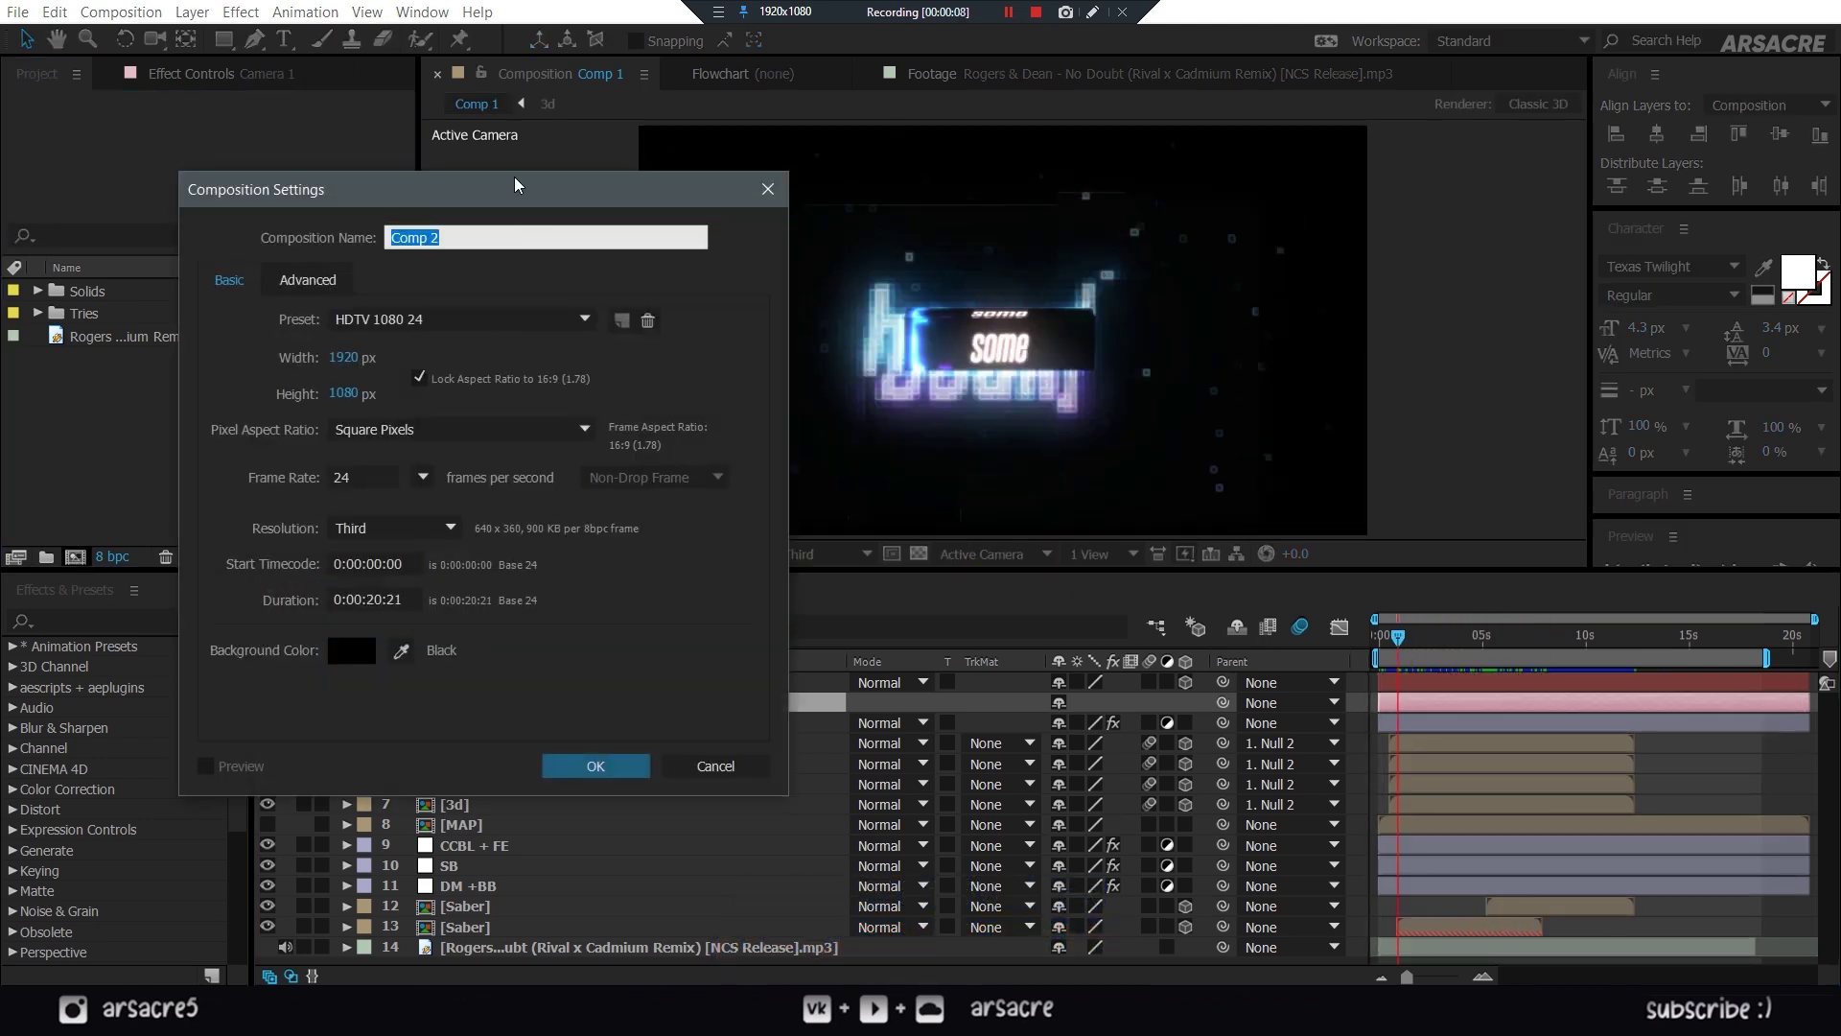
{"action": "left_click_drag", "start_coordinate": [515, 184], "coordinate": [801, 197]}
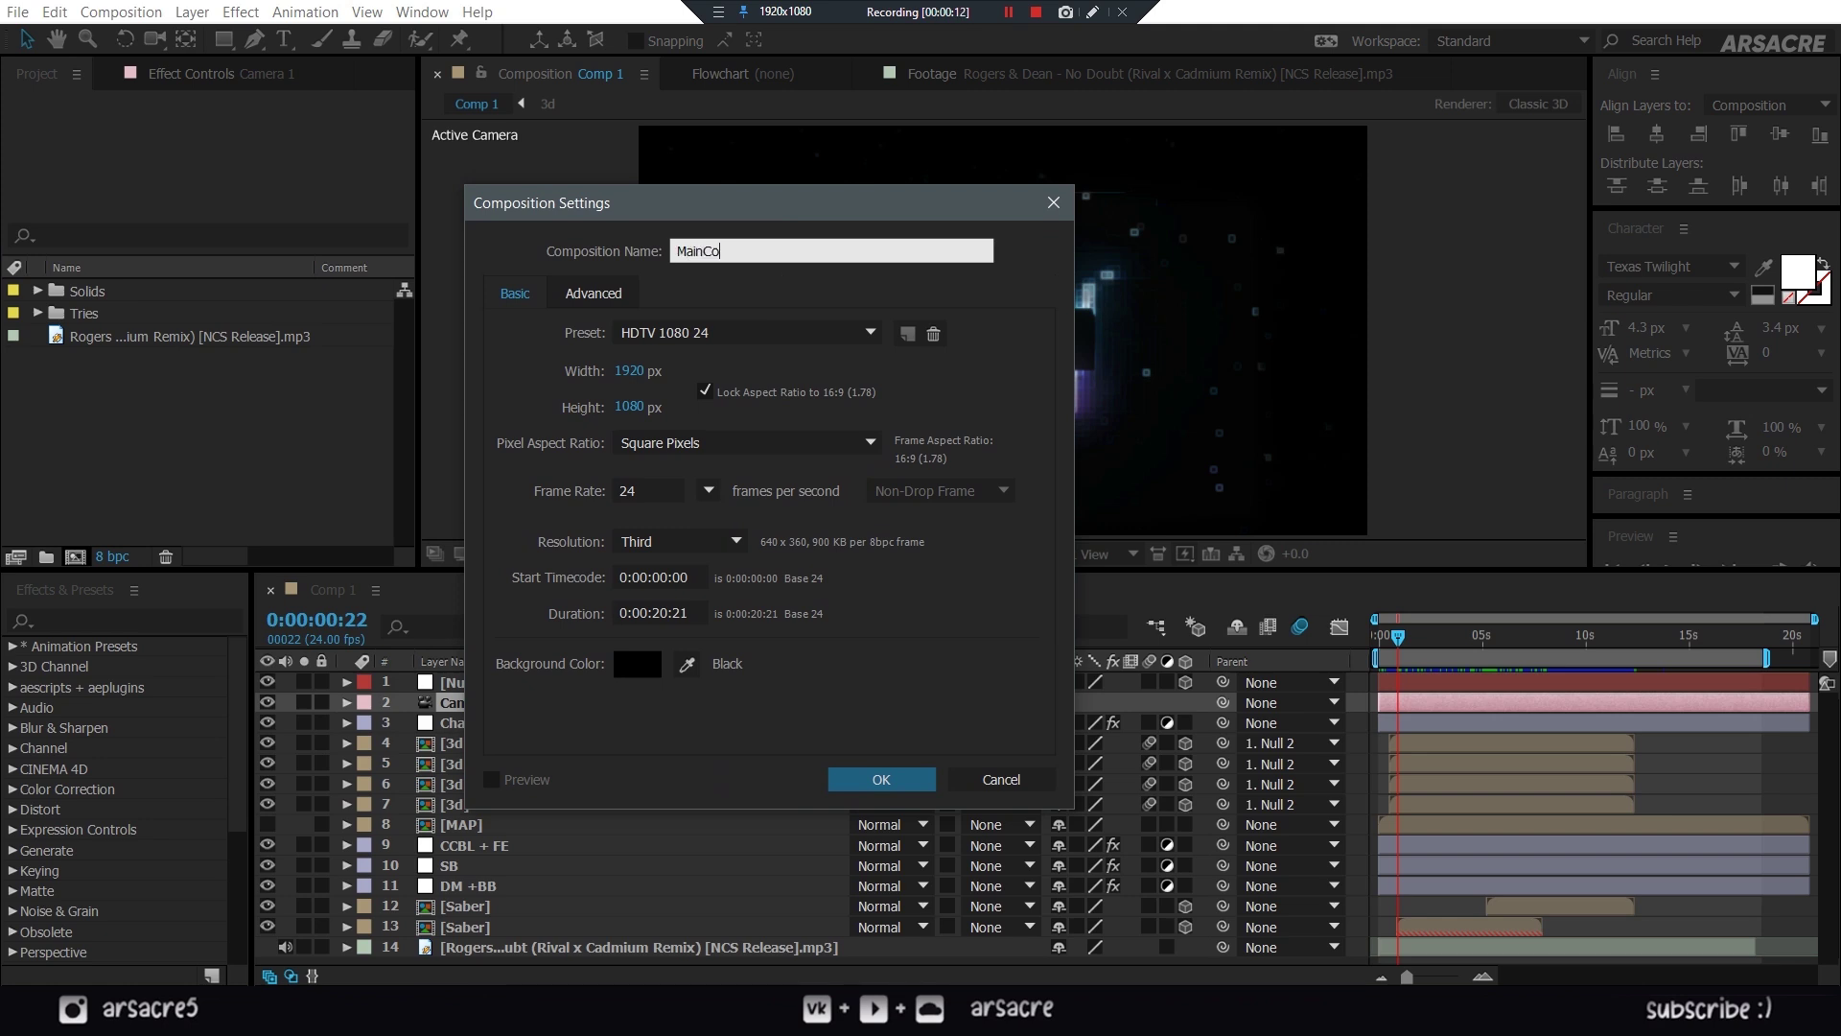
{"action": "left_click", "coordinate": [658, 613]}
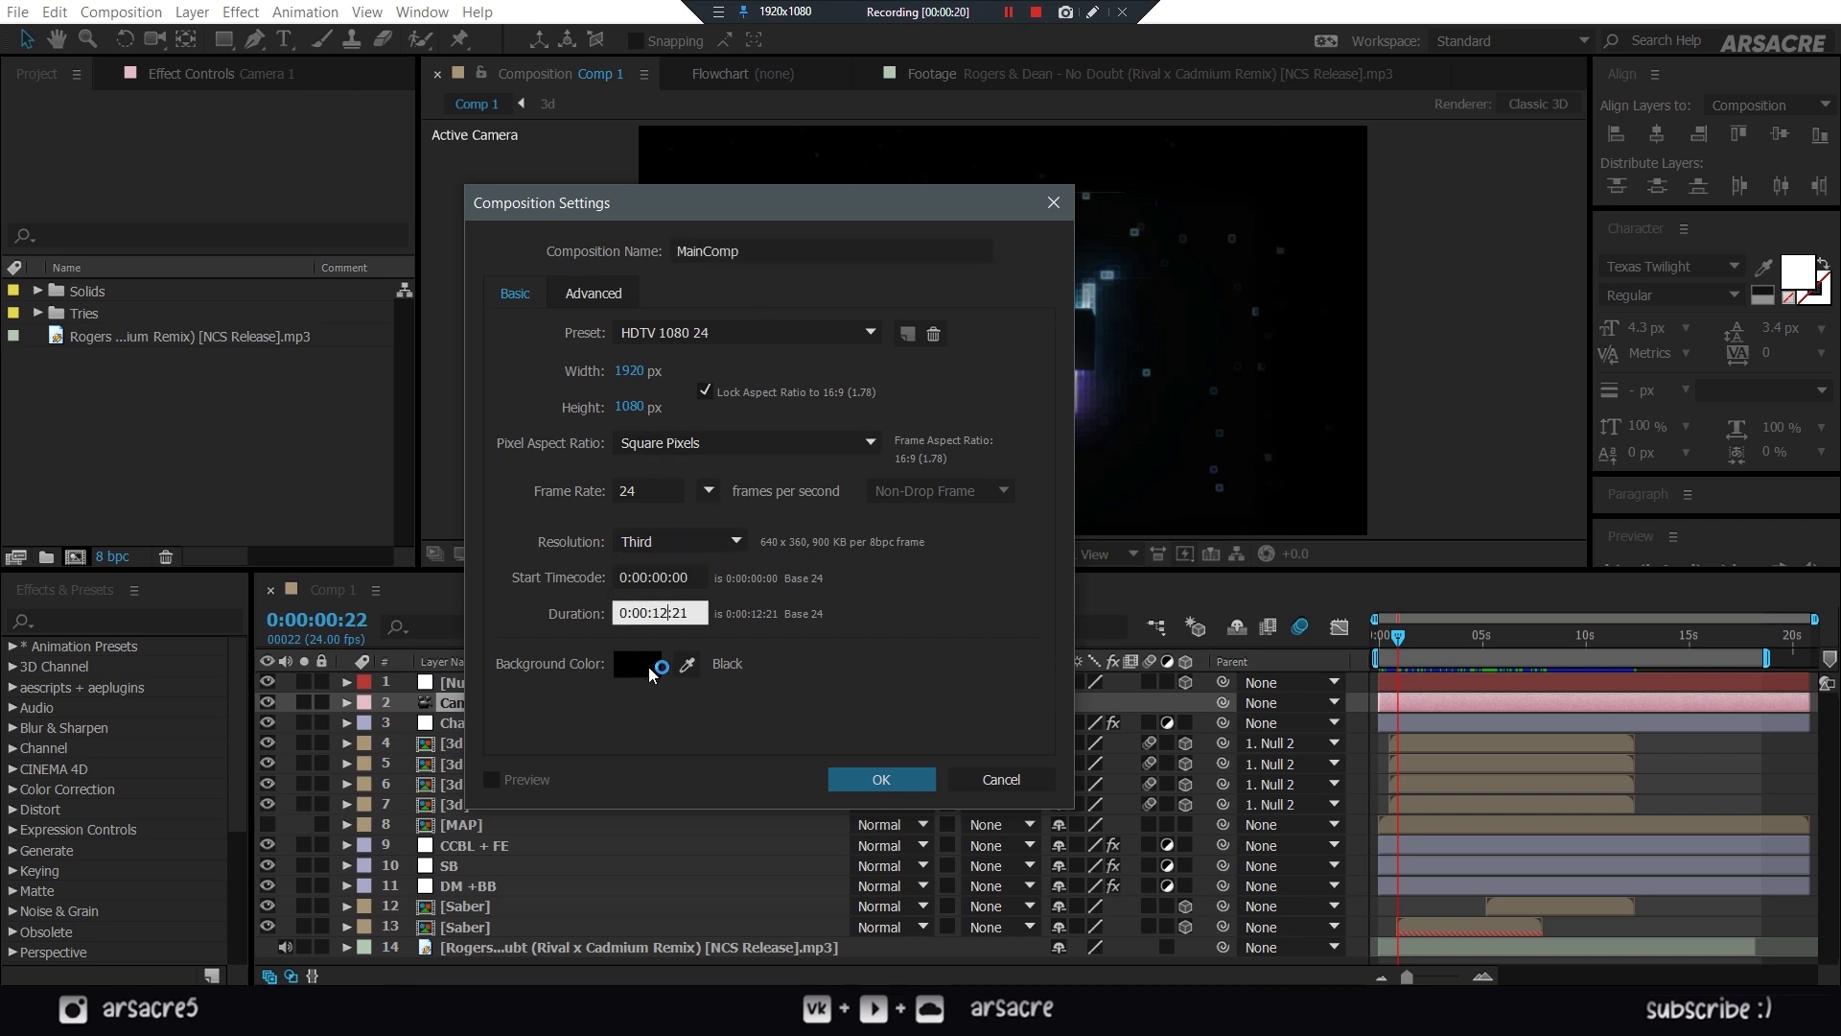
{"action": "left_click", "coordinate": [862, 785]}
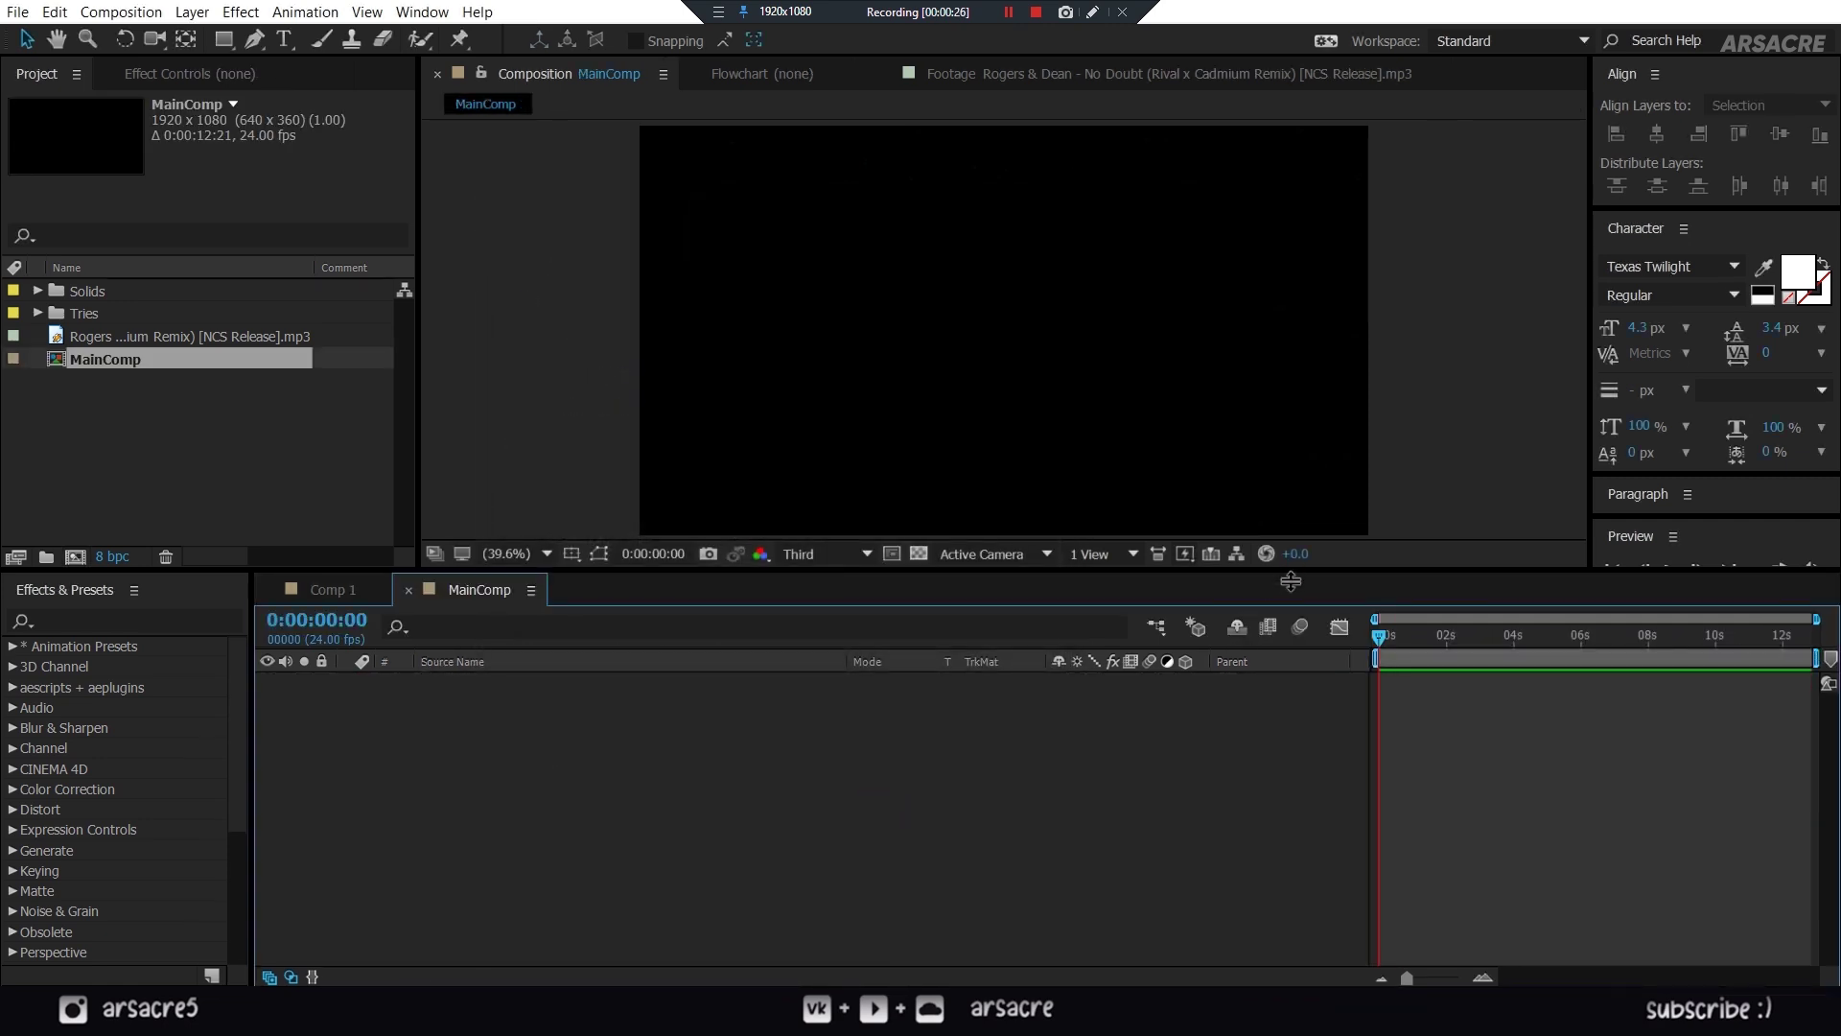
- Enlarge the composition viewer slightly and show the Title/Action Safe guides over MainComp
{"action": "left_click_drag", "start_coordinate": [1291, 581], "coordinate": [1289, 587]}
{"action": "left_click", "coordinate": [573, 570]}
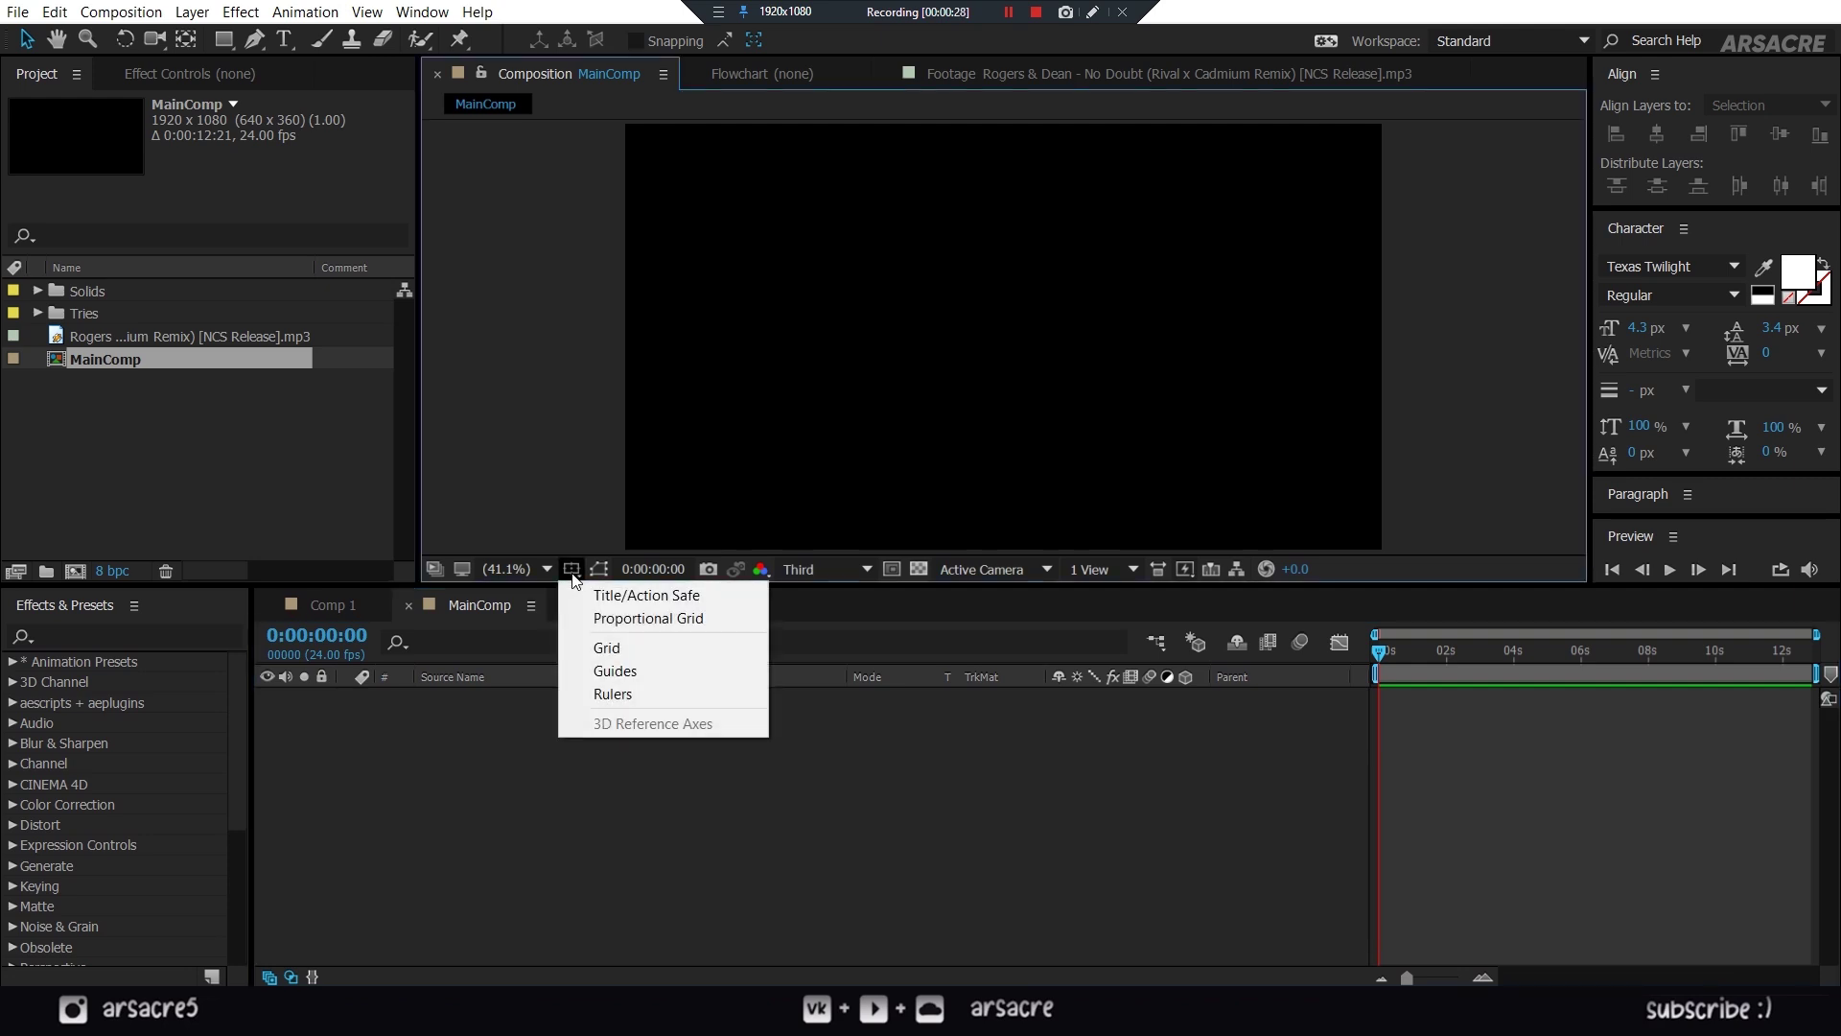
{"action": "left_click", "coordinate": [637, 597]}
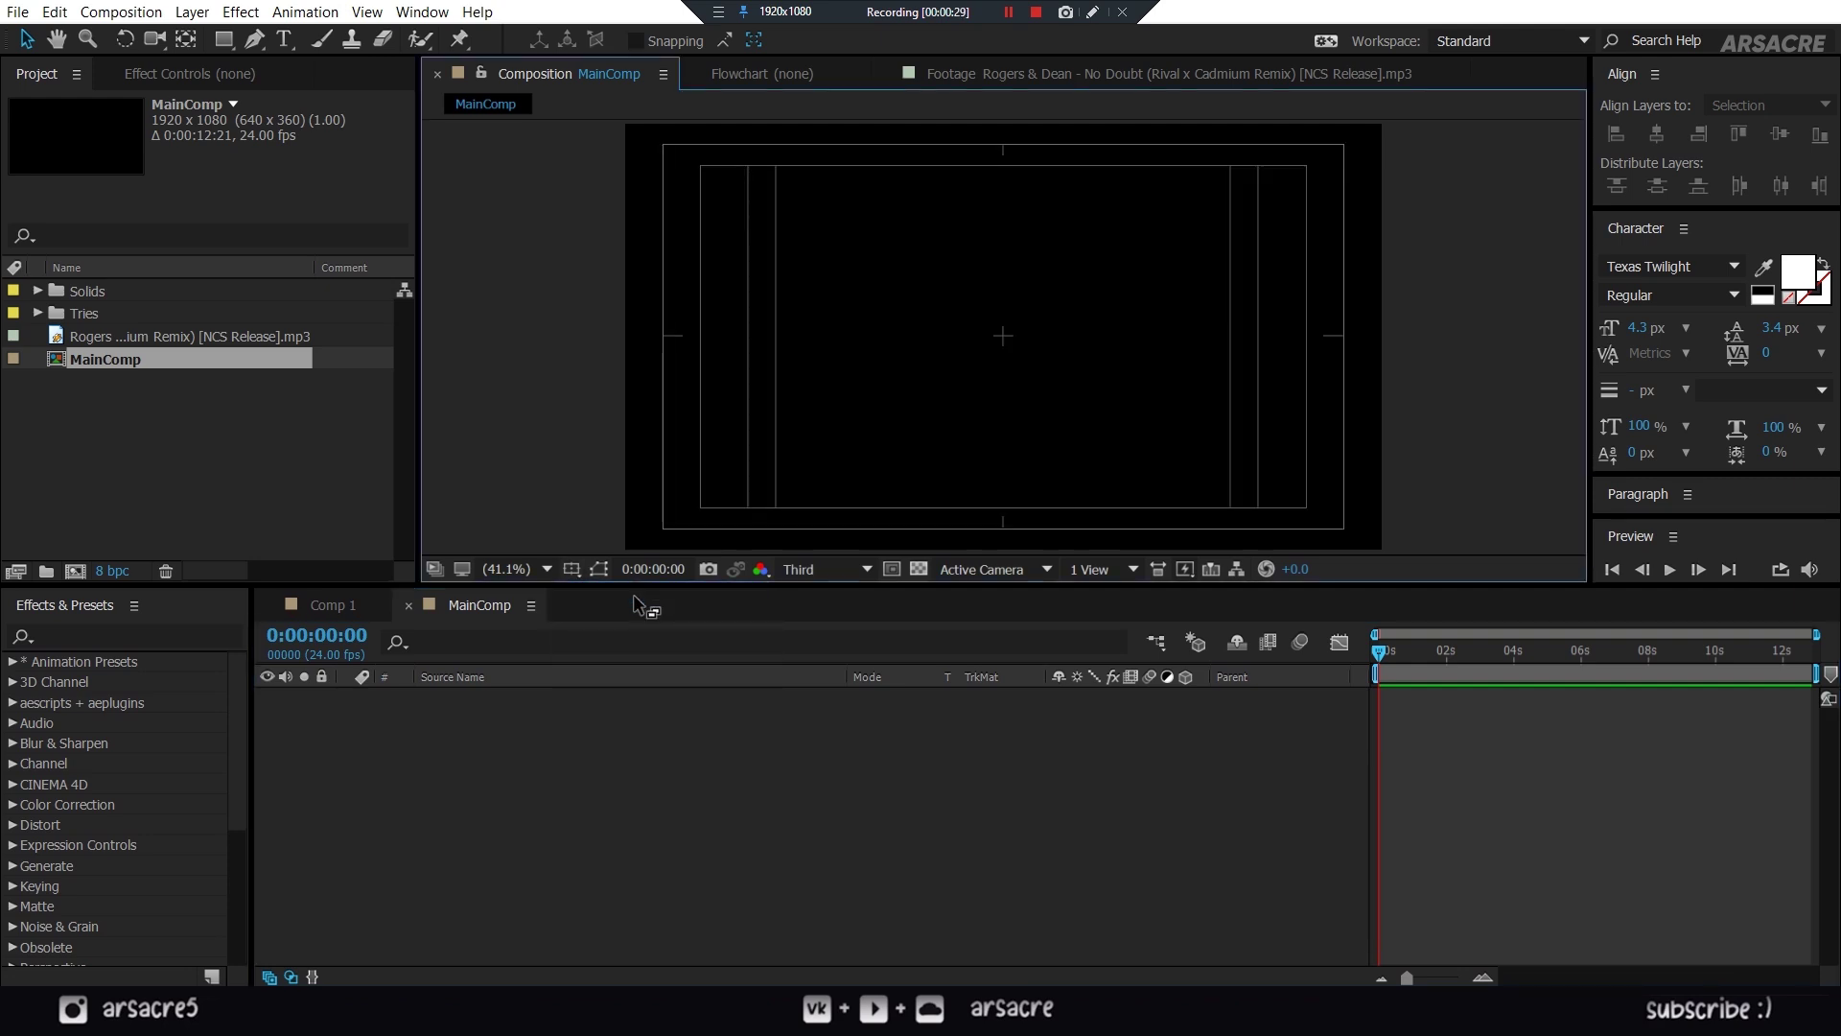
- Add the Rogers & Dean No Doubt mp3 to MainComp and preview the song from the start
{"action": "left_click", "coordinate": [241, 489]}
{"action": "left_click_drag", "start_coordinate": [183, 342], "coordinate": [594, 786]}
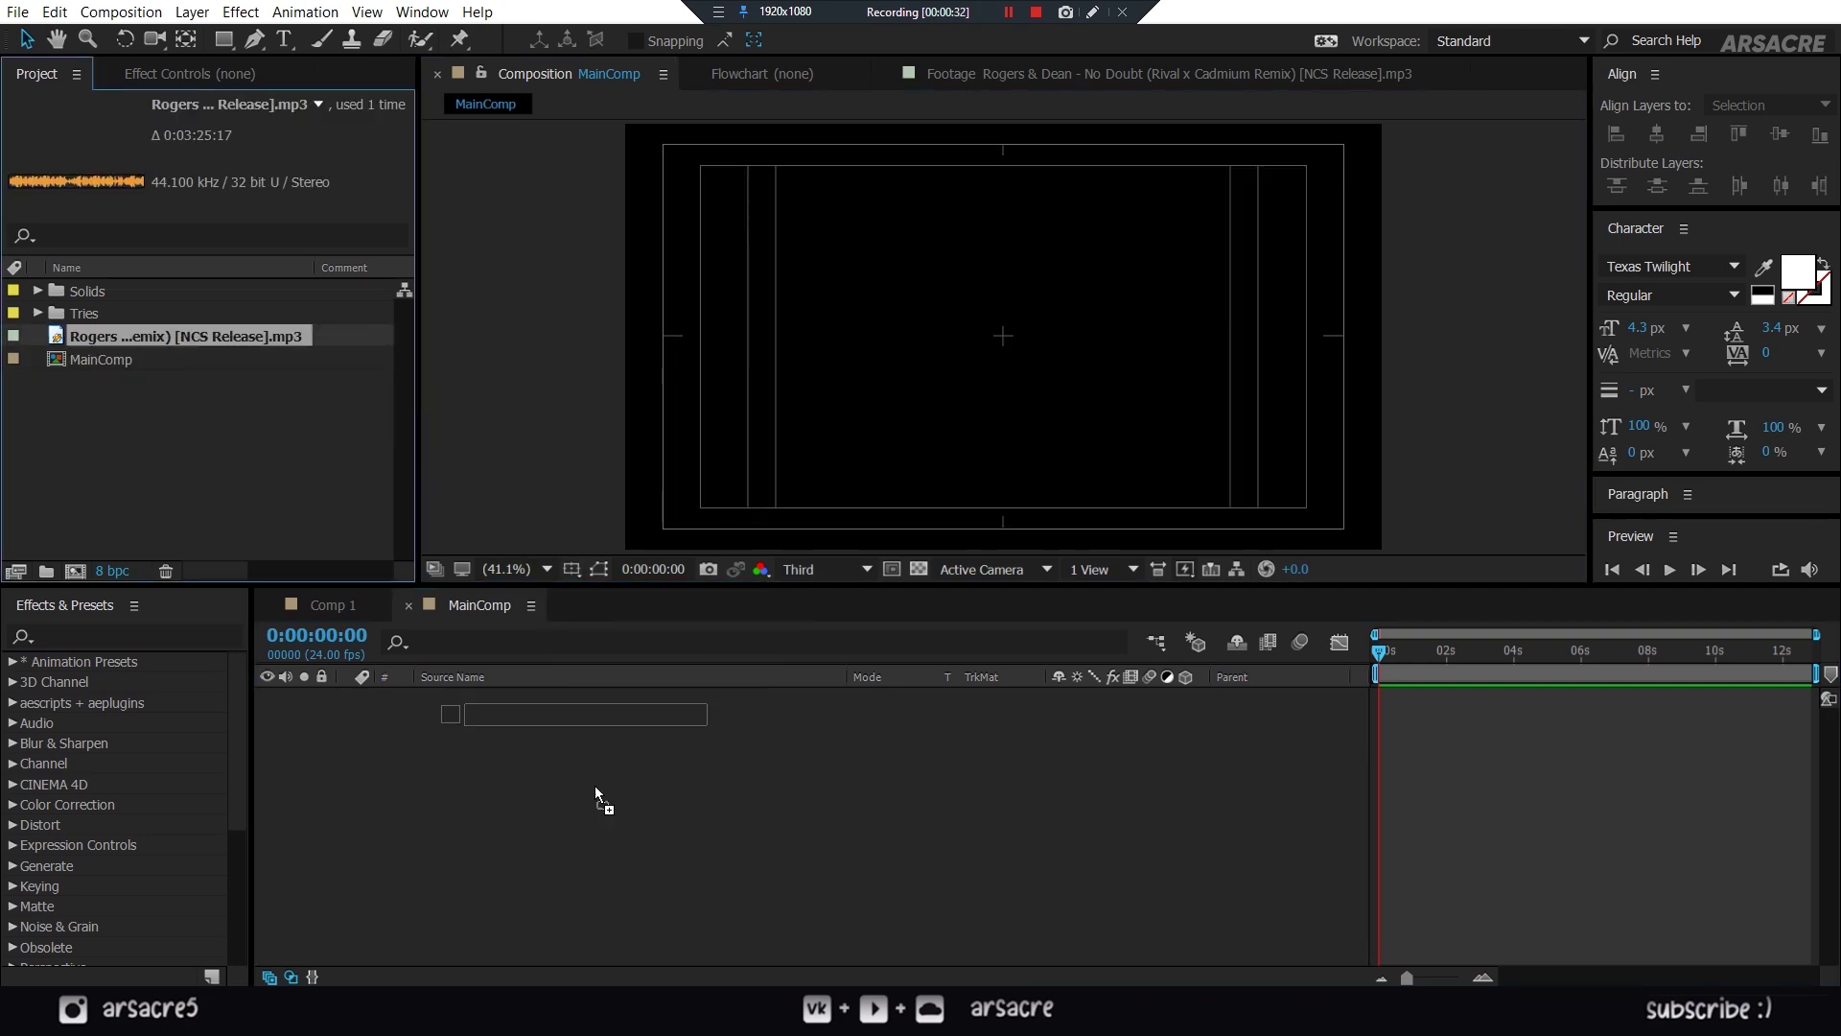
{"action": "left_click_drag", "start_coordinate": [1494, 650], "coordinate": [1799, 663]}
{"action": "key", "text": "Home"}
{"action": "key", "text": "space"}
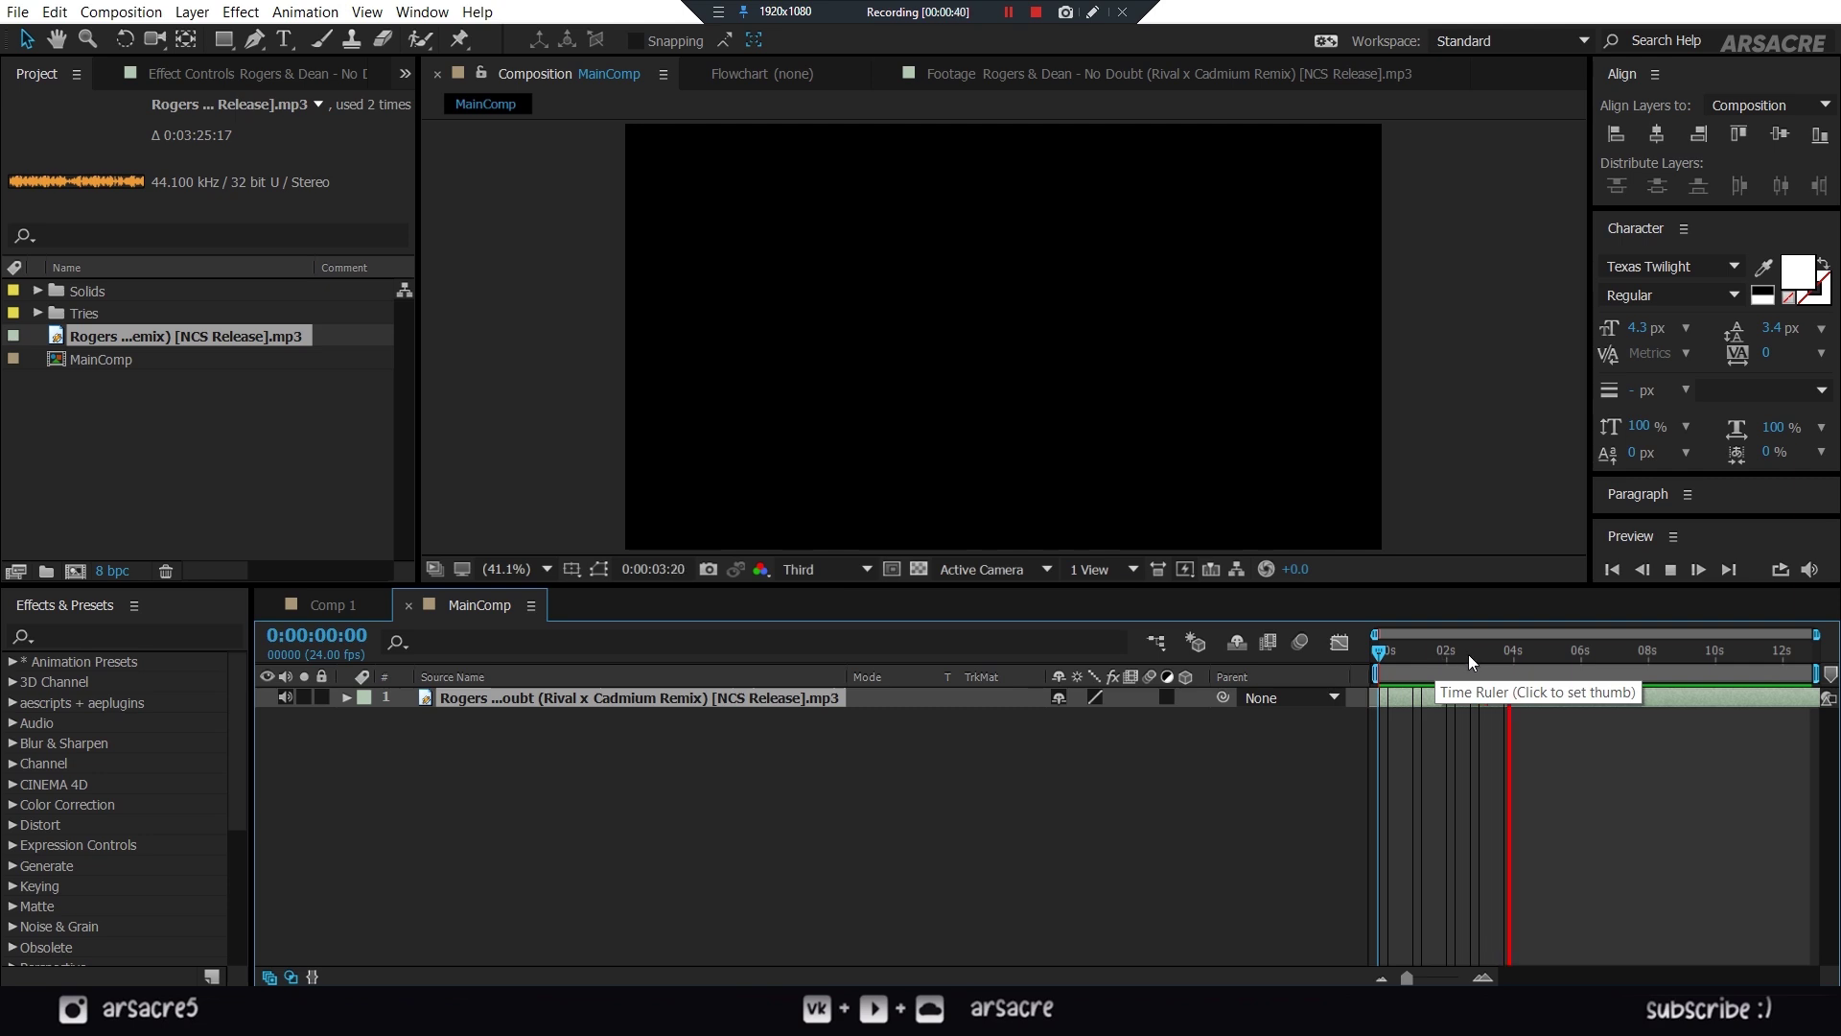
- Add a text layer reading "some" in 320 px Steelfish near the frame's centre, with the time at 0:00:00:17
{"action": "left_click", "coordinate": [1442, 660]}
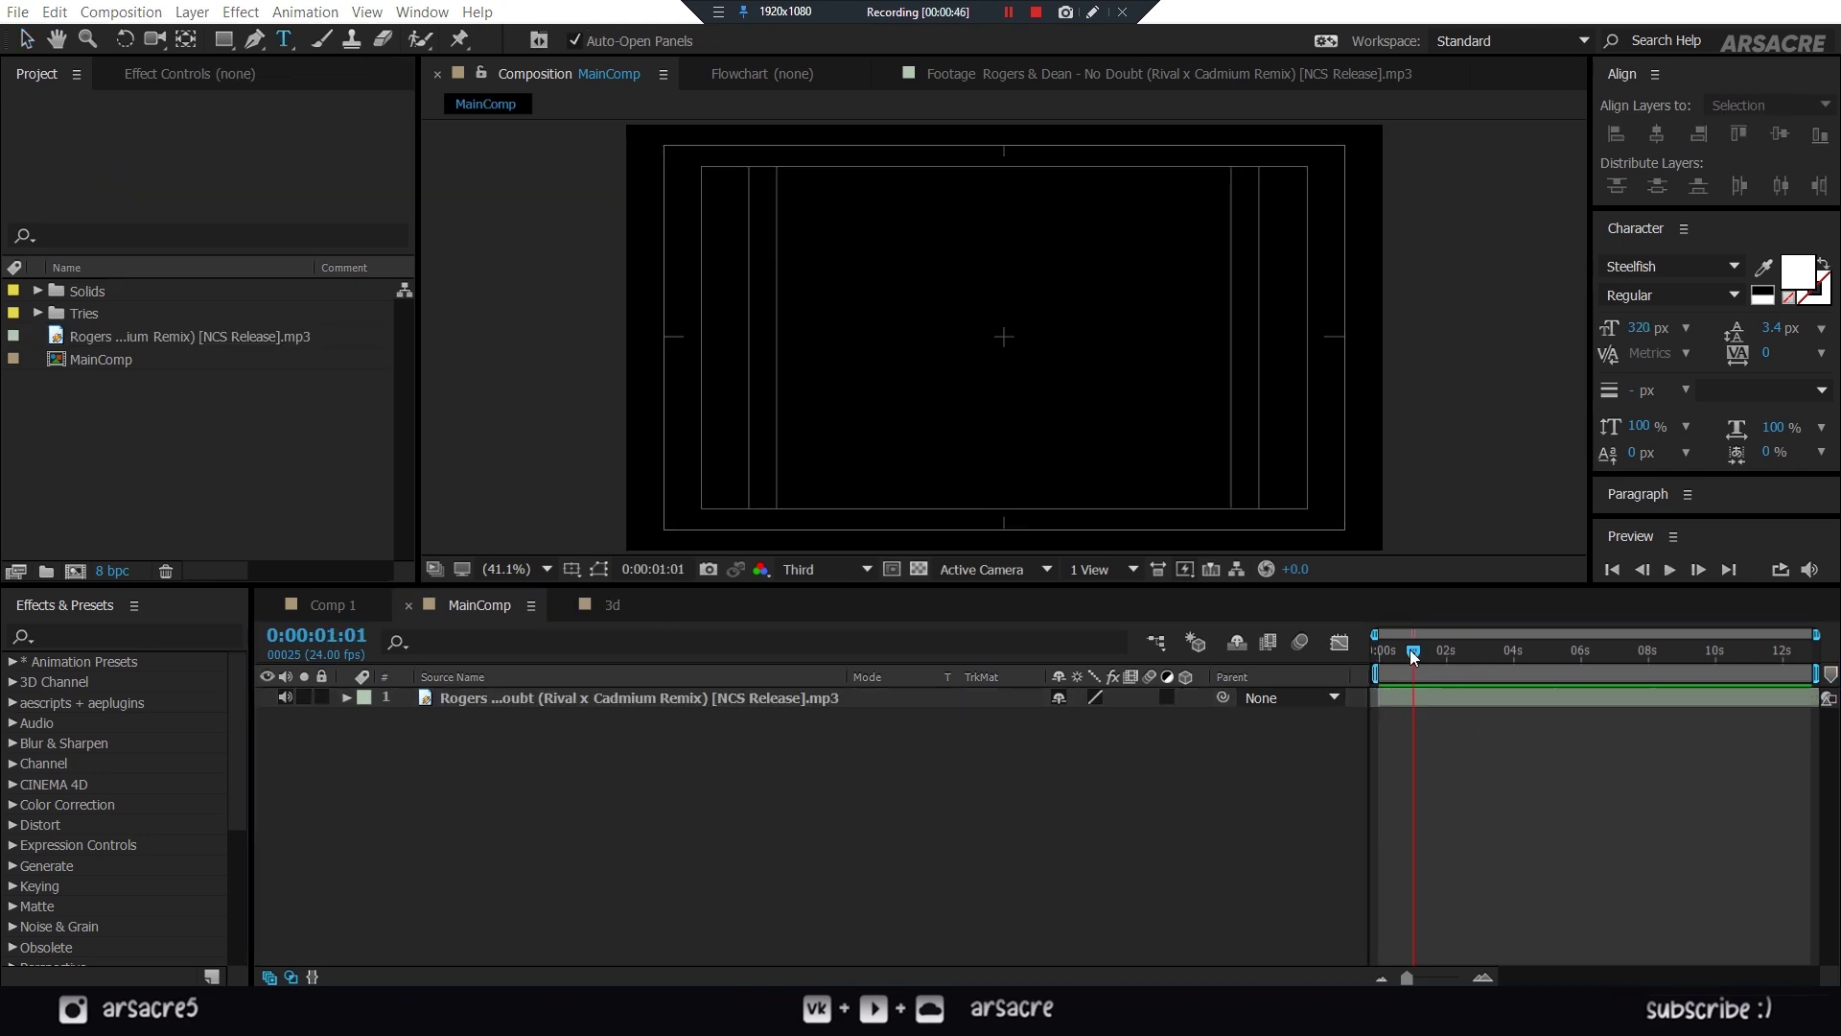
{"action": "left_click_drag", "start_coordinate": [1410, 655], "coordinate": [1403, 655]}
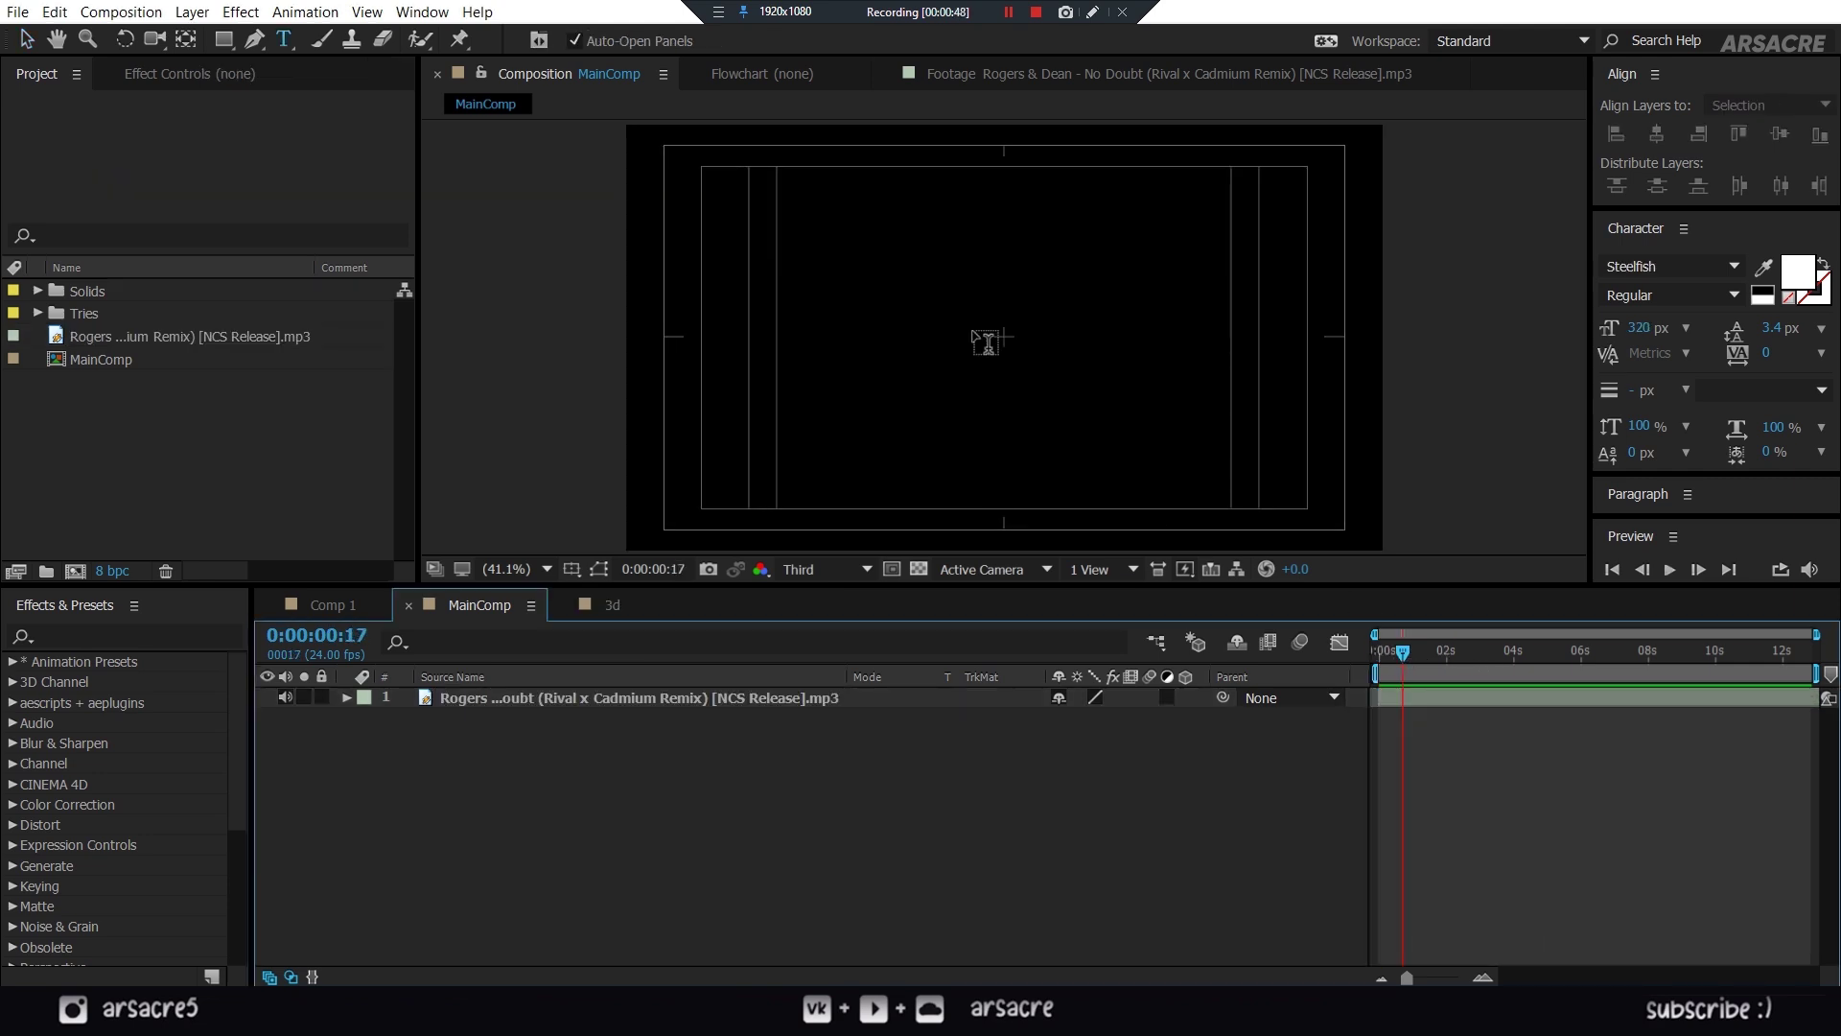
{"action": "left_click", "coordinate": [994, 343]}
{"action": "type", "text": "some"}
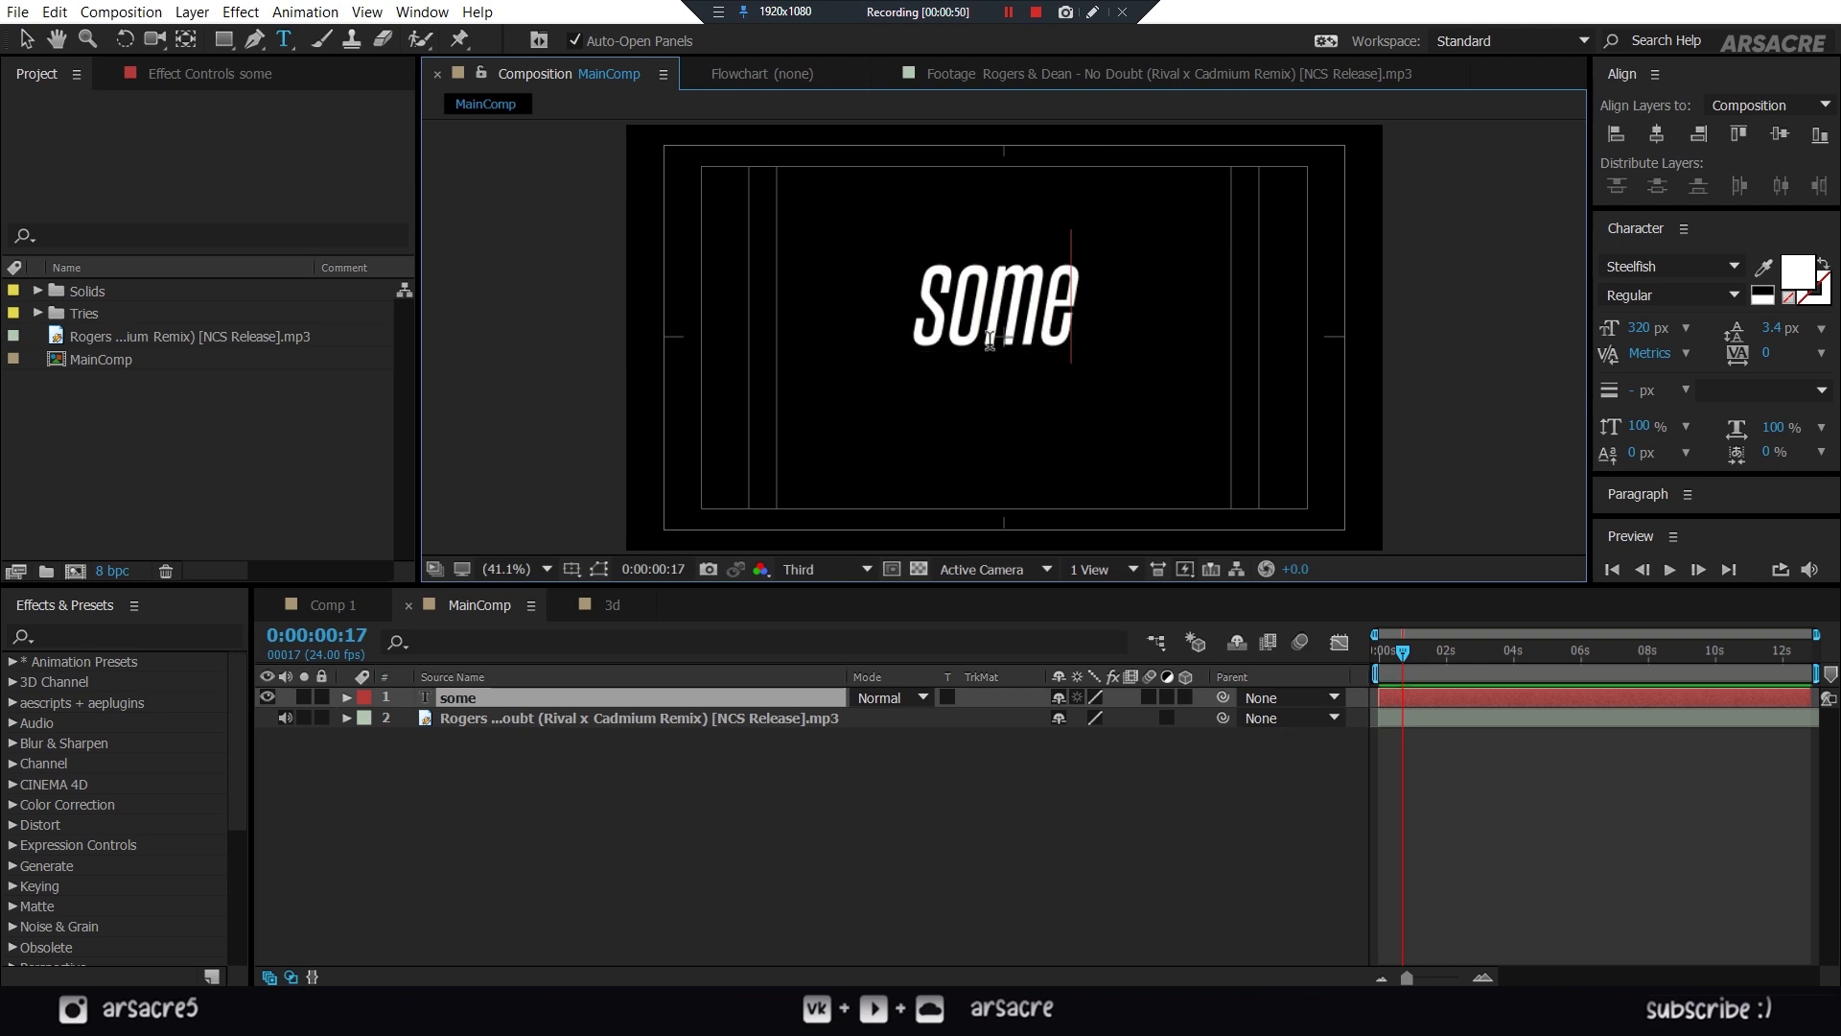
- Centre the anchor point of the "some" text and align the text with the middle of the frame
{"action": "left_click", "coordinate": [665, 693]}
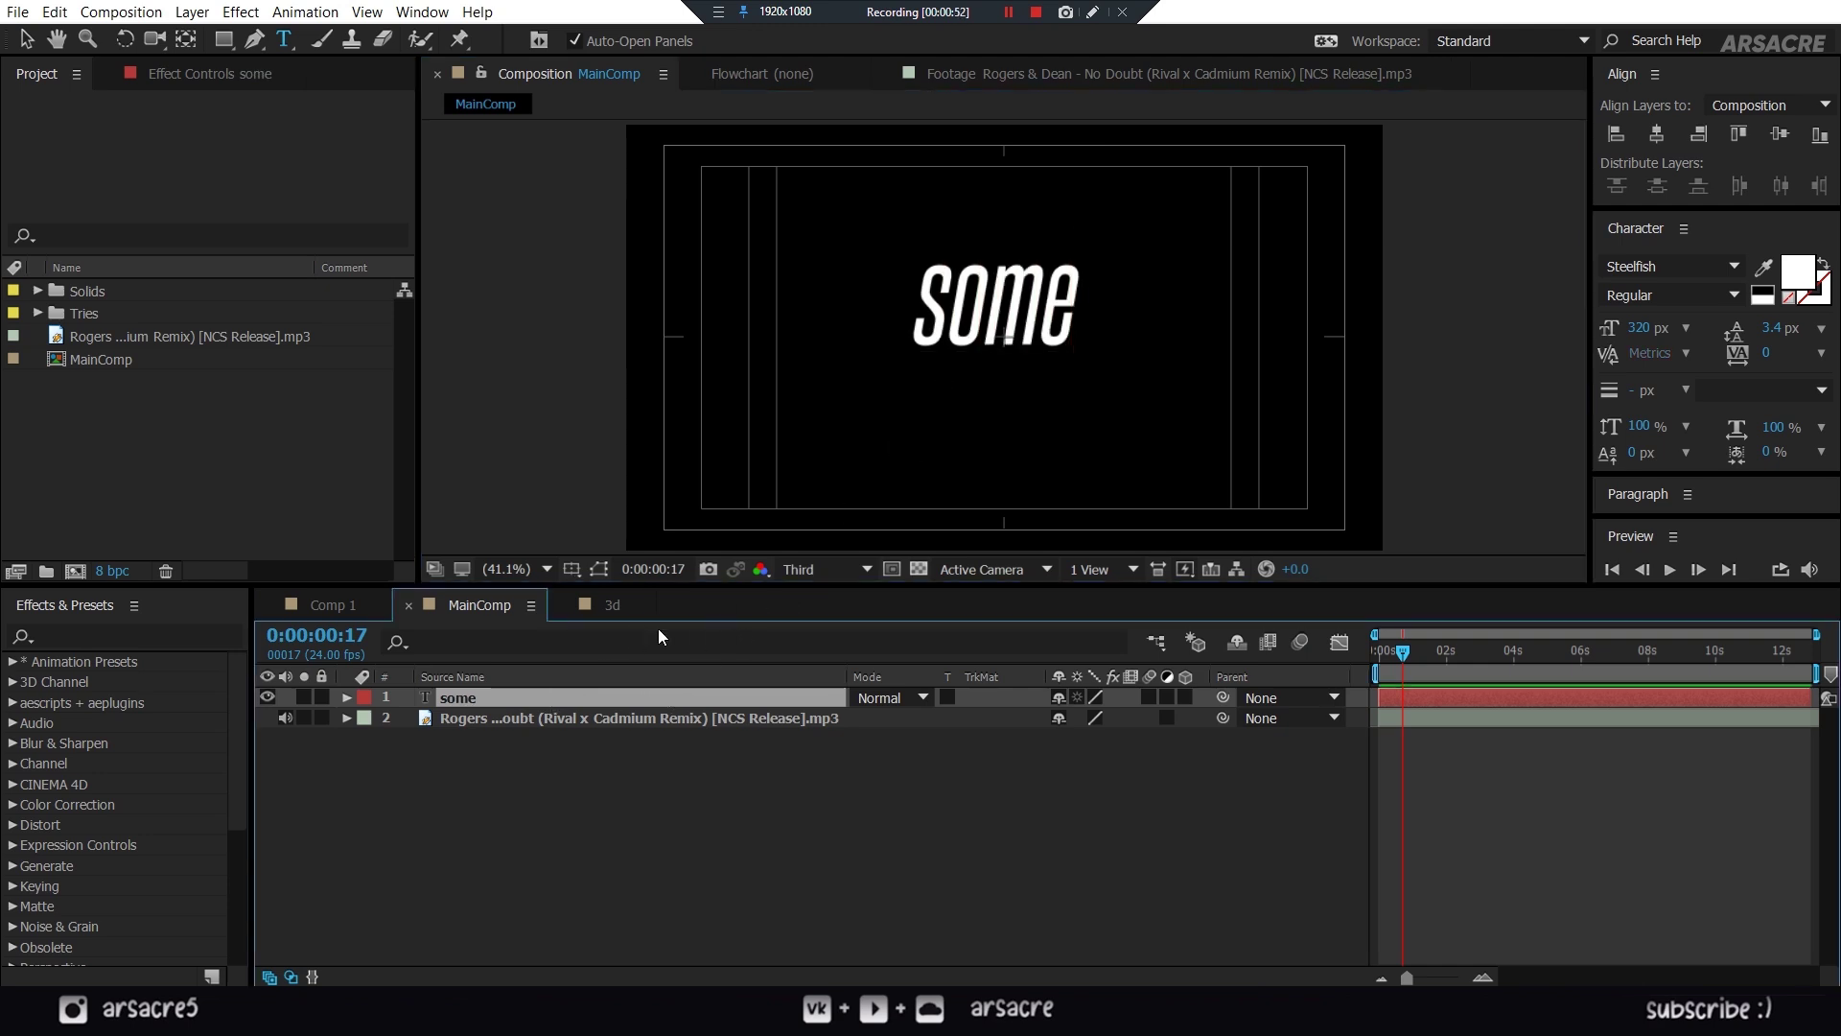
{"action": "left_click", "coordinate": [601, 569]}
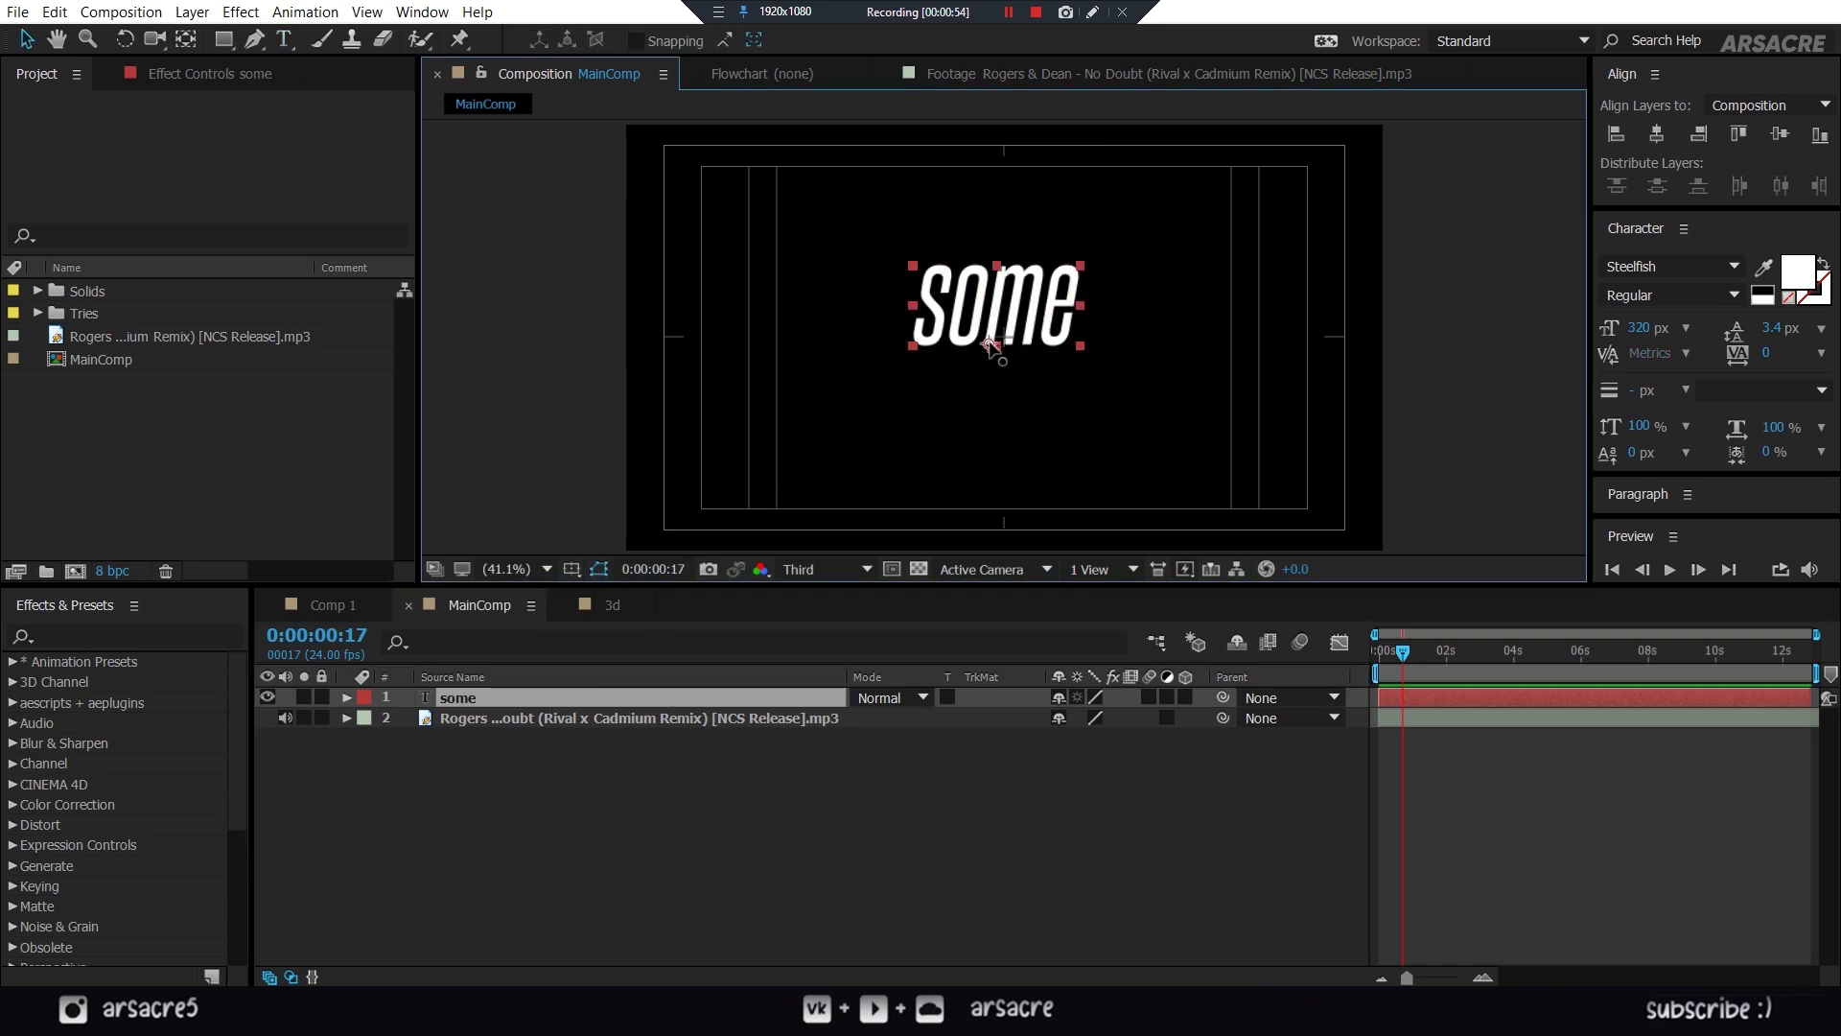
{"action": "key", "text": "y"}
{"action": "left_click_drag", "start_coordinate": [989, 343], "coordinate": [1057, 336]}
{"action": "key", "text": "v"}
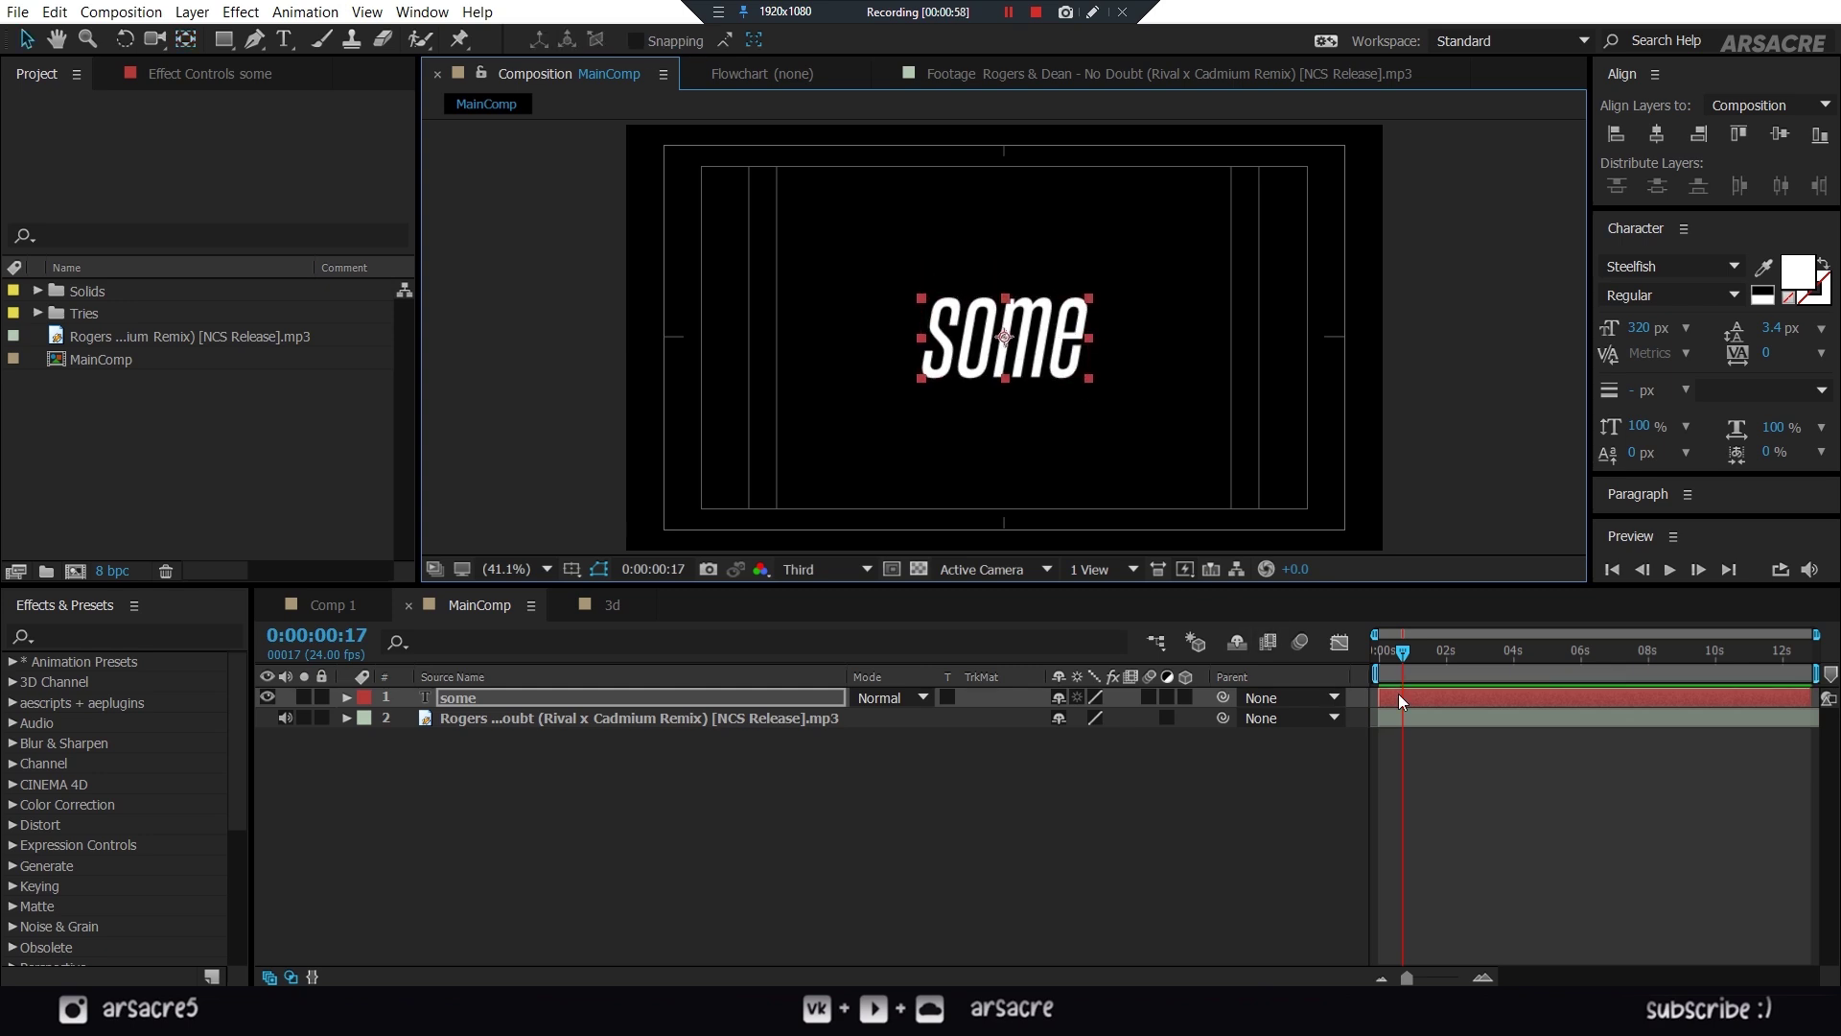
- Trim the start of the "some" text layer to the first sung word and widen the timeline's time area
{"action": "left_click_drag", "start_coordinate": [1381, 660], "coordinate": [1392, 659]}
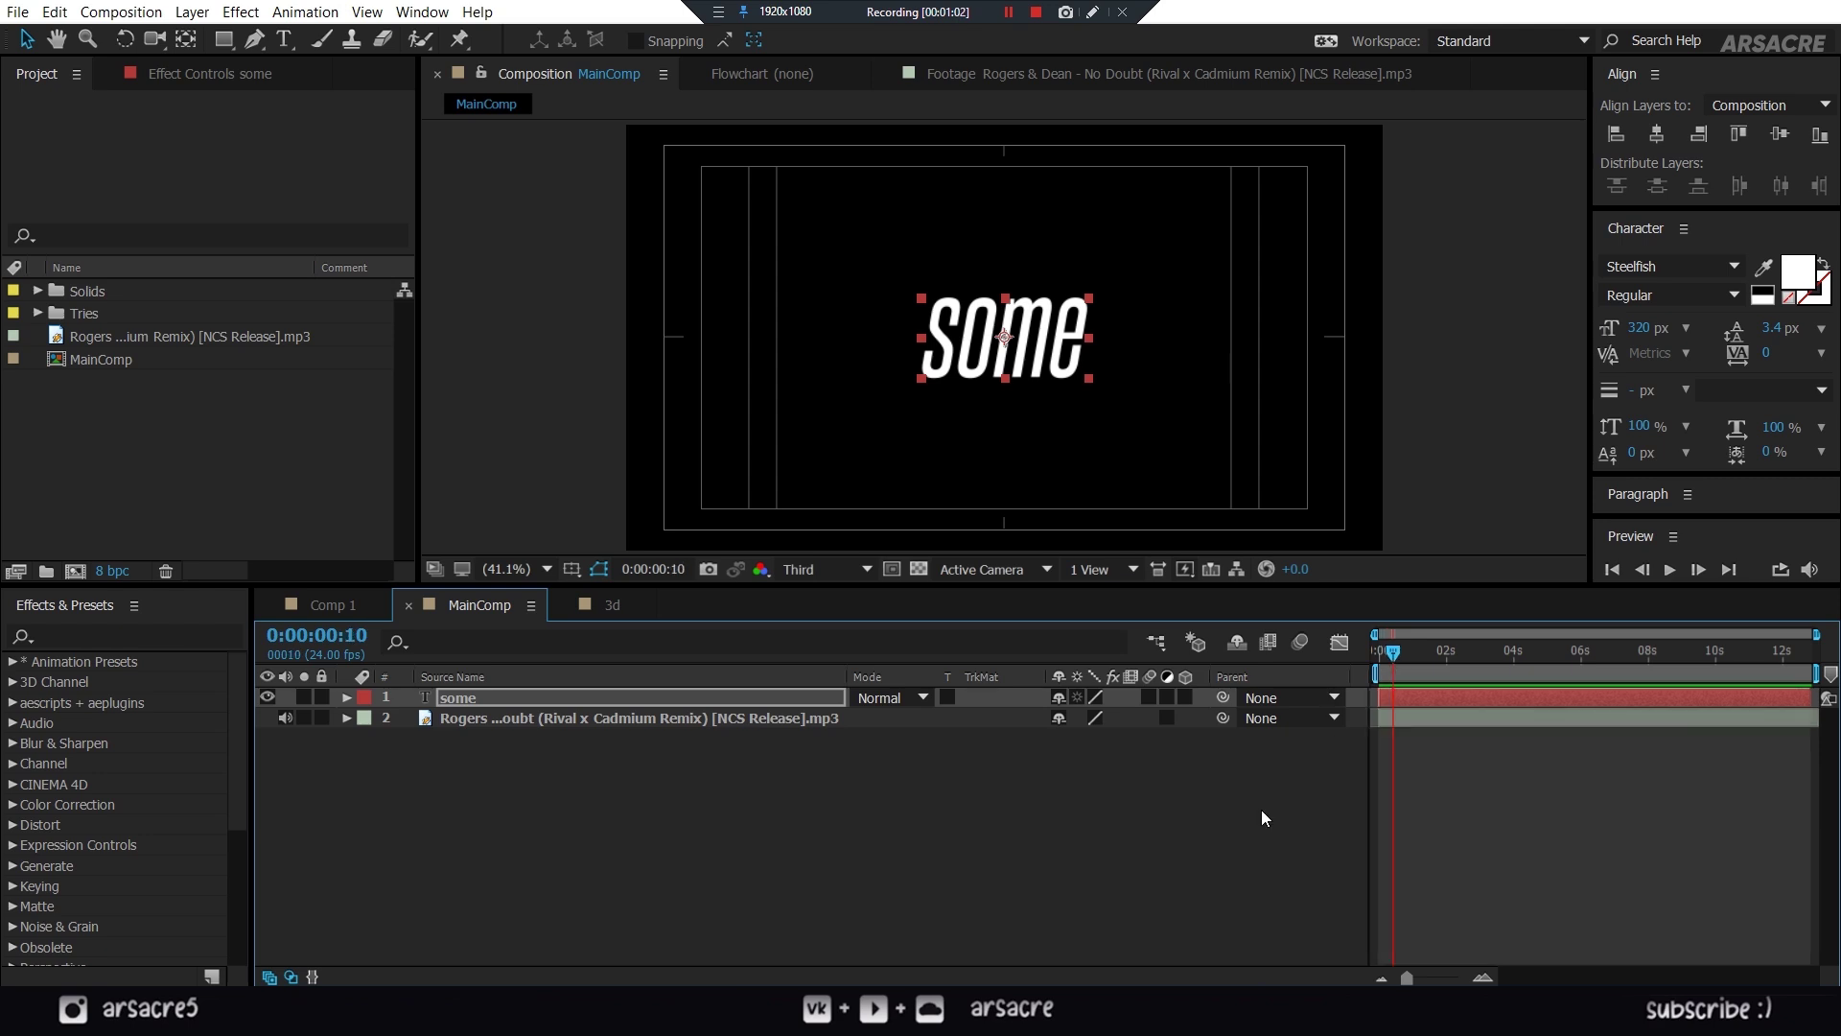
{"action": "key", "text": "alt+bracketleft"}
{"action": "left_click_drag", "start_coordinate": [852, 675], "coordinate": [664, 697]}
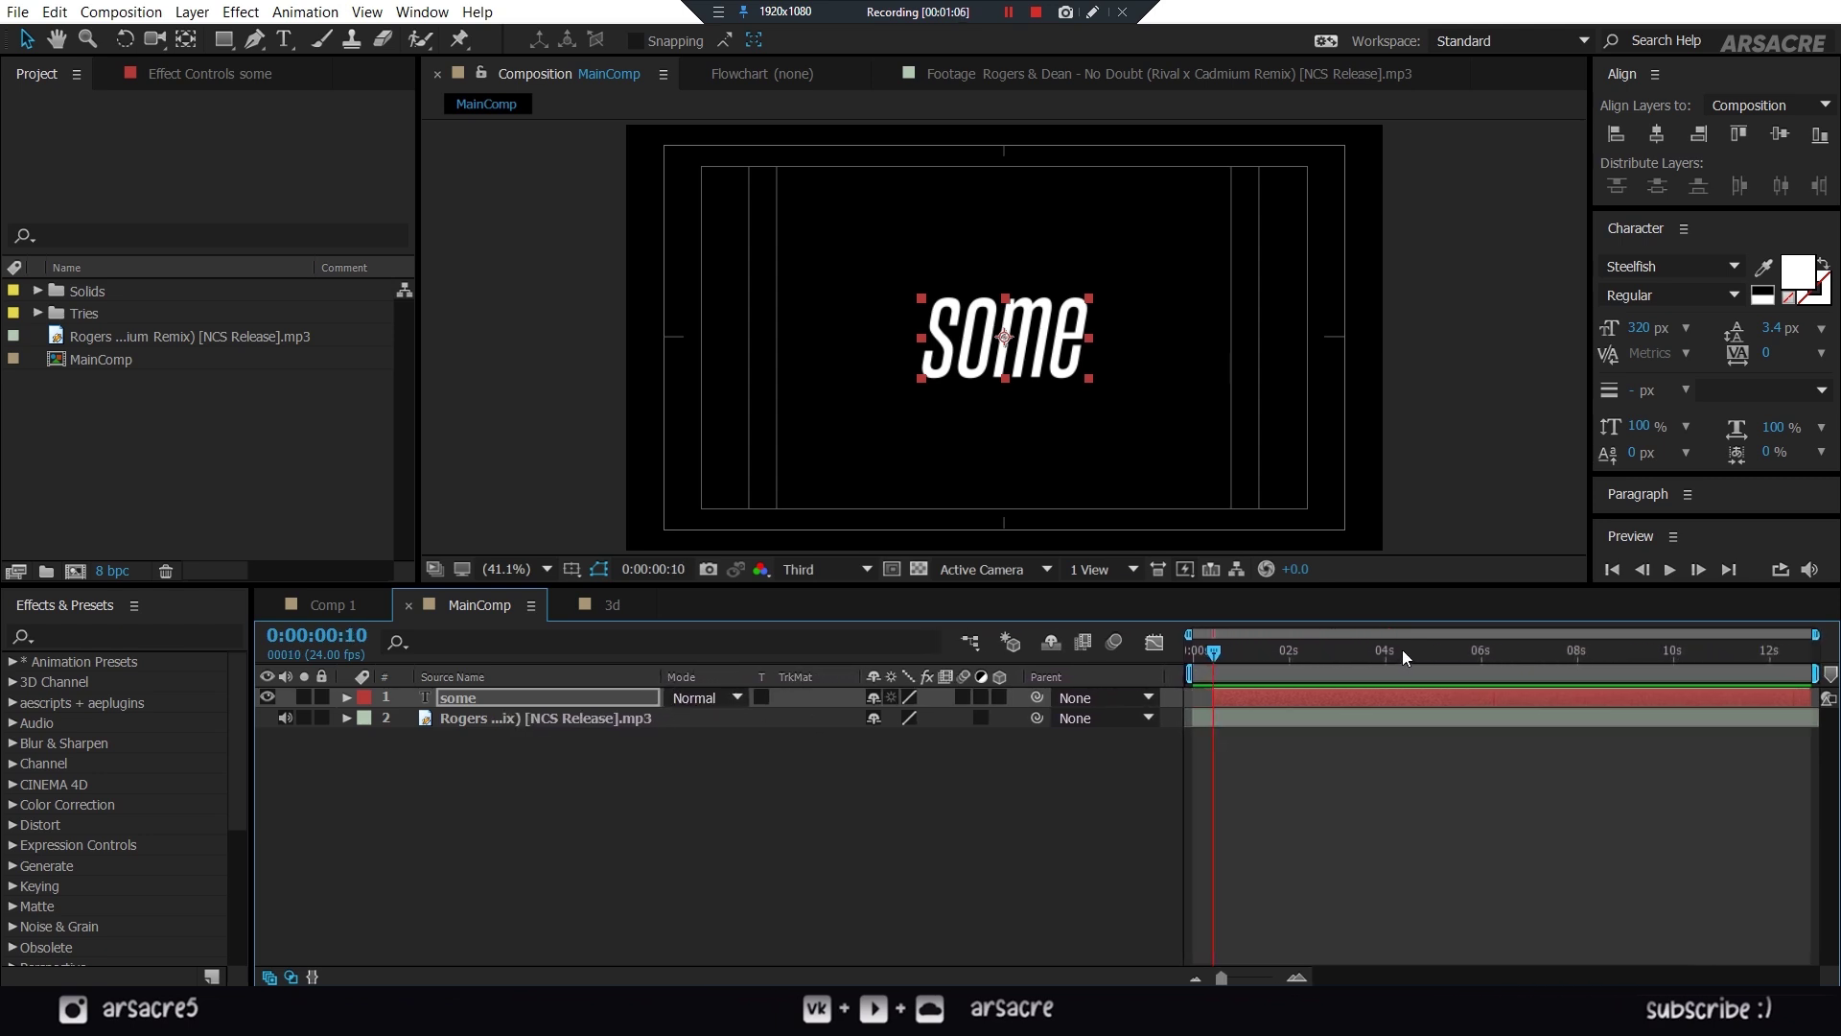
- Split the "some" text layer at 0:00:00:23 and extend the second part's text to "sometimes"
{"action": "left_click_drag", "start_coordinate": [1191, 665], "coordinate": [1239, 664]}
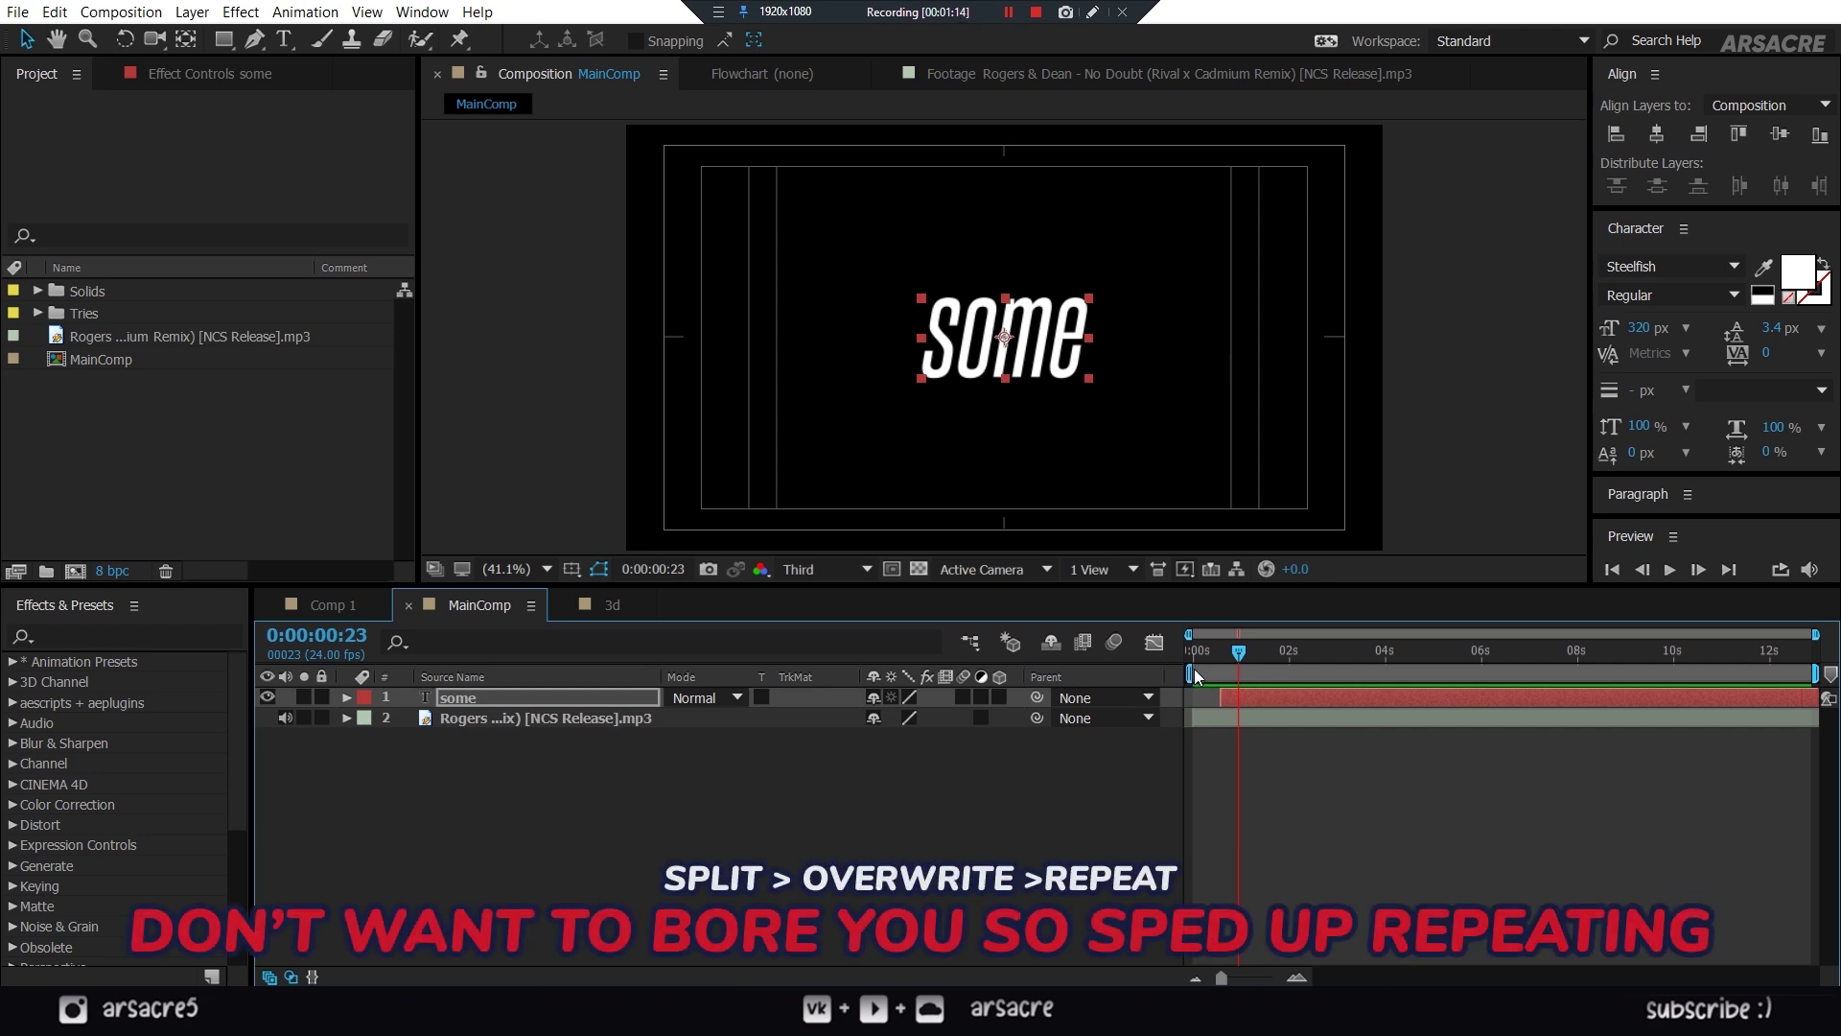
{"action": "left_click", "coordinate": [1252, 695]}
{"action": "key", "text": "ctrl+shift+d"}
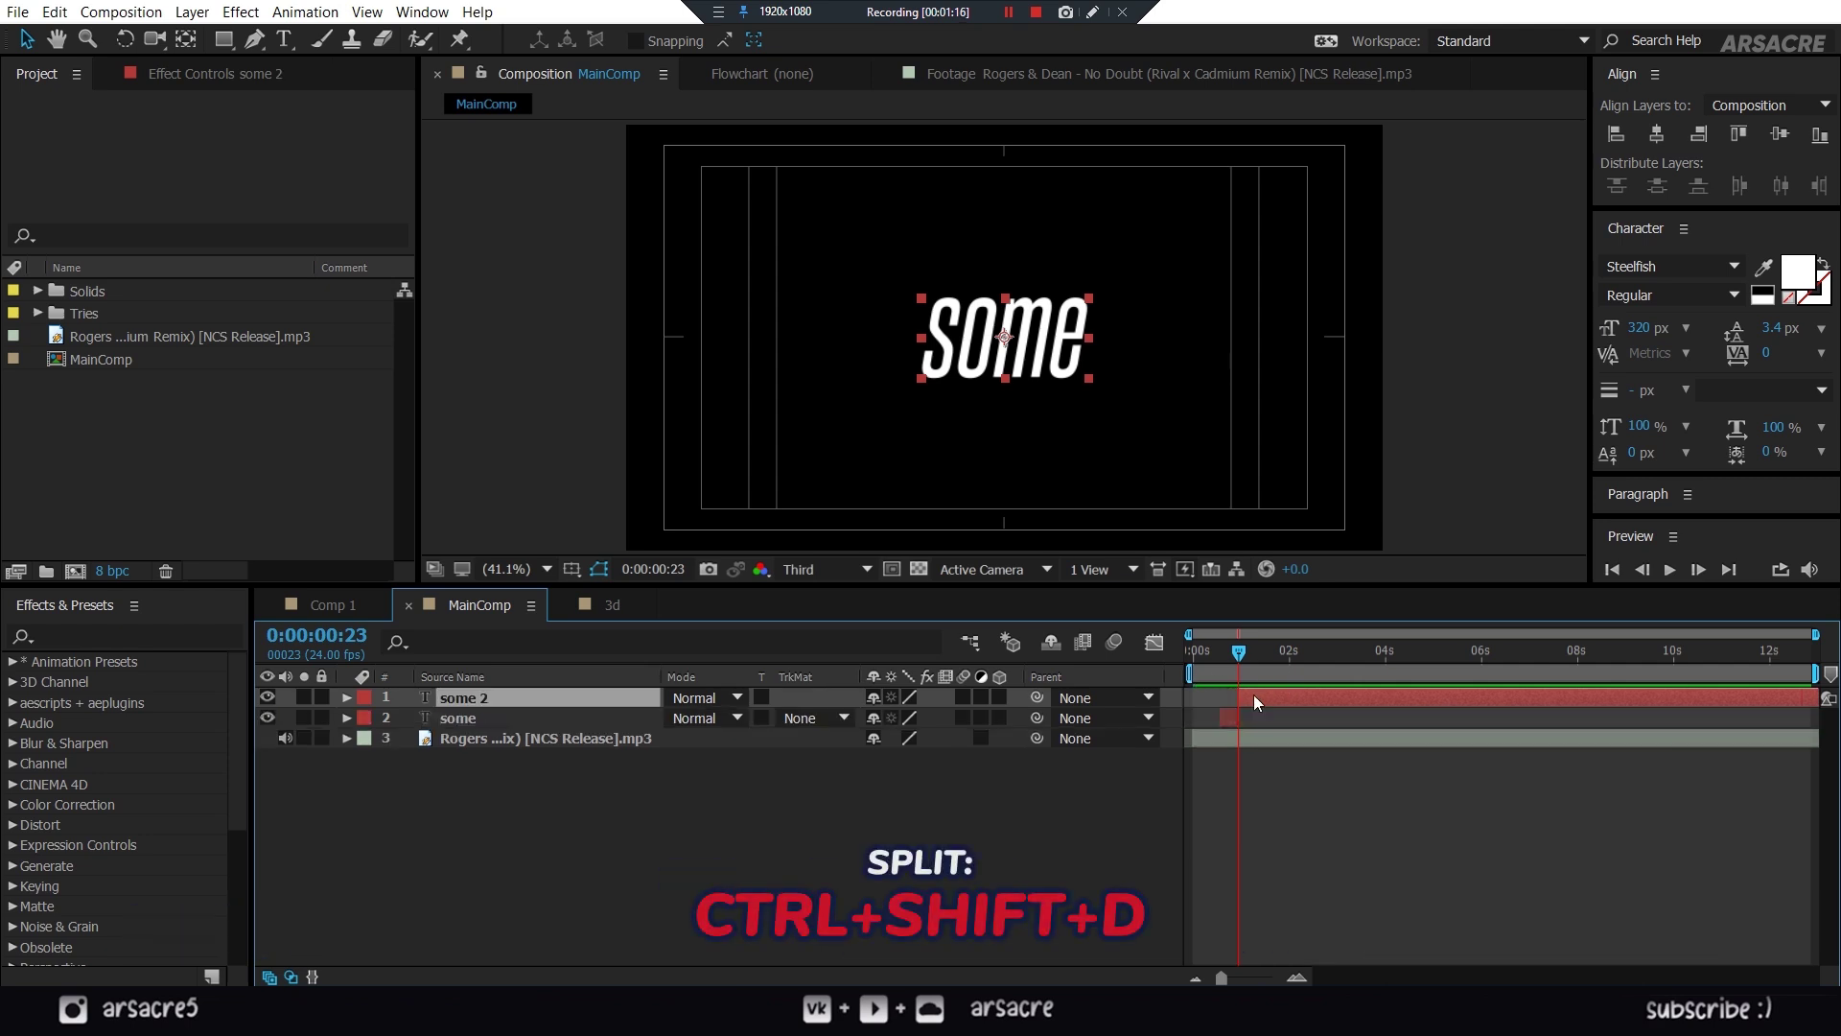
{"action": "left_click_drag", "start_coordinate": [1239, 662], "coordinate": [1250, 657]}
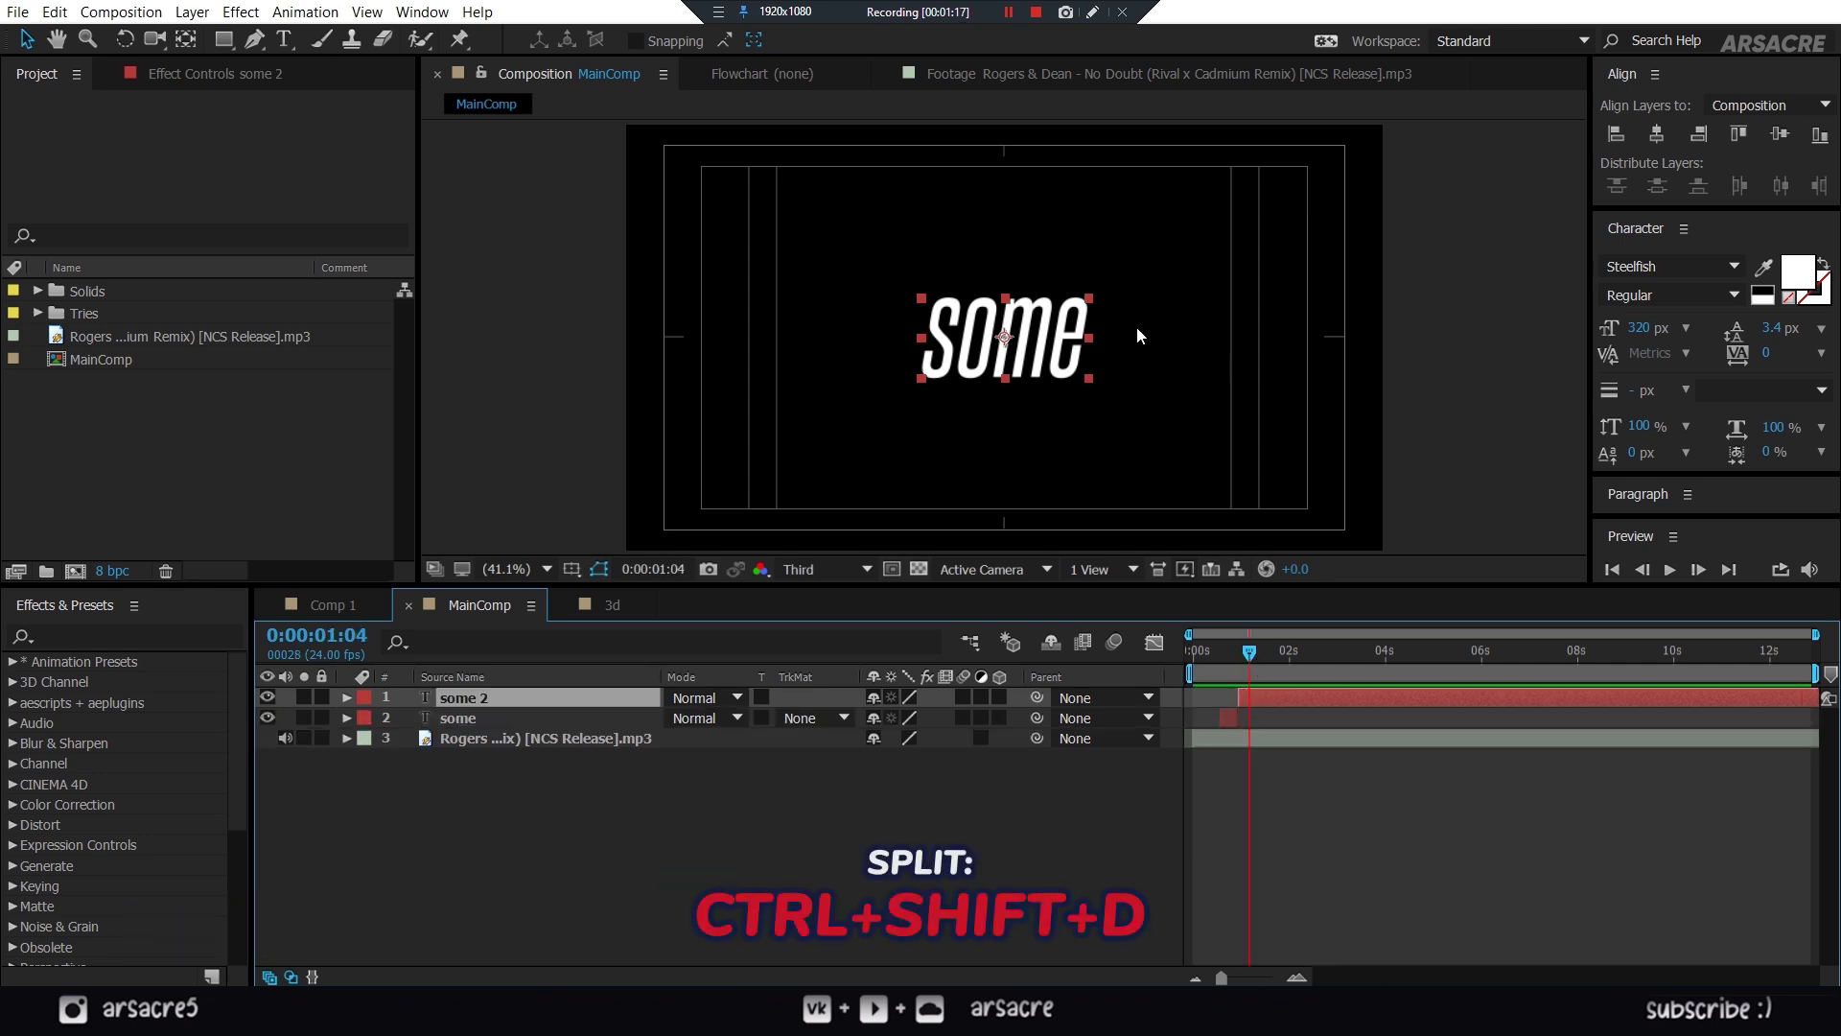
{"action": "left_click", "coordinate": [1081, 322]}
{"action": "type", "text": "times"}
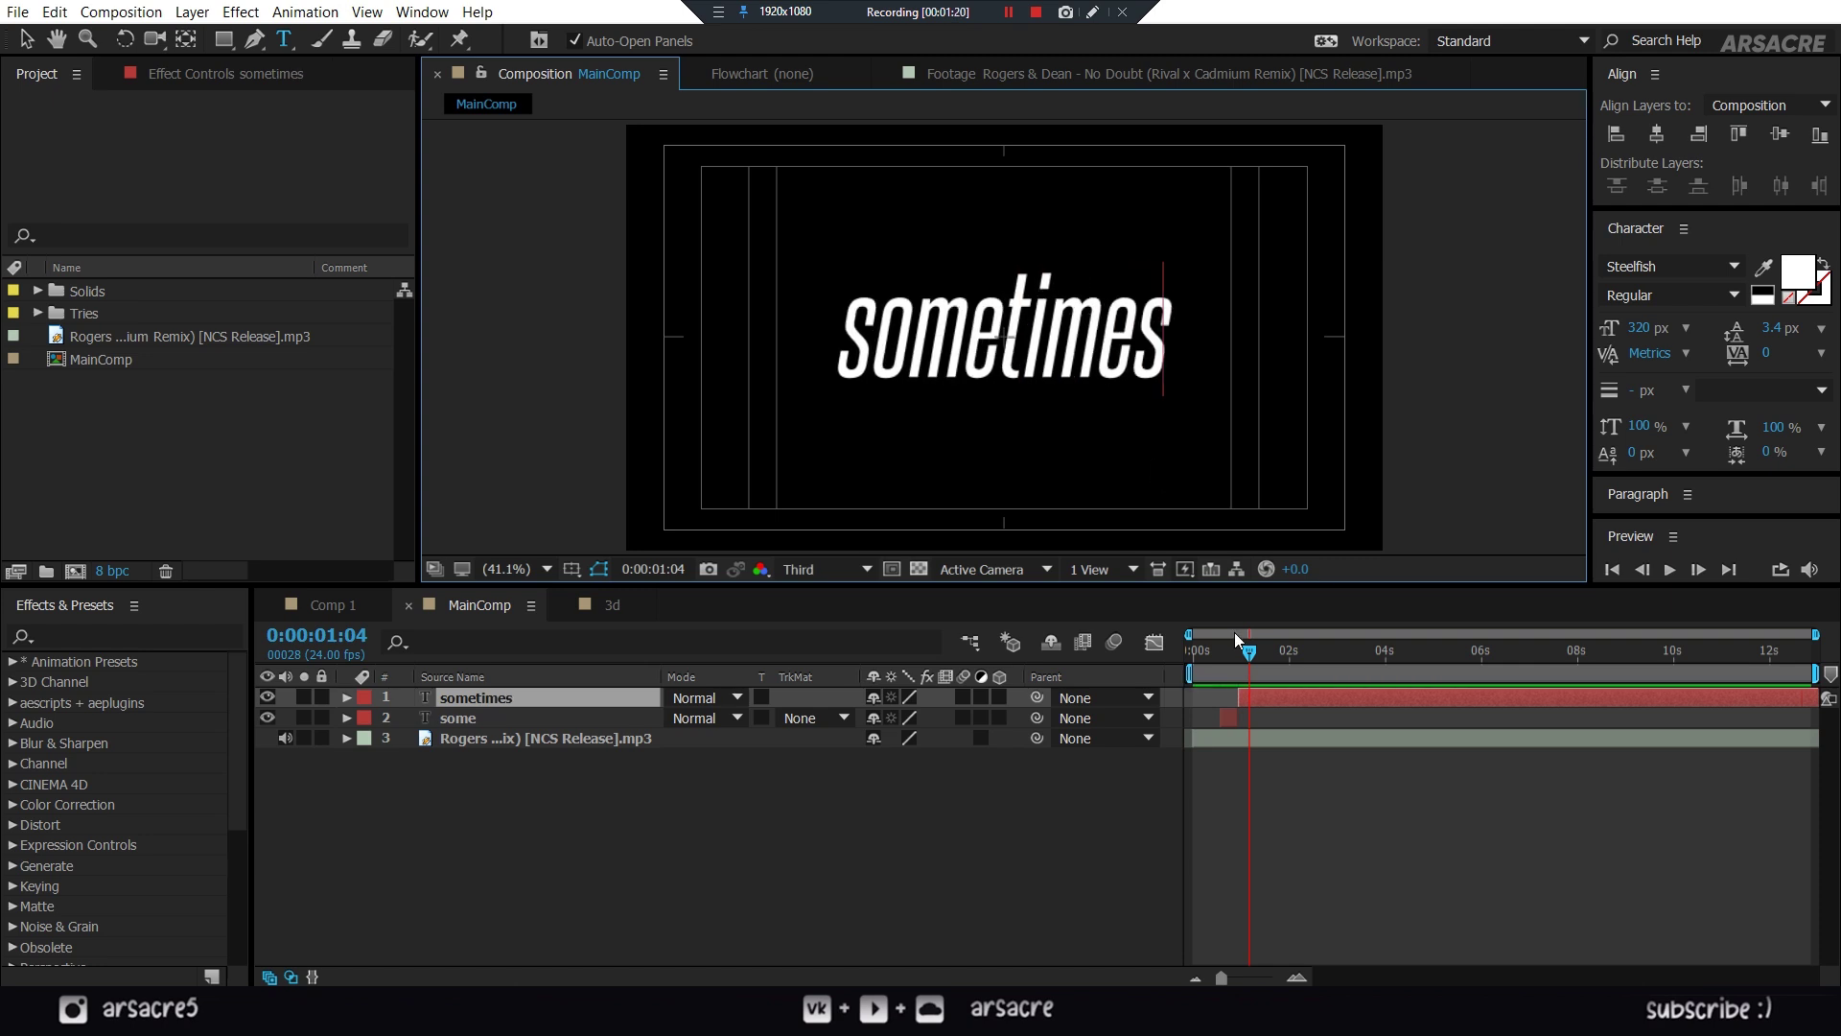
- Preview the lyrics, split the "sometimes" layer at 0:00:01:20, and overwrite the new part's text with "when"
{"action": "left_click_drag", "start_coordinate": [1250, 658], "coordinate": [1193, 663]}
{"action": "key", "text": "space"}
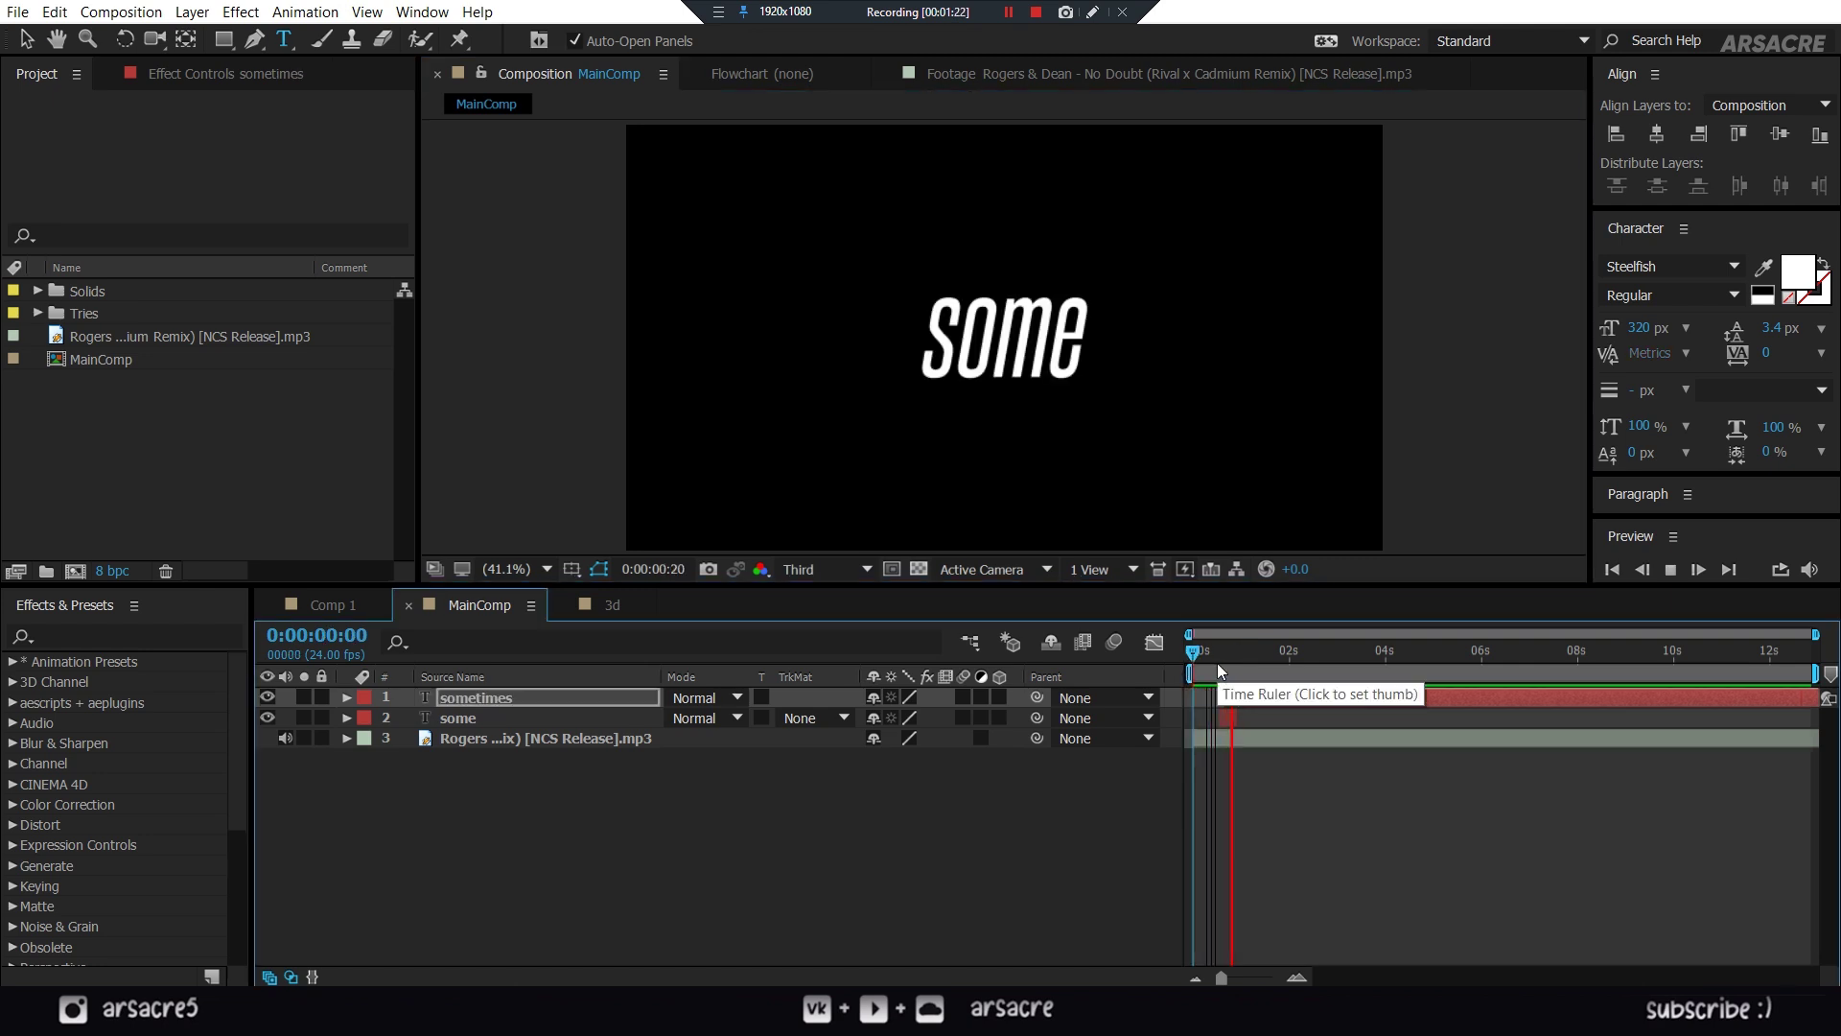
{"action": "left_click", "coordinate": [1279, 667]}
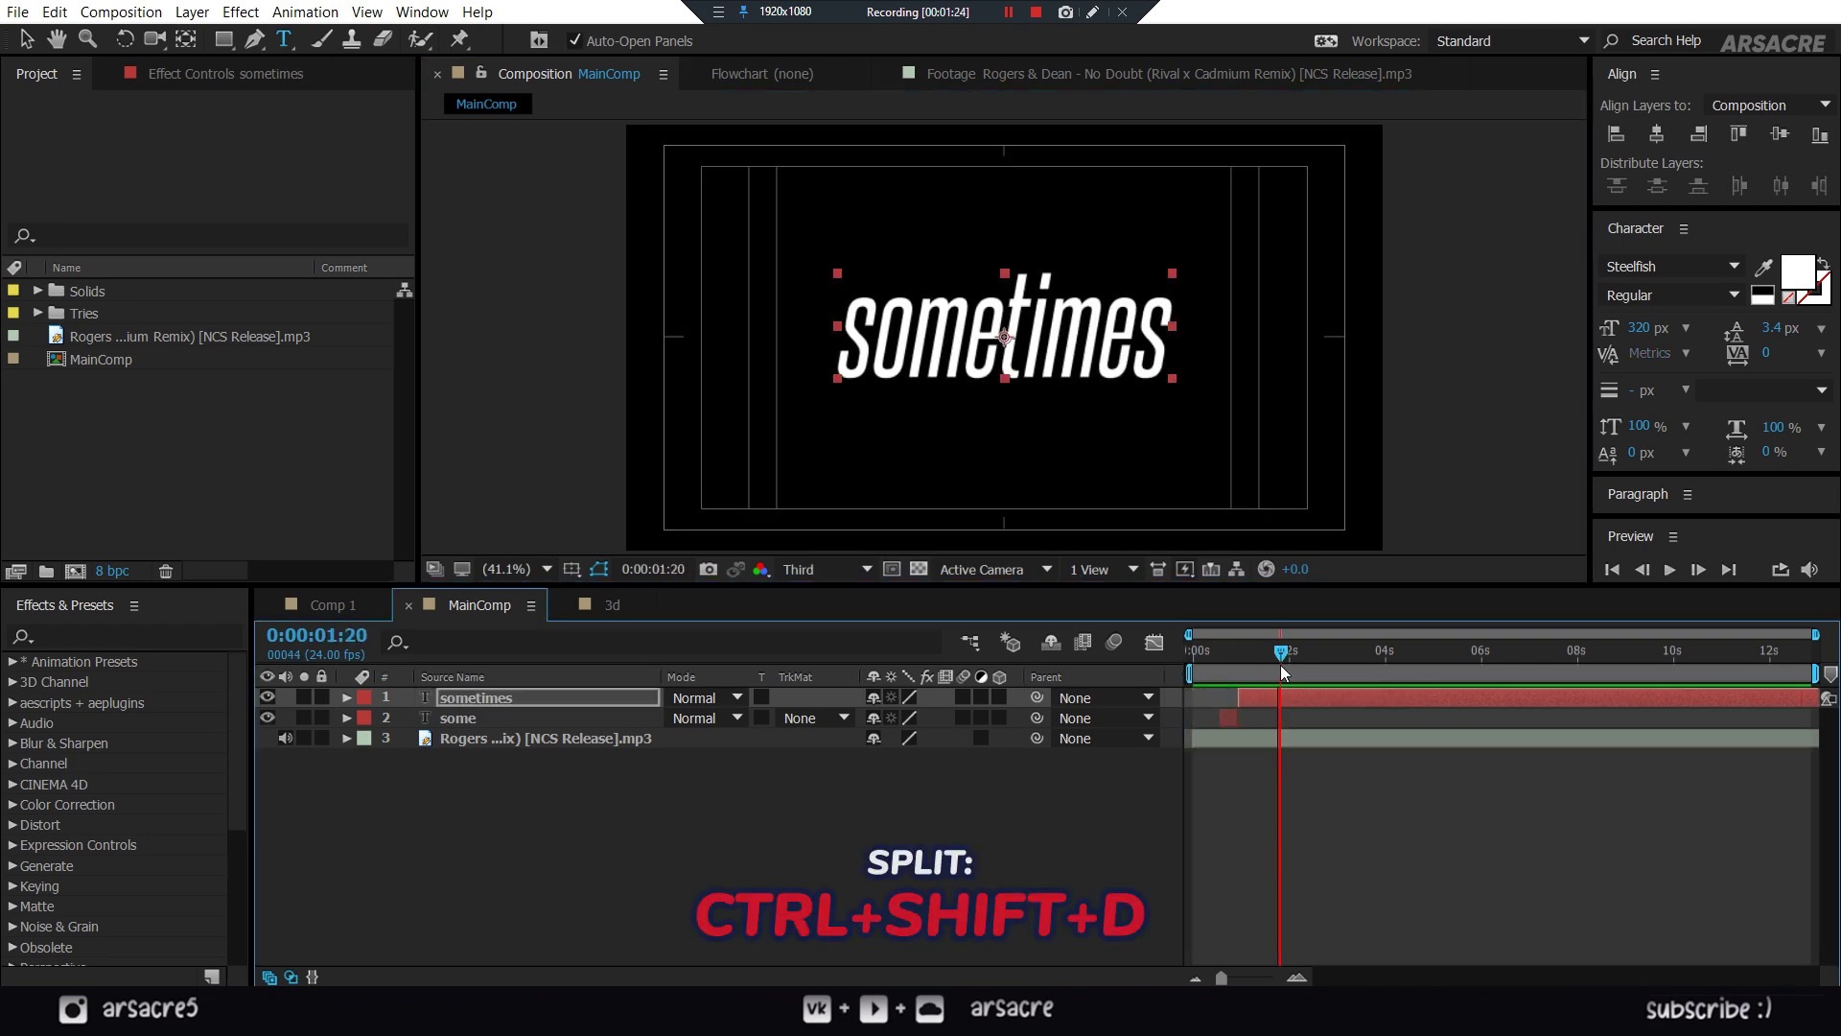
{"action": "key", "text": "ctrl+shift+d"}
{"action": "left_click", "coordinate": [1299, 664]}
{"action": "double_click", "coordinate": [1133, 331]}
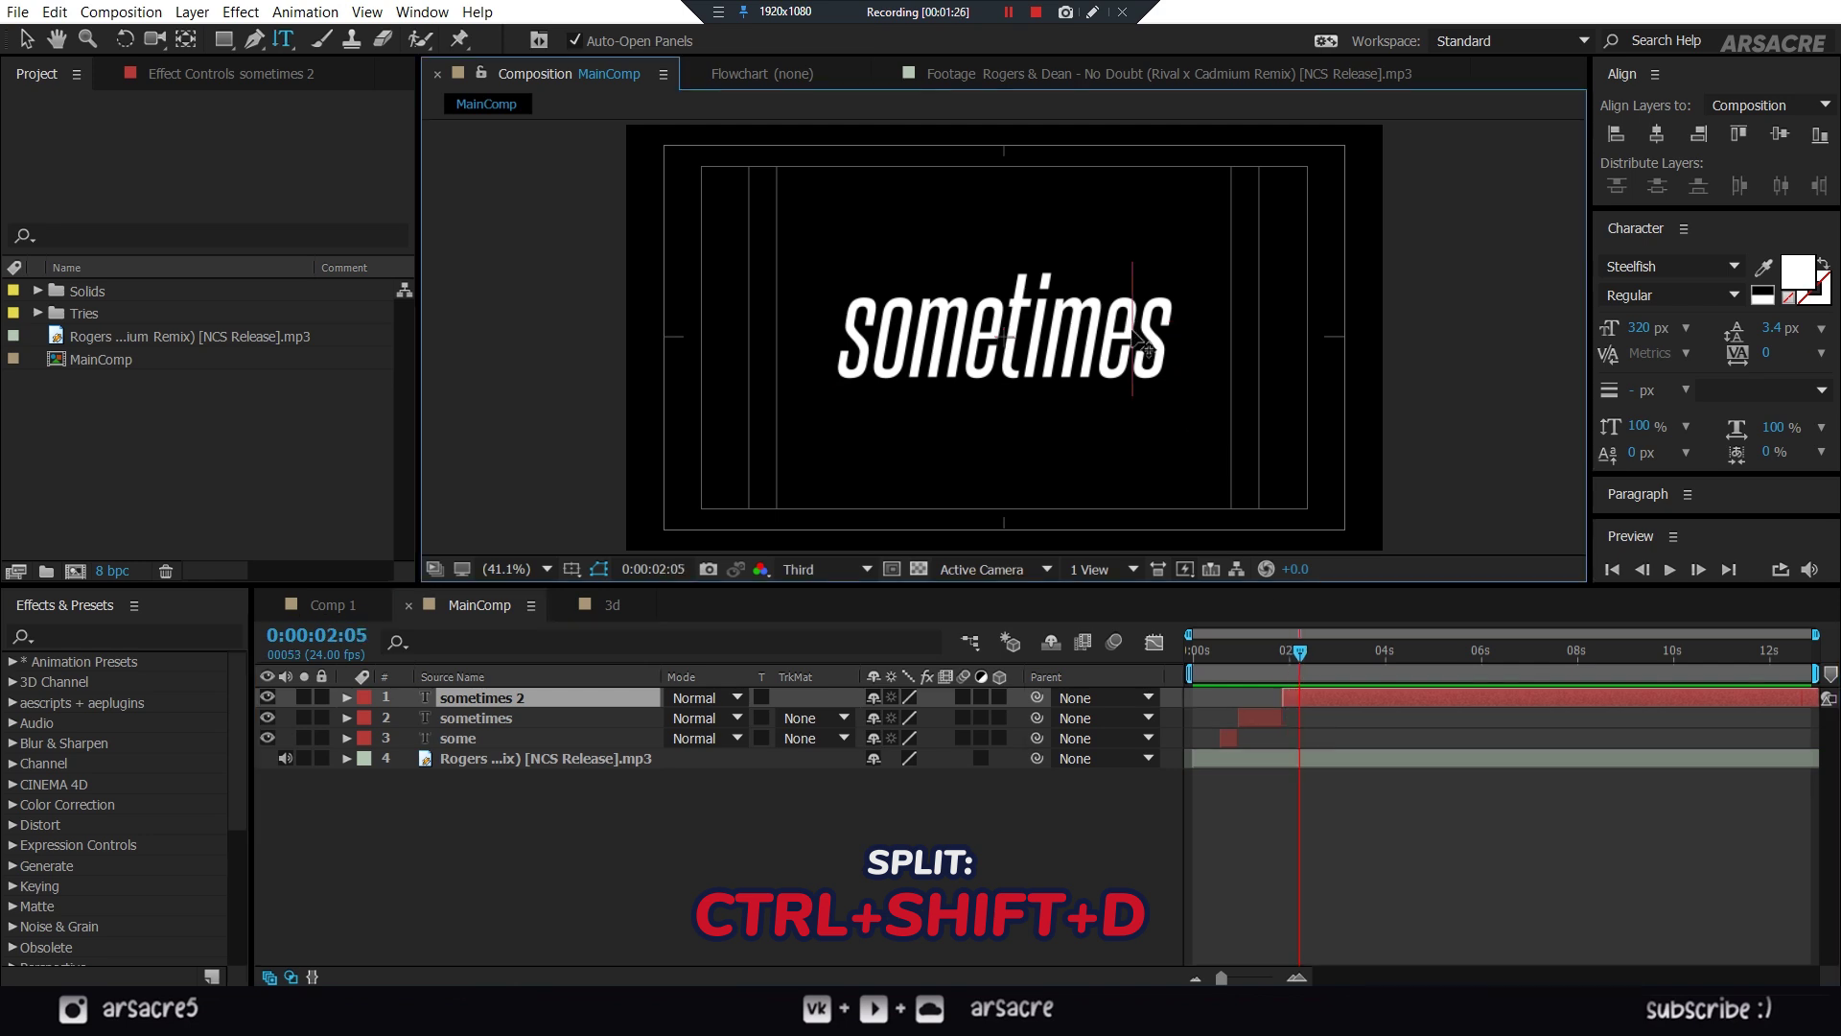
{"action": "type", "text": "when"}
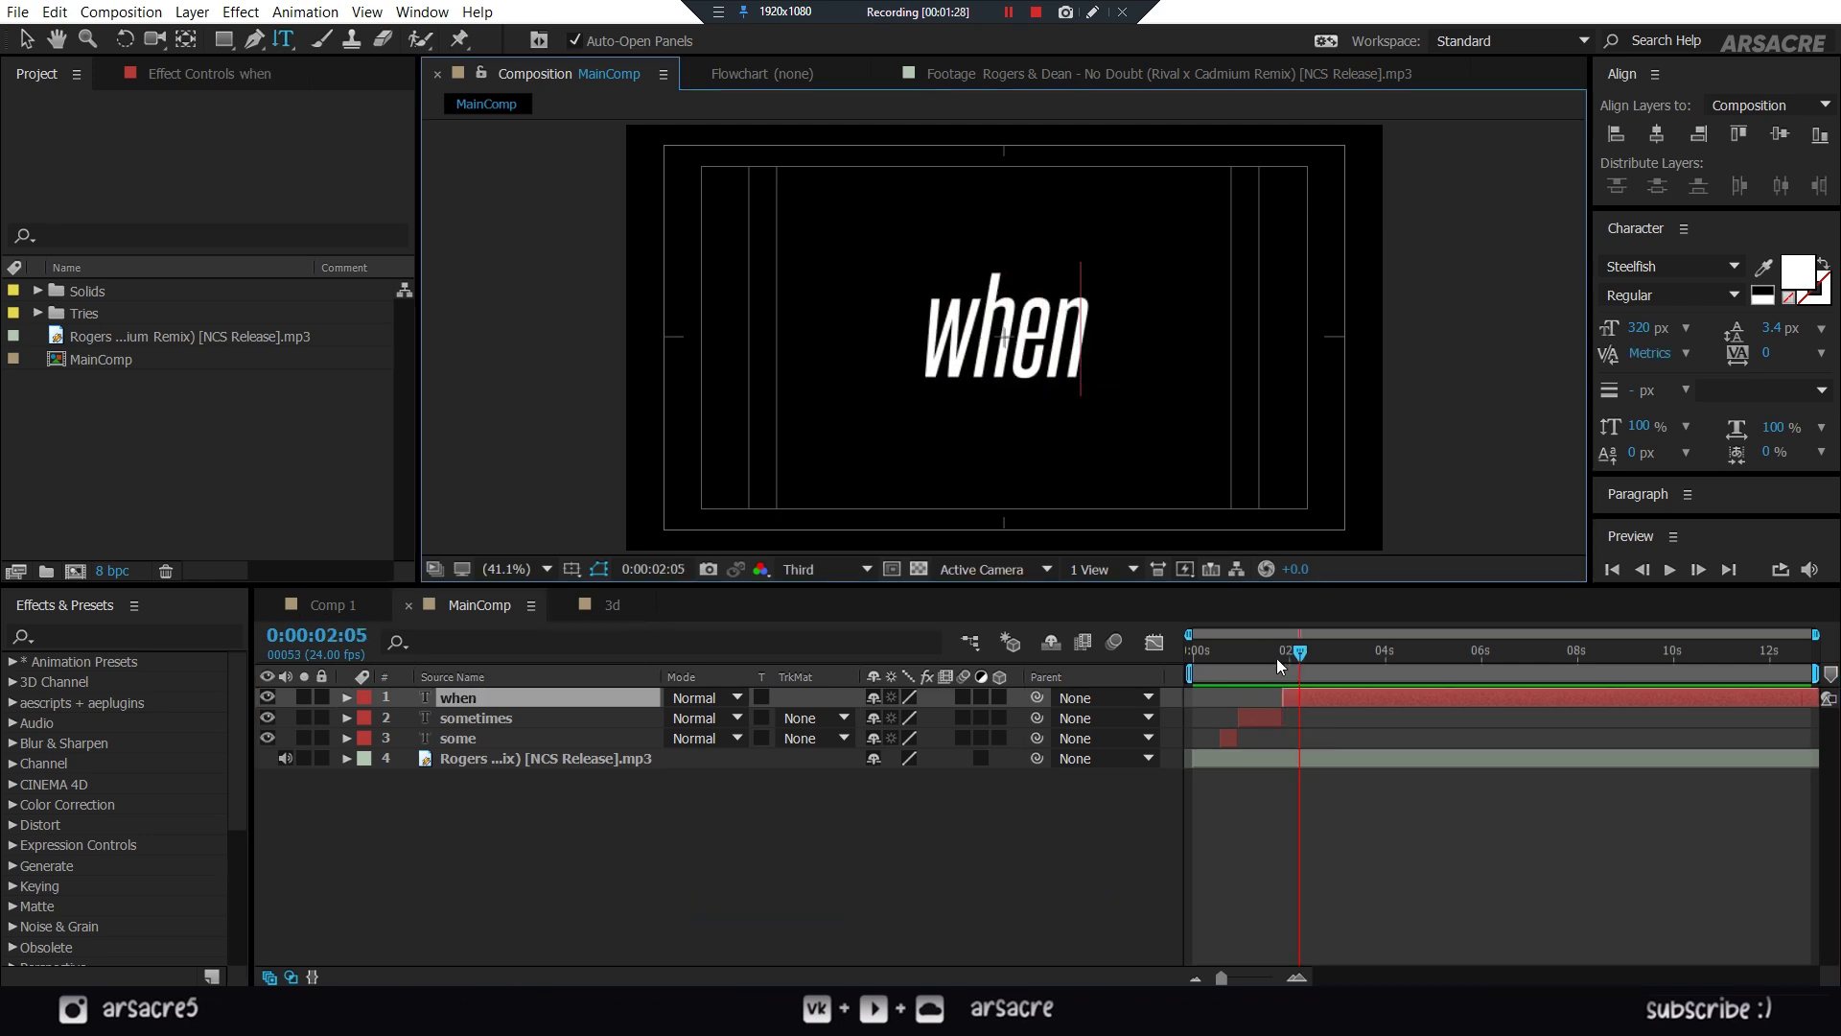
- Split the "when" layer at 0:00:02:09 and overwrite the new part's text with "you're"
{"action": "left_click", "coordinate": [1262, 659]}
{"action": "left_click_drag", "start_coordinate": [1262, 658], "coordinate": [1301, 661]}
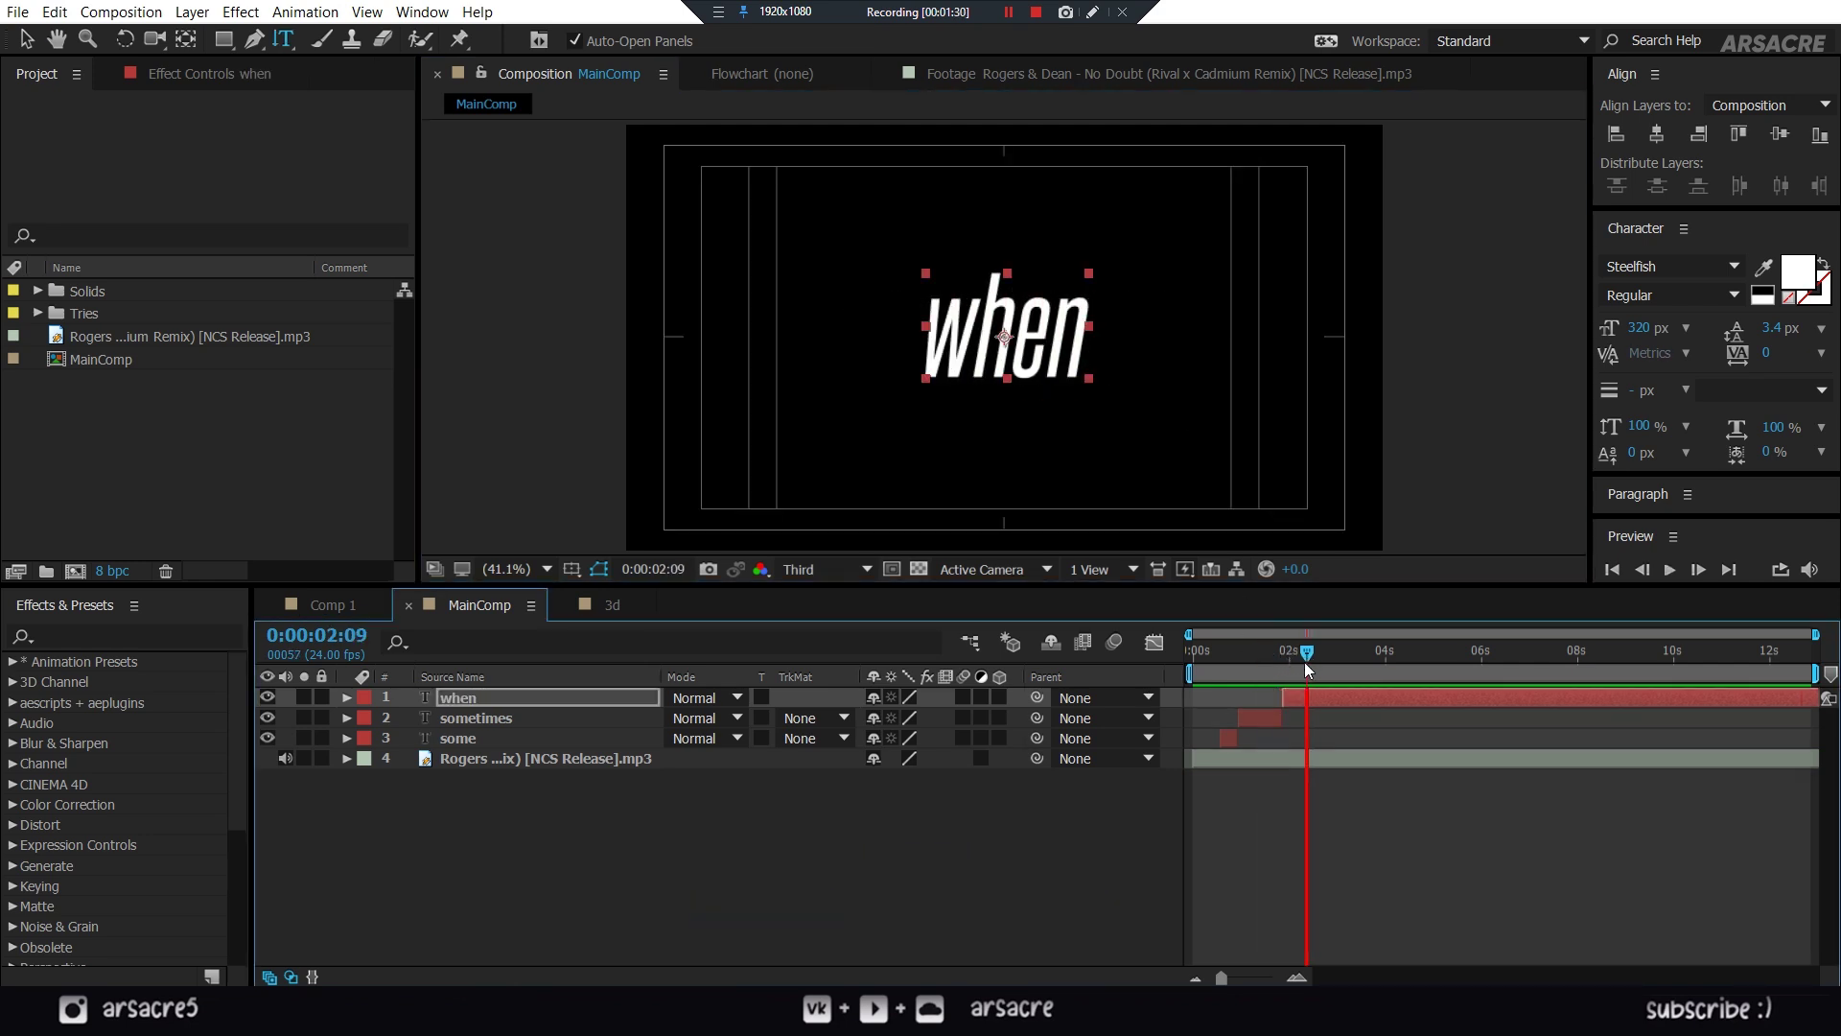
{"action": "key", "text": "ctrl+shift+d"}
{"action": "left_click", "coordinate": [1312, 662]}
{"action": "double_click", "coordinate": [1040, 322]}
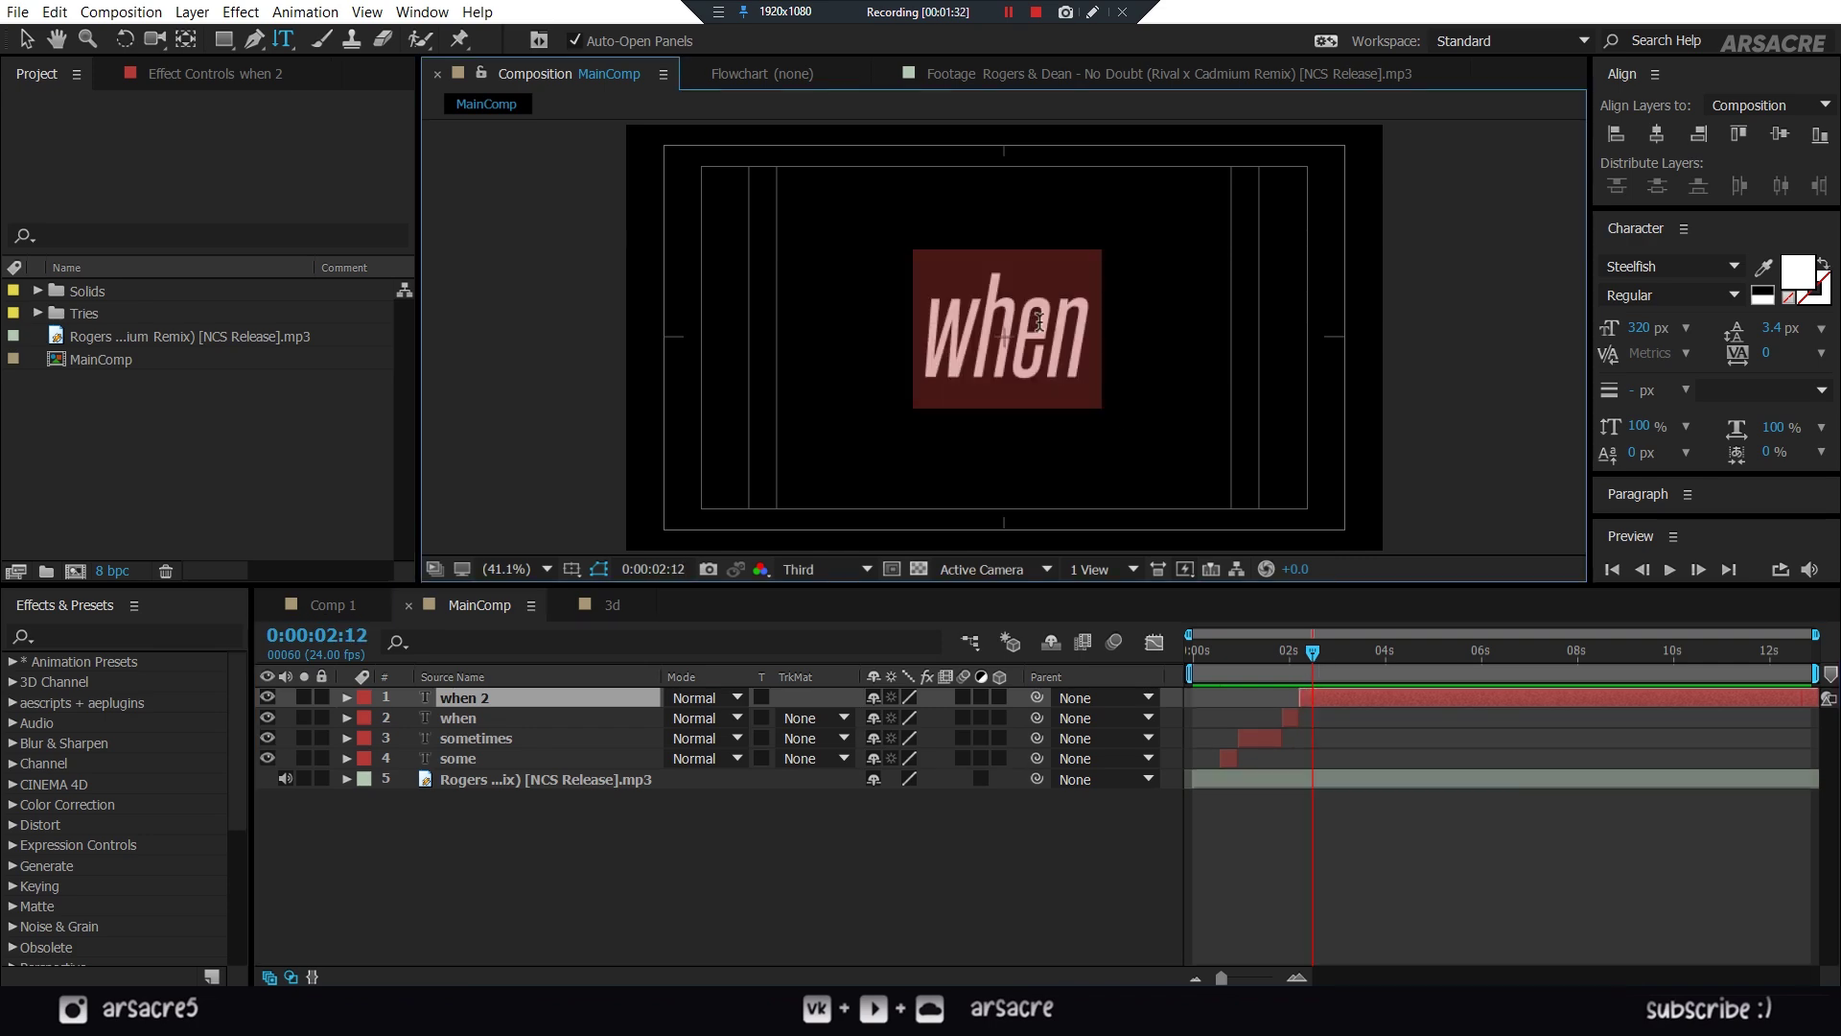
{"action": "type", "text": "you're"}
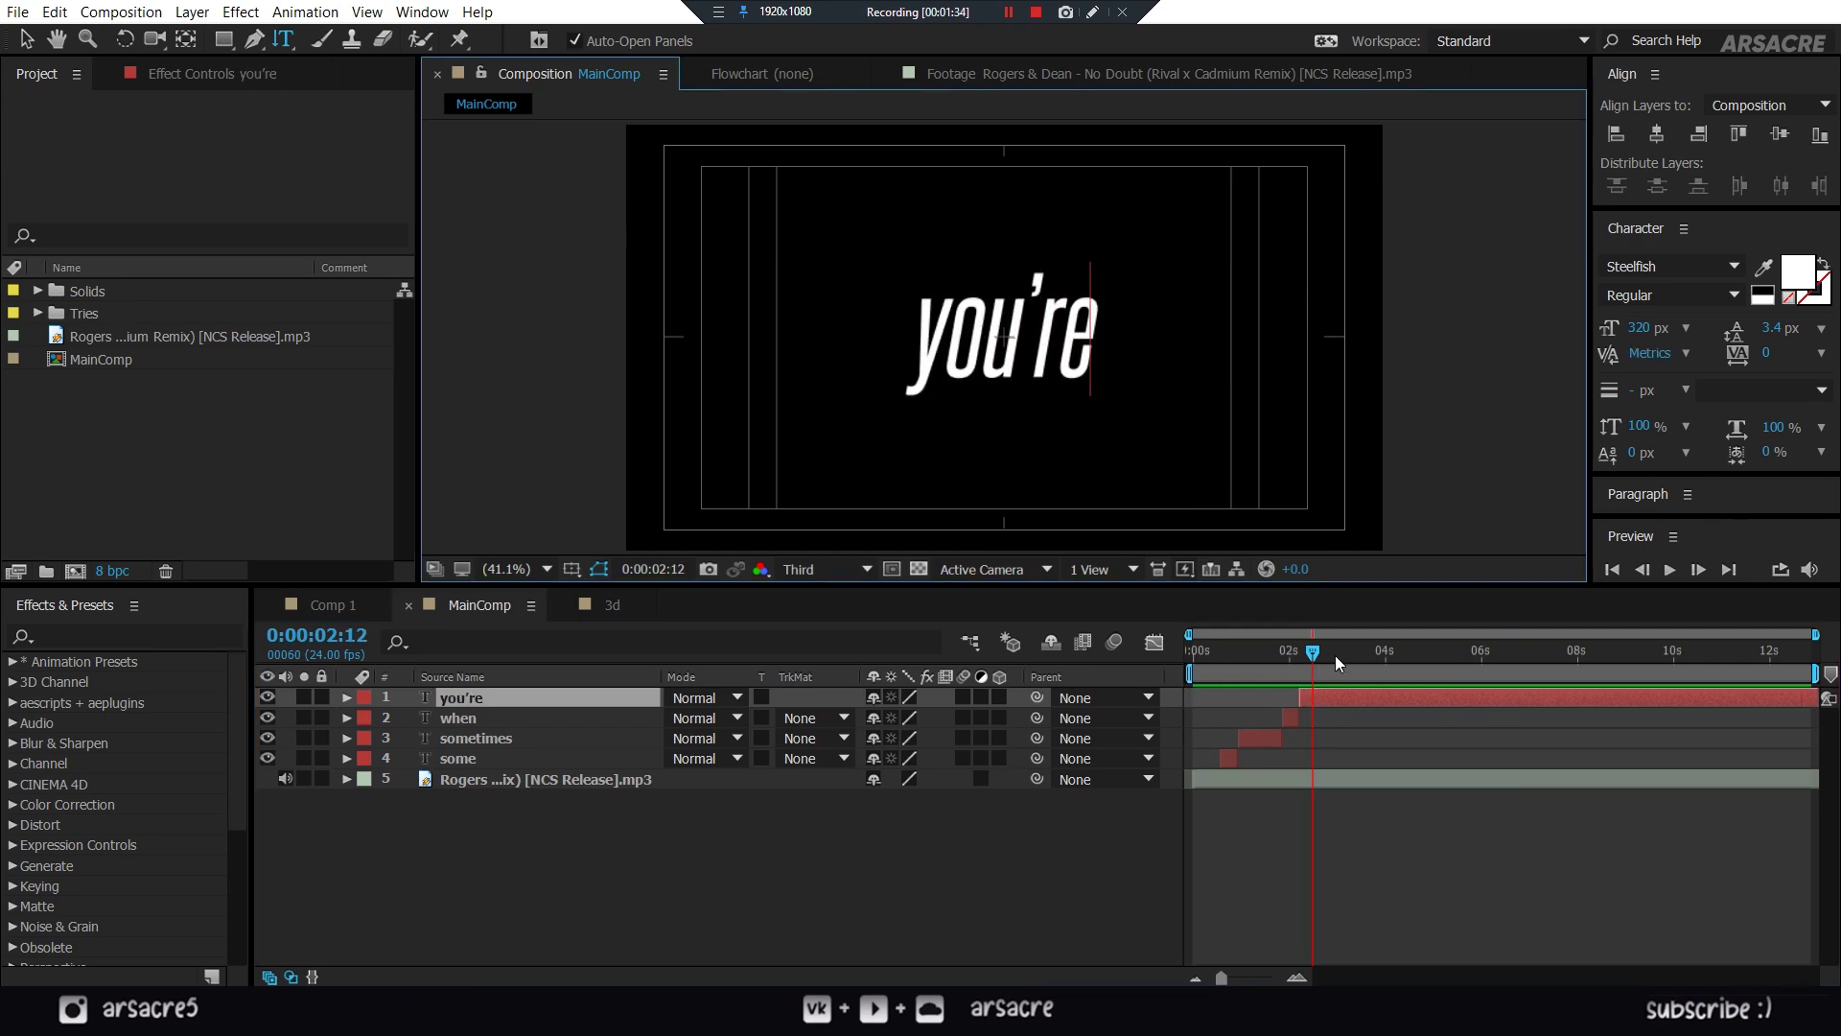
- Split the "you're" layer where the following word is sung and overwrite the new part's text with "here"
{"action": "left_click", "coordinate": [1262, 658]}
{"action": "left_click", "coordinate": [1320, 659]}
{"action": "key", "text": "ctrl+shift+d"}
{"action": "double_click", "coordinate": [1005, 331]}
{"action": "type", "text": "here"}
- Preview the song, split the "here" layer at the following word, and overwrite the new part's text with "i"
{"action": "left_click", "coordinate": [1277, 659]}
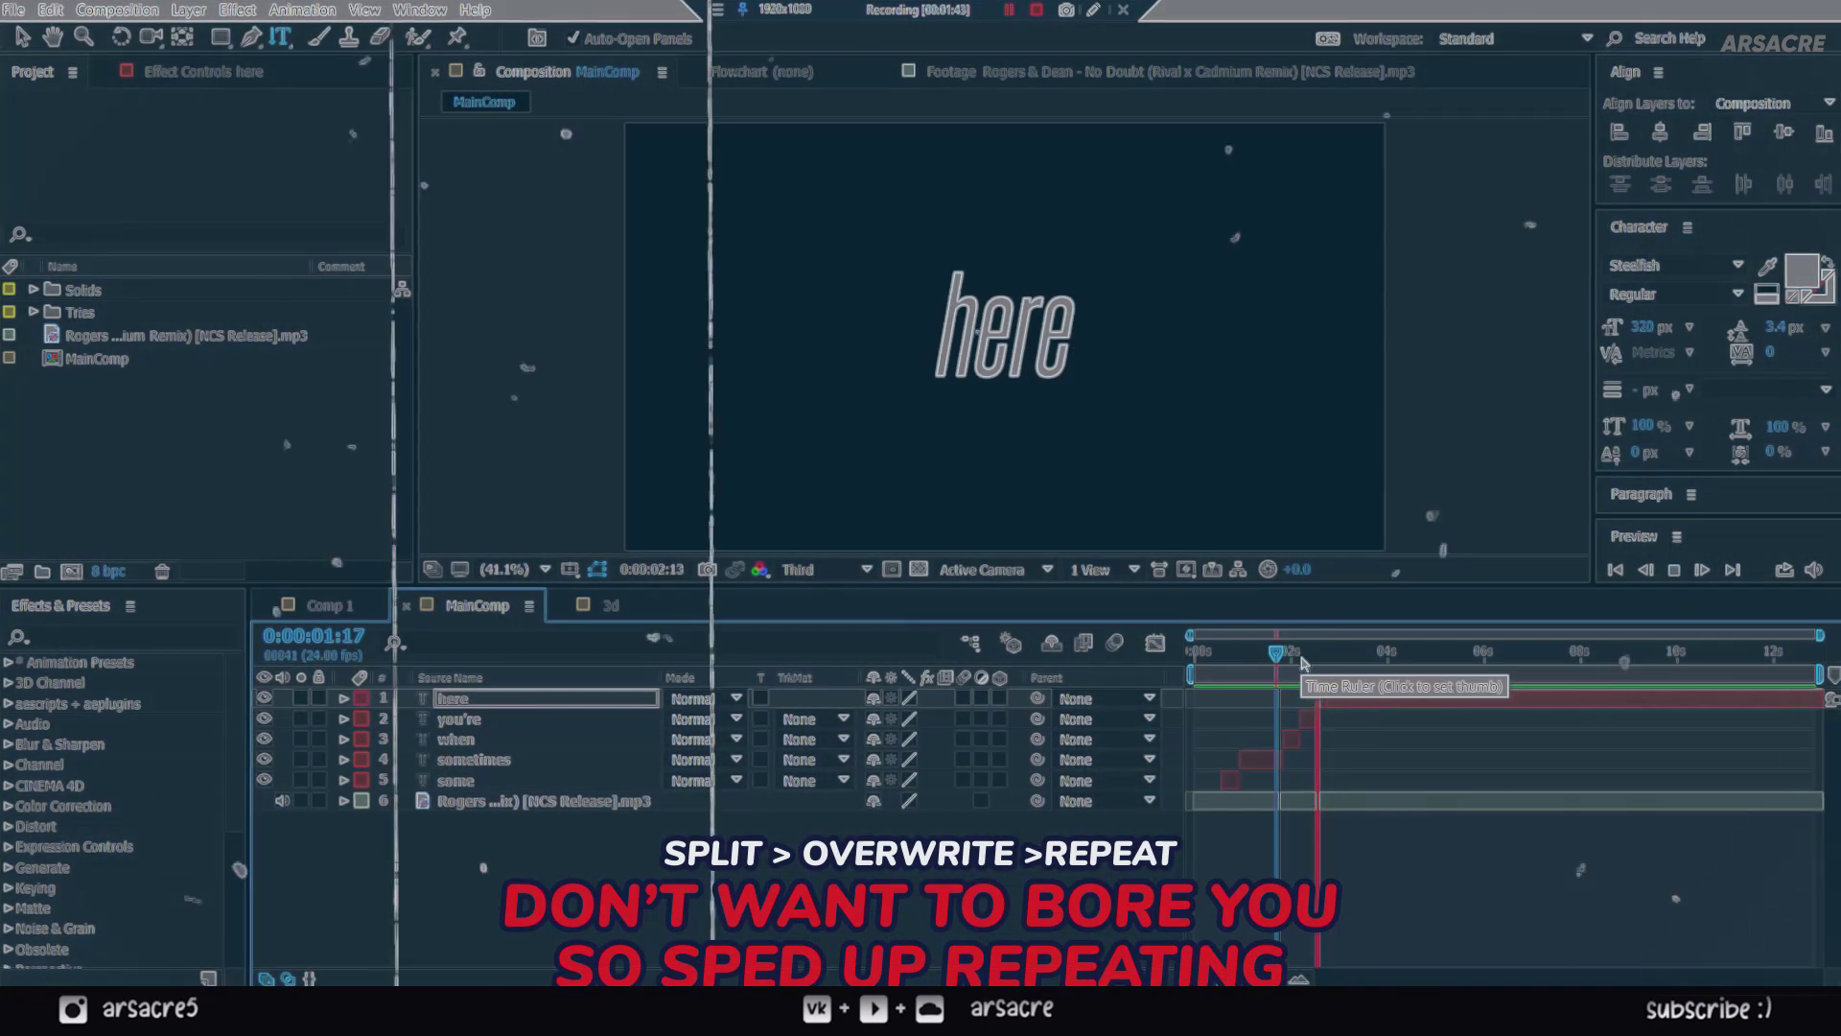
{"action": "key", "text": "ctrl+shift+d"}
{"action": "left_click", "coordinate": [1386, 658]}
{"action": "left_click", "coordinate": [1031, 331]}
{"action": "double_click", "coordinate": [1031, 333]}
{"action": "type", "text": "i"}
- Split the "i" layer at the following word and change the new part's text to "i can't"
{"action": "left_click", "coordinate": [1353, 660]}
{"action": "key", "text": "ctrl+shift+d"}
{"action": "left_click", "coordinate": [1018, 331]}
{"action": "type", "text": "can't"}
- Split the "i can't" layer at the following word and overwrite the new part's text with "feel"
{"action": "left_click", "coordinate": [1362, 662]}
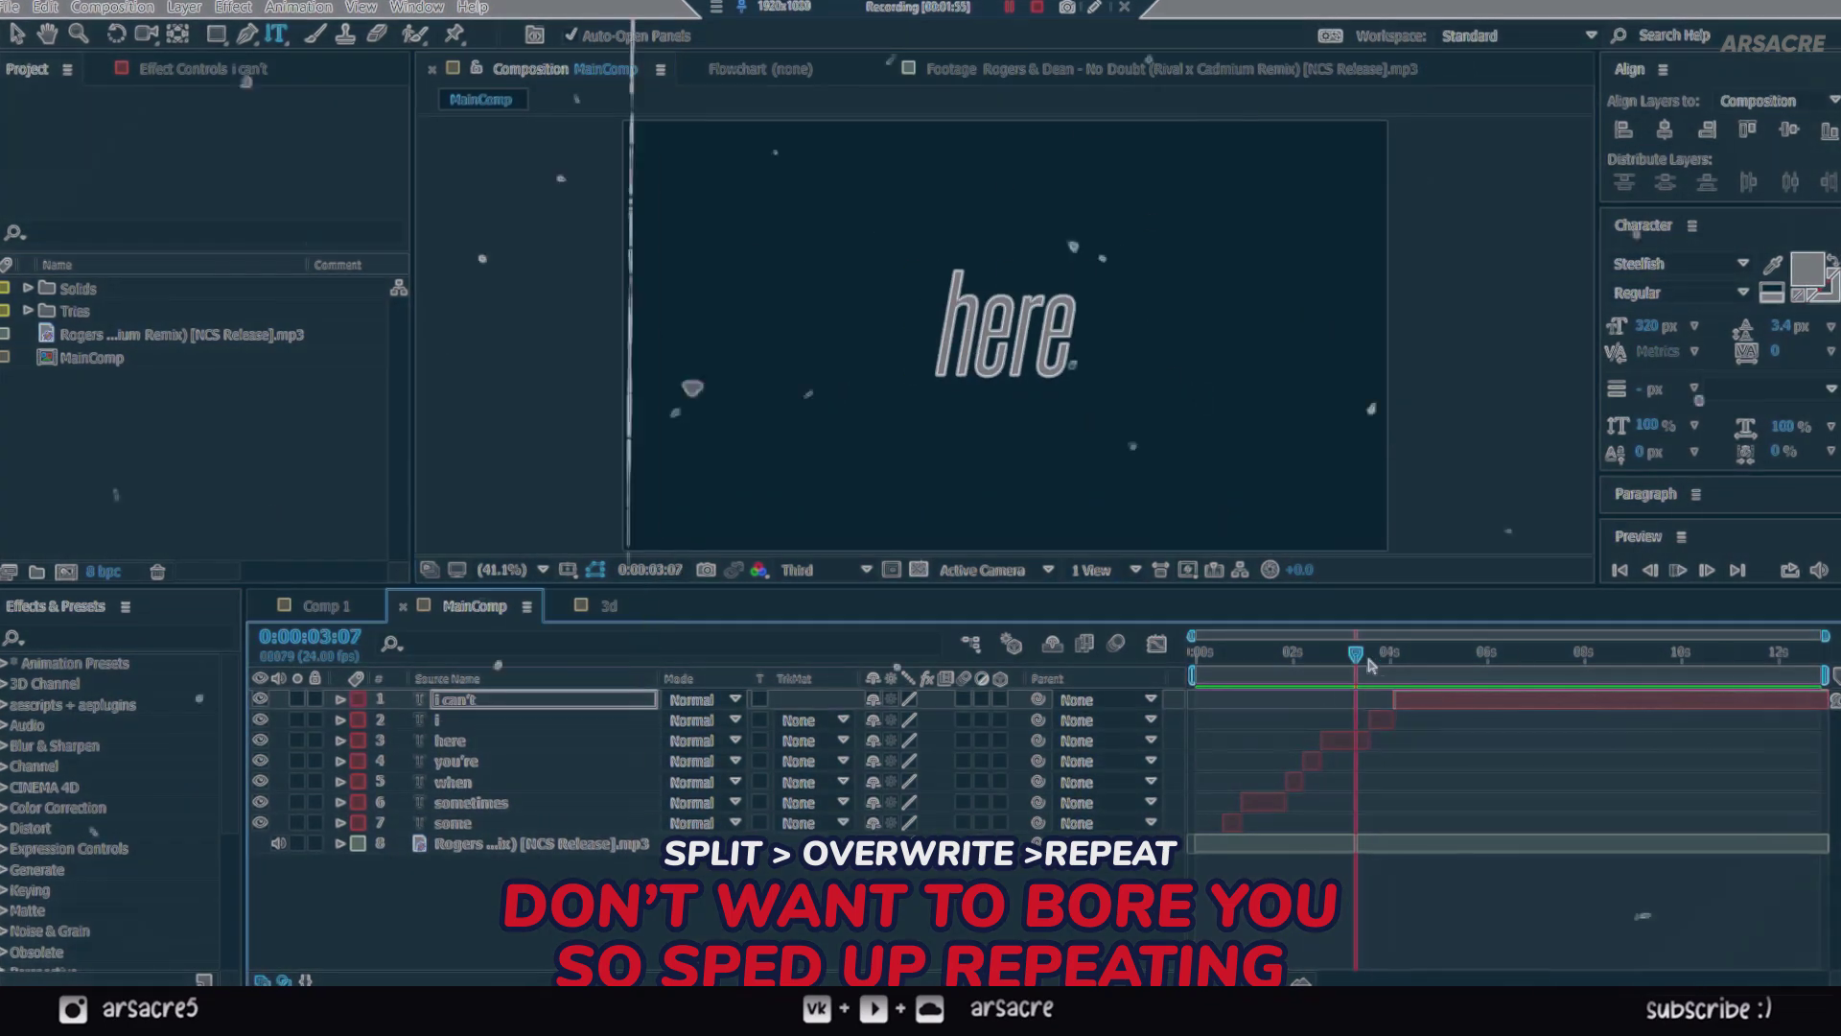
{"action": "key", "text": "ctrl+shift+d"}
{"action": "double_click", "coordinate": [1005, 326]}
{"action": "type", "text": "feel"}
- Split the "feel" layer at the following word and overwrite the new part's text with "no"
{"action": "left_click", "coordinate": [1378, 660]}
{"action": "key", "text": "ctrl+shift+d"}
{"action": "double_click", "coordinate": [1005, 330]}
{"action": "type", "text": "no"}
- Split the "no" layer at the following word and overwrite the new part's text with "doubt"
{"action": "left_click", "coordinate": [1409, 659]}
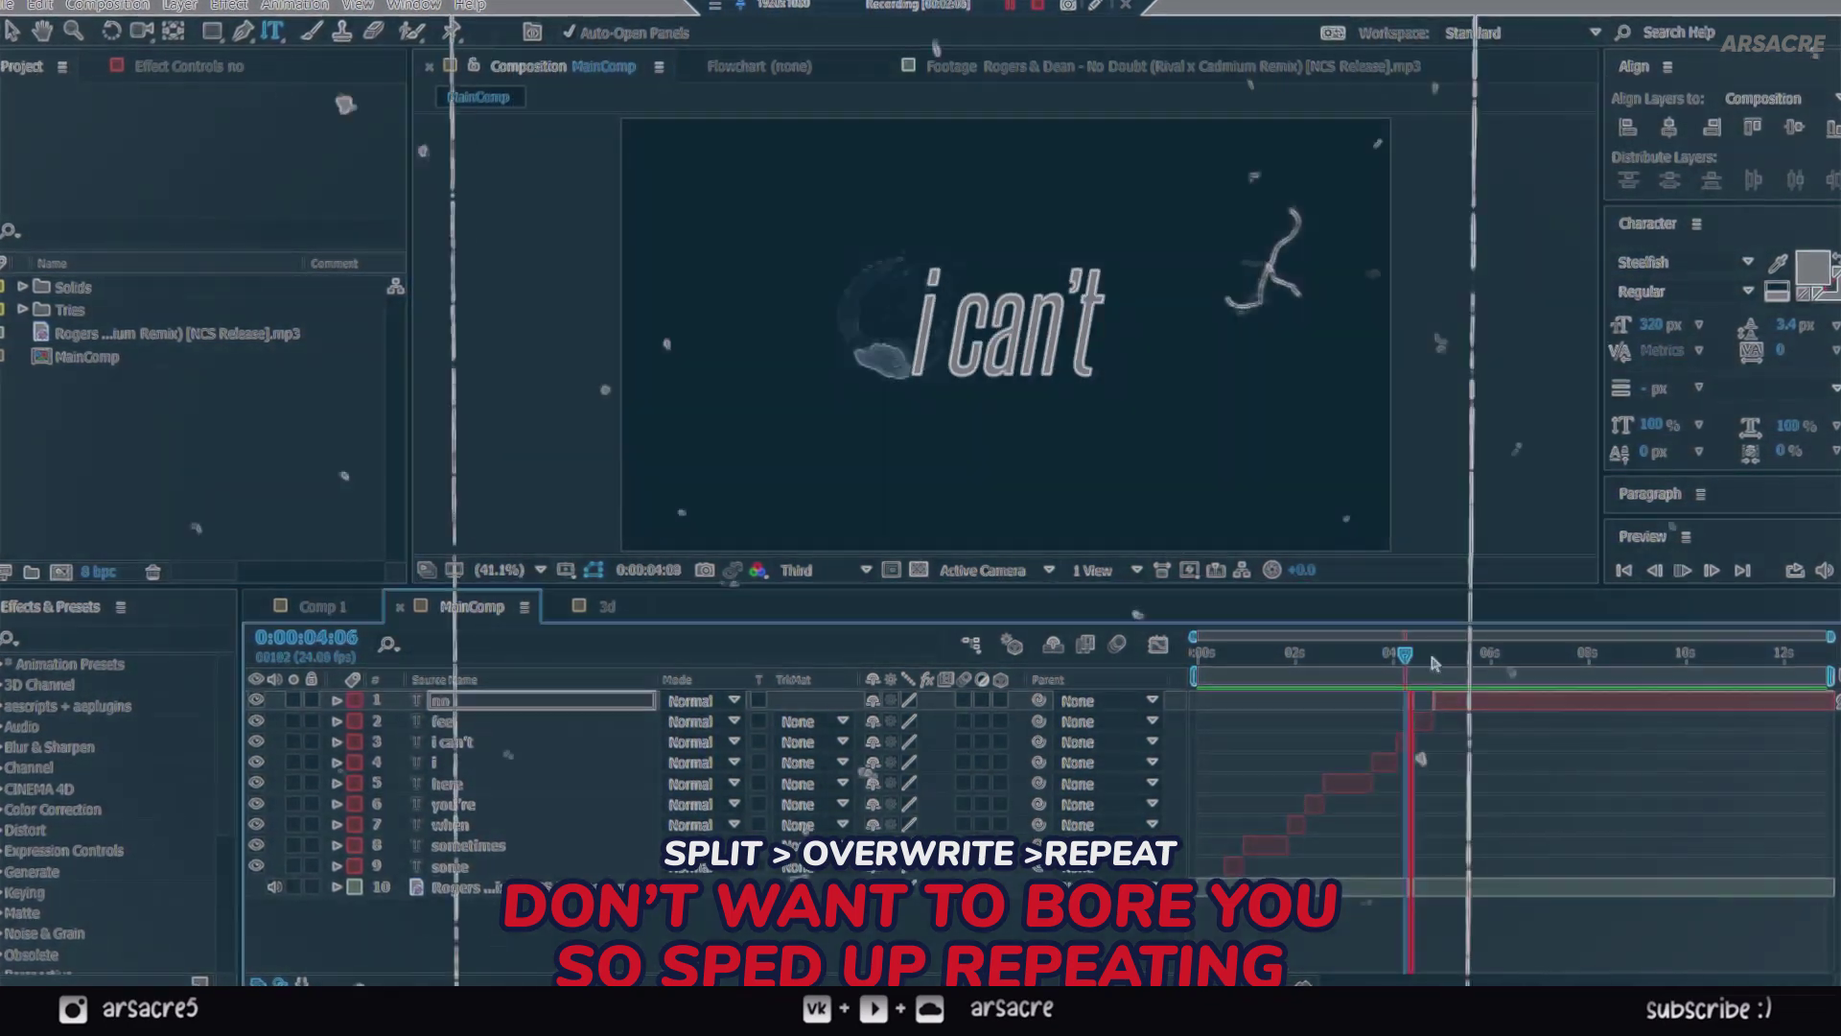
{"action": "key", "text": "ctrl+shift+d"}
{"action": "double_click", "coordinate": [1005, 326]}
{"action": "type", "text": "doubt"}
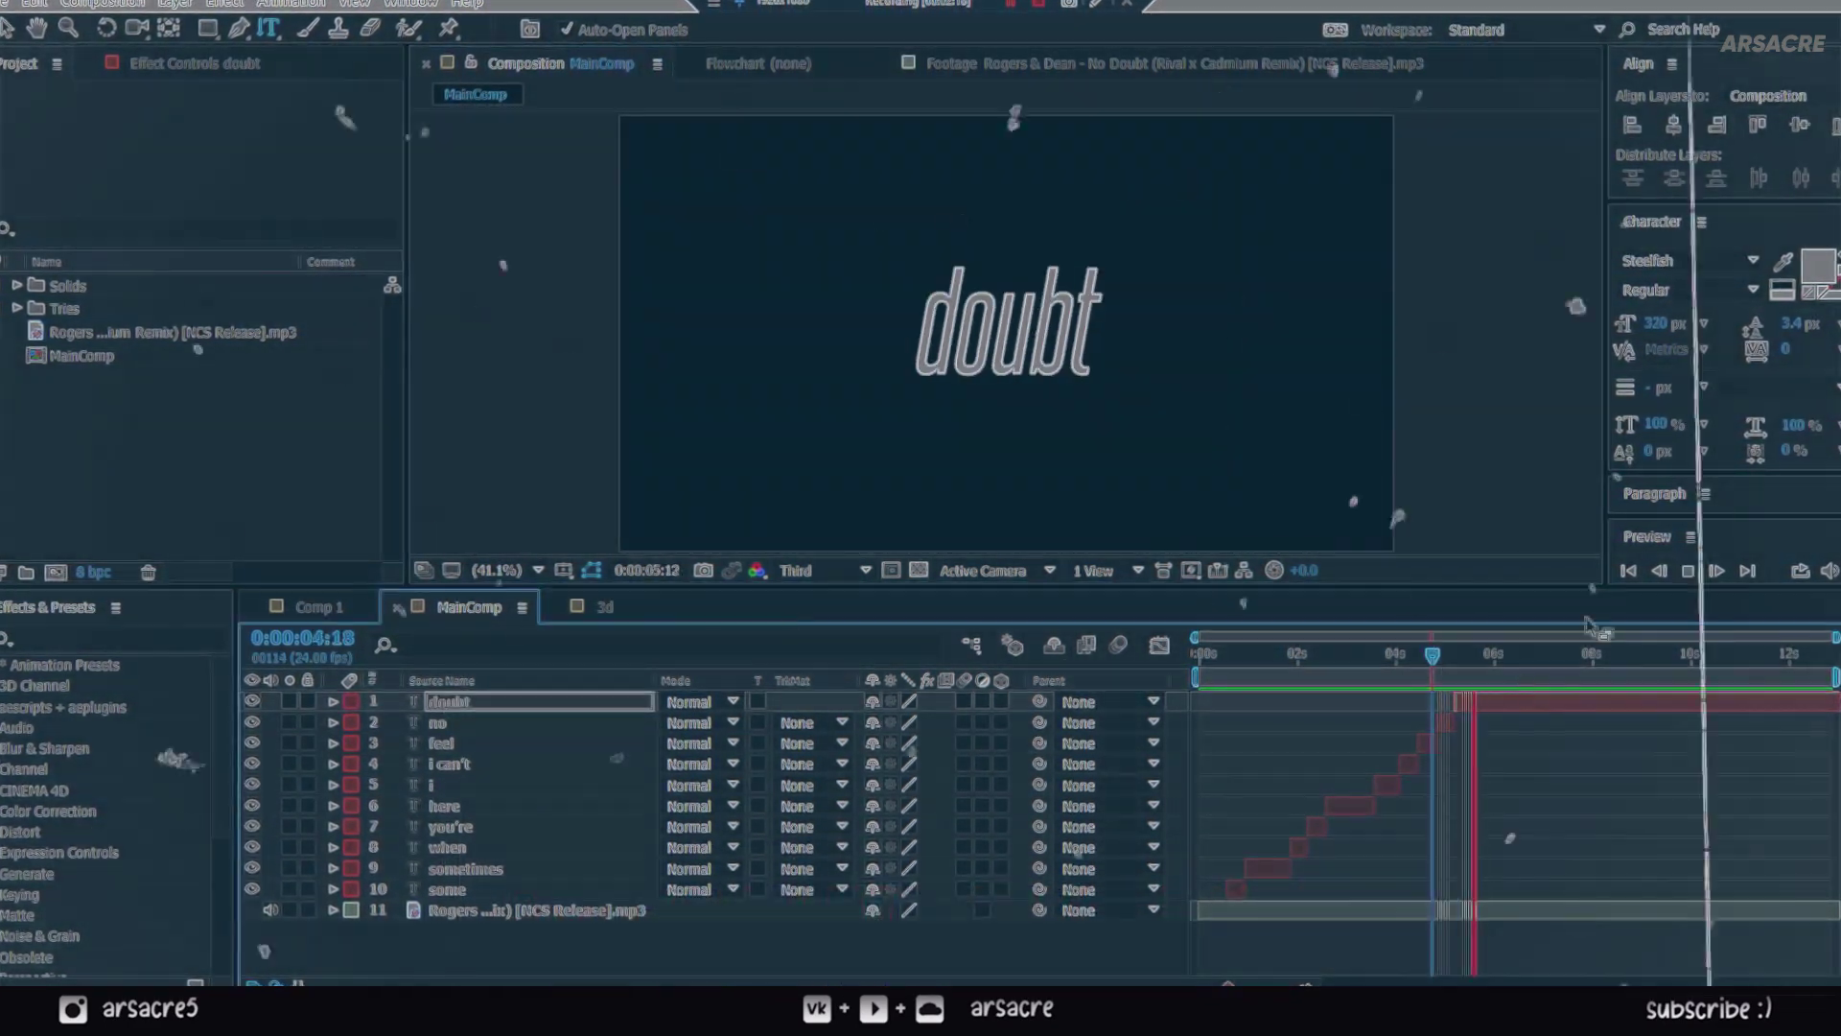
- Split the "doubt" layer at the following word and overwrite the new part's text with "cuz"
{"action": "left_click", "coordinate": [1533, 659]}
{"action": "key", "text": "ctrl+shift+d"}
{"action": "double_click", "coordinate": [1050, 338]}
{"action": "type", "text": "cuz"}
- Split the "cuz" layer at the following word and overwrite the new part's text with "you"
{"action": "left_click", "coordinate": [1475, 657]}
{"action": "key", "text": "ctrl+shift+d"}
{"action": "double_click", "coordinate": [1007, 336]}
{"action": "type", "text": "you"}
- Split the "you" layer at the following word and overwrite the new part's text with "keep"
{"action": "left_click", "coordinate": [1523, 657]}
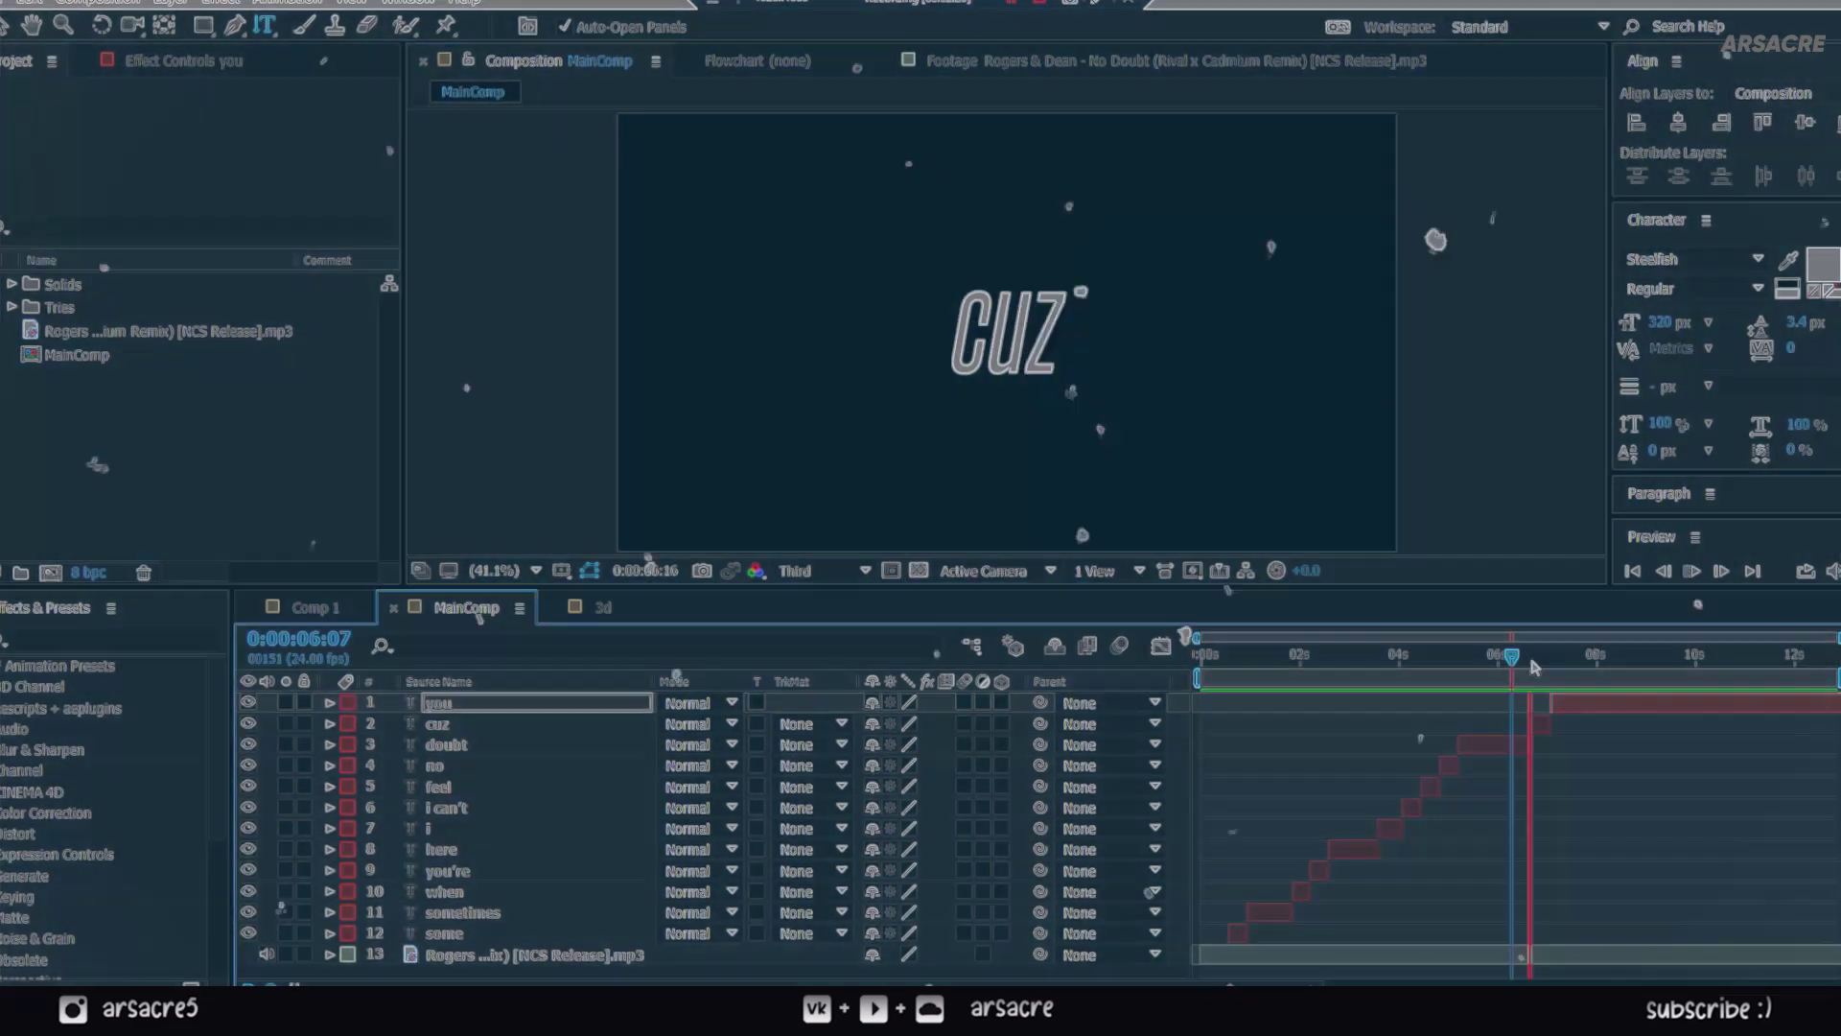
{"action": "key", "text": "ctrl+shift+d"}
{"action": "double_click", "coordinate": [1007, 350]}
{"action": "type", "text": "keep"}
- Split the "keep" layer at the following word and change the new part's text to "keep me"
{"action": "left_click", "coordinate": [1578, 656]}
{"action": "key", "text": "ctrl+shift+d"}
{"action": "double_click", "coordinate": [1017, 335]}
{"action": "type", "text": "keep me"}
- Split the "keep me" layer at the following word and overwrite the new part's text with "where"
{"action": "left_click", "coordinate": [1603, 659]}
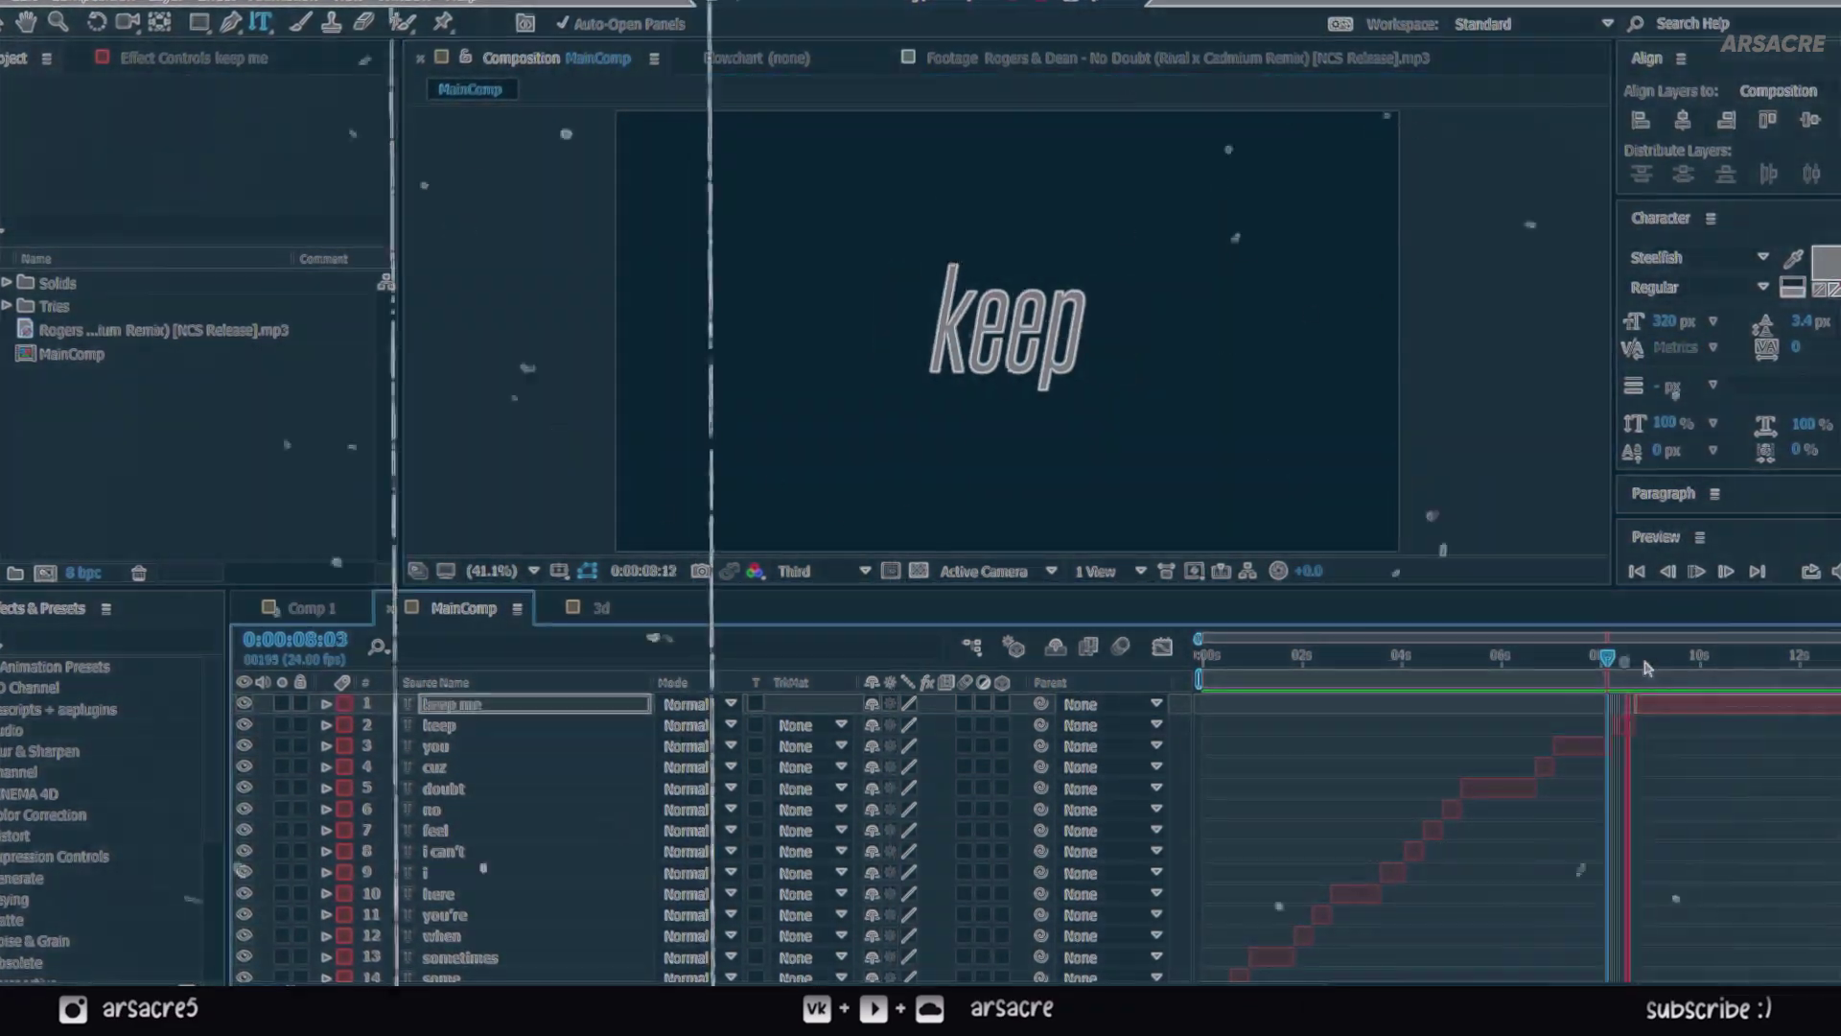
{"action": "key", "text": "ctrl+shift+d"}
{"action": "double_click", "coordinate": [1081, 341]}
{"action": "type", "text": "where"}
{"action": "left_click", "coordinate": [1684, 662]}
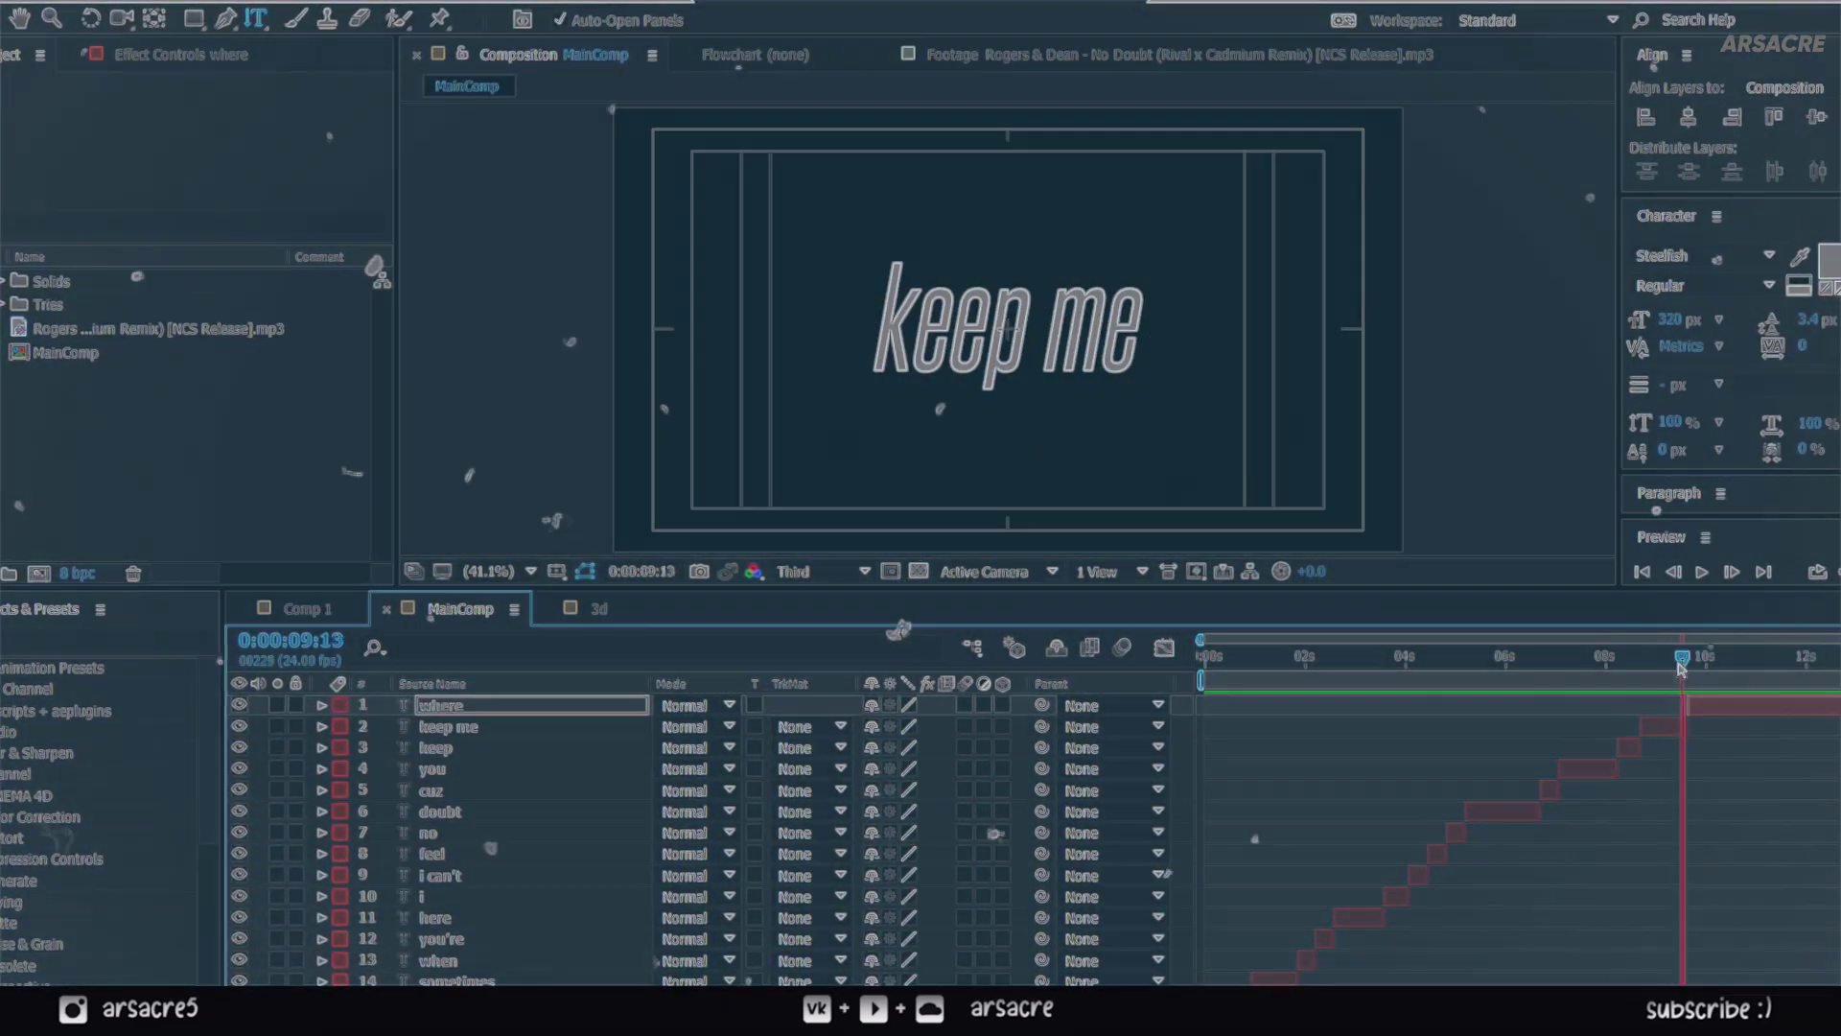
- Split the "where" layer at the following word and overwrite the new part's text with "the"
{"action": "left_click", "coordinate": [1712, 662]}
{"action": "key", "text": "ctrl+shift+d"}
{"action": "double_click", "coordinate": [1007, 331]}
{"action": "type", "text": "the"}
- Split the "the" layer at the following word and change the new part's text to "the stars"
{"action": "left_click", "coordinate": [1664, 659]}
{"action": "key", "text": "ctrl+shift+d"}
{"action": "double_click", "coordinate": [1007, 331]}
{"action": "type", "text": "the stars"}
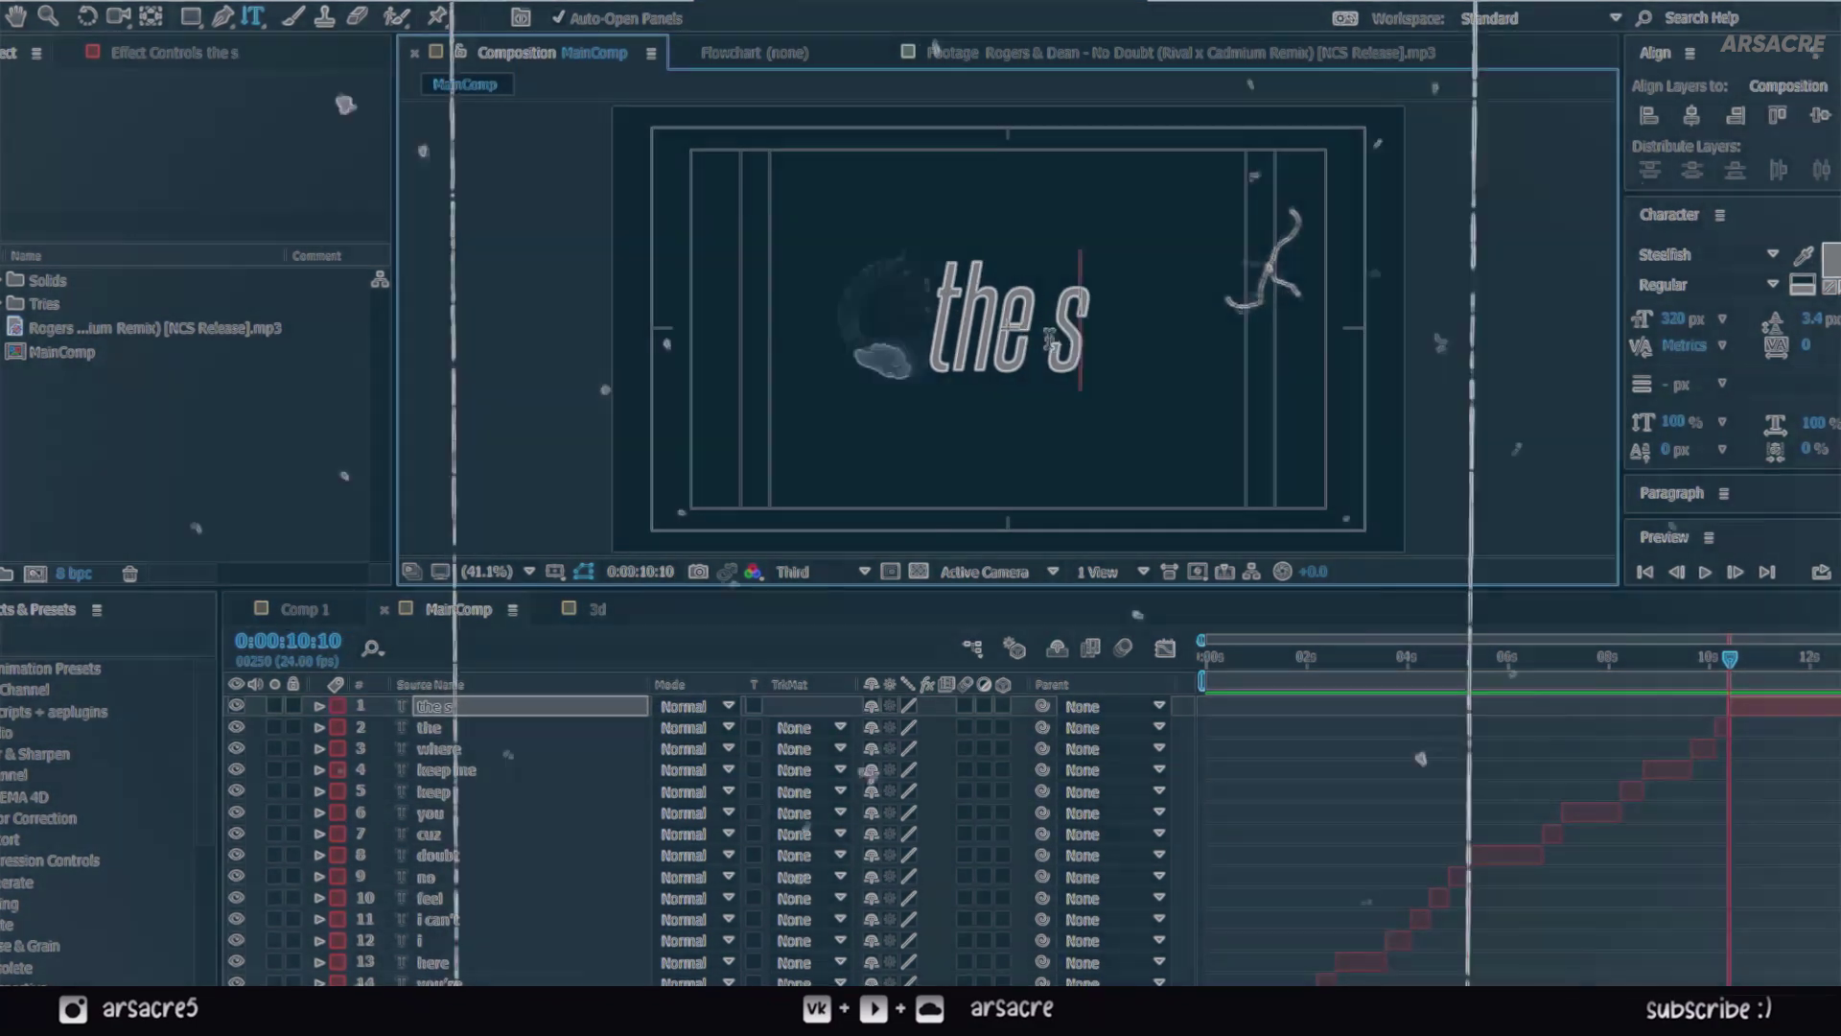
- Split the "the stars" layer at the following word and overwrite the new part's text with "are"
{"action": "left_click", "coordinate": [1754, 659]}
{"action": "key", "text": "ctrl+shift+d"}
{"action": "double_click", "coordinate": [1100, 357]}
{"action": "type", "text": "are"}
- Split the "are" layer at the following word and overwrite the new part's text with "bound"
{"action": "left_click", "coordinate": [1778, 661]}
{"action": "key", "text": "ctrl+shift+d"}
{"action": "double_click", "coordinate": [1040, 345]}
{"action": "type", "text": "bound"}
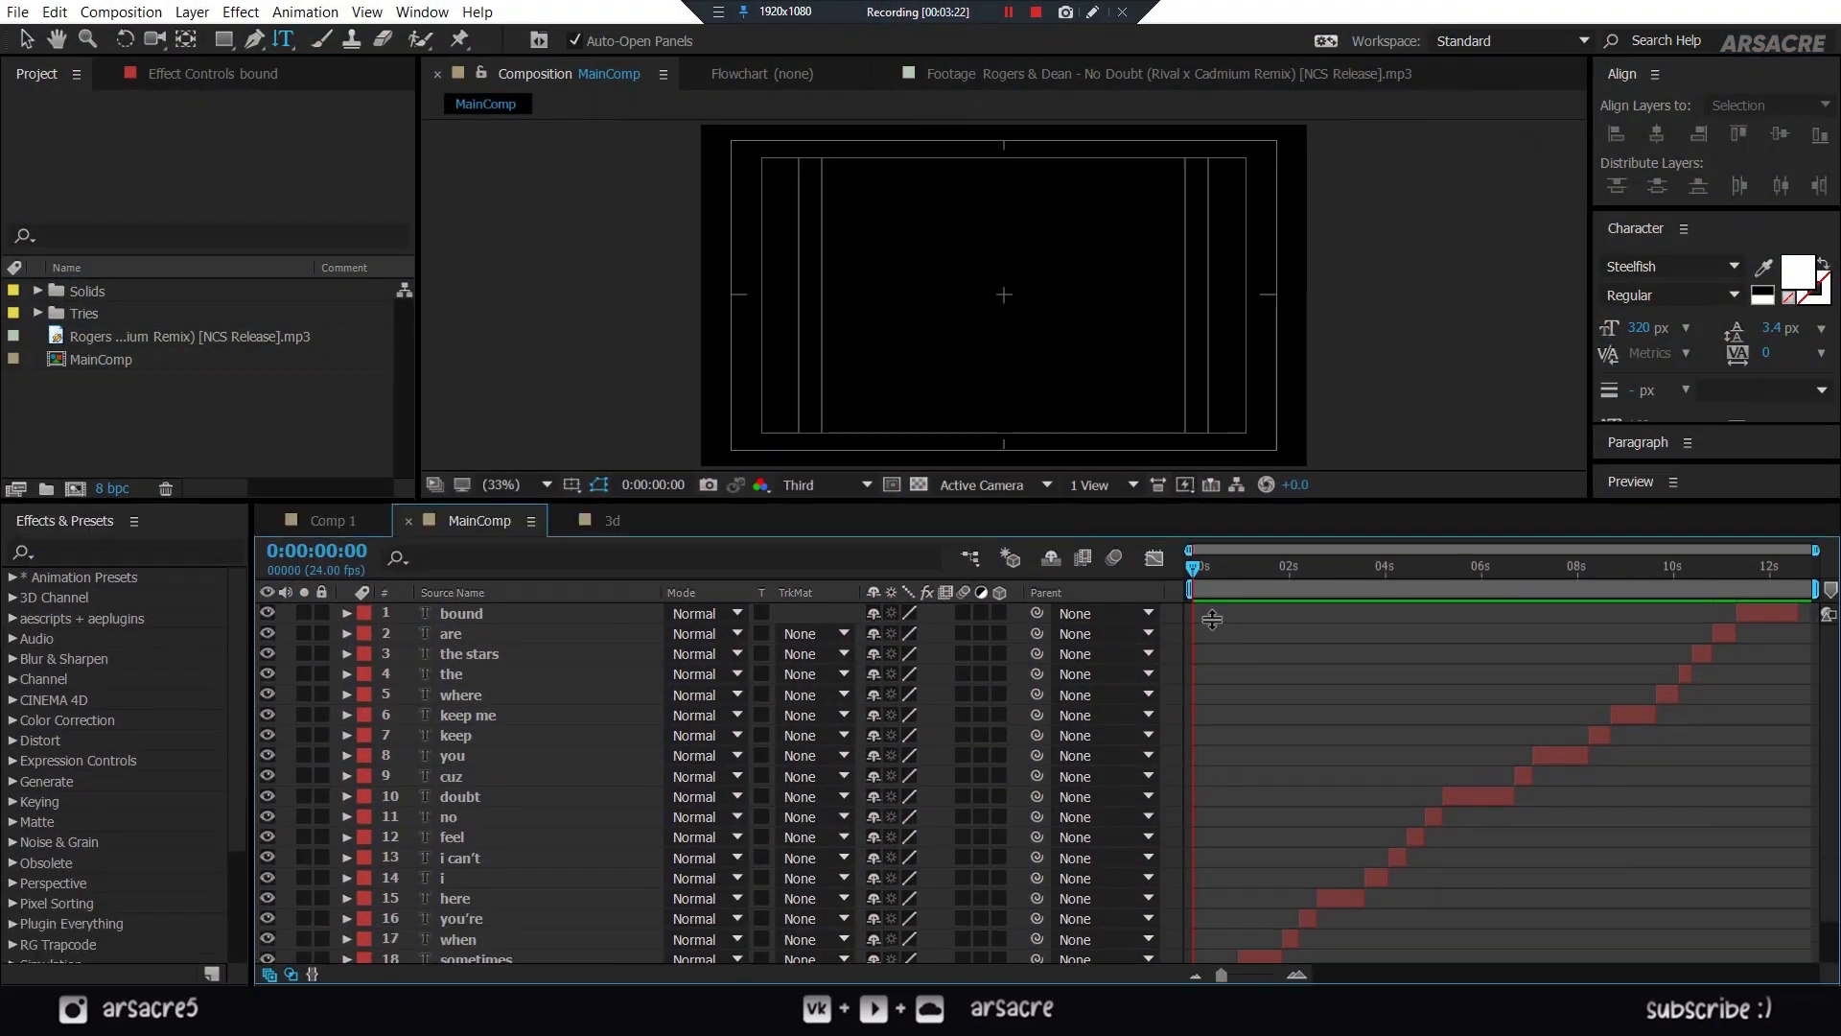
- Select all word layers from "some" to "bound" and pre-compose them into a composition named "Text", moving all attributes into it
{"action": "scroll", "coordinate": [855, 867], "scroll_direction": "down", "scroll_amount": 2}
{"action": "key", "text": "ctrl+t"}
{"action": "left_click", "coordinate": [439, 936]}
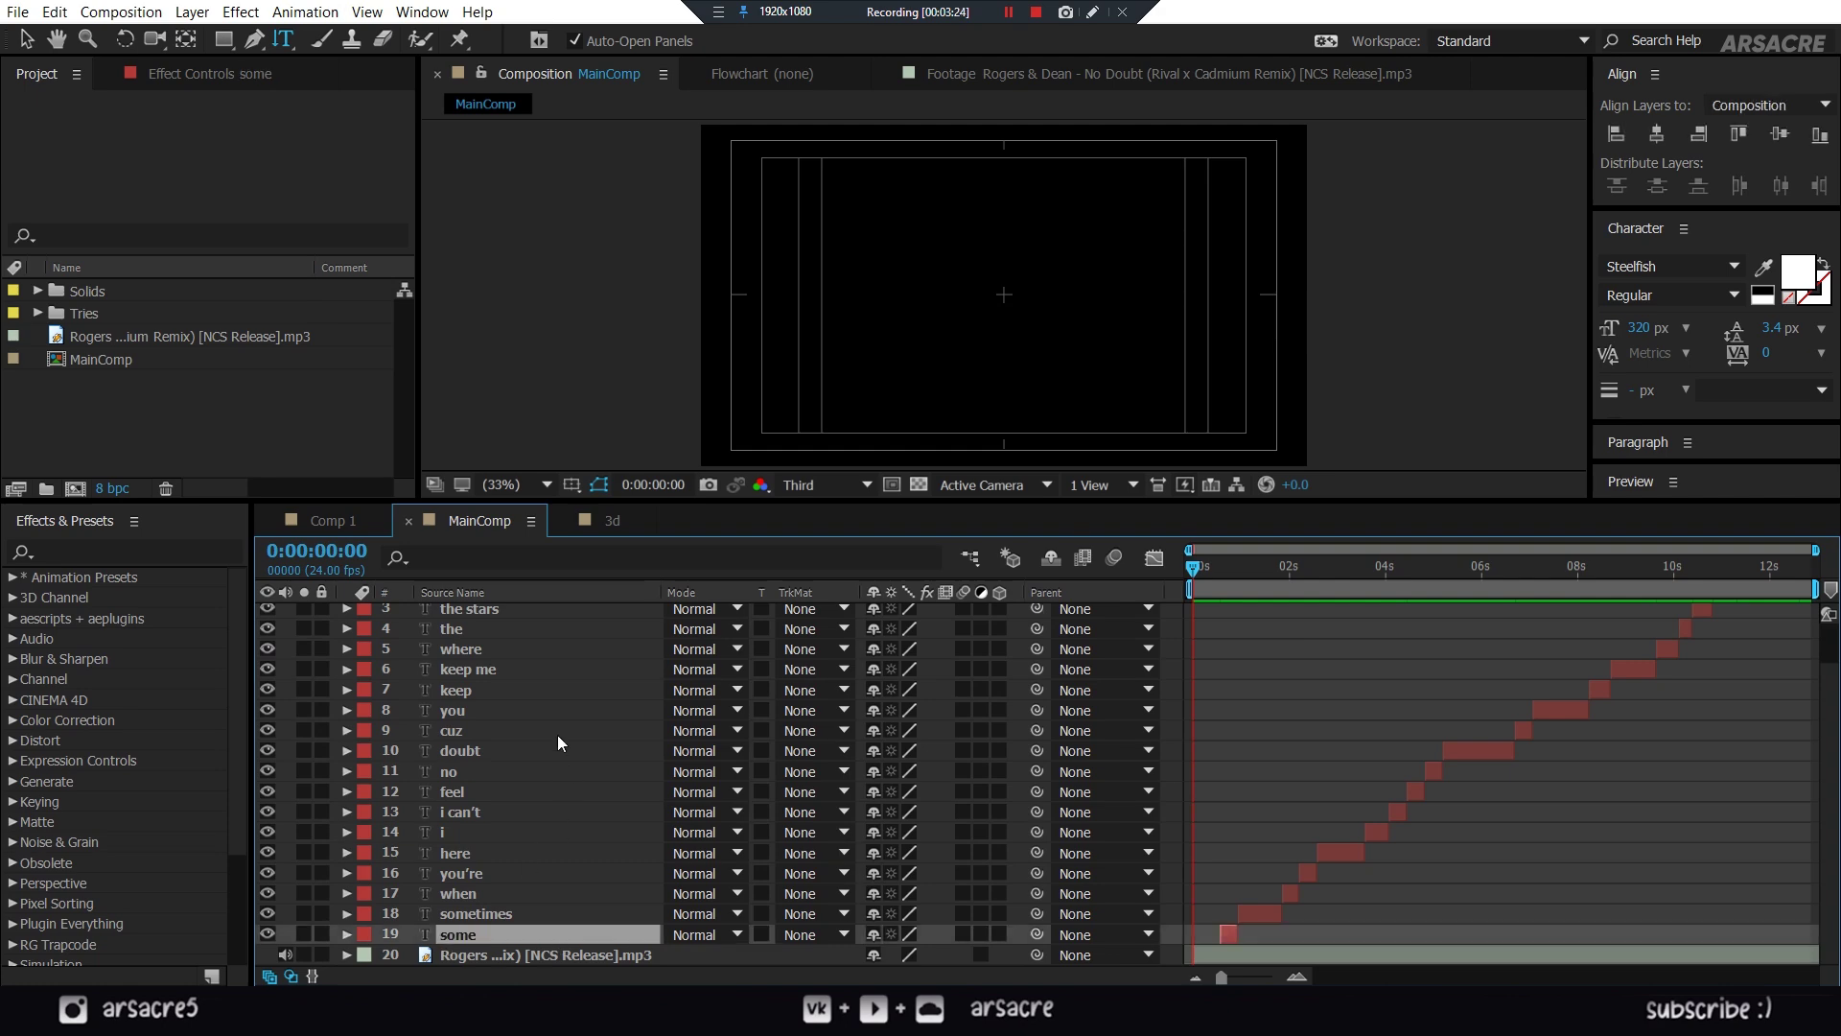
{"action": "scroll", "coordinate": [541, 869], "scroll_direction": "up", "scroll_amount": 2}
{"action": "key", "text": "h"}
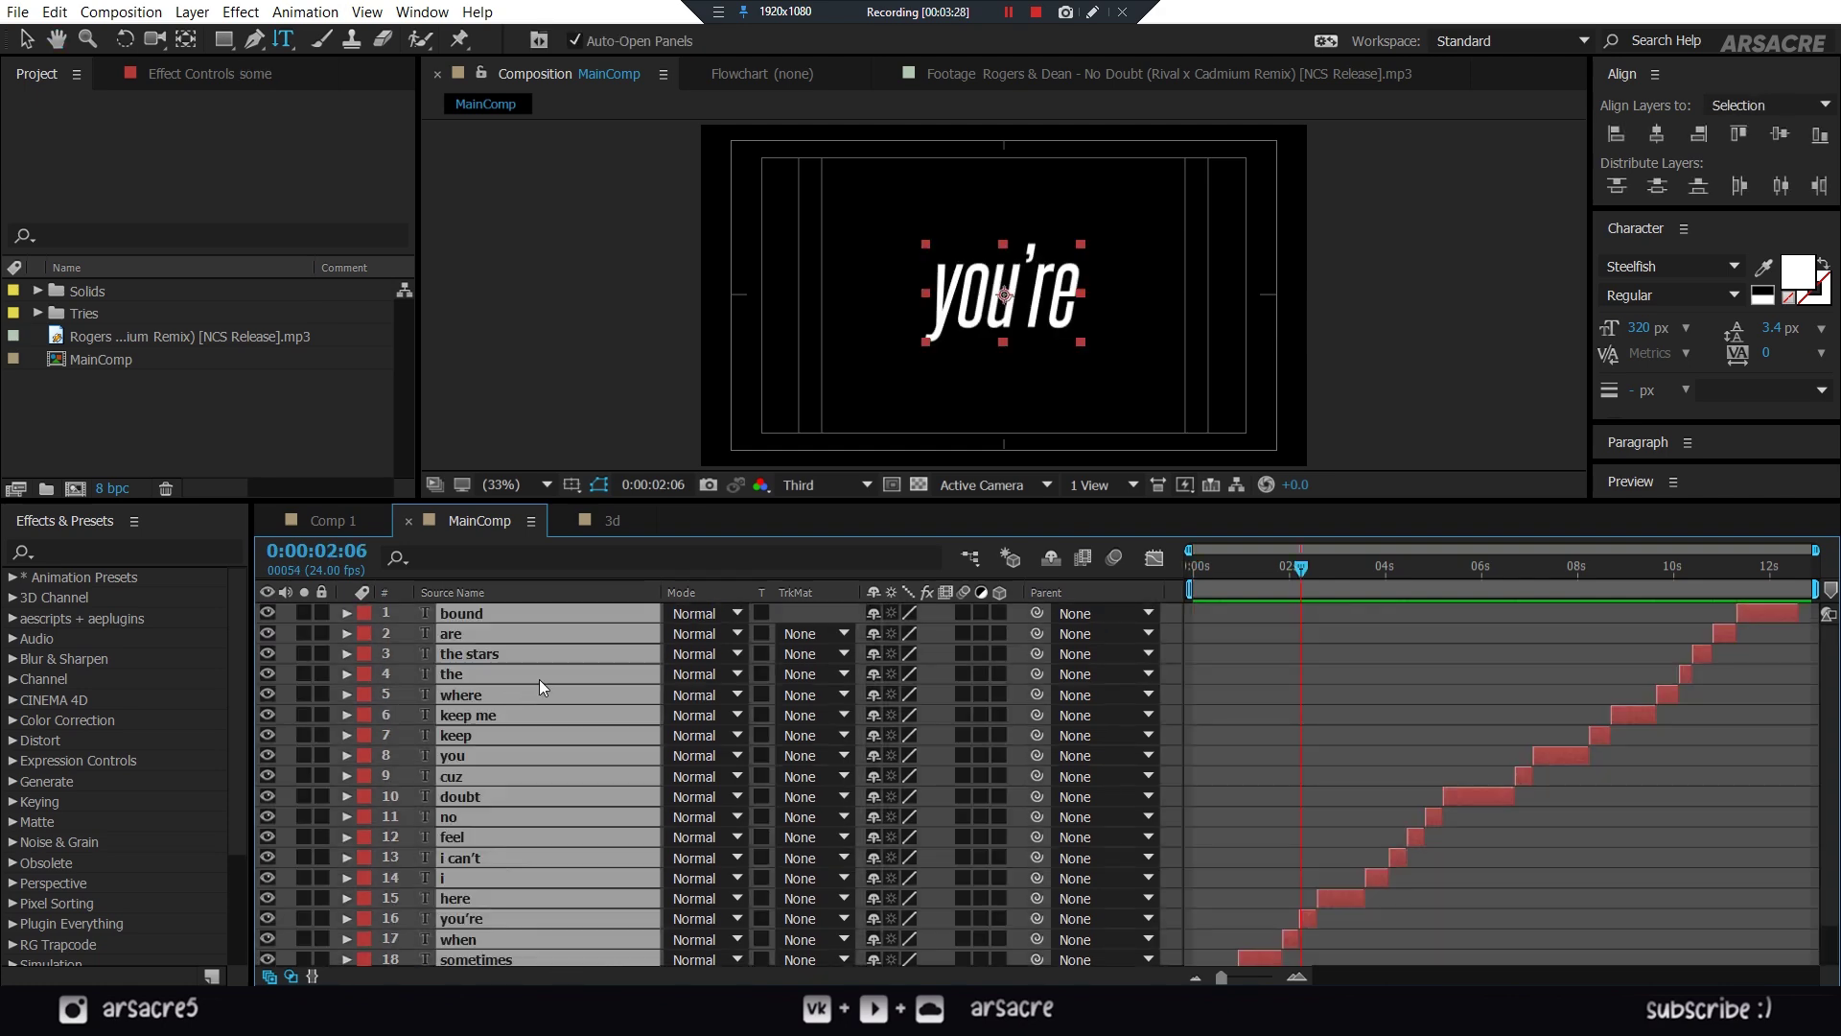
{"action": "right_click", "coordinate": [539, 679]}
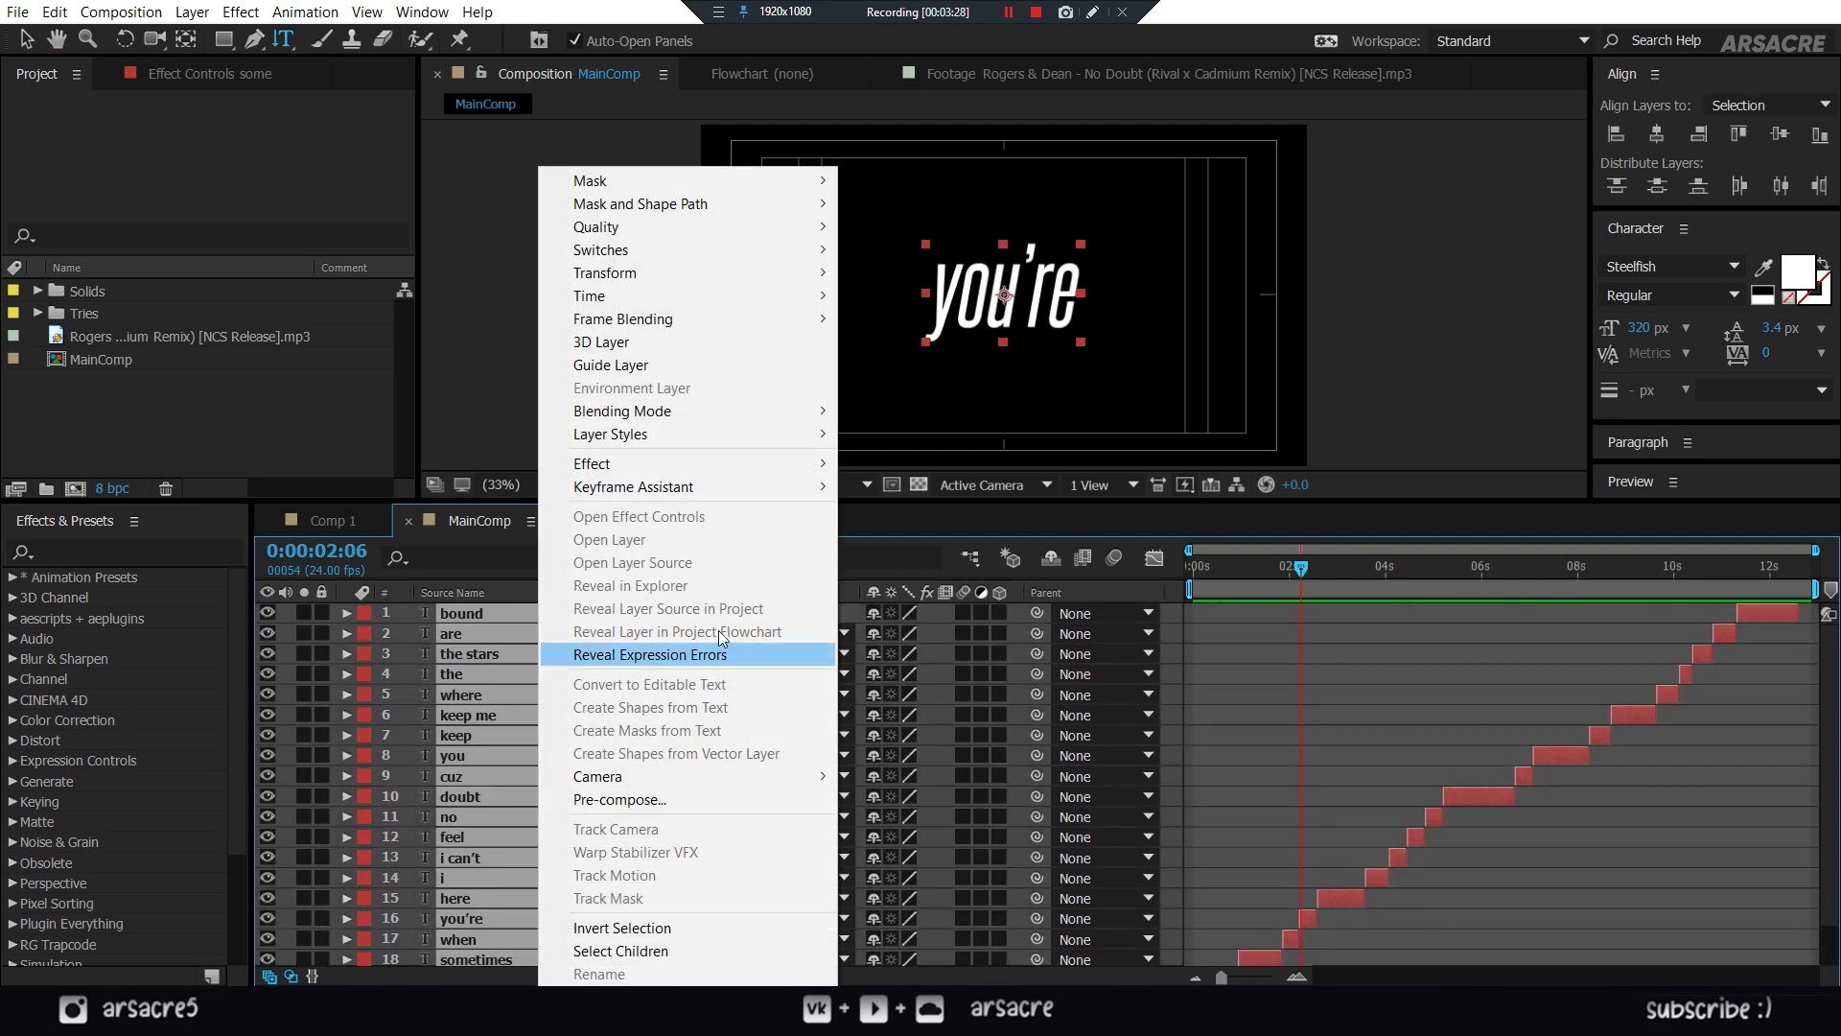
{"action": "left_click", "coordinate": [629, 801]}
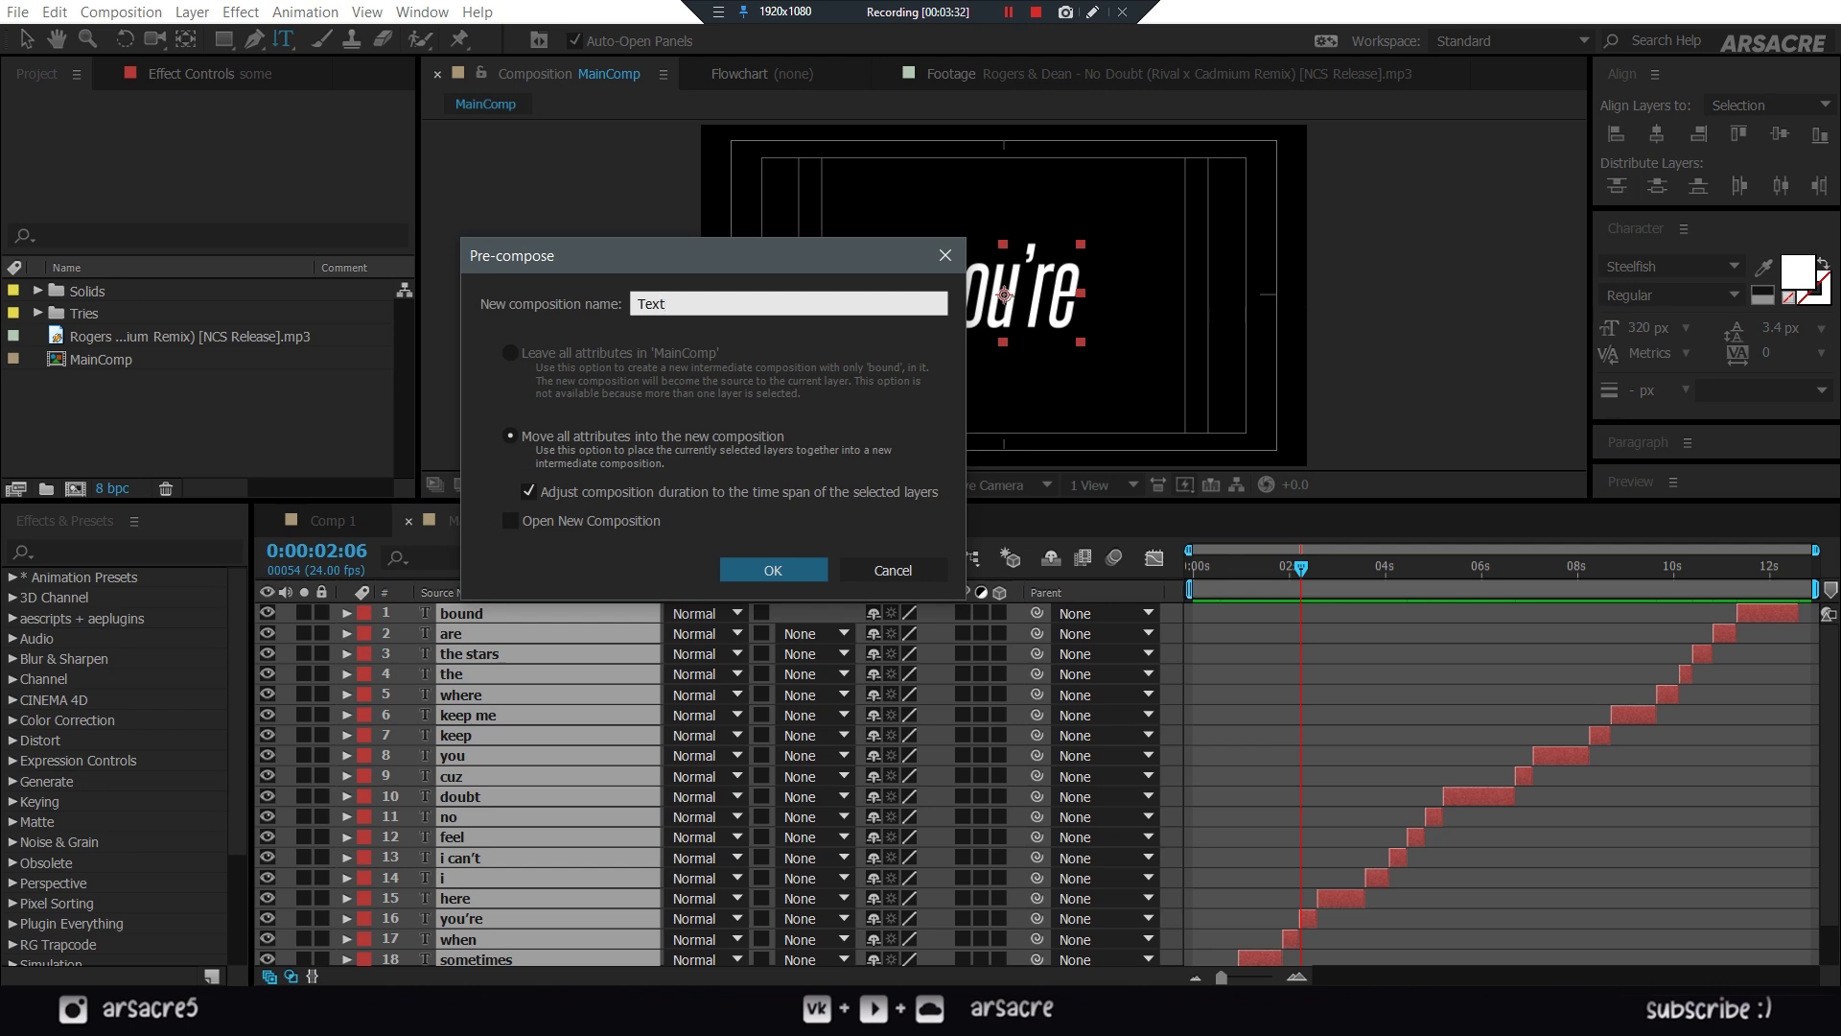
{"action": "left_click", "coordinate": [777, 576]}
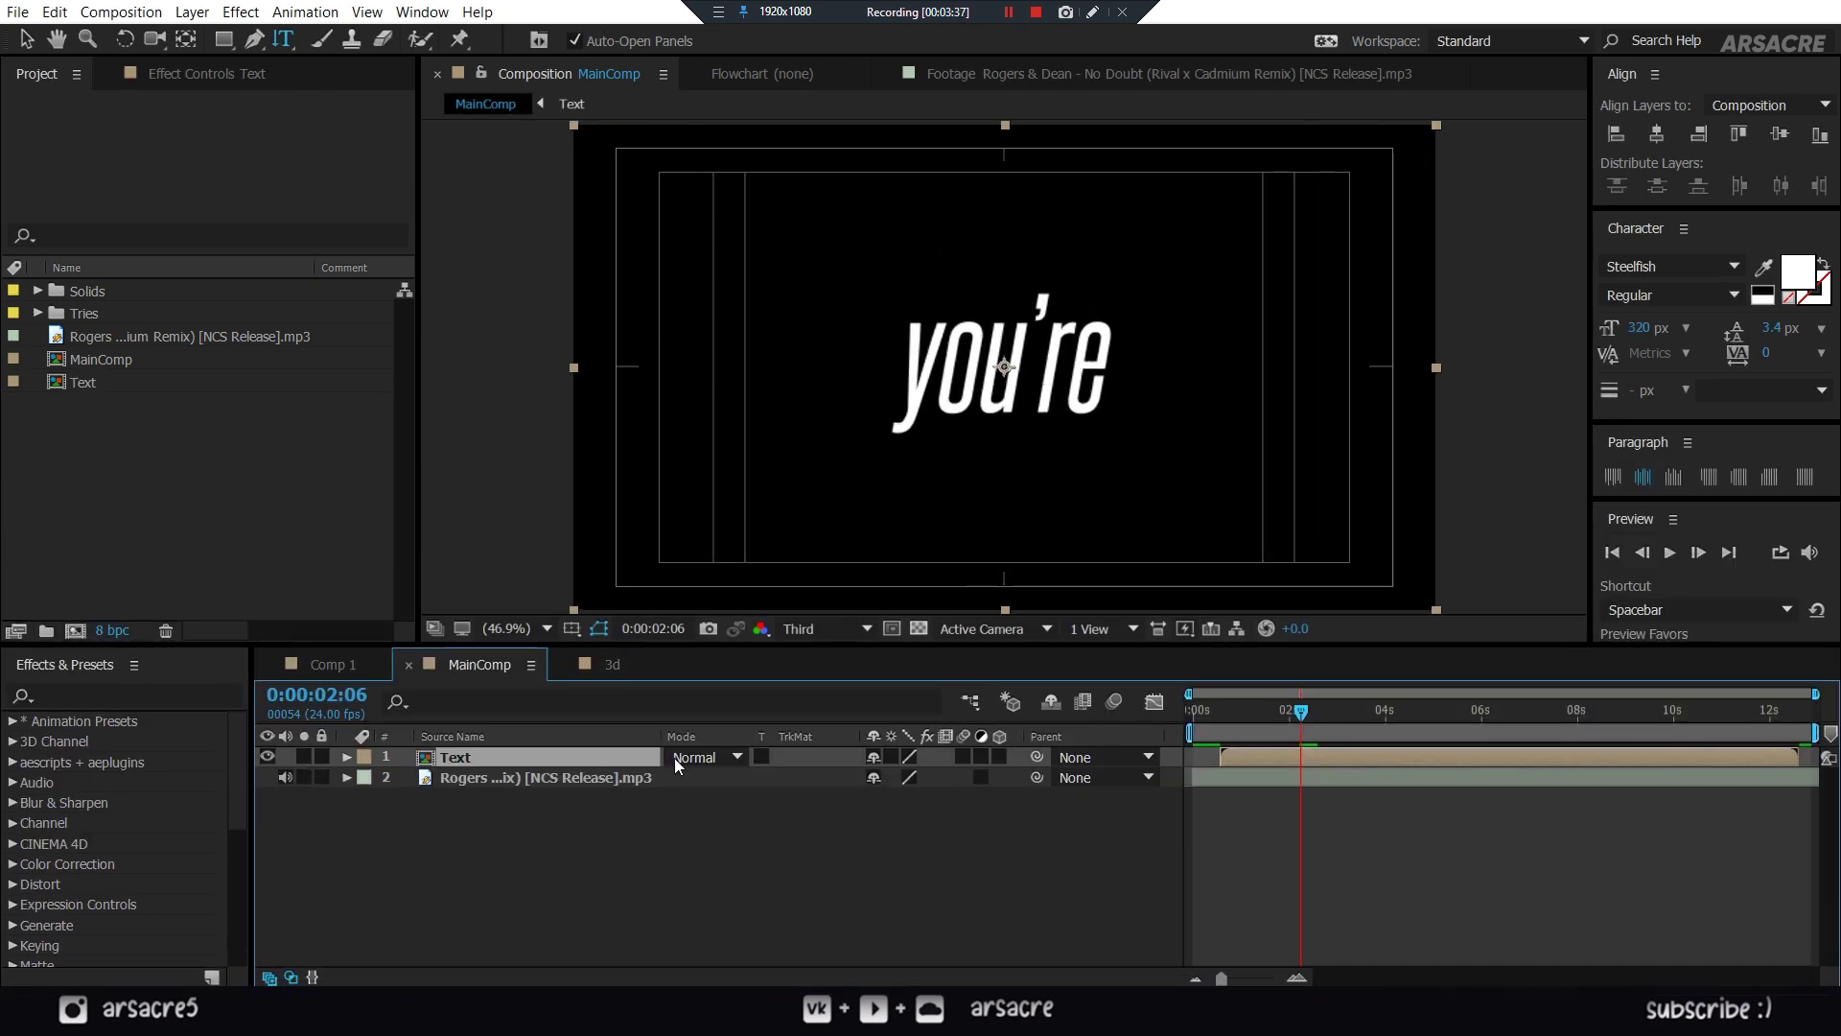
- Open the Text composition and draw a full-width region of interest as a horizontal band around the word
{"action": "double_click", "coordinate": [510, 756]}
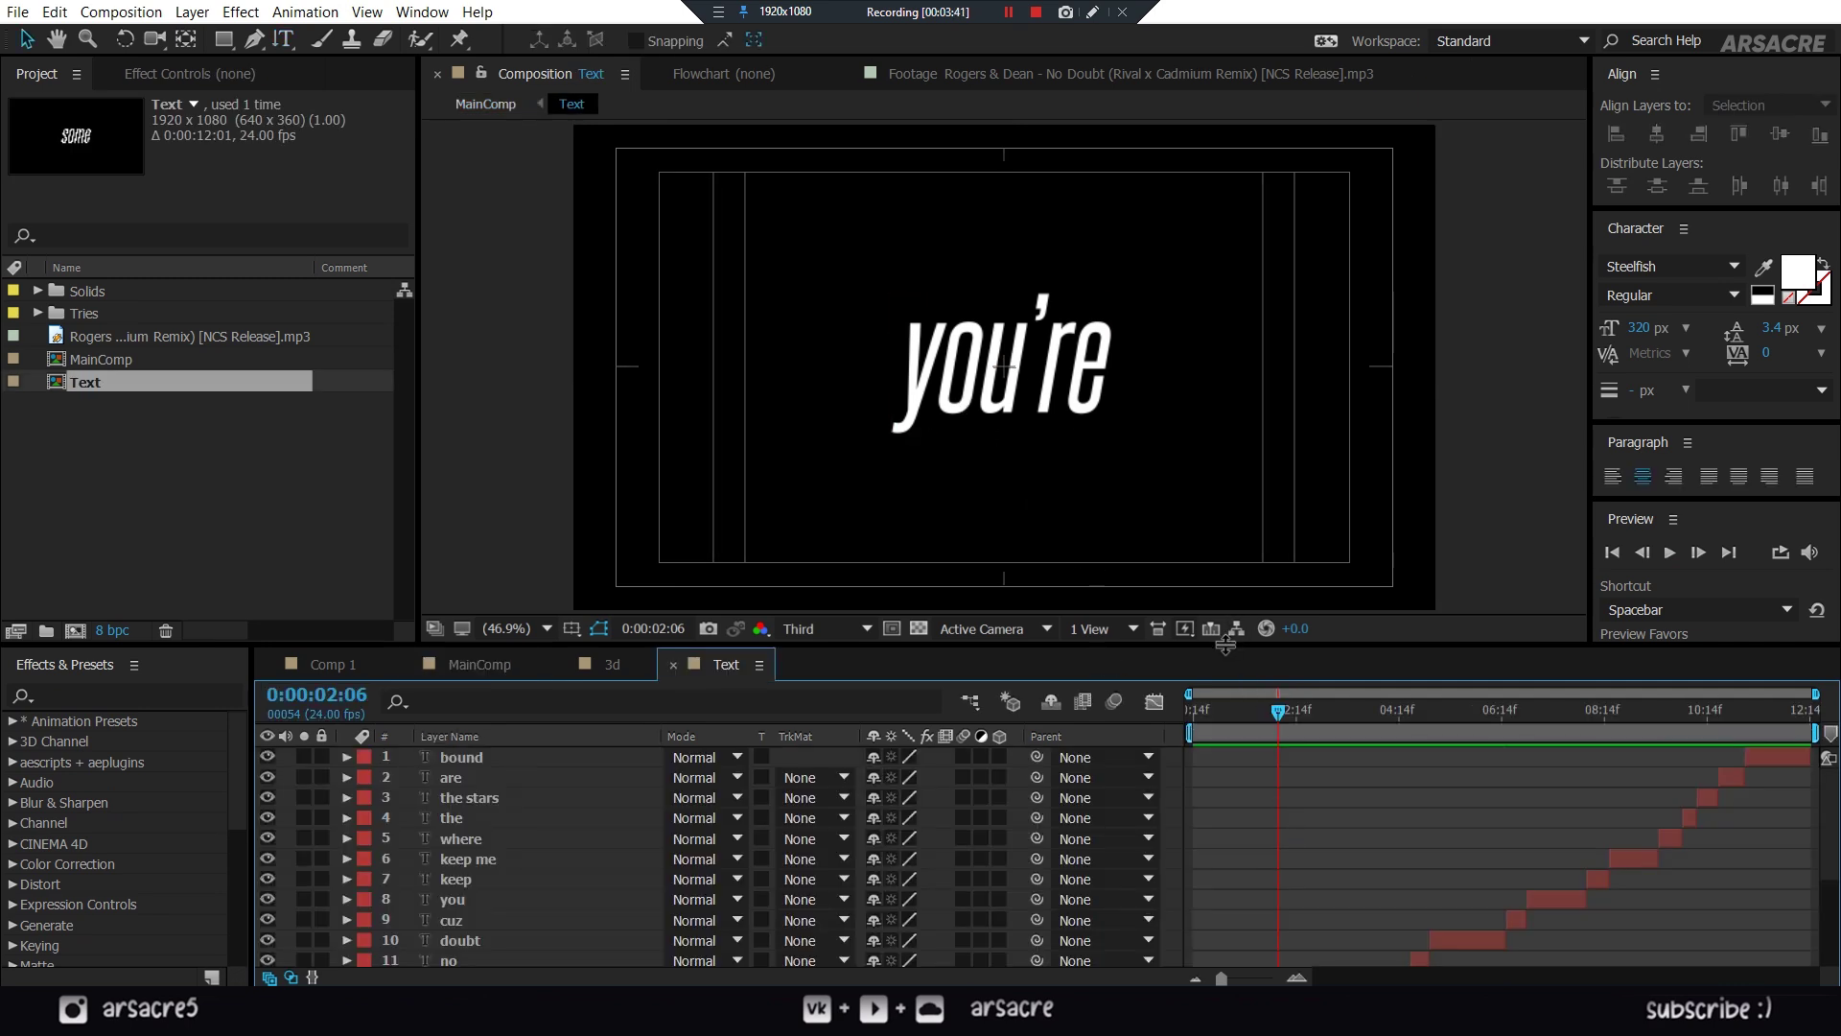
{"action": "left_click_drag", "start_coordinate": [1226, 644], "coordinate": [1235, 537]}
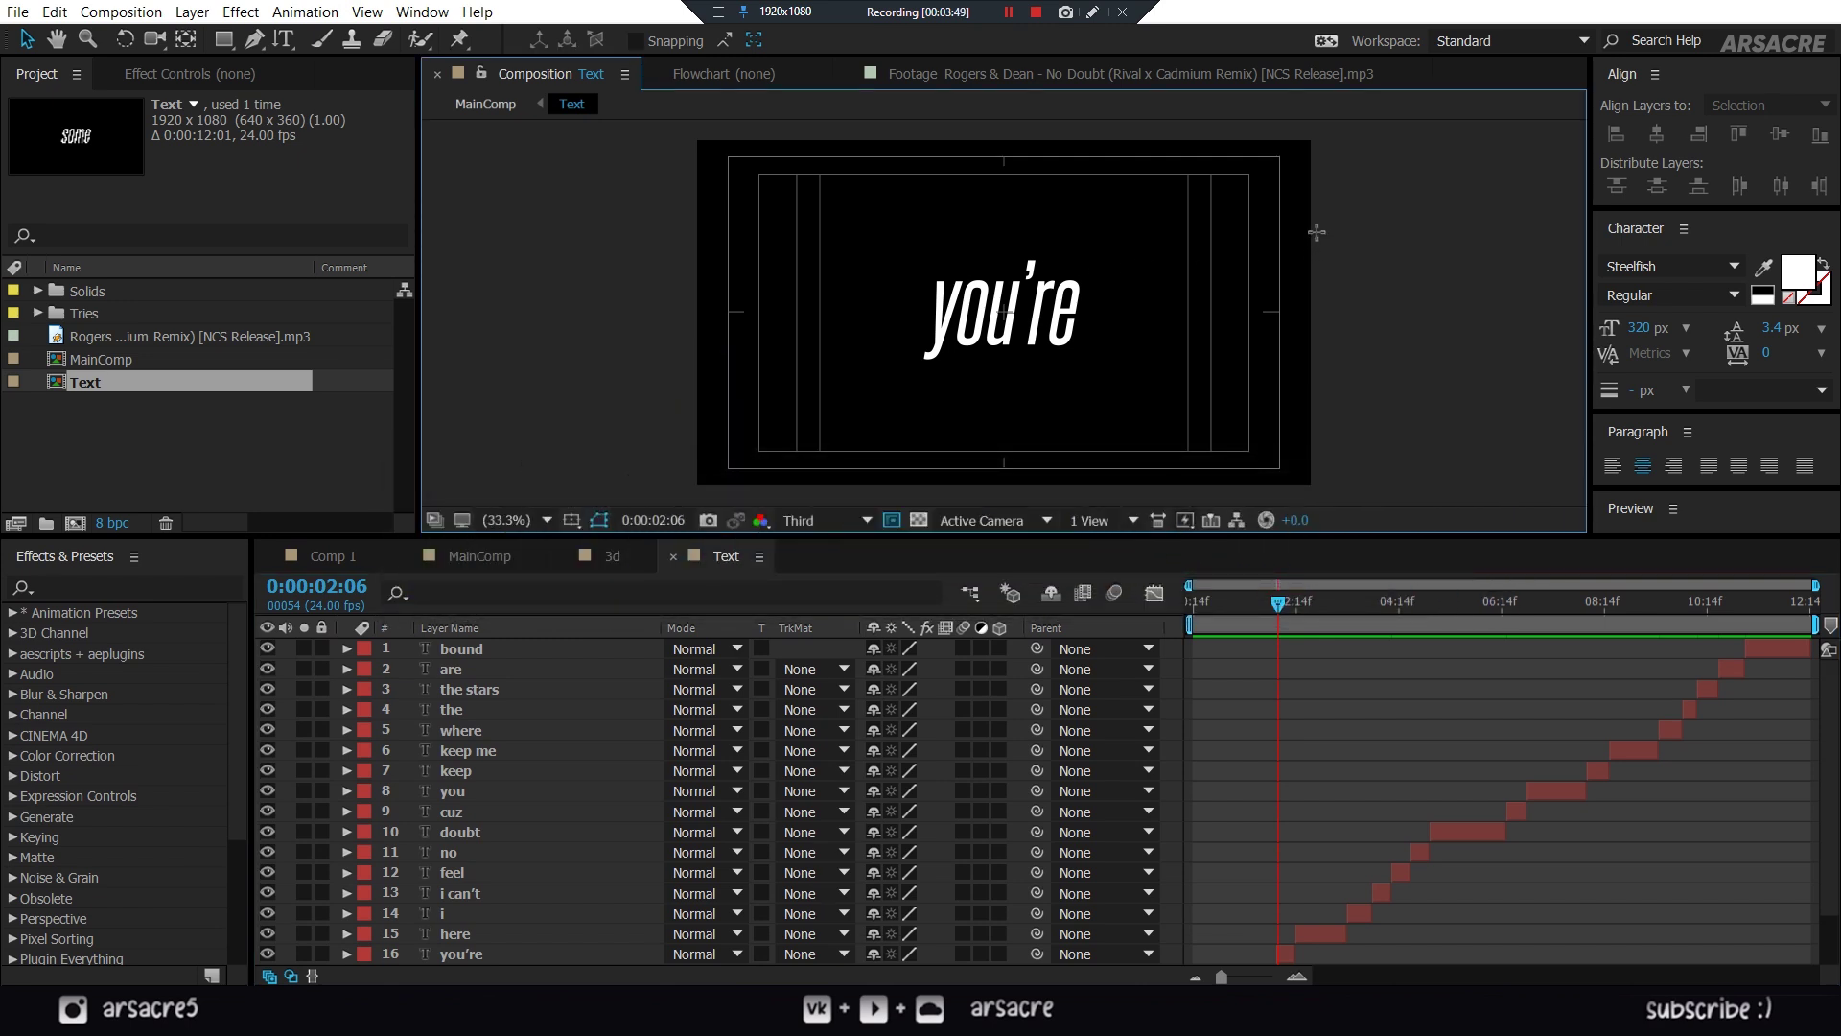
{"action": "left_click_drag", "start_coordinate": [1346, 231], "coordinate": [644, 375]}
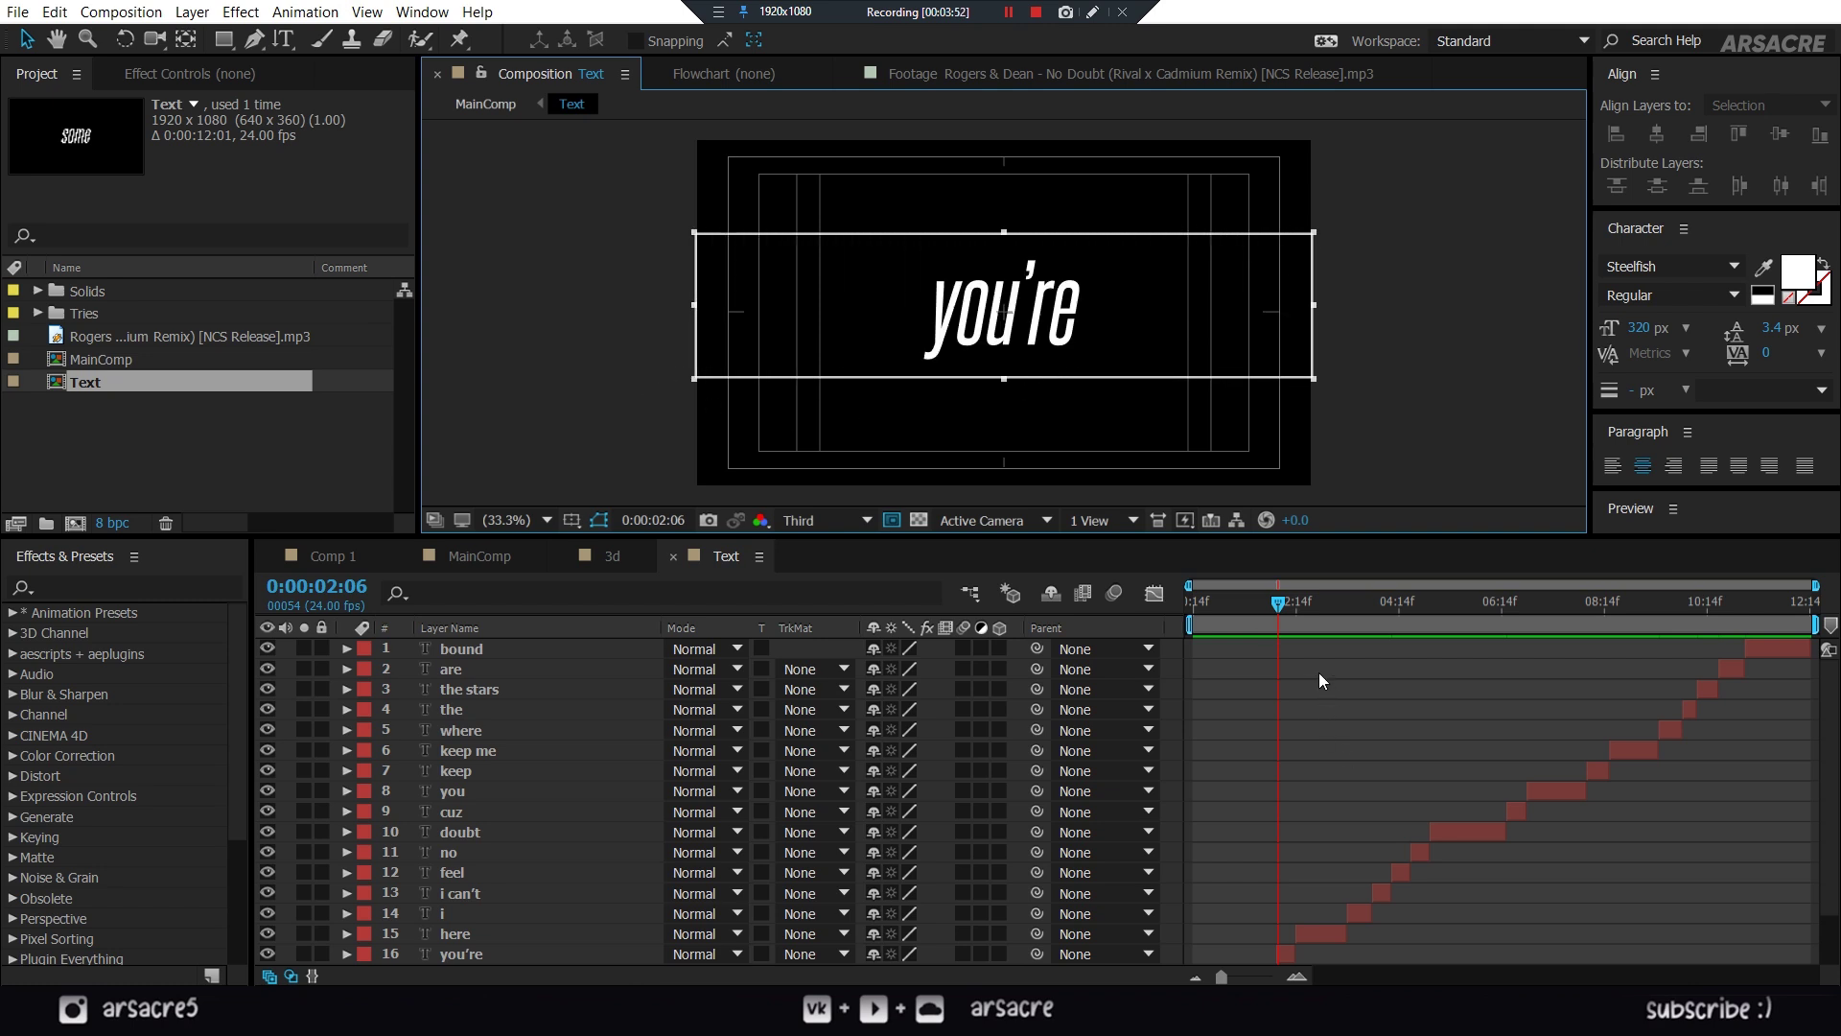
- Tighten the region of interest's upper and lower edges around the text, checking the fit against other words
{"action": "left_click_drag", "start_coordinate": [1264, 606], "coordinate": [1237, 618]}
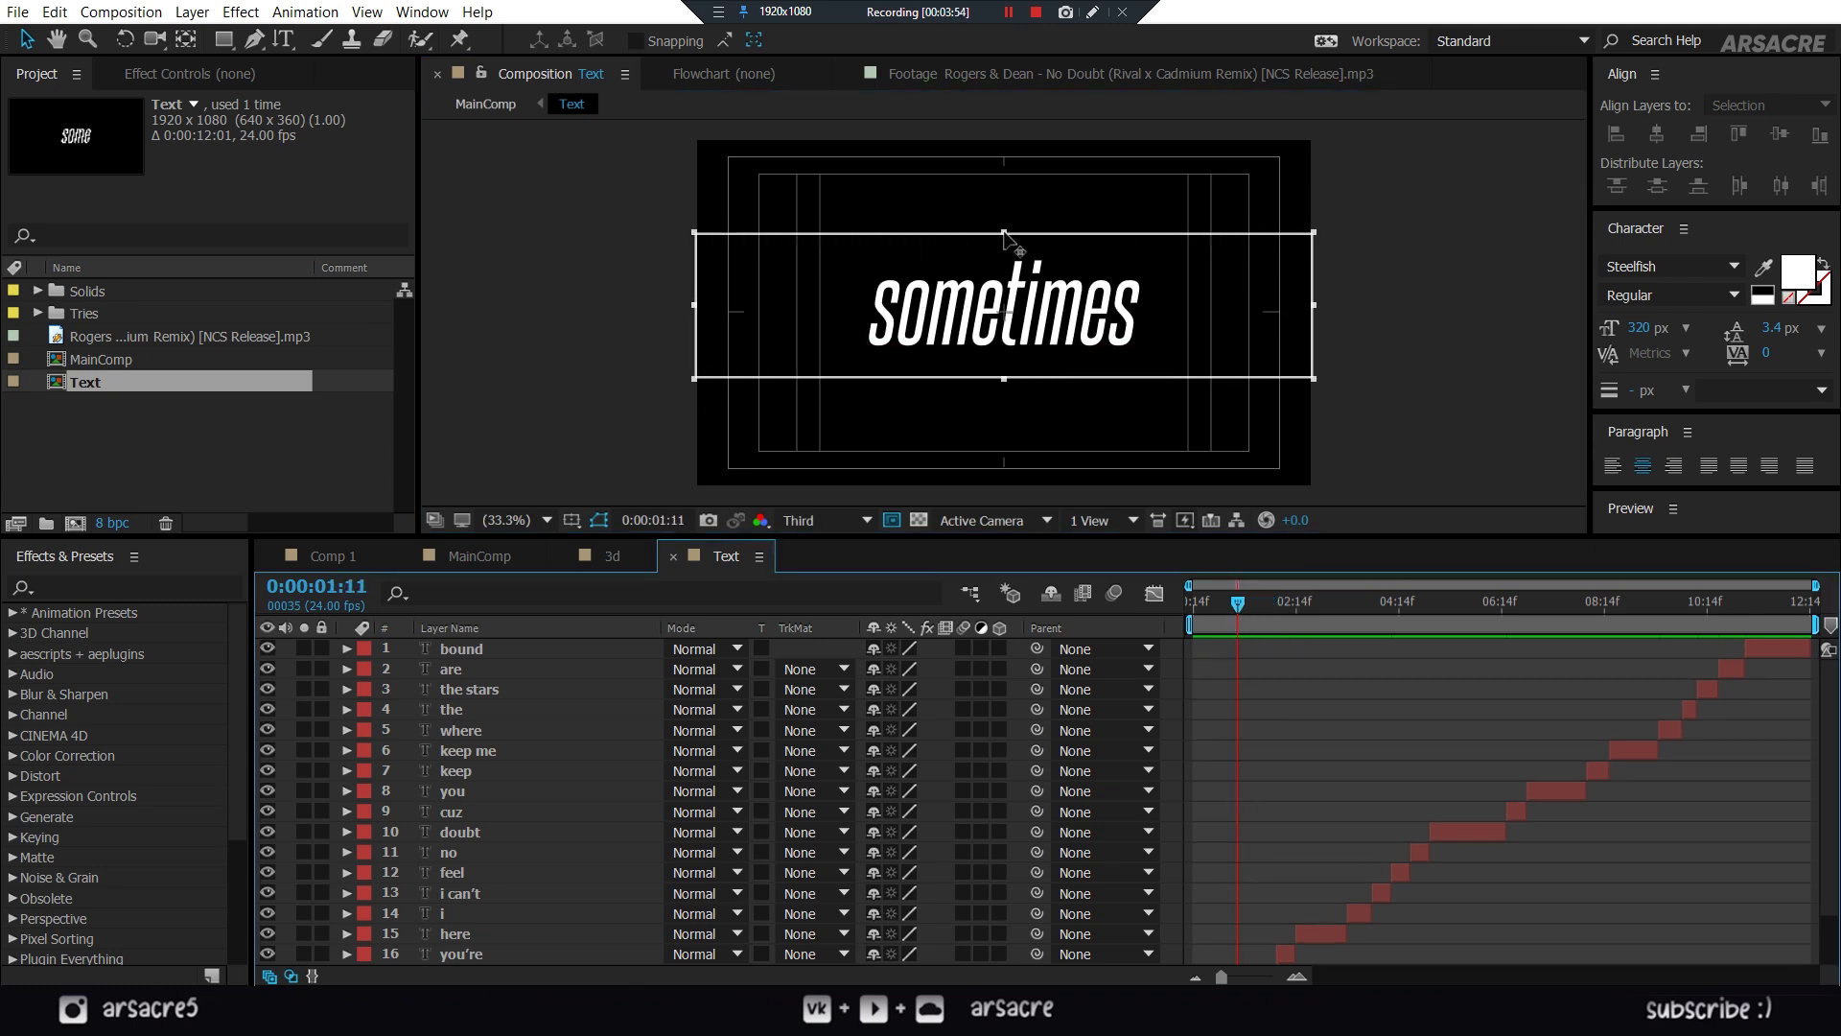
{"action": "left_click_drag", "start_coordinate": [1004, 232], "coordinate": [1005, 241]}
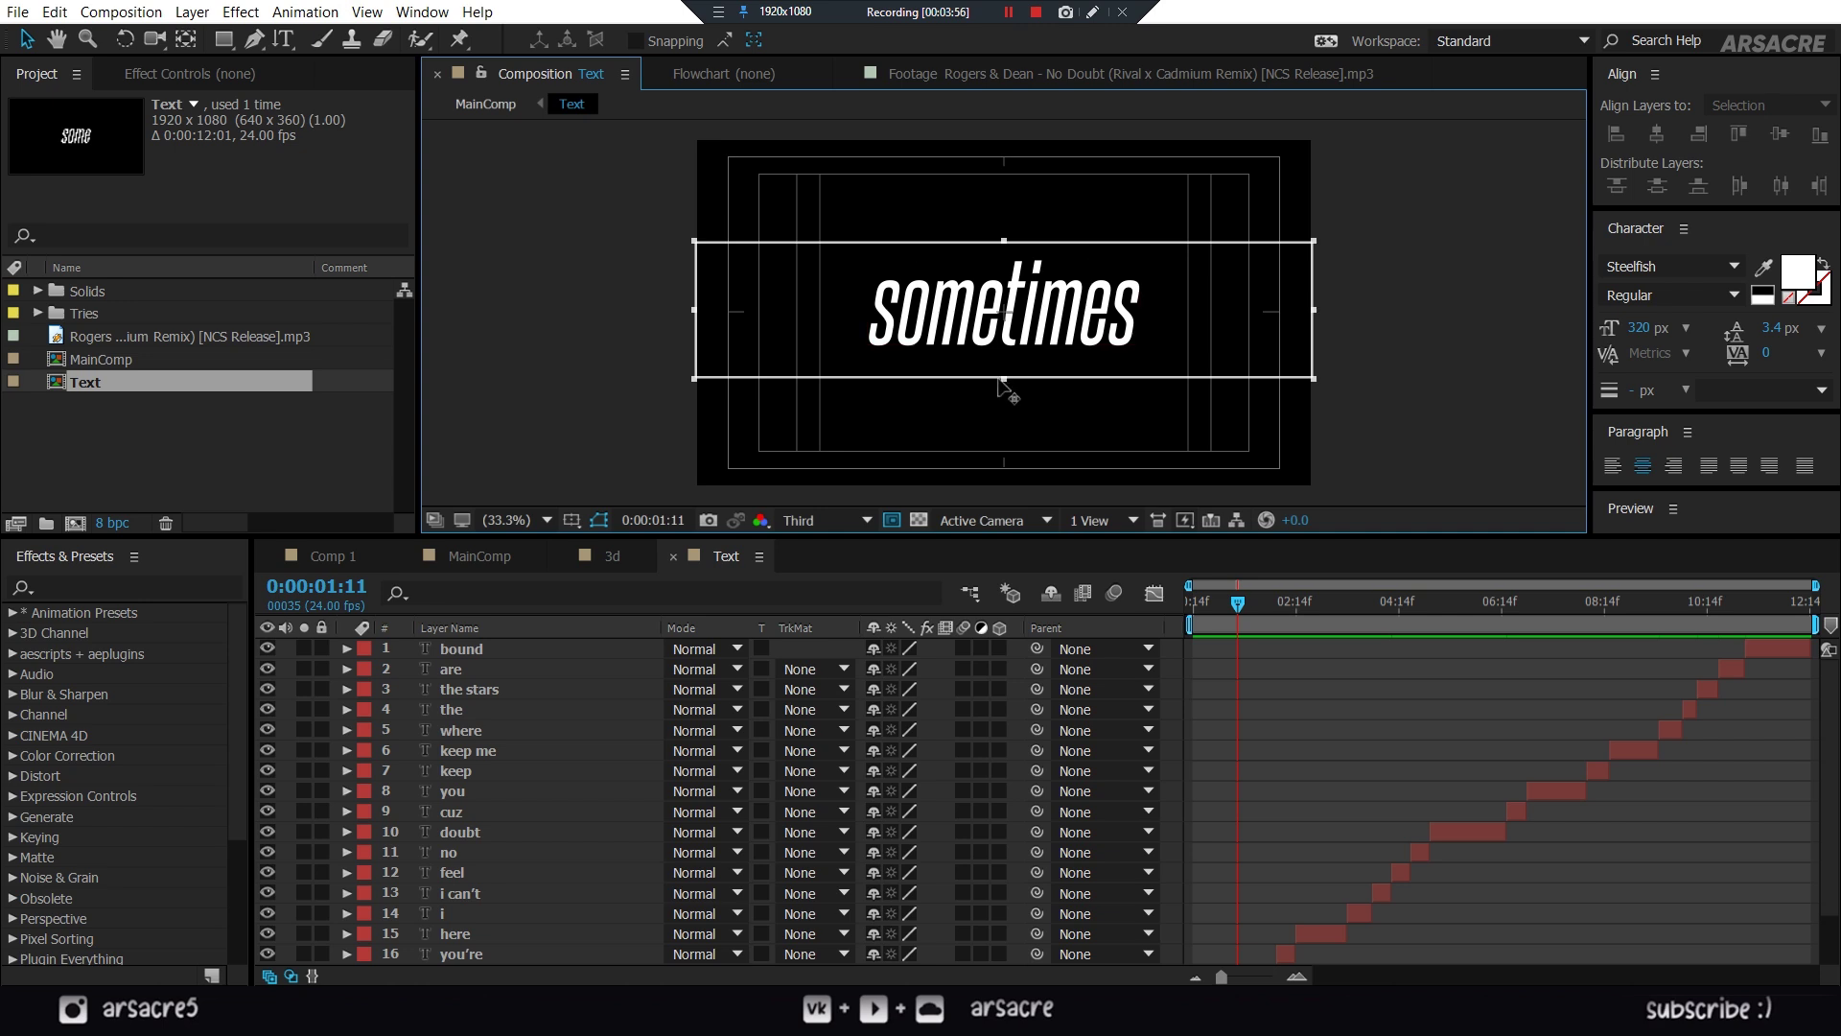
{"action": "left_click_drag", "start_coordinate": [1003, 383], "coordinate": [1005, 377]}
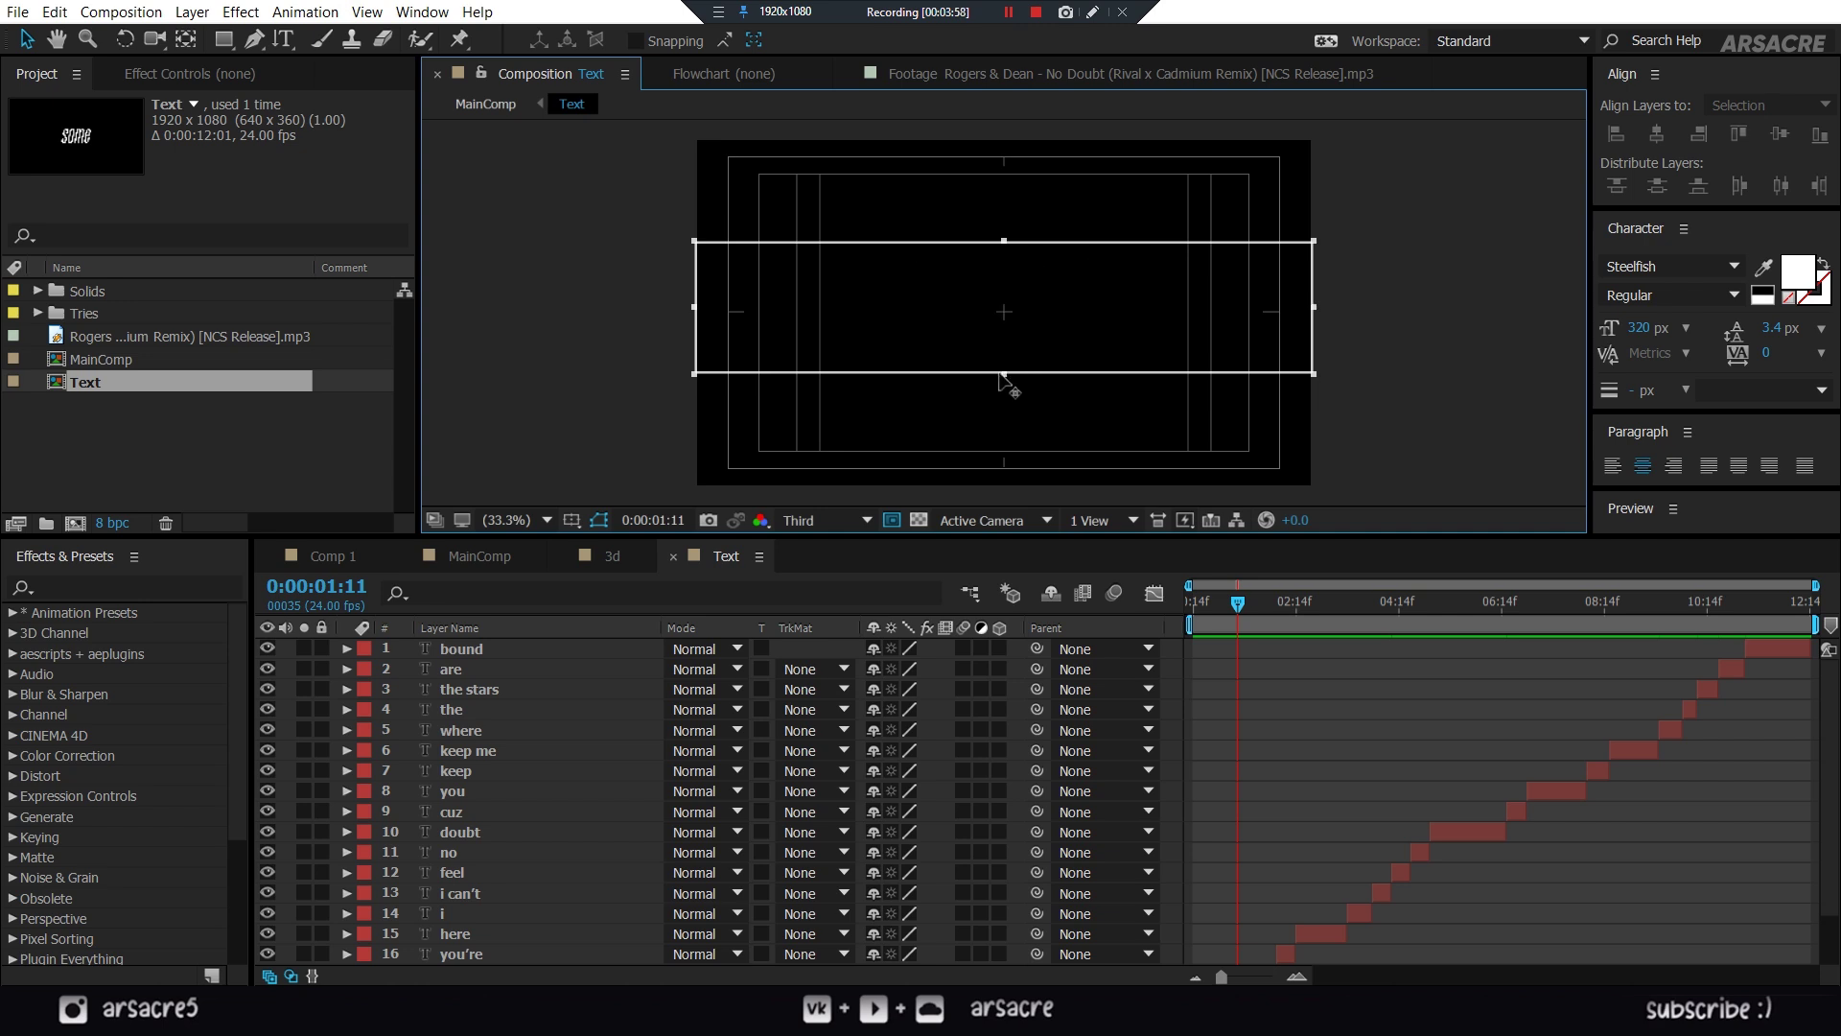
{"action": "left_click_drag", "start_coordinate": [1237, 618], "coordinate": [1199, 624]}
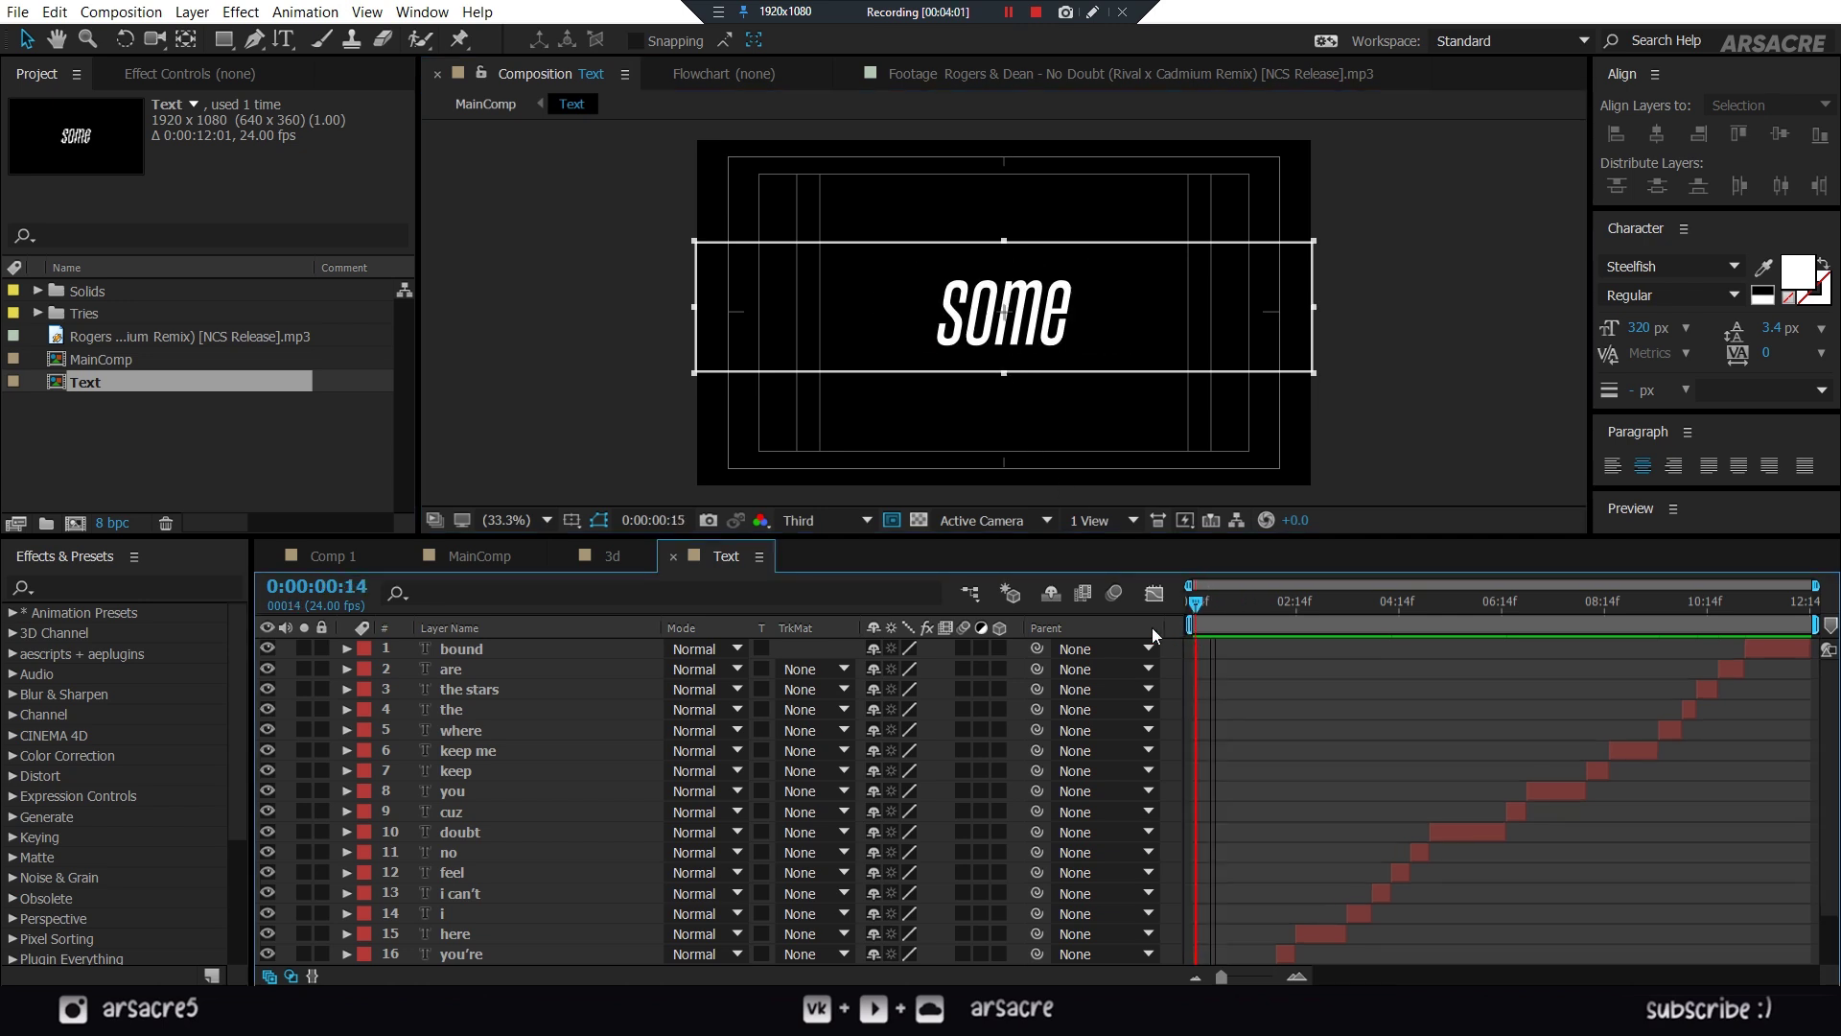
{"action": "key", "text": "End"}
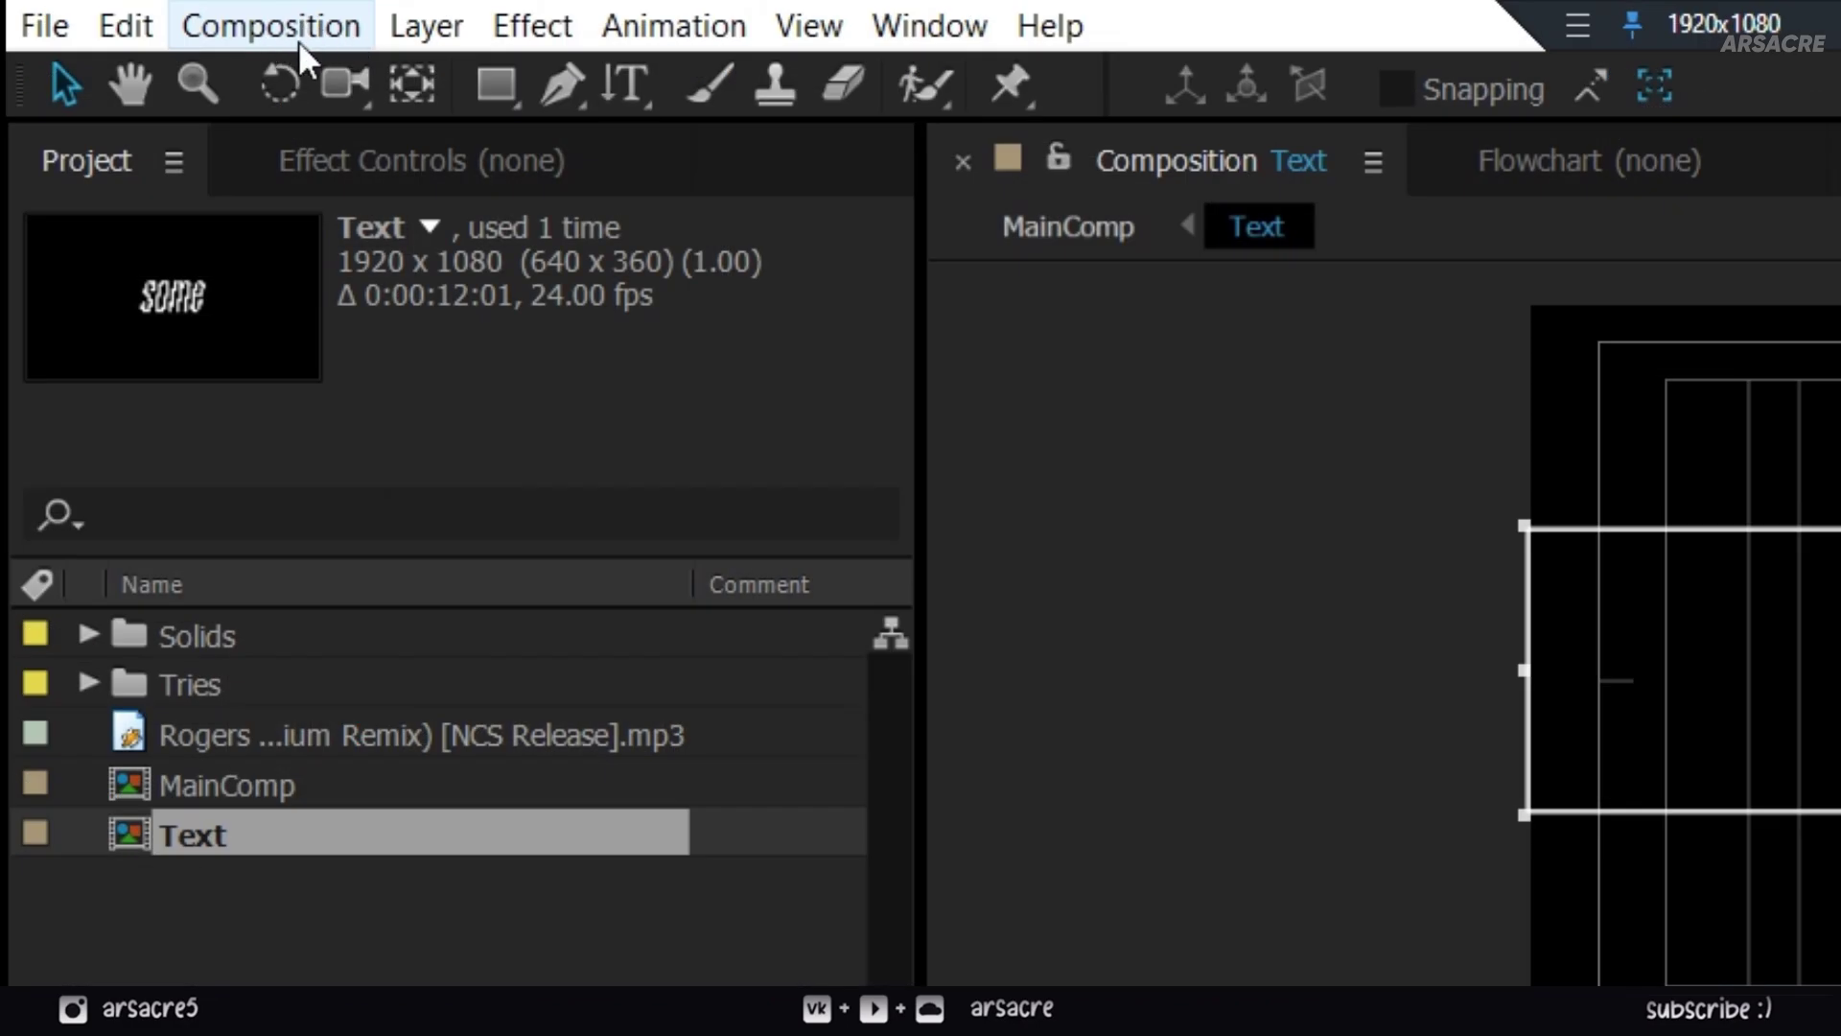
- Crop the Text composition to the region of interest and preview it from the start
{"action": "left_click", "coordinate": [134, 19]}
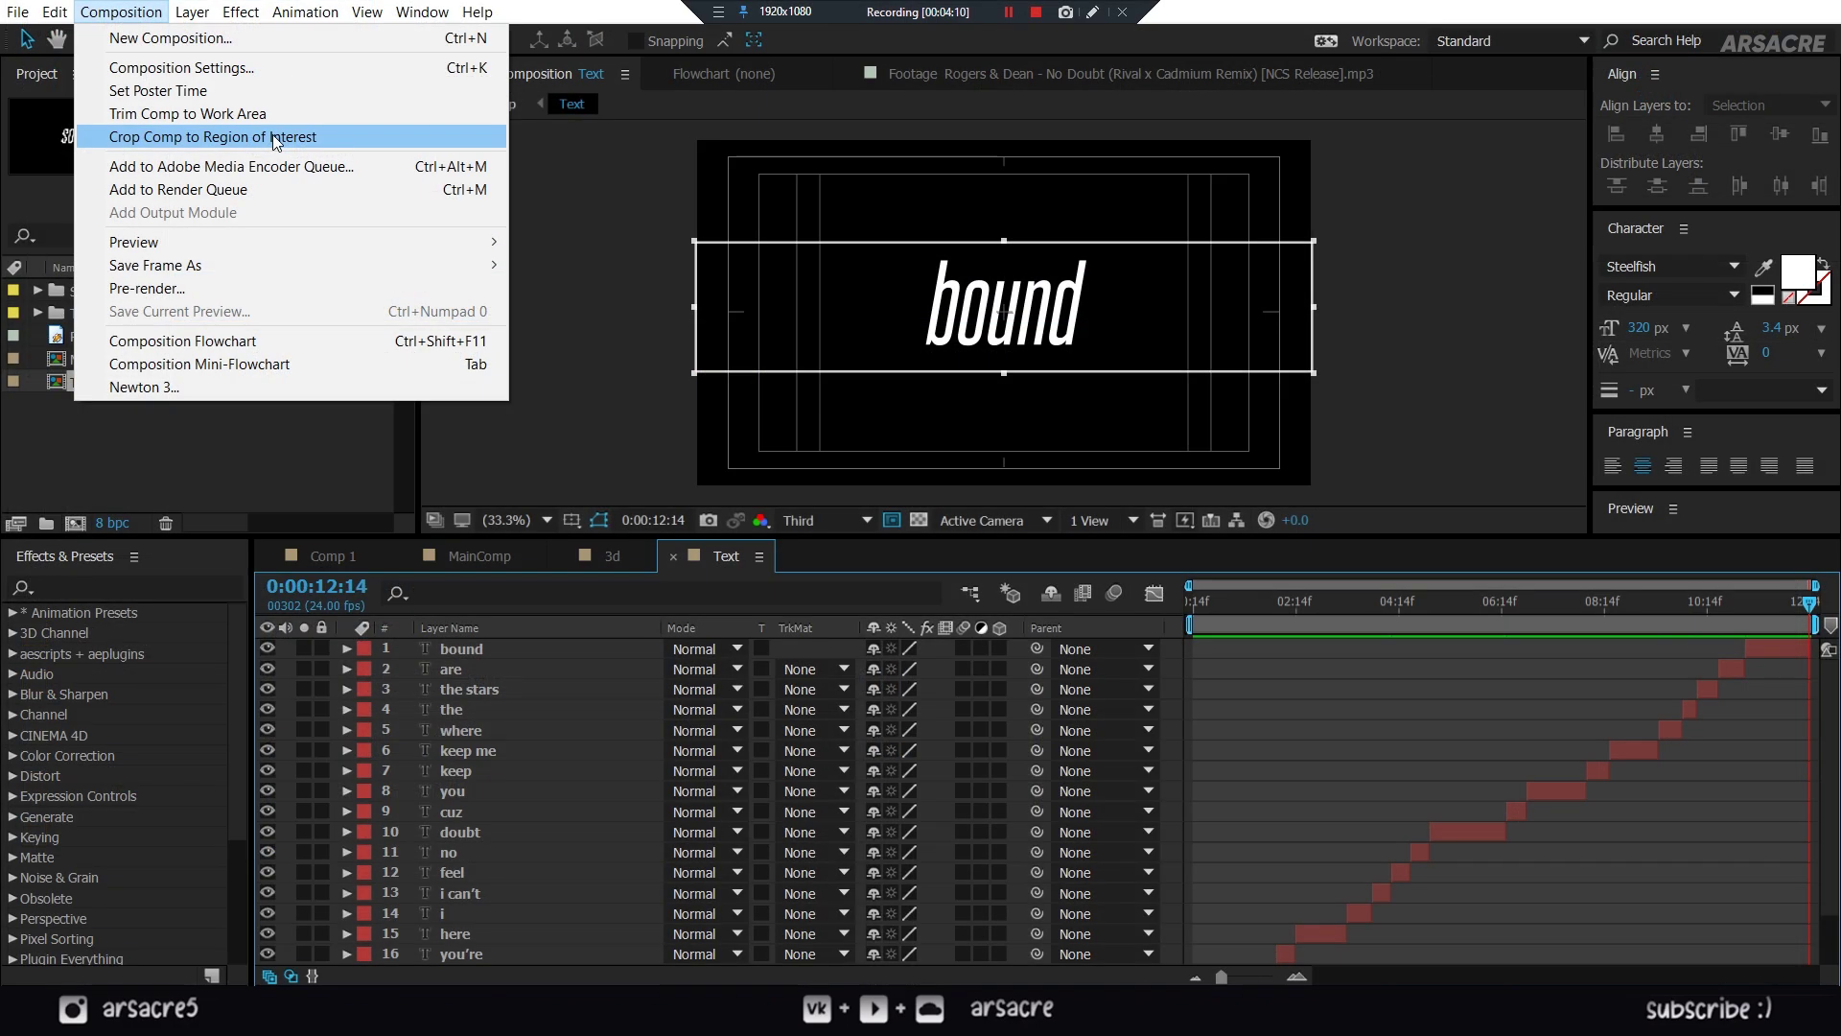
{"action": "left_click", "coordinate": [564, 300]}
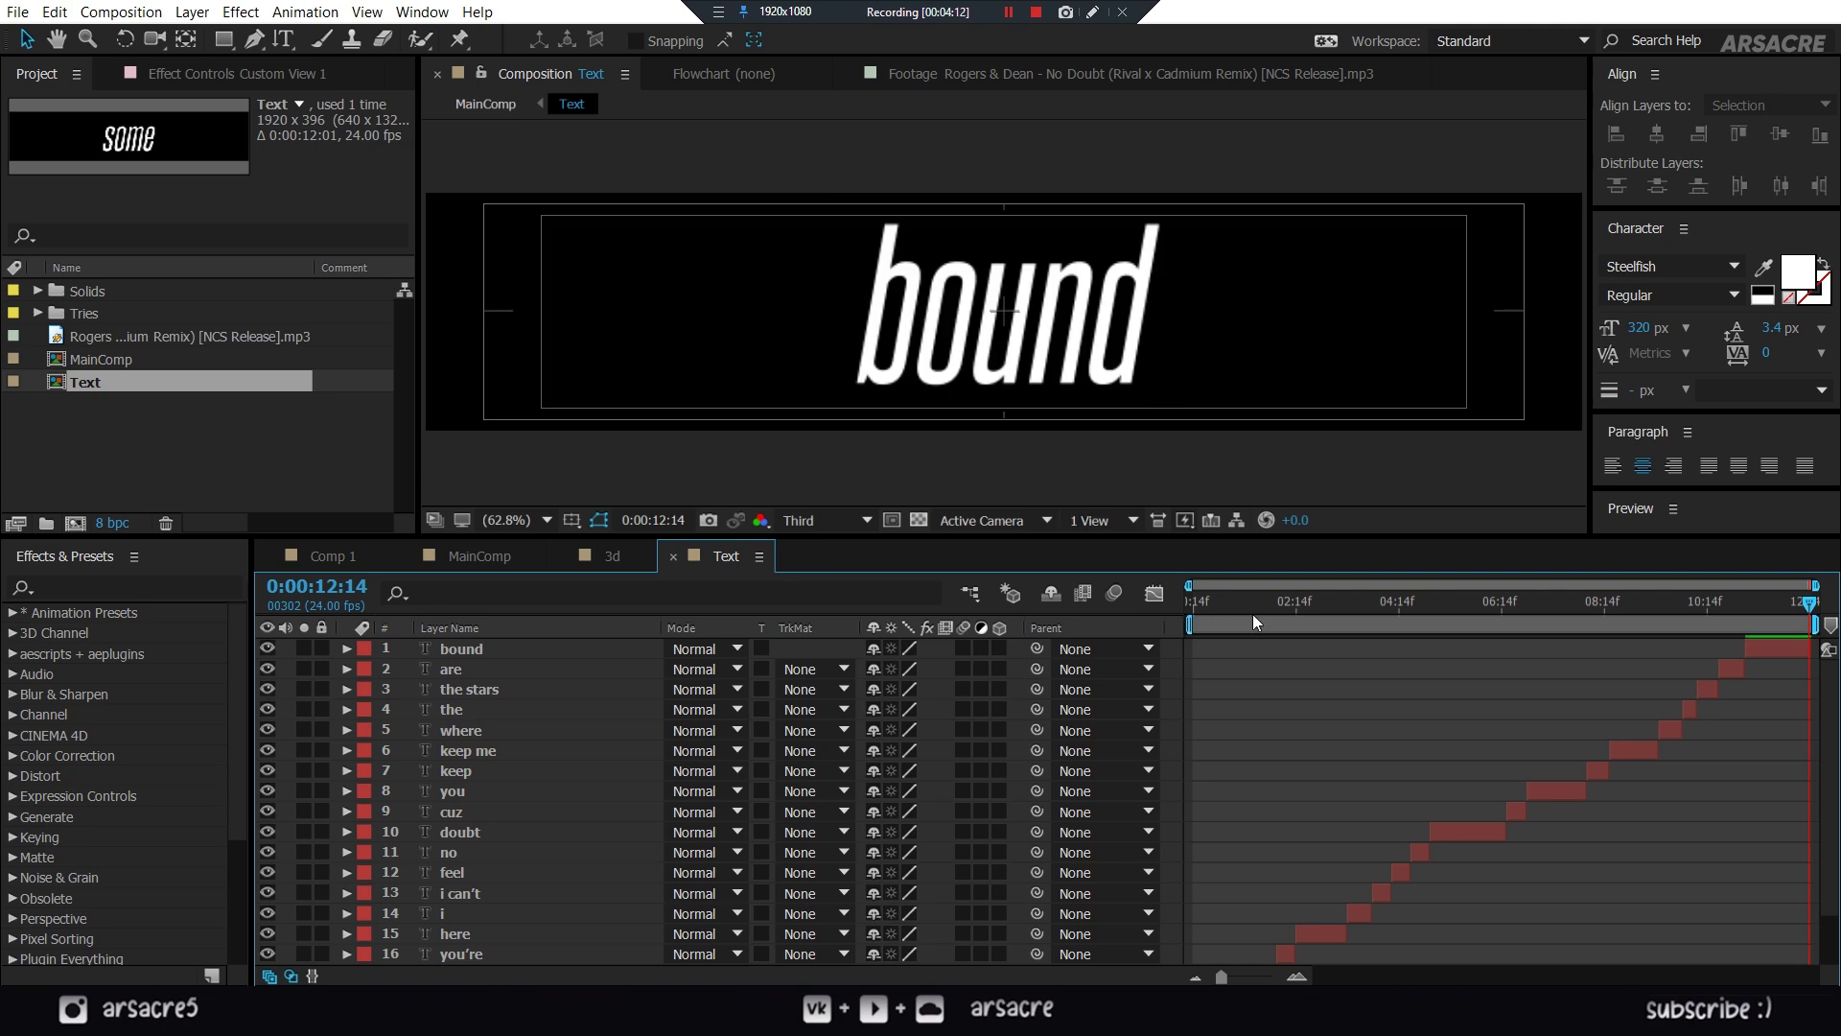
{"action": "key", "text": "Home"}
{"action": "key", "text": "space"}
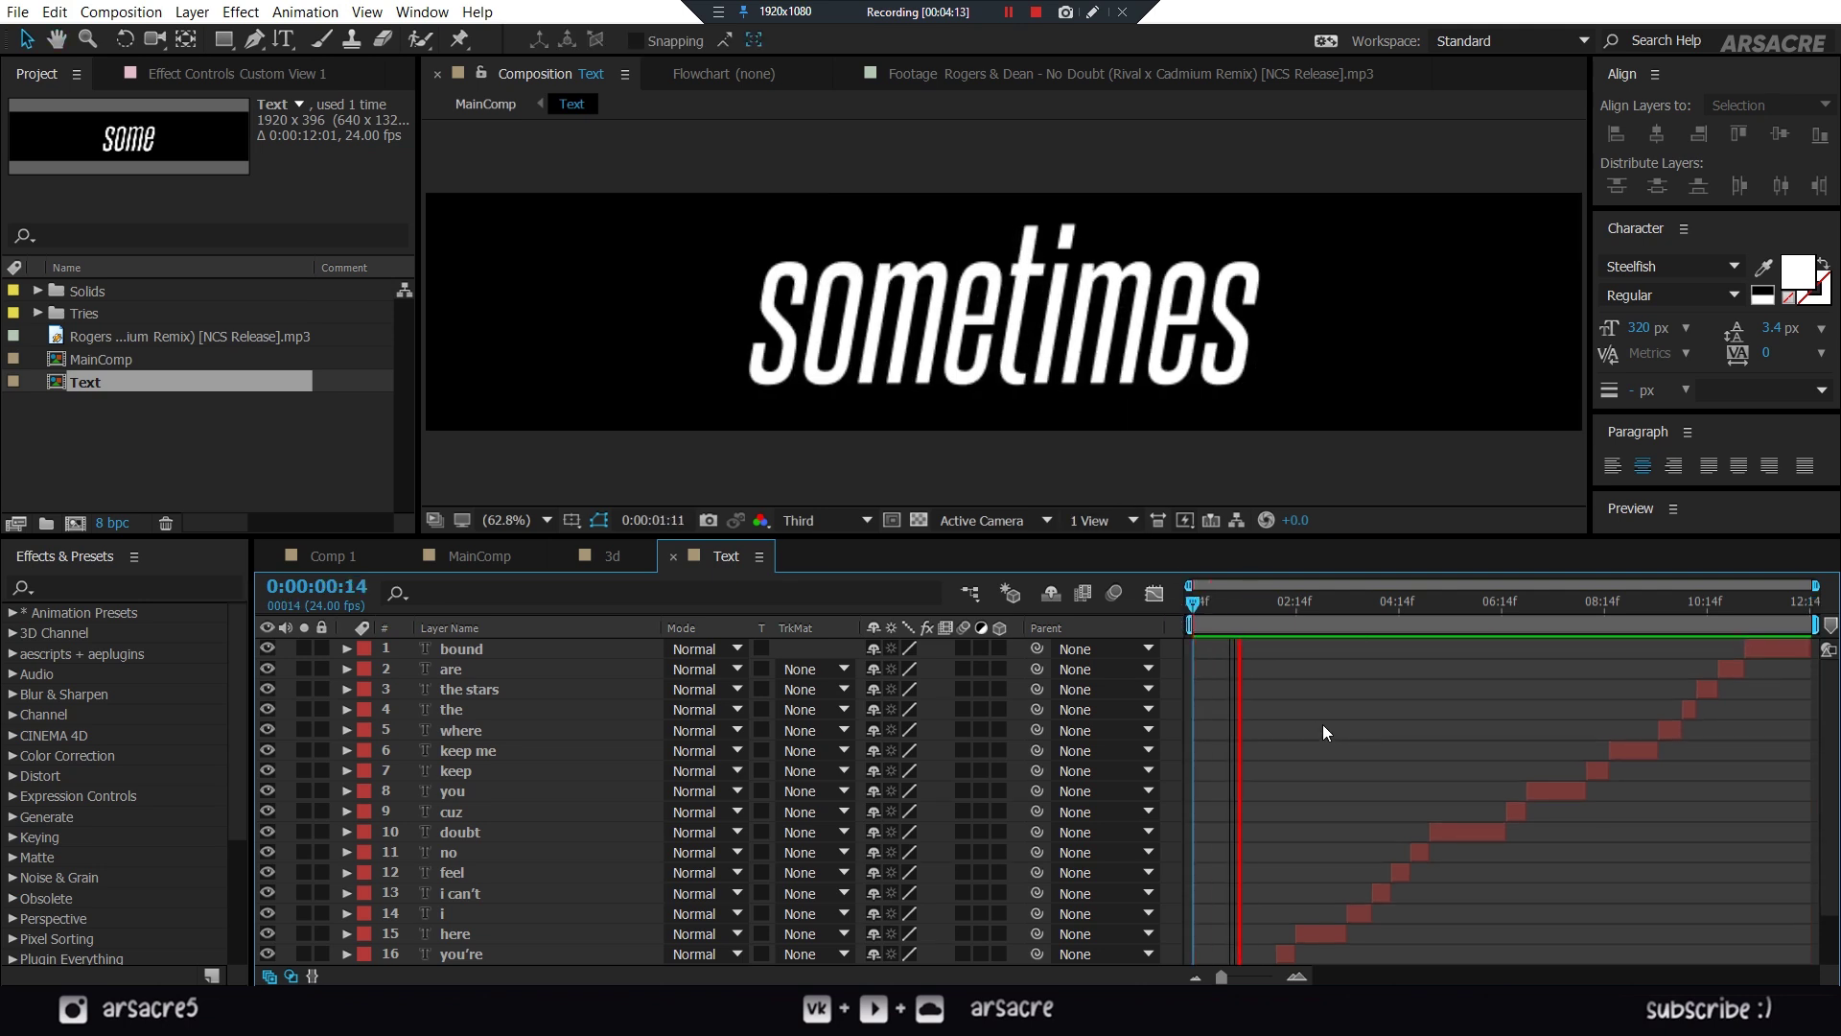
{"action": "key", "text": "space"}
- Create a 1920 x 550 px solid named "SABER" in the Text composition
{"action": "right_click", "coordinate": [1178, 714]}
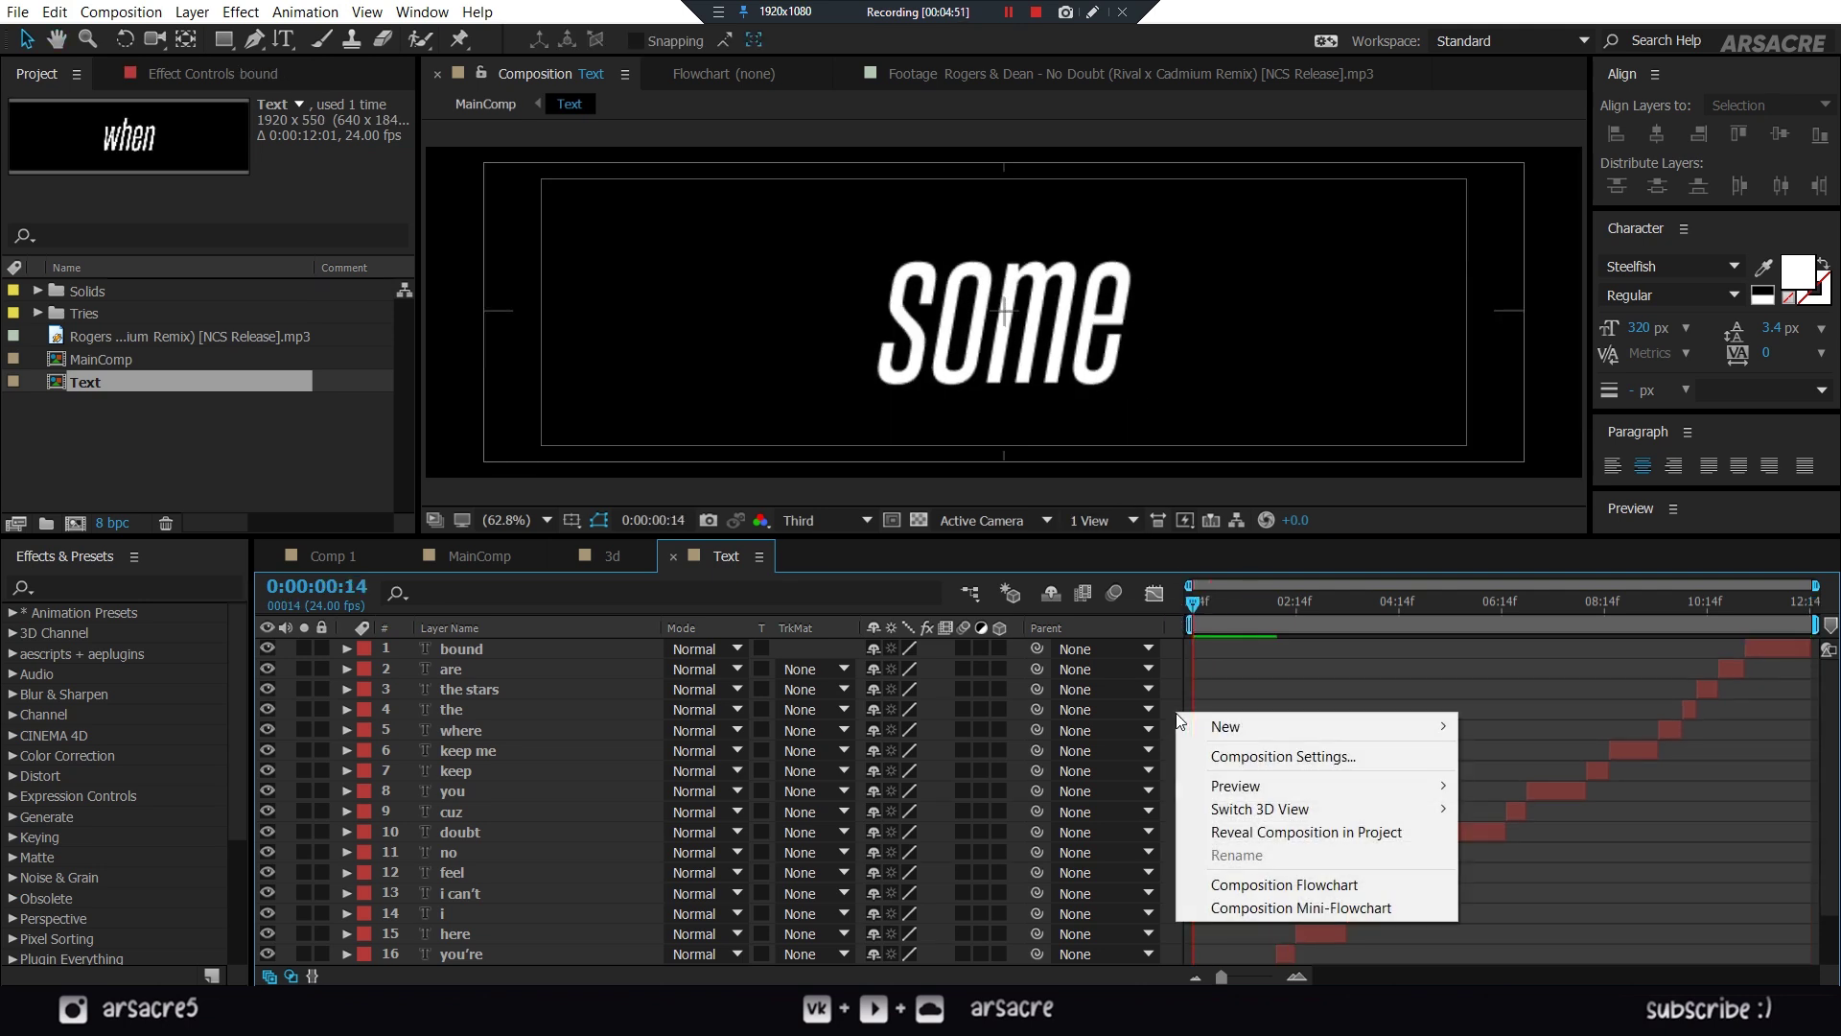
{"action": "mouse_move", "coordinate": [1210, 726]}
{"action": "left_click", "coordinate": [1529, 779]}
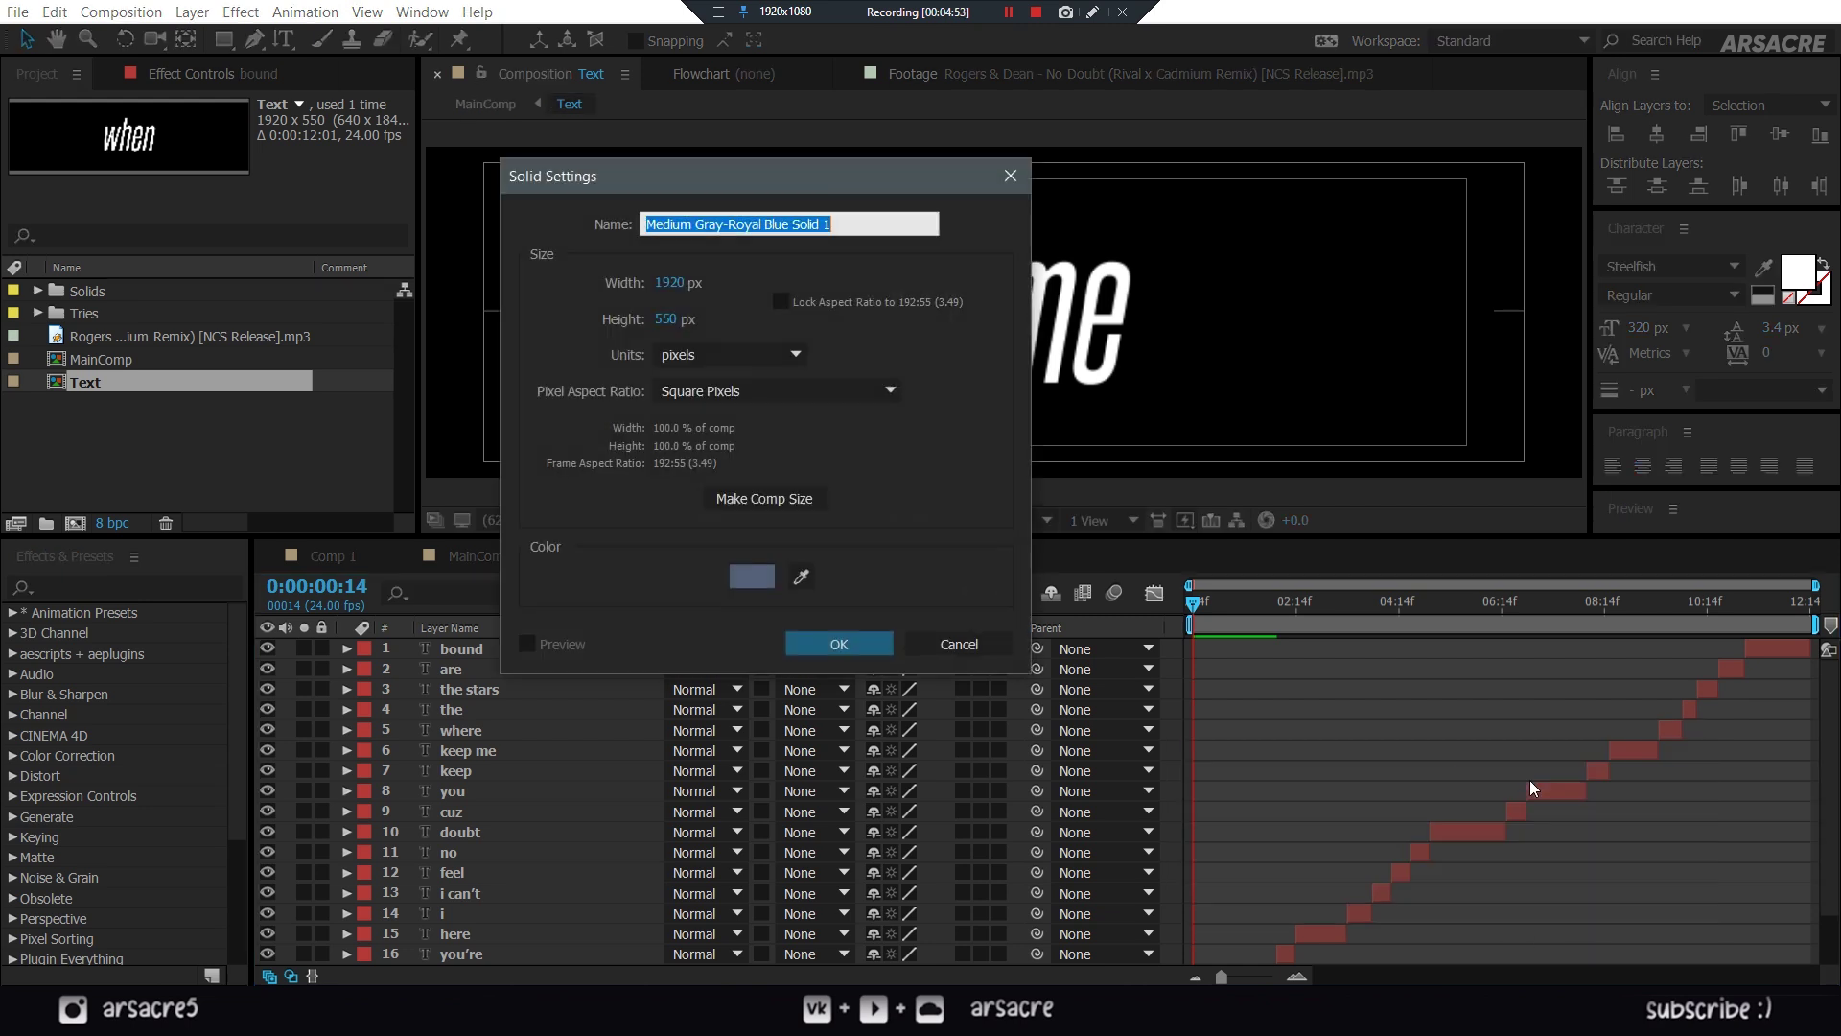
{"action": "type", "text": "SAb"}
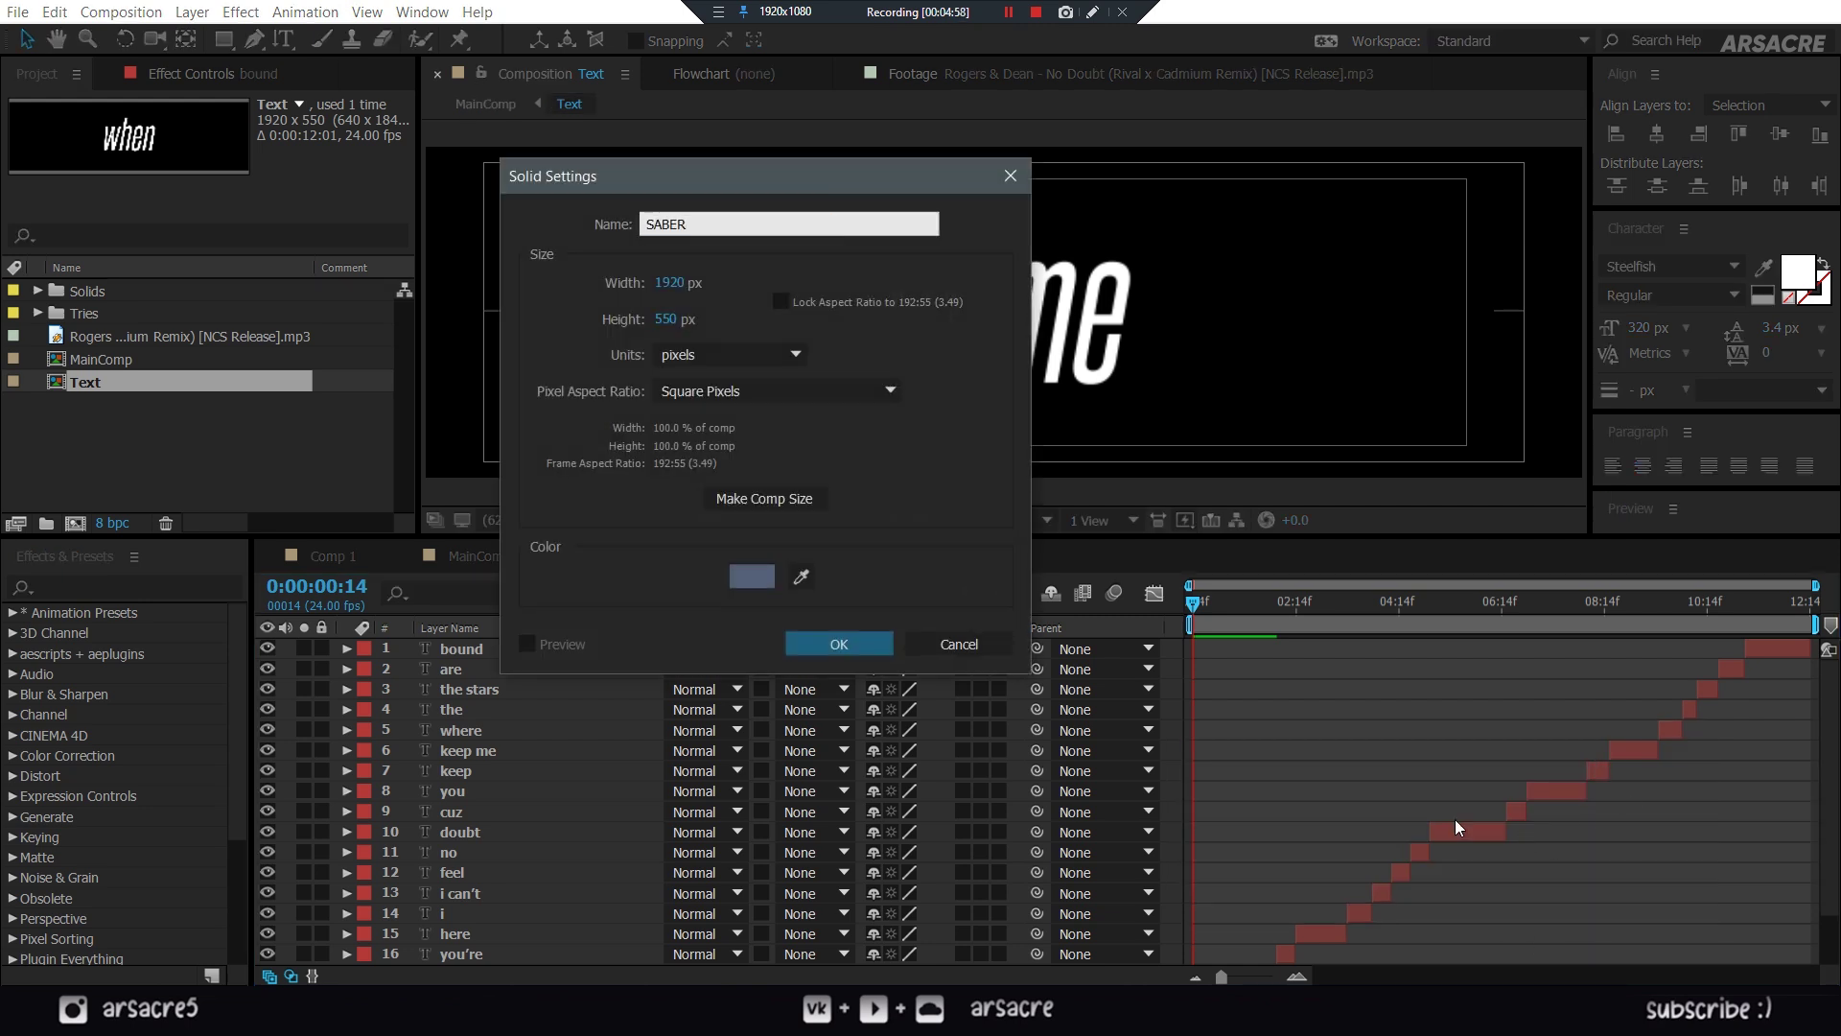
{"action": "left_click", "coordinate": [816, 638]}
- Find the Video Copilot Saber effect and apply it to the SABER solid
{"action": "left_click", "coordinate": [137, 584]}
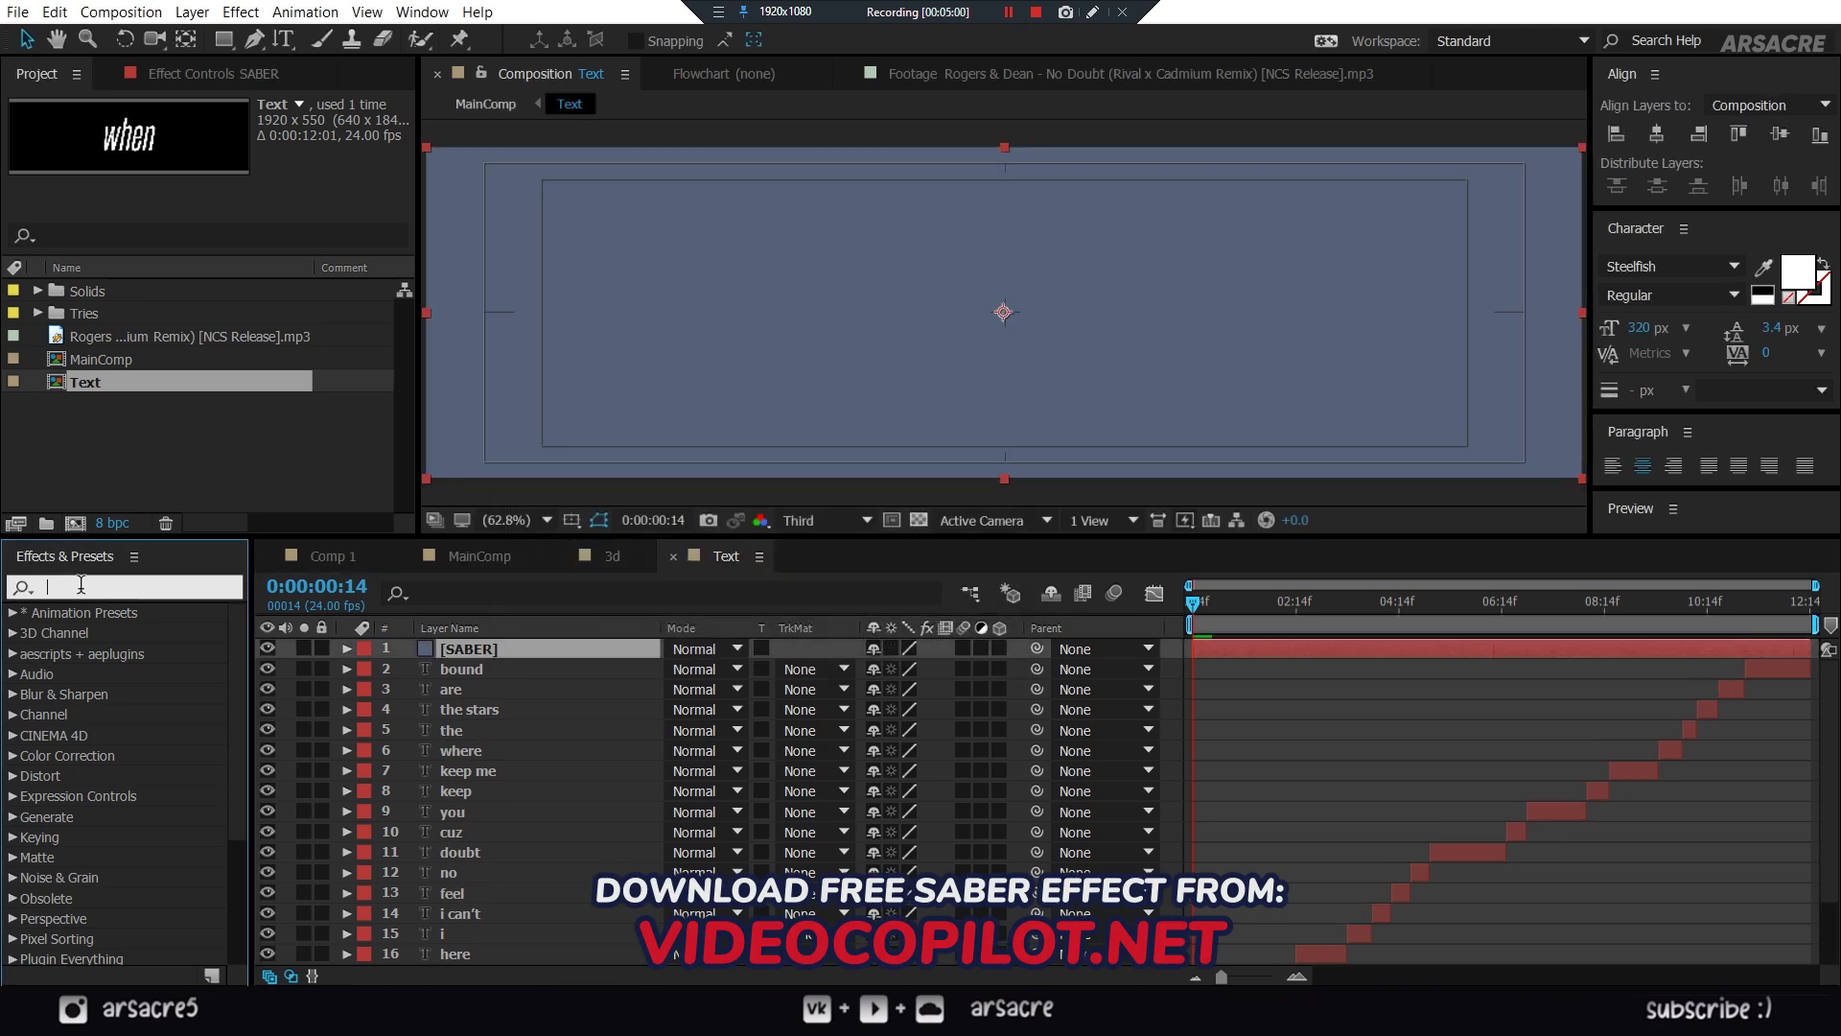
{"action": "type", "text": "saber"}
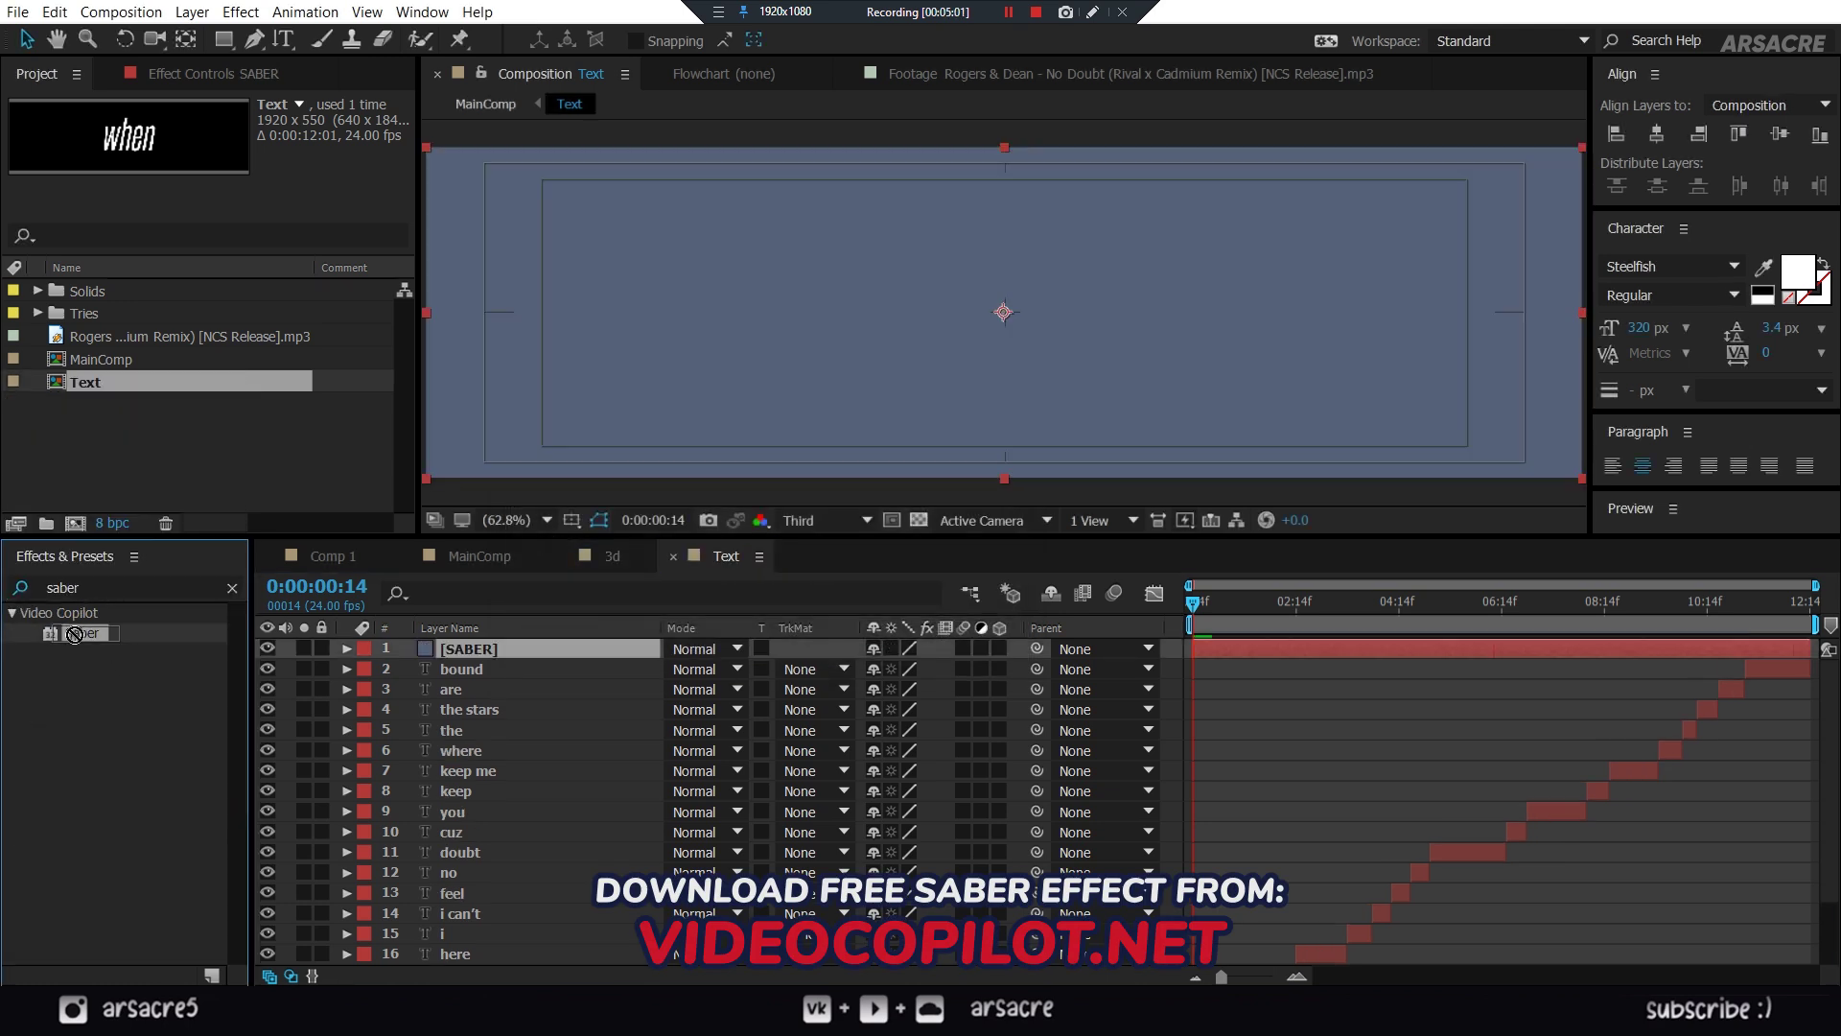
{"action": "left_click_drag", "start_coordinate": [74, 634], "coordinate": [476, 648]}
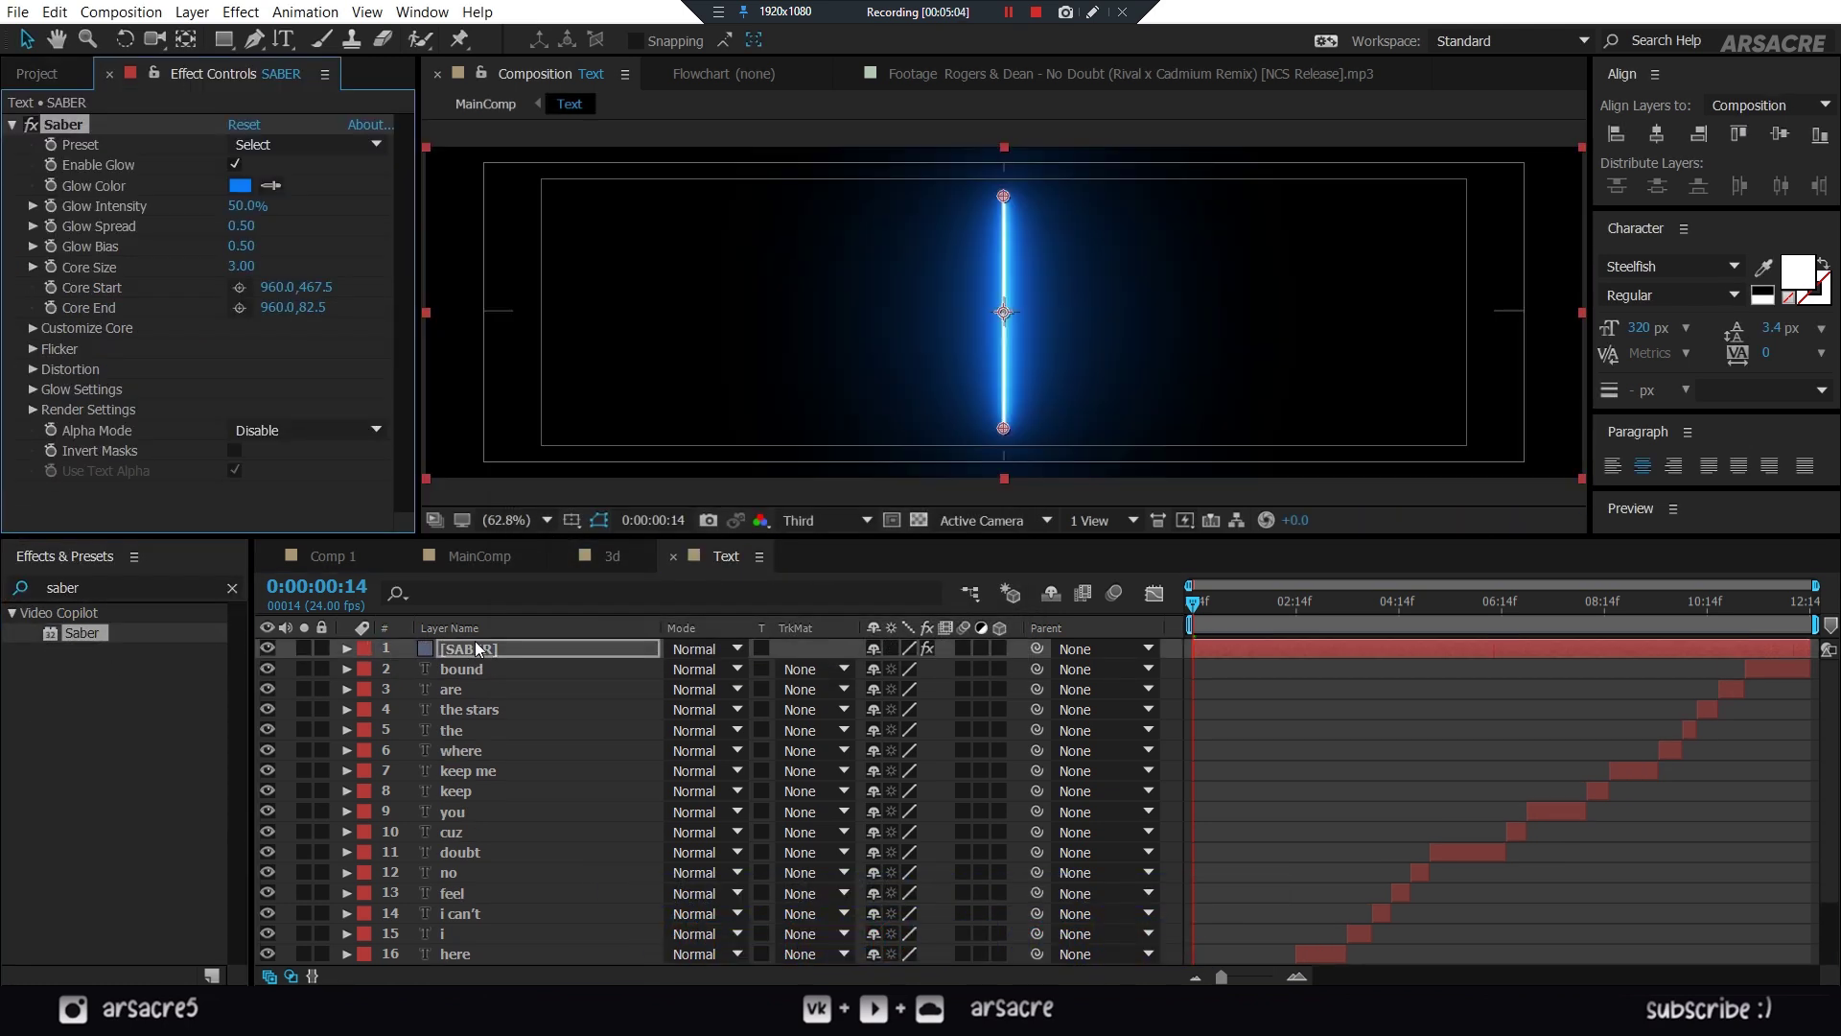
{"action": "left_click", "coordinate": [369, 429]}
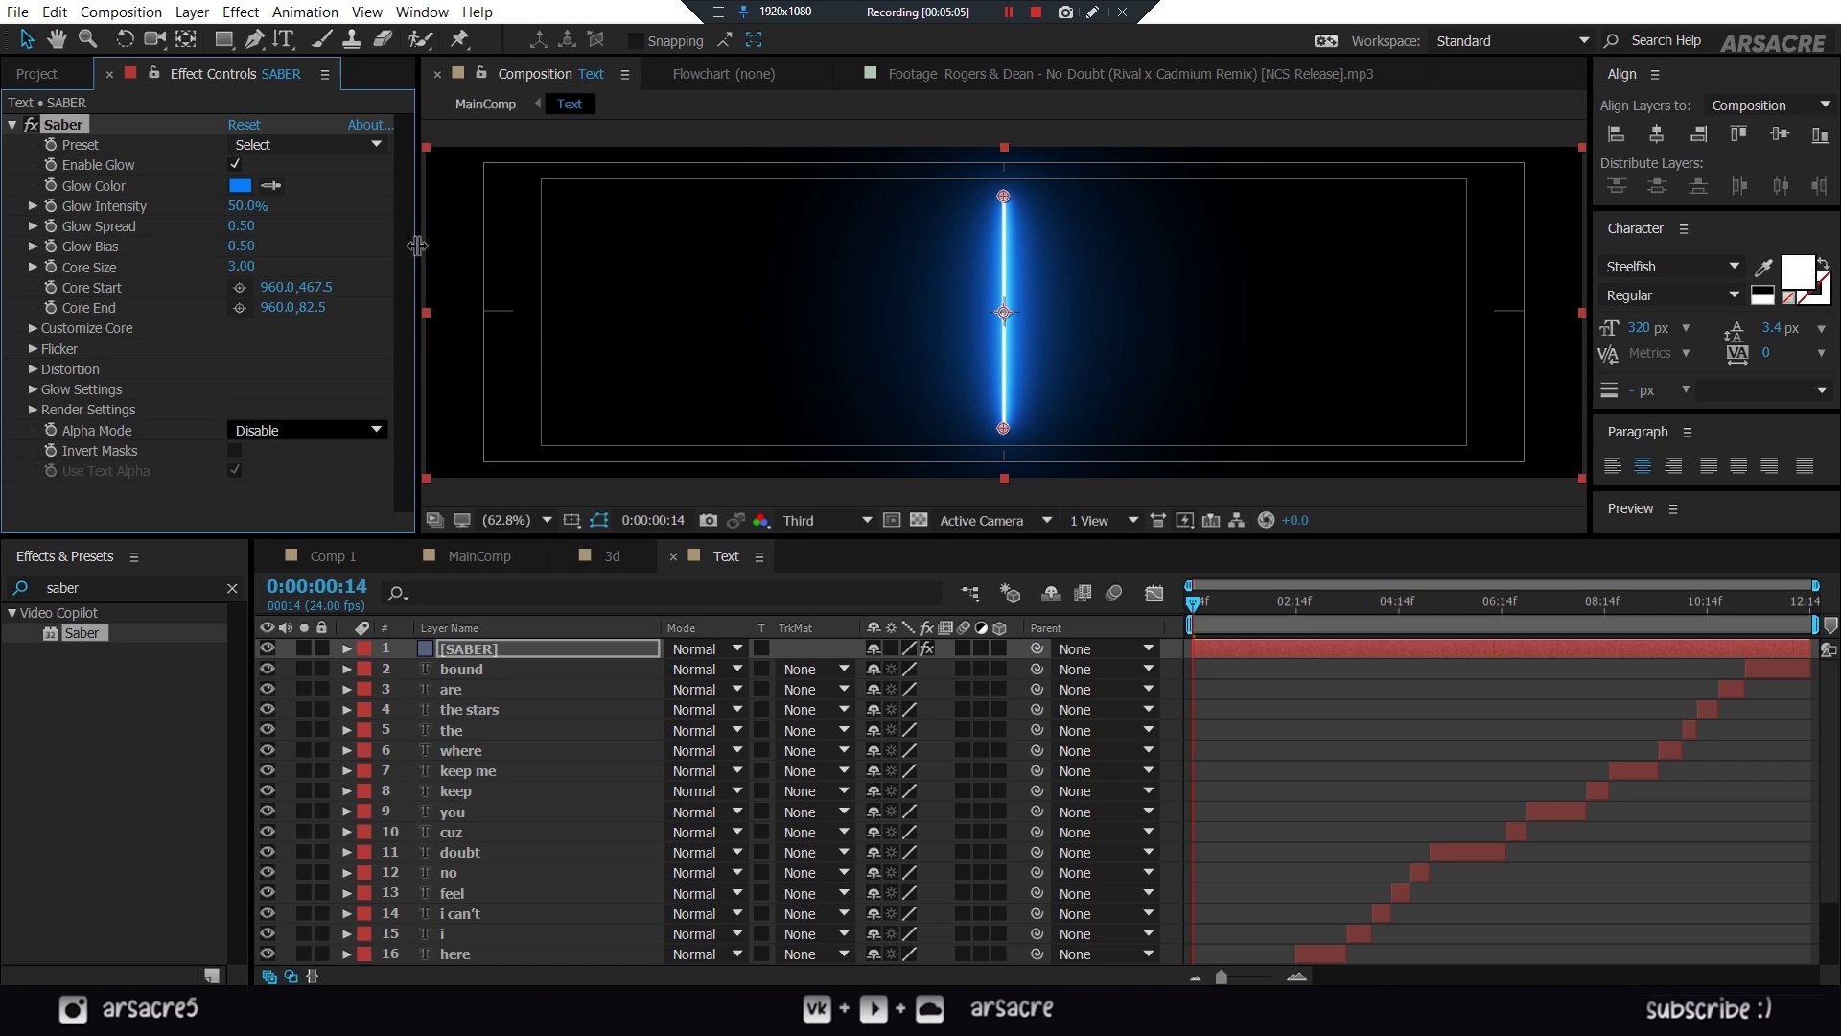
- Draw a rectangular mask just inside the frame edges on the SABER solid and set Saber's Core Type to Layer Masks
{"action": "left_click", "coordinate": [224, 39]}
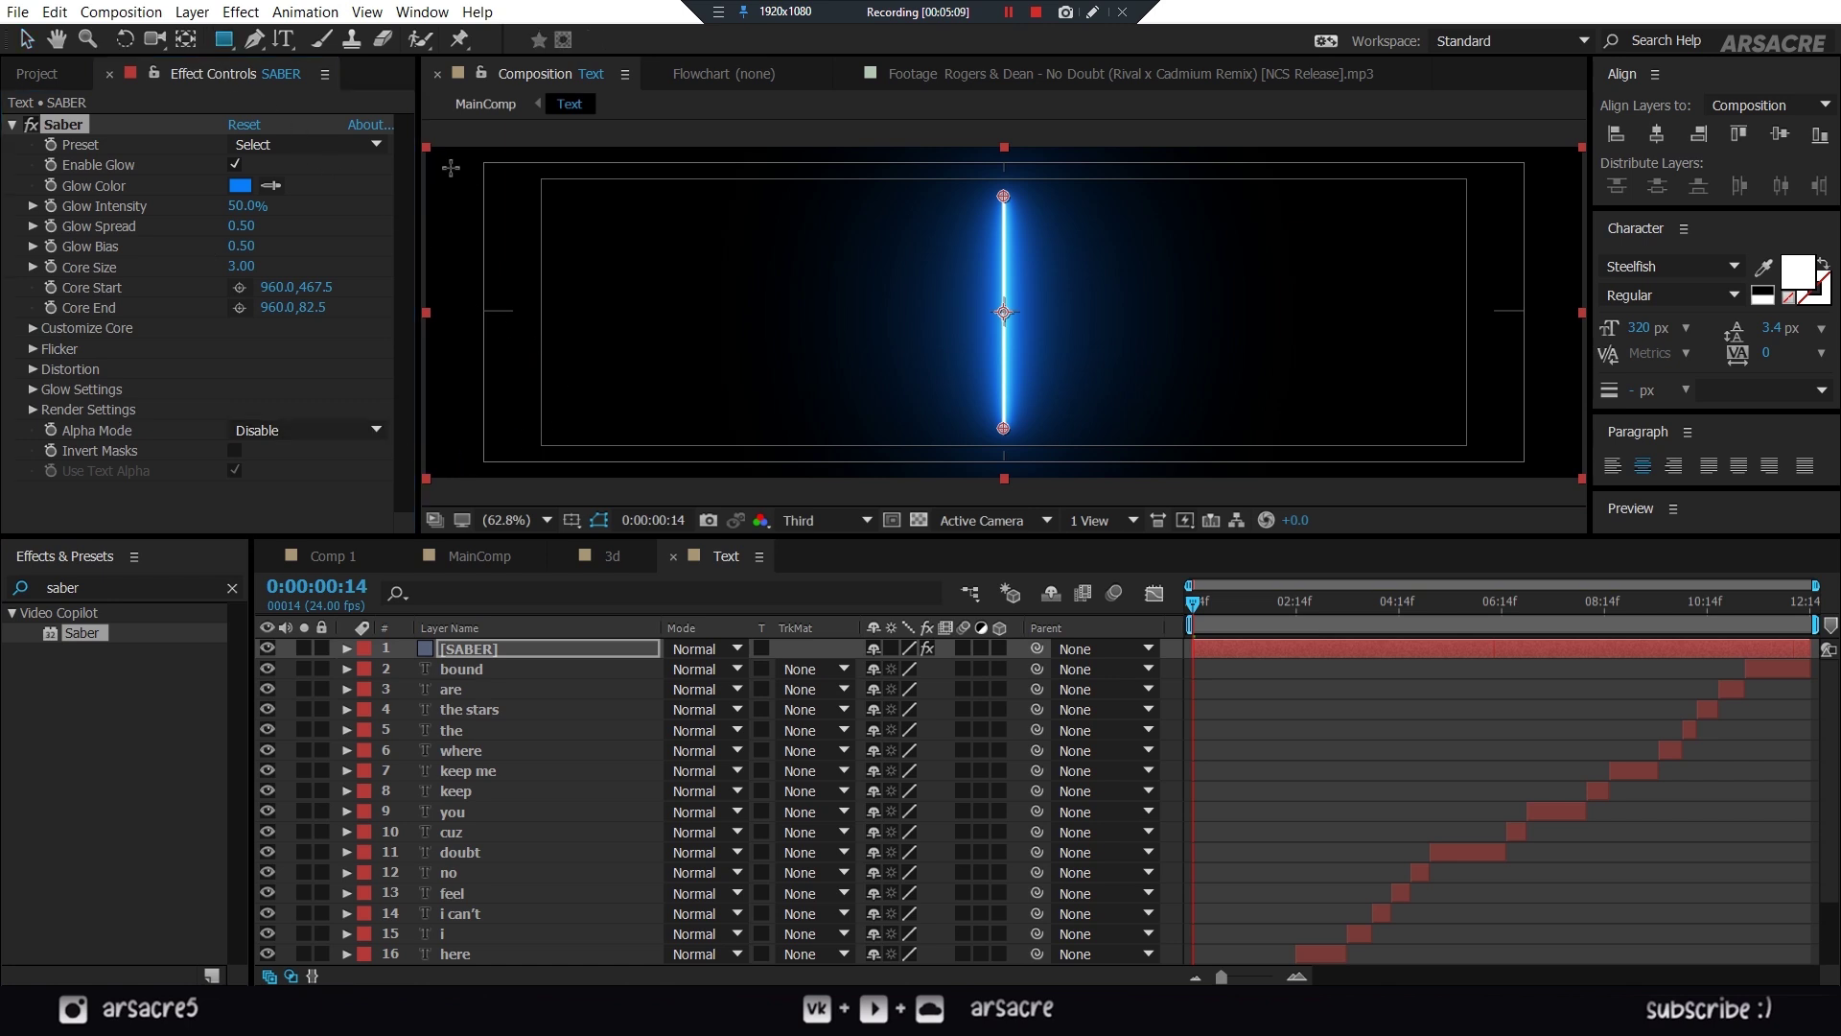
{"action": "left_click_drag", "start_coordinate": [451, 168], "coordinate": [1552, 455]}
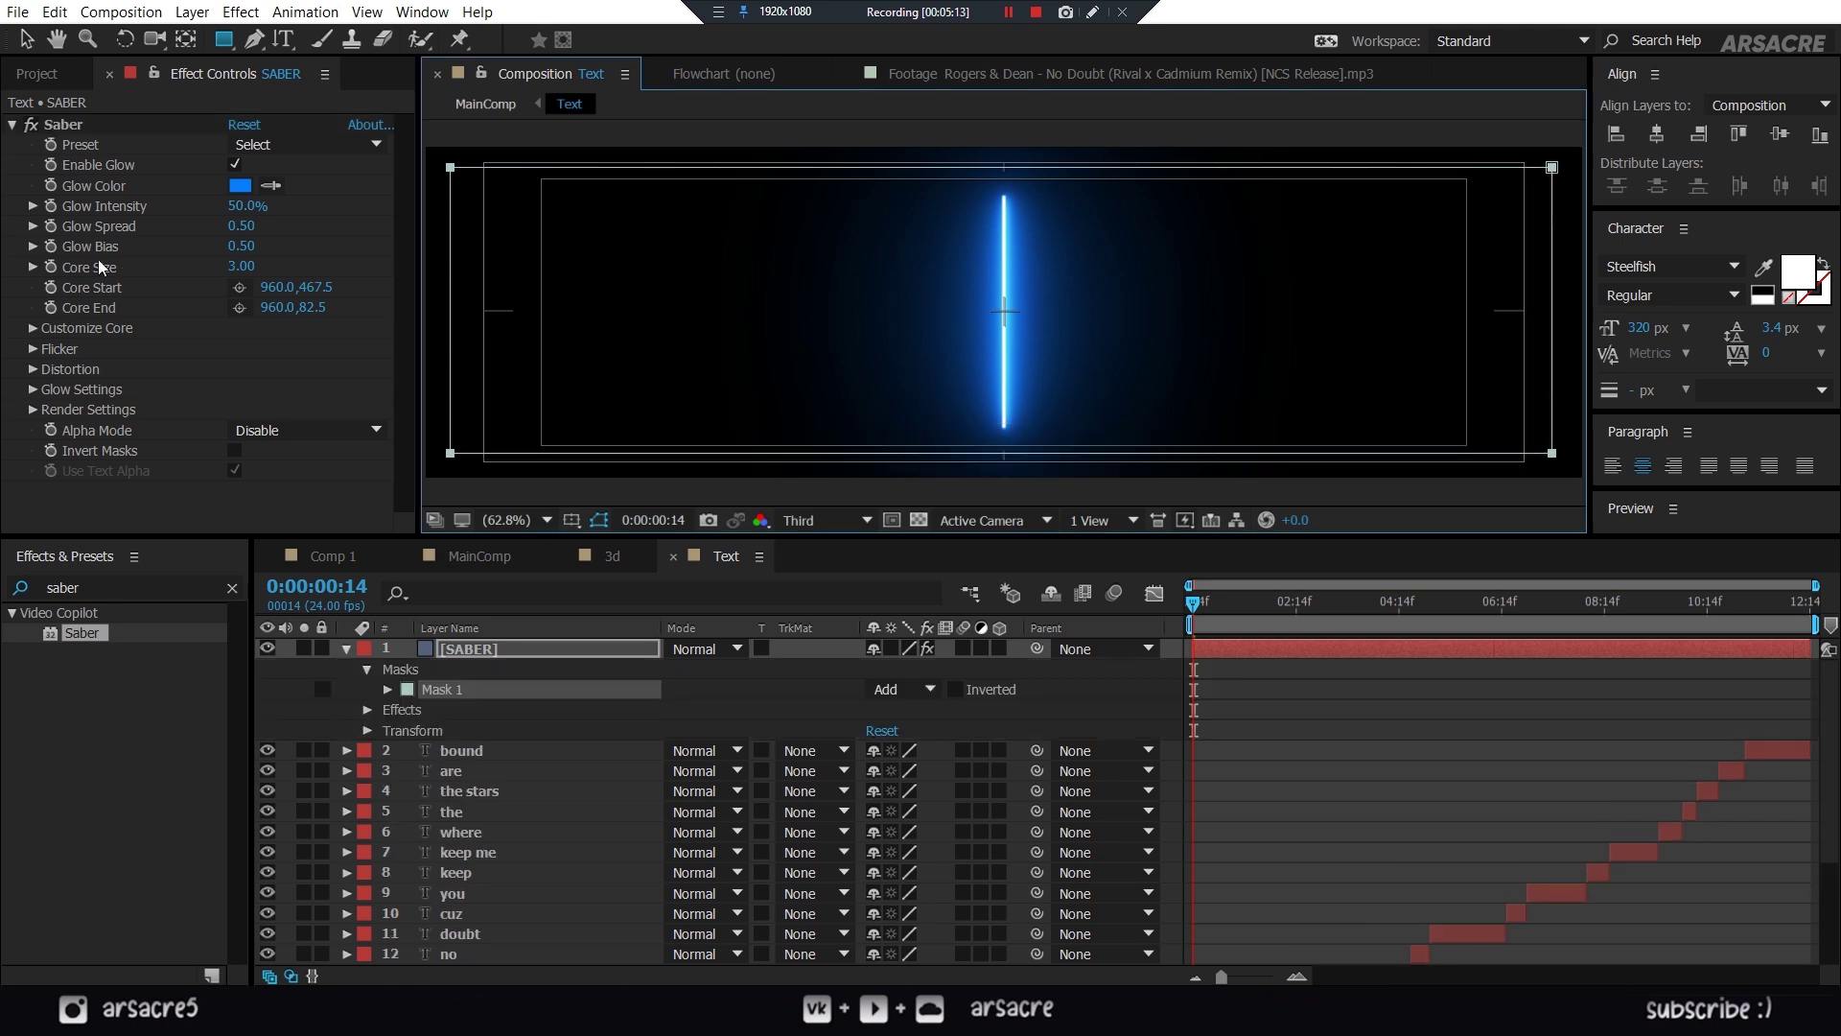
{"action": "left_click", "coordinate": [32, 328]}
{"action": "left_click", "coordinate": [369, 279]}
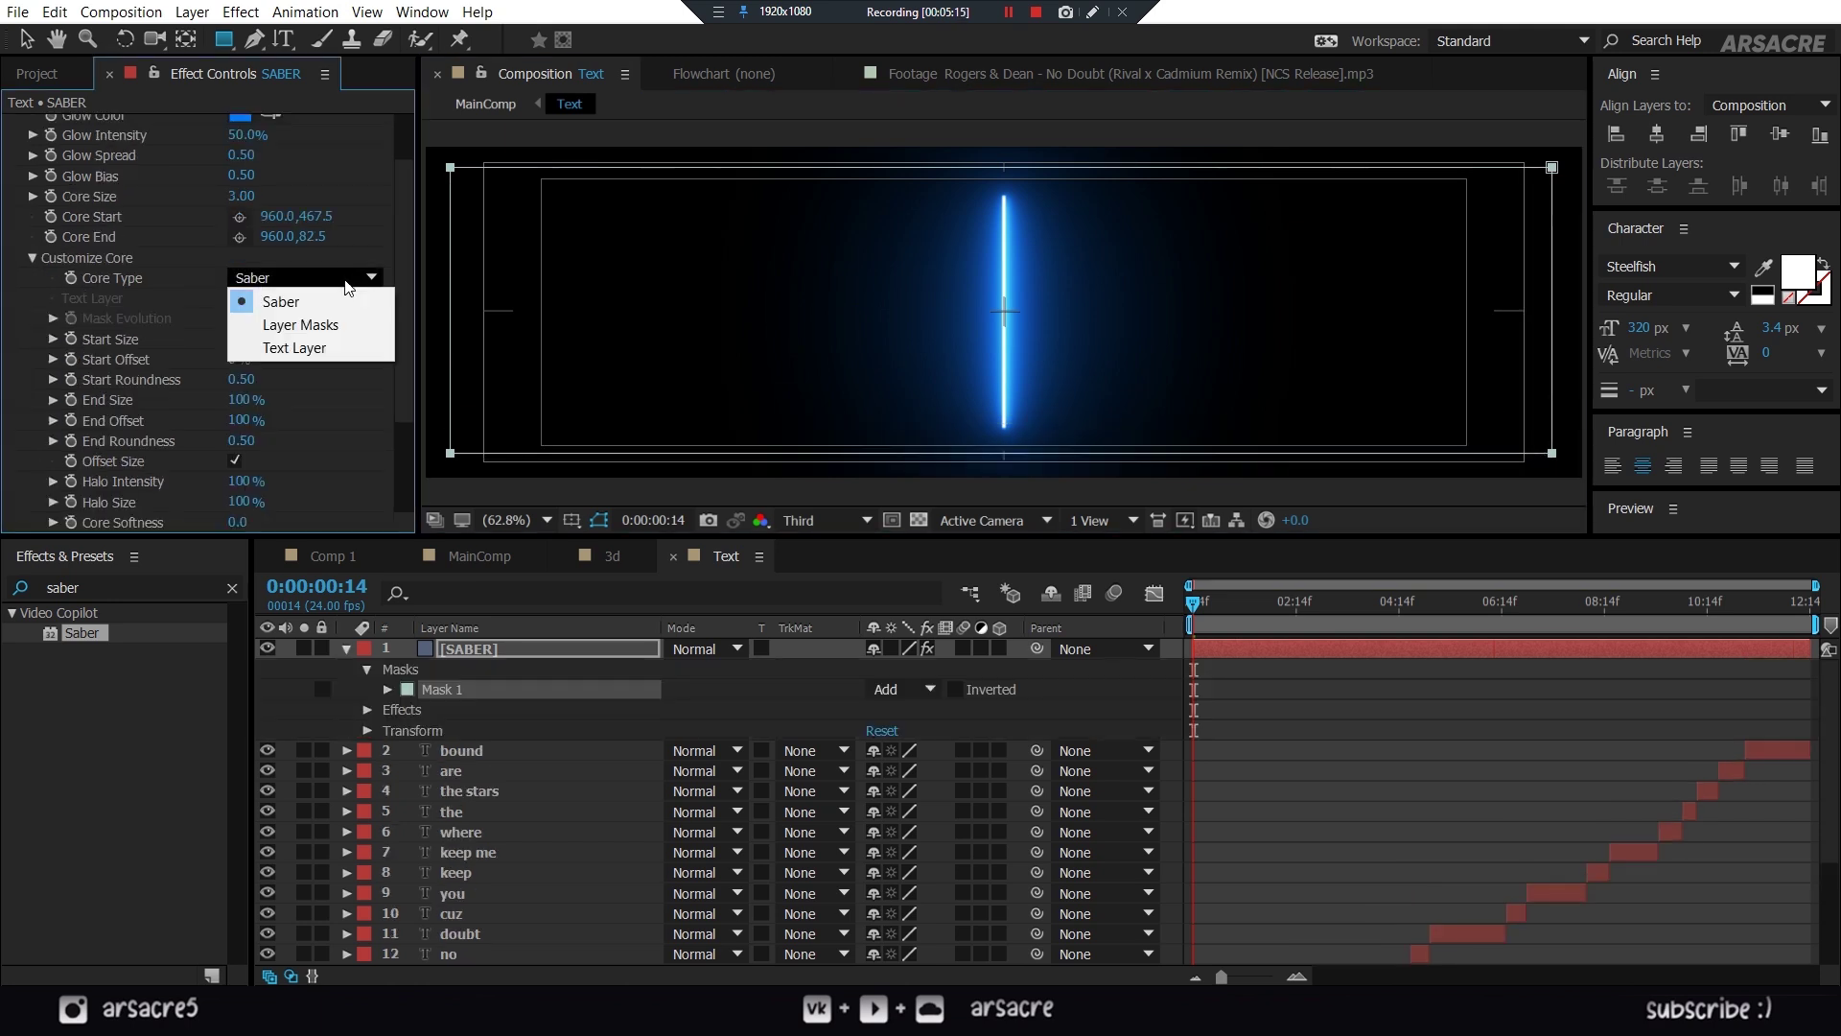
{"action": "left_click", "coordinate": [312, 327]}
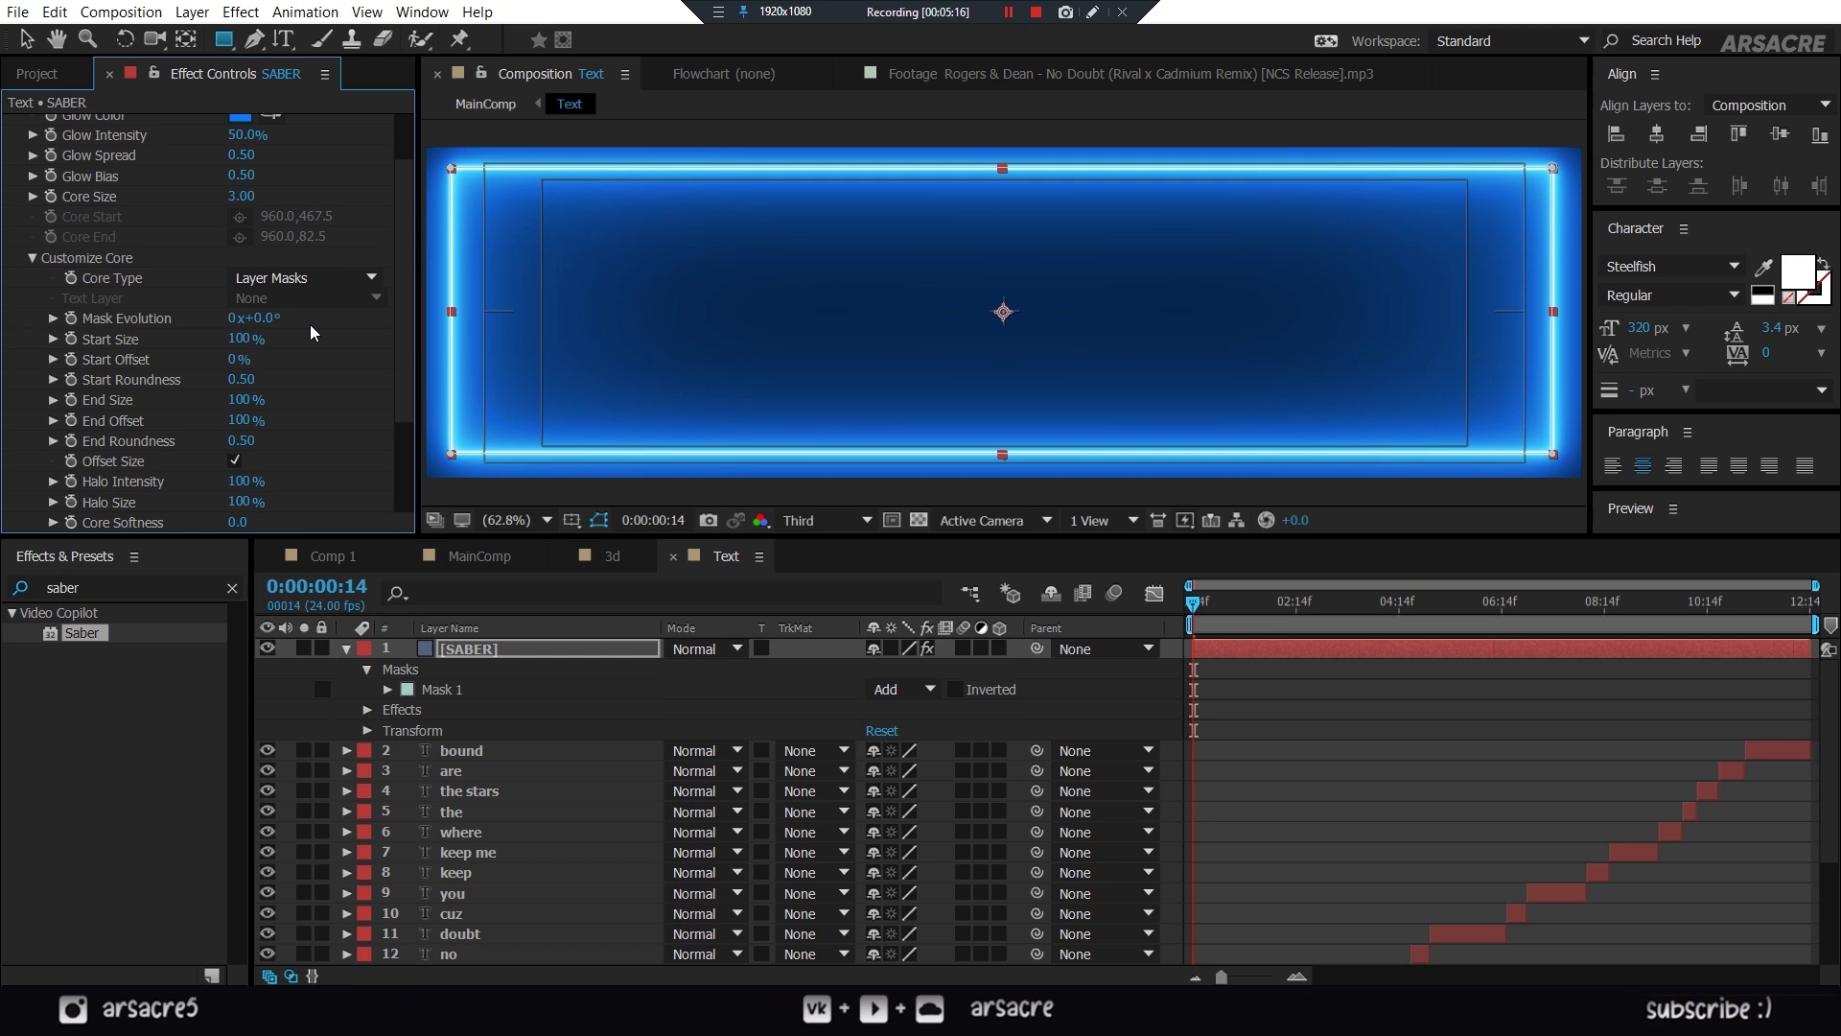
- Set Composite Settings in Saber's render settings to Transparent so the text shows through
{"action": "left_click", "coordinate": [32, 257]}
{"action": "left_click", "coordinate": [33, 411]}
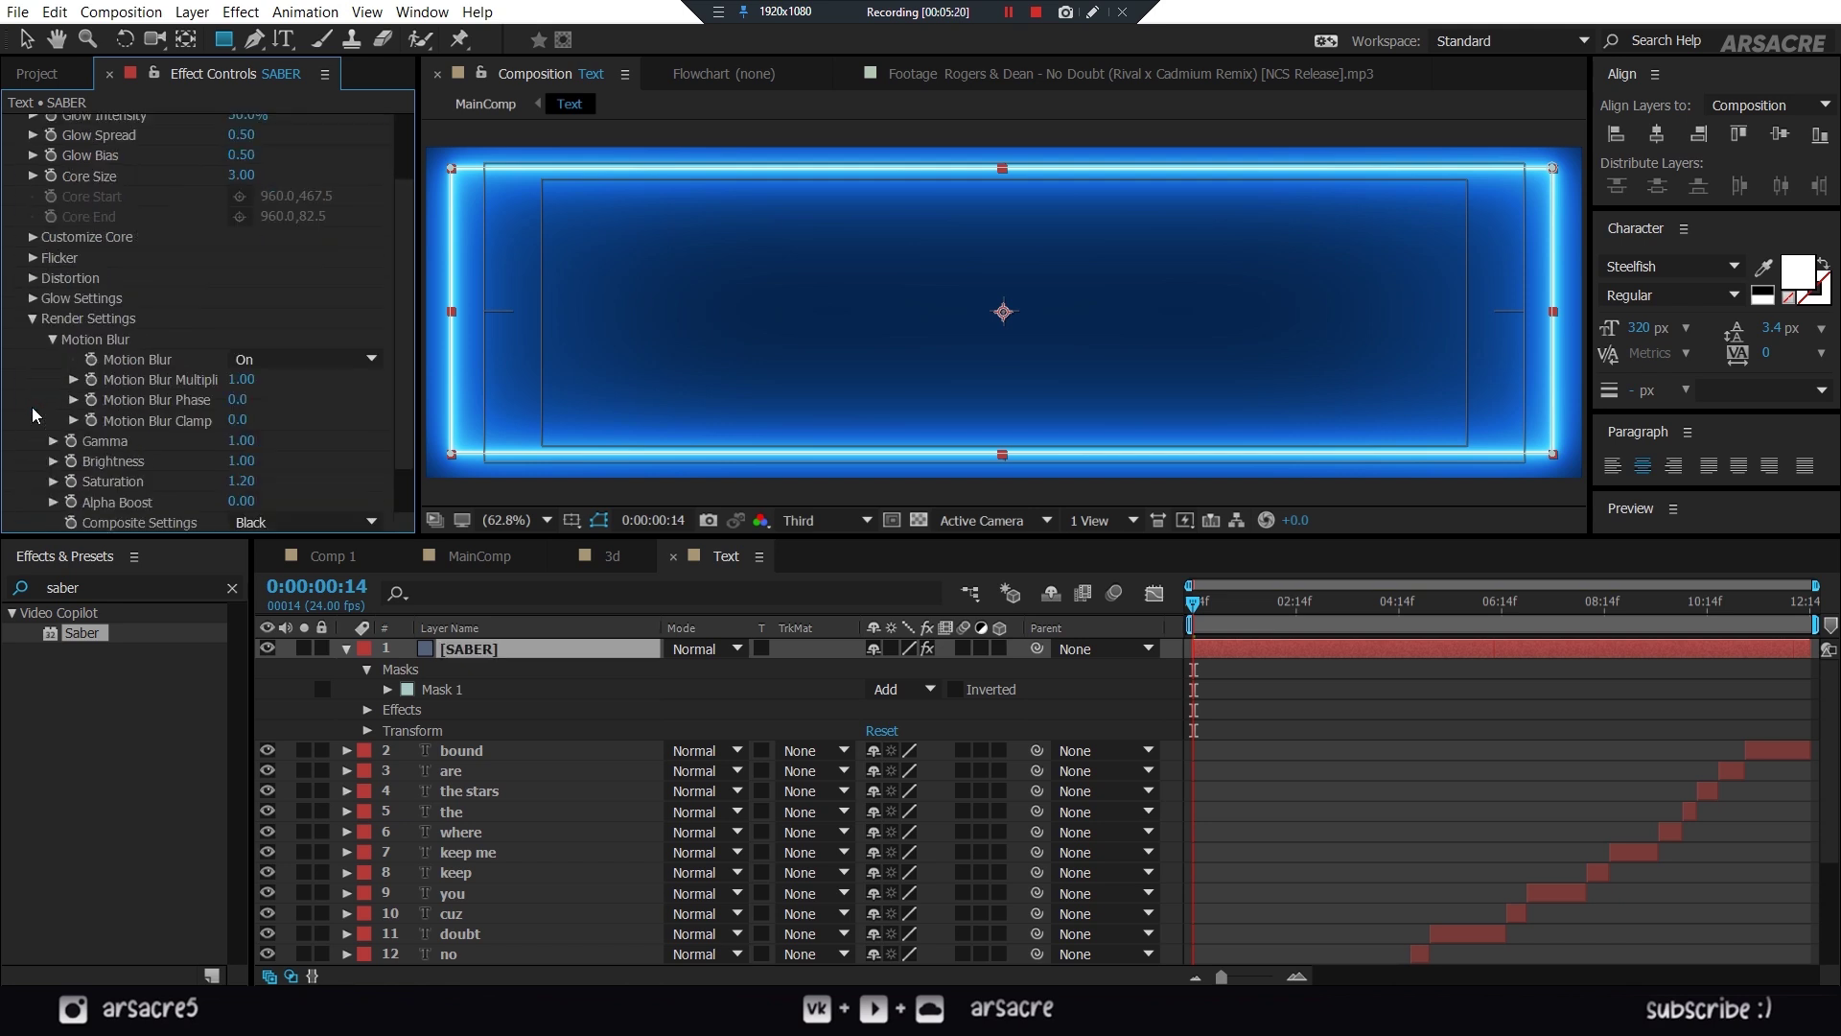
{"action": "left_click", "coordinate": [283, 522]}
{"action": "left_click", "coordinate": [284, 537]}
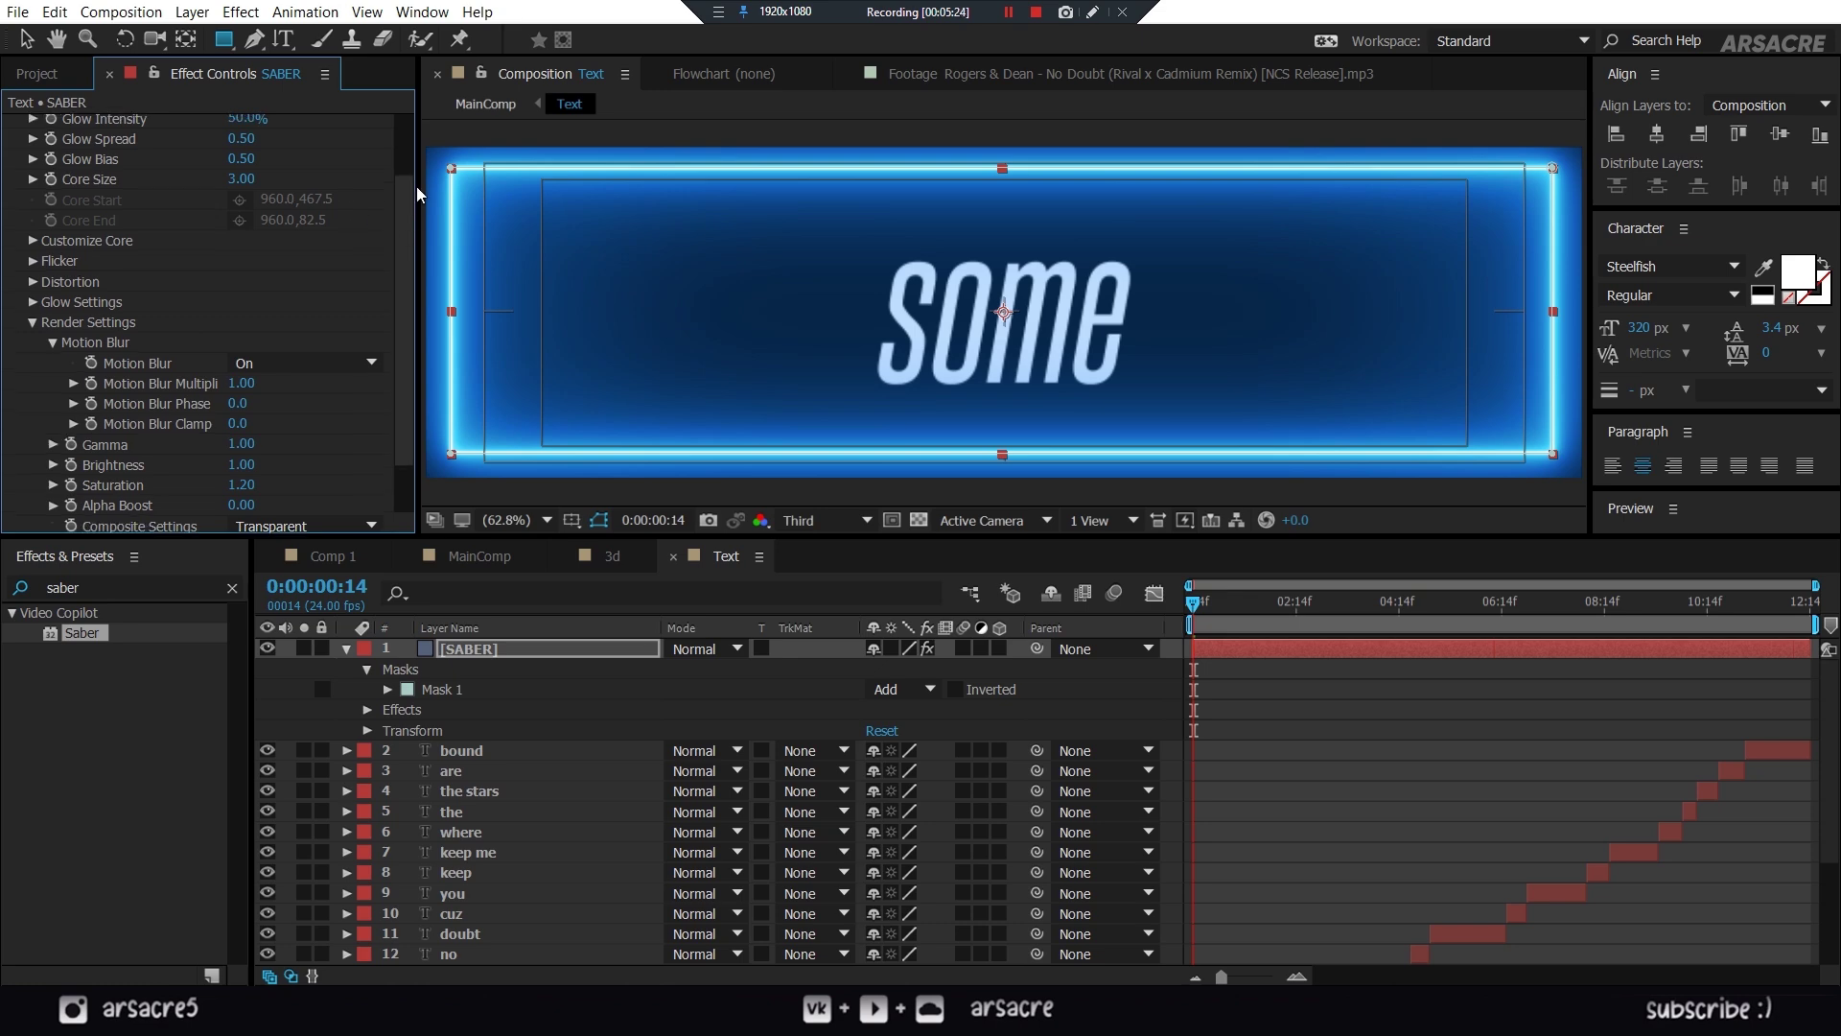
{"action": "scroll", "coordinate": [93, 360], "scroll_direction": "up", "scroll_amount": 3}
{"action": "left_click", "coordinate": [33, 411]}
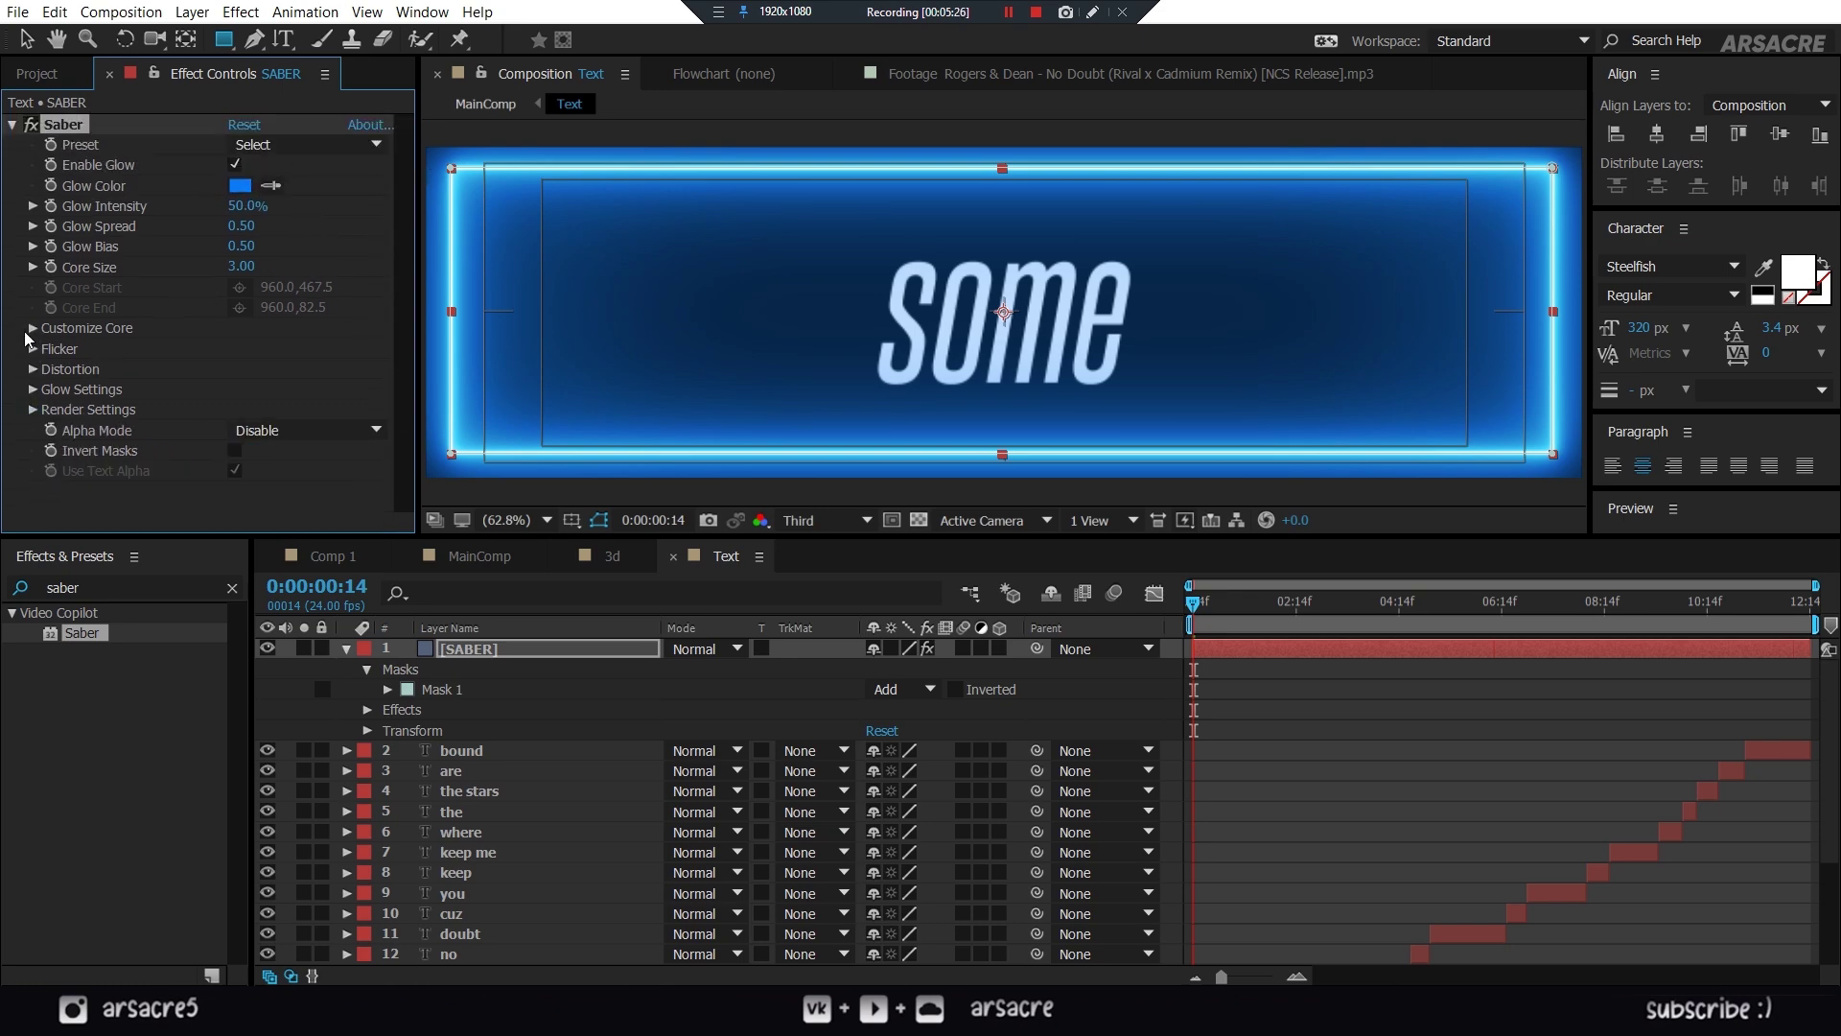
- Try out Saber presets on the SABER solid and settle on Nebula
{"action": "left_click", "coordinate": [24, 332]}
{"action": "left_click", "coordinate": [288, 144]}
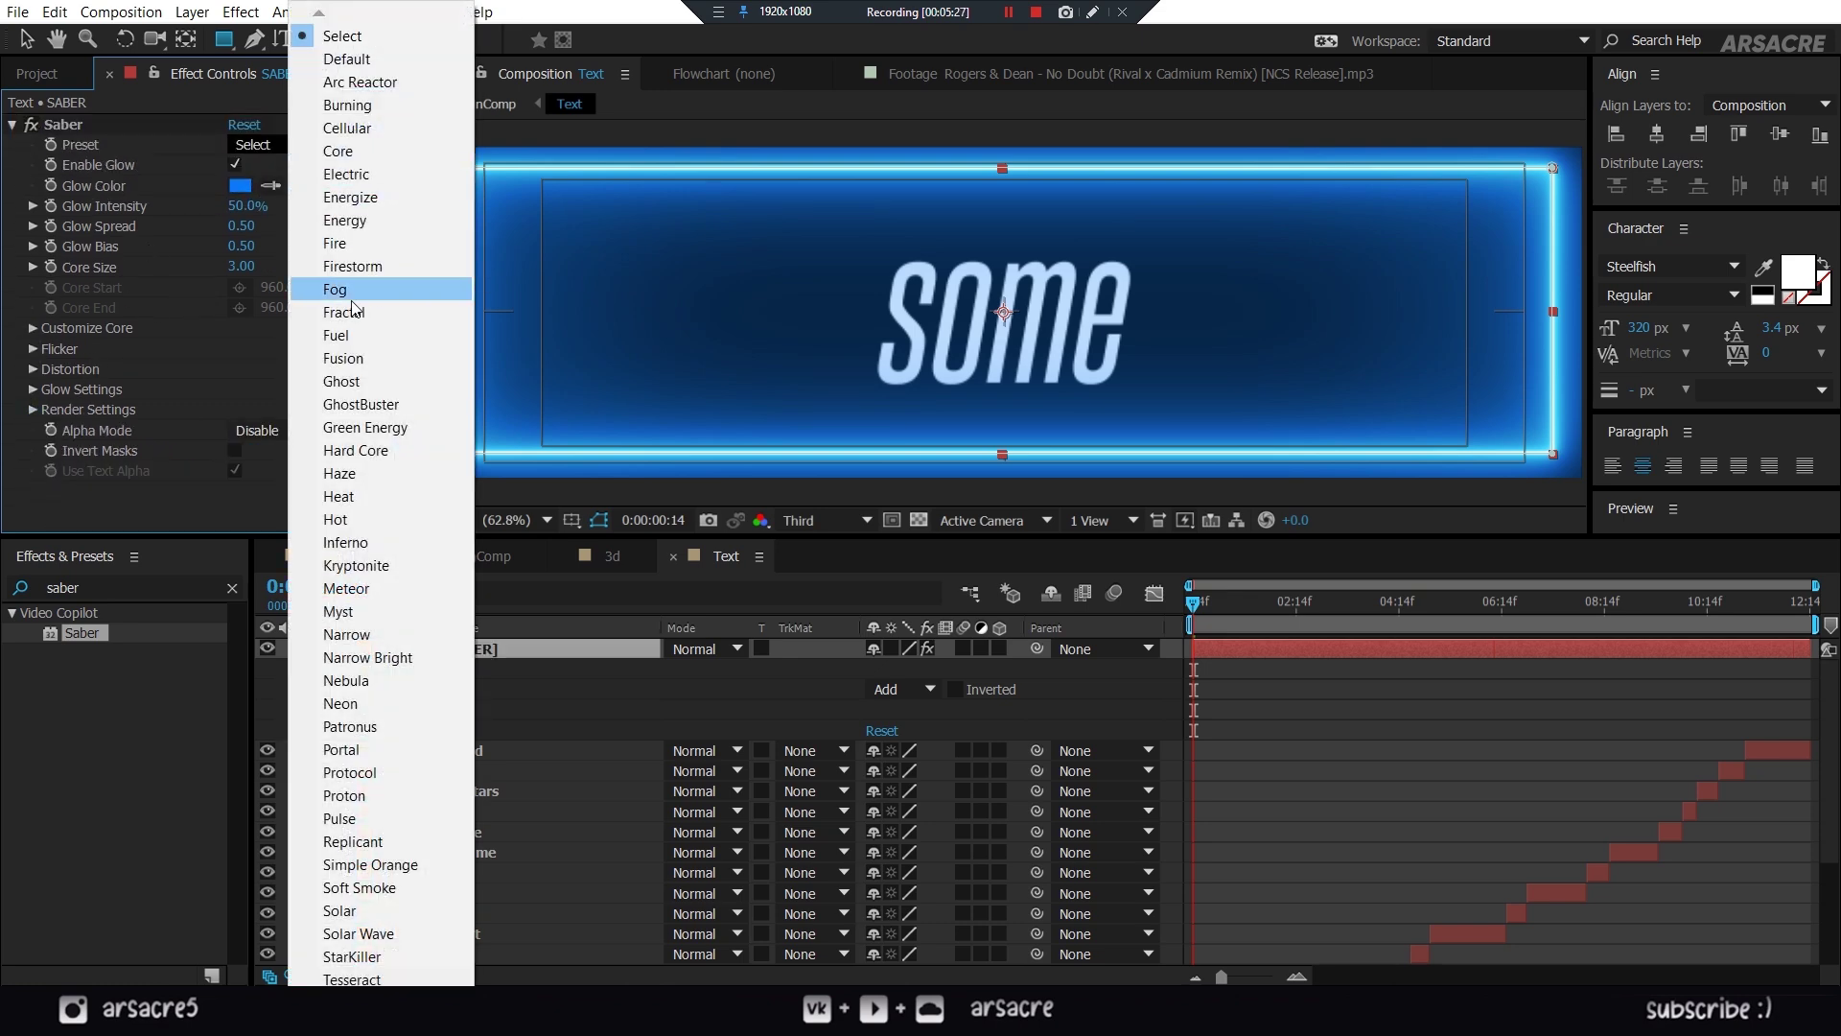
{"action": "left_click", "coordinate": [338, 275]}
{"action": "left_click", "coordinate": [326, 143]}
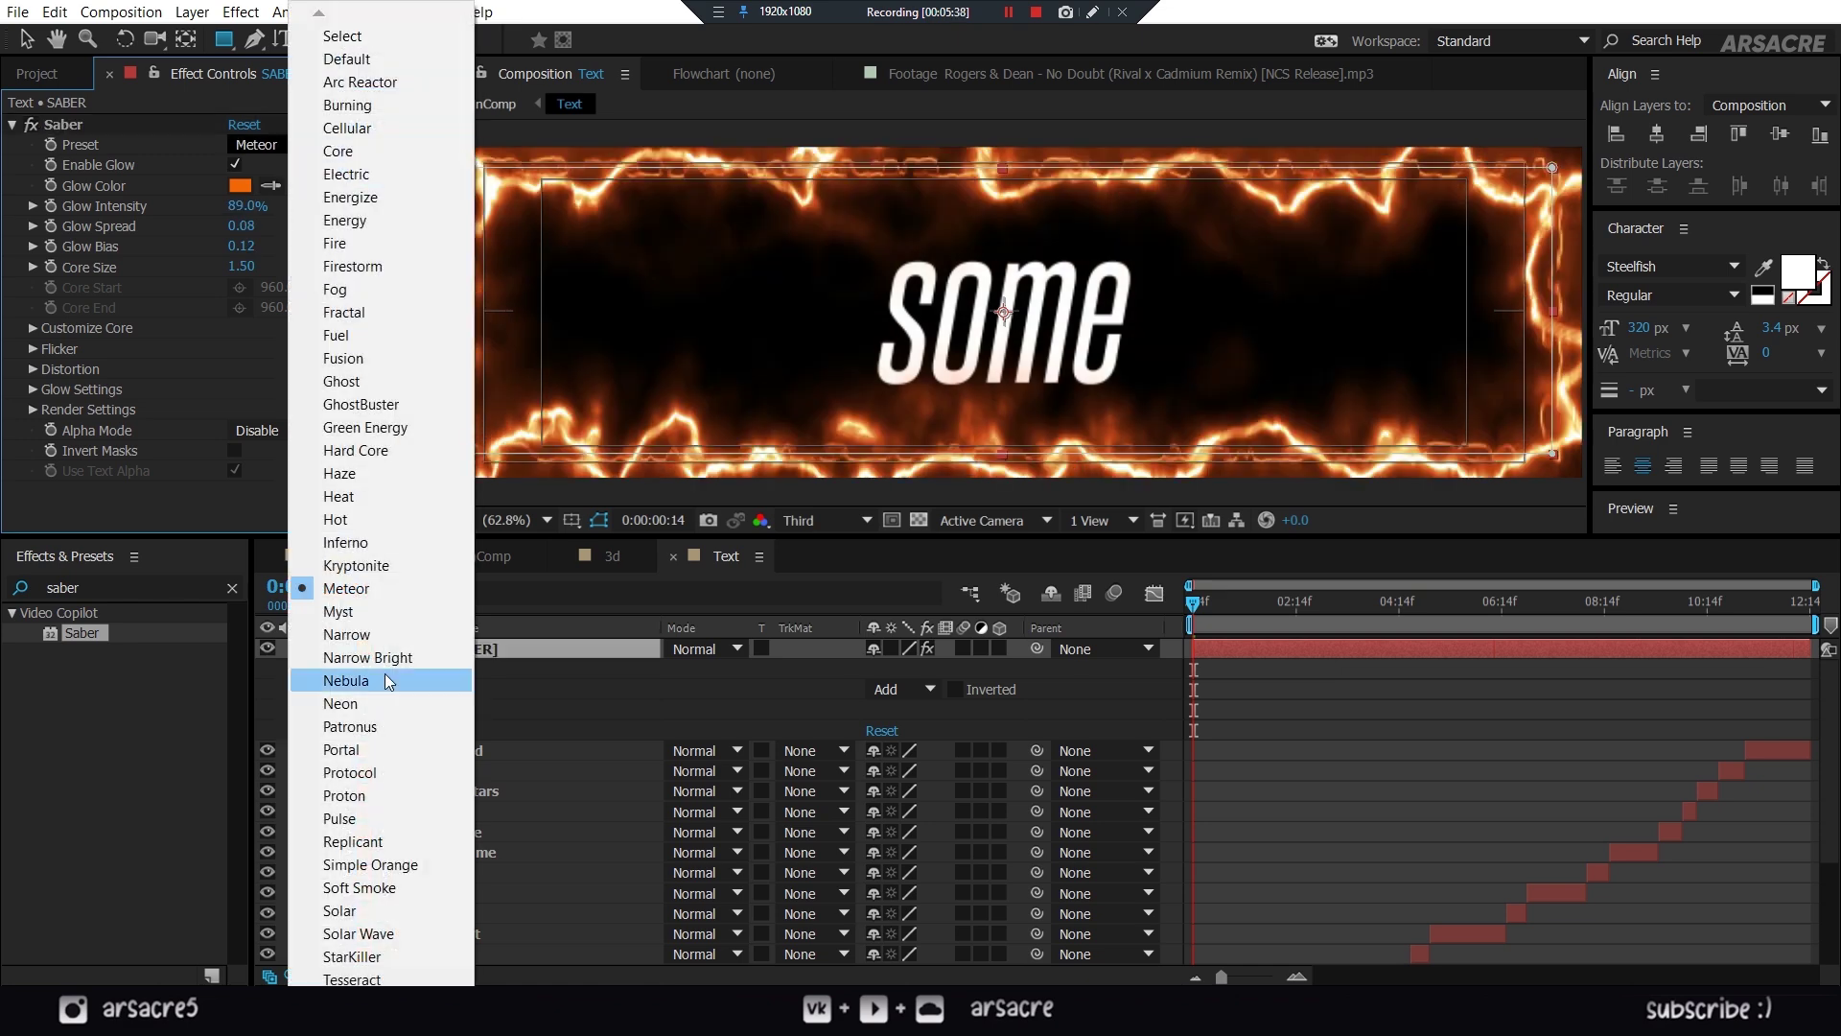
{"action": "left_click", "coordinate": [384, 671]}
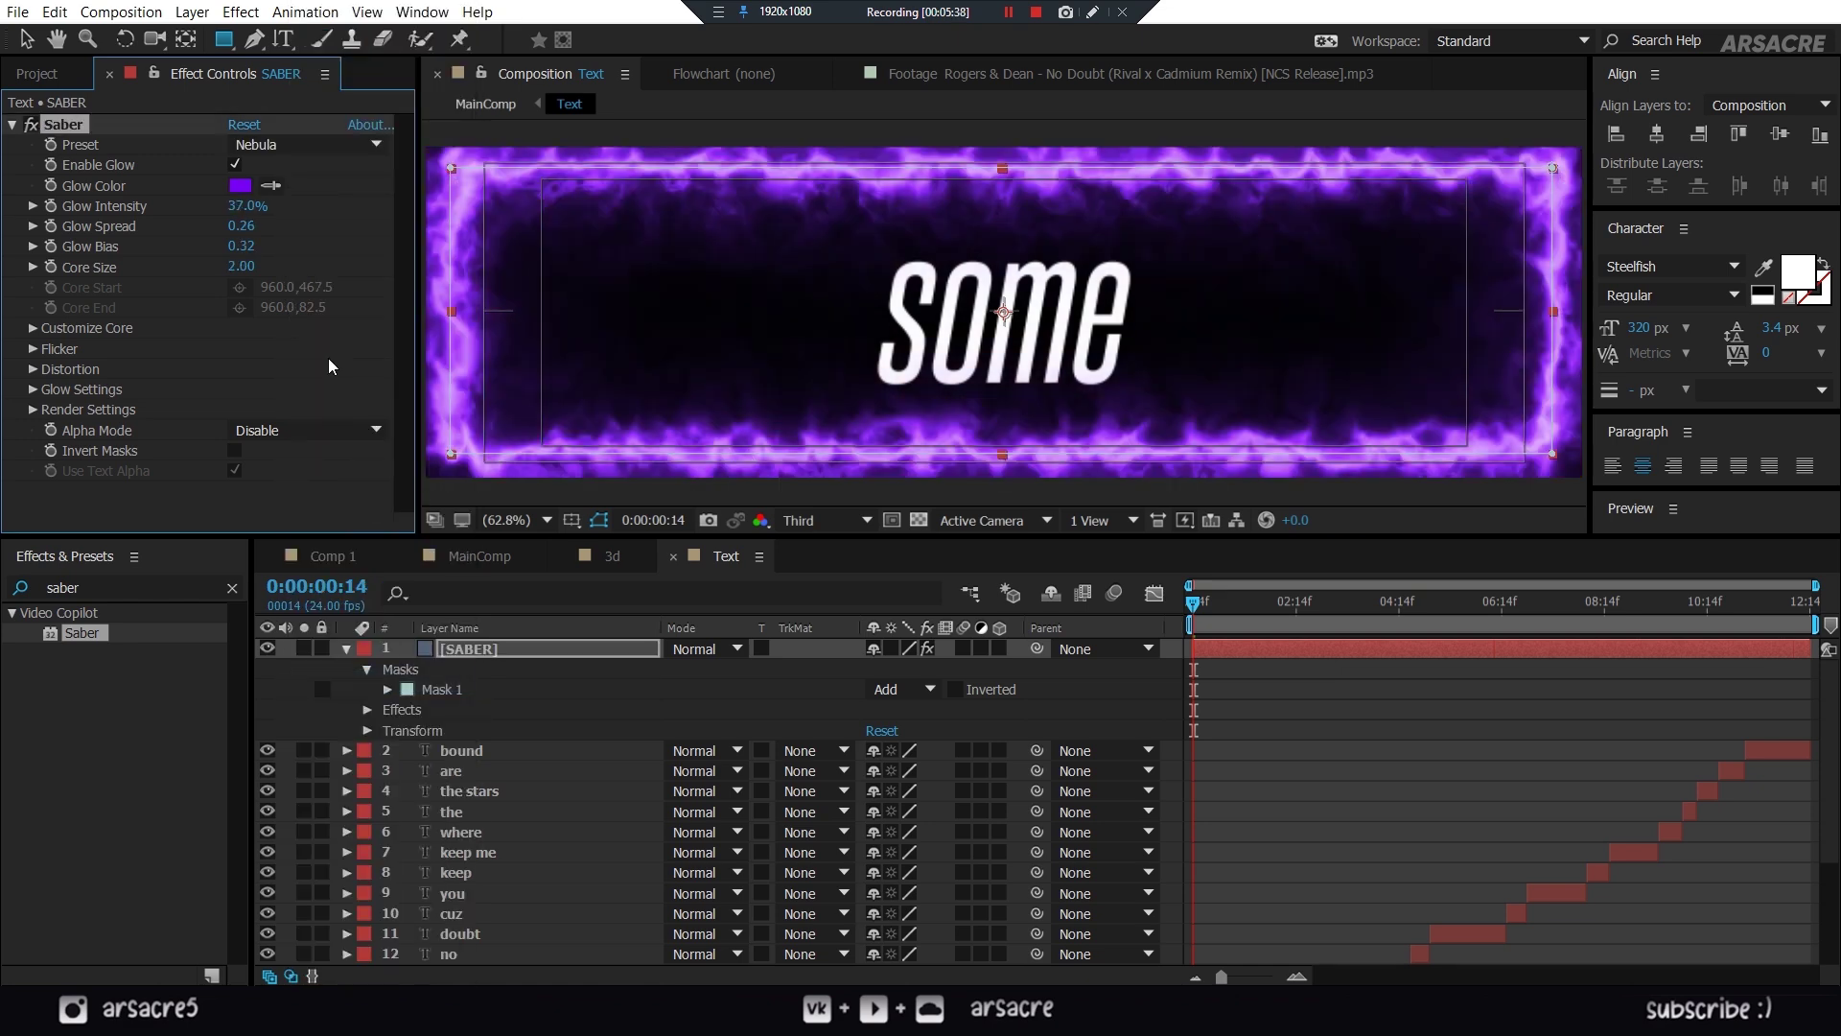
- In Saber's Customize Core settings, set Start Size to 0%, Mask Evolution to 94° and End Size to 121%
{"action": "left_click", "coordinate": [32, 328]}
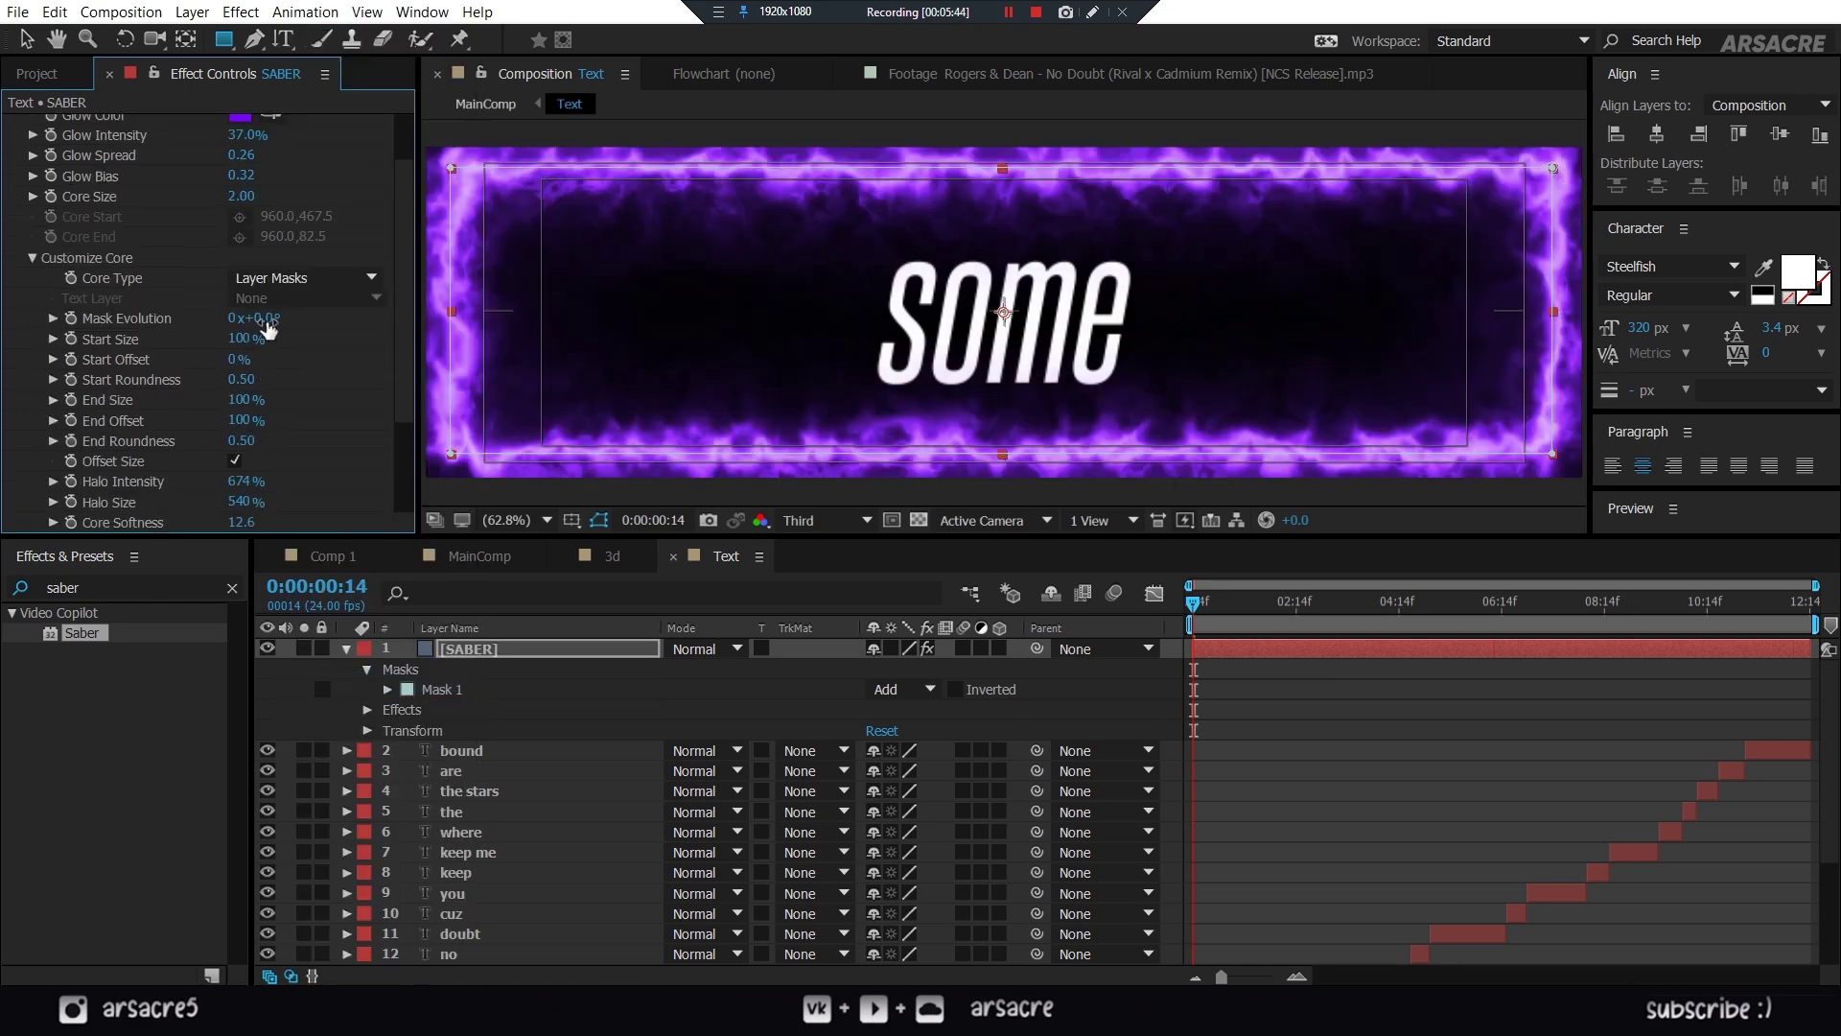
{"action": "left_click_drag", "start_coordinate": [240, 345], "coordinate": [39, 398]}
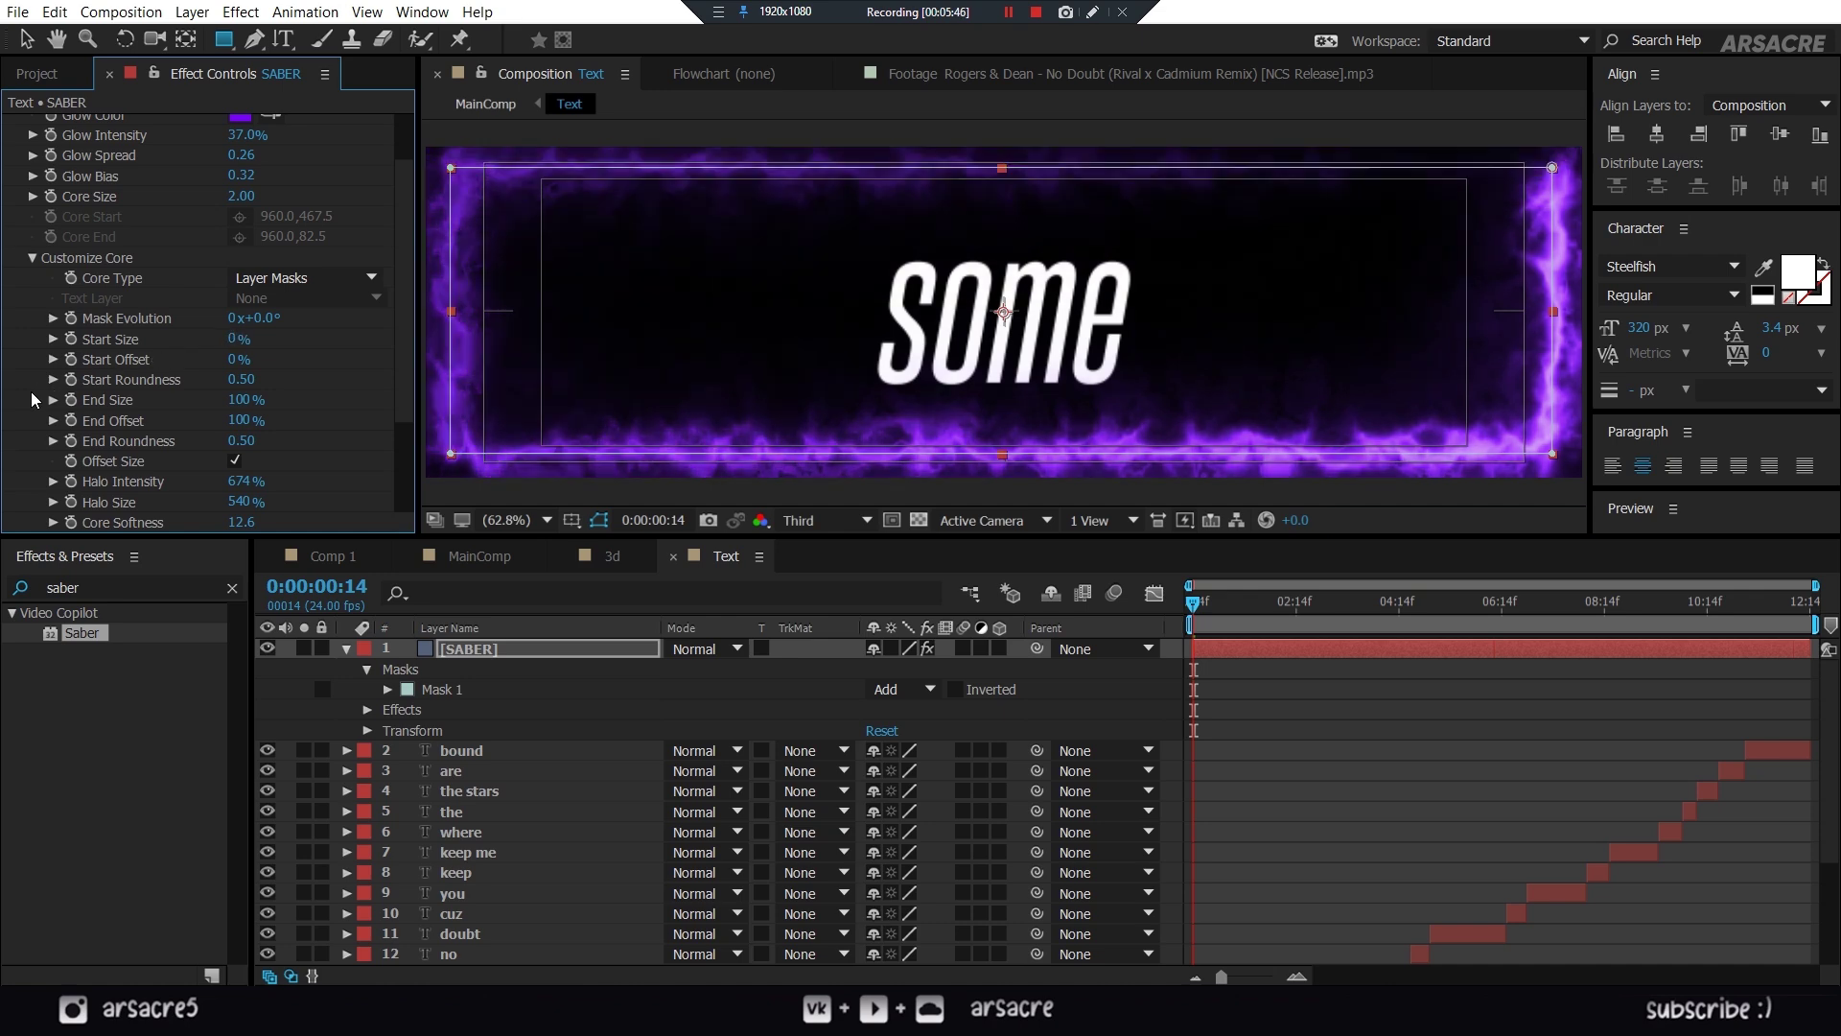
{"action": "left_click_drag", "start_coordinate": [327, 317], "coordinate": [374, 317]}
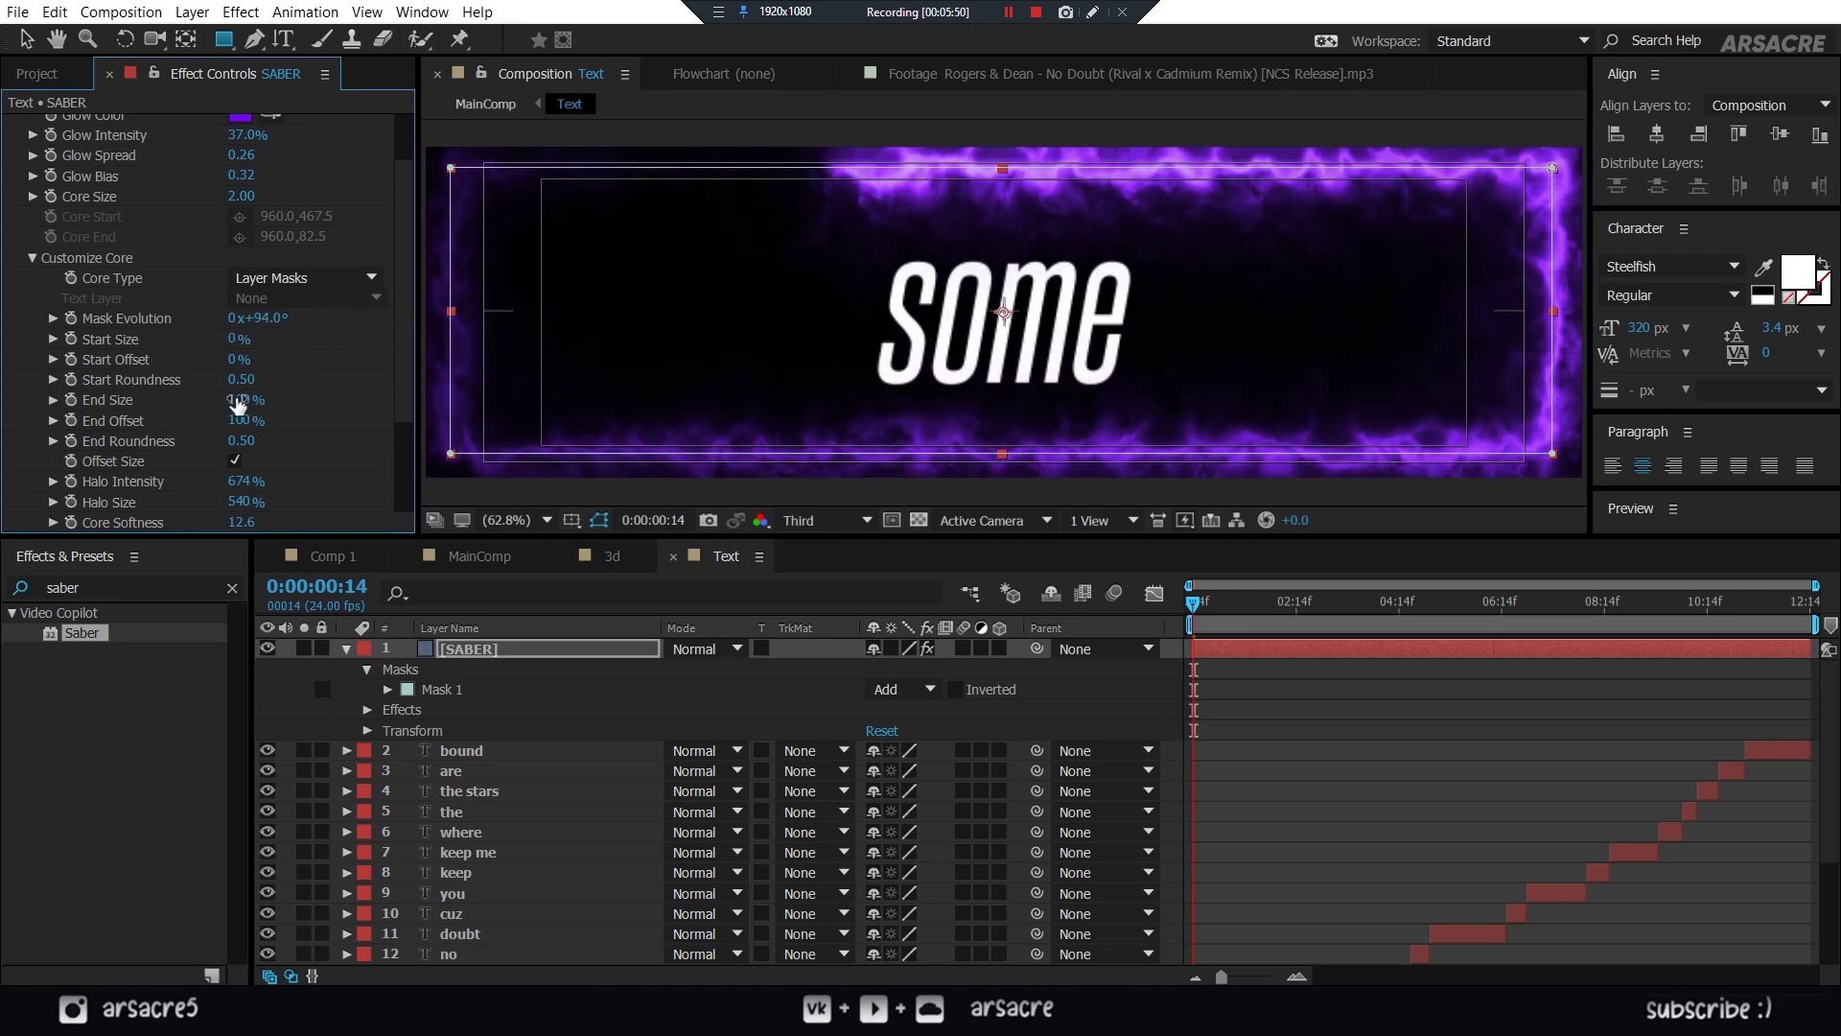
{"action": "left_click_drag", "start_coordinate": [257, 398], "coordinate": [228, 447]}
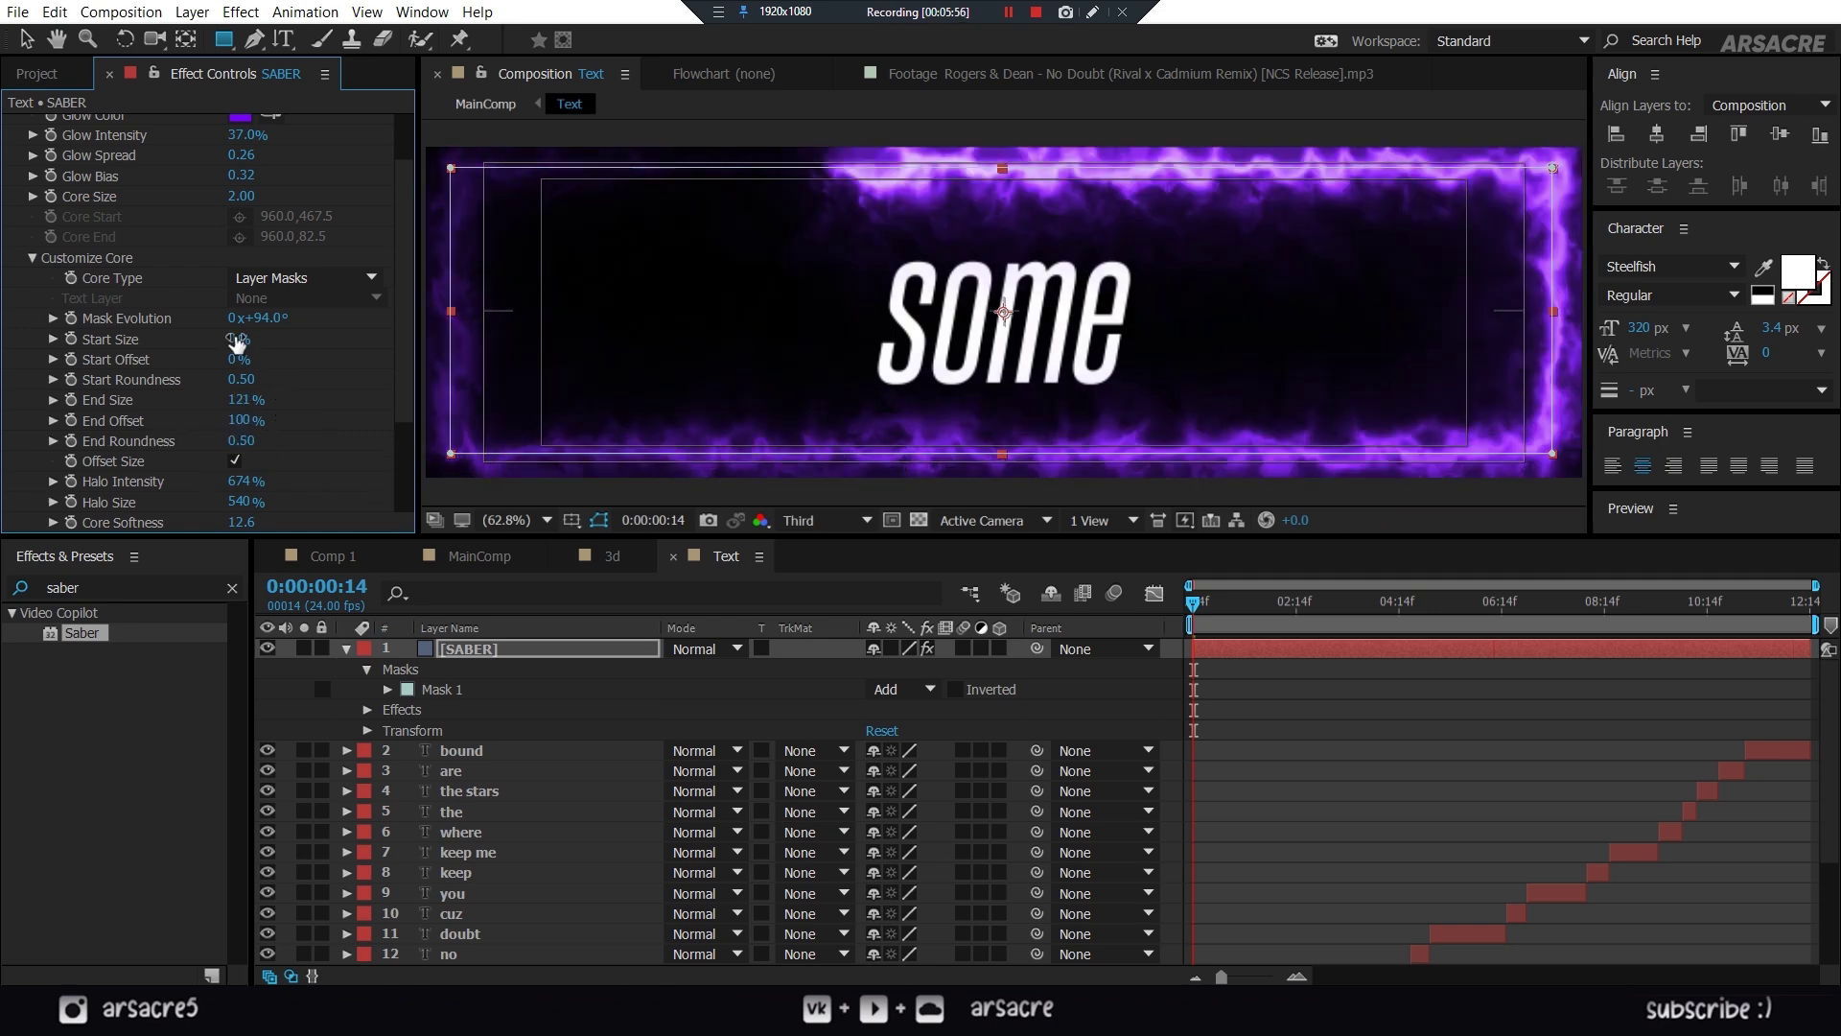
{"action": "left_click_drag", "start_coordinate": [227, 327], "coordinate": [389, 354]}
{"action": "key", "text": "ctrl+z"}
- Keyframe Saber's Mask Evolution from 0x+94° at 0:00:00:14 to 5x+125° at 0:00:12:14 and preview the animation
{"action": "left_click", "coordinate": [465, 650]}
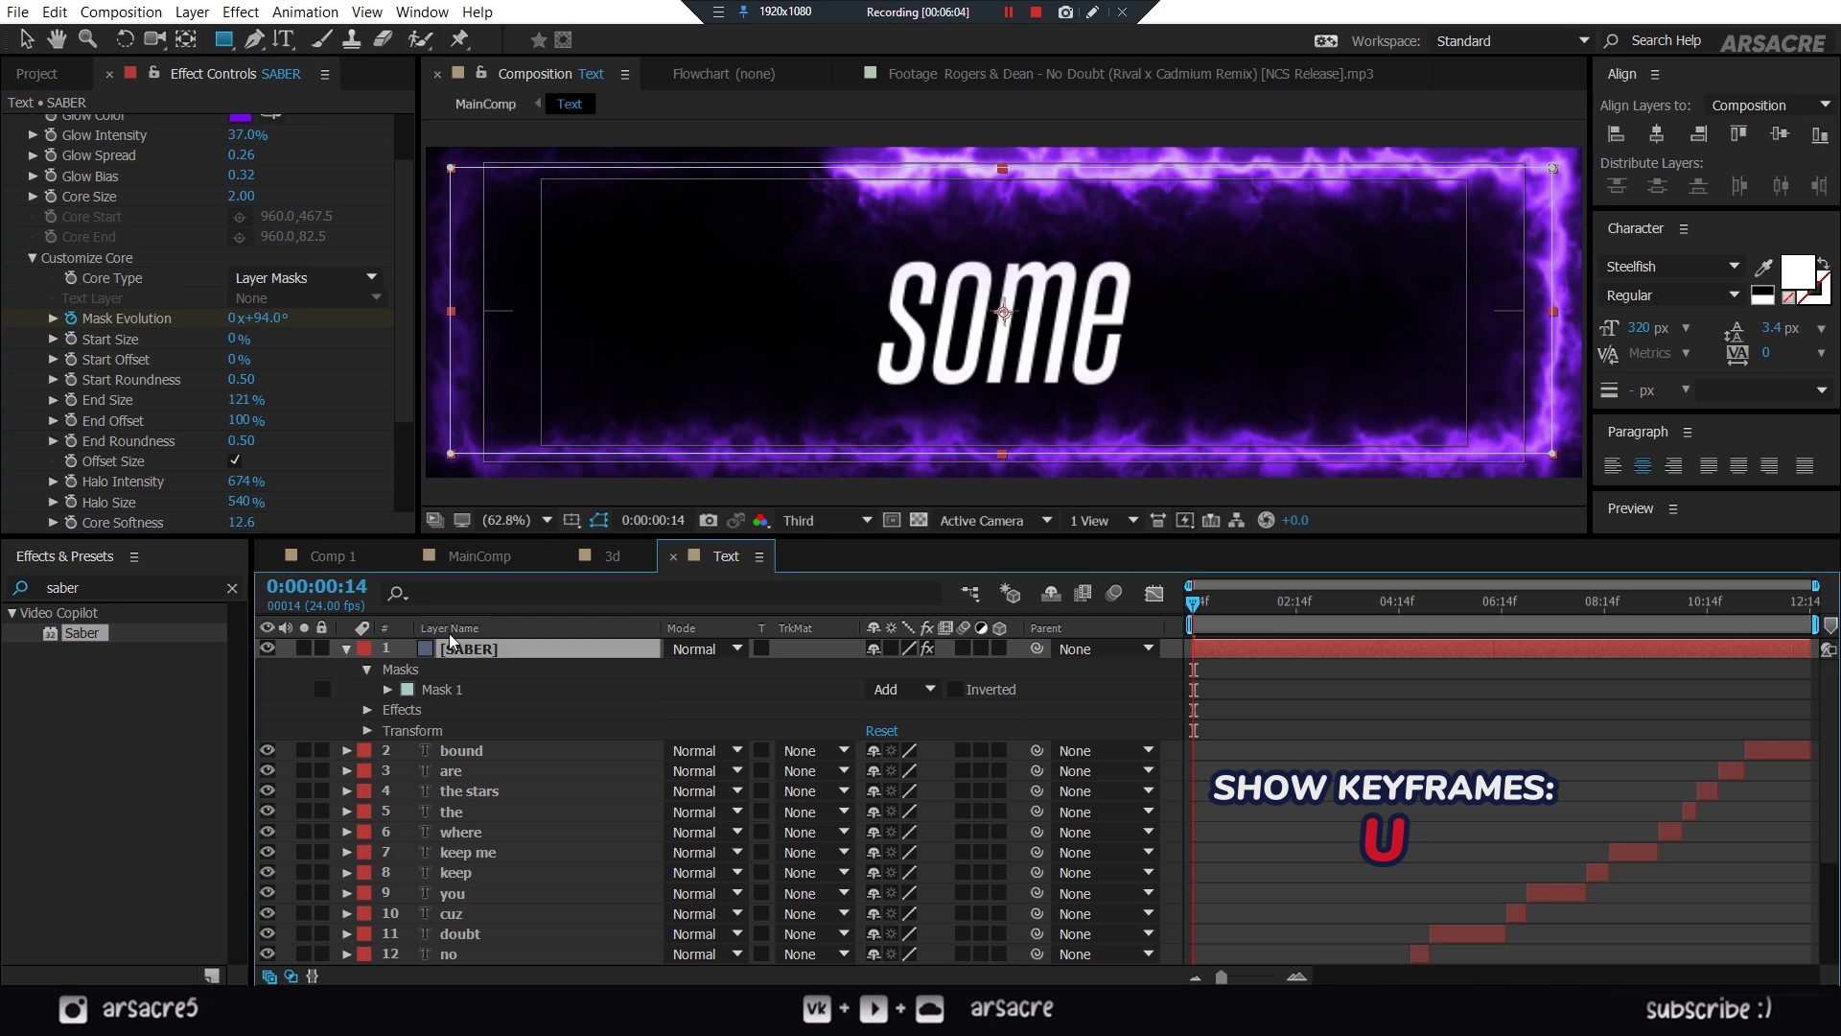
{"action": "key", "text": "u"}
{"action": "left_click_drag", "start_coordinate": [1249, 618], "coordinate": [1809, 607]}
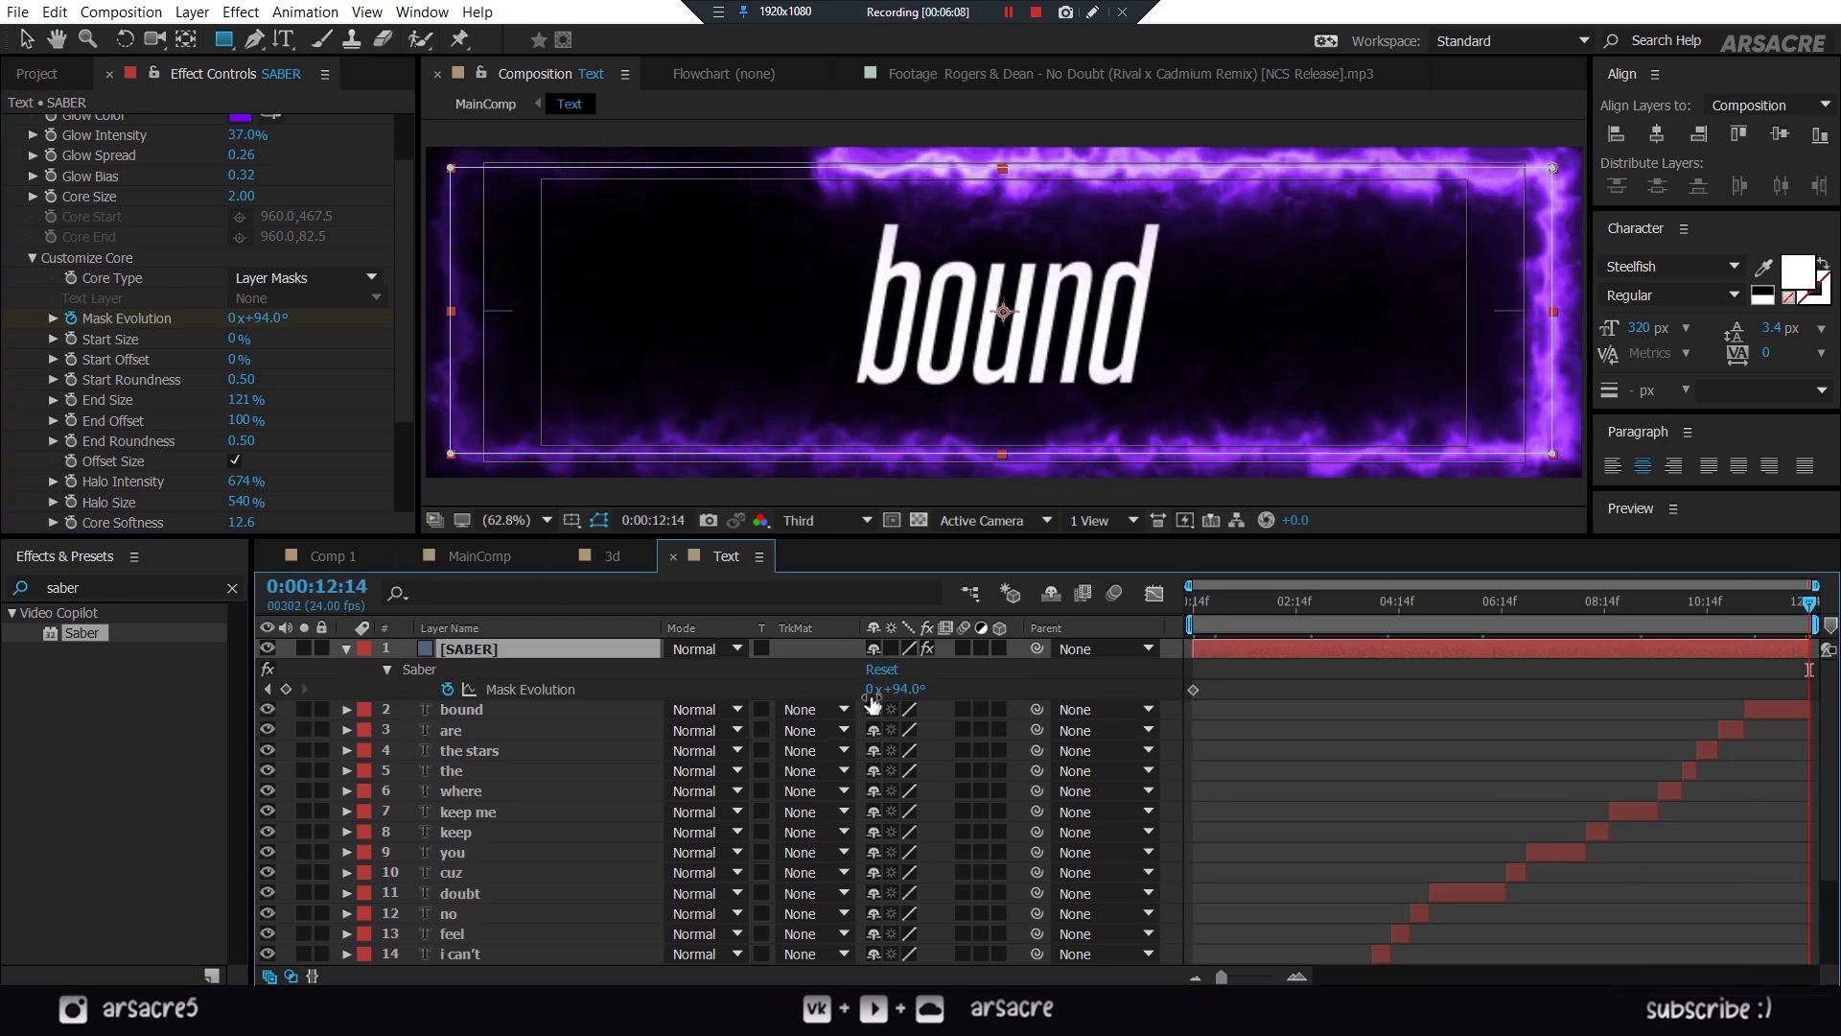
{"action": "left_click_drag", "start_coordinate": [899, 697], "coordinate": [1050, 666]}
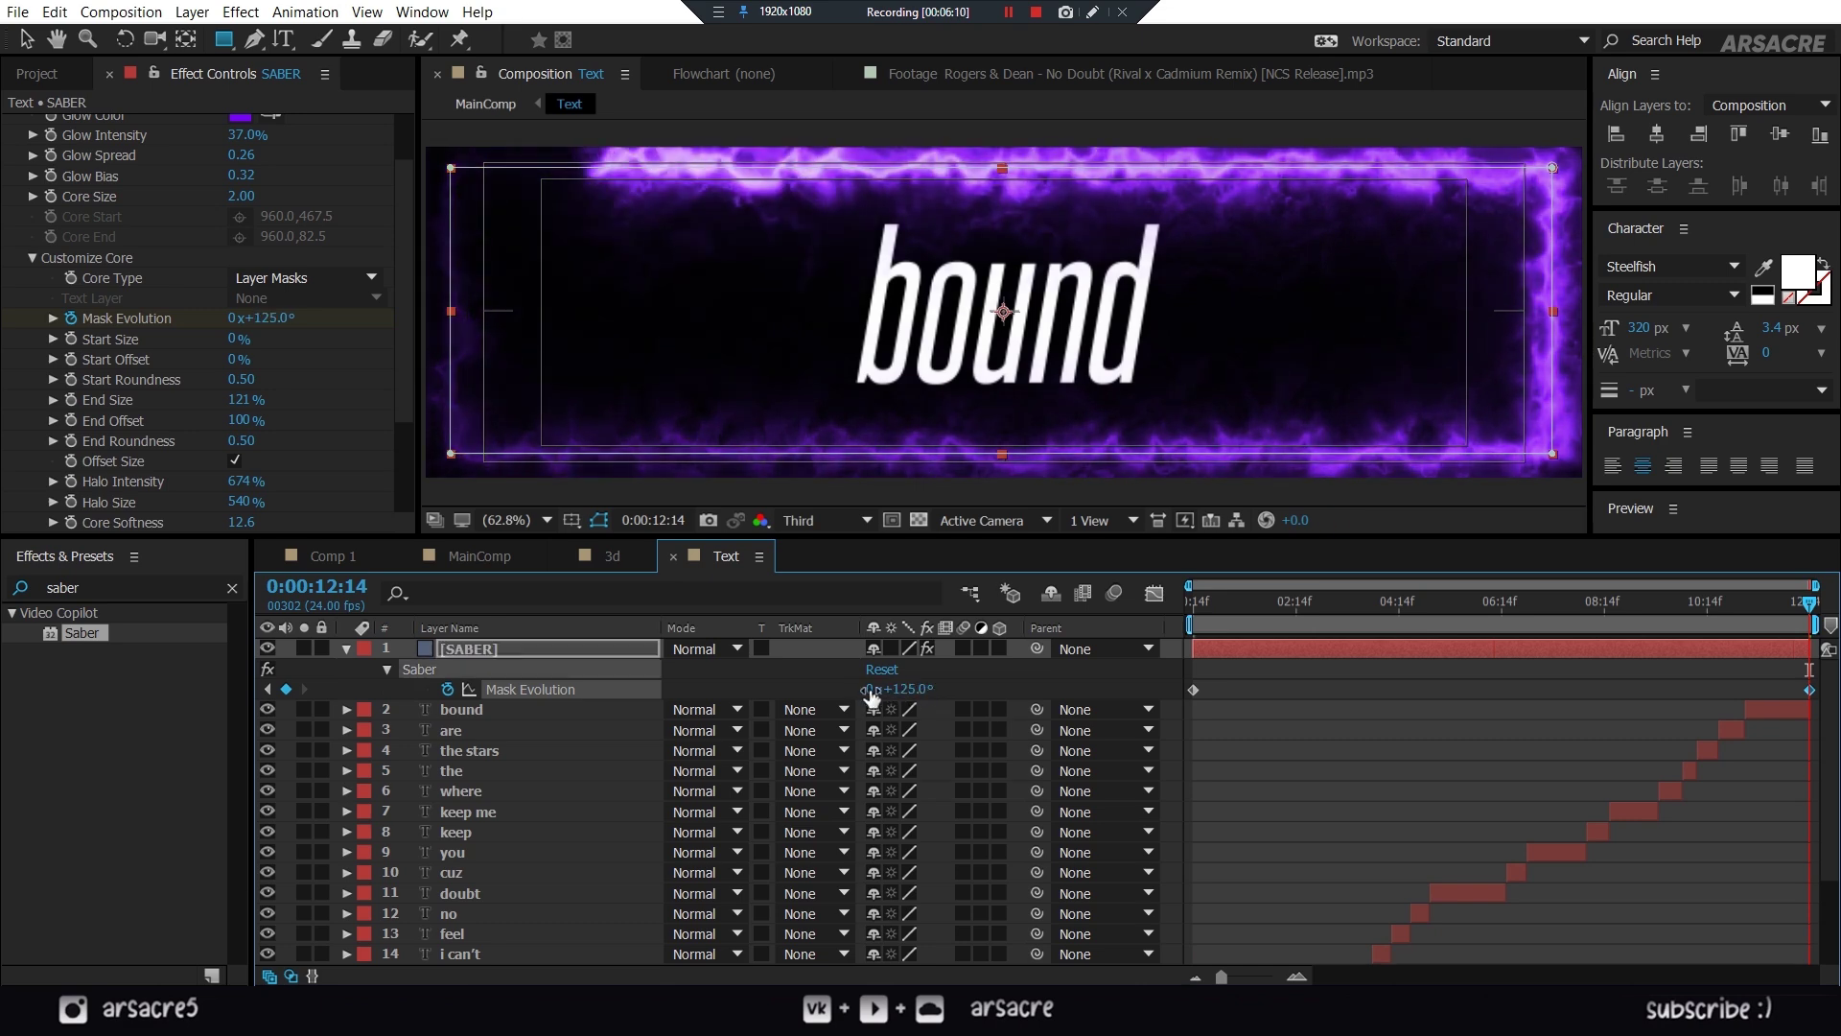
{"action": "left_click", "coordinate": [1108, 682]}
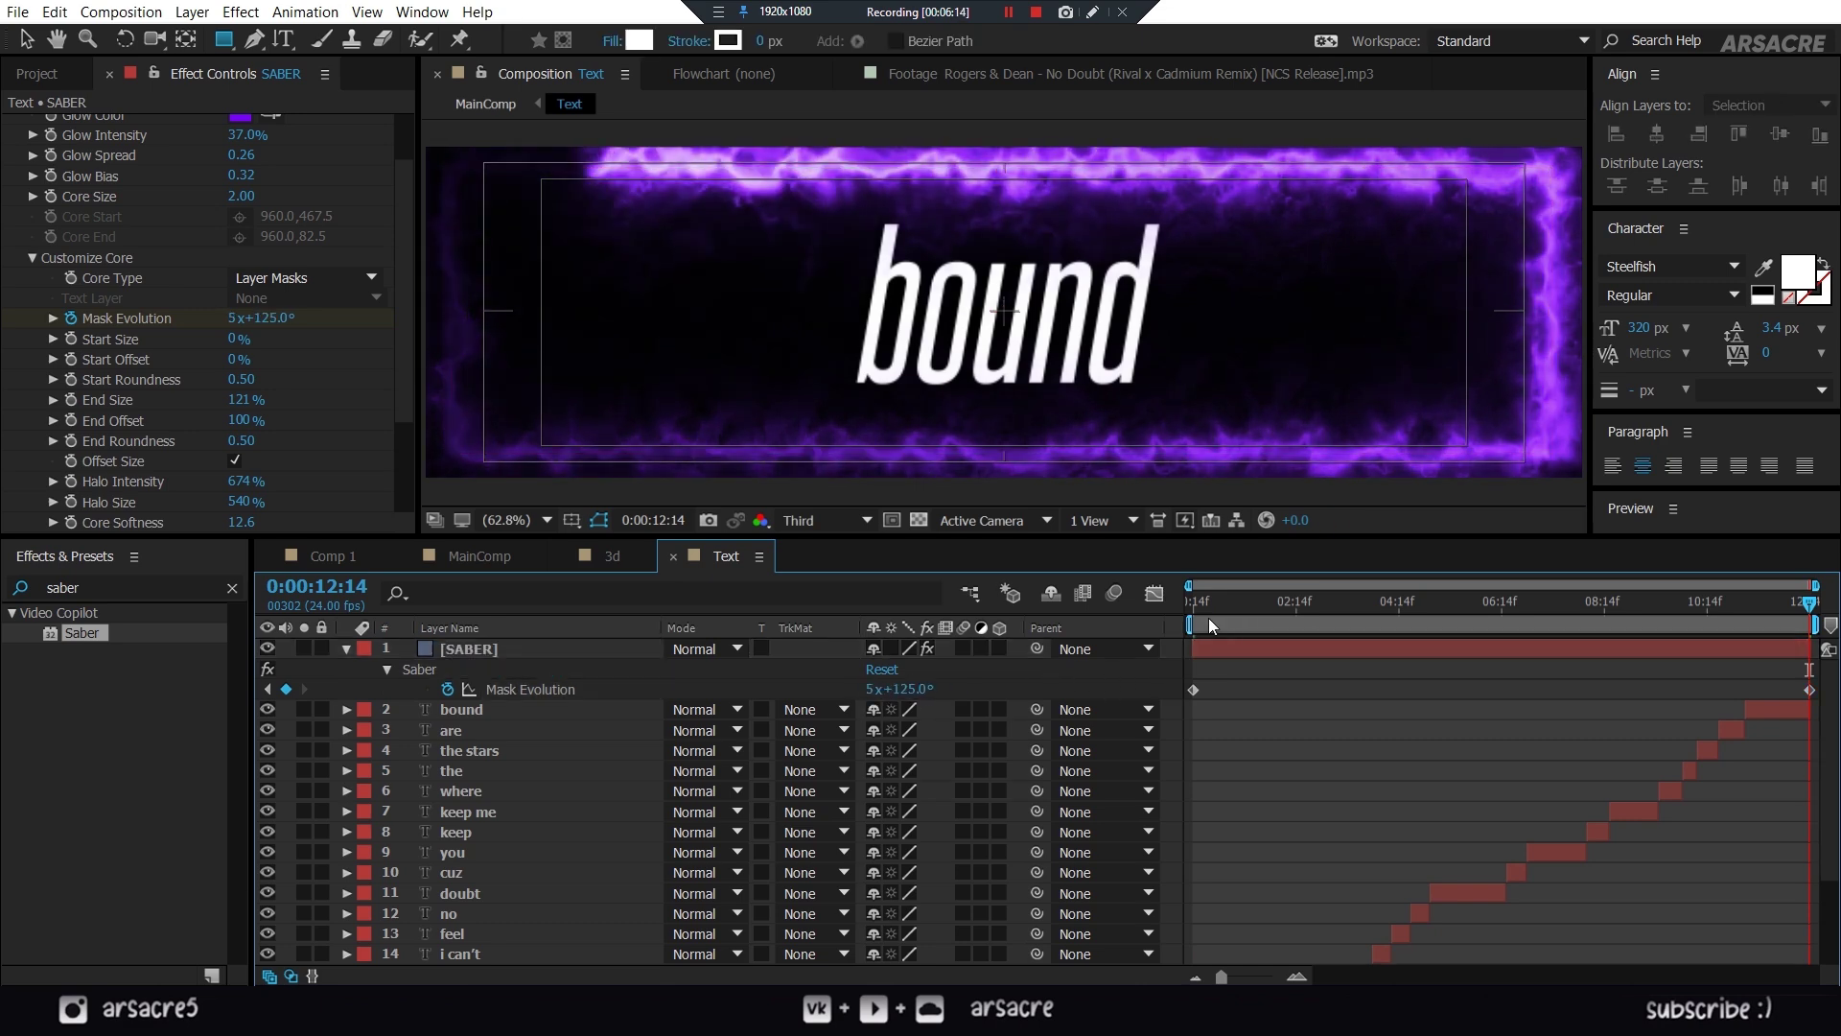
{"action": "key", "text": "Home"}
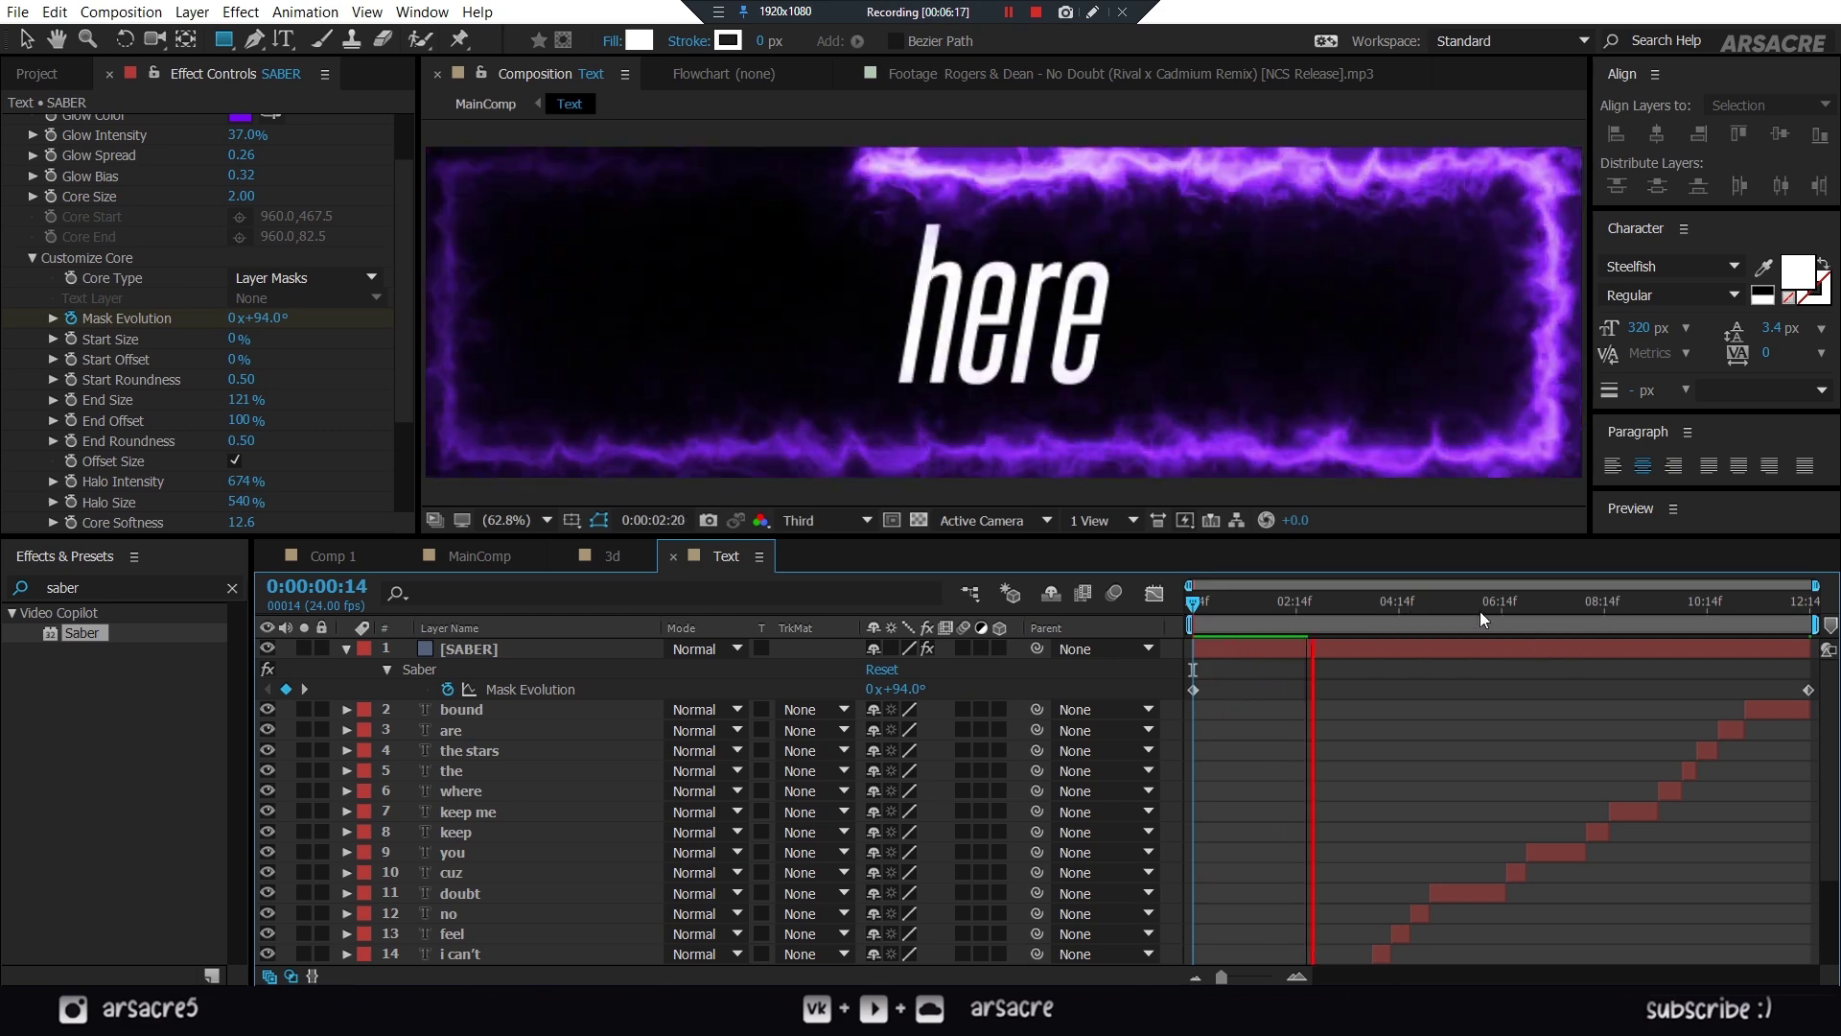
{"action": "left_click", "coordinate": [1248, 604]}
- Duplicate the SABER layer in the Text composition
{"action": "left_click", "coordinate": [470, 650]}
{"action": "key", "text": "u"}
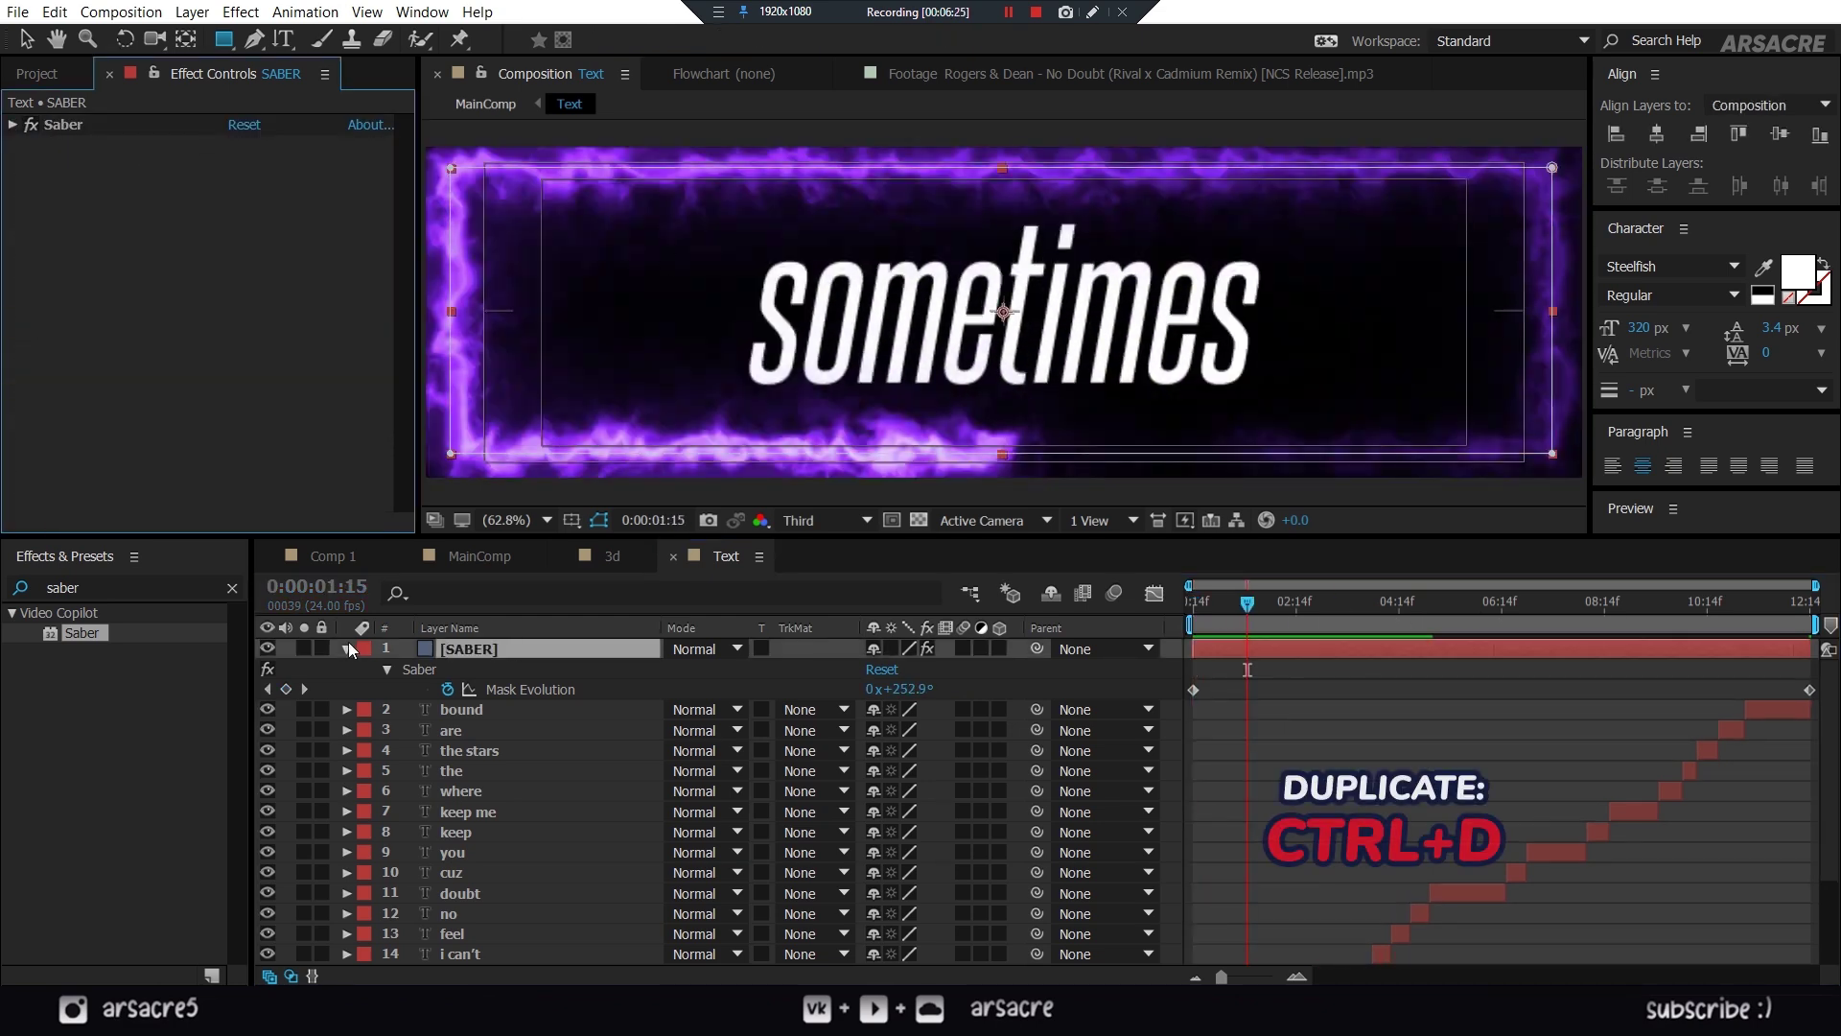
{"action": "key", "text": "ctrl+d"}
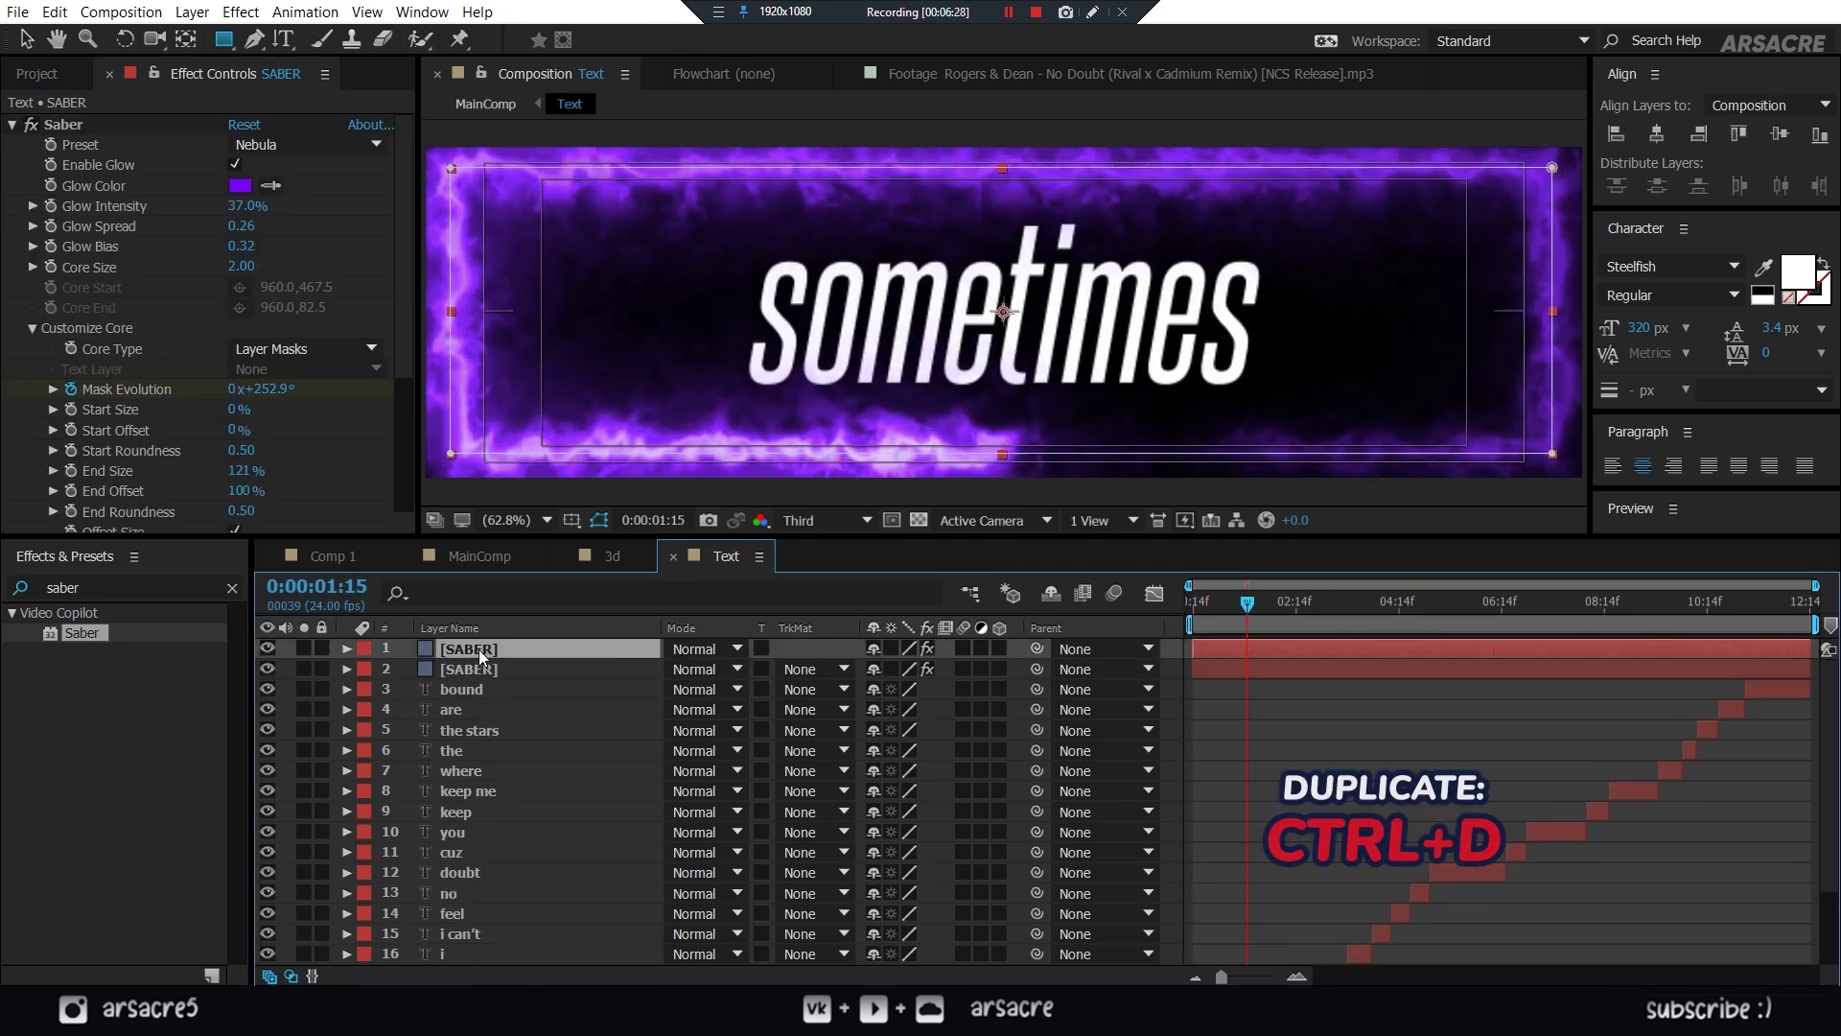
- Time-reverse both Mask Evolution keyframes on the upper SABER layer
{"action": "left_click_drag", "start_coordinate": [1247, 608], "coordinate": [1192, 608]}
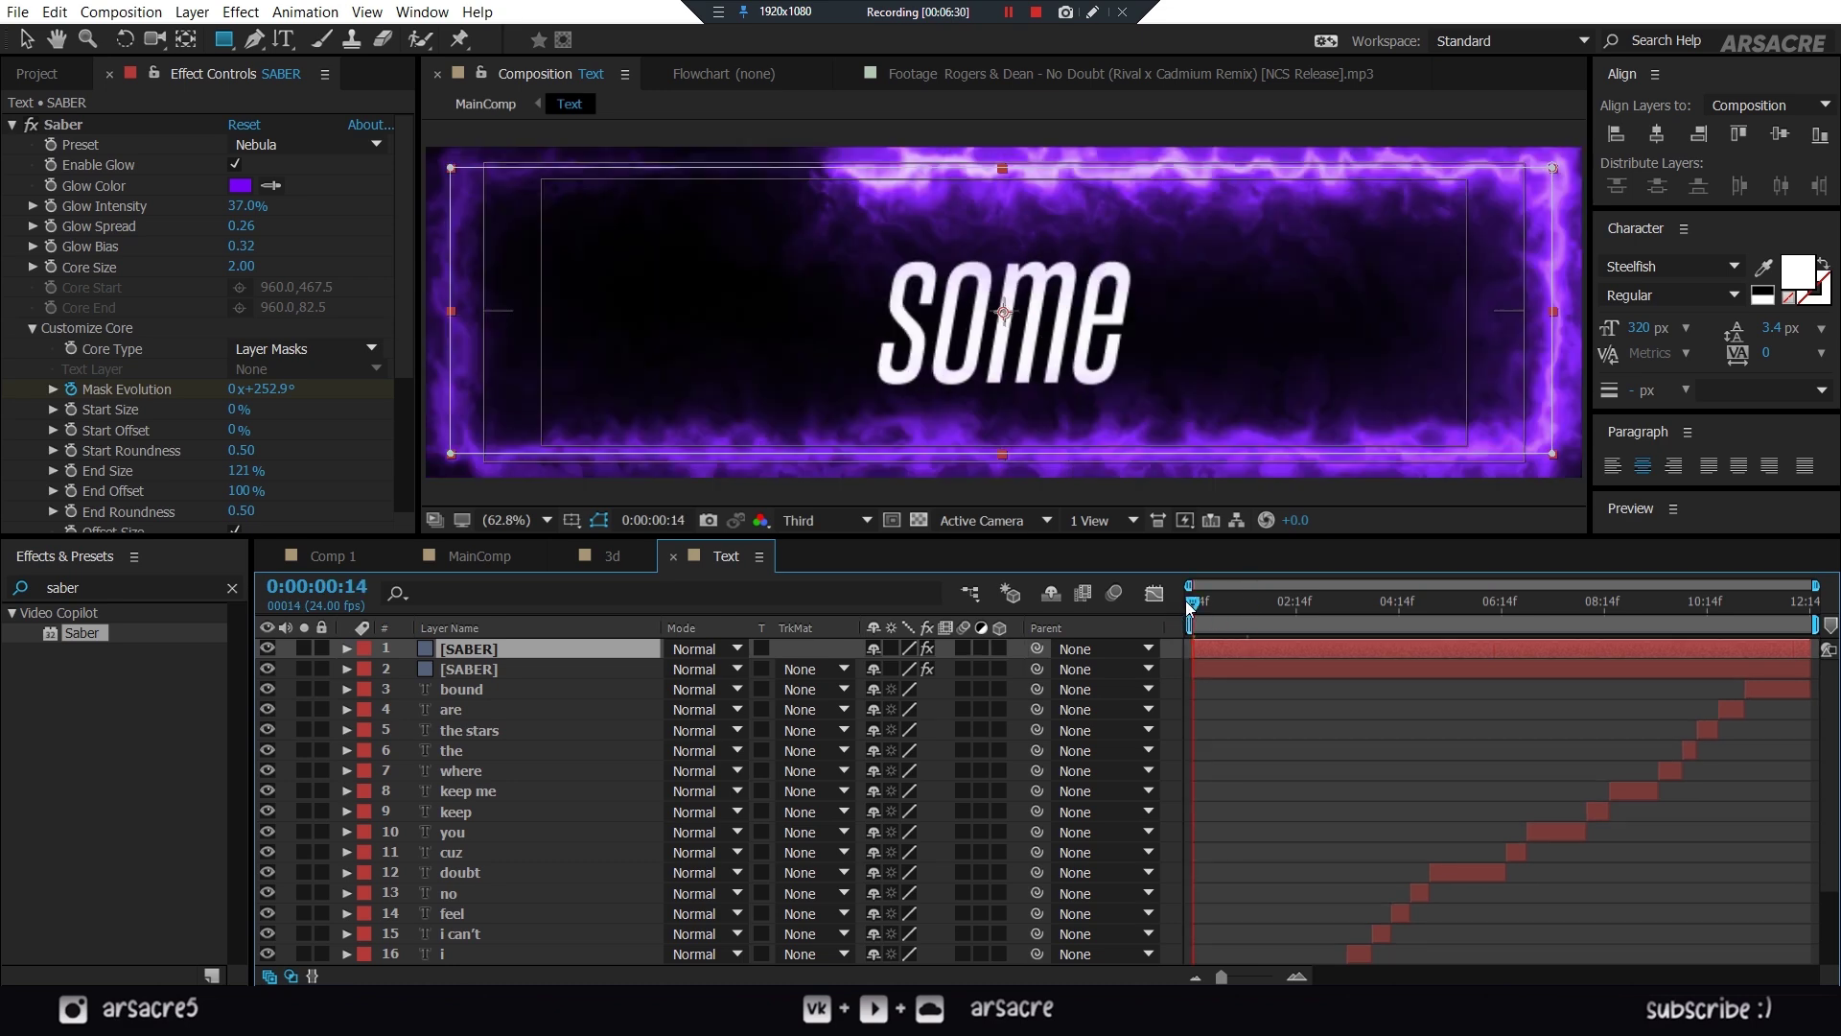
{"action": "key", "text": "u"}
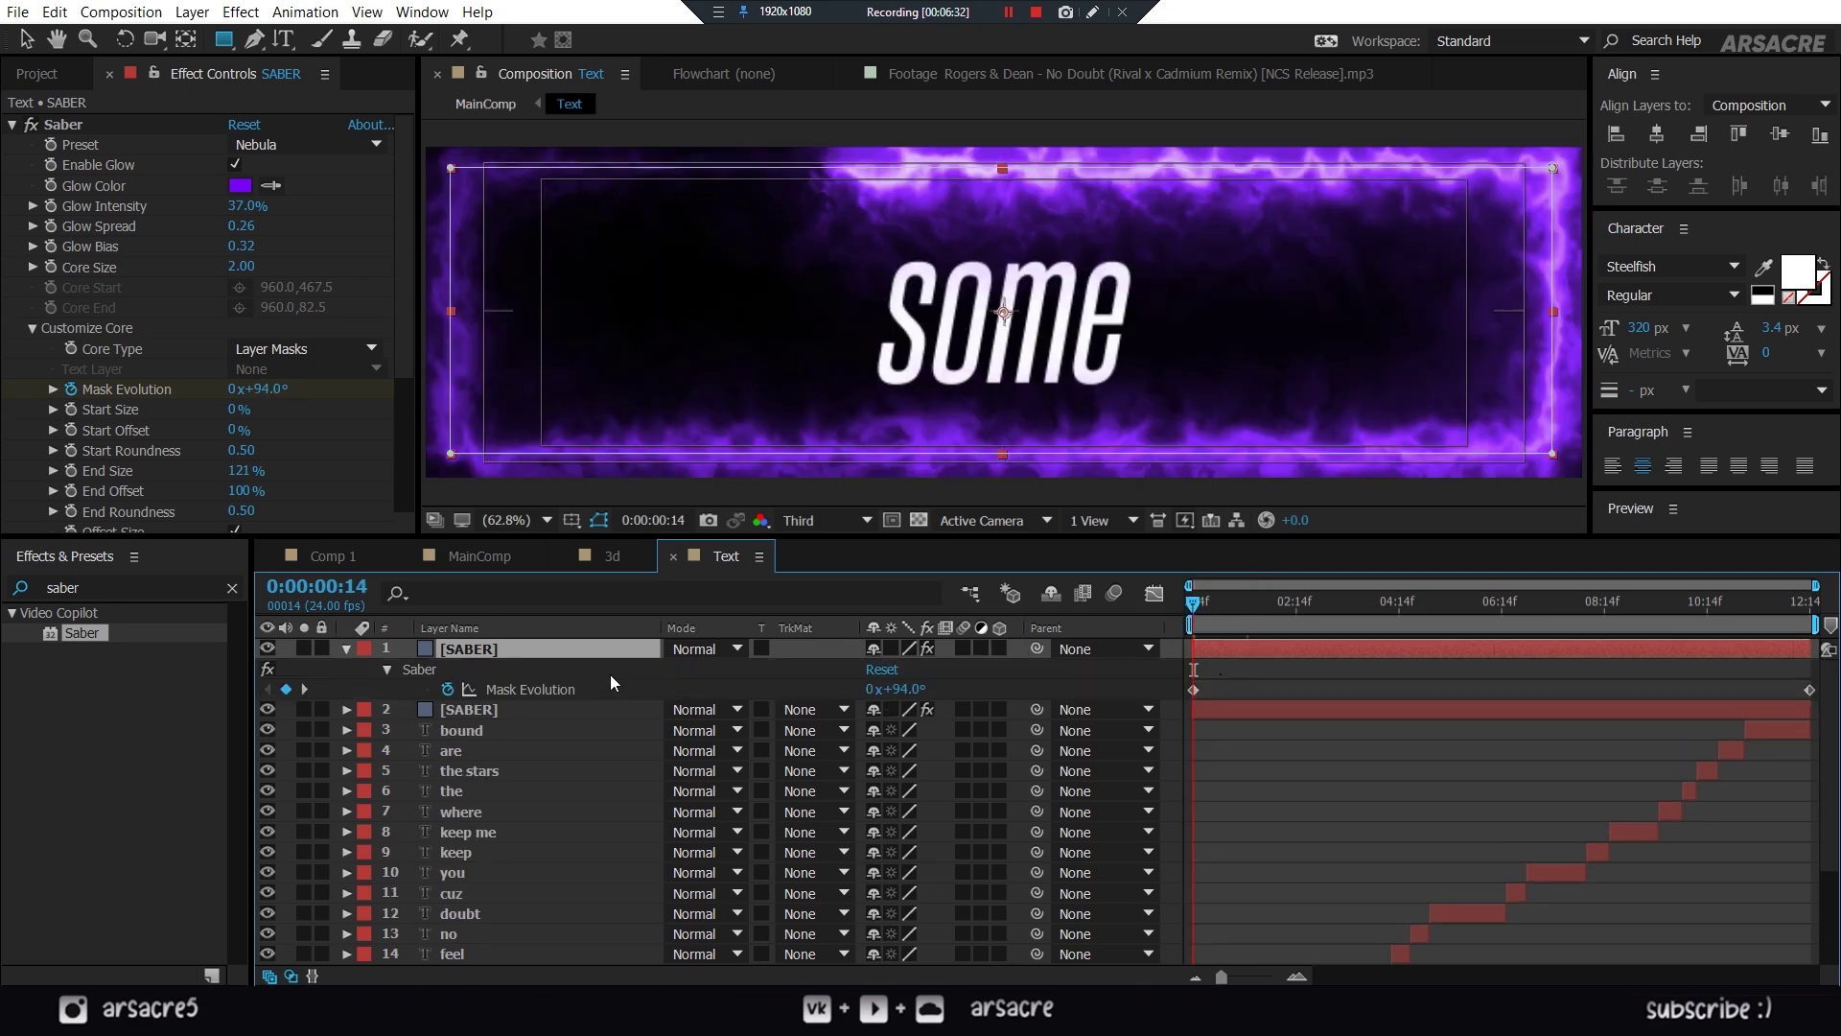
{"action": "left_click", "coordinate": [566, 688]}
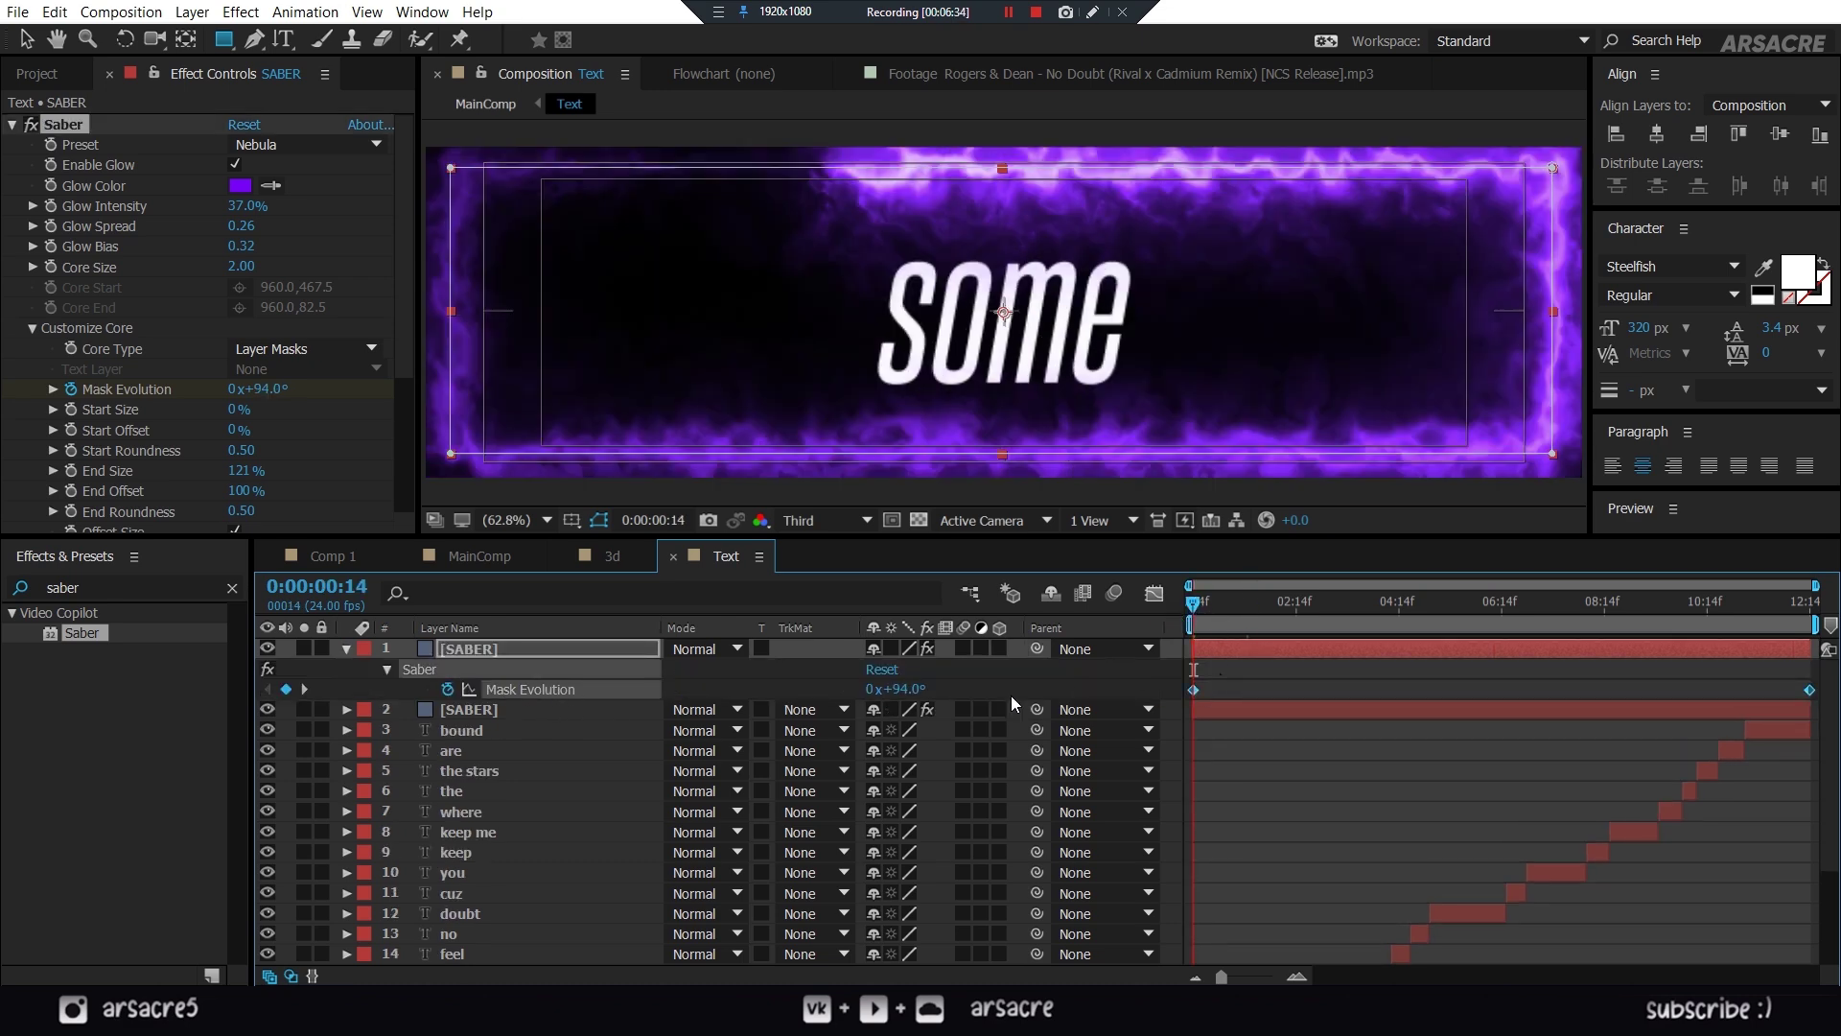
{"action": "left_click_drag", "start_coordinate": [1252, 676], "coordinate": [1186, 698]}
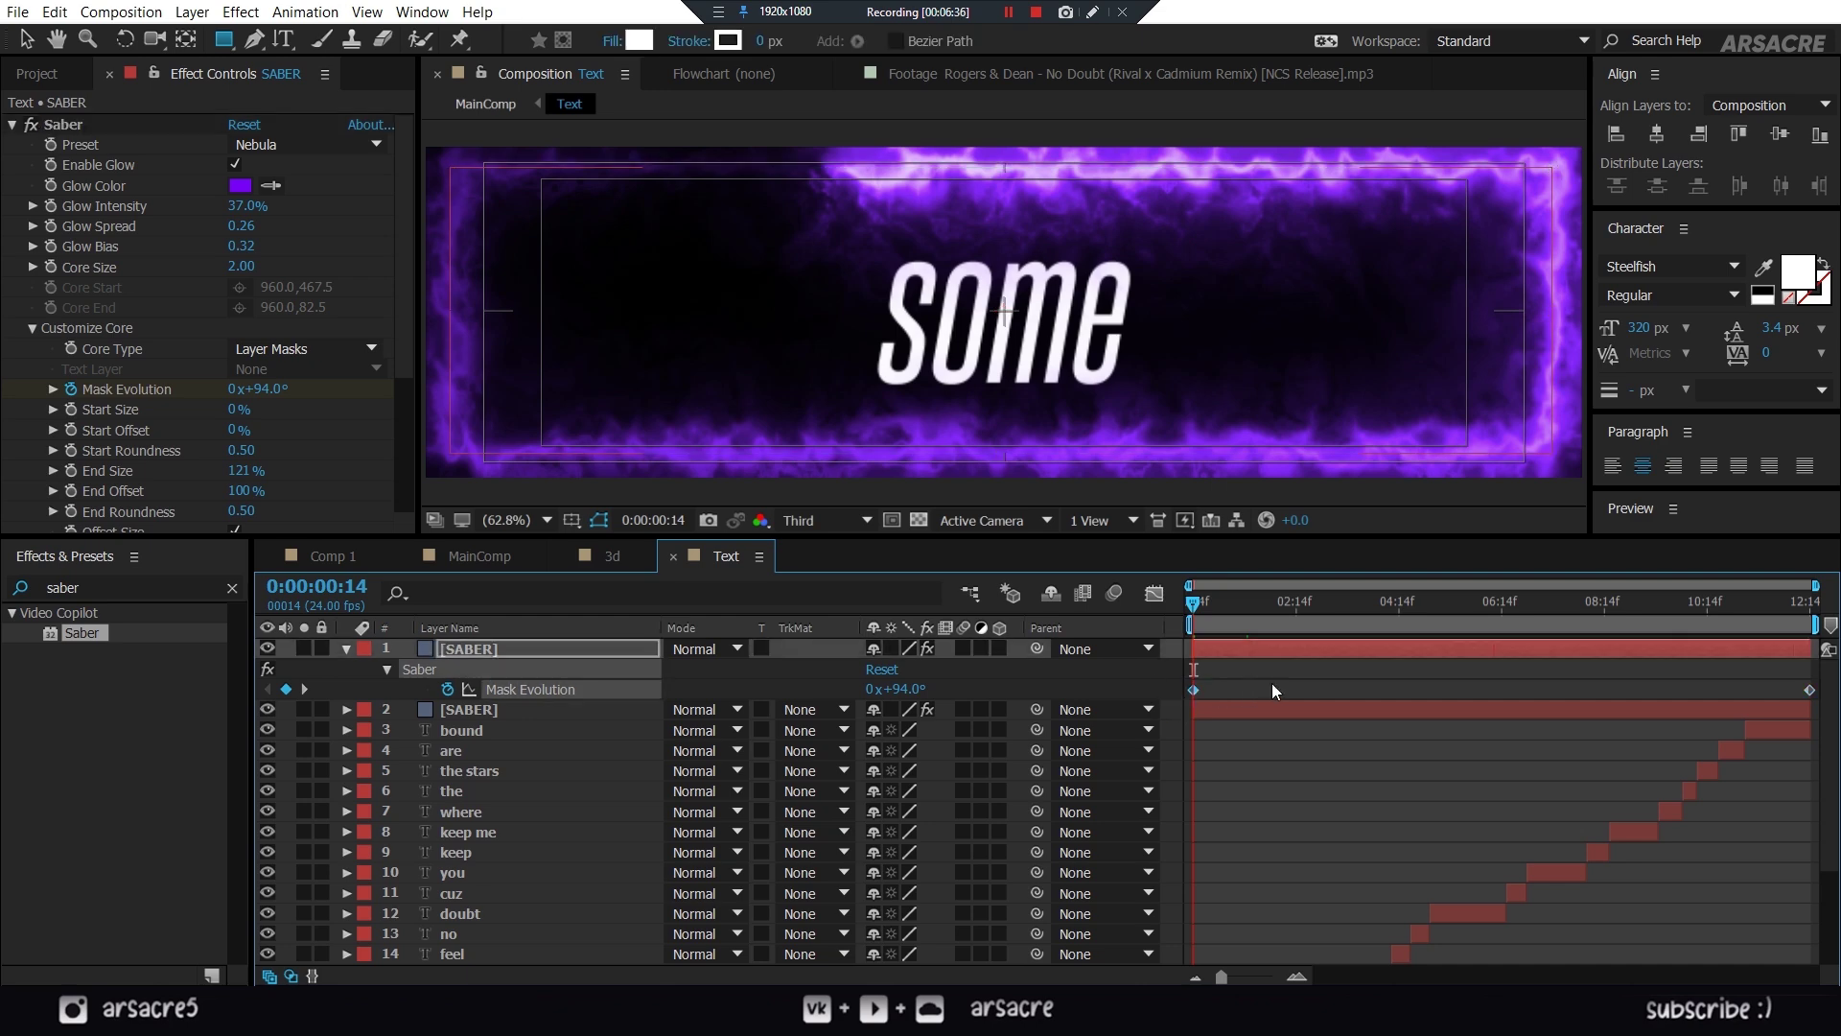
{"action": "right_click", "coordinate": [1808, 700]}
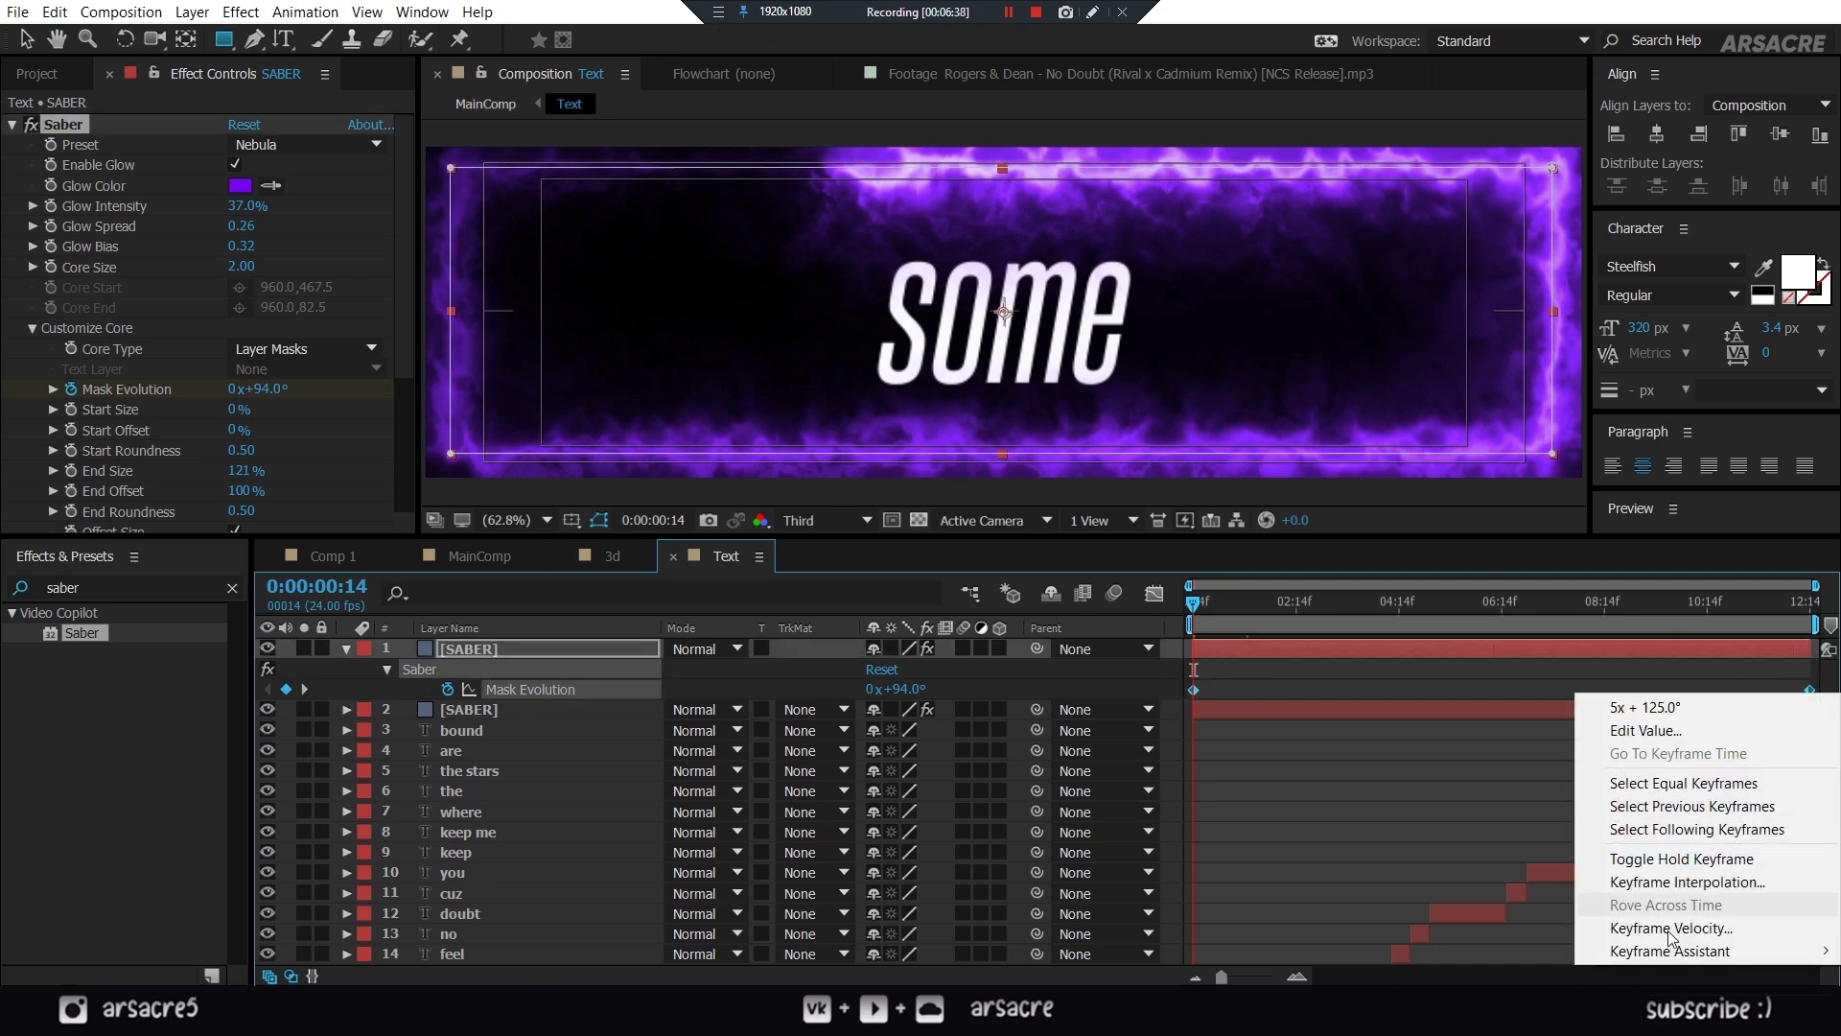
{"action": "mouse_move", "coordinate": [1674, 951]}
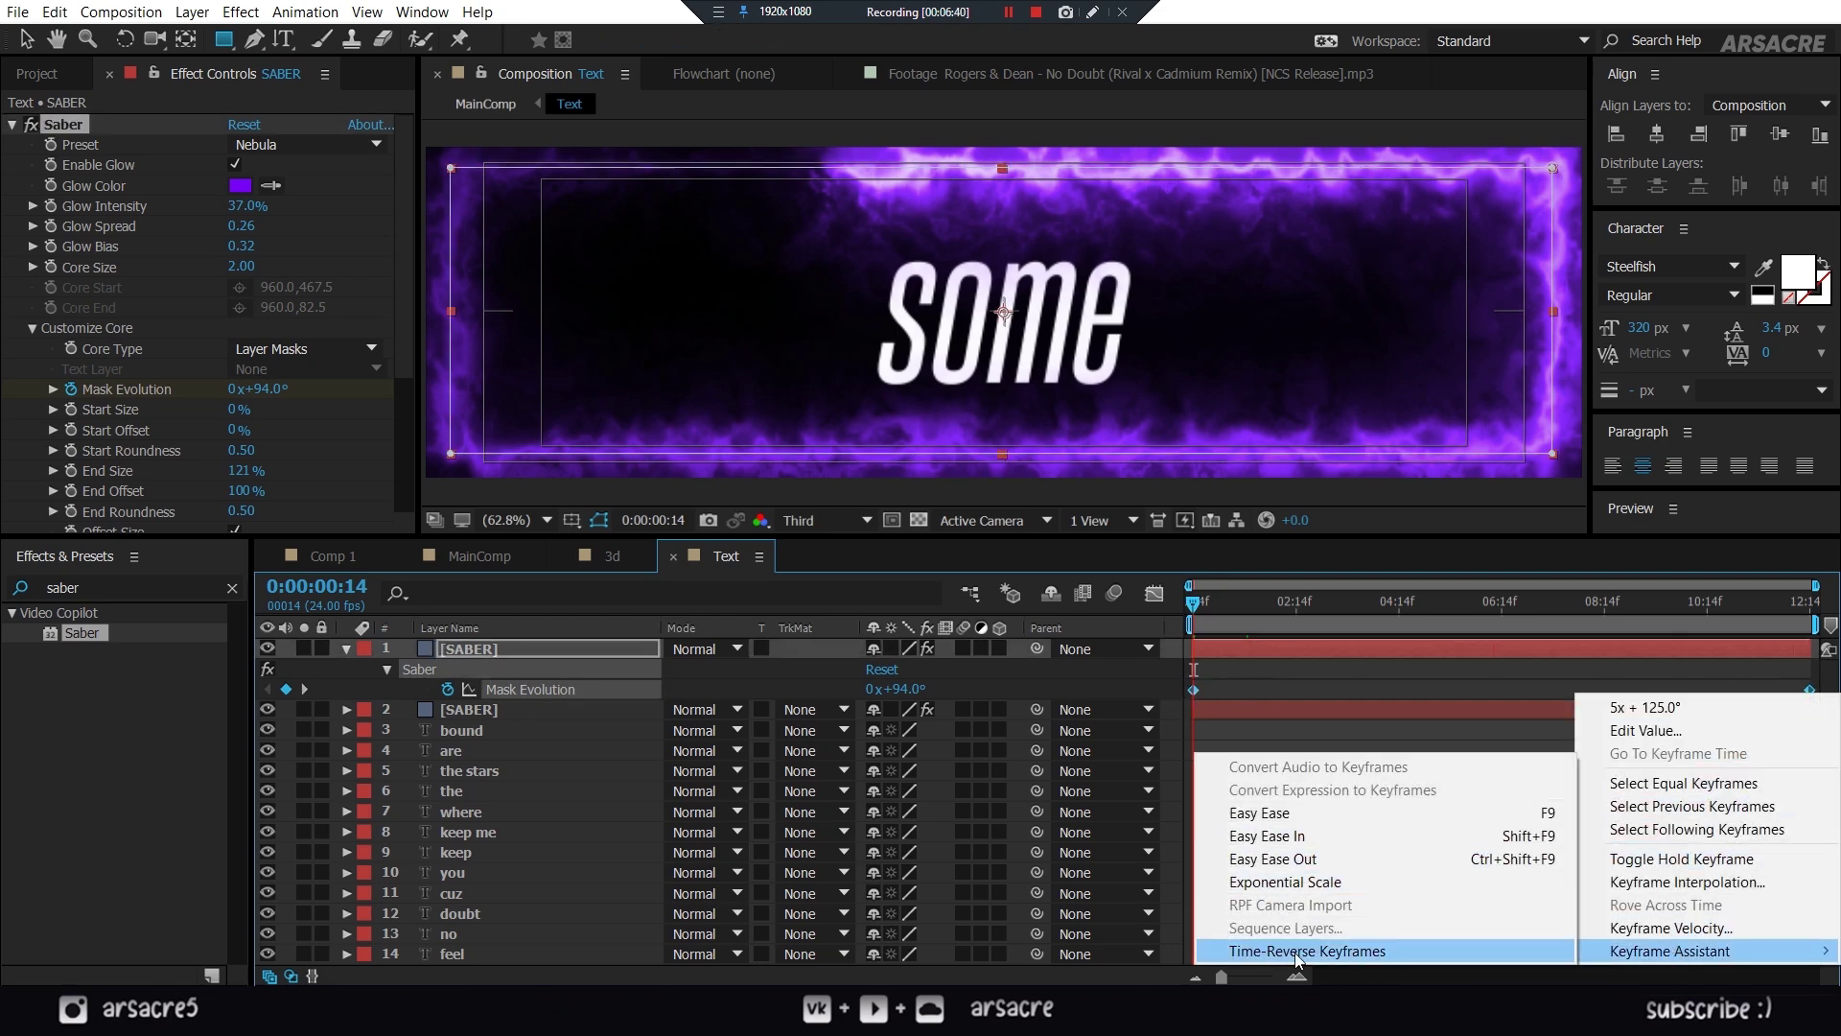
{"action": "left_click", "coordinate": [1257, 951]}
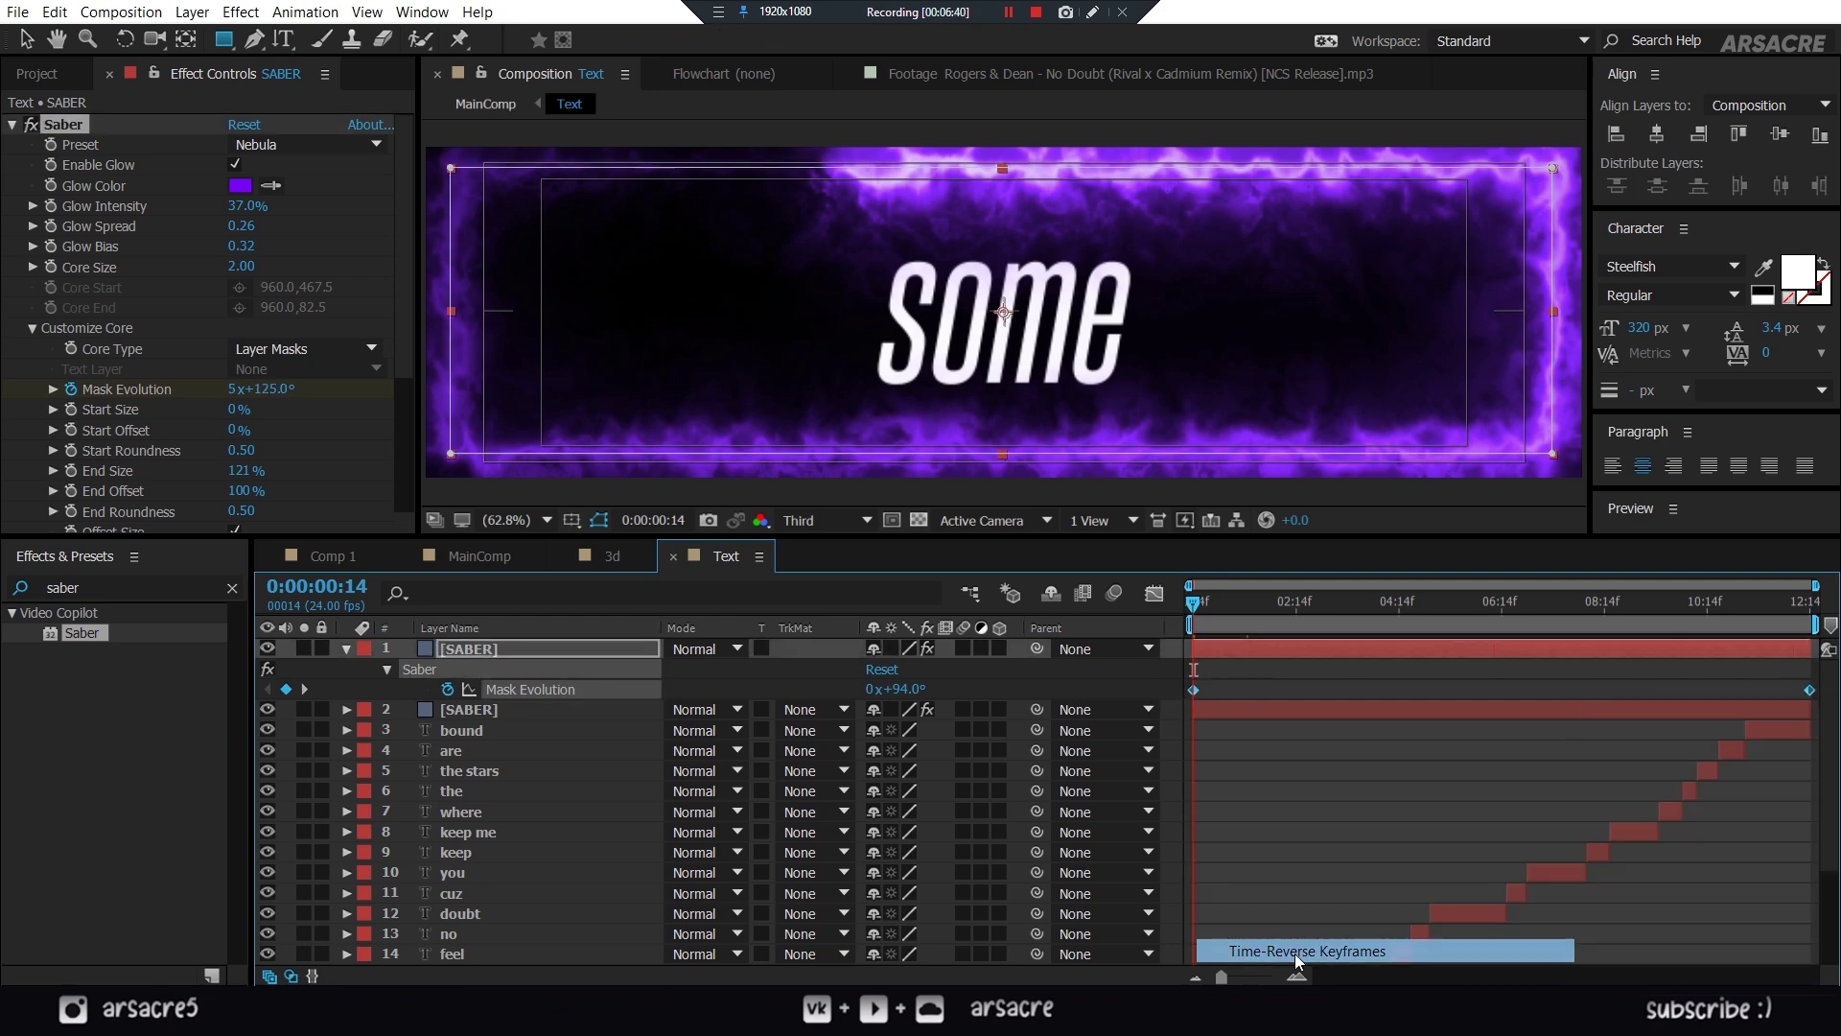
- Compare the Protocol and Simple Orange presets on the upper SABER layer, then settle on Replicant
{"action": "left_click", "coordinate": [280, 145]}
{"action": "left_click", "coordinate": [362, 772]}
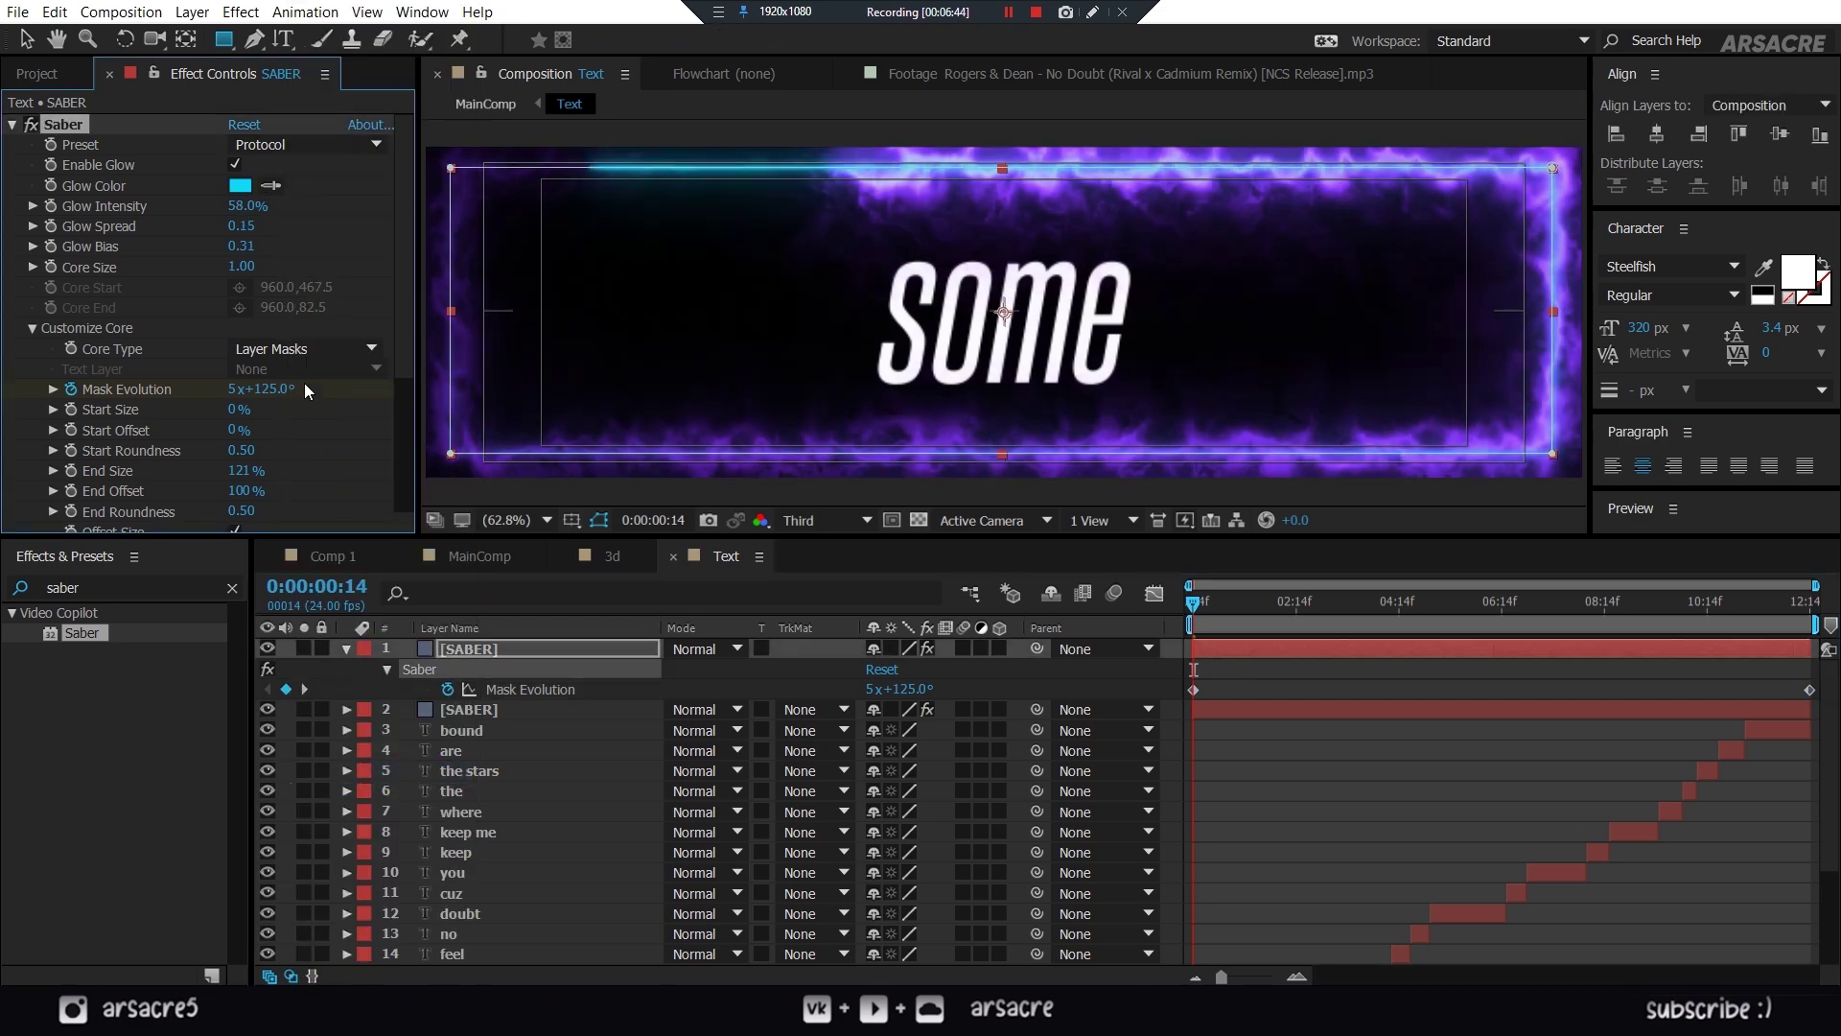
{"action": "left_click", "coordinate": [258, 144]}
{"action": "left_click", "coordinate": [371, 864]}
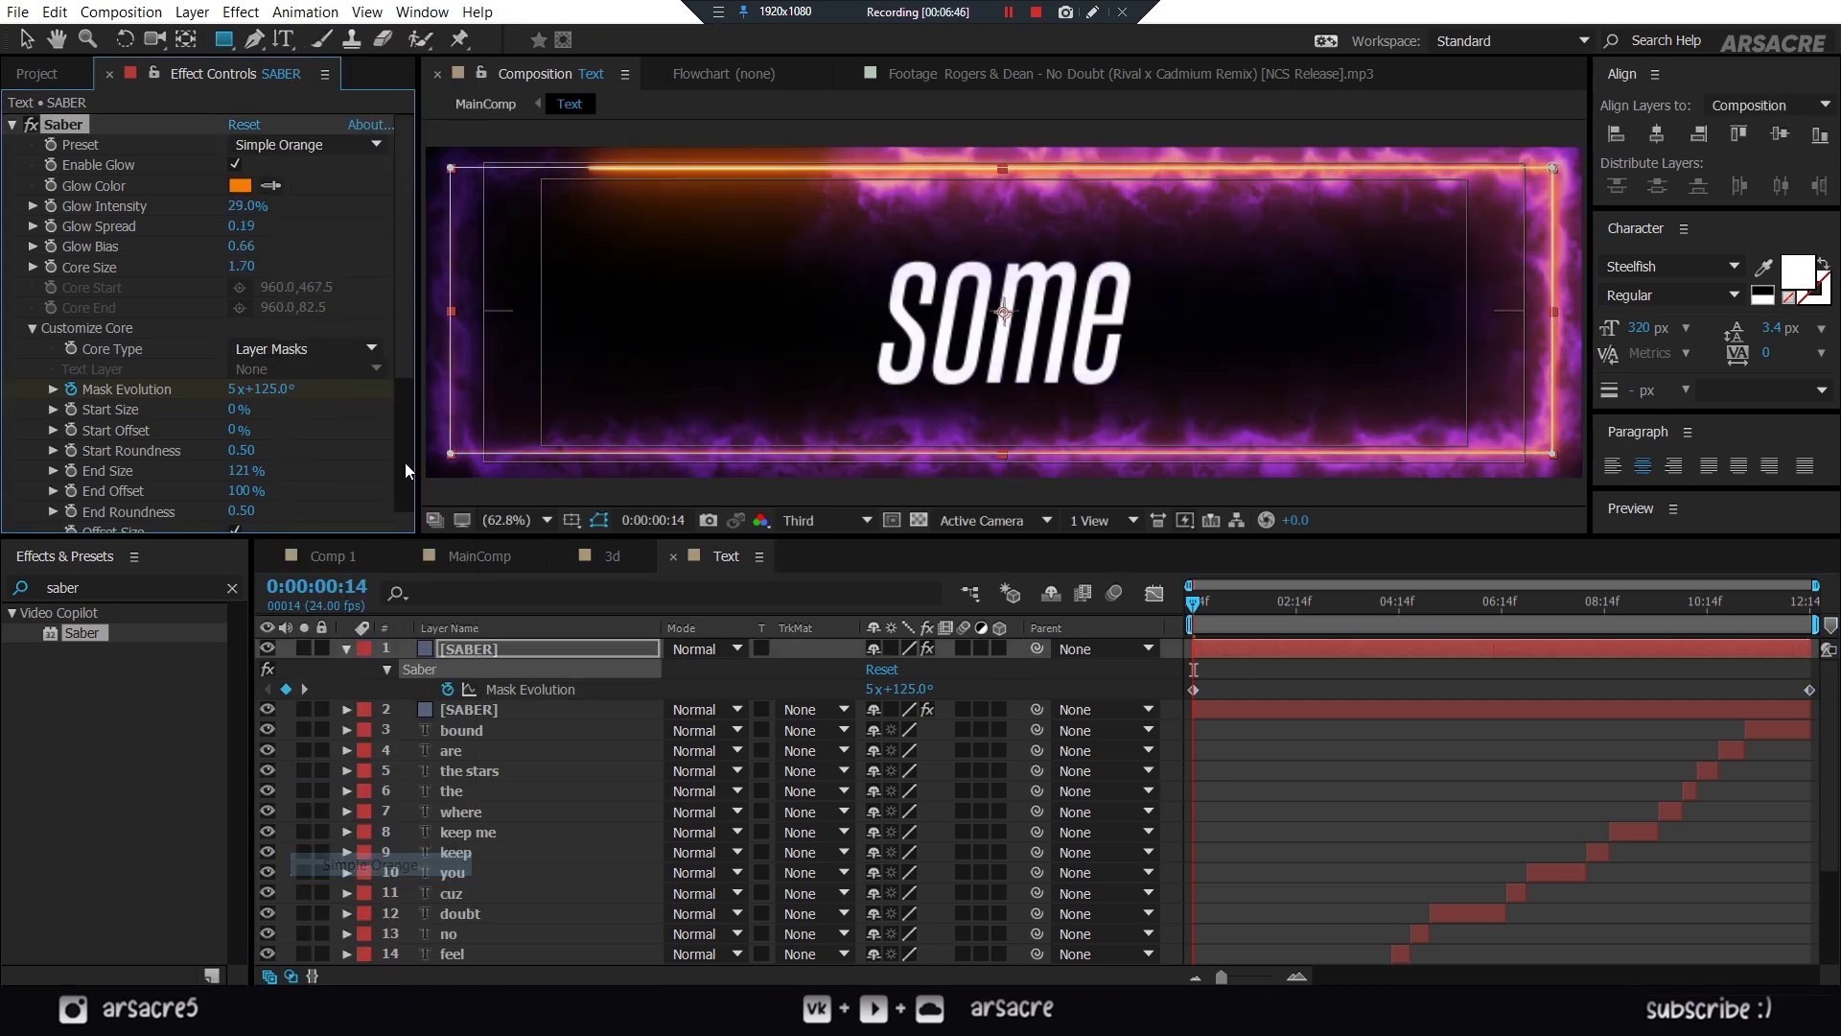
{"action": "left_click", "coordinate": [328, 146]}
{"action": "left_click", "coordinate": [355, 841]}
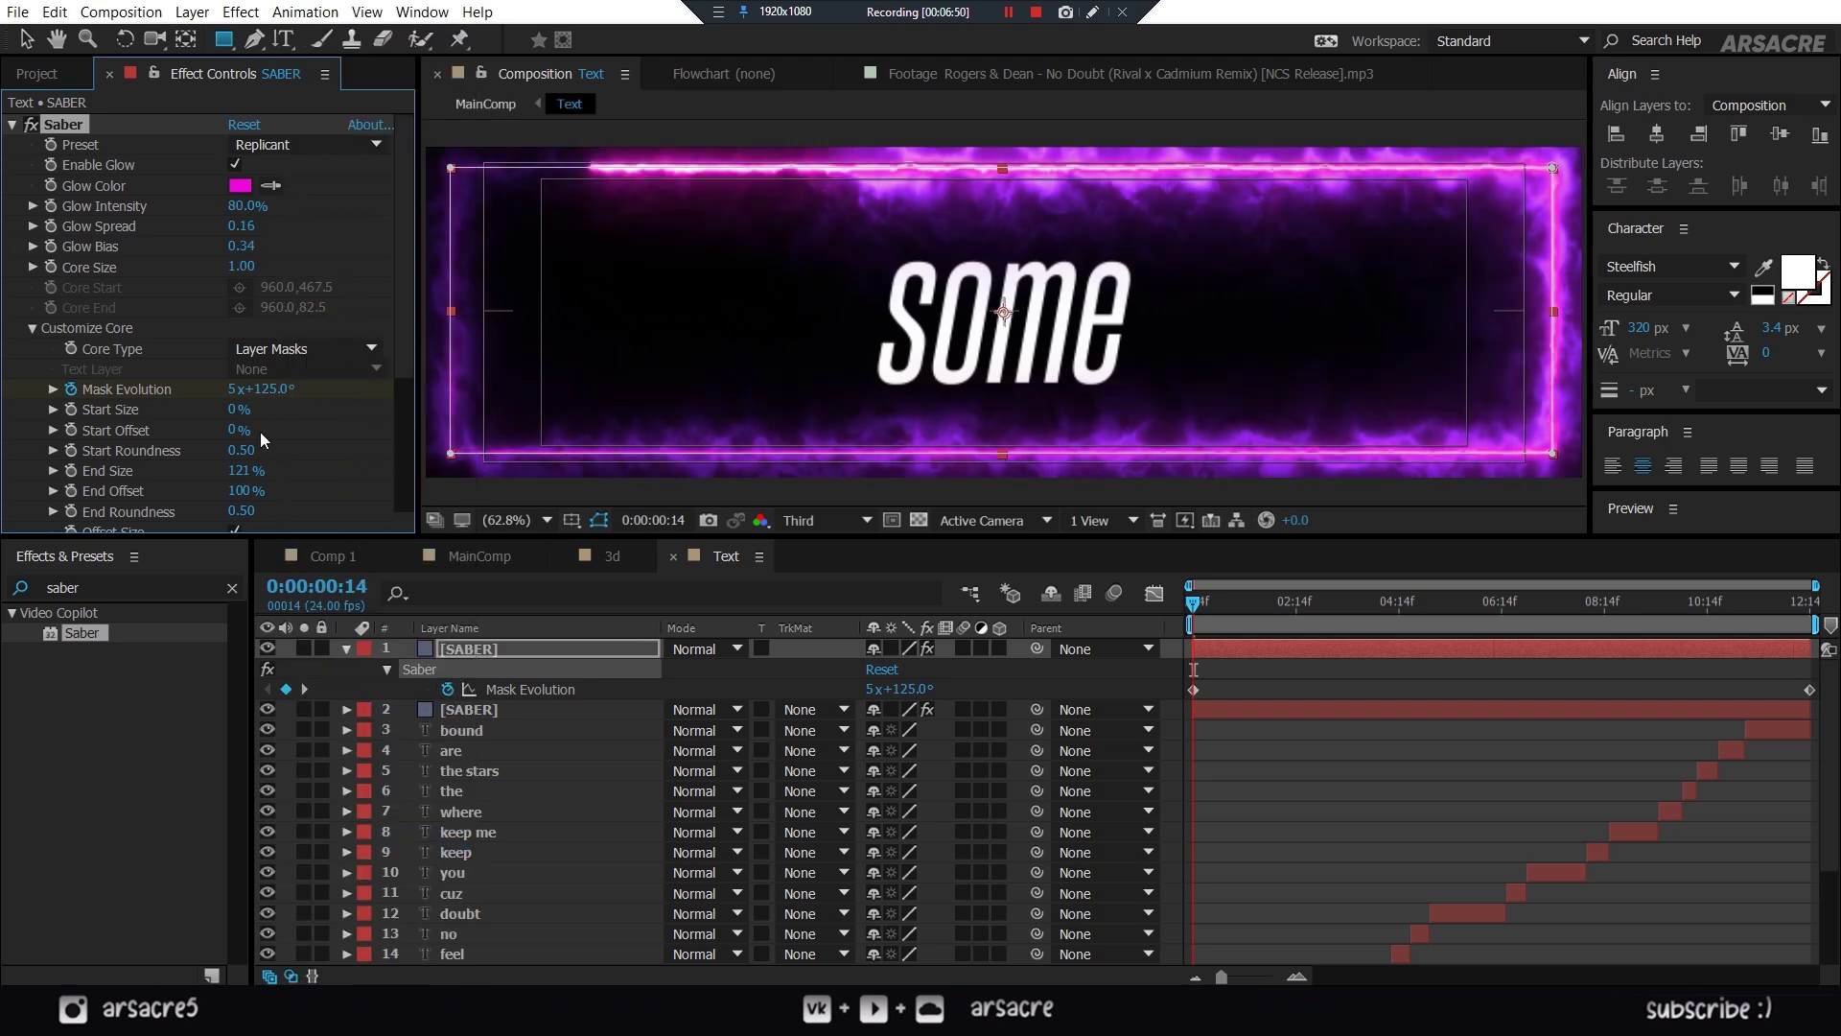
- Set the upper SABER layer's Start Size to 115% and End Size to 0%, and play back the animation
{"action": "left_click_drag", "start_coordinate": [264, 409], "coordinate": [373, 415]}
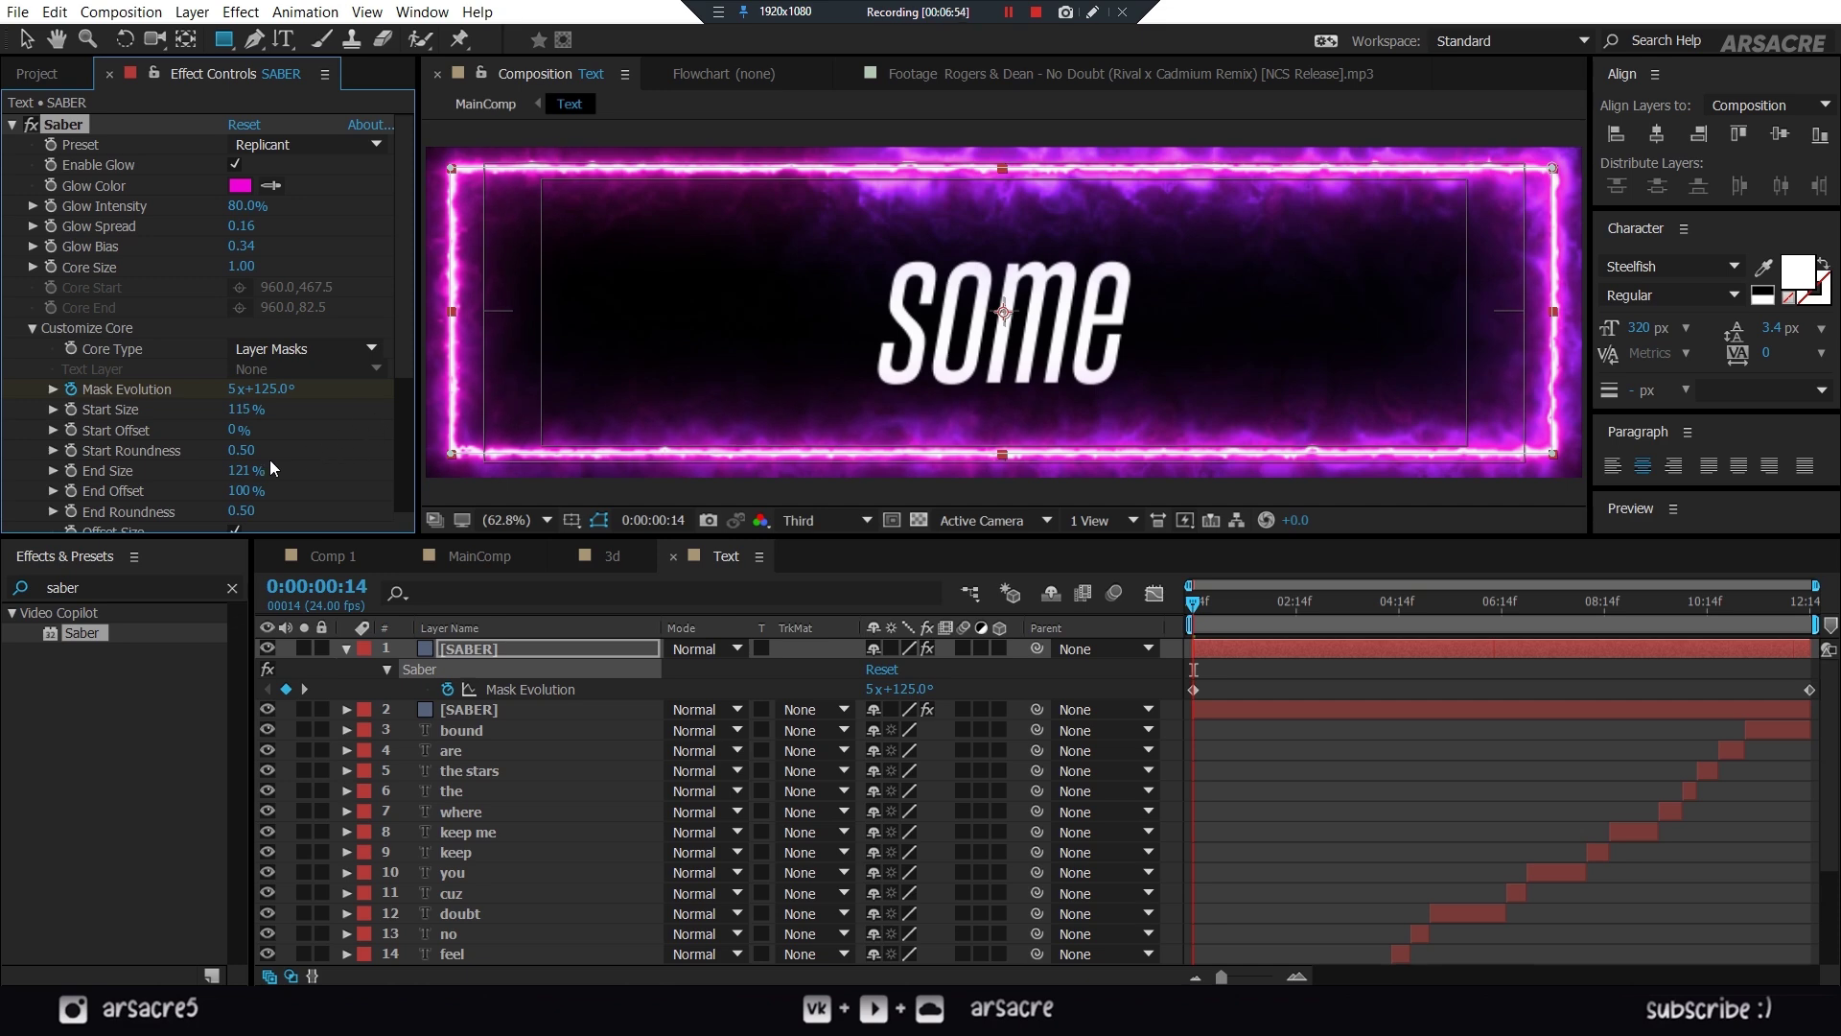
{"action": "left_click_drag", "start_coordinate": [238, 472], "coordinate": [48, 511]}
{"action": "key", "text": "space"}
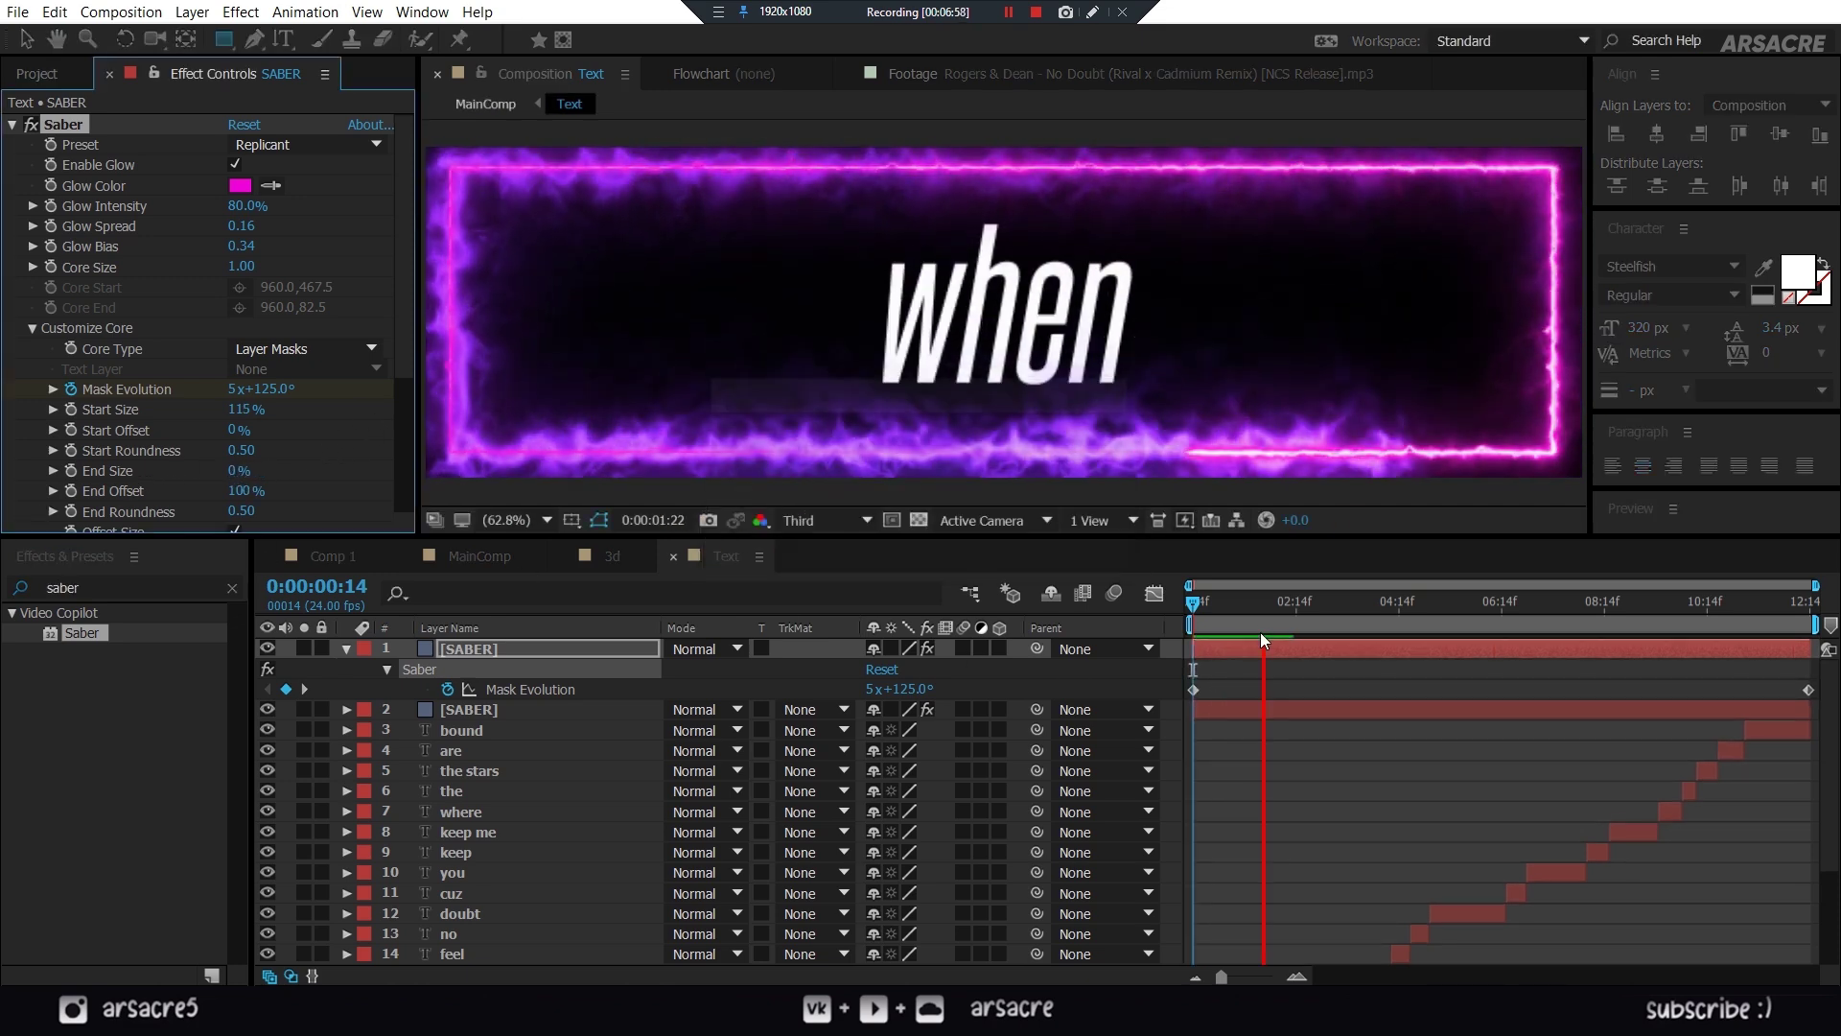
{"action": "left_click", "coordinate": [1237, 708]}
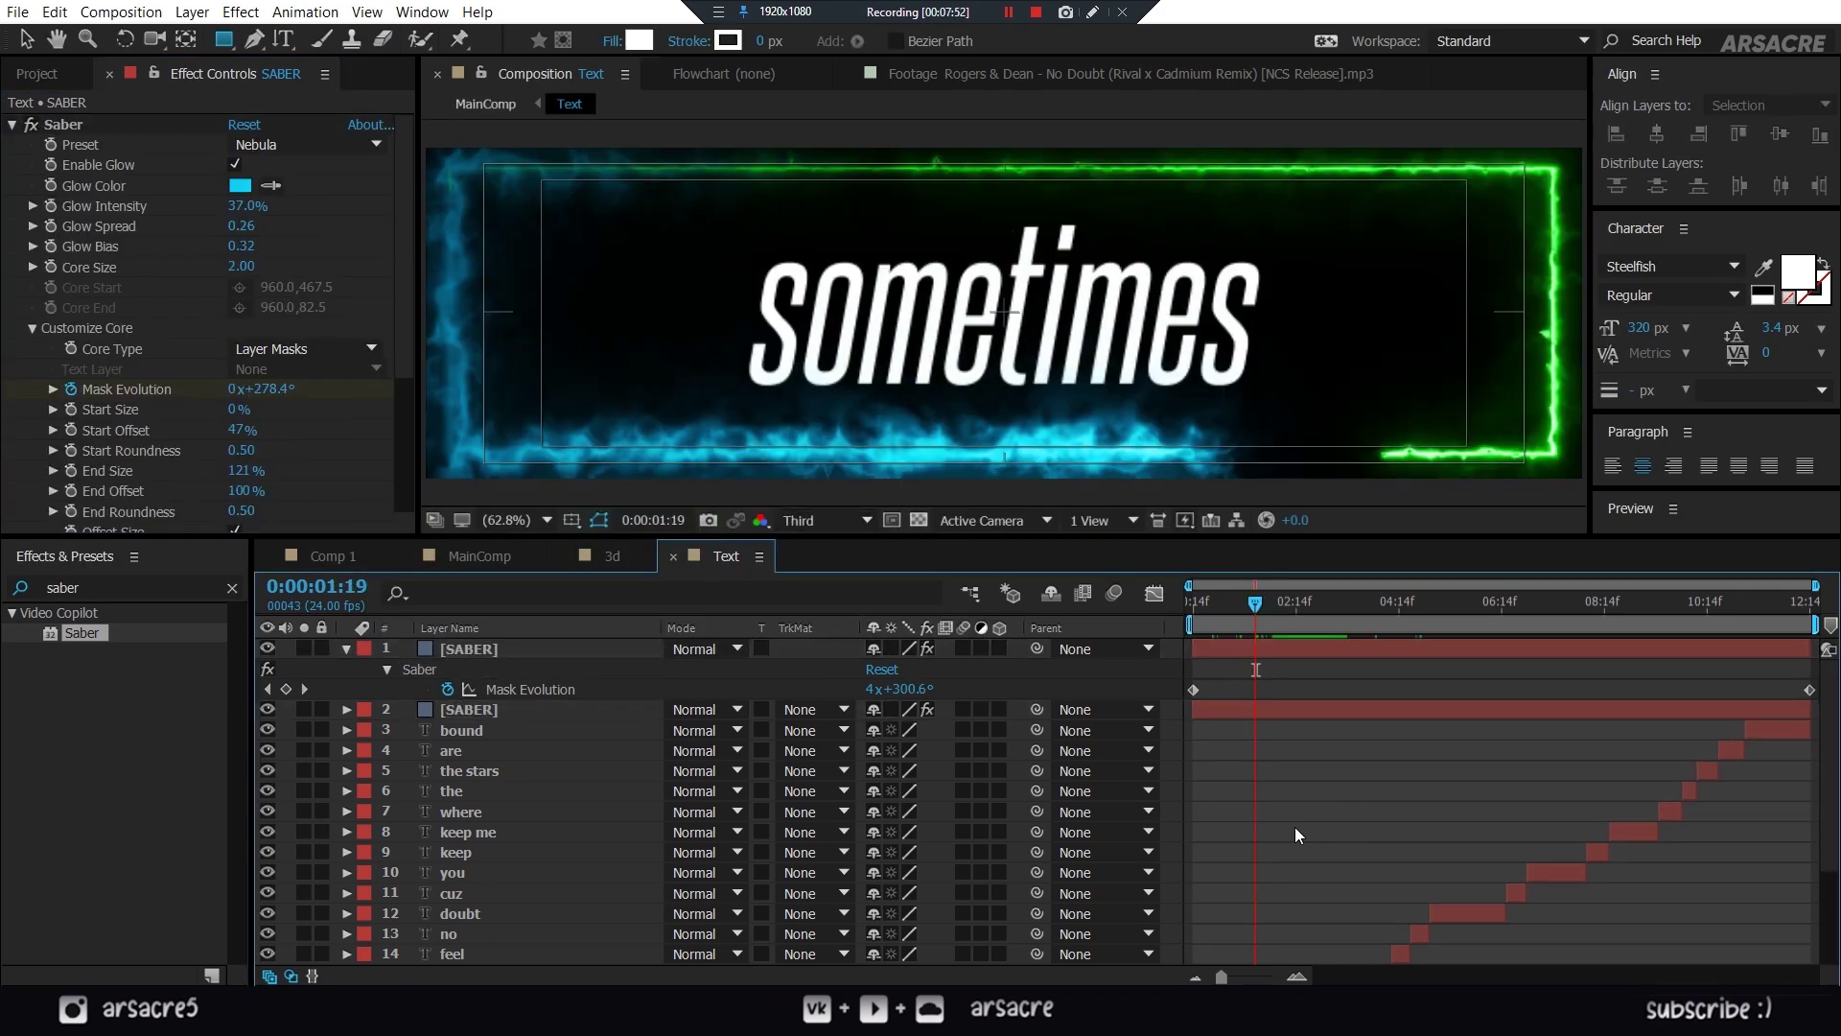
- Create a black 1920 x 550 px solid named "BG" and move it beneath all the text layers
{"action": "right_click", "coordinate": [1295, 828]}
{"action": "mouse_move", "coordinate": [1413, 765]}
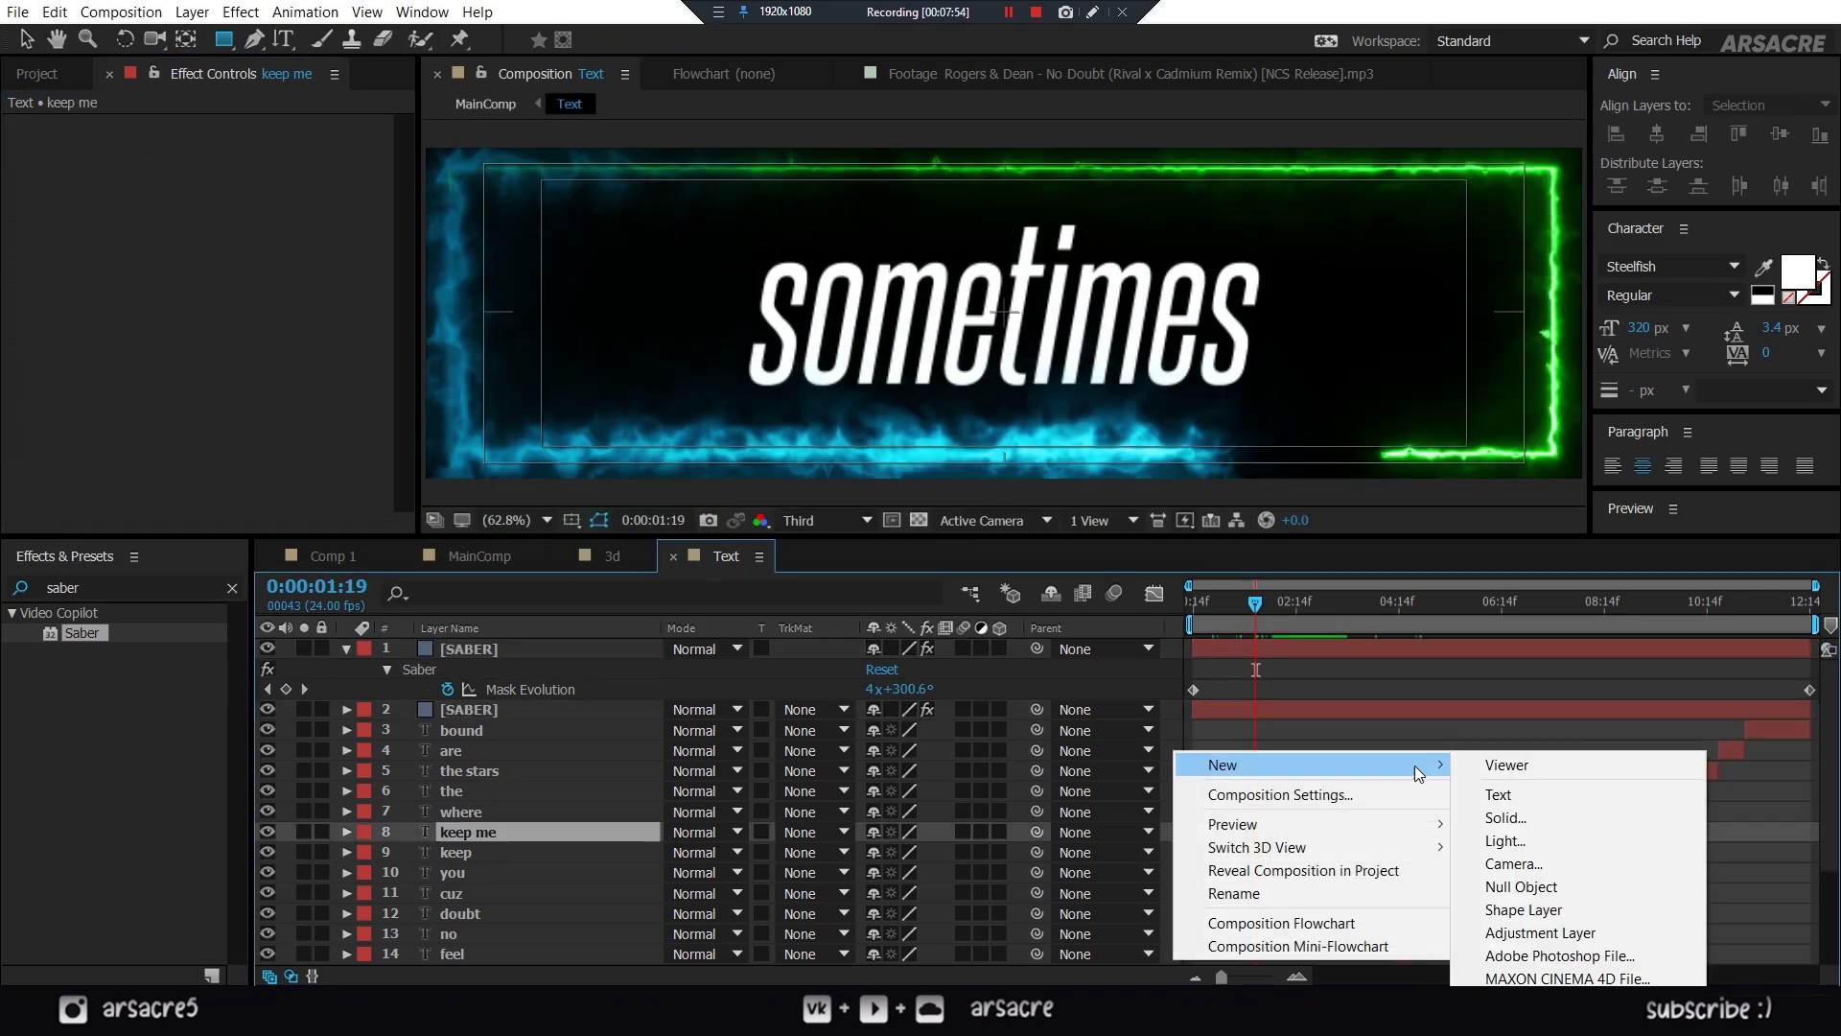
{"action": "left_click", "coordinate": [1549, 818]}
{"action": "type", "text": "BG"}
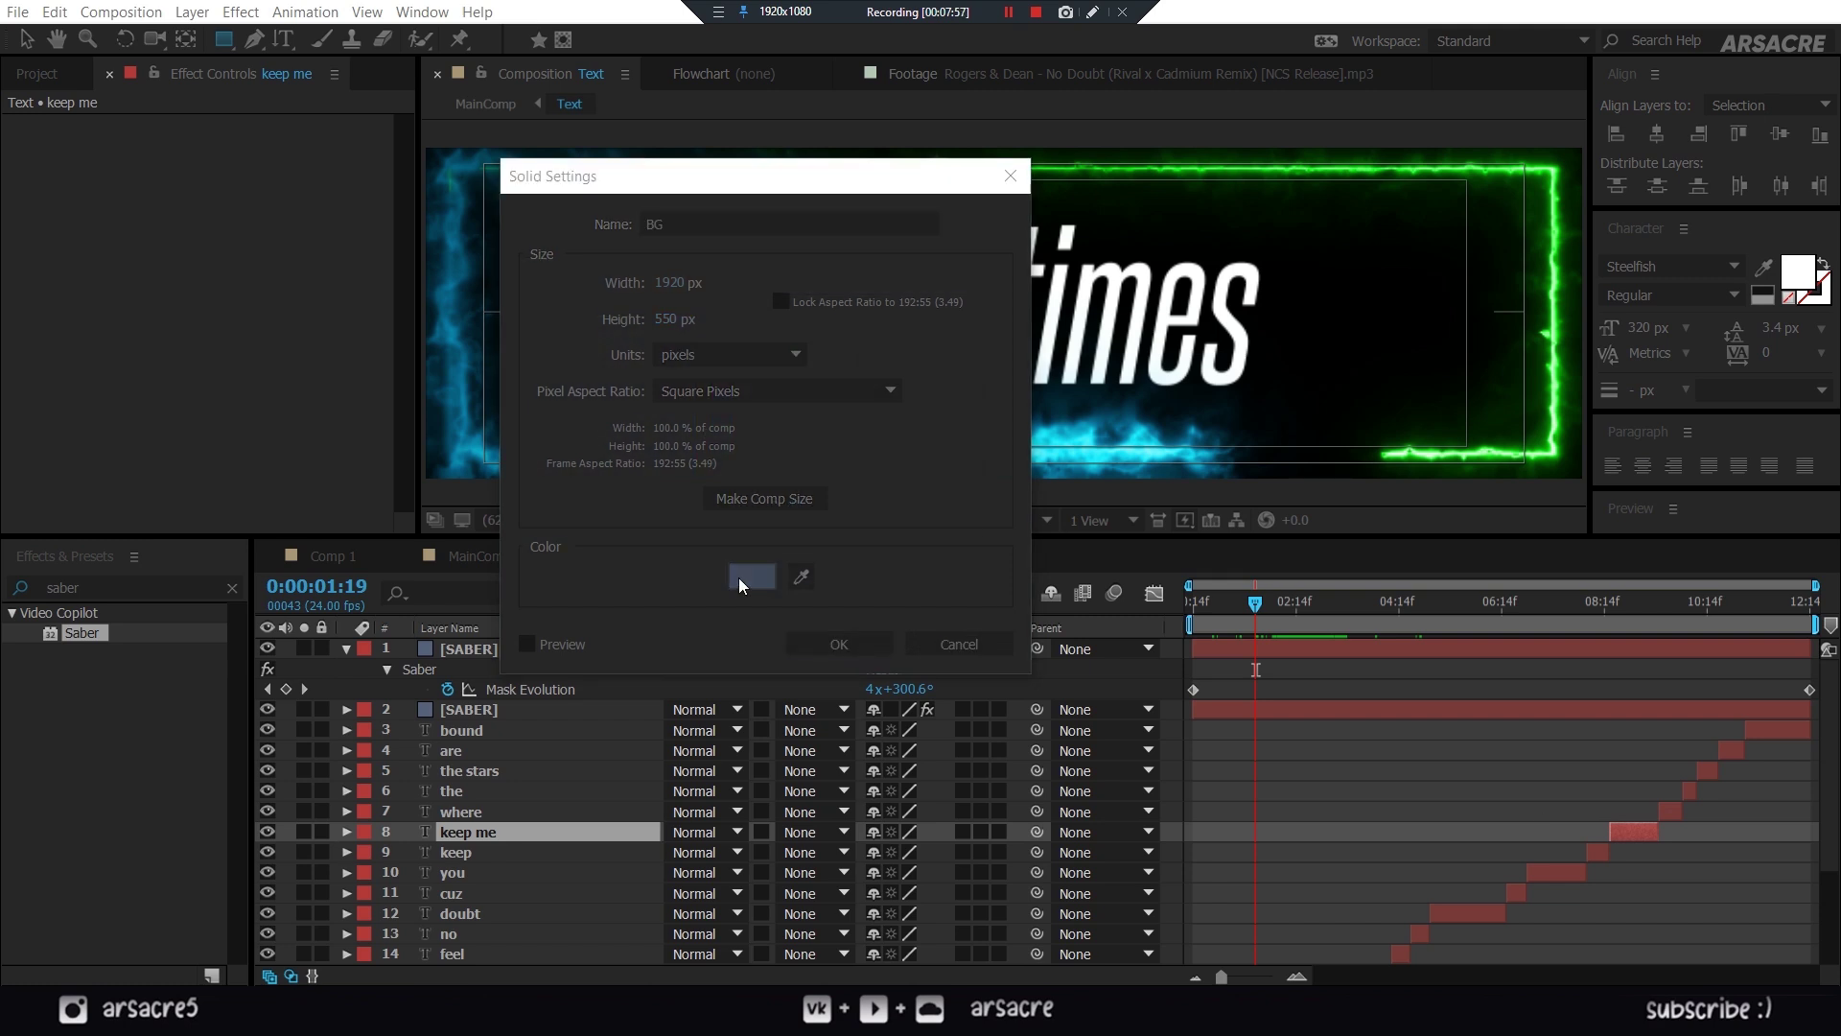
{"action": "left_click", "coordinate": [738, 577]}
{"action": "left_click", "coordinate": [451, 600]}
{"action": "left_click", "coordinate": [896, 325]}
{"action": "left_click", "coordinate": [811, 642]}
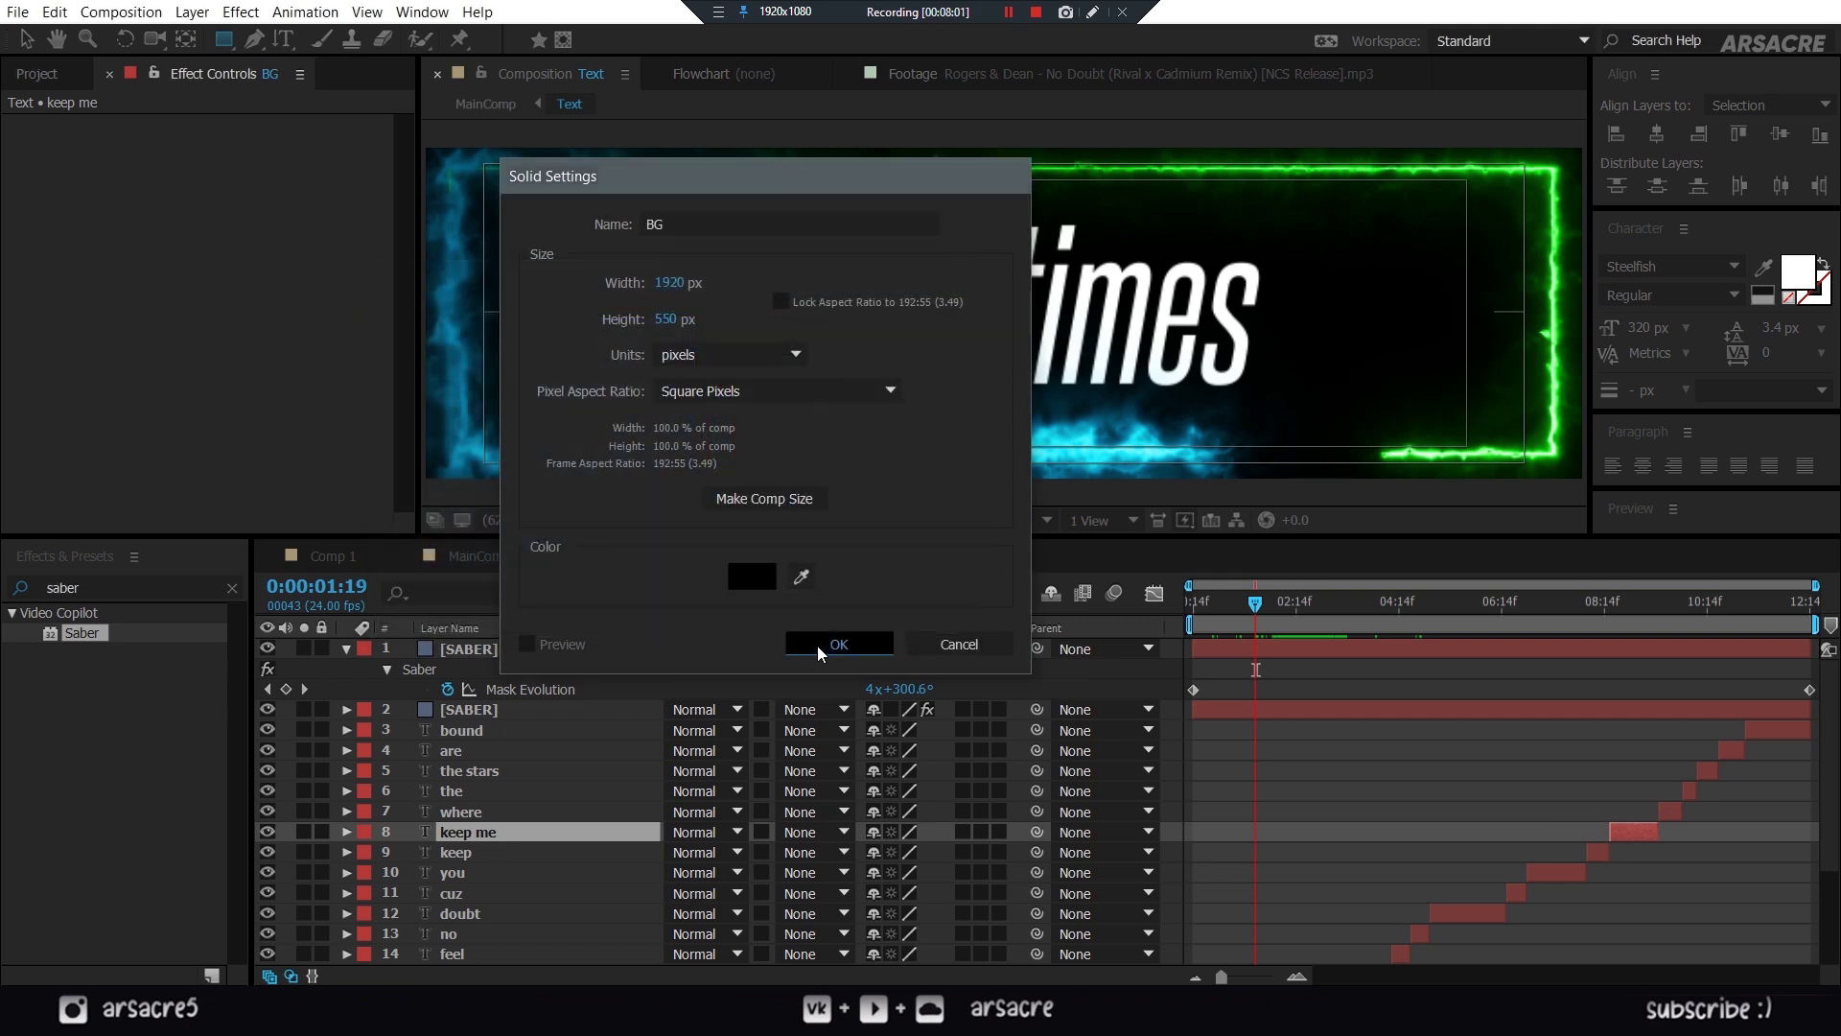
{"action": "left_click_drag", "start_coordinate": [469, 849], "coordinate": [464, 961]}
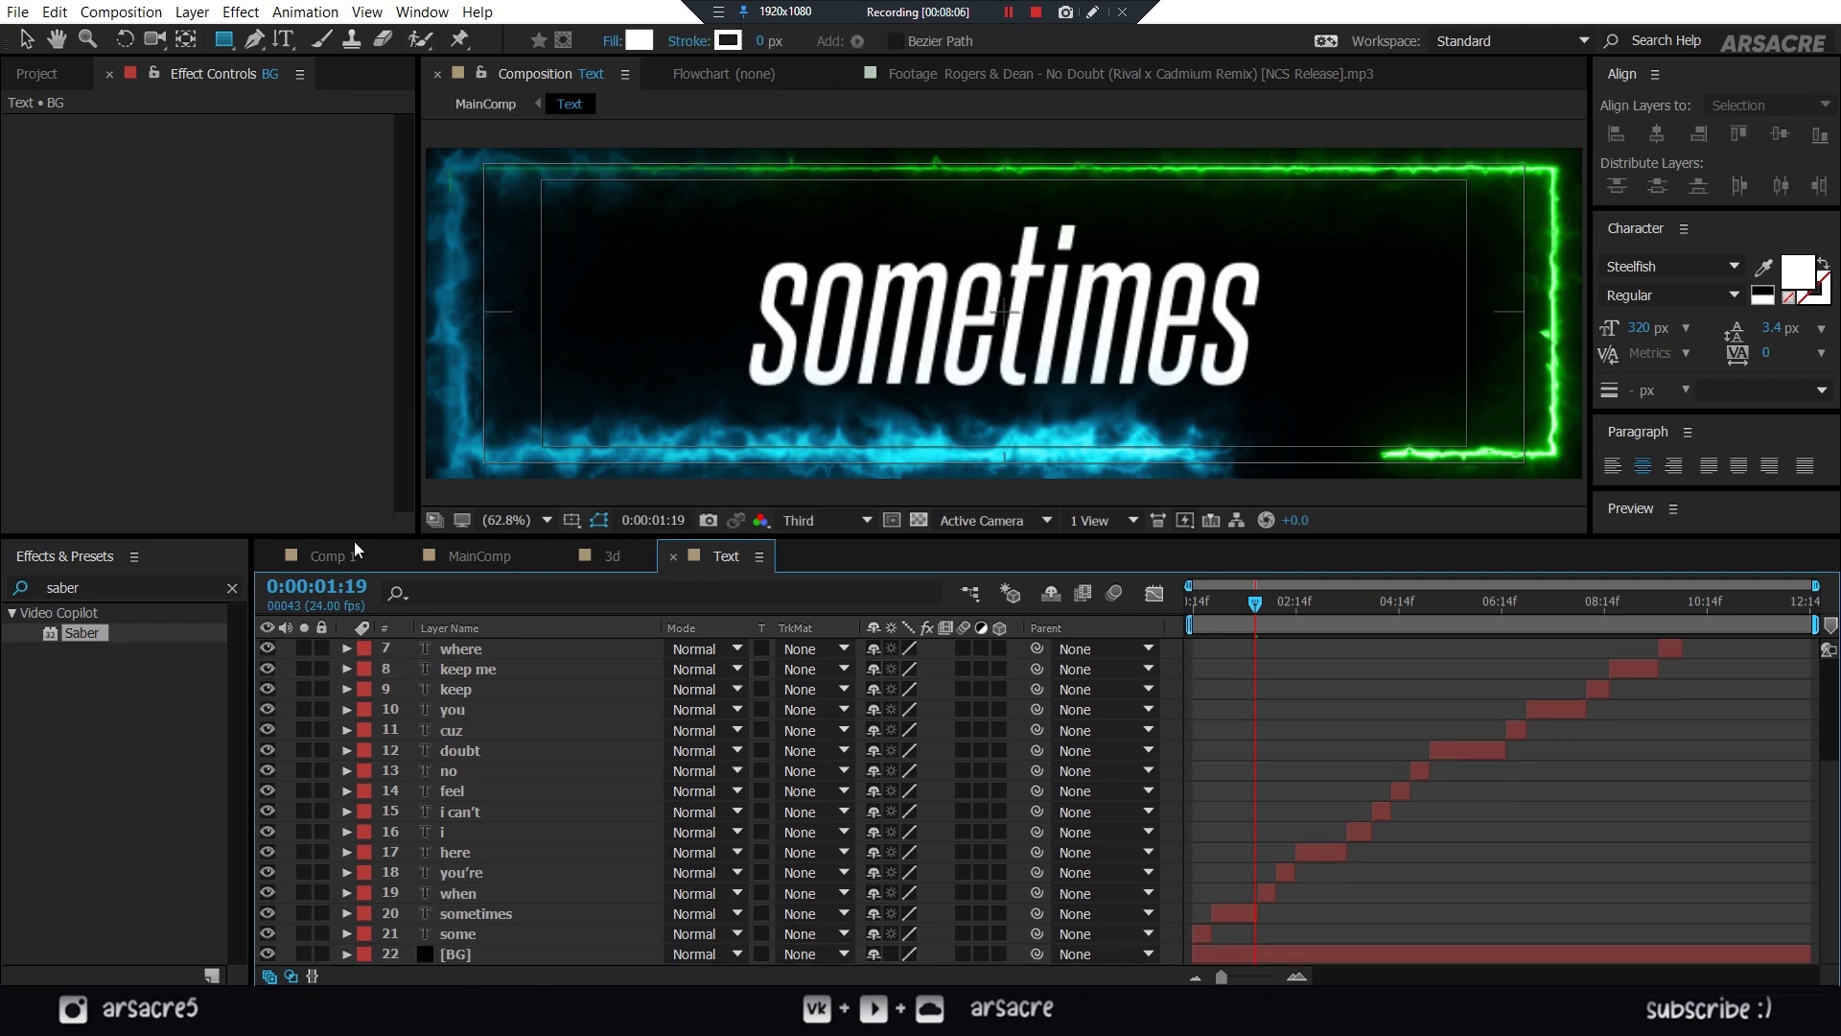
- Scale the Text layer in MainComp to 68%, enlarge the composition preview area and save the project
{"action": "left_click", "coordinate": [480, 556]}
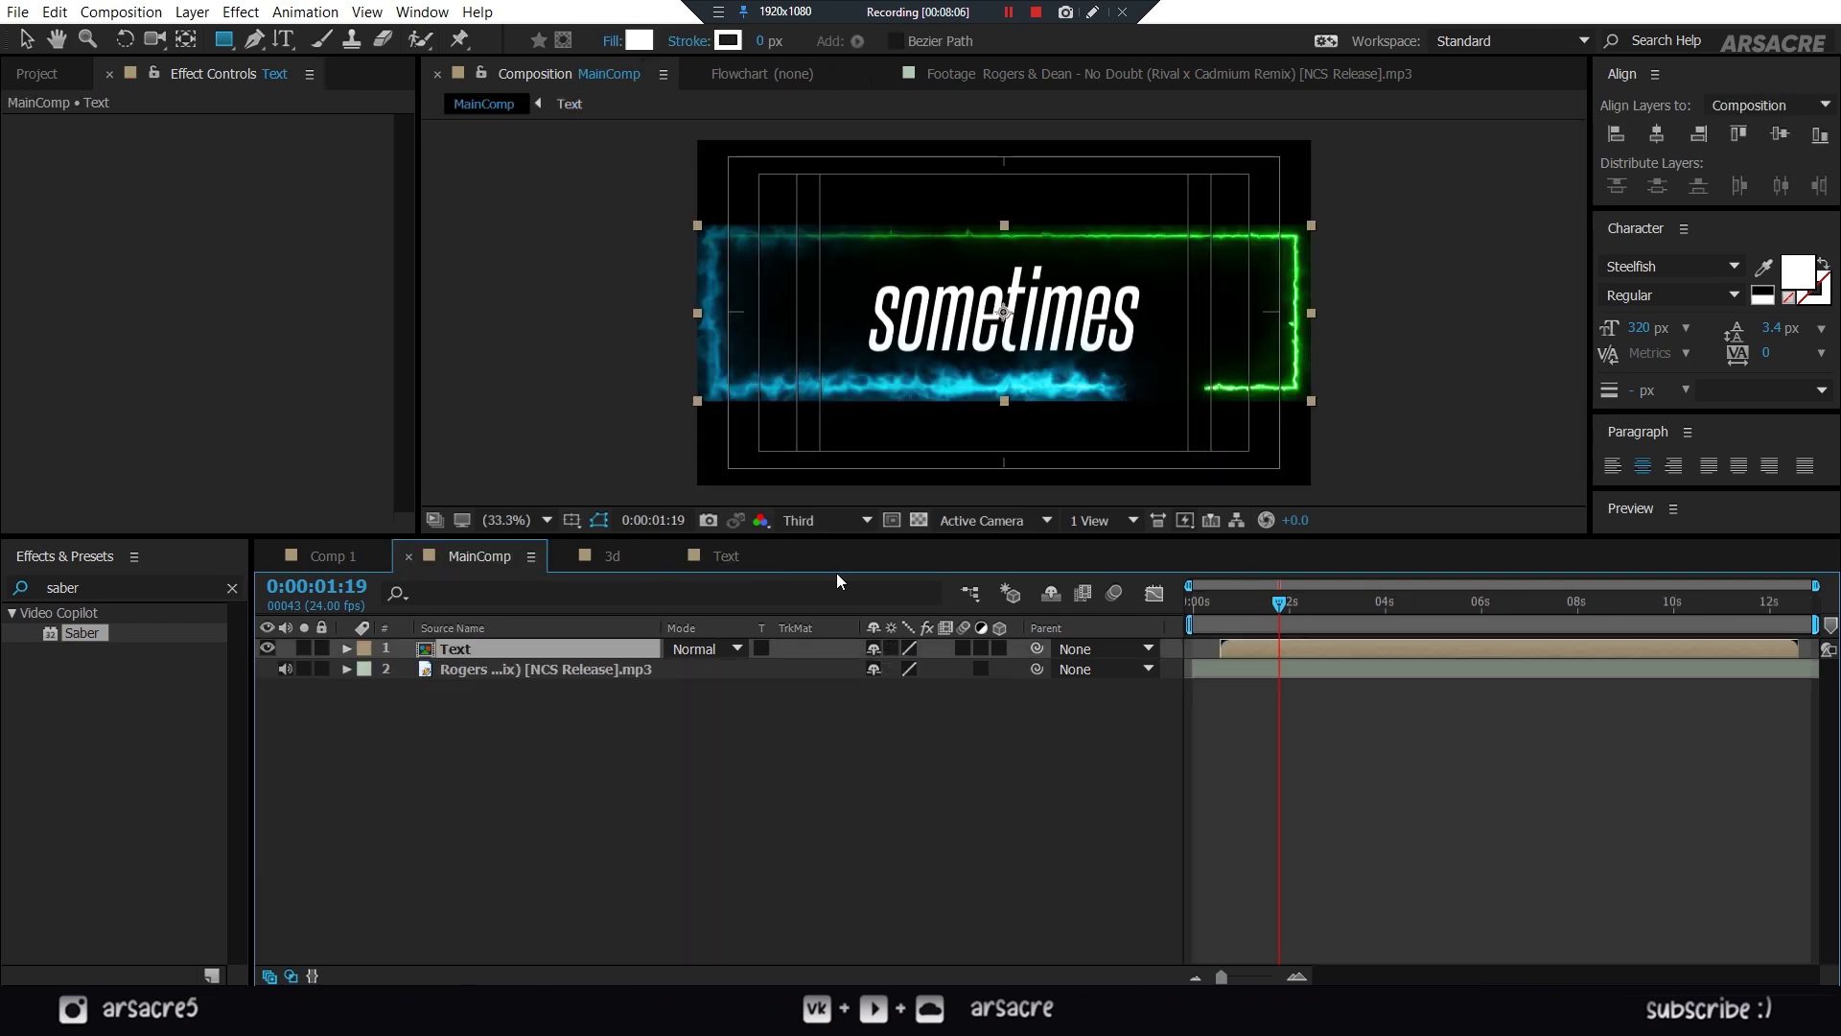
{"action": "left_click", "coordinate": [919, 519]}
{"action": "left_click", "coordinate": [919, 520]}
{"action": "key", "text": "s"}
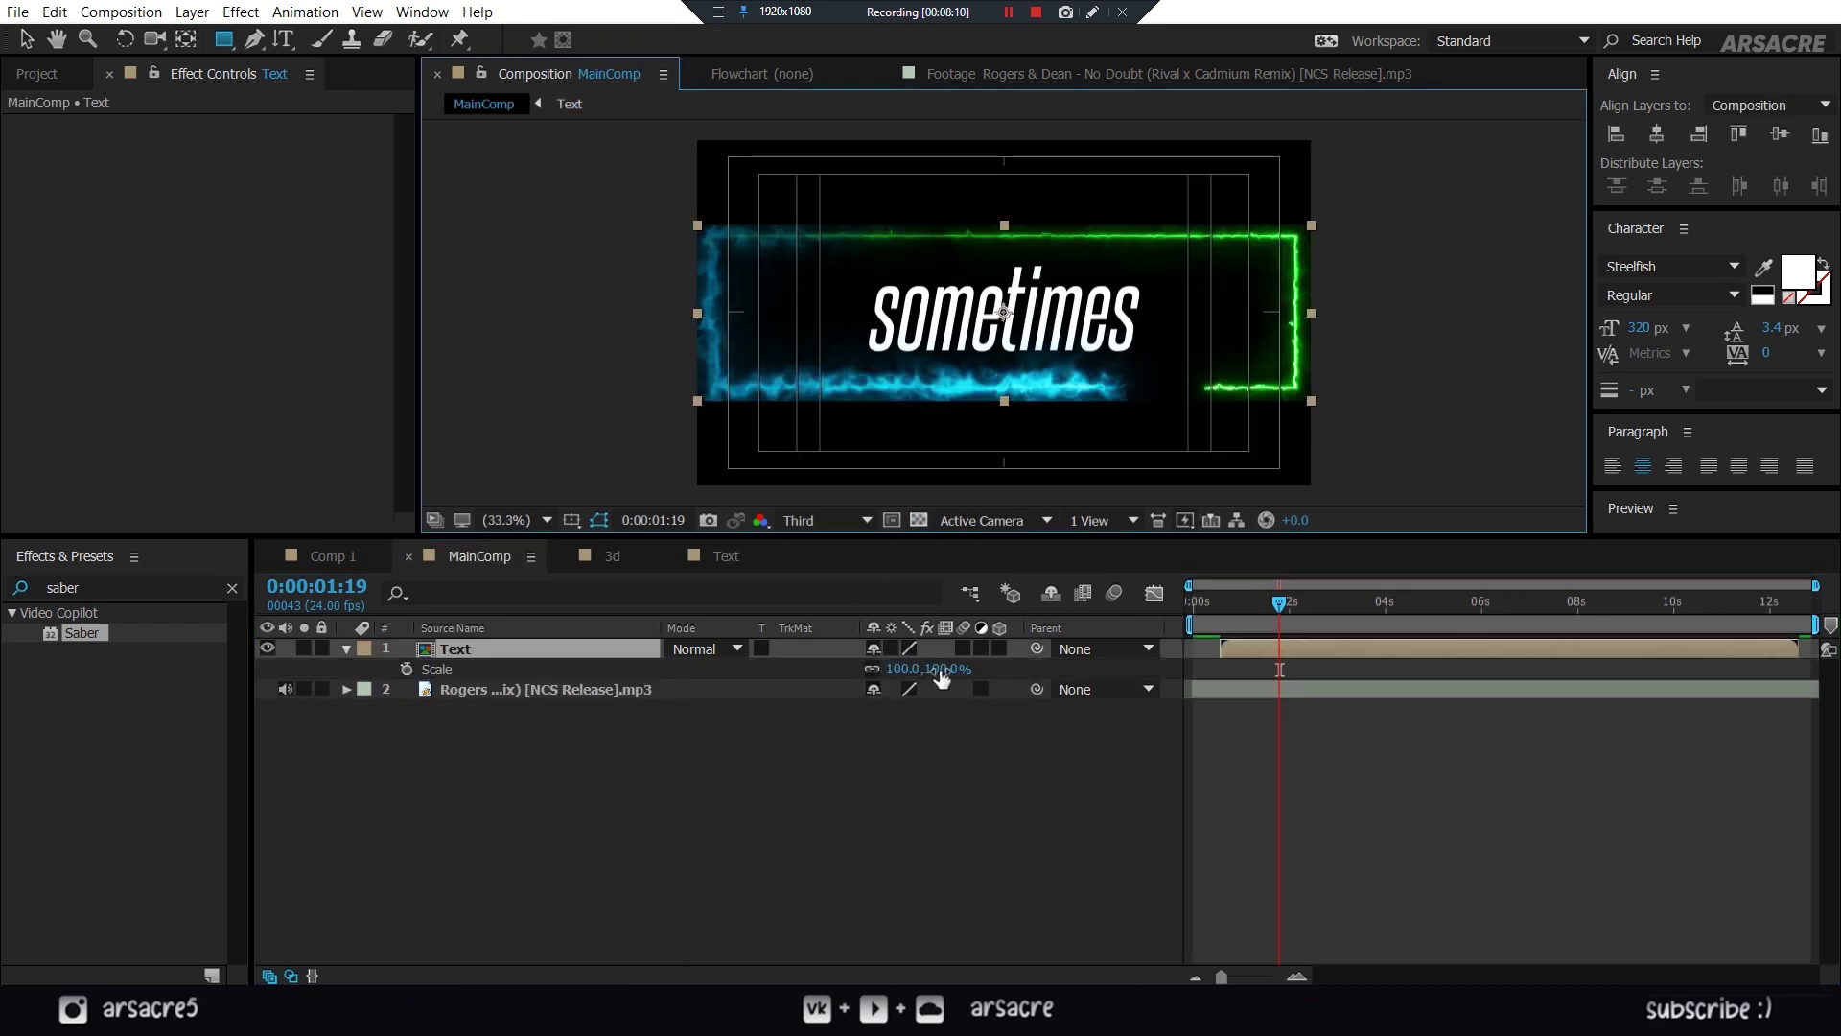
{"action": "left_click_drag", "start_coordinate": [940, 668], "coordinate": [897, 668]}
{"action": "left_click_drag", "start_coordinate": [1009, 540], "coordinate": [1011, 646]}
{"action": "key", "text": "ctrl+s"}
- Turn the Text layer in MainComp into a 3D layer
{"action": "left_click", "coordinate": [856, 883]}
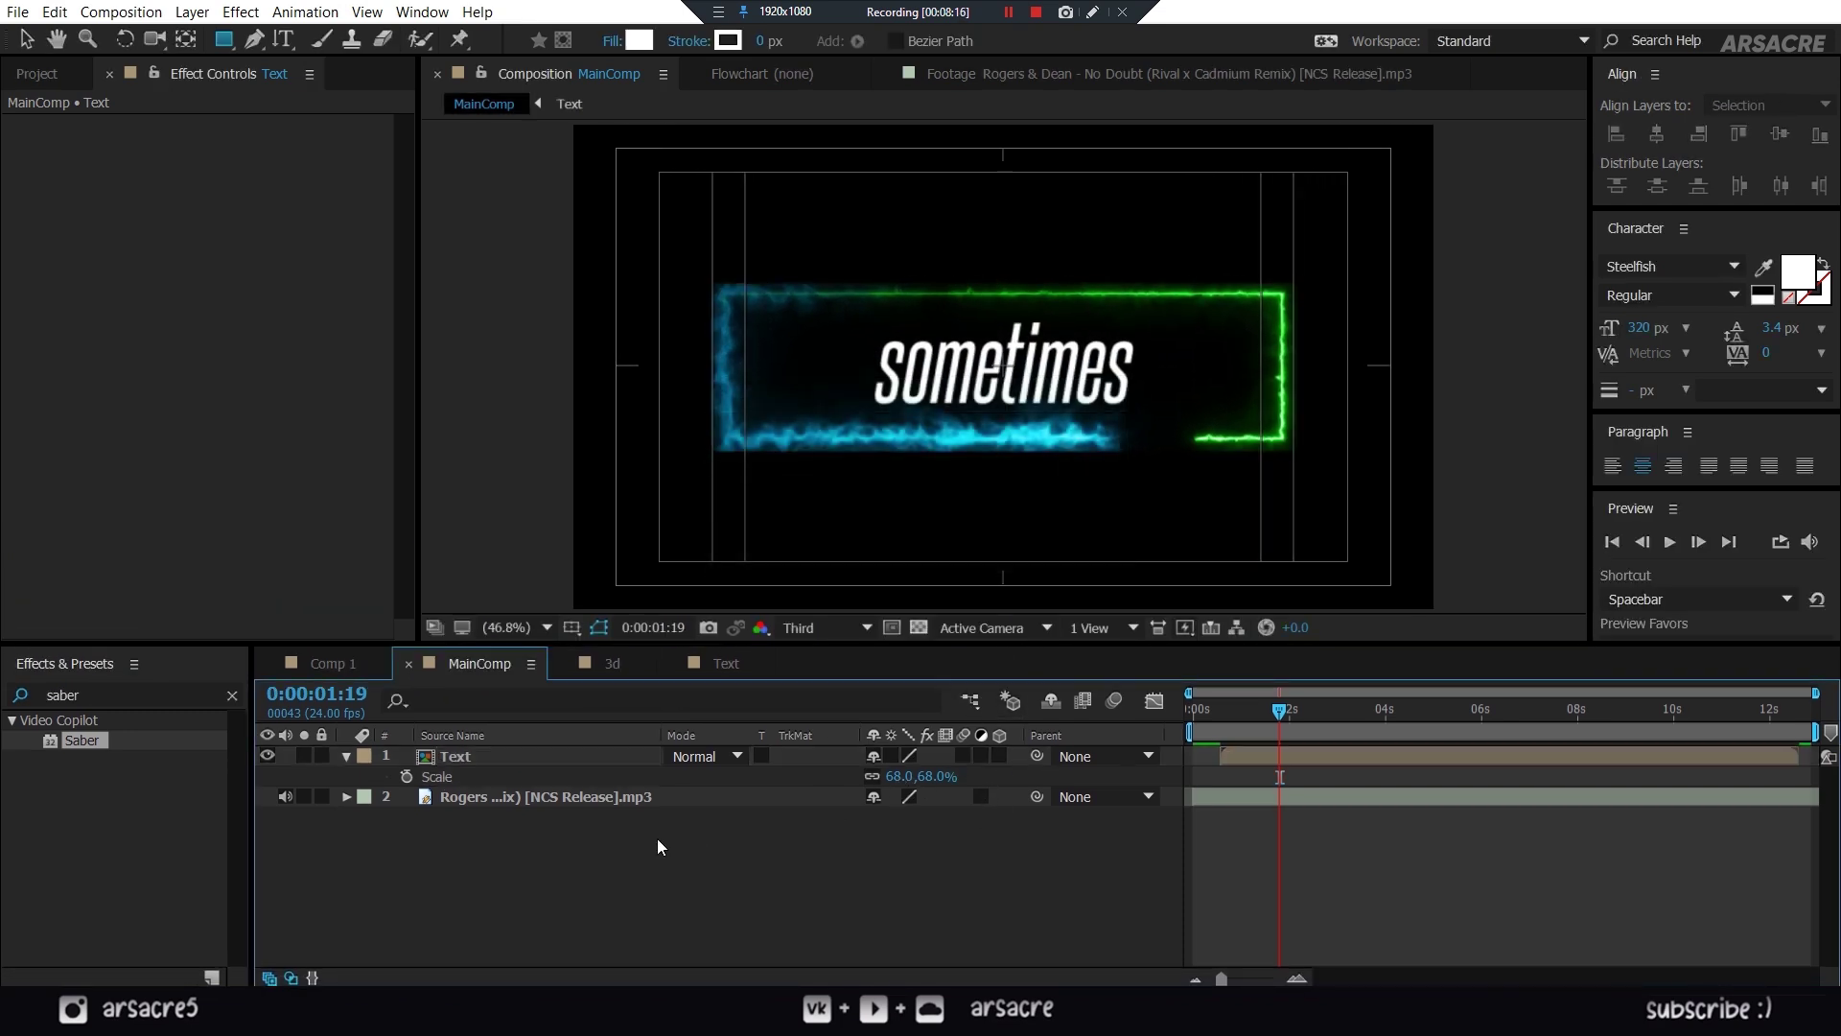
{"action": "left_click", "coordinate": [999, 756]}
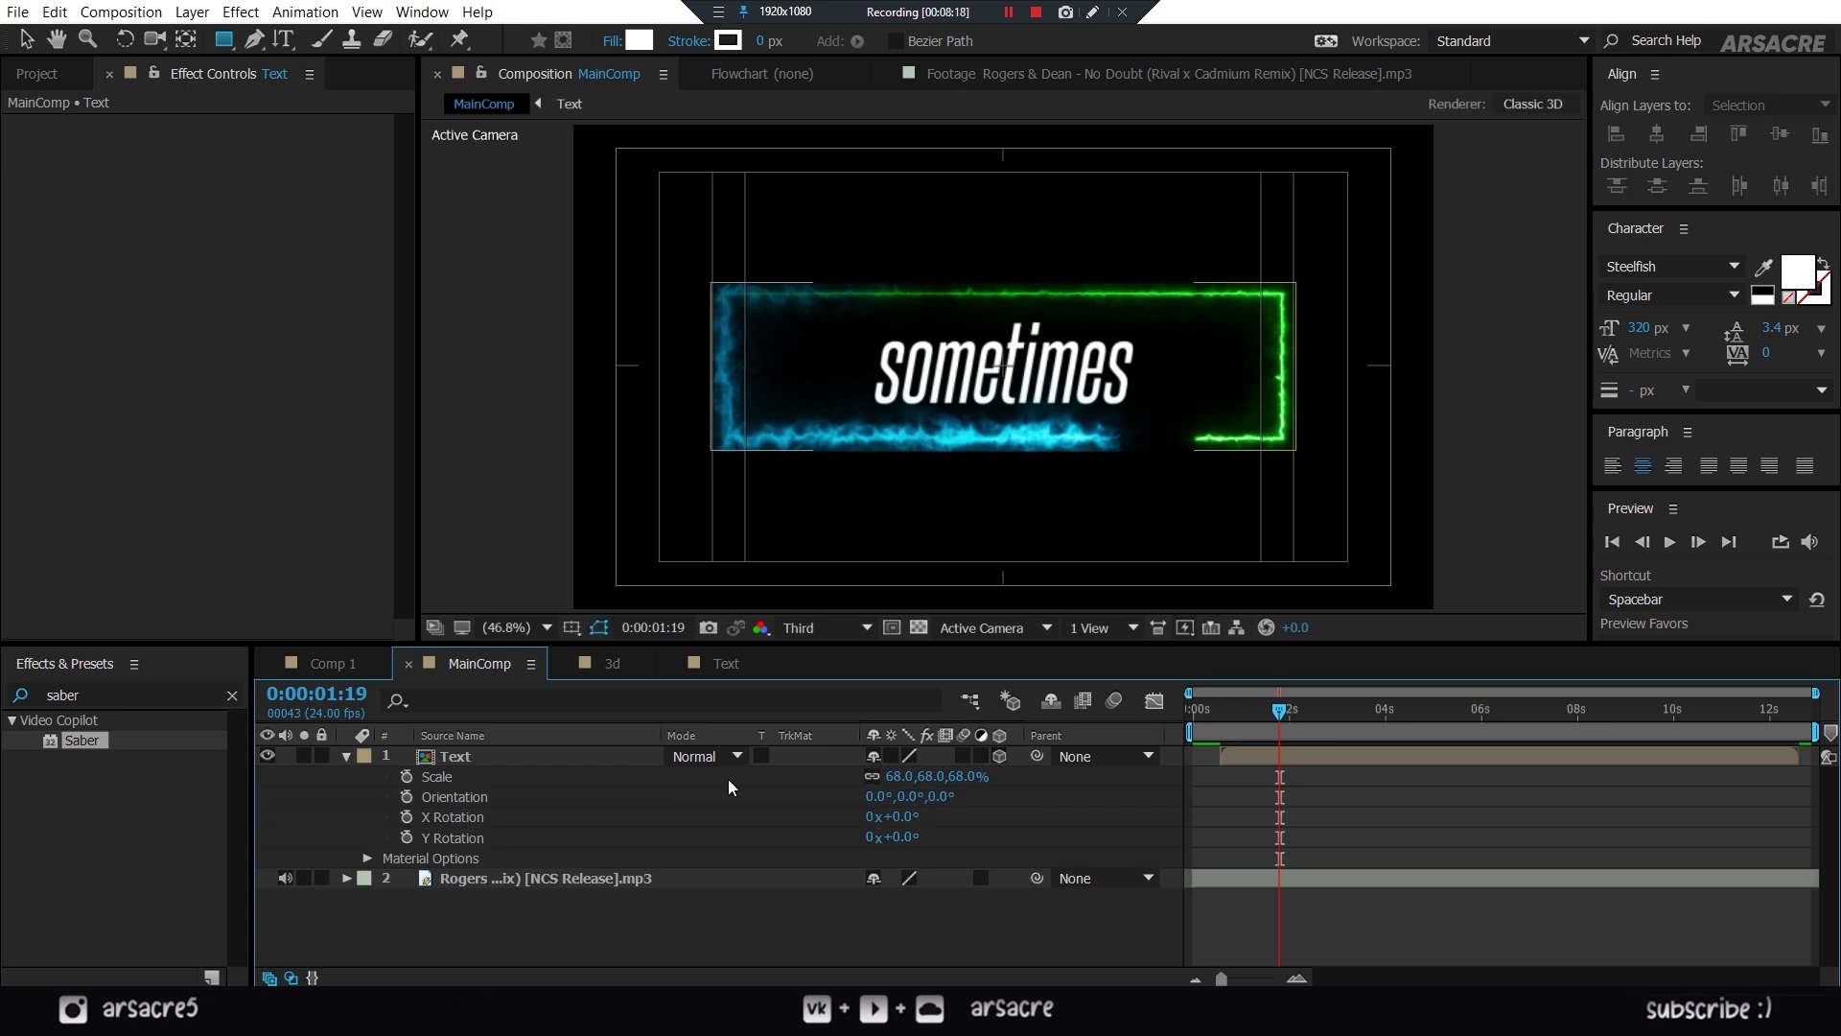
- Show the composition from Custom View 1 and collapse the Text layer's properties
{"action": "left_click", "coordinate": [482, 757]}
{"action": "left_click", "coordinate": [1018, 628]}
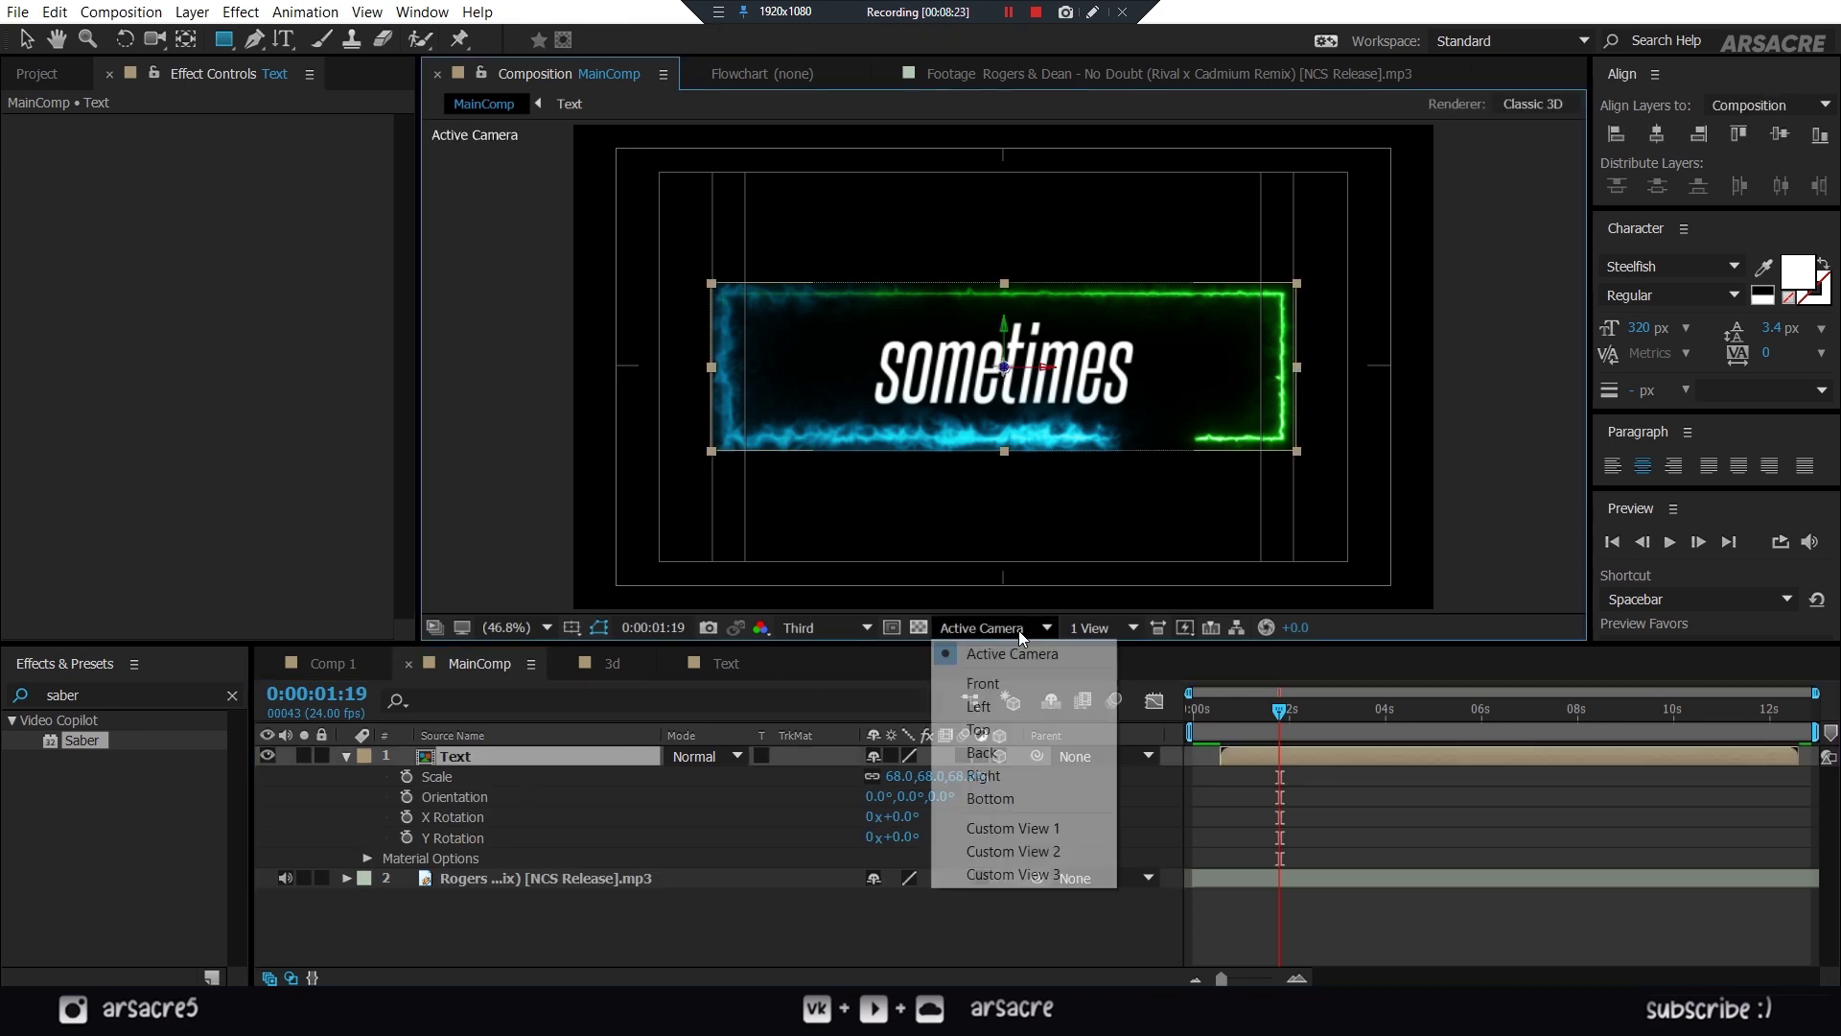
{"action": "left_click", "coordinate": [987, 825]}
{"action": "left_click", "coordinate": [347, 756]}
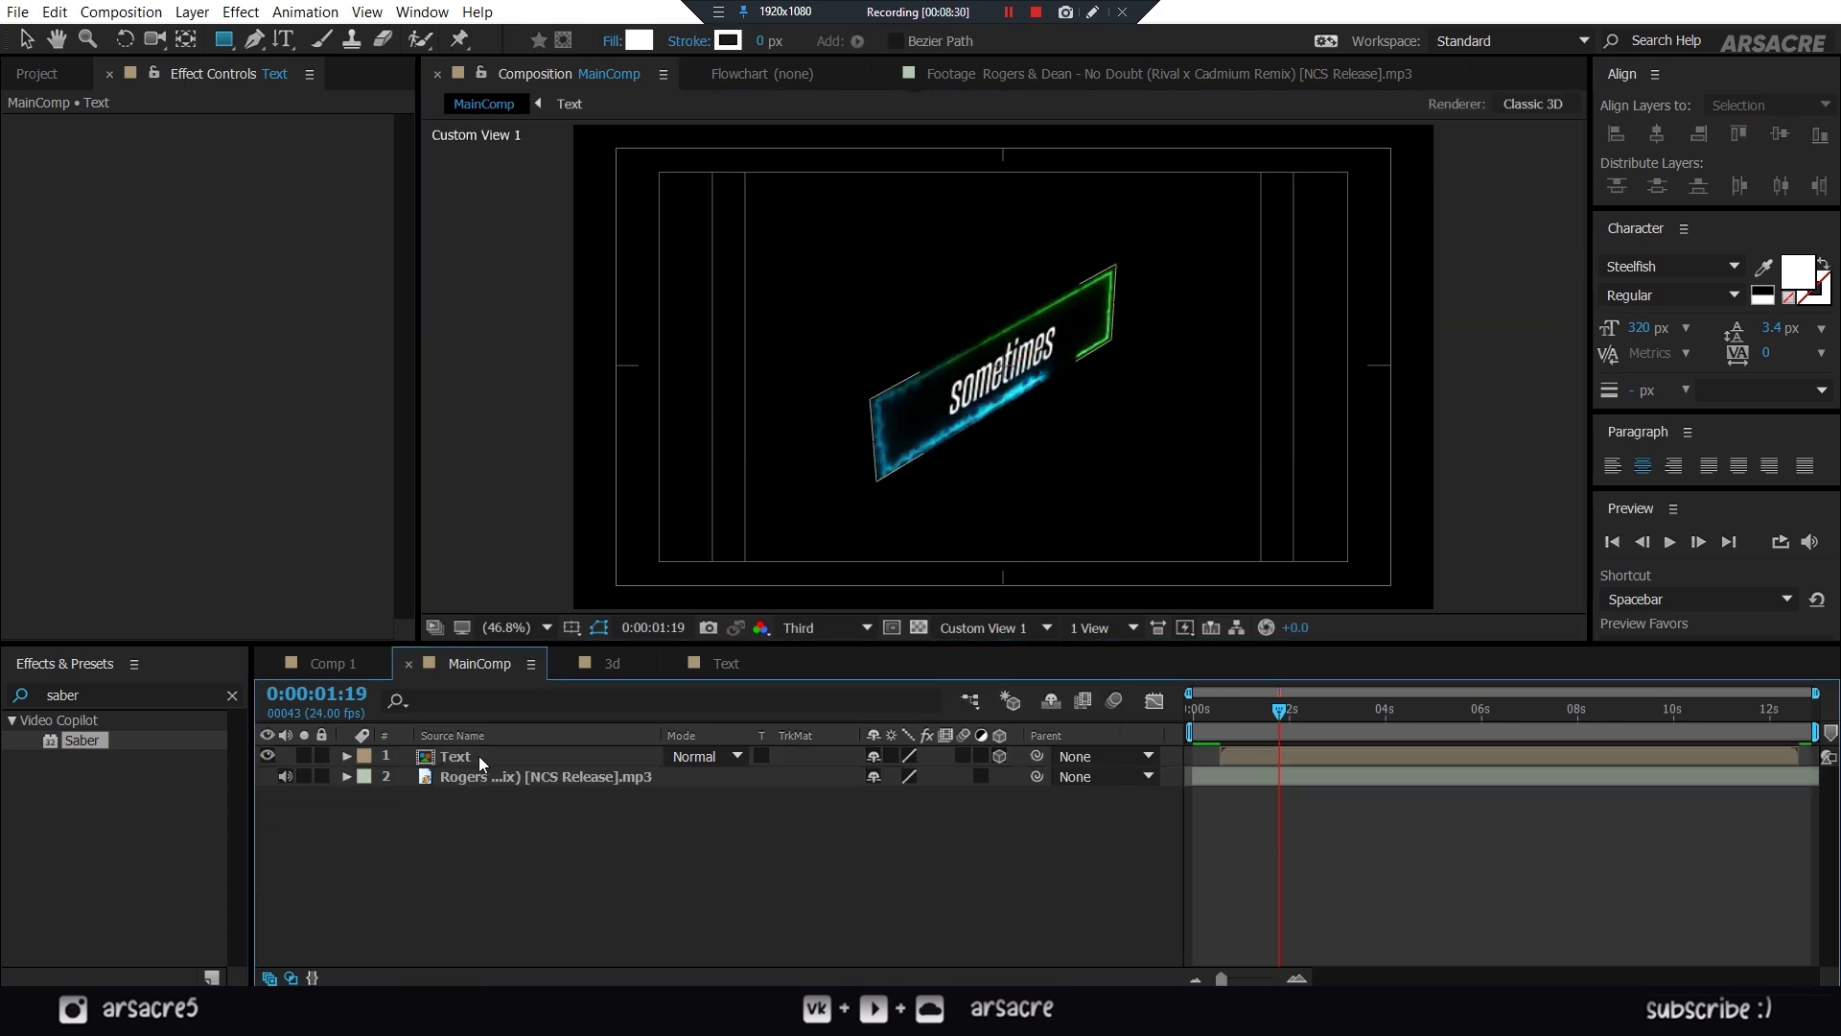
- Rename the Text layer in MainComp as "SIDE 1"
{"action": "left_click", "coordinate": [479, 756]}
{"action": "key", "text": "Return"}
{"action": "type", "text": "SID"}
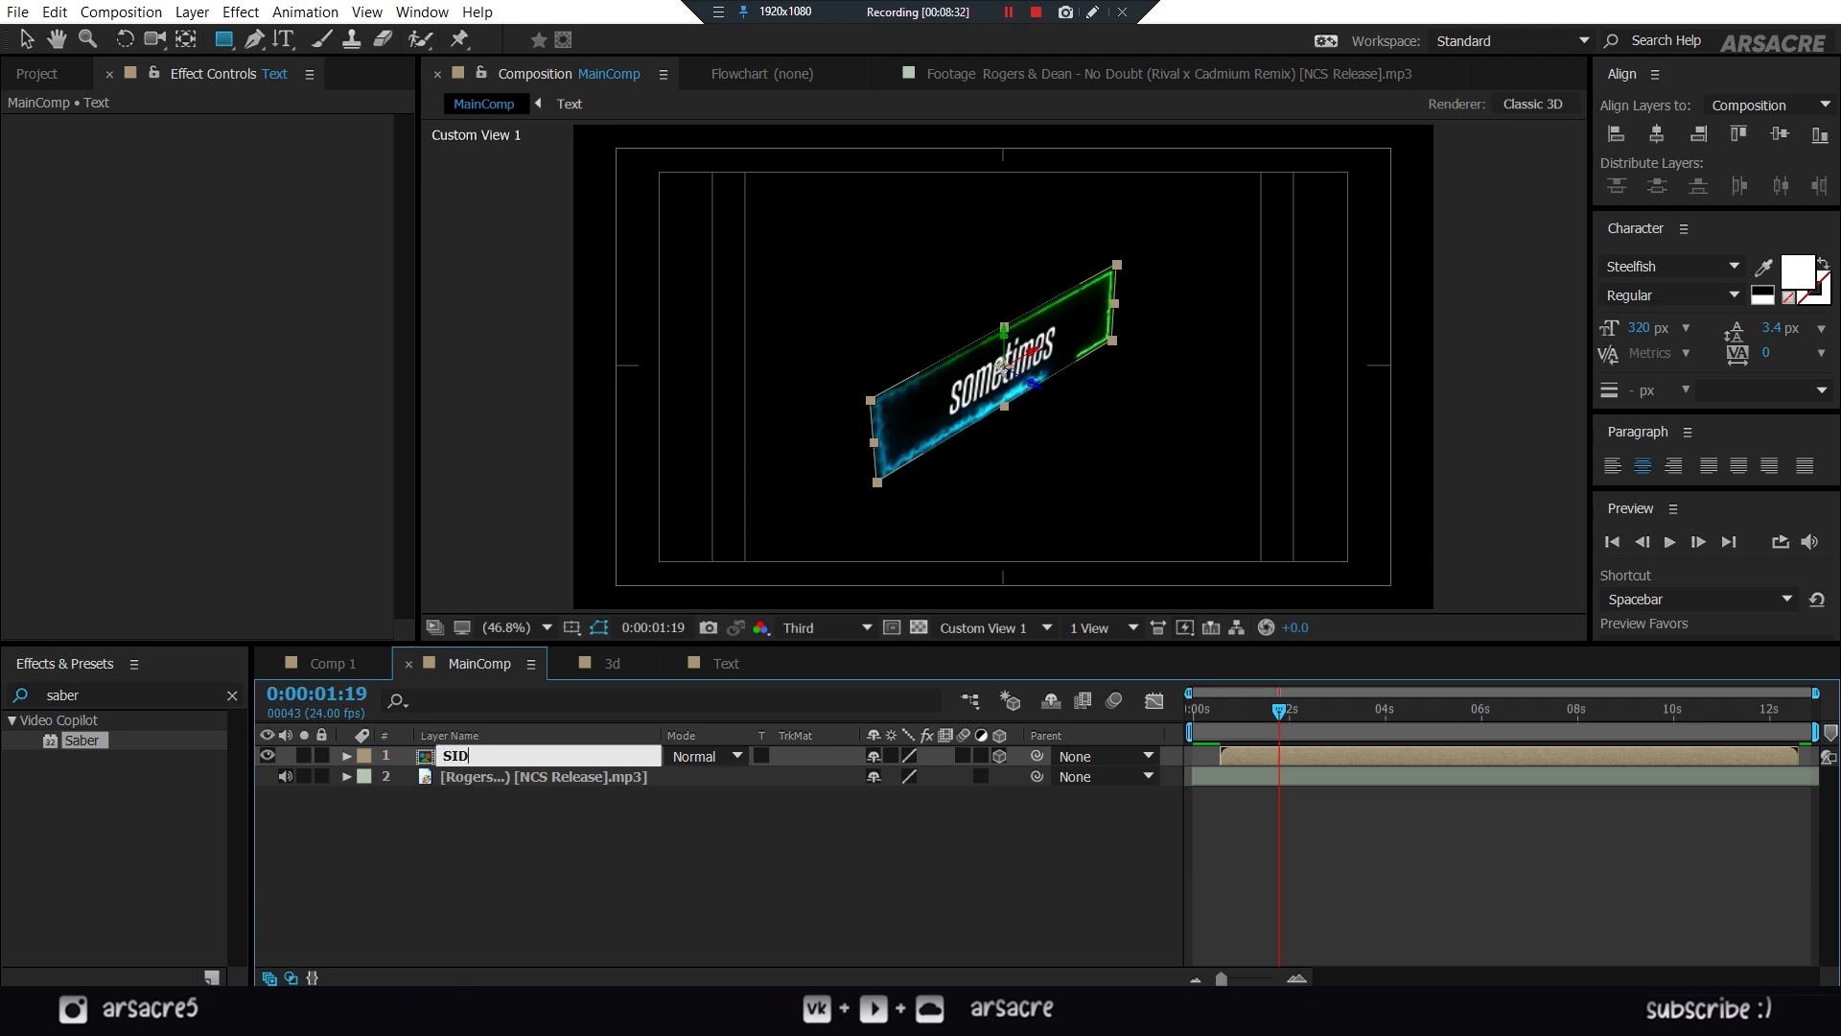
{"action": "type", "text": "E 1"}
{"action": "key", "text": "Return"}
- Duplicate SIDE 1 as SIDE 2 and move the copy's anchor point to the middle of its top edge
{"action": "key", "text": "ctrl+d"}
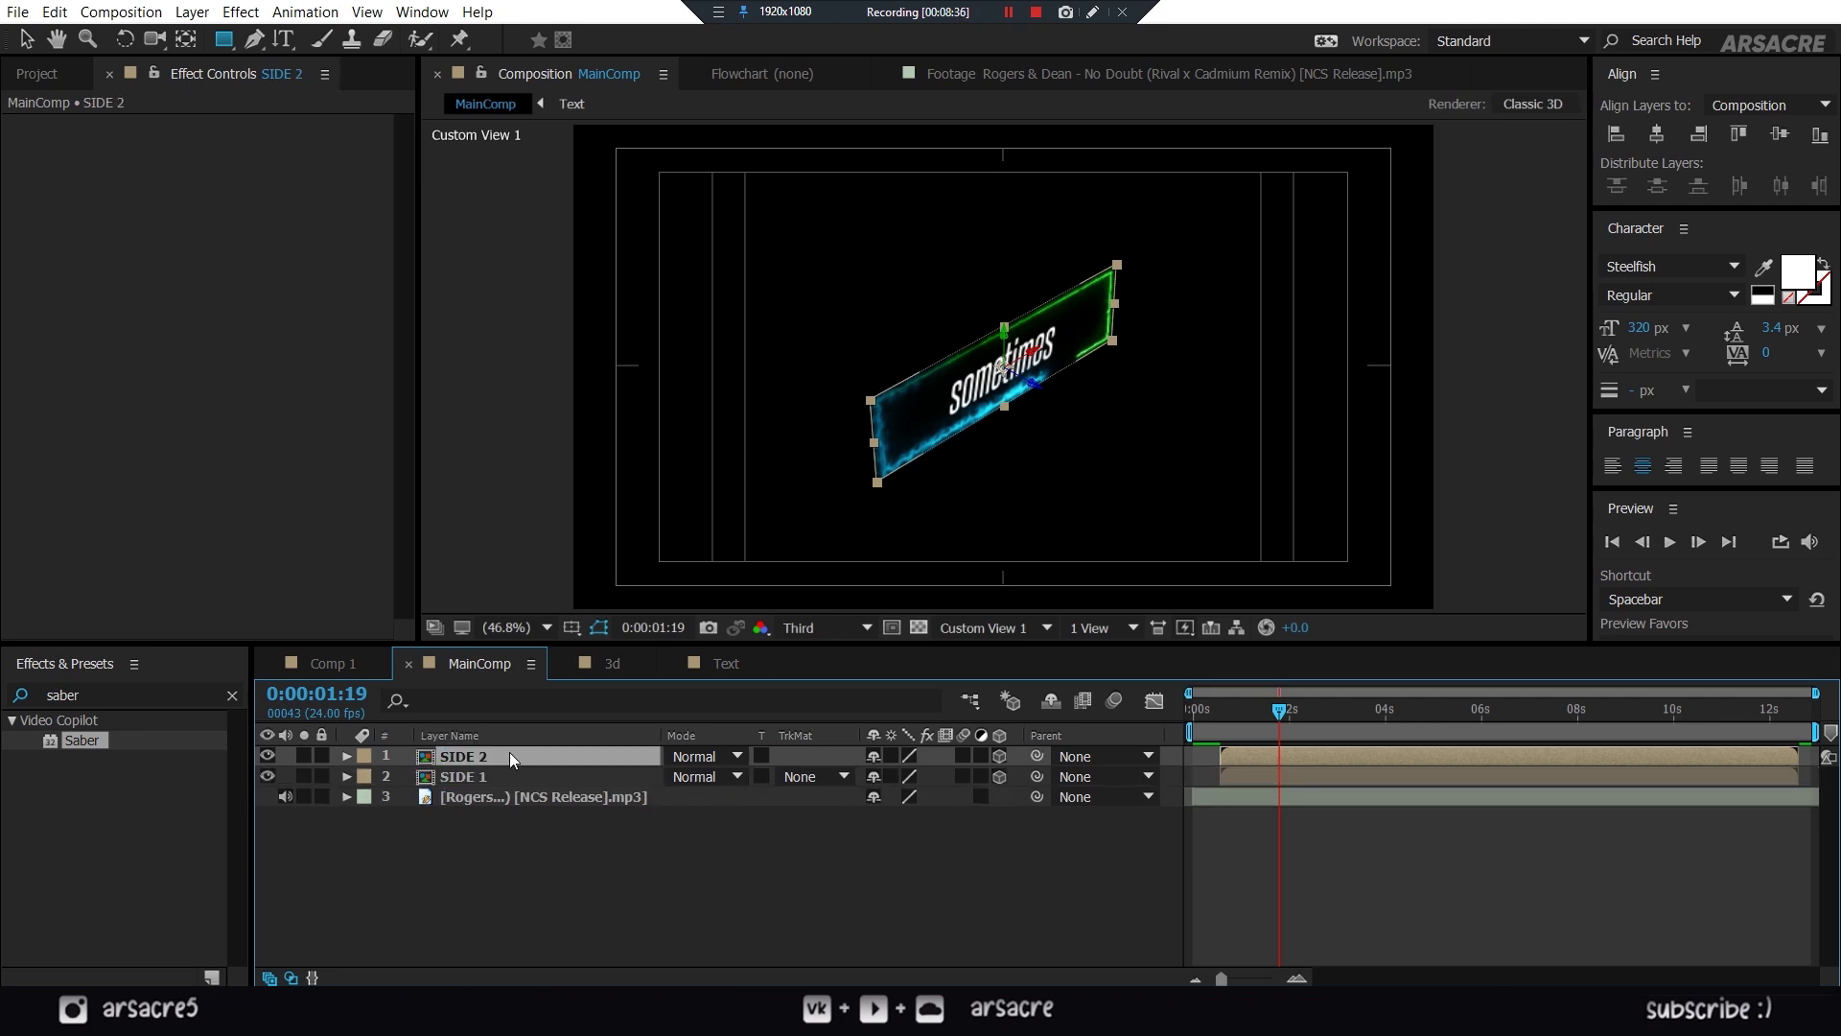
{"action": "key", "text": "y"}
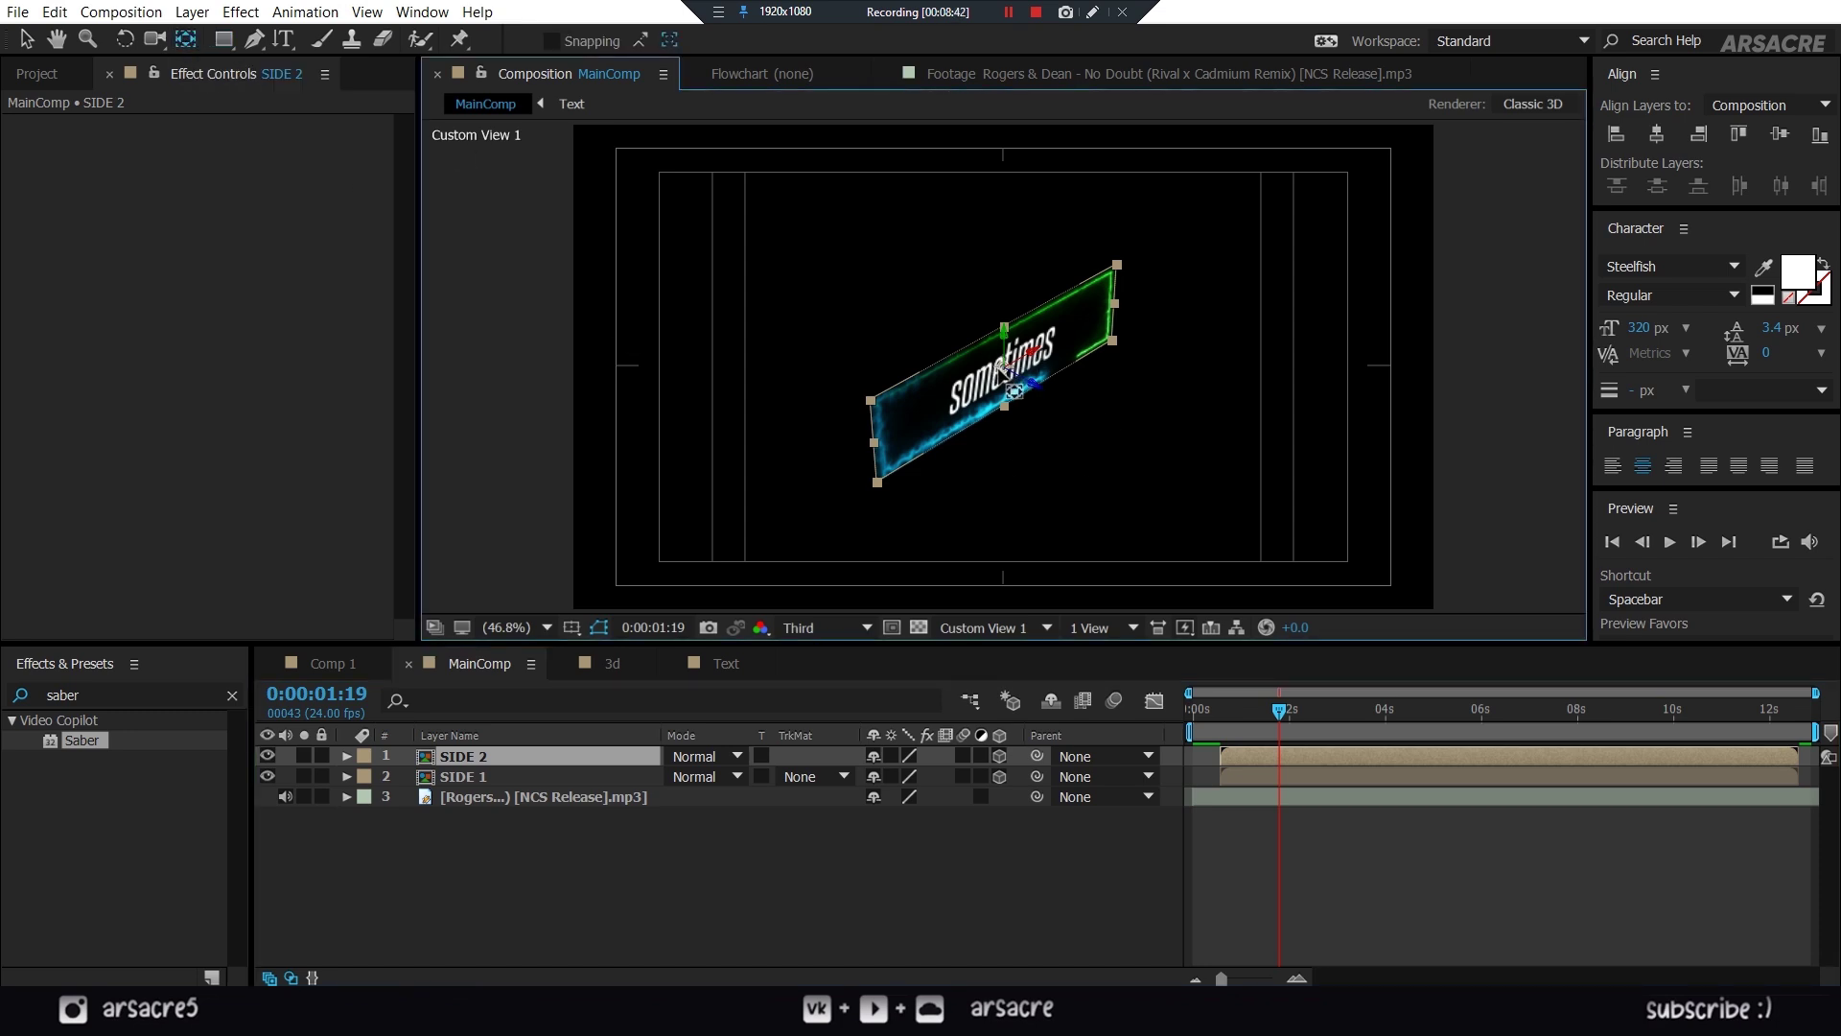
{"action": "mouse_move", "coordinate": [1003, 367]}
{"action": "left_mouse_down"}
{"action": "mouse_move", "coordinate": [1003, 400]}
{"action": "mouse_move", "coordinate": [1005, 340]}
{"action": "left_mouse_up"}
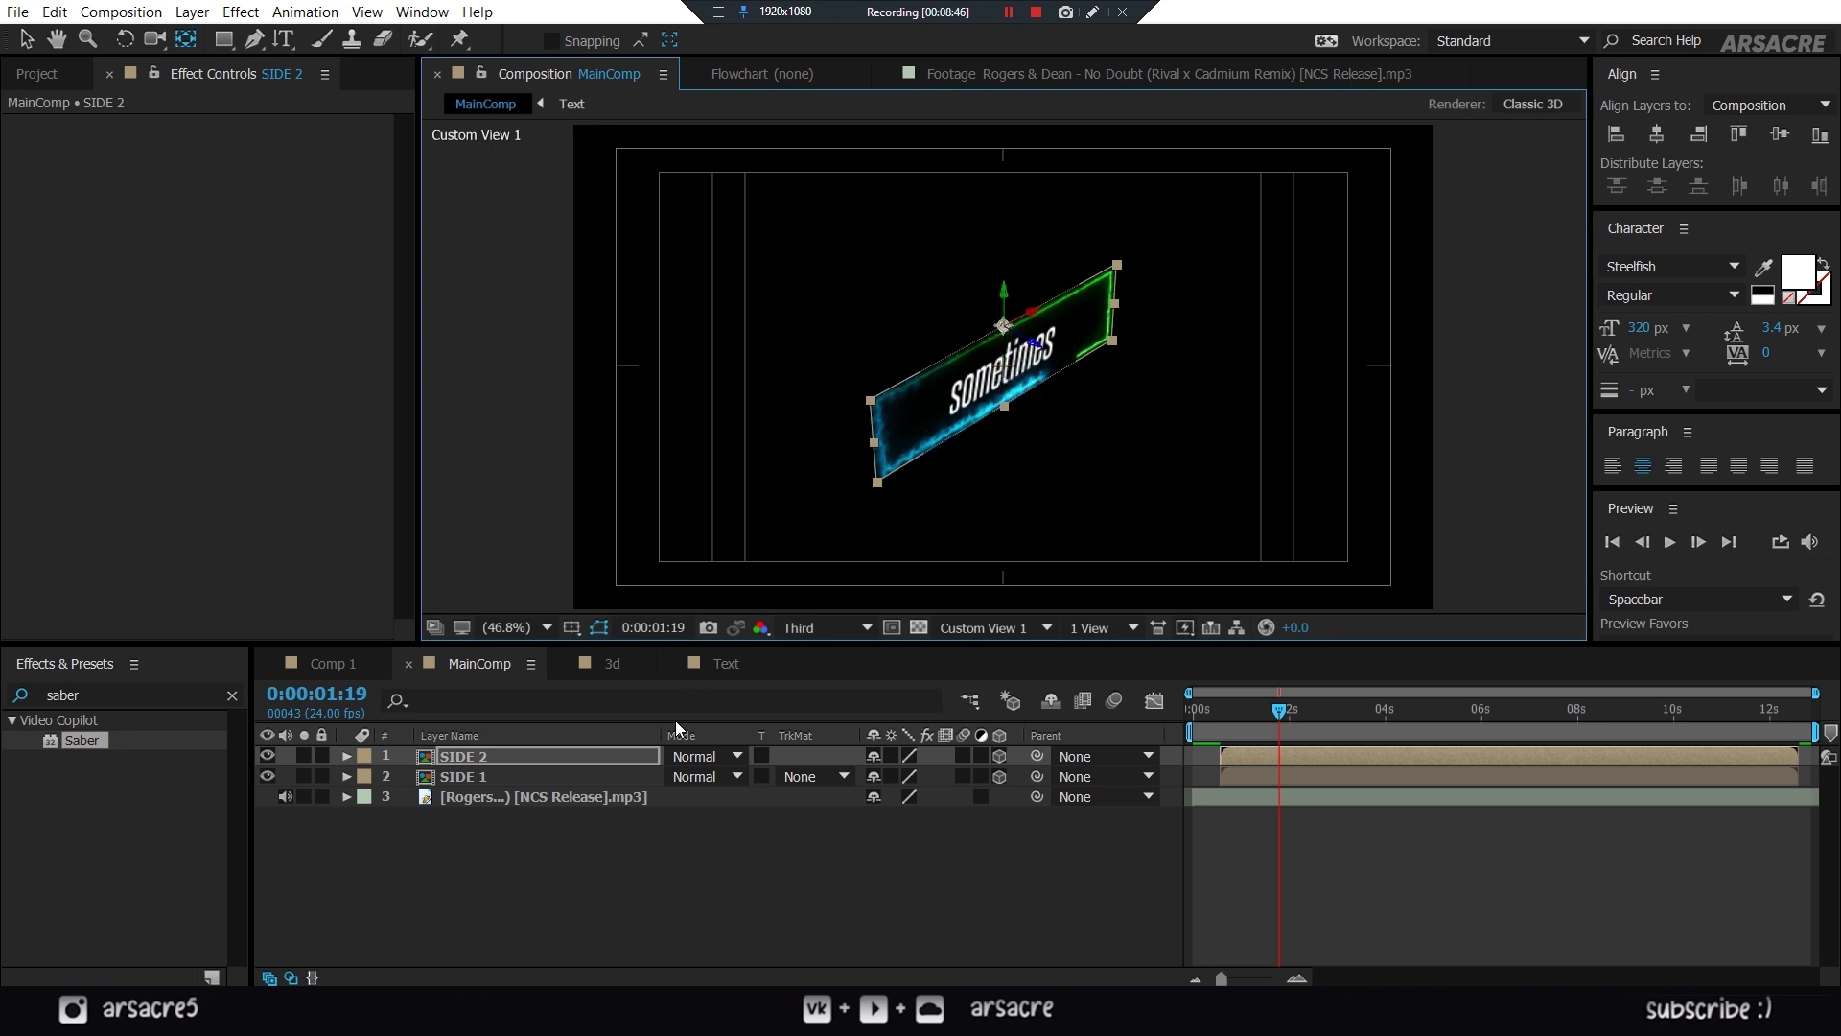
- Set SIDE 2's rotation to 90° on X, 180° on Y and 180° on Z
{"action": "key", "text": "r"}
{"action": "left_click_drag", "start_coordinate": [900, 817], "coordinate": [1012, 799]}
{"action": "key", "text": "ctrl+z"}
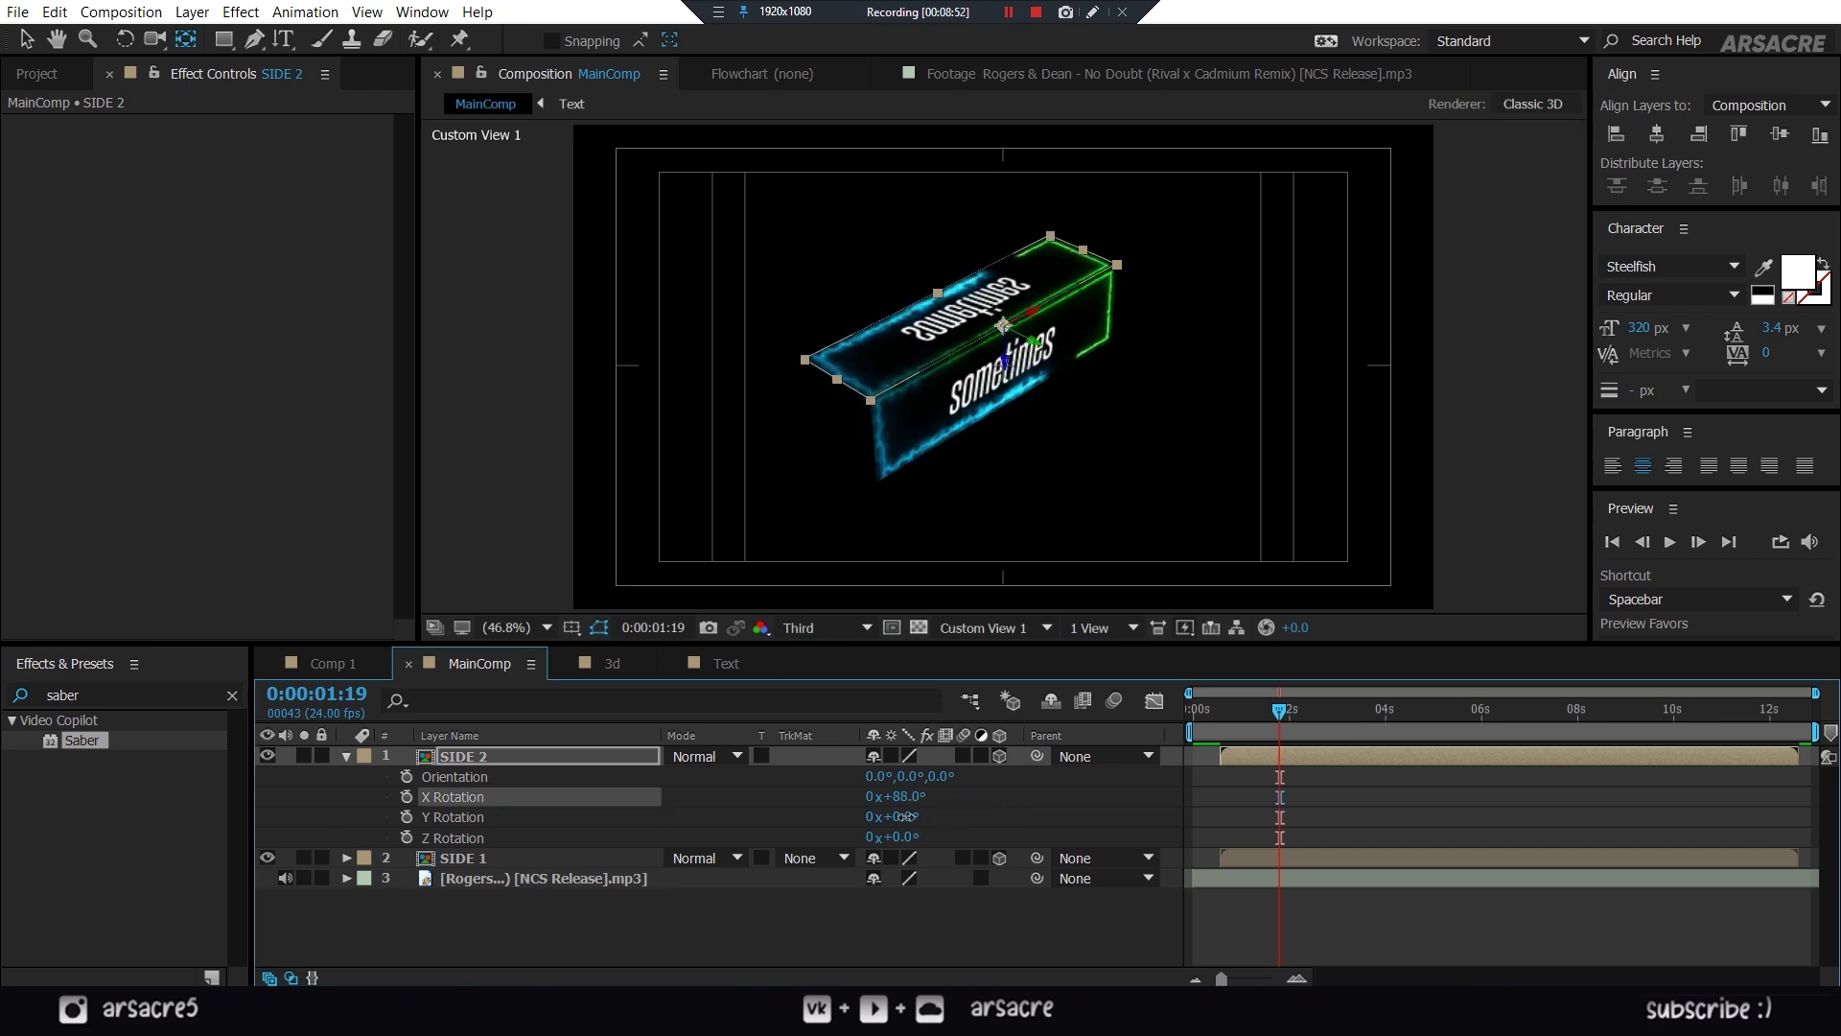
{"action": "left_click_drag", "start_coordinate": [905, 816], "coordinate": [1144, 861]}
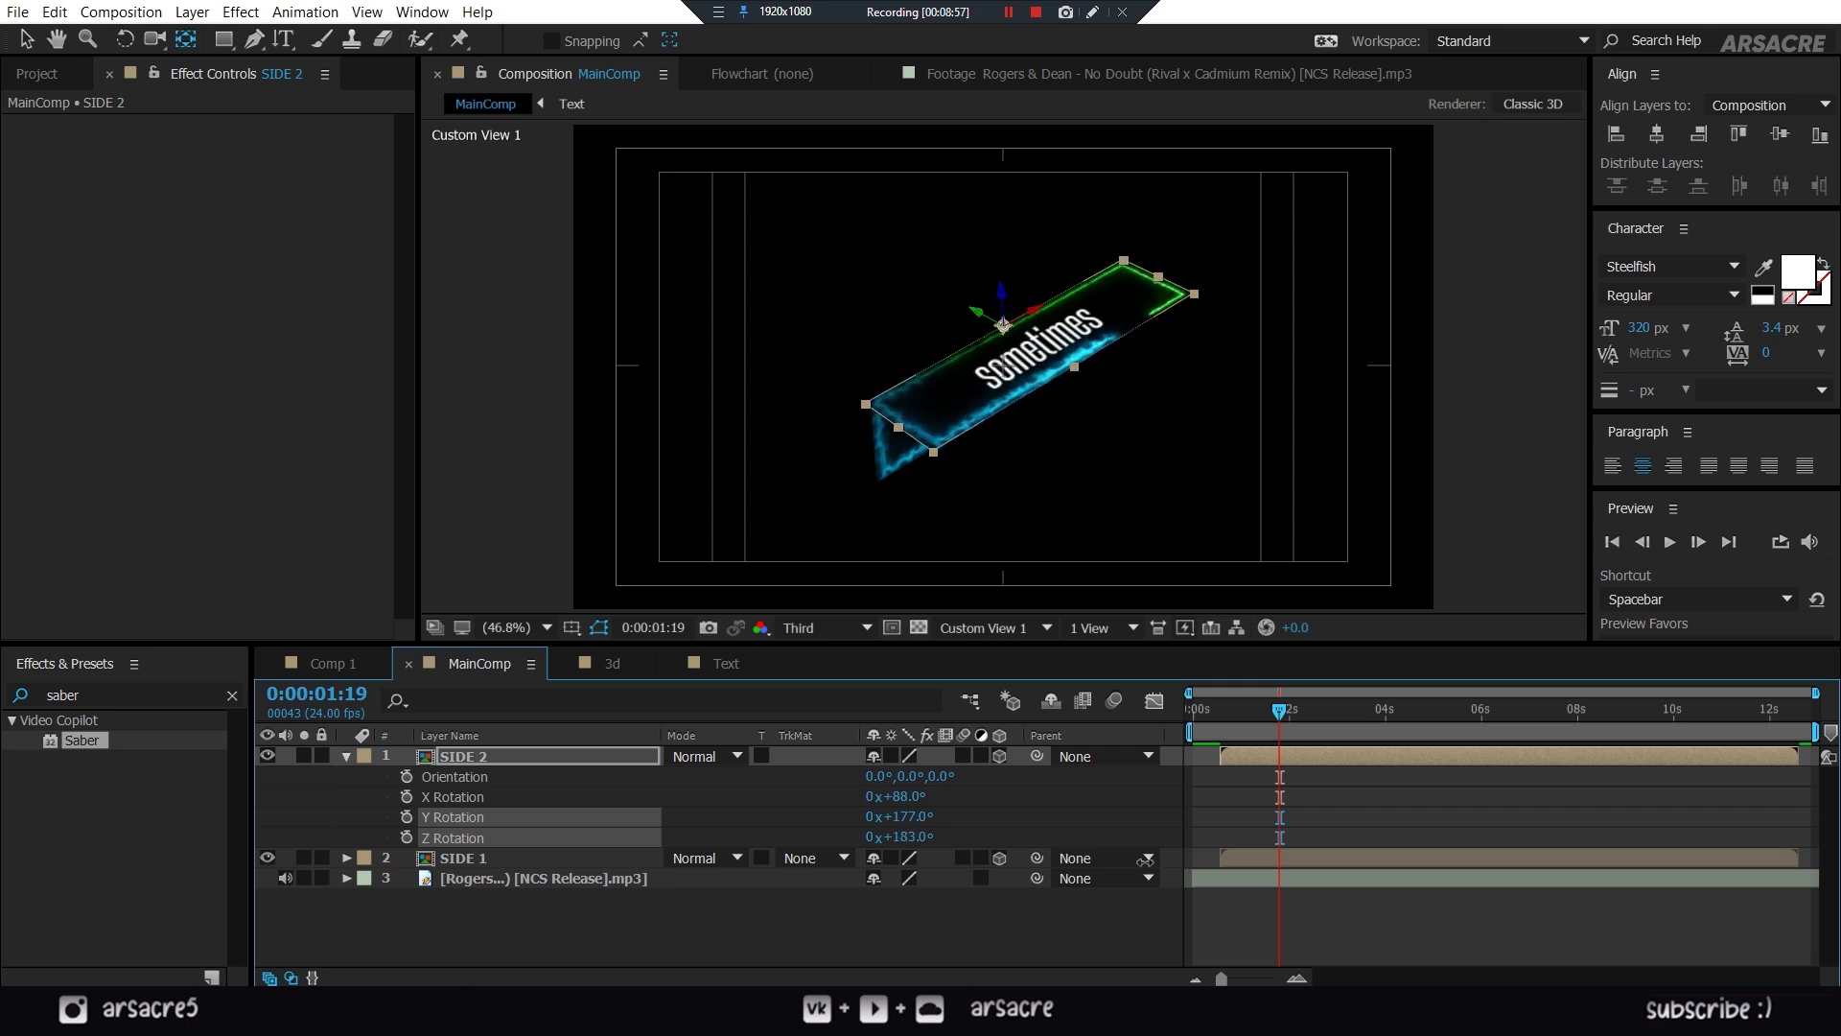
{"action": "left_click", "coordinate": [901, 836]}
{"action": "type", "text": "180"}
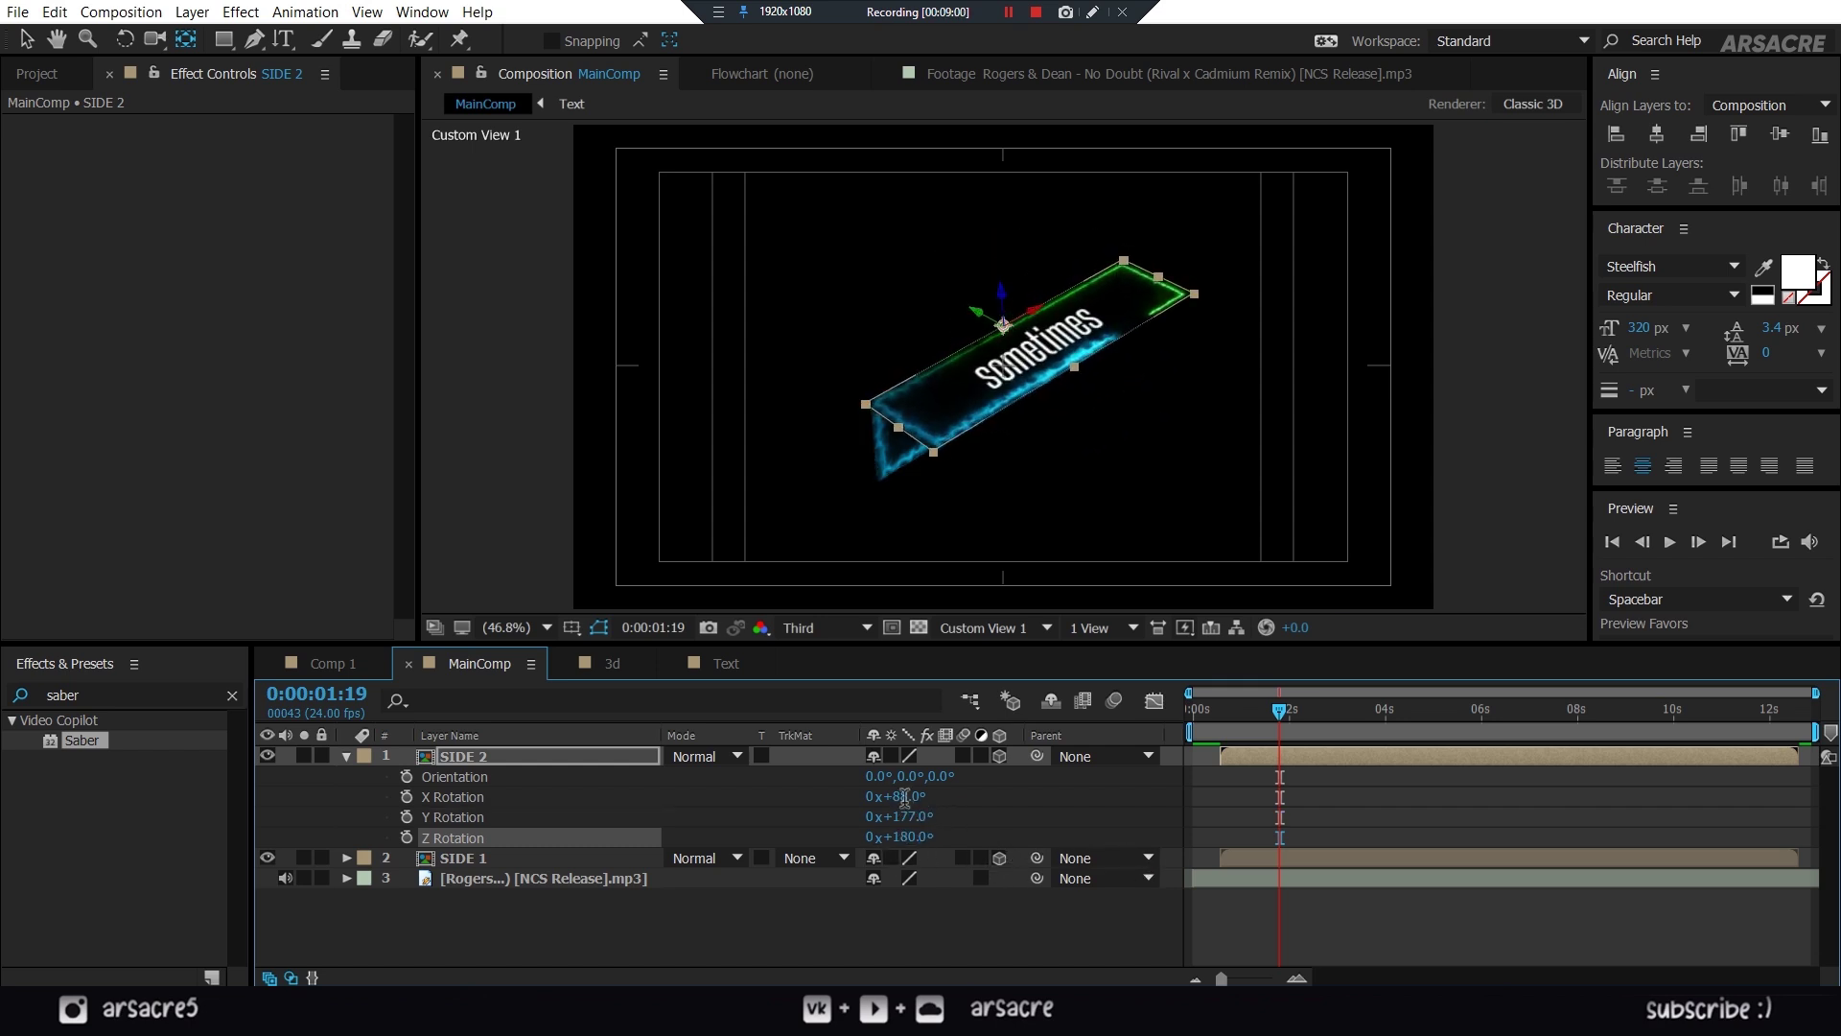
{"action": "left_click", "coordinate": [897, 796]}
{"action": "type", "text": "90"}
{"action": "left_click", "coordinate": [902, 816]}
{"action": "type", "text": "1"}
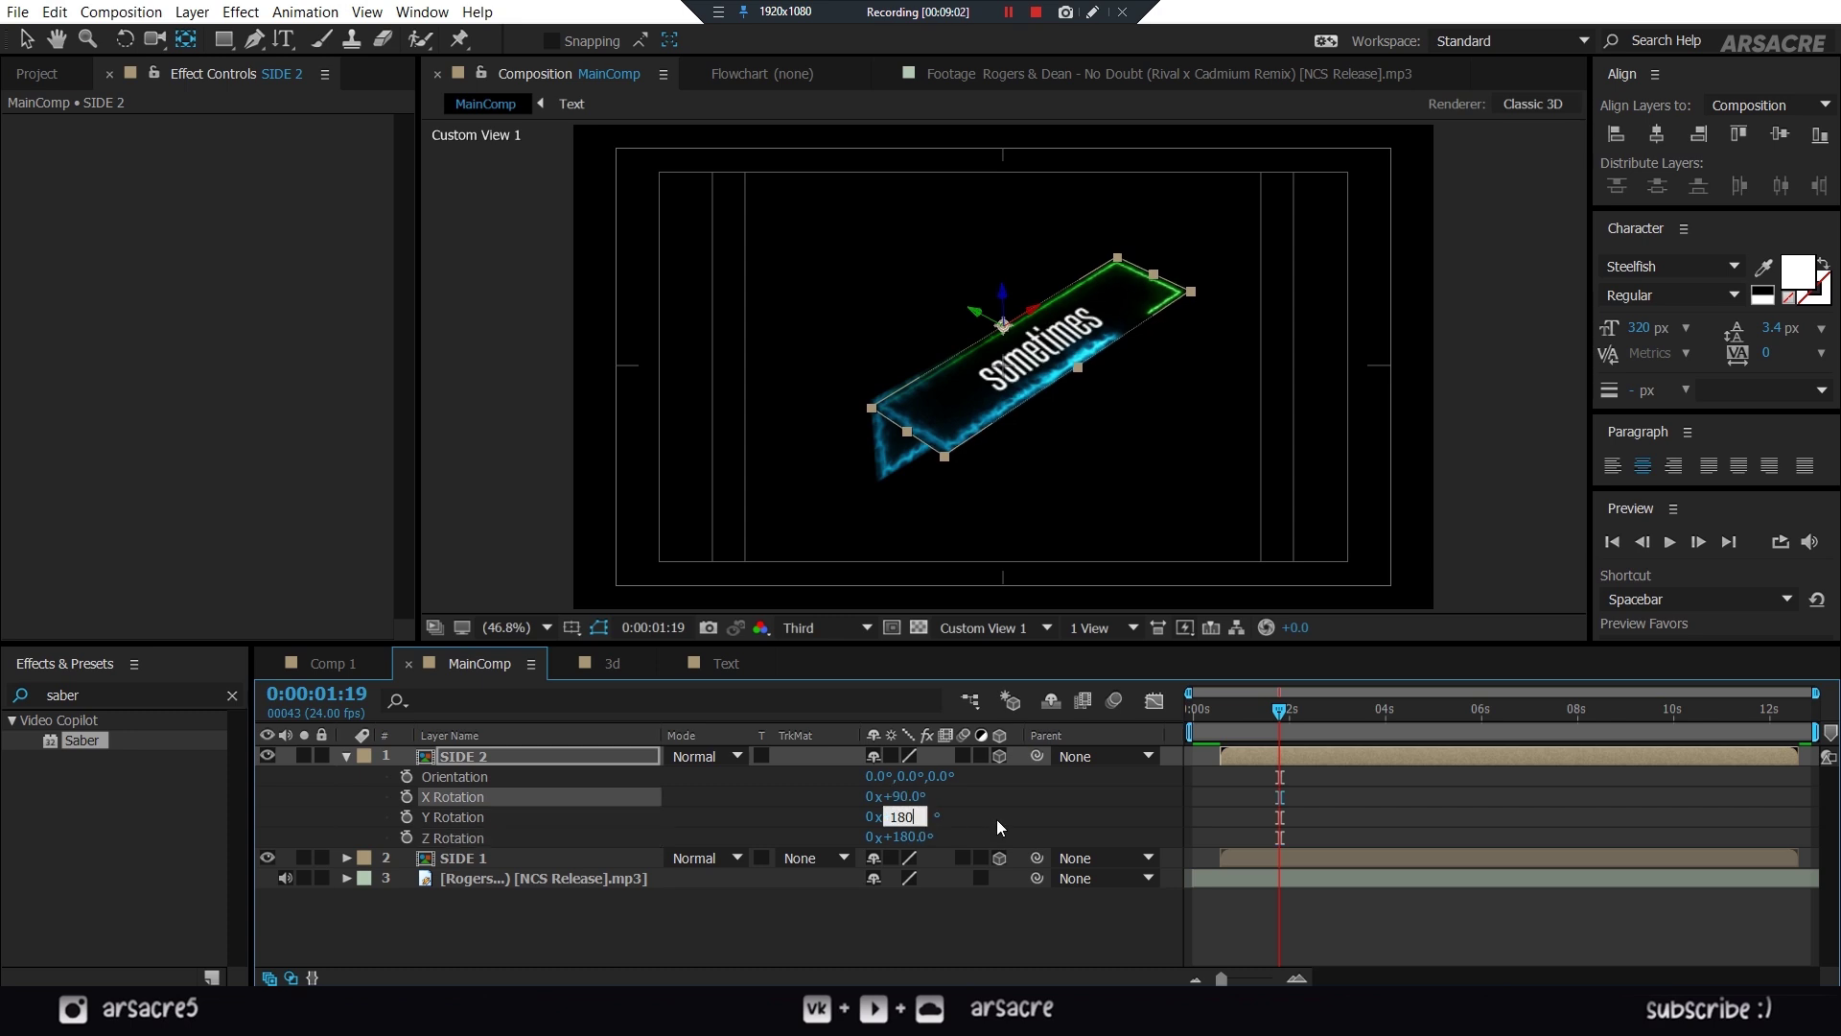
{"action": "type", "text": "80"}
{"action": "left_click", "coordinate": [1032, 813]}
- Duplicate SIDE 2 as SIDE 3 and move the copy's anchor point to the middle of its front long edge
{"action": "left_click", "coordinate": [556, 762]}
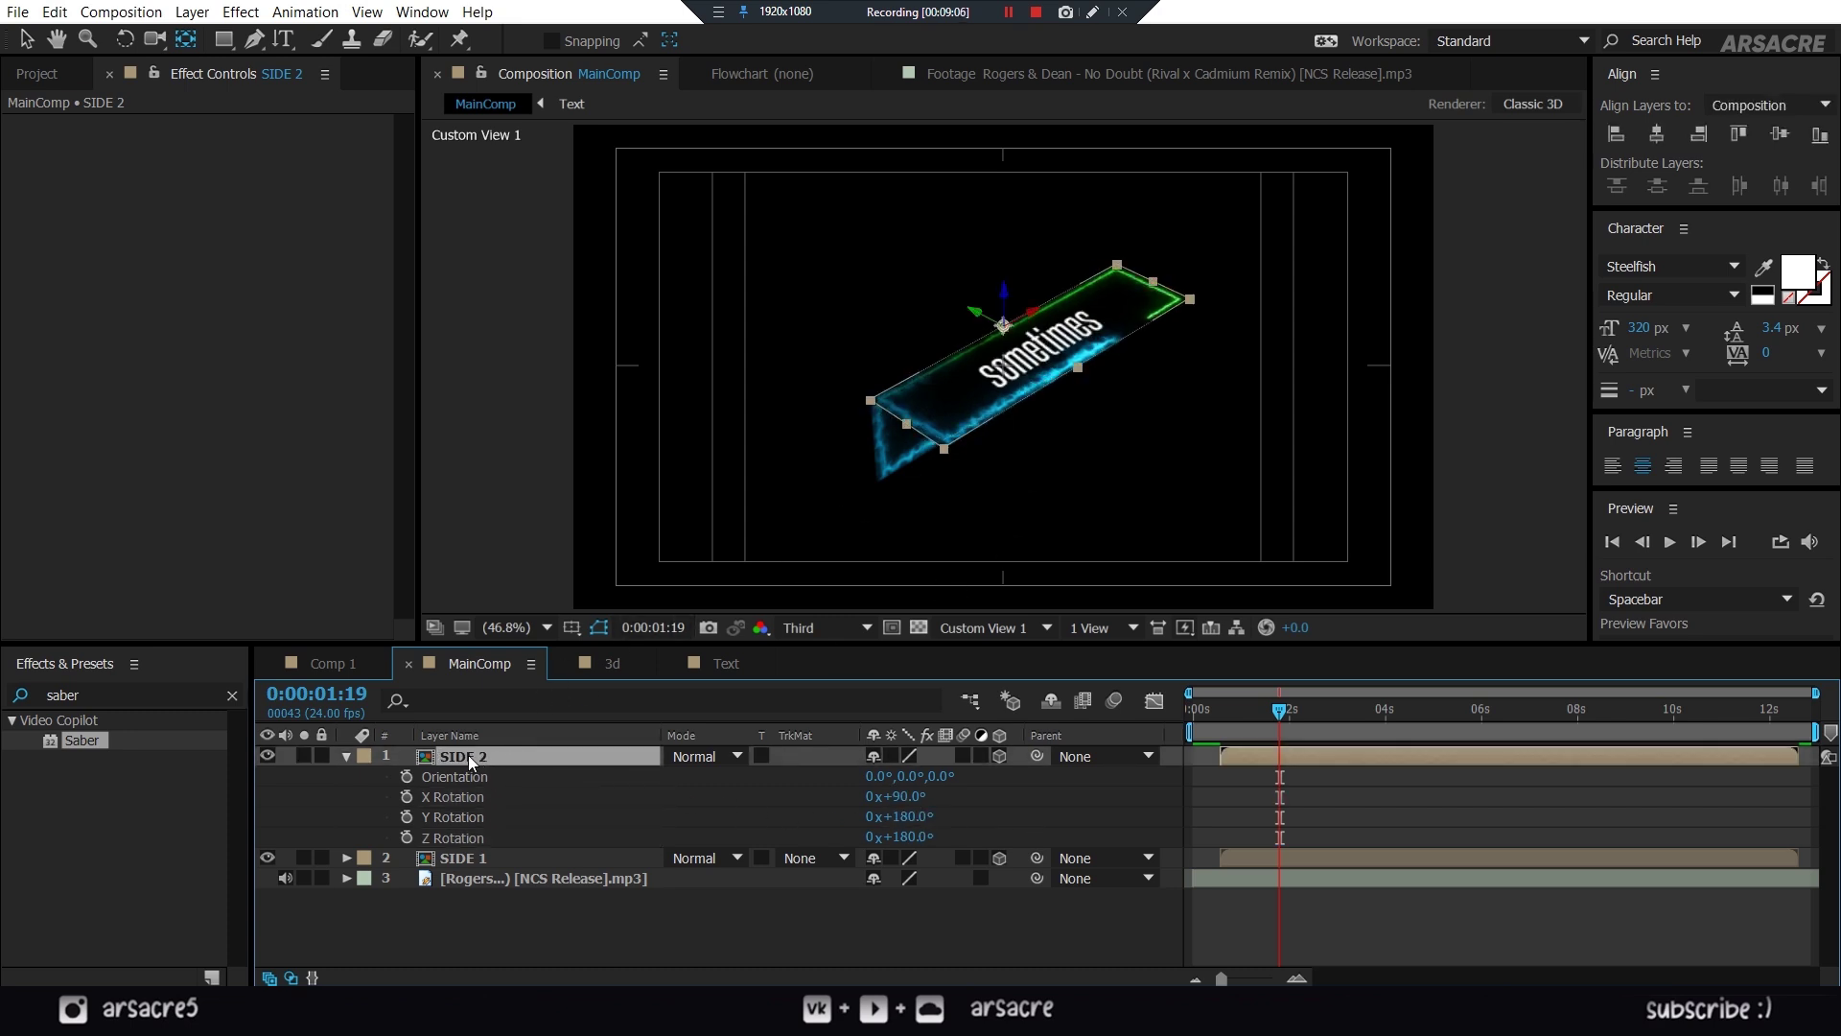
{"action": "key", "text": "ctrl+d"}
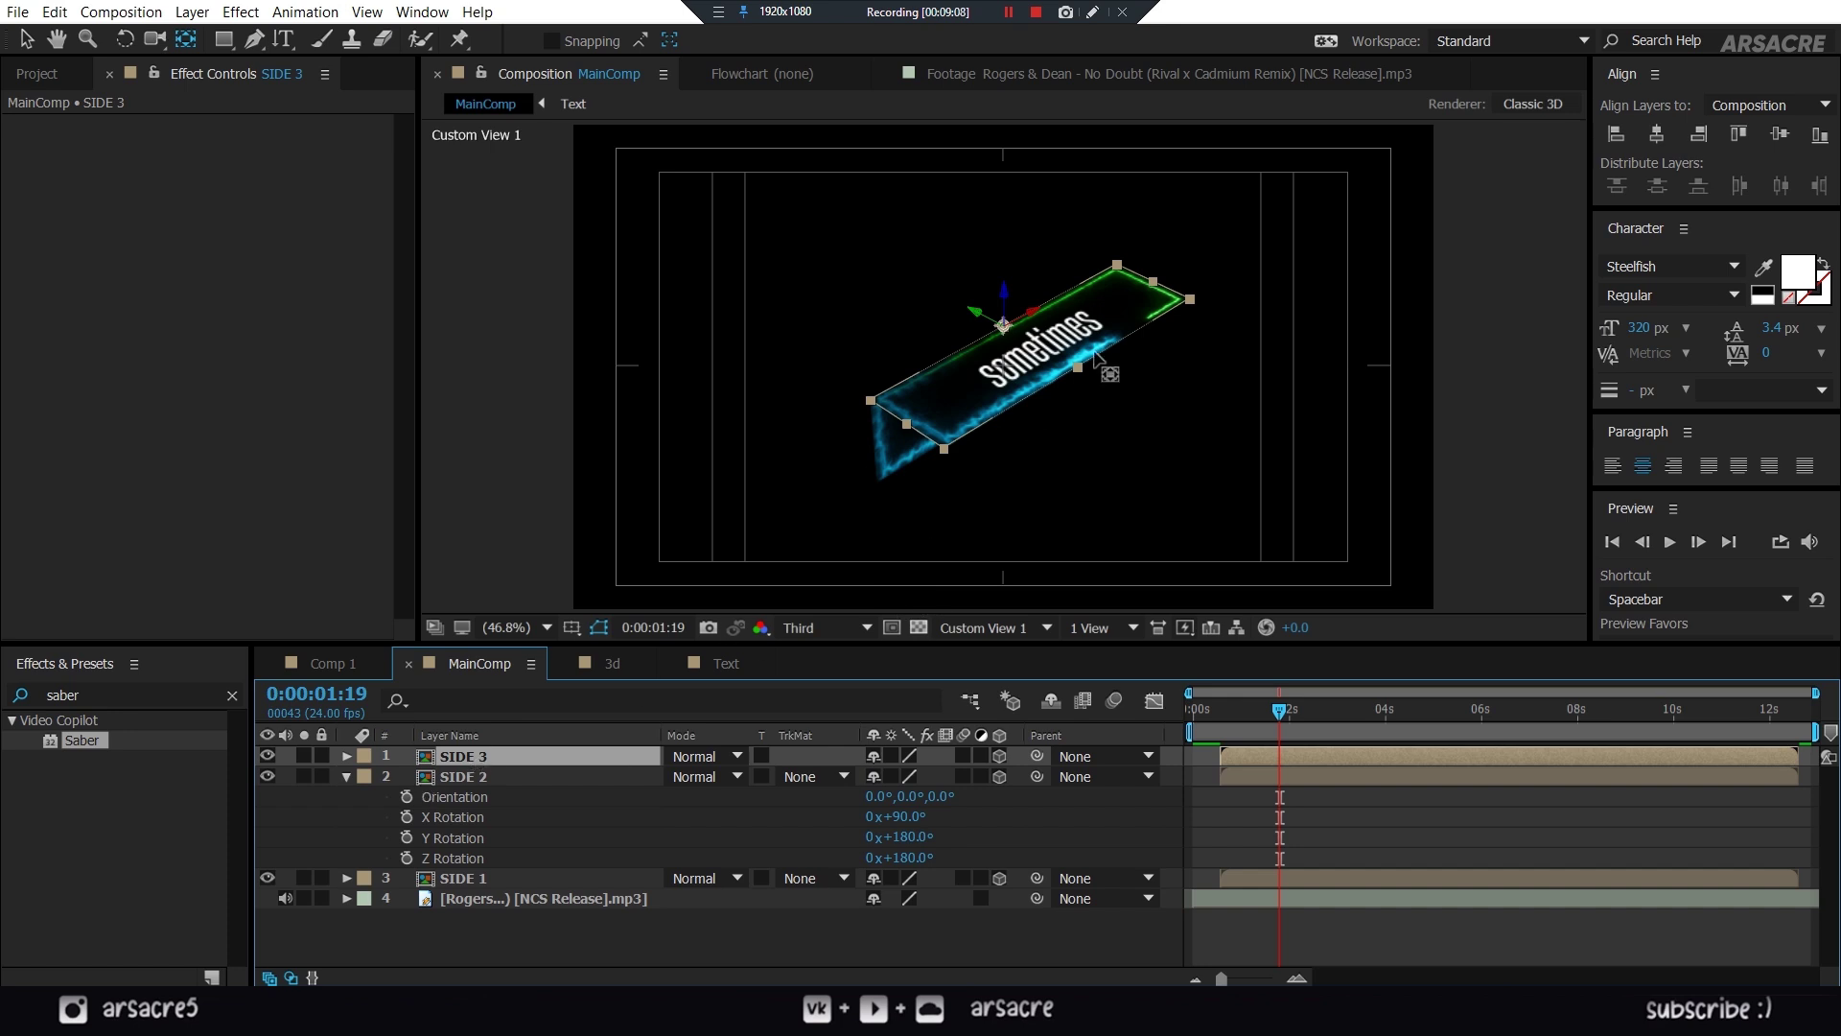
{"action": "left_click_drag", "start_coordinate": [1003, 326], "coordinate": [1077, 368]}
- Set SIDE 3's X, Y and Z rotation to 0° so the panel stands upright
{"action": "key", "text": "r"}
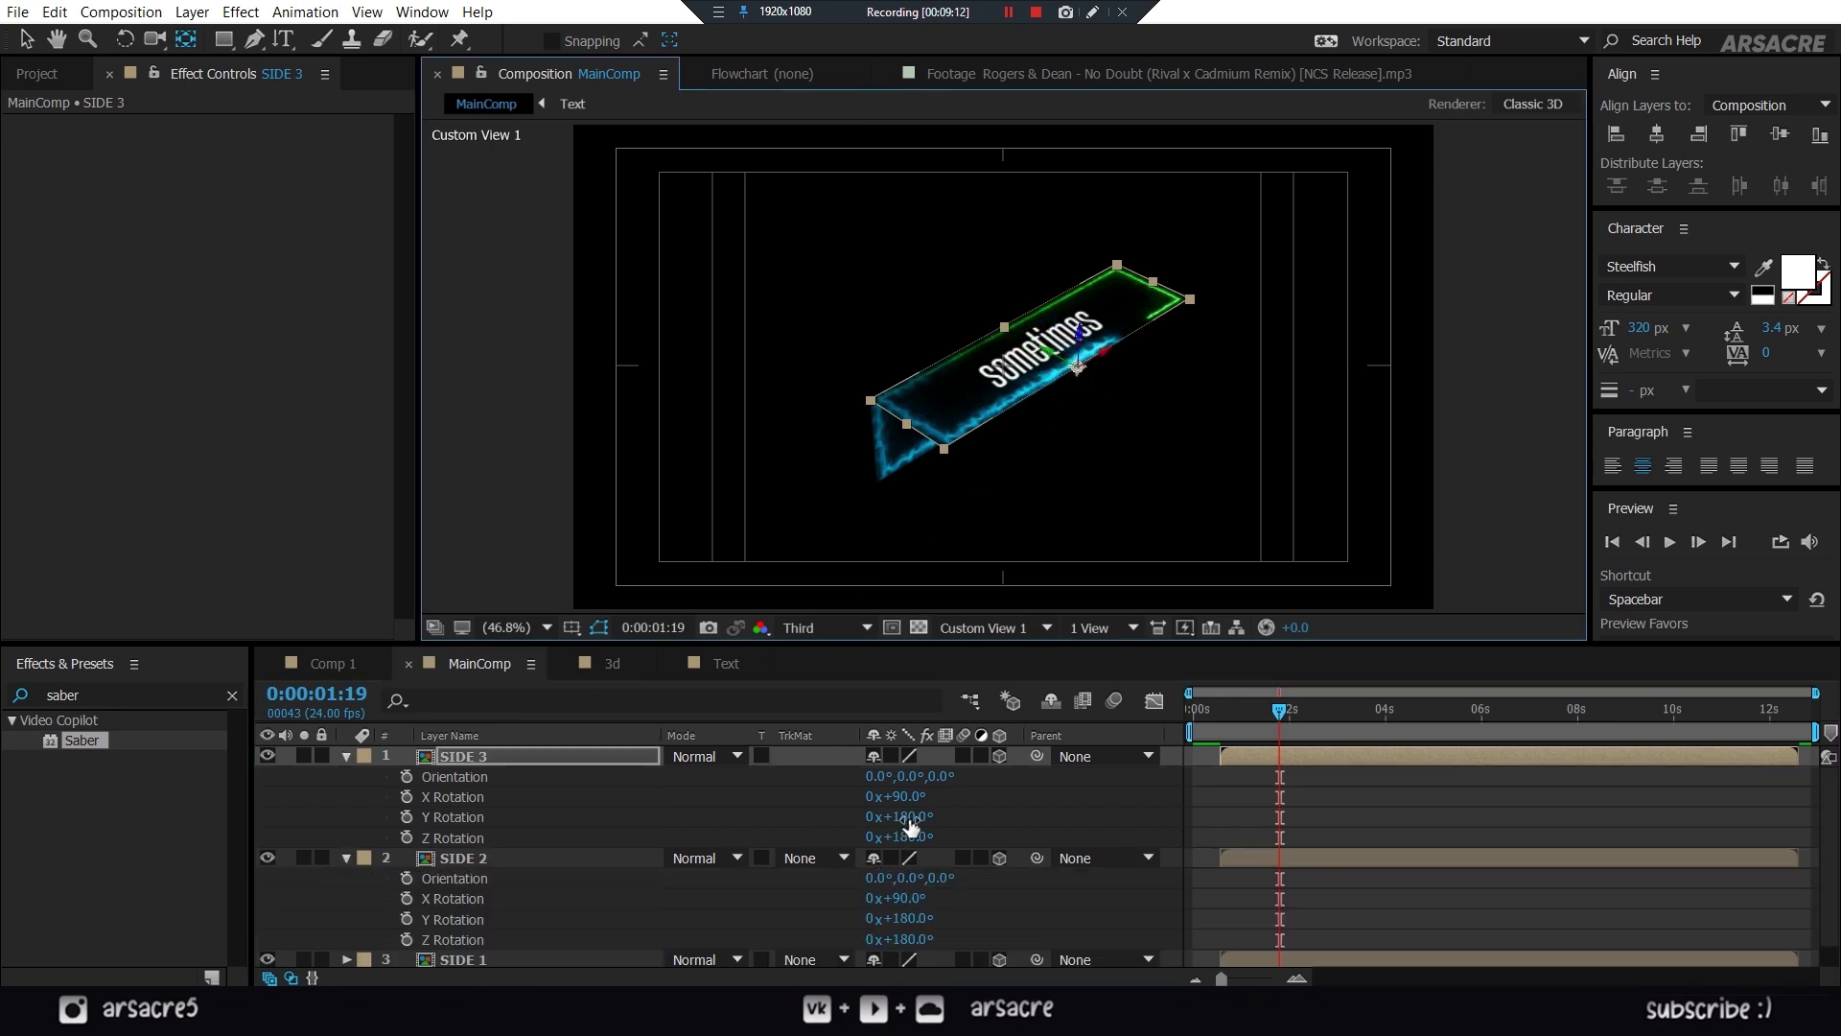
{"action": "left_click_drag", "start_coordinate": [900, 796], "coordinate": [1161, 832]}
{"action": "left_click", "coordinate": [909, 817]}
{"action": "type", "text": "0"}
{"action": "left_click", "coordinate": [1001, 821]}
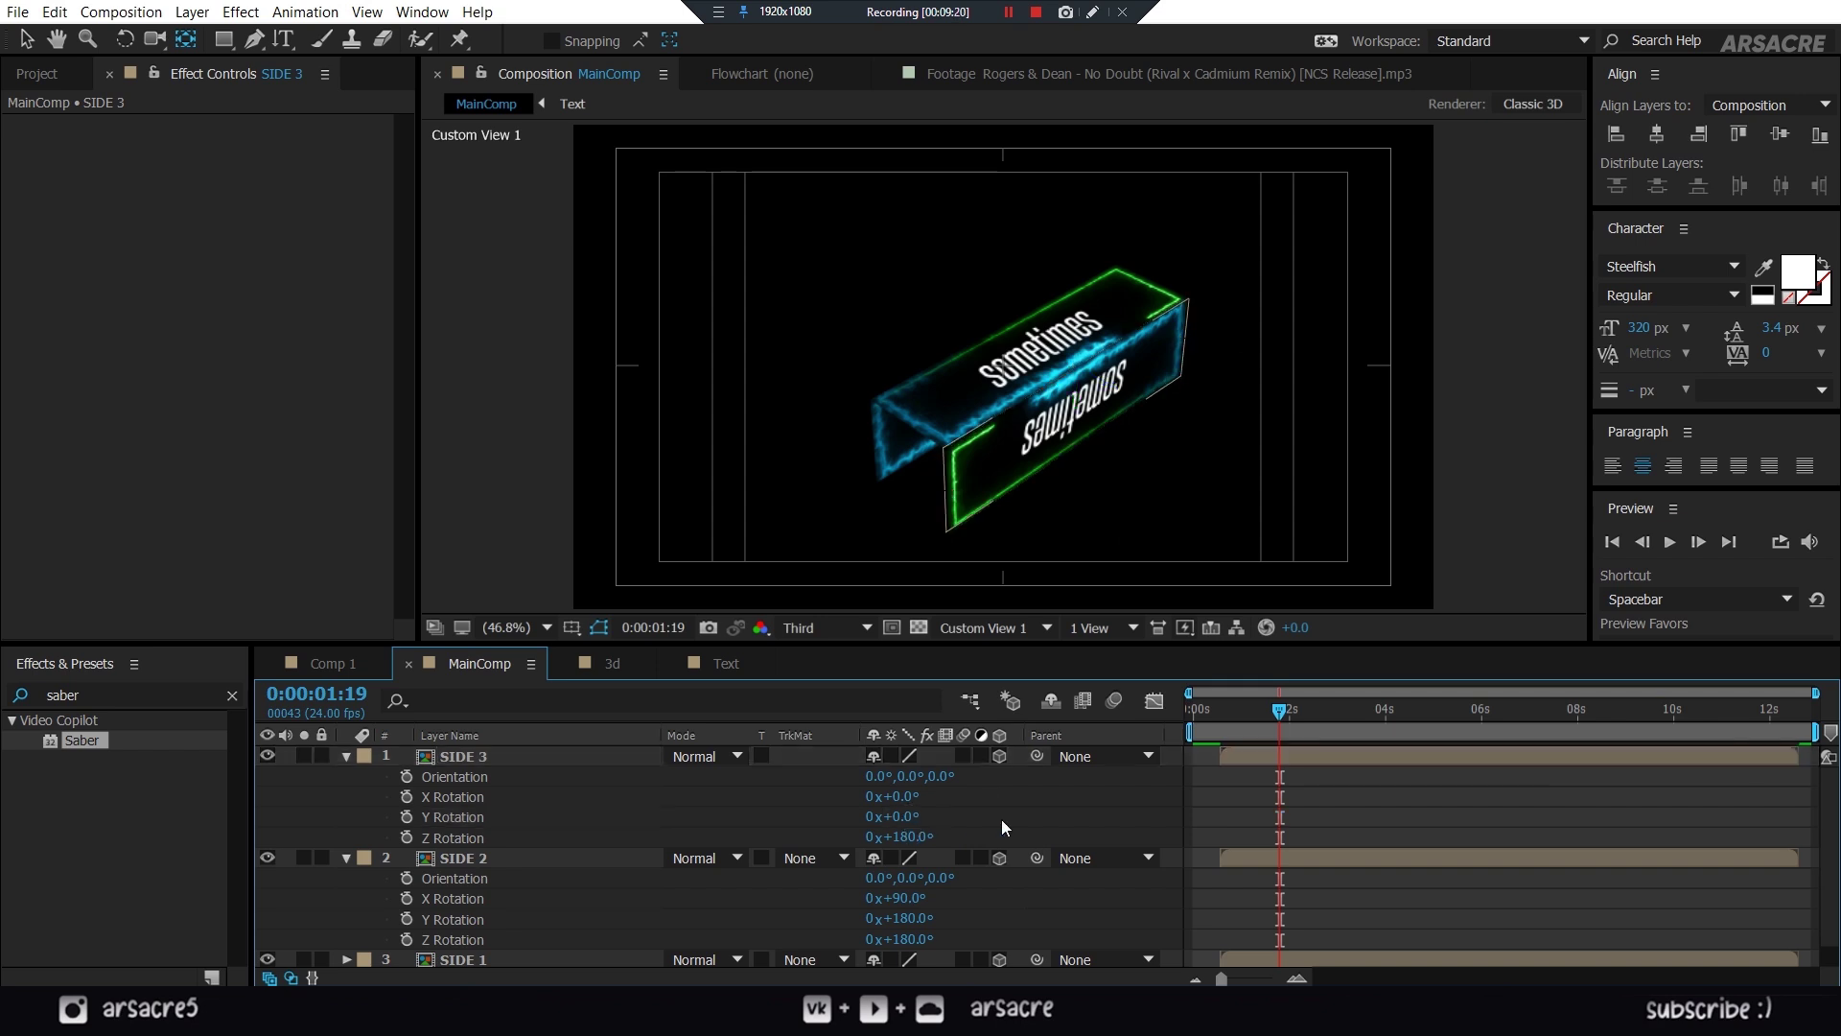
{"action": "left_click_drag", "start_coordinate": [896, 836], "coordinate": [674, 853]}
{"action": "left_click", "coordinate": [900, 837]}
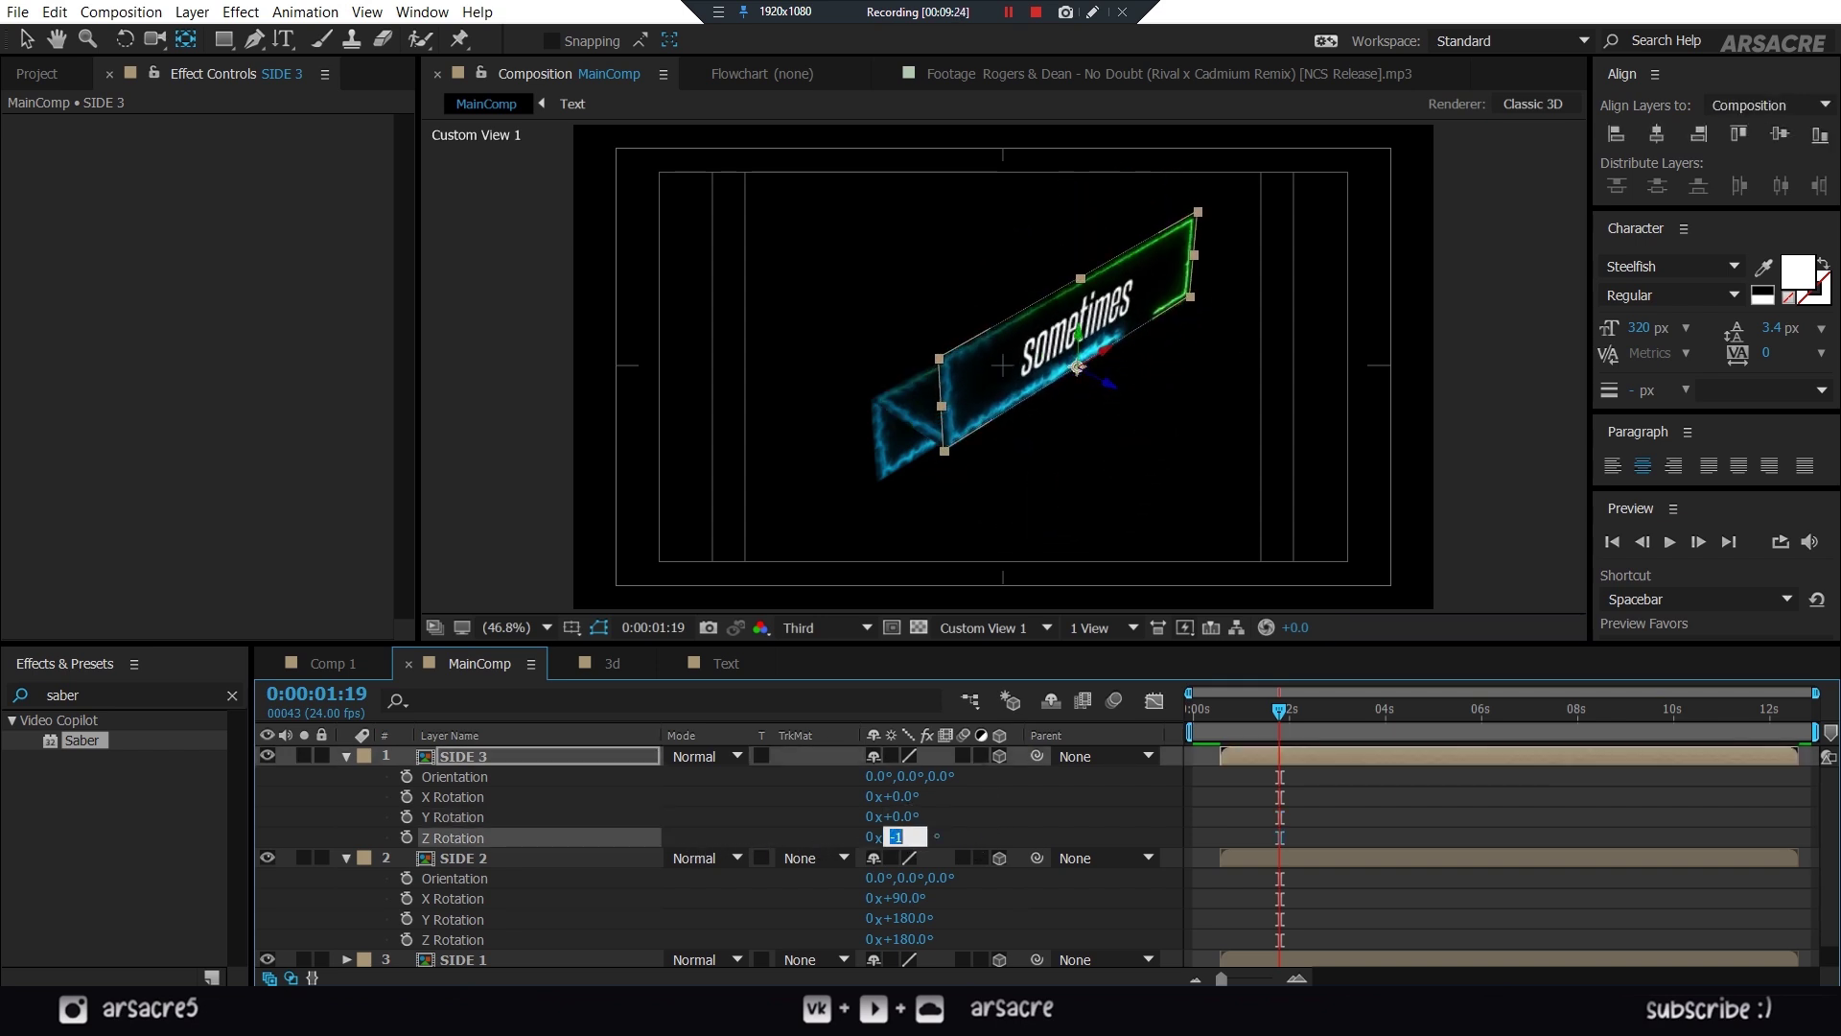
{"action": "type", "text": "0"}
{"action": "key", "text": "Return"}
- Enable snapping and lower SIDE 3 until its top edge meets SIDE 2's front edge, then return to Custom View 1
{"action": "key", "text": "v"}
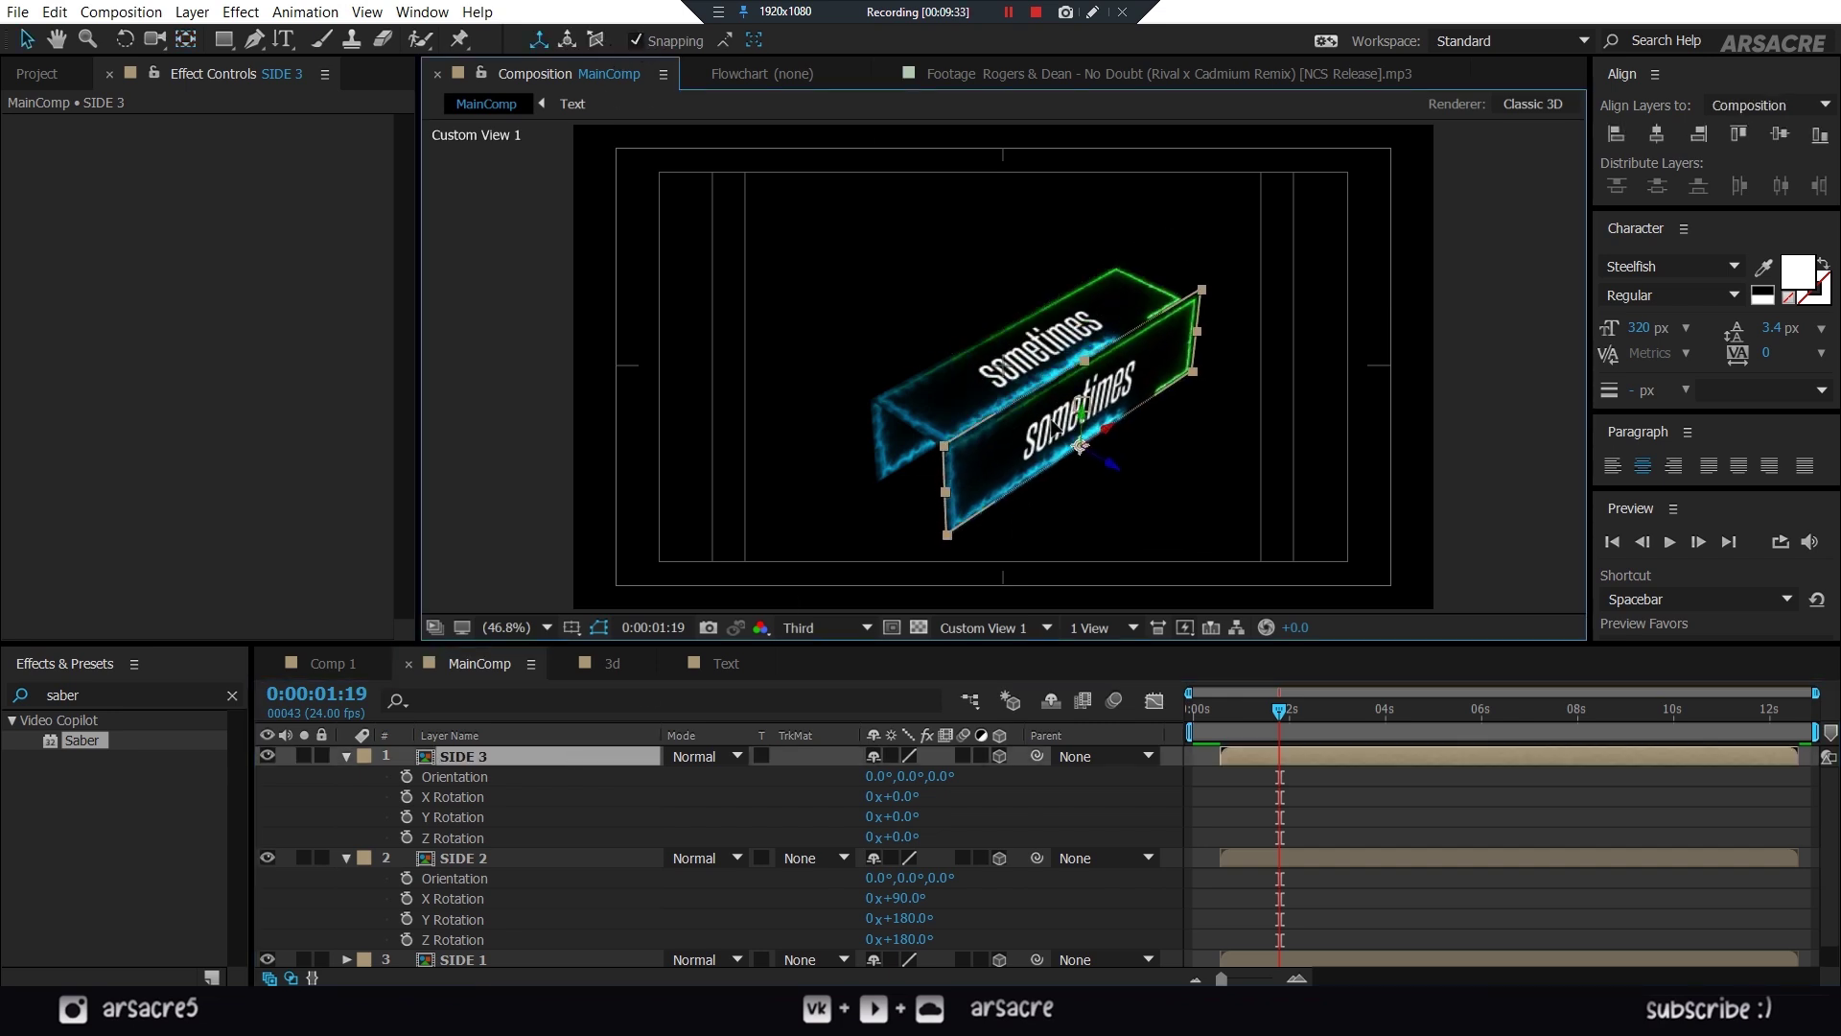
{"action": "left_click", "coordinate": [1046, 627]}
{"action": "left_click", "coordinate": [1103, 662]}
{"action": "left_click", "coordinate": [997, 627]}
{"action": "left_click", "coordinate": [997, 827]}
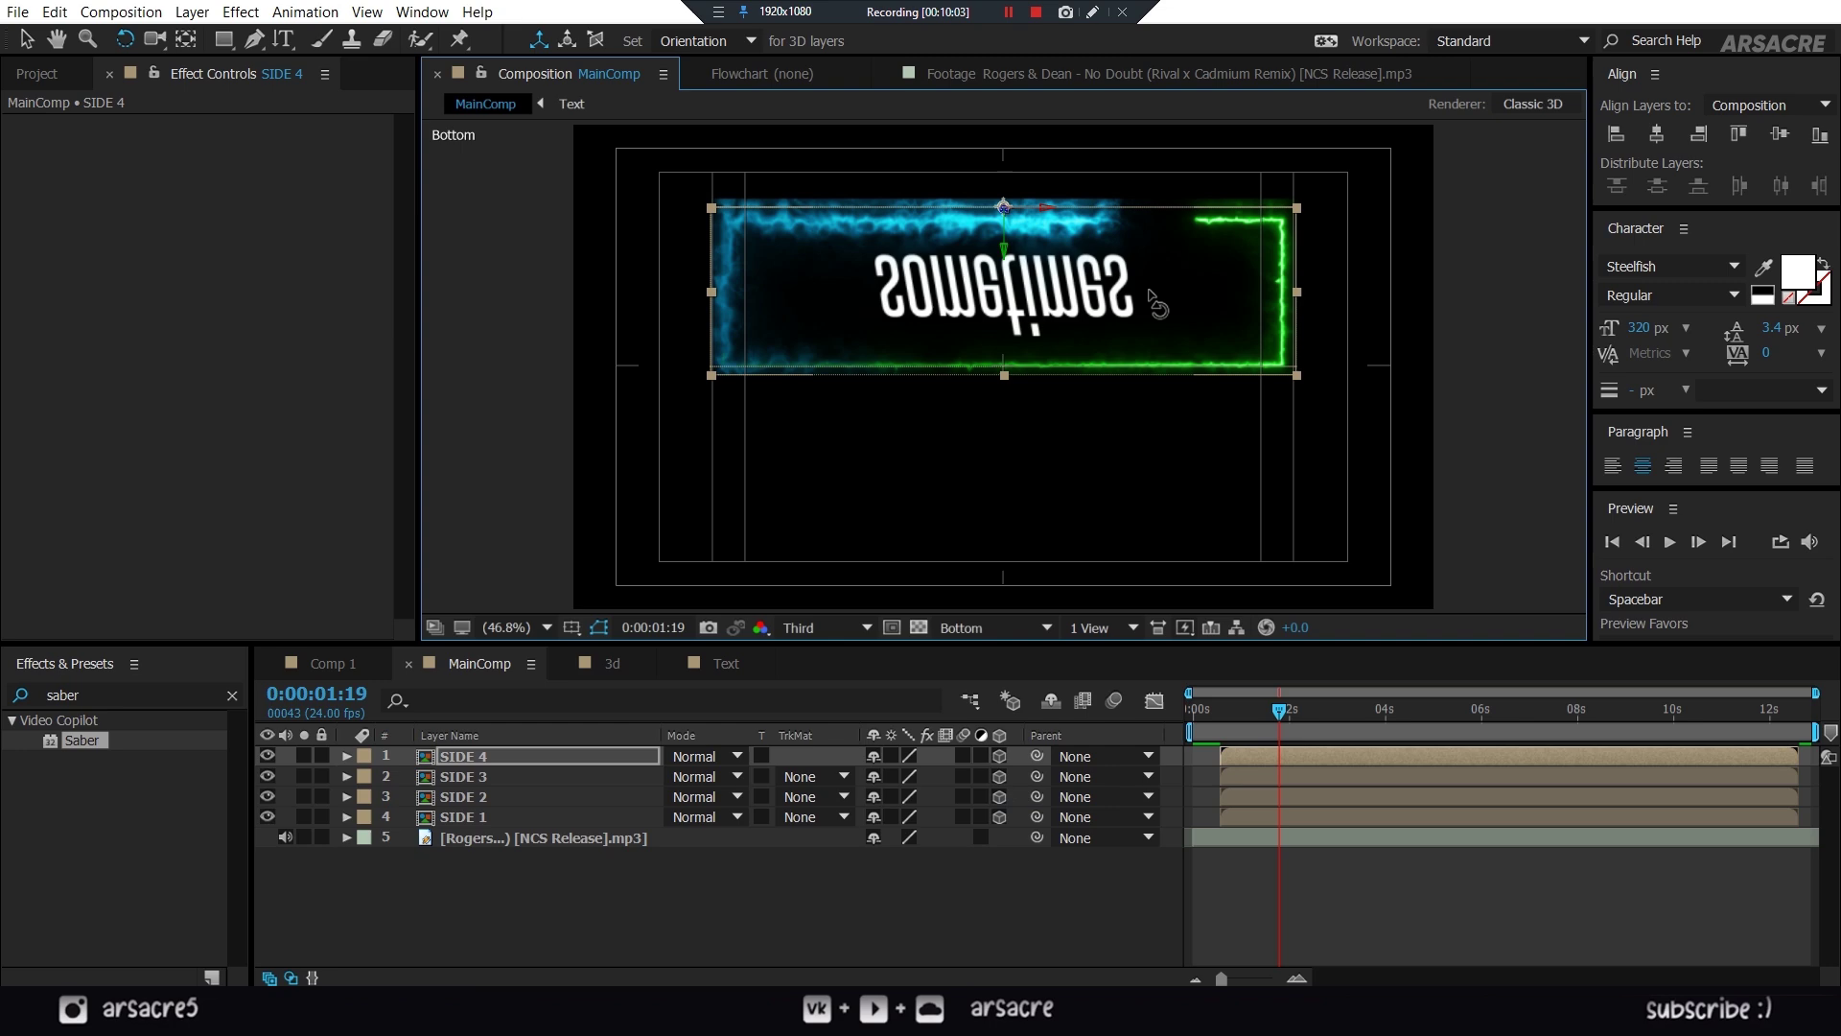
- Duplicate SIDE 3 as SIDE 4 and rotate it -90° on X and 180° on Z to close the underside of the box
{"action": "key", "text": "r"}
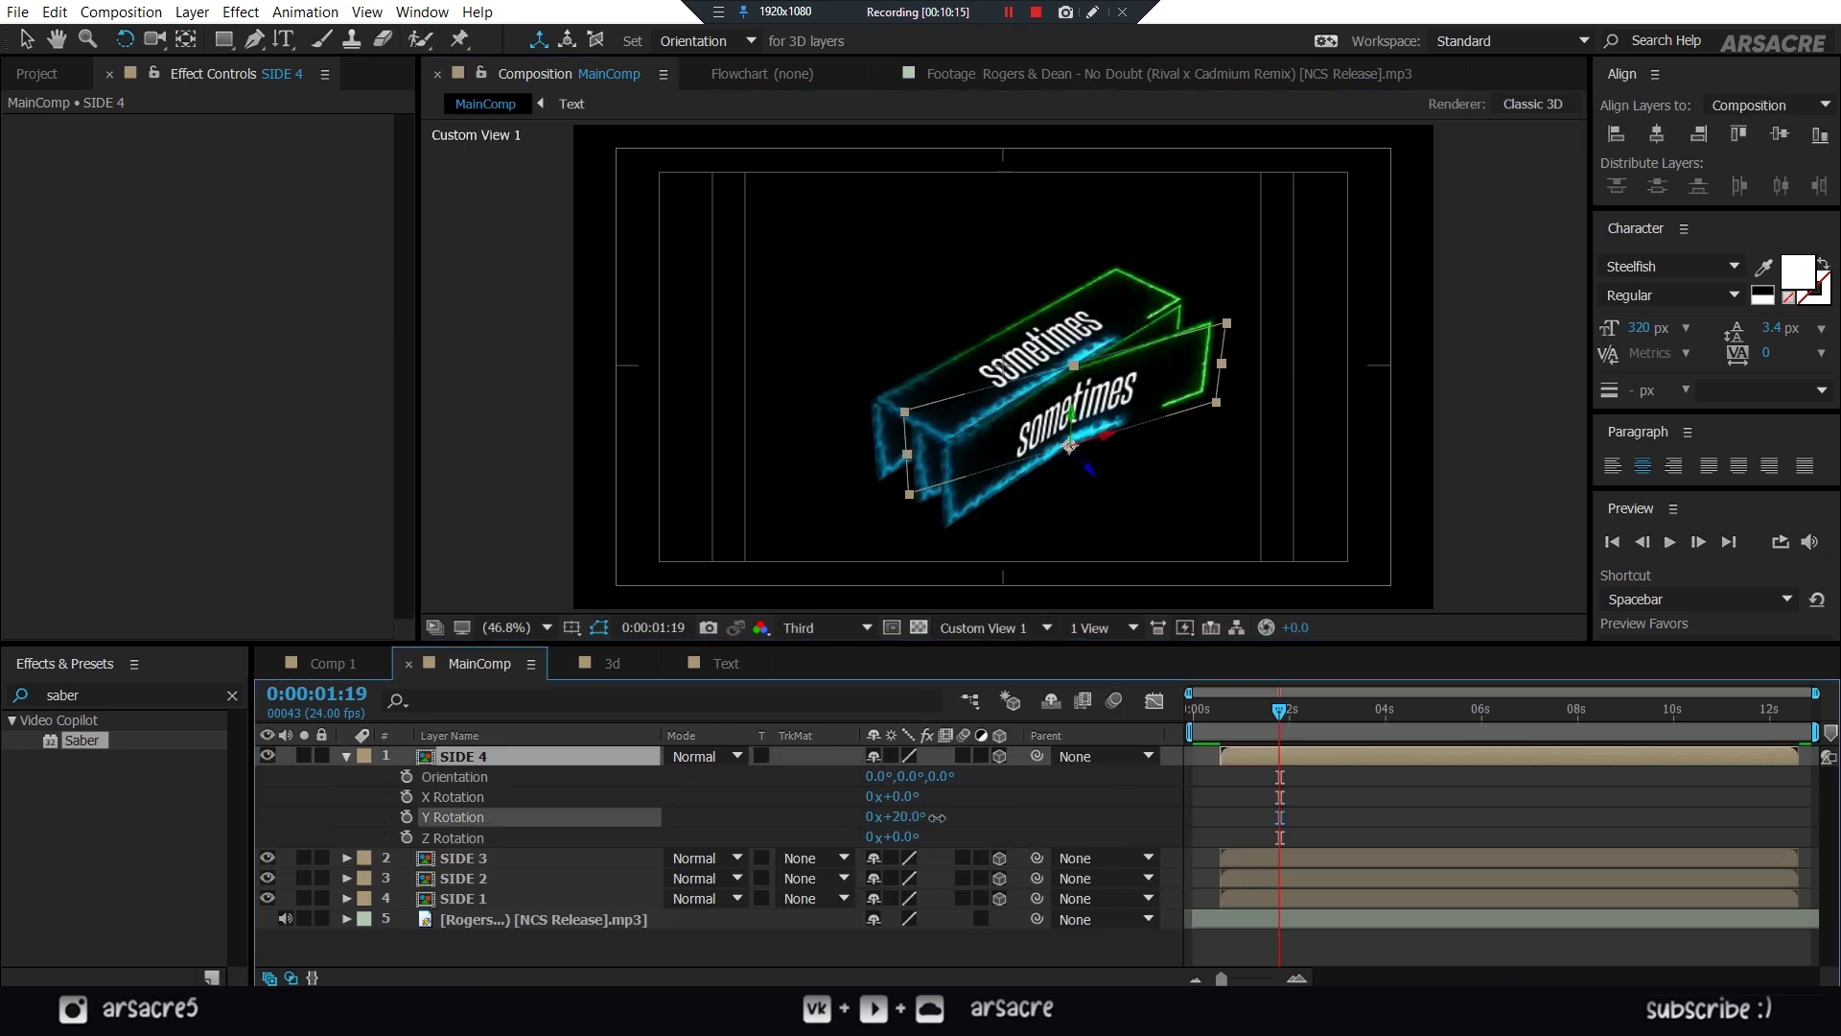
{"action": "left_click", "coordinate": [993, 627]}
{"action": "left_click", "coordinate": [989, 798]}
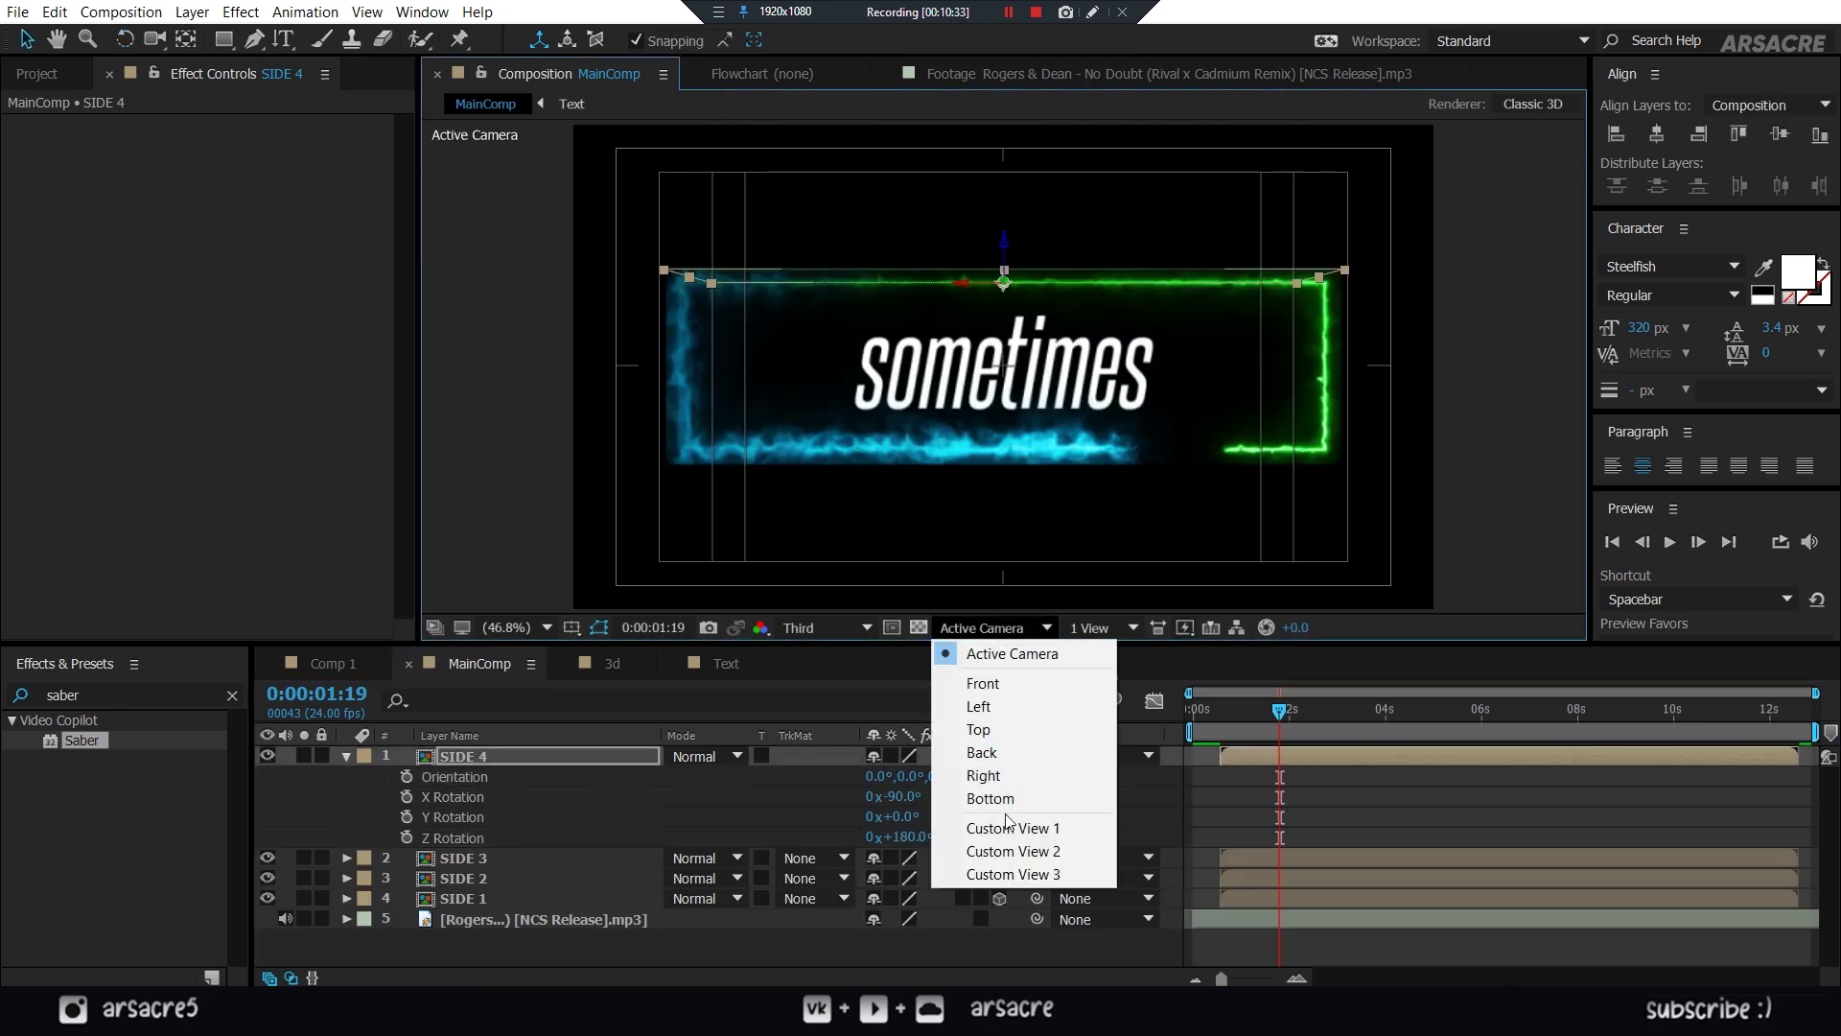
{"action": "left_click", "coordinate": [1007, 825]}
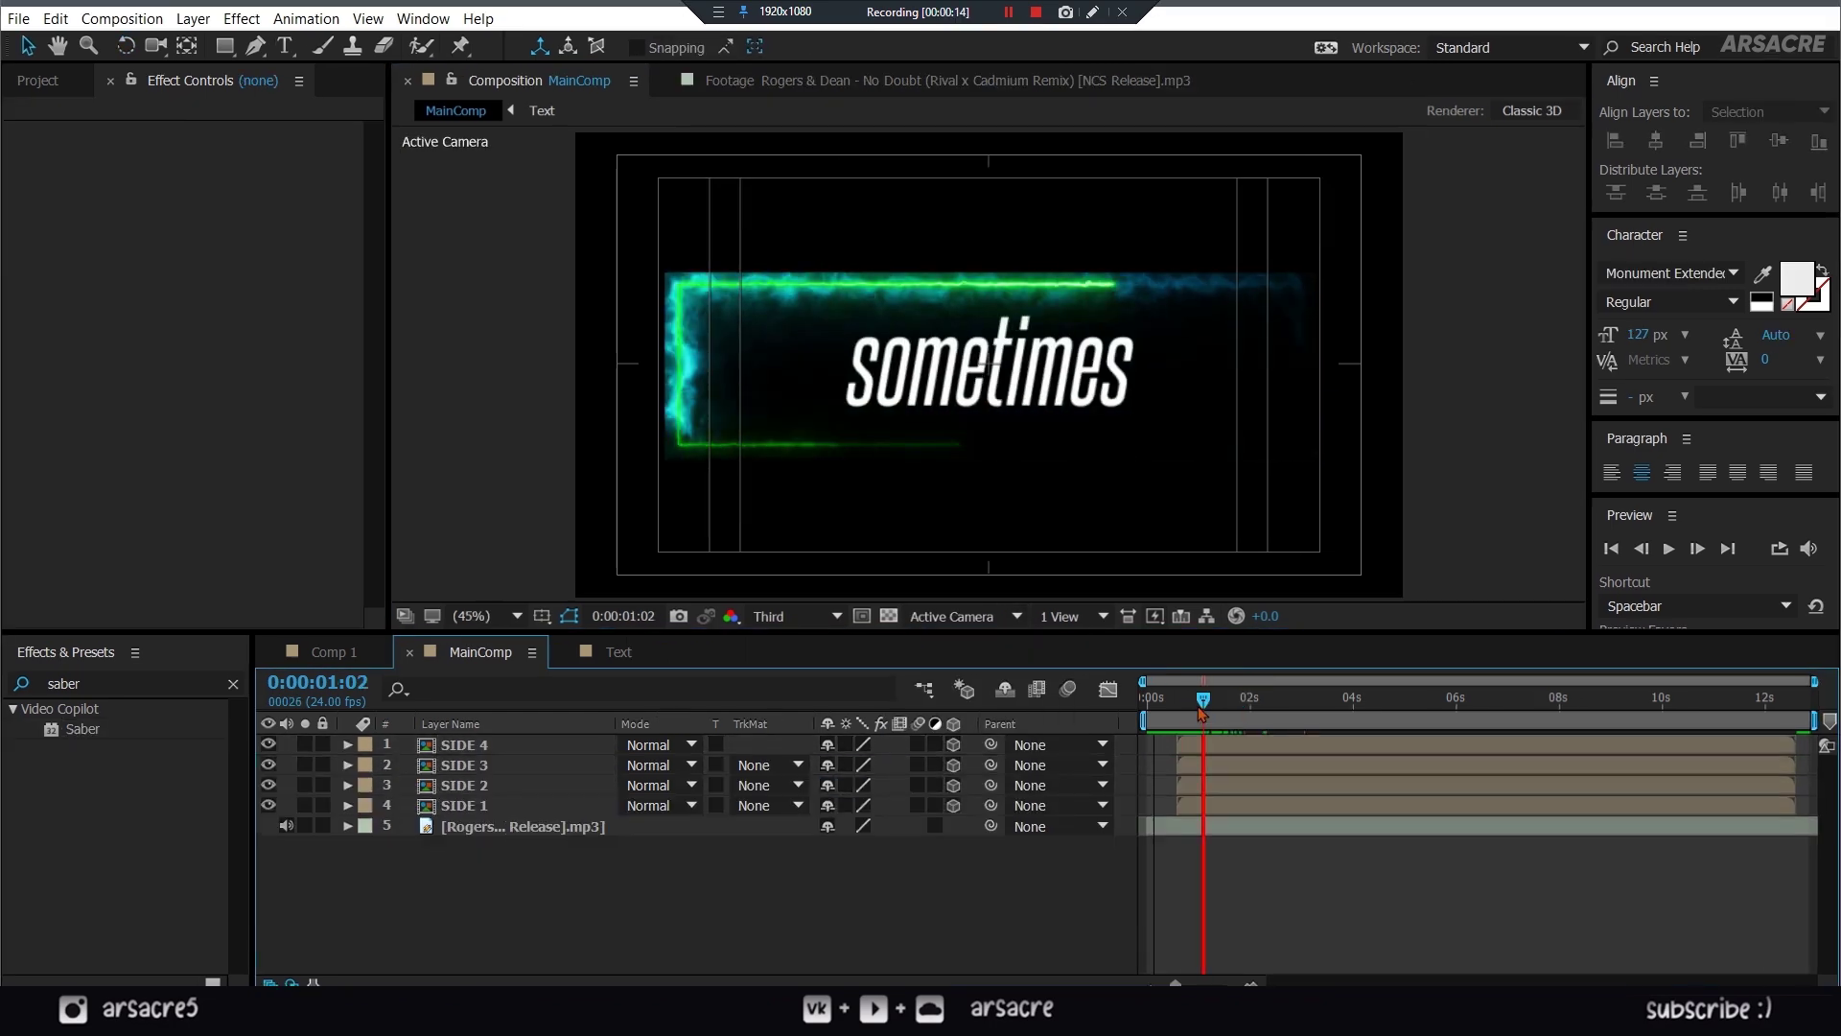
- Add a text layer reading "arsacre" above the box in MainComp with the current time at 0:00:00:23
{"action": "left_click_drag", "start_coordinate": [1202, 713], "coordinate": [1196, 712]}
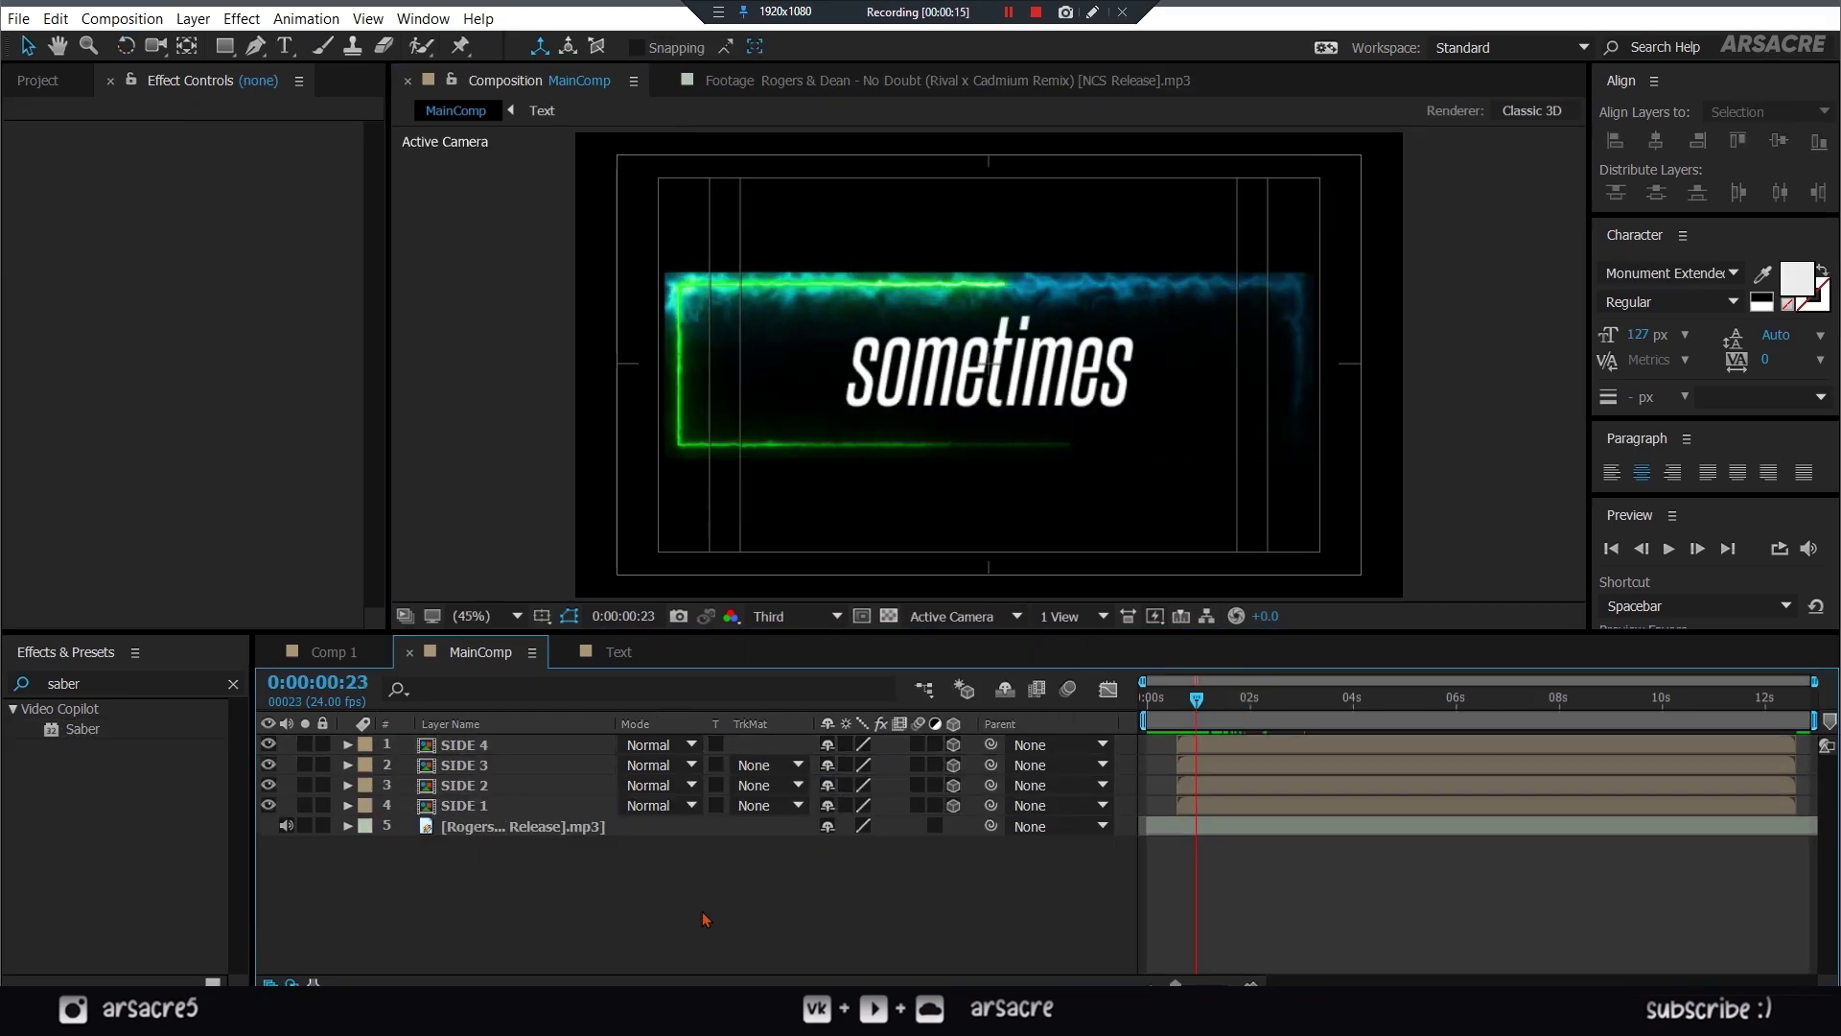
{"action": "left_click", "coordinate": [287, 50]}
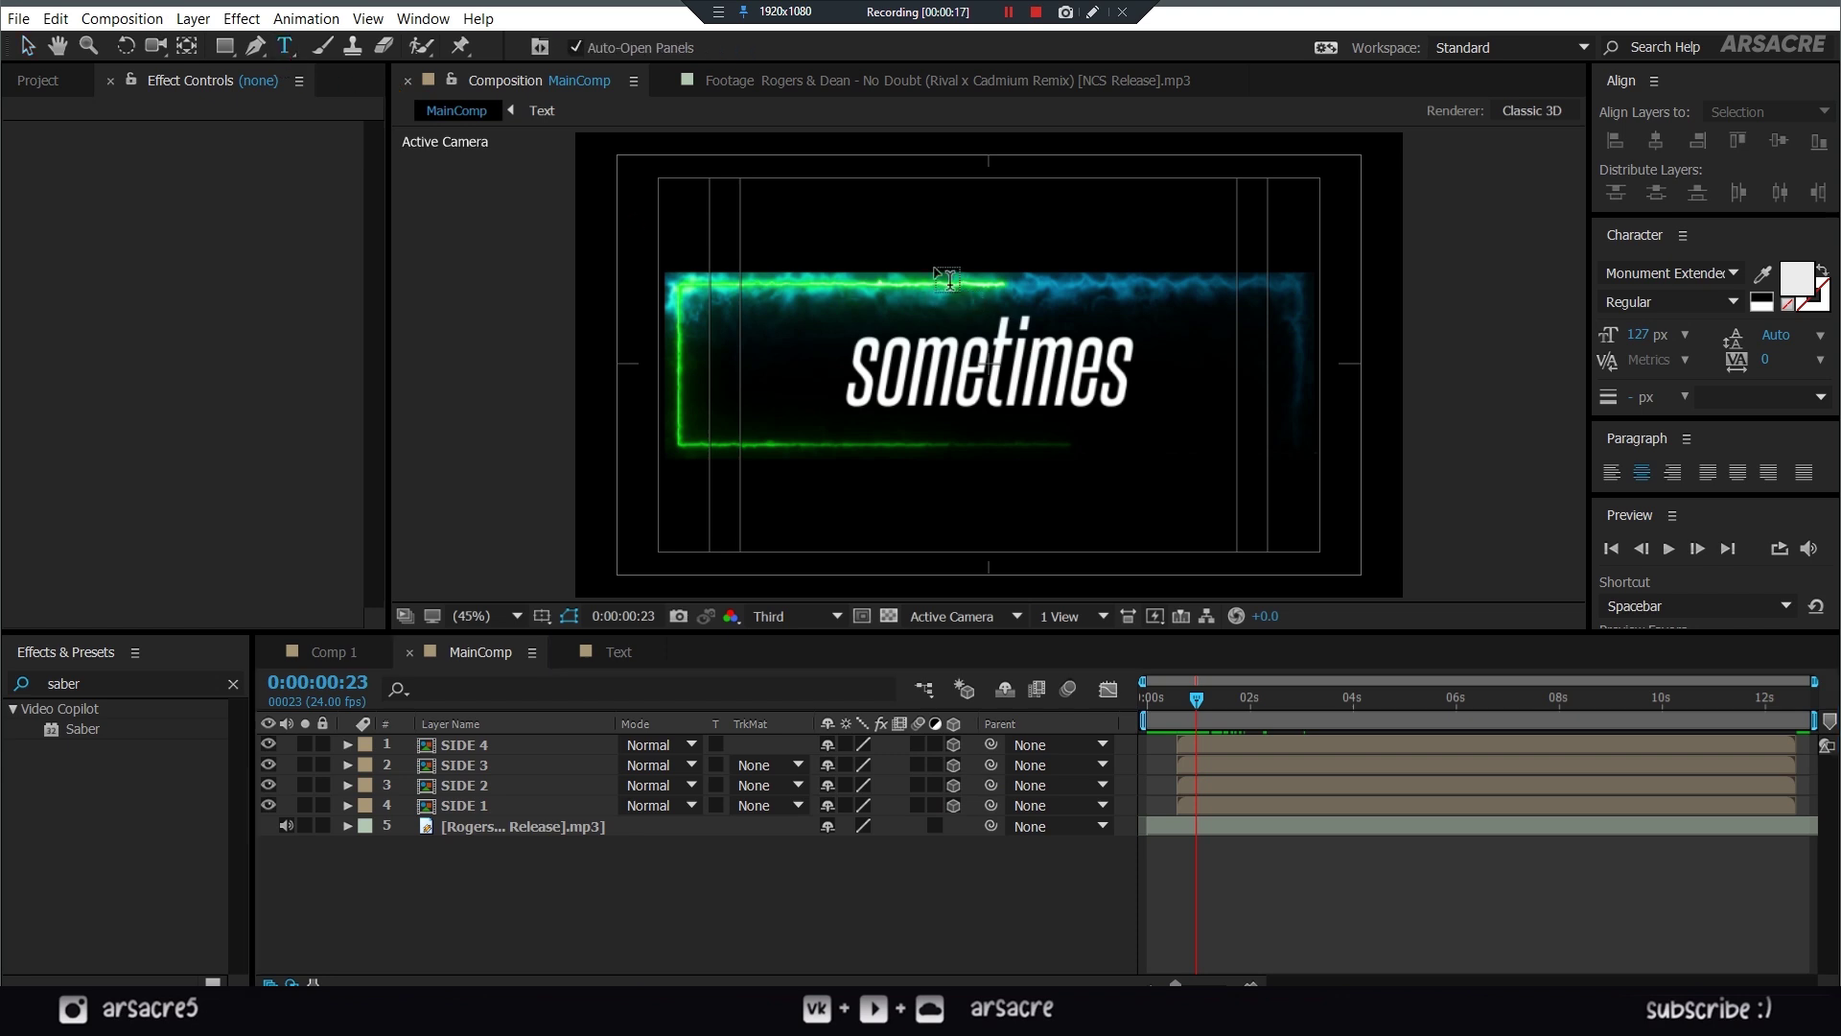
{"action": "left_click", "coordinate": [930, 268]}
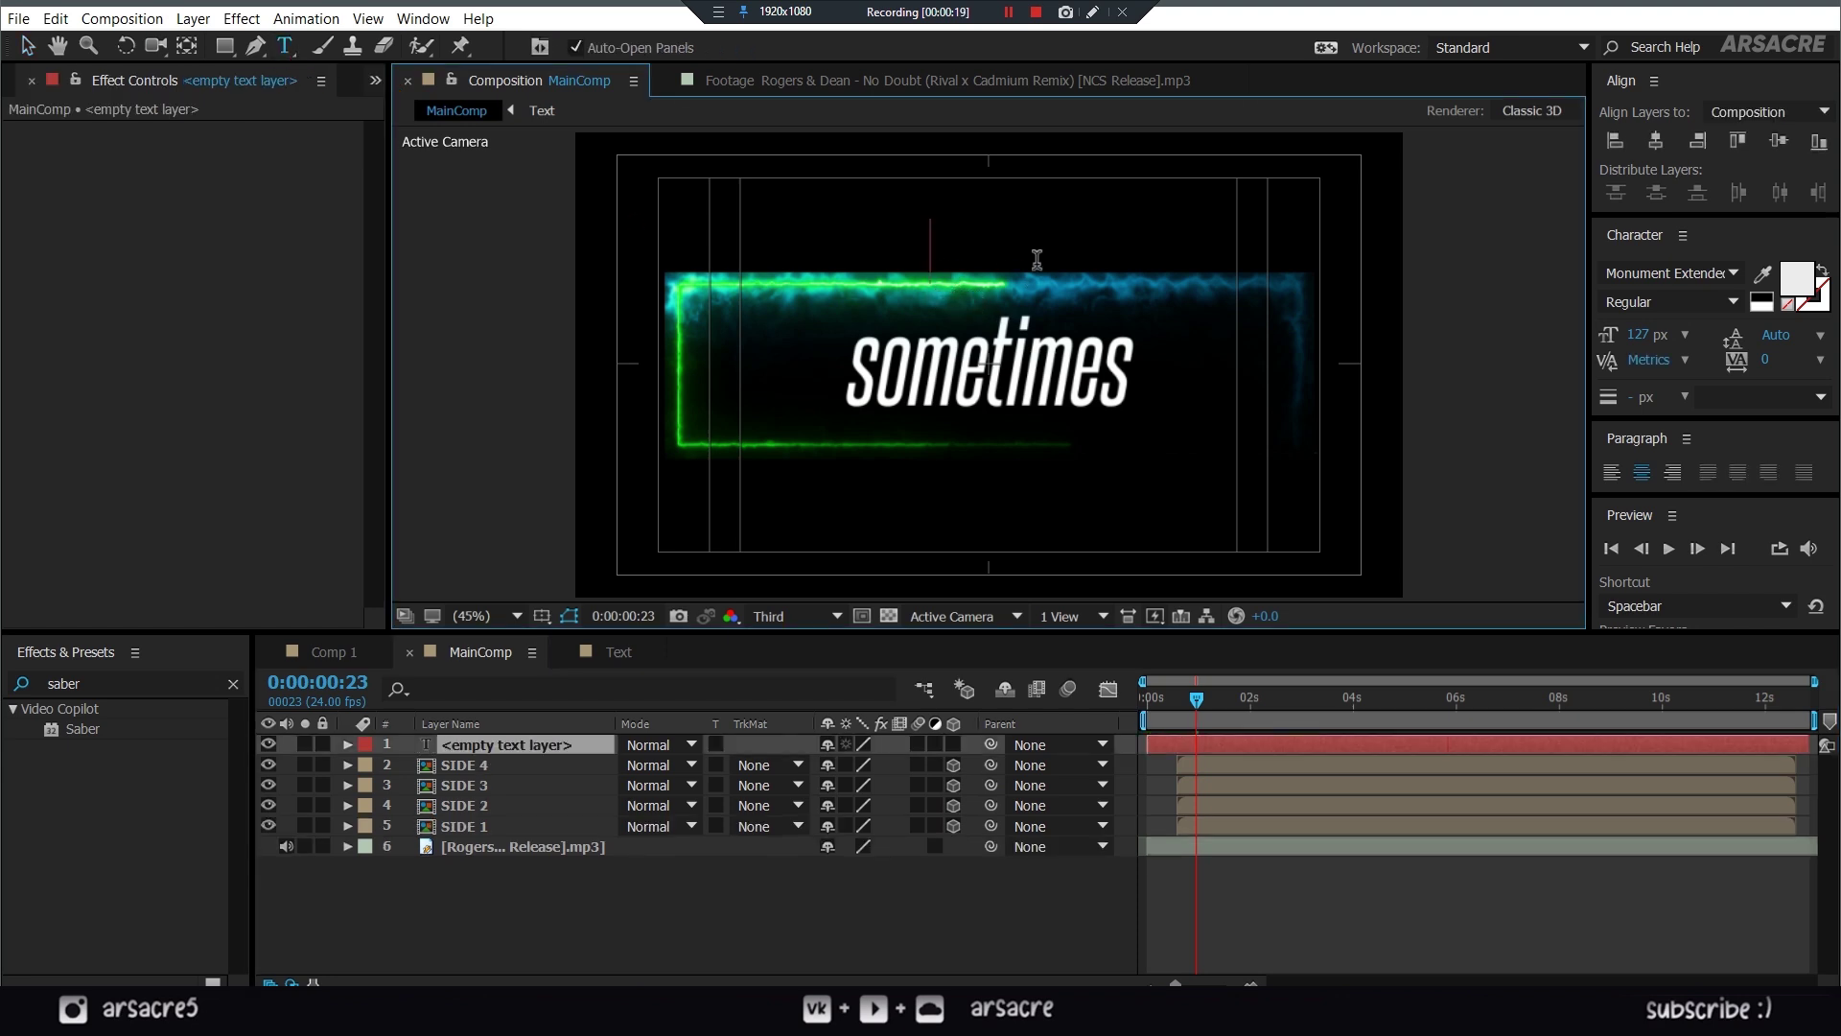
{"action": "type", "text": "arsacre"}
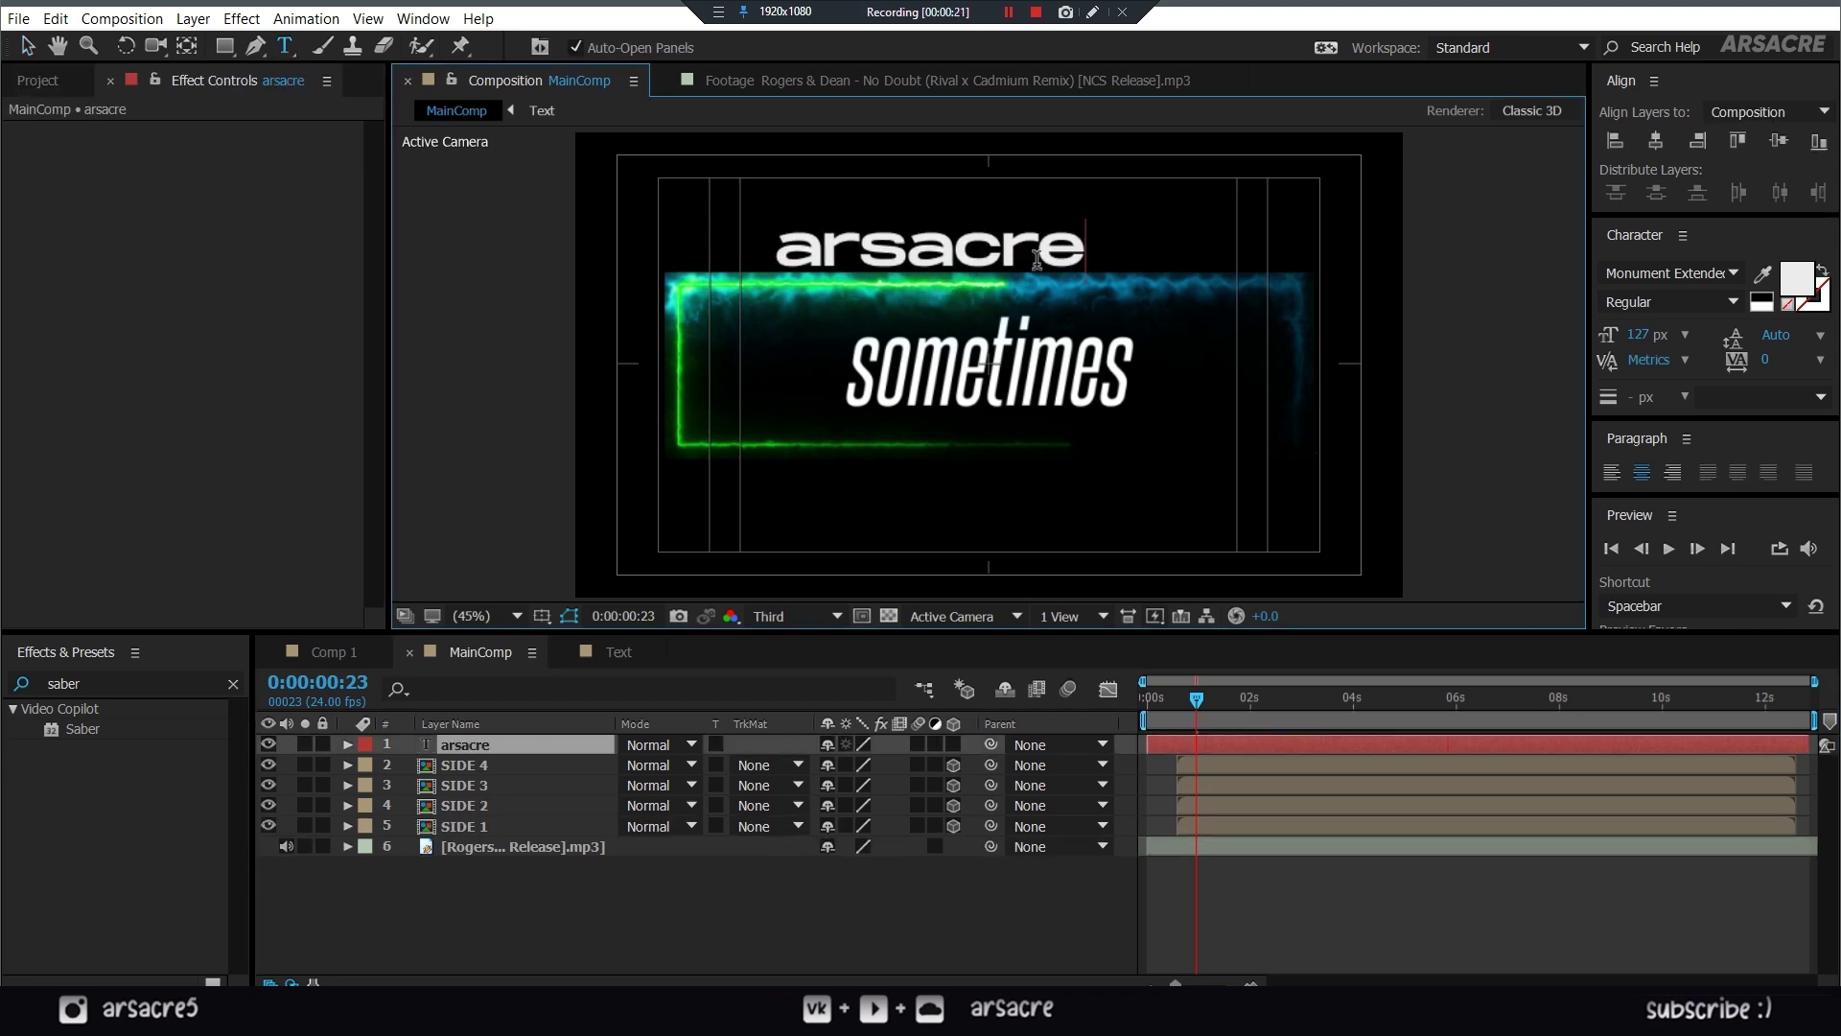
{"action": "left_click", "coordinate": [635, 652]}
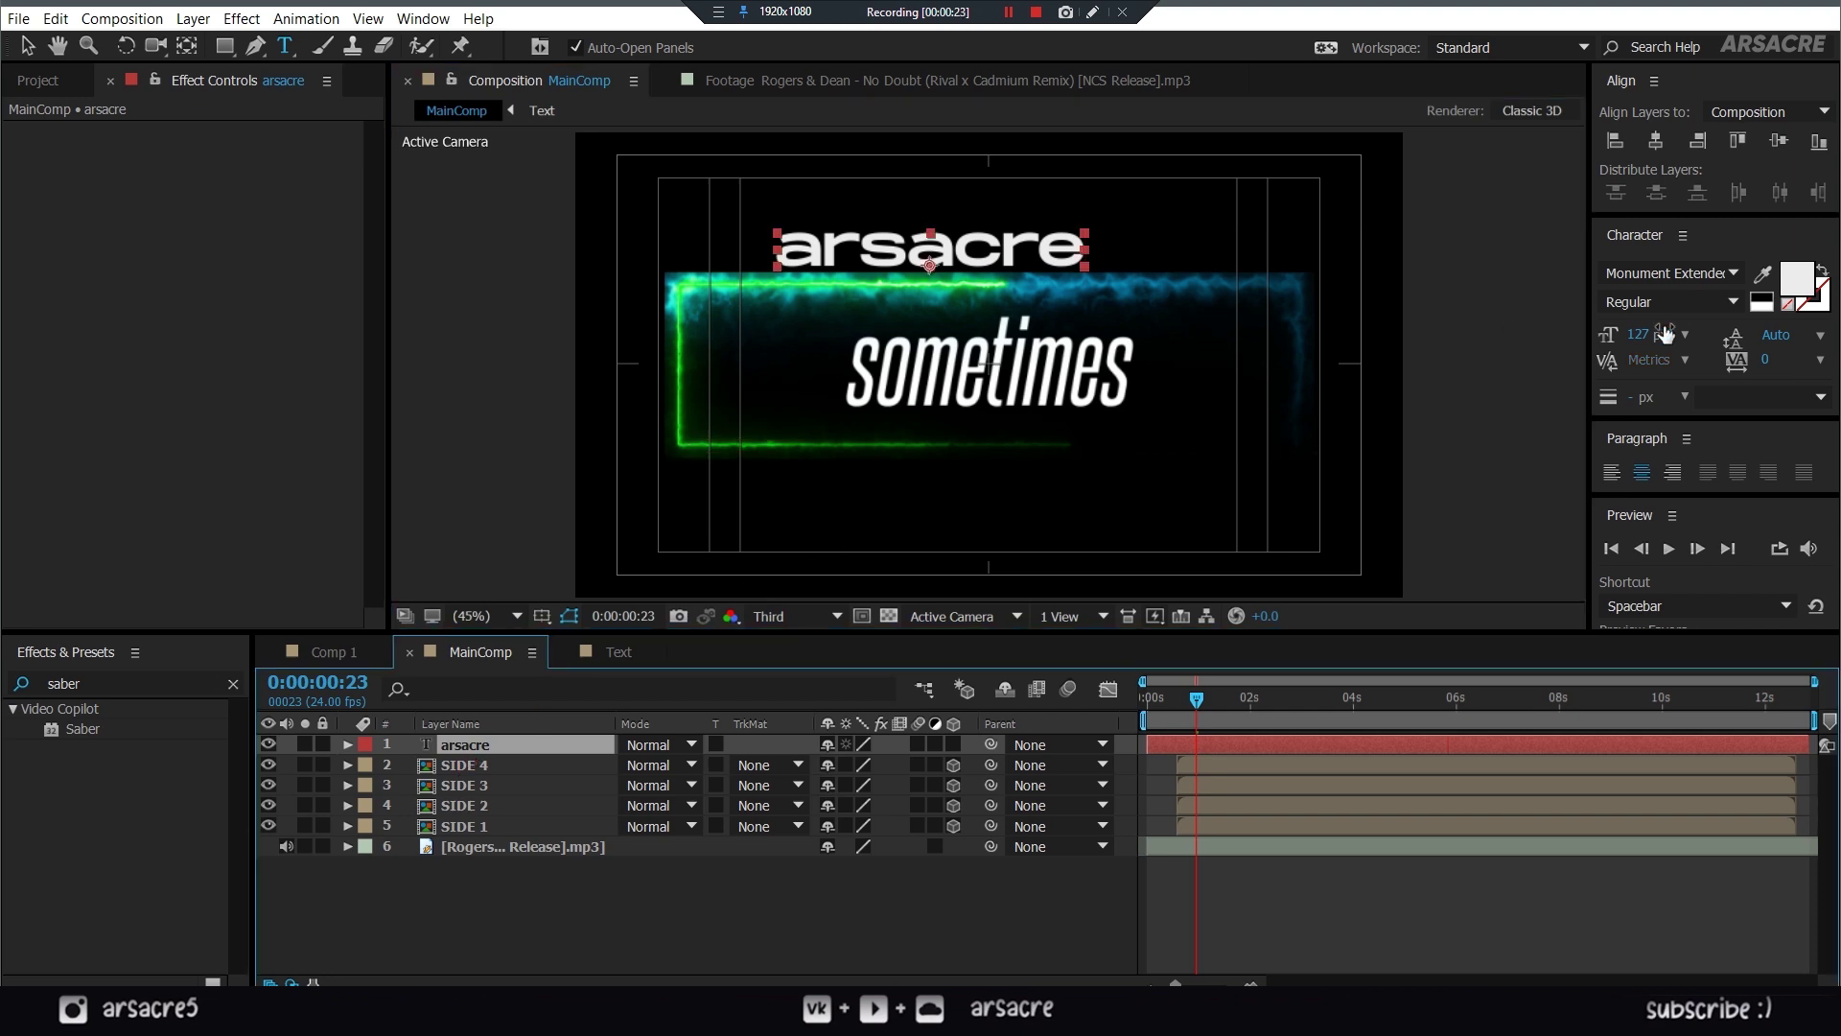
- Reveal all character settings, then enlarge the arsacre text and centre it in the composition
{"action": "left_click_drag", "start_coordinate": [1661, 416], "coordinate": [1671, 511]}
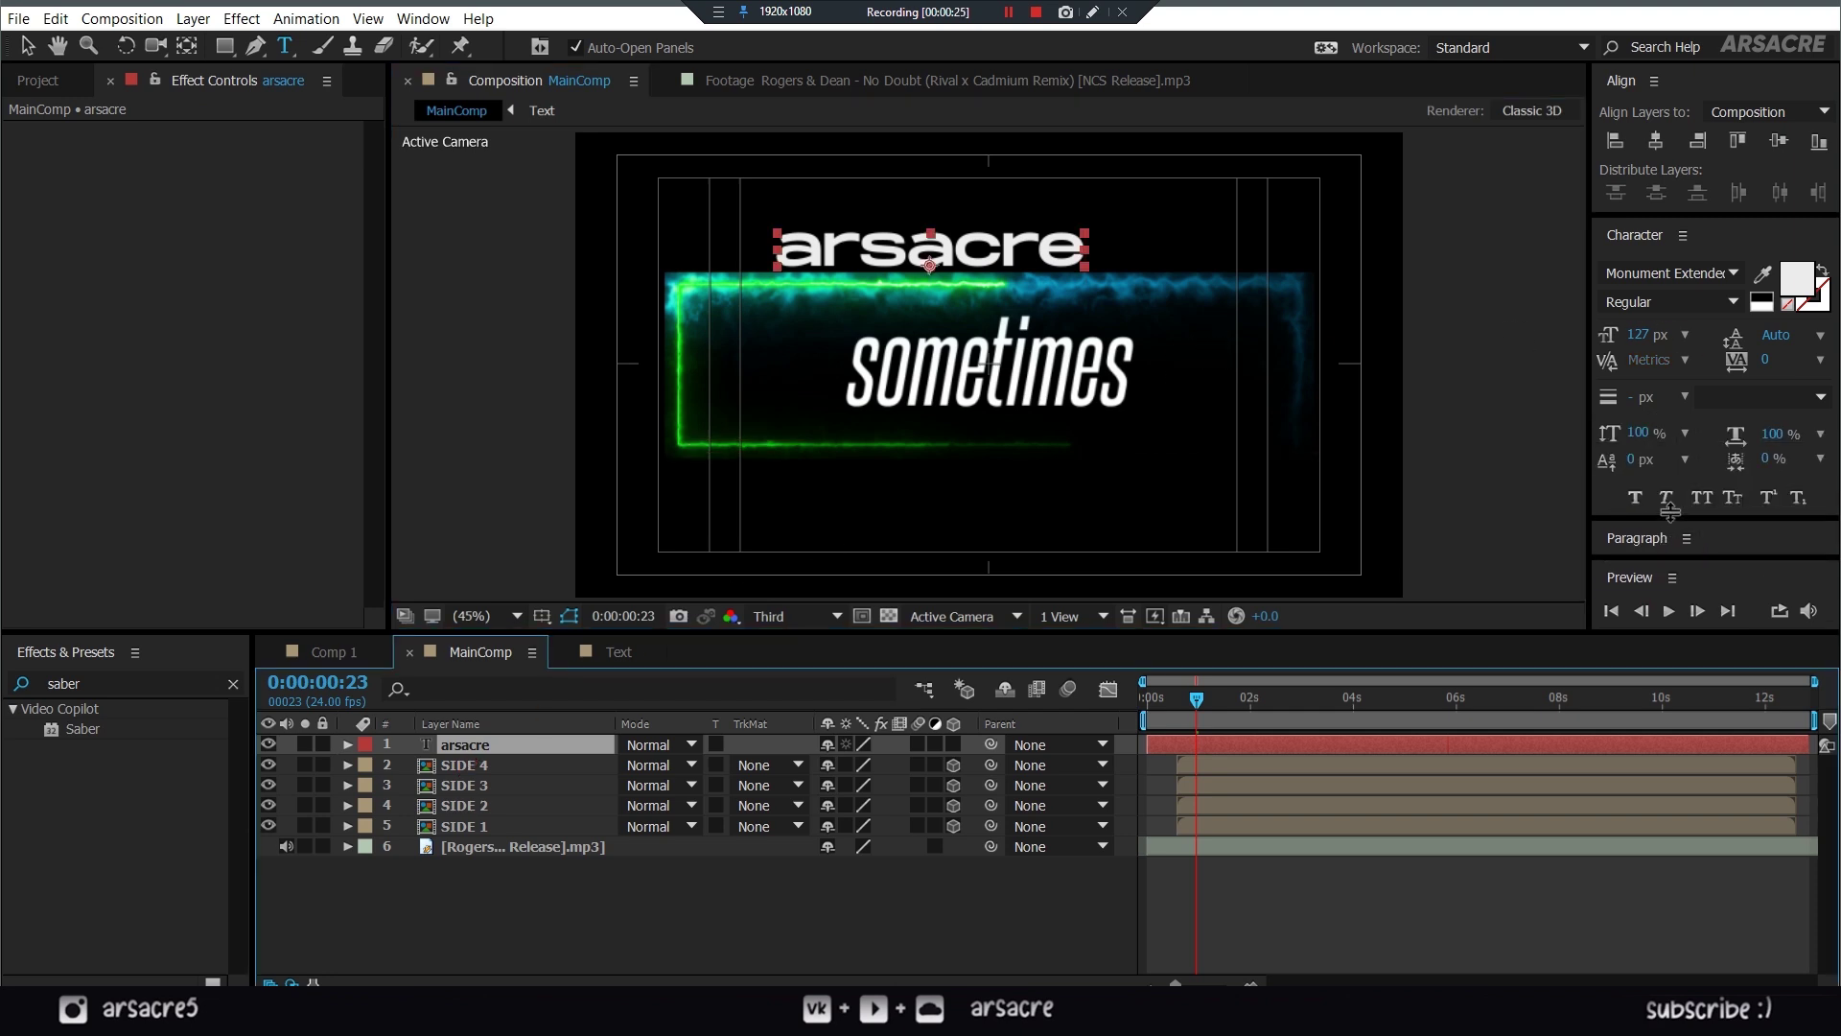
{"action": "key", "text": "v"}
{"action": "left_click_drag", "start_coordinate": [1091, 257], "coordinate": [1230, 230]}
{"action": "left_click_drag", "start_coordinate": [1120, 223], "coordinate": [1182, 353]}
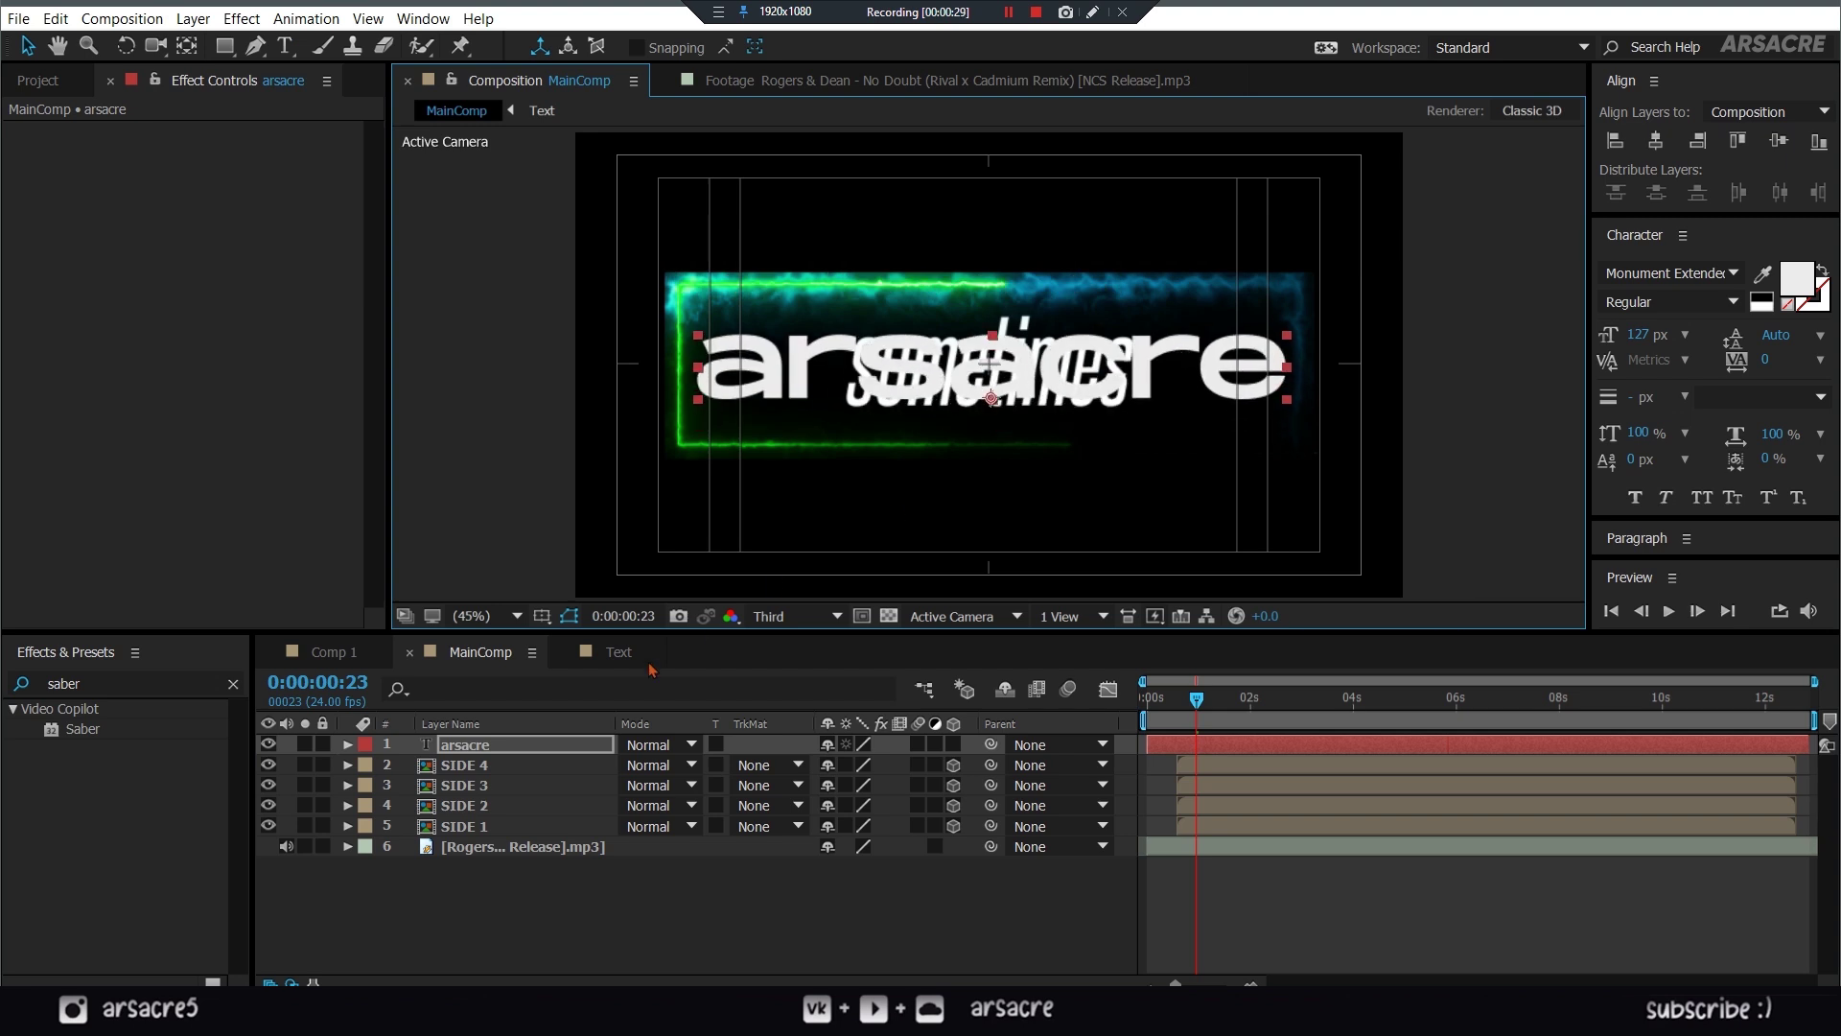
- Create masks from the arsacre text and move both arsacre layers beneath SIDE 1
{"action": "right_click", "coordinate": [514, 750]}
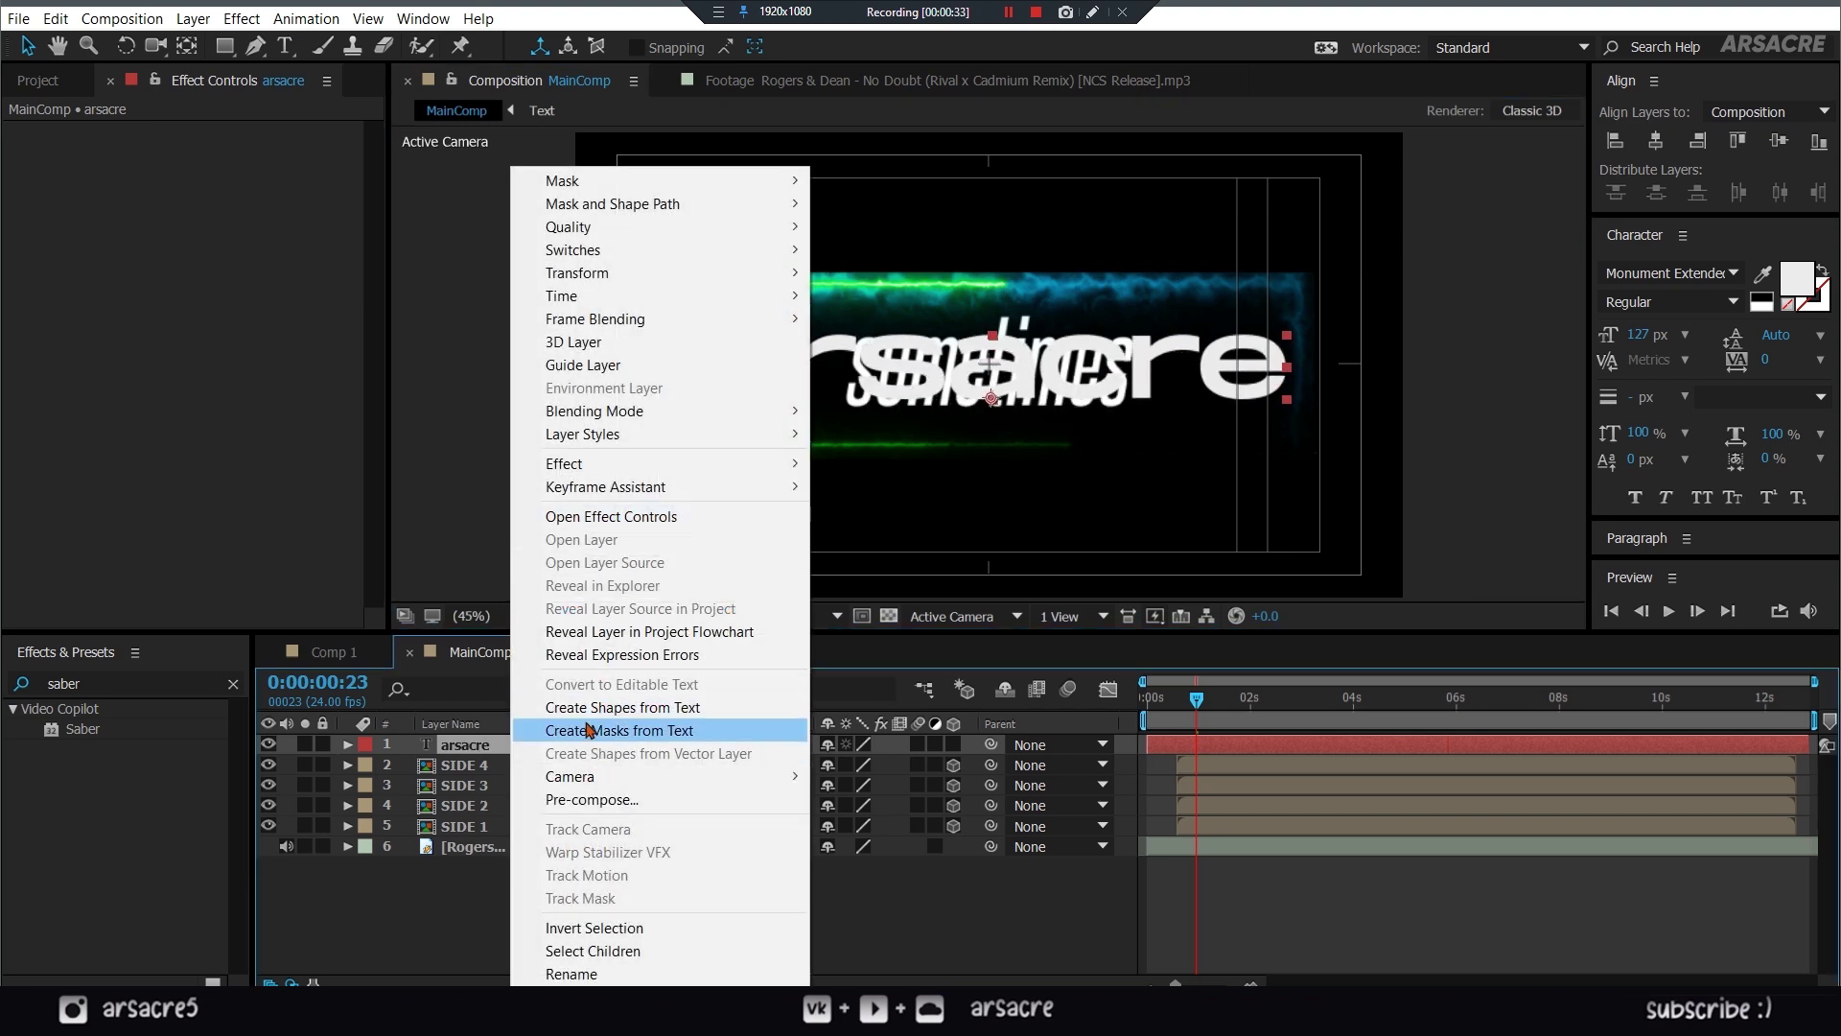
{"action": "left_click", "coordinate": [614, 742]}
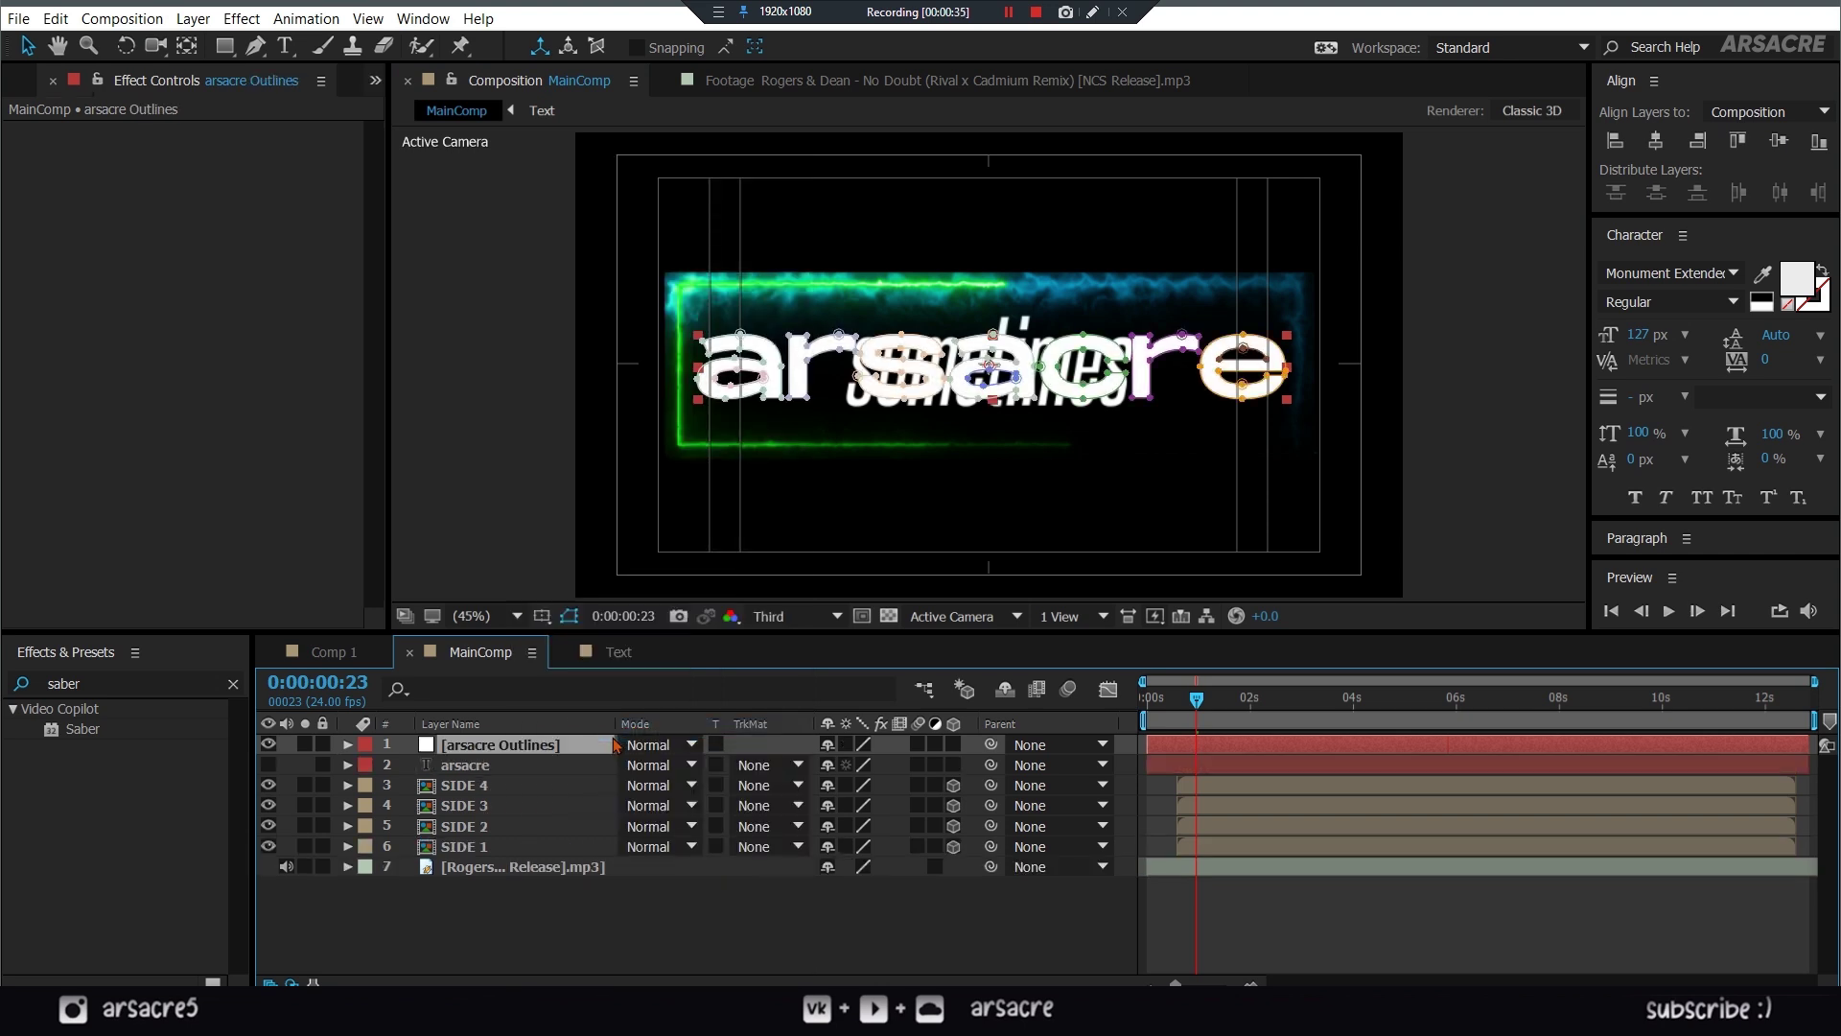
{"action": "left_click", "coordinate": [475, 766], "text": "ctrl"}
{"action": "left_click_drag", "start_coordinate": [462, 753], "coordinate": [465, 861]}
{"action": "left_click", "coordinate": [723, 928]}
{"action": "left_click", "coordinate": [523, 849]}
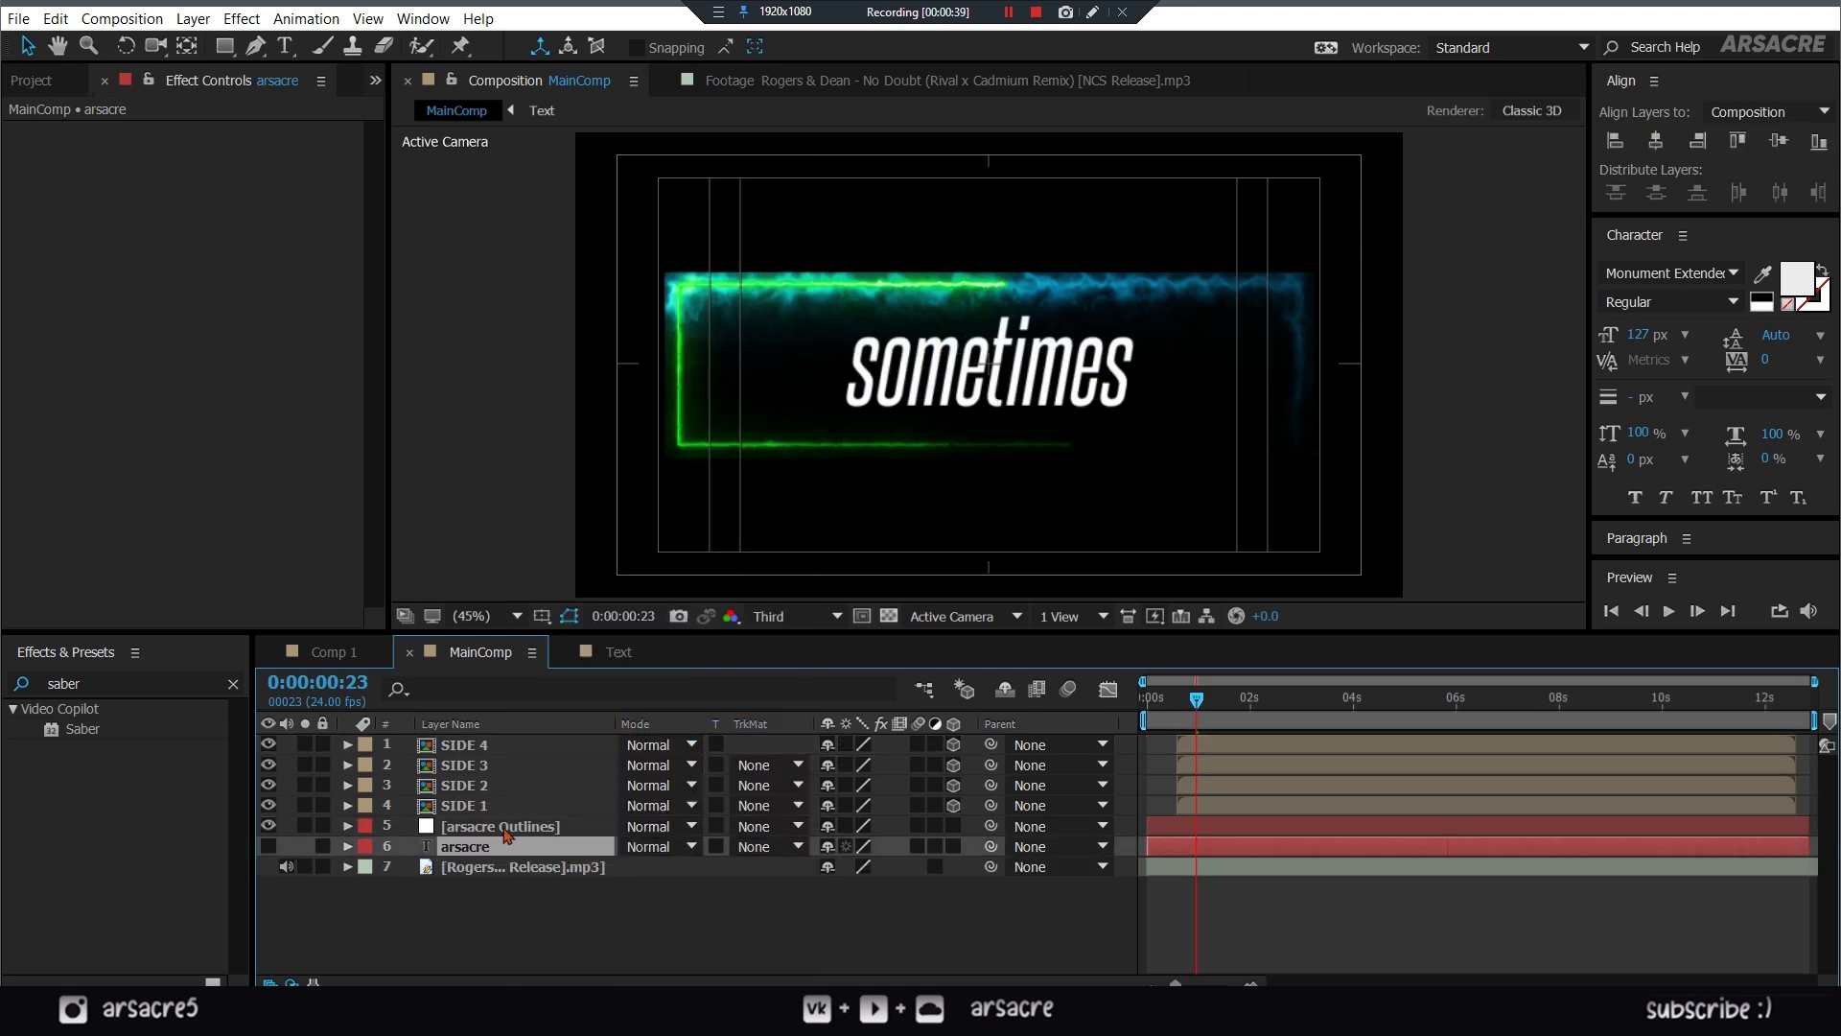
- Trim both soloed arsacre layers to end at 0:00:01:02 and play them back from the start
{"action": "left_click", "coordinate": [504, 827], "text": "ctrl"}
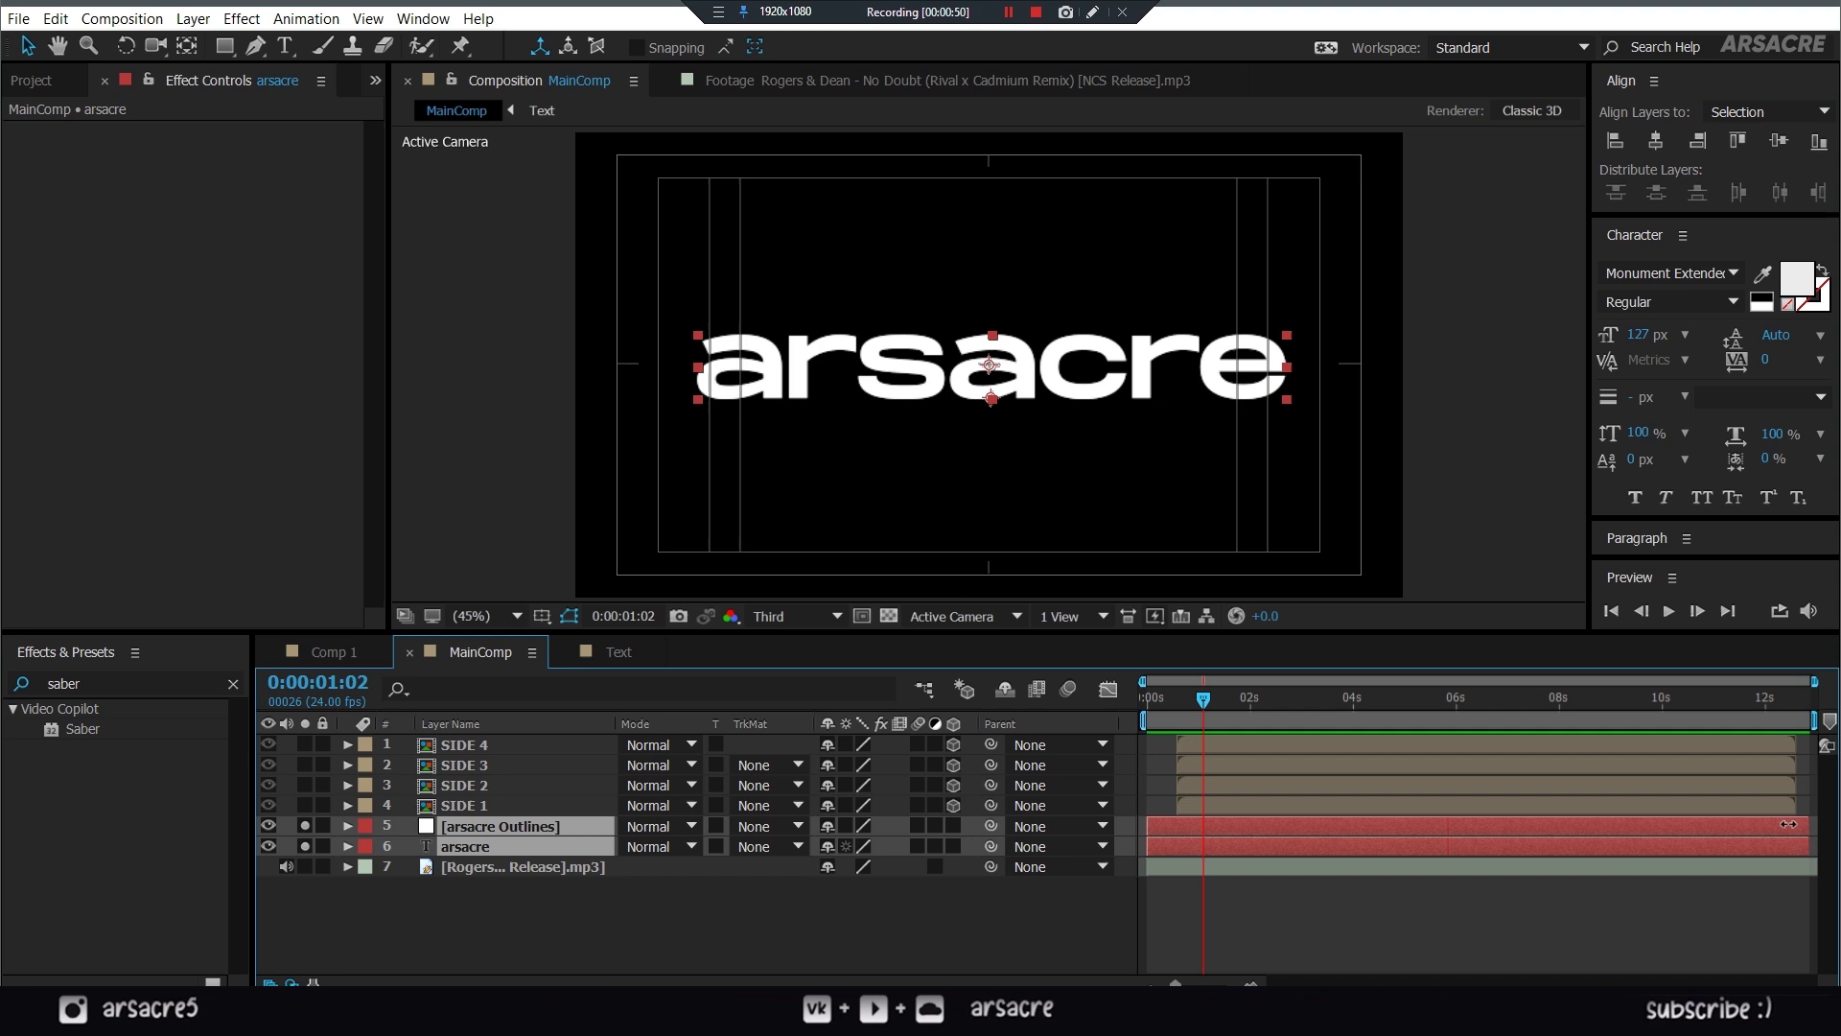
{"action": "left_click_drag", "start_coordinate": [1806, 823], "coordinate": [1203, 831]}
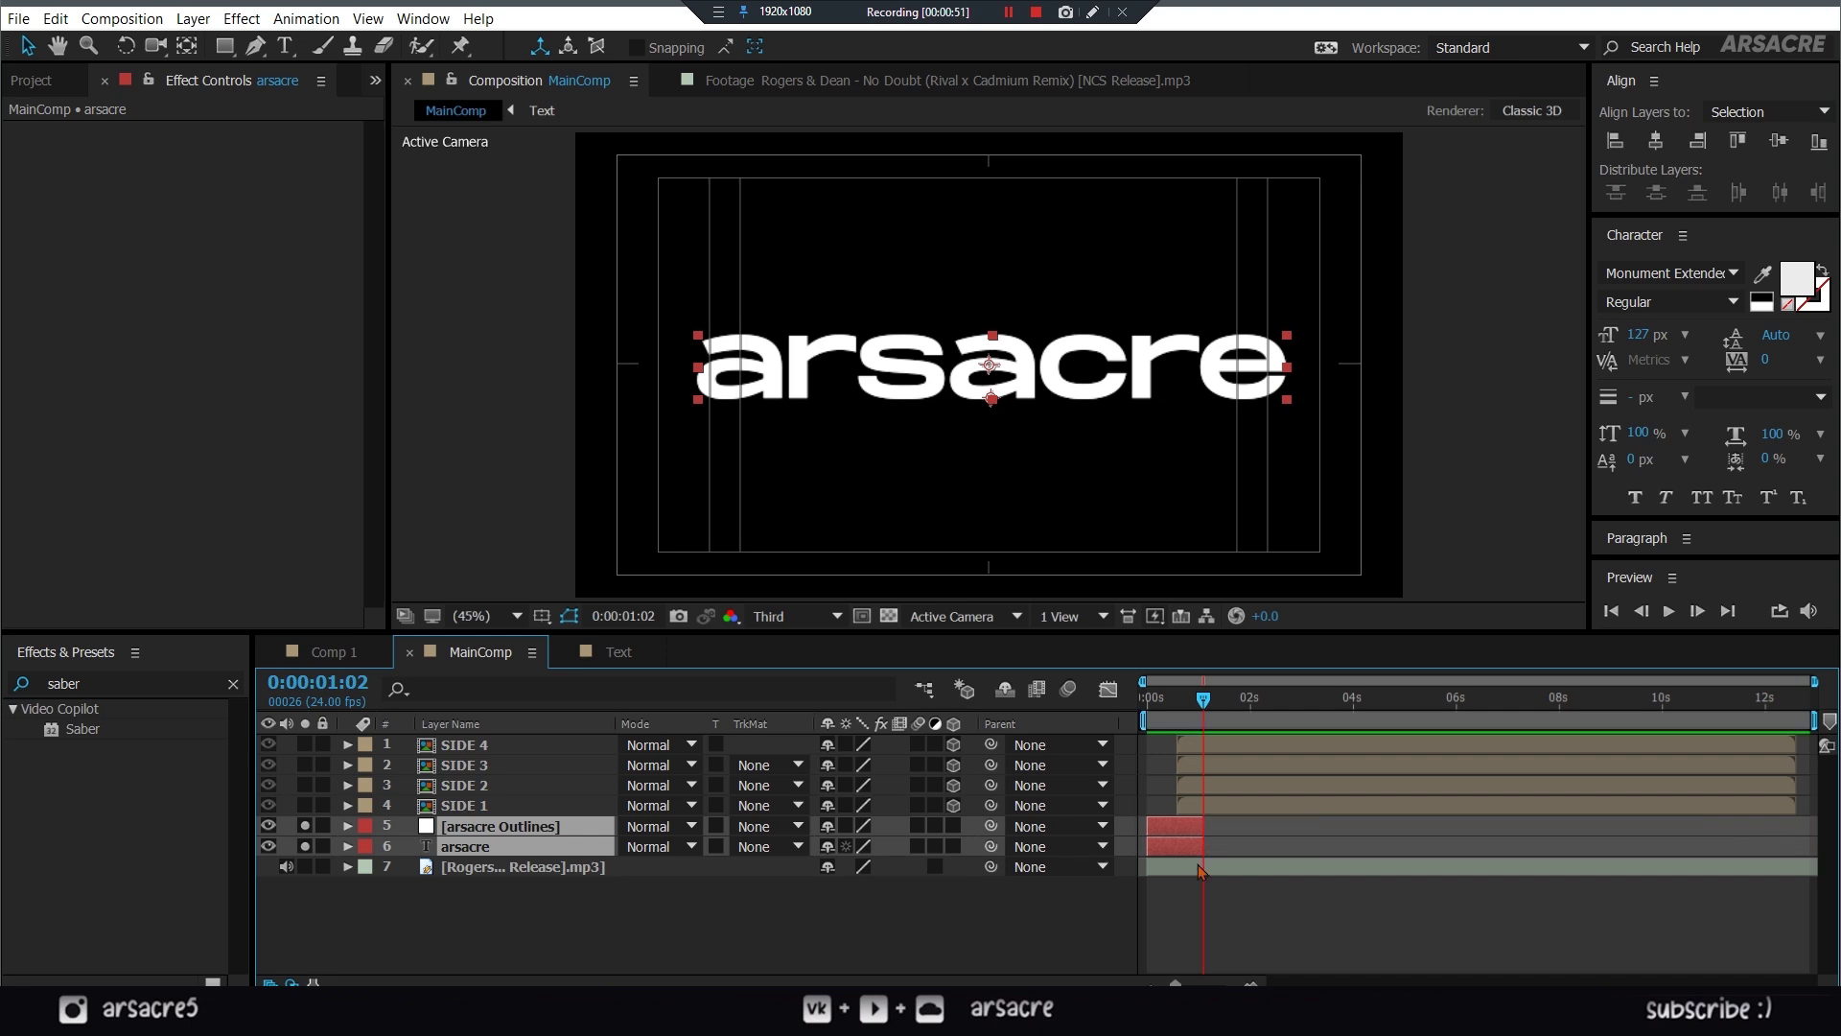
{"action": "key", "text": "Home"}
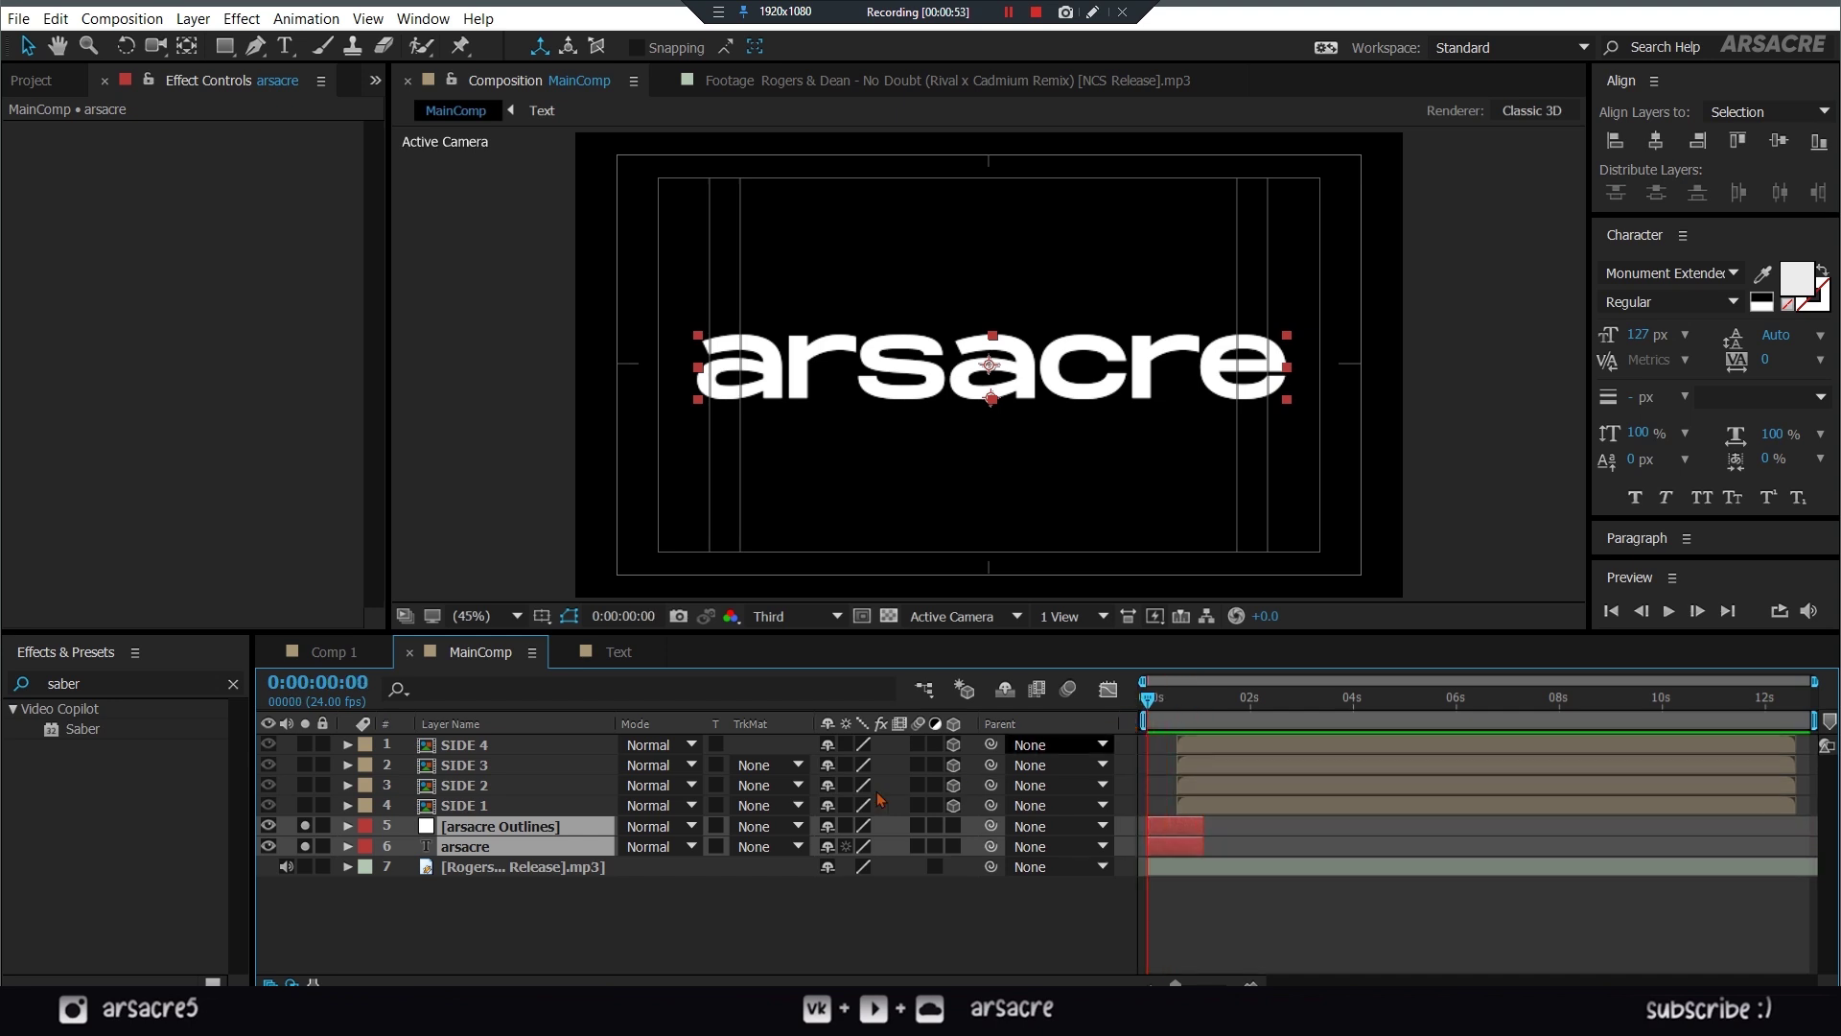
{"action": "key", "text": "space"}
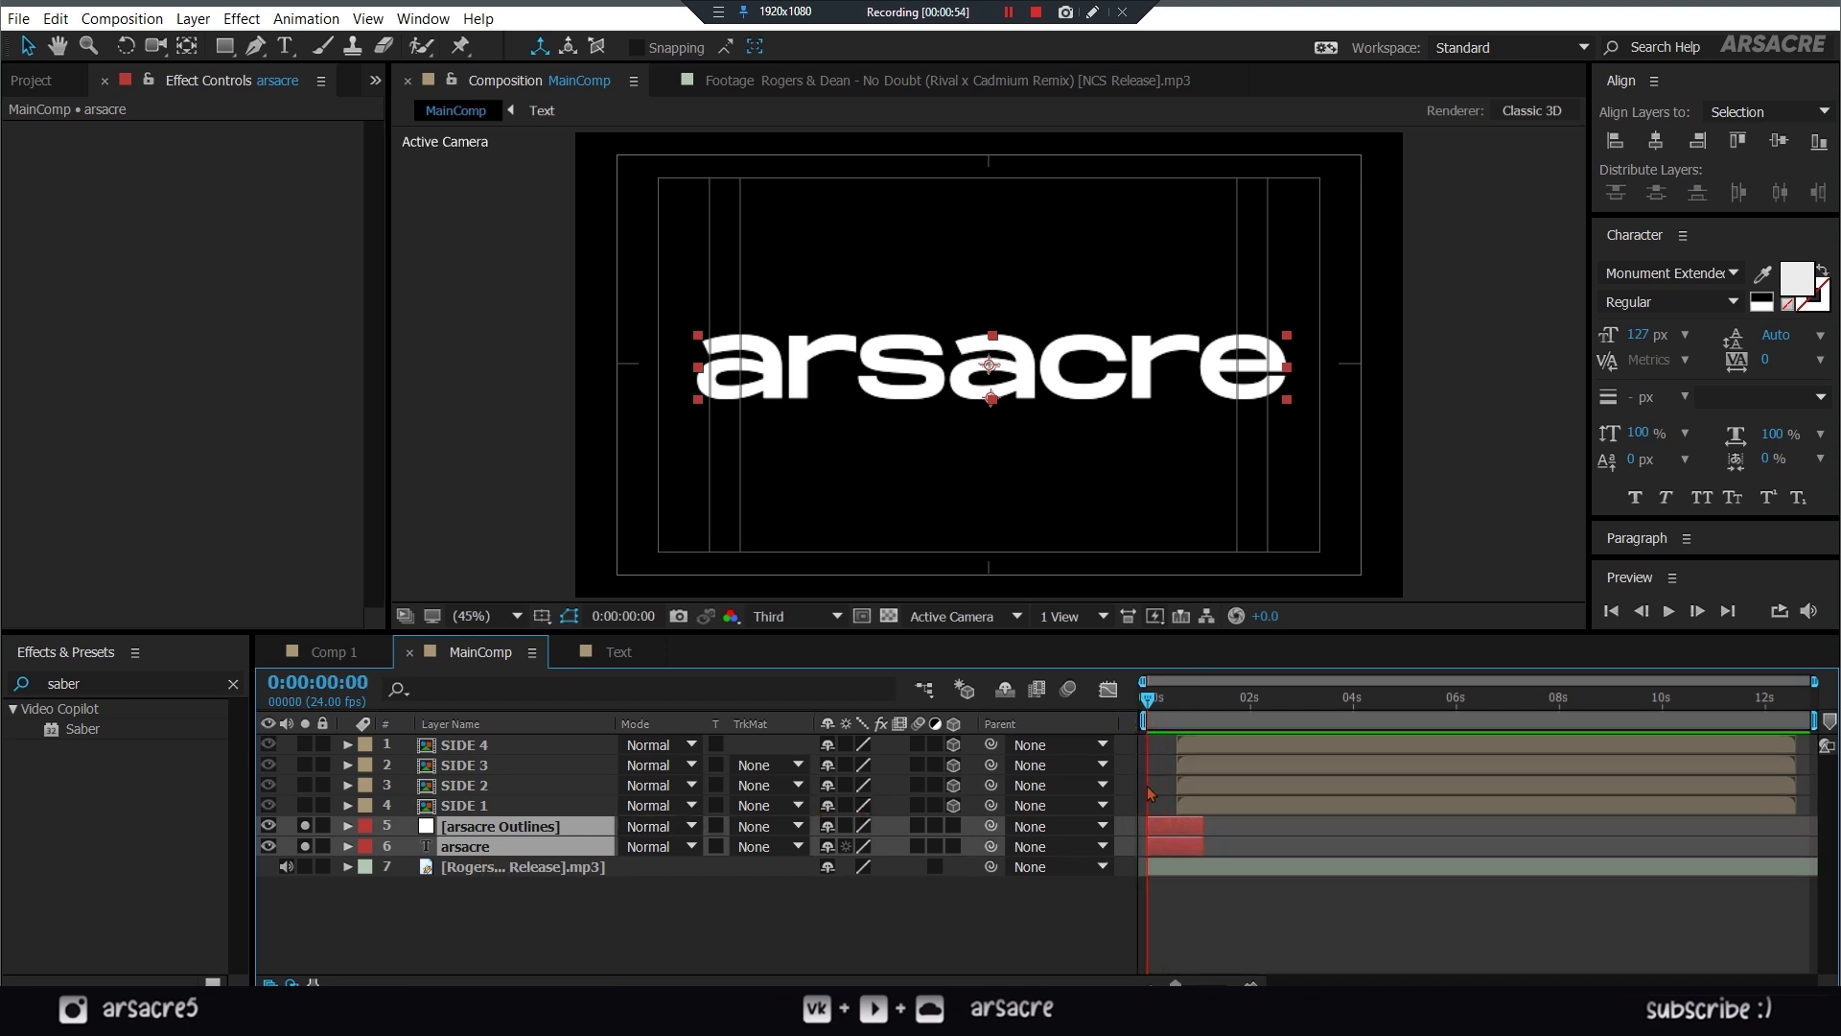
{"action": "key", "text": "space"}
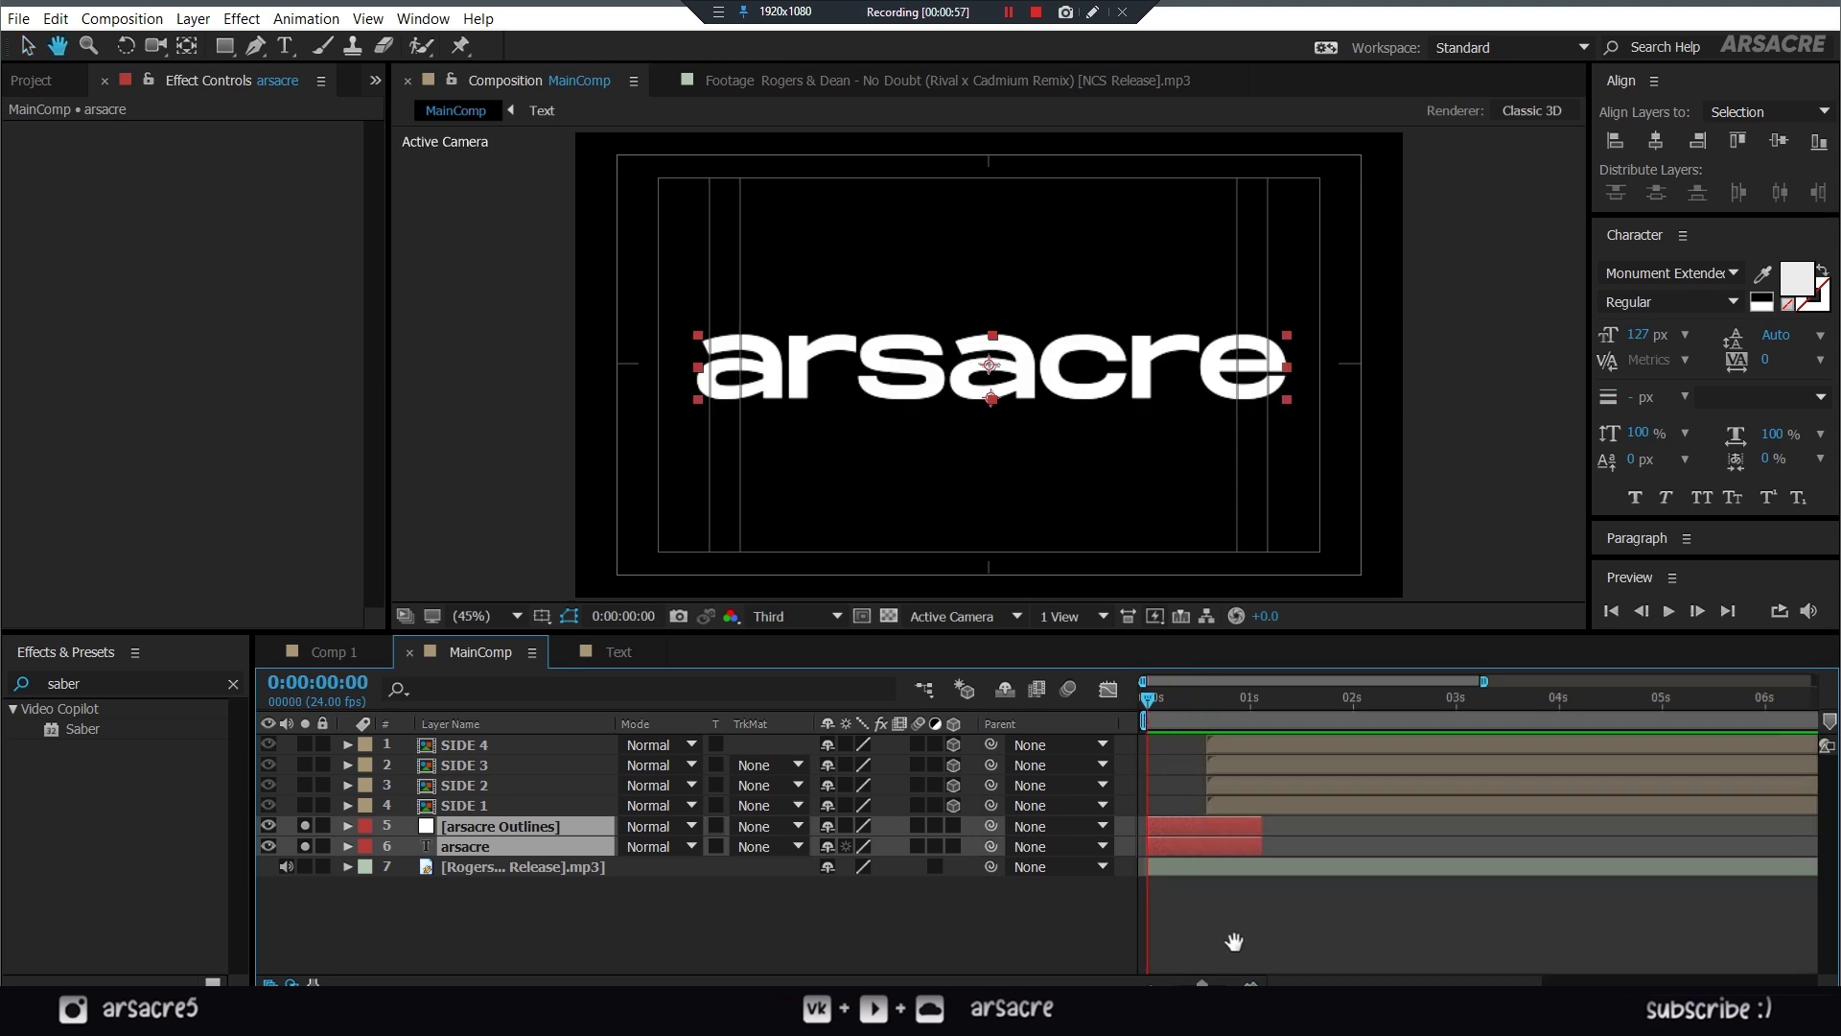
- Find the Saber effect and apply it to the arsacre Outlines layer
{"action": "left_click", "coordinate": [499, 825]}
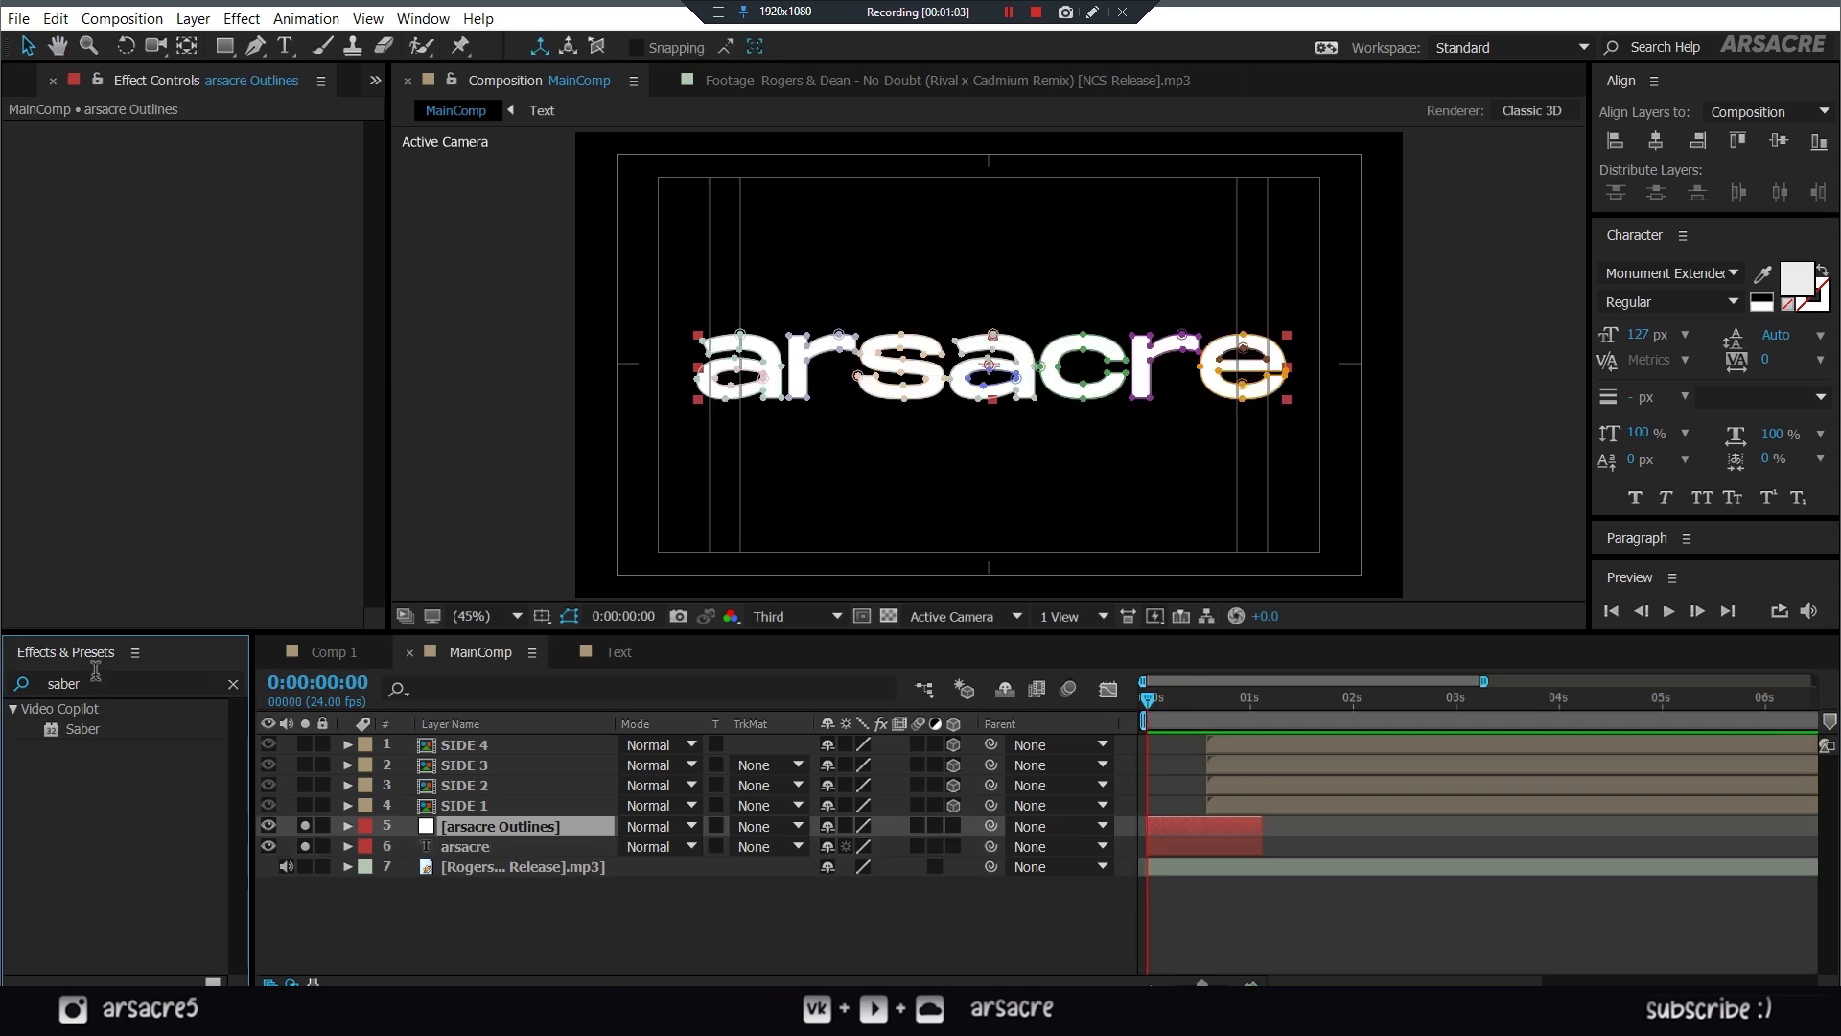
{"action": "left_click", "coordinate": [96, 683]}
{"action": "key", "text": "ctrl+a"}
{"action": "type", "text": "saber"}
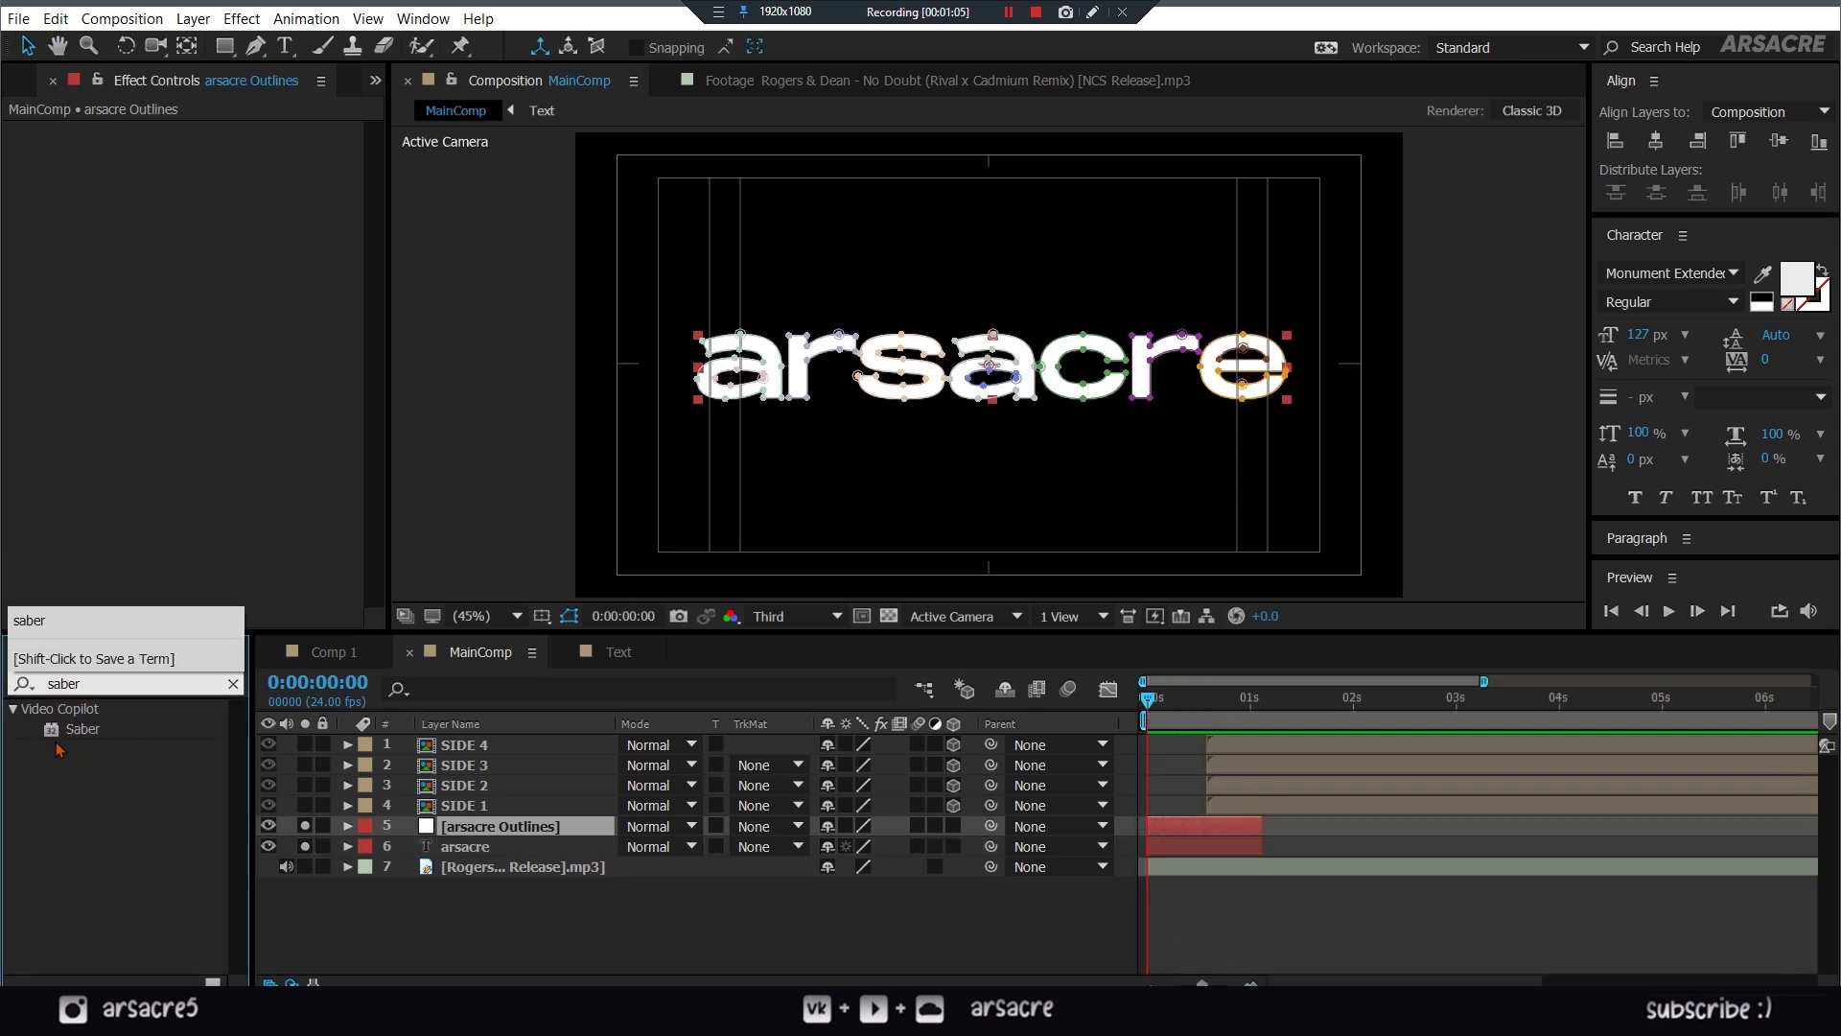
{"action": "left_click_drag", "start_coordinate": [83, 729], "coordinate": [487, 825]}
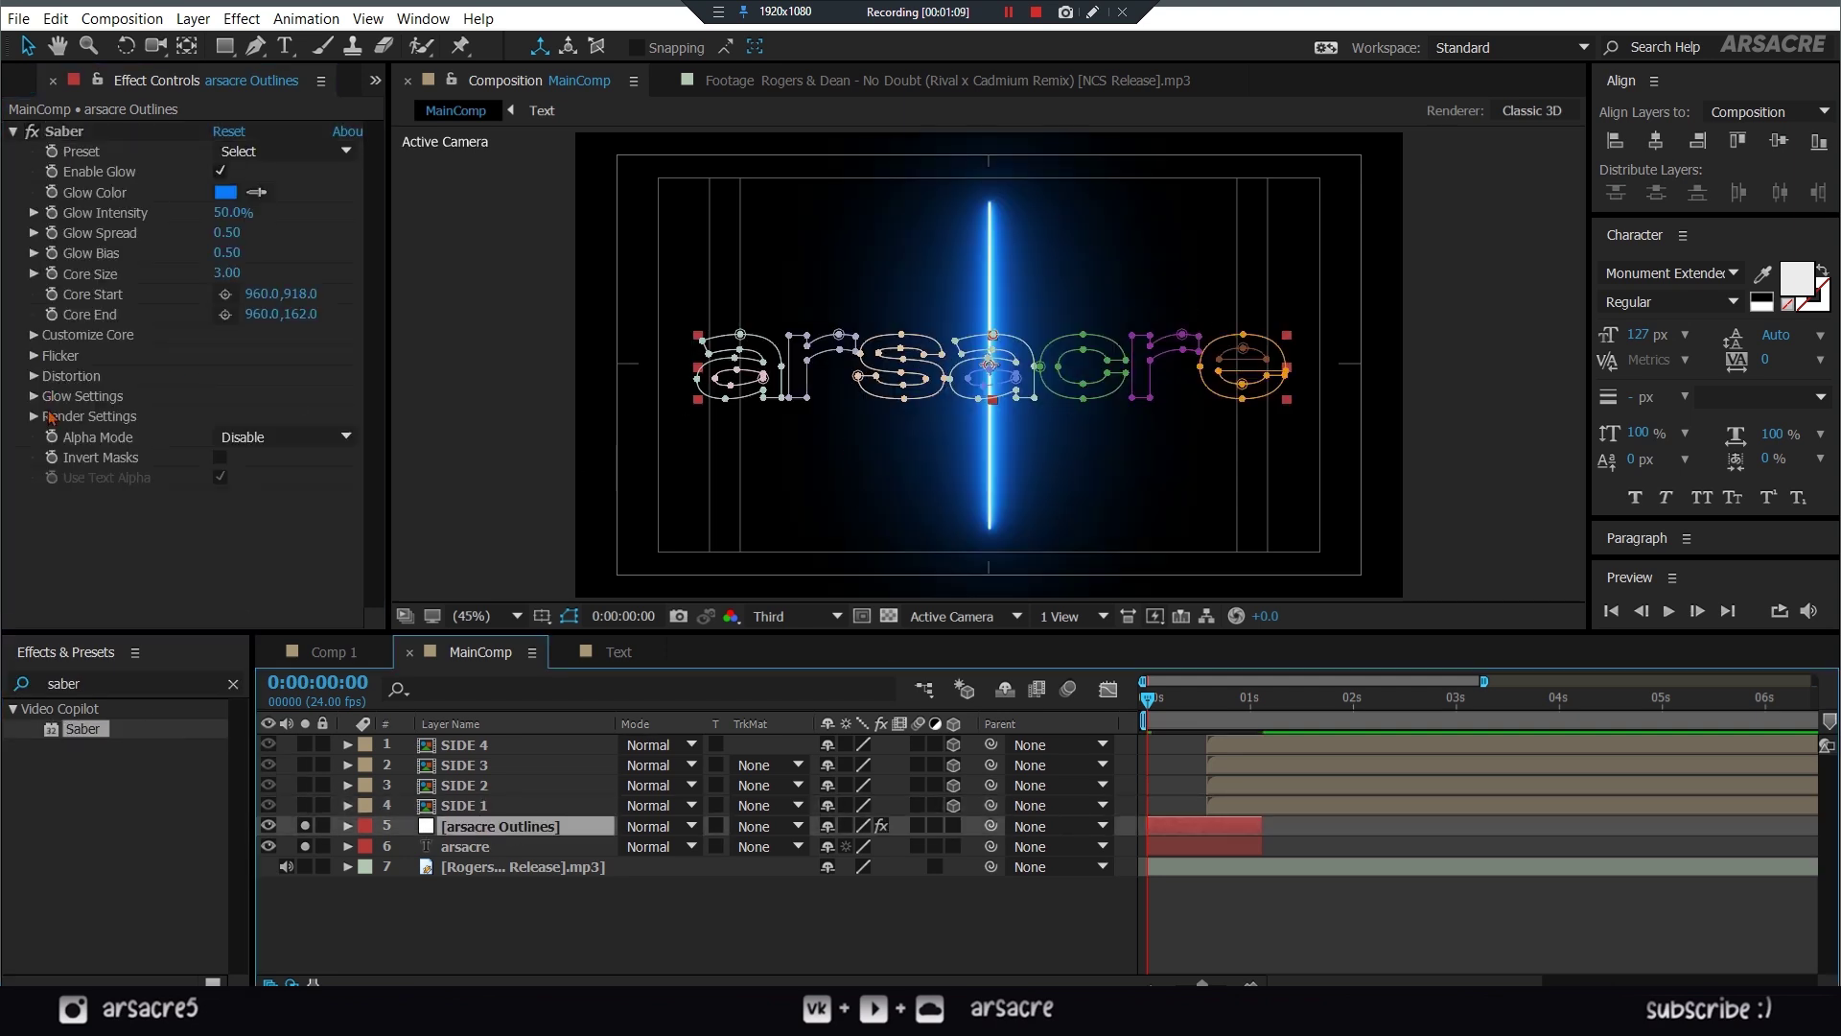
- Set the Saber core type to Layer Masks and move the arsacre Outlines layer beneath the arsacre text layer
{"action": "left_click", "coordinate": [34, 335]}
{"action": "left_click", "coordinate": [283, 354]}
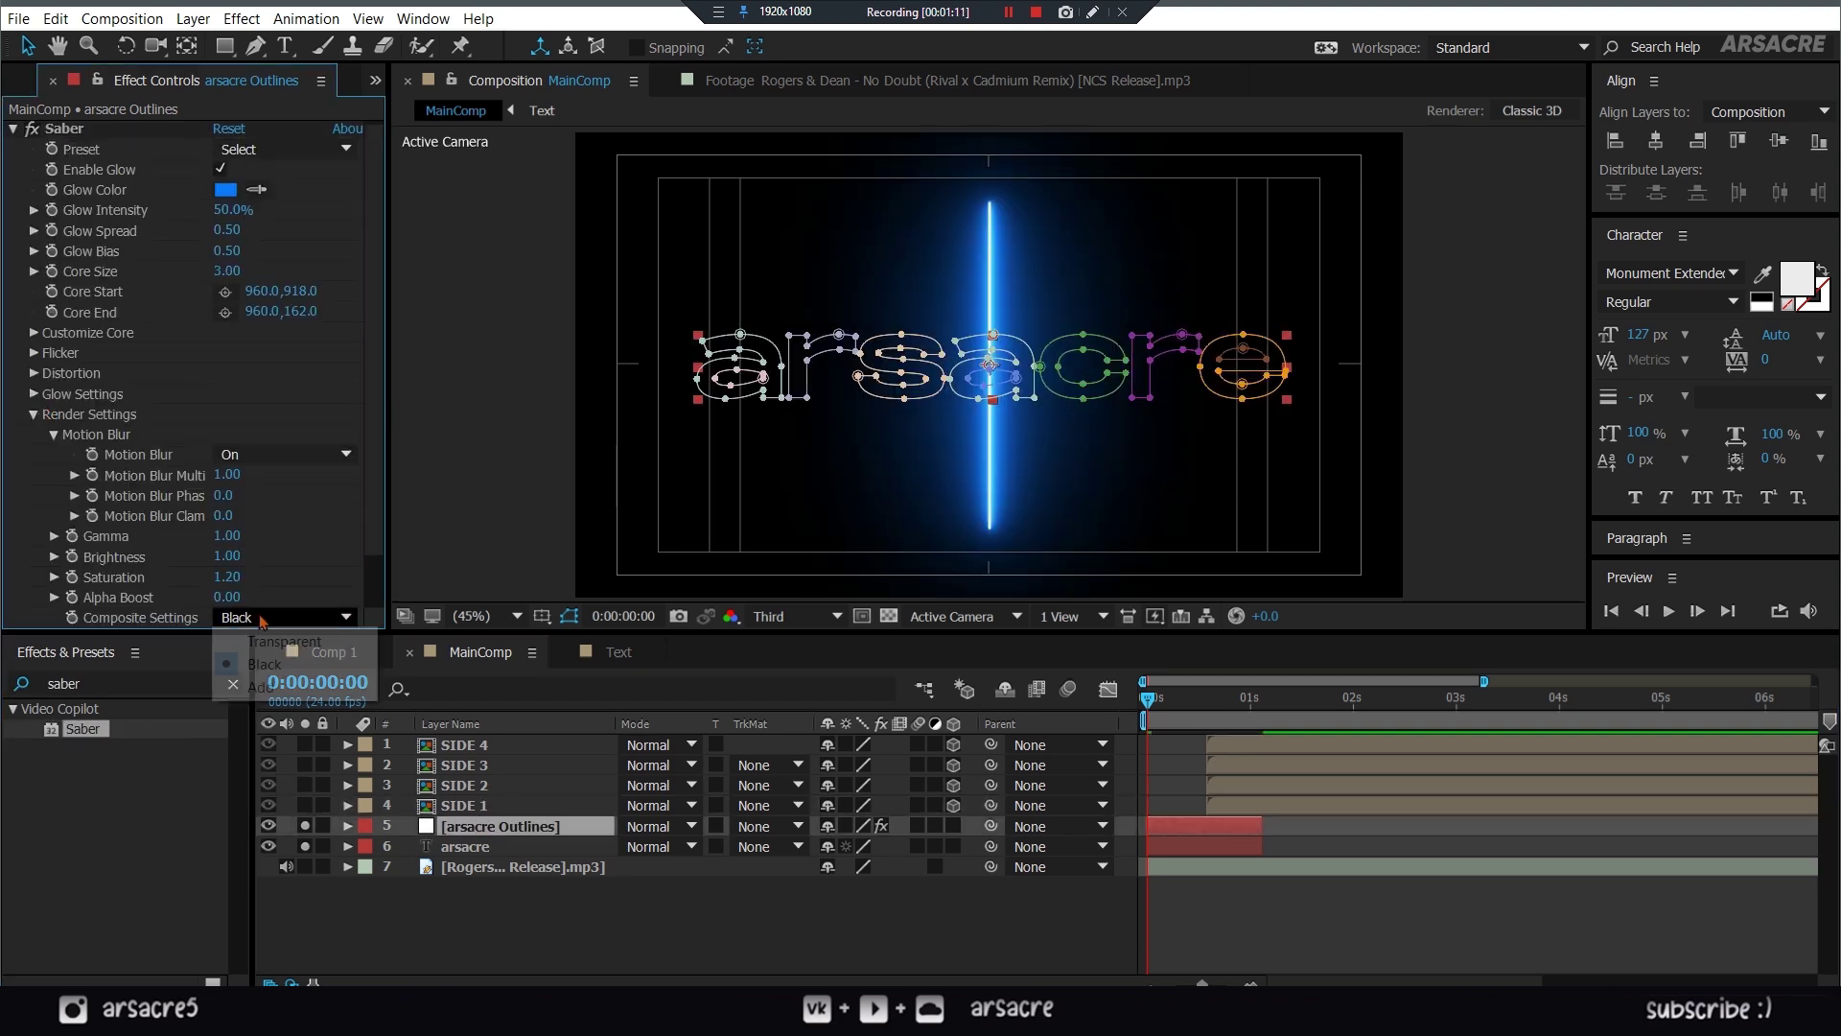
{"action": "left_click", "coordinate": [287, 661]}
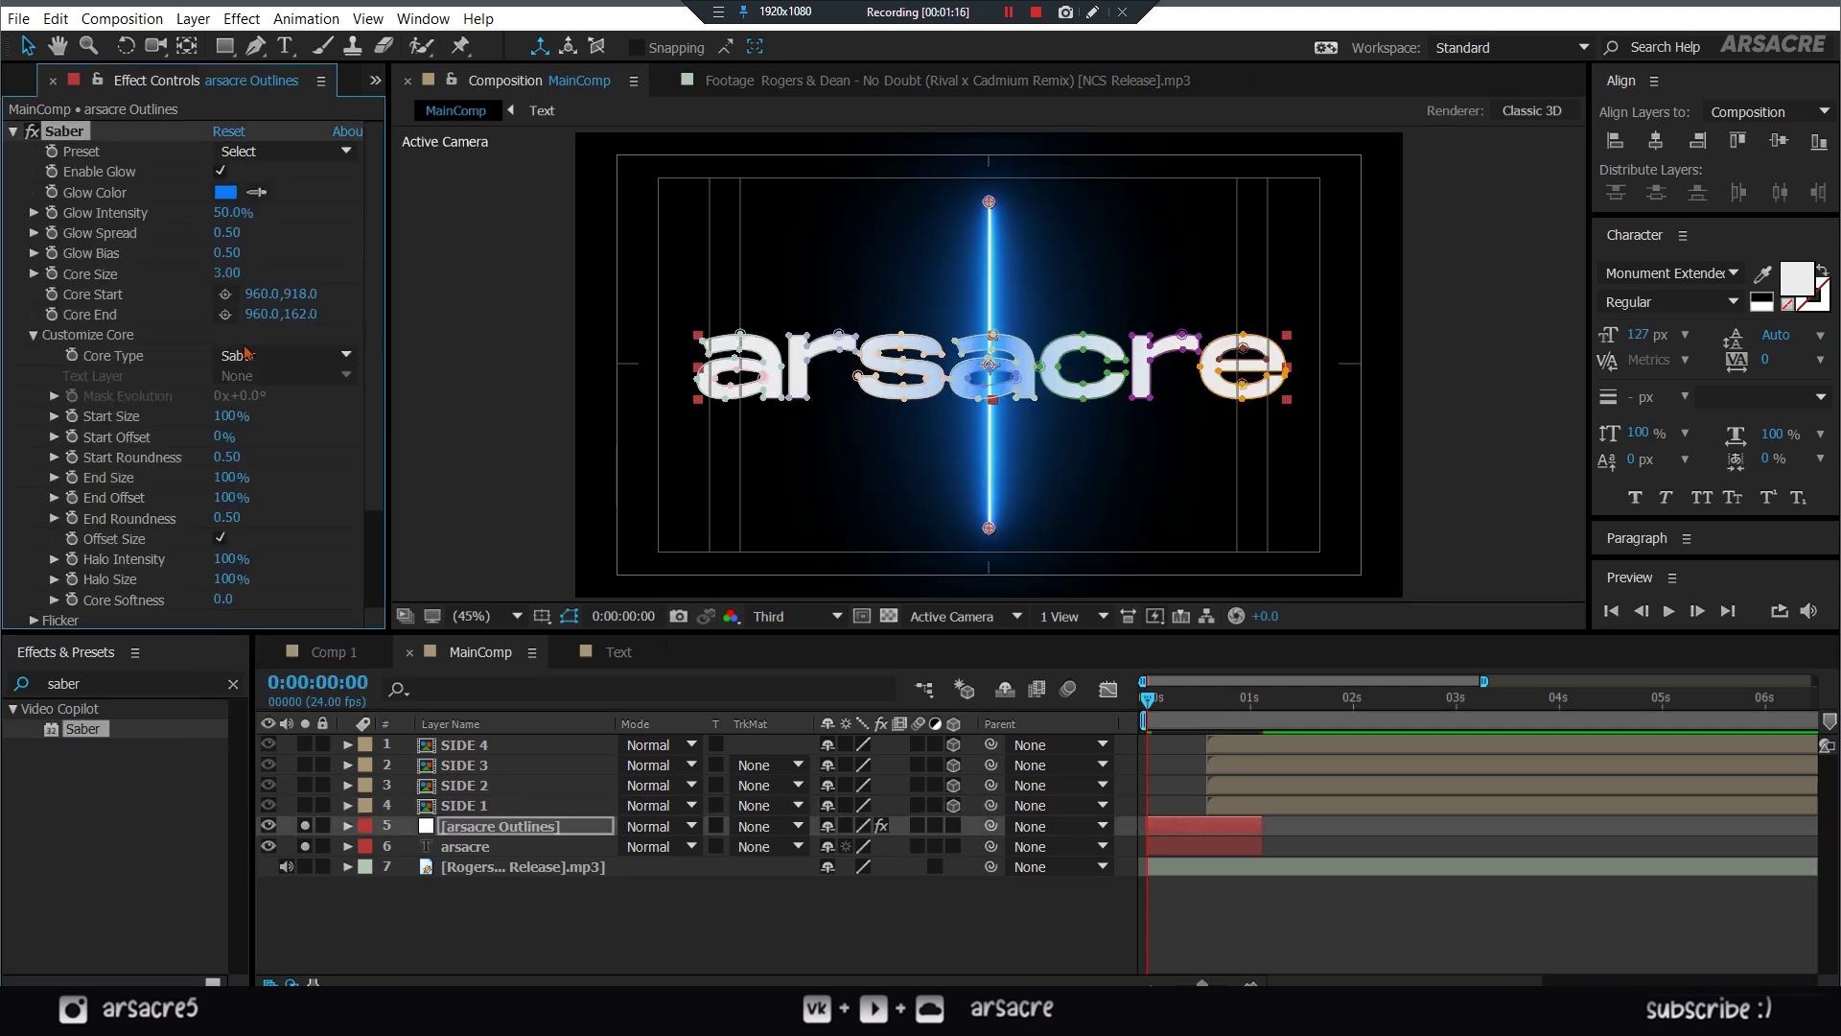
{"action": "left_click", "coordinate": [244, 354]}
{"action": "left_click", "coordinate": [251, 397]}
{"action": "left_click_drag", "start_coordinate": [464, 827], "coordinate": [462, 859]}
- Apply the GhostBuster Saber preset and keyframe Mask Evolution from 0x to 1x across the arsacre Outlines layer's duration
{"action": "left_click", "coordinate": [279, 151]}
{"action": "left_click", "coordinate": [351, 406]}
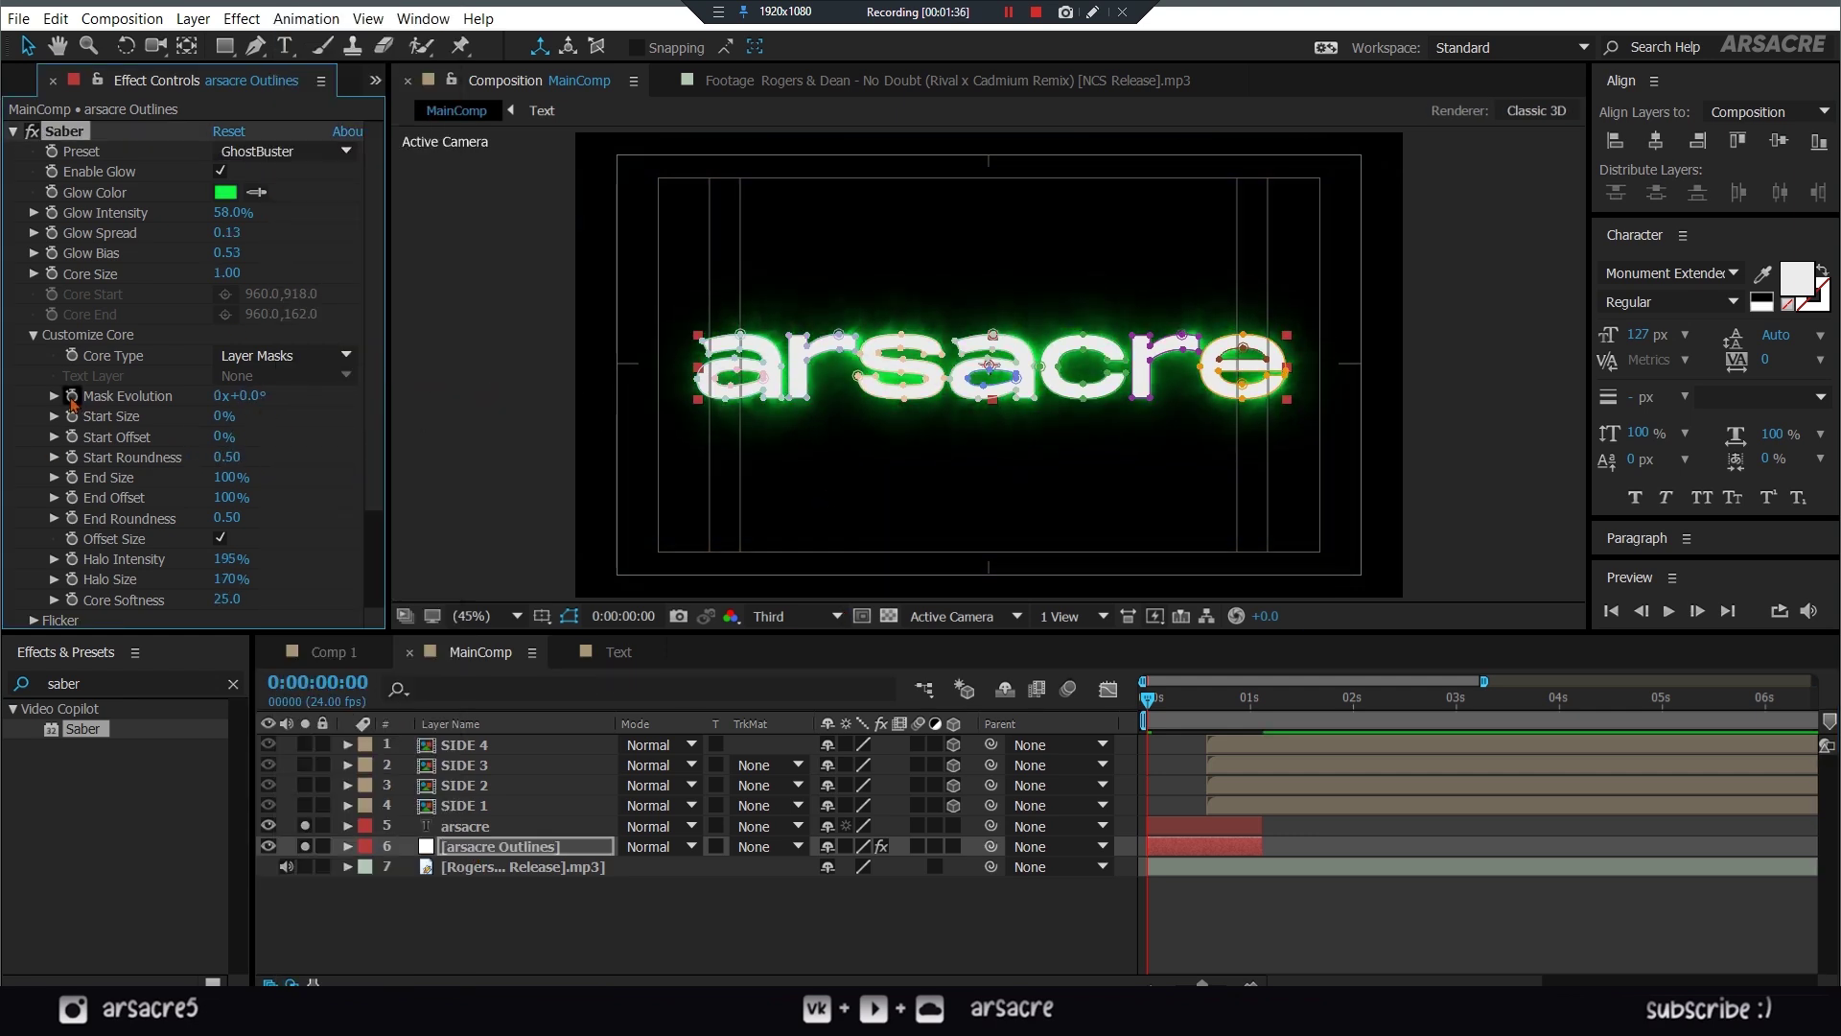
{"action": "left_click", "coordinate": [72, 396]}
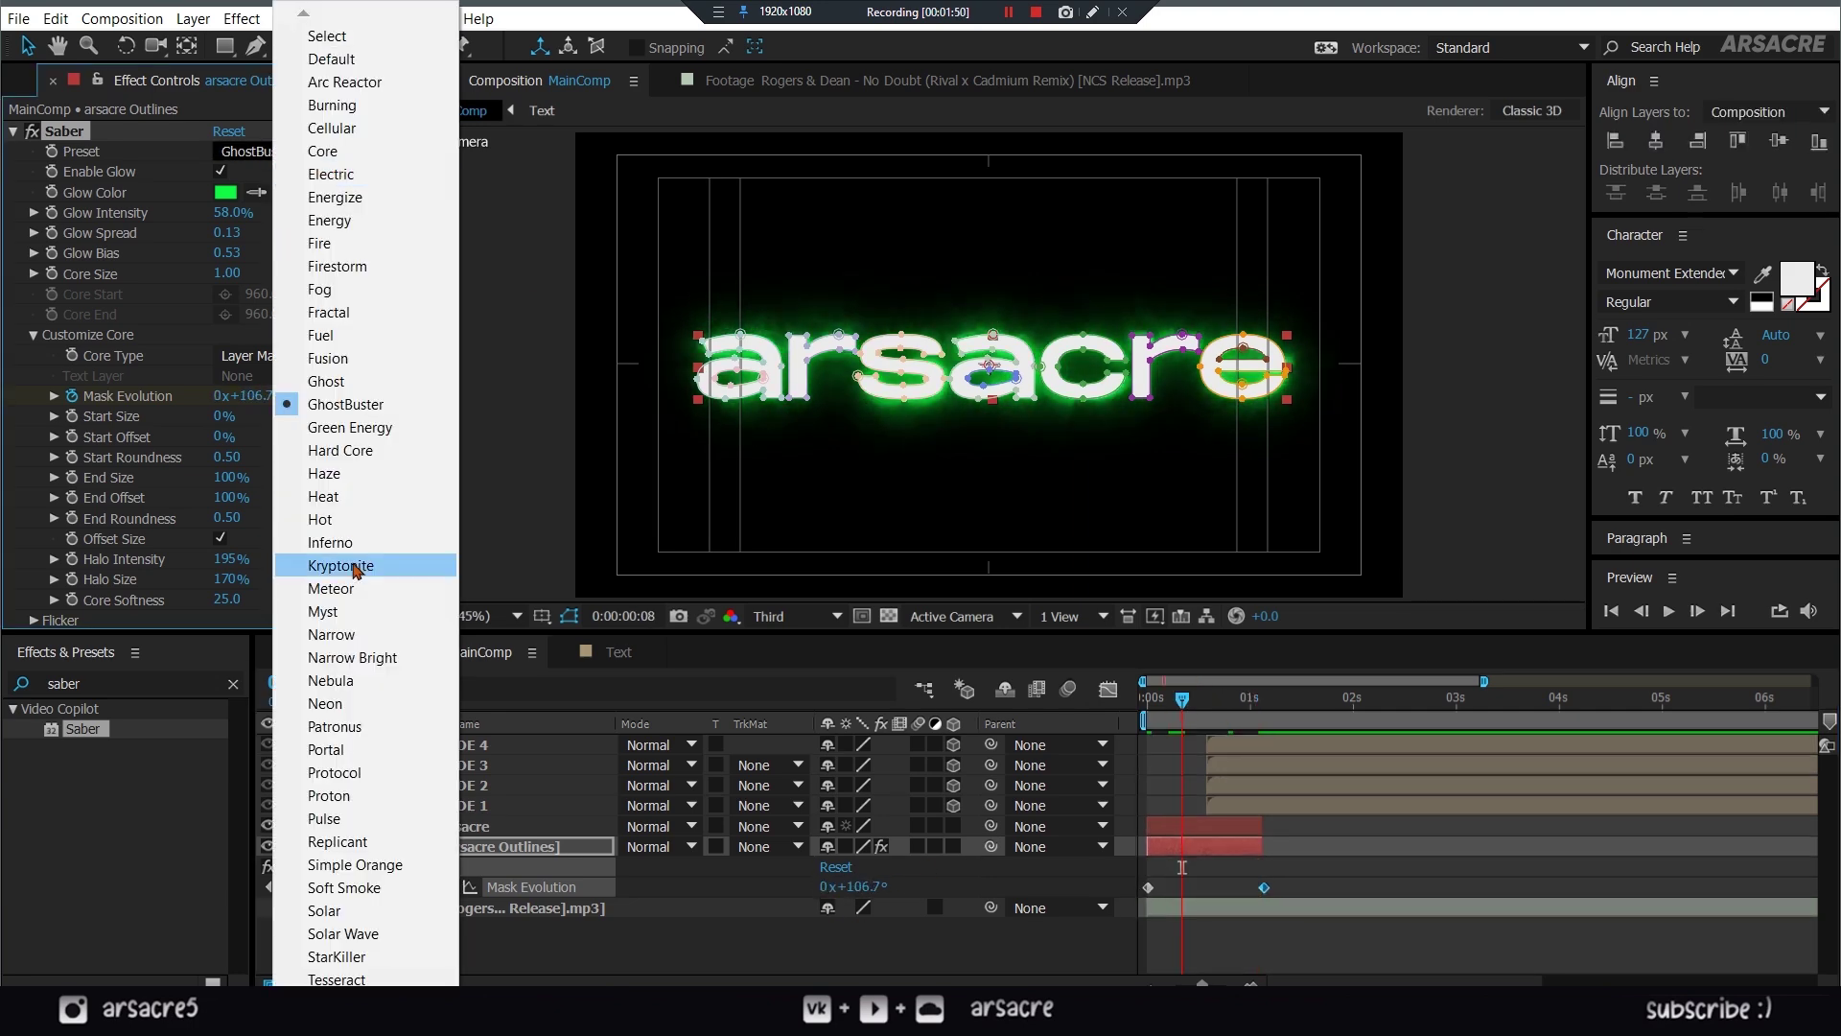
- Switch Saber to the Kryptonite preset with glow color 007EFF, Glow Bias 0.63 and End Offset 48%
{"action": "left_click", "coordinate": [317, 794]}
{"action": "left_click", "coordinate": [225, 192]}
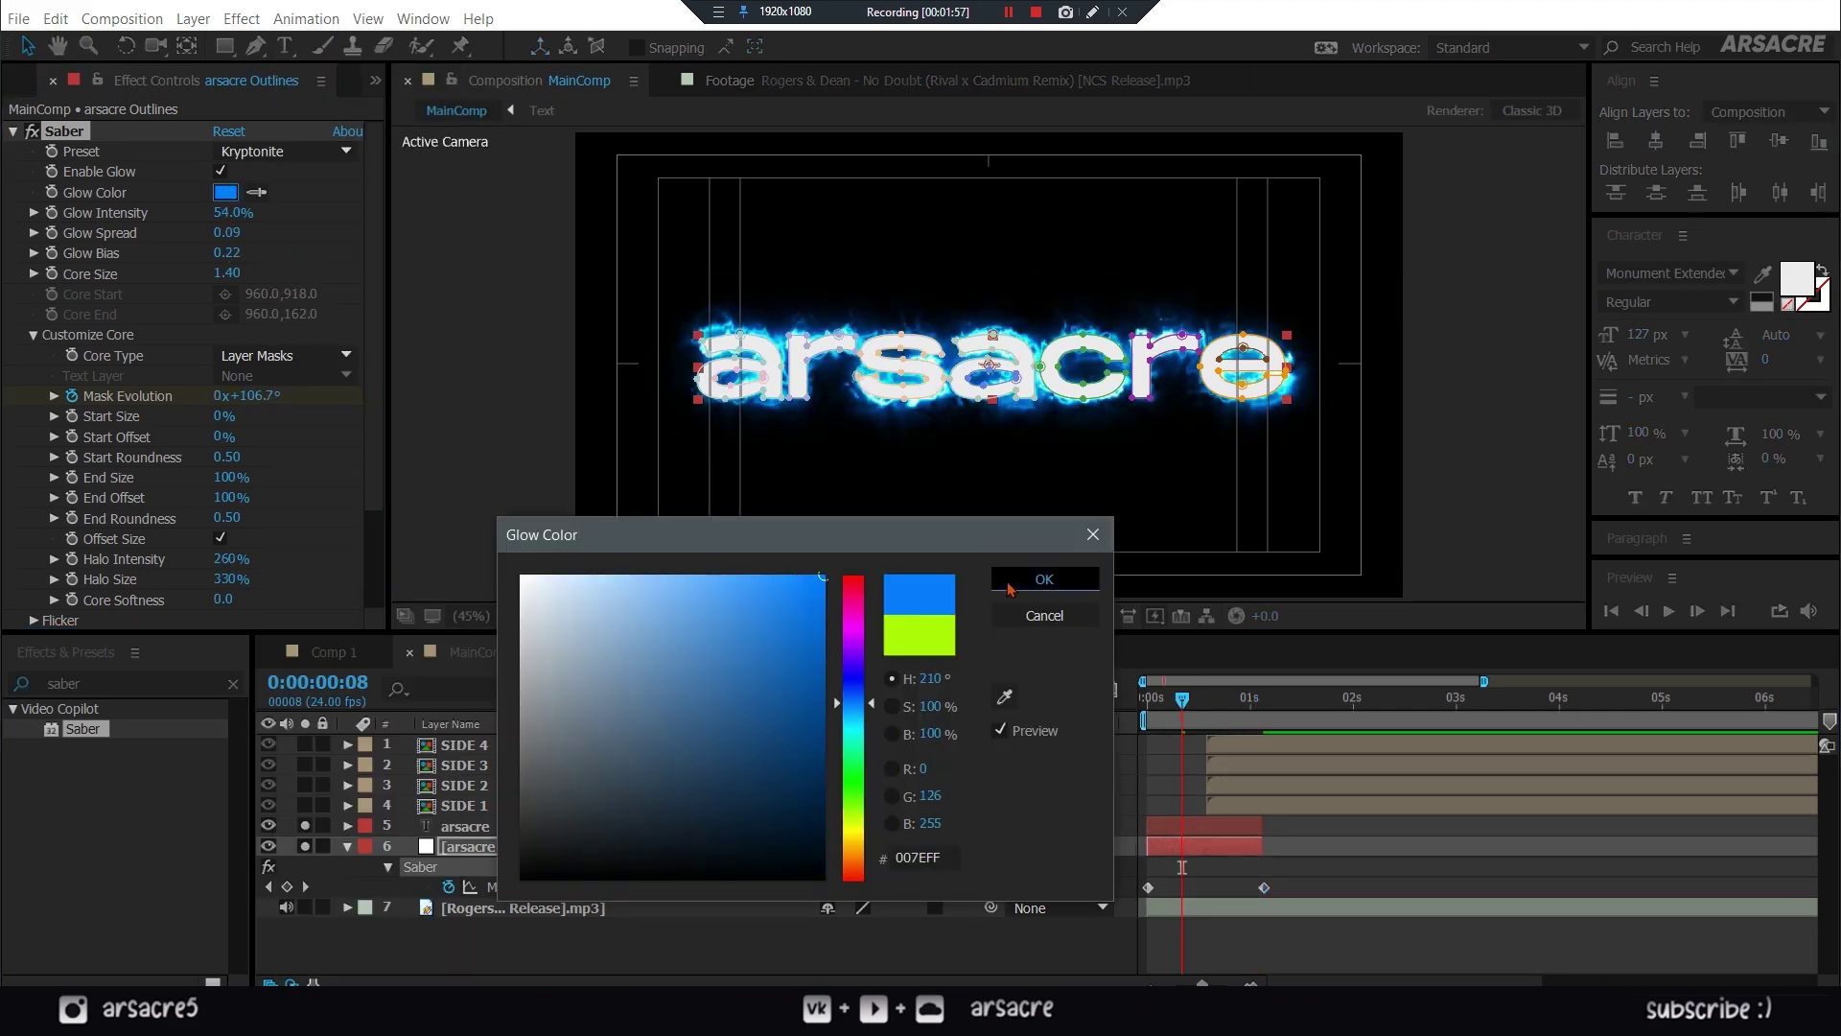
{"action": "left_click_drag", "start_coordinate": [235, 490], "coordinate": [185, 490]}
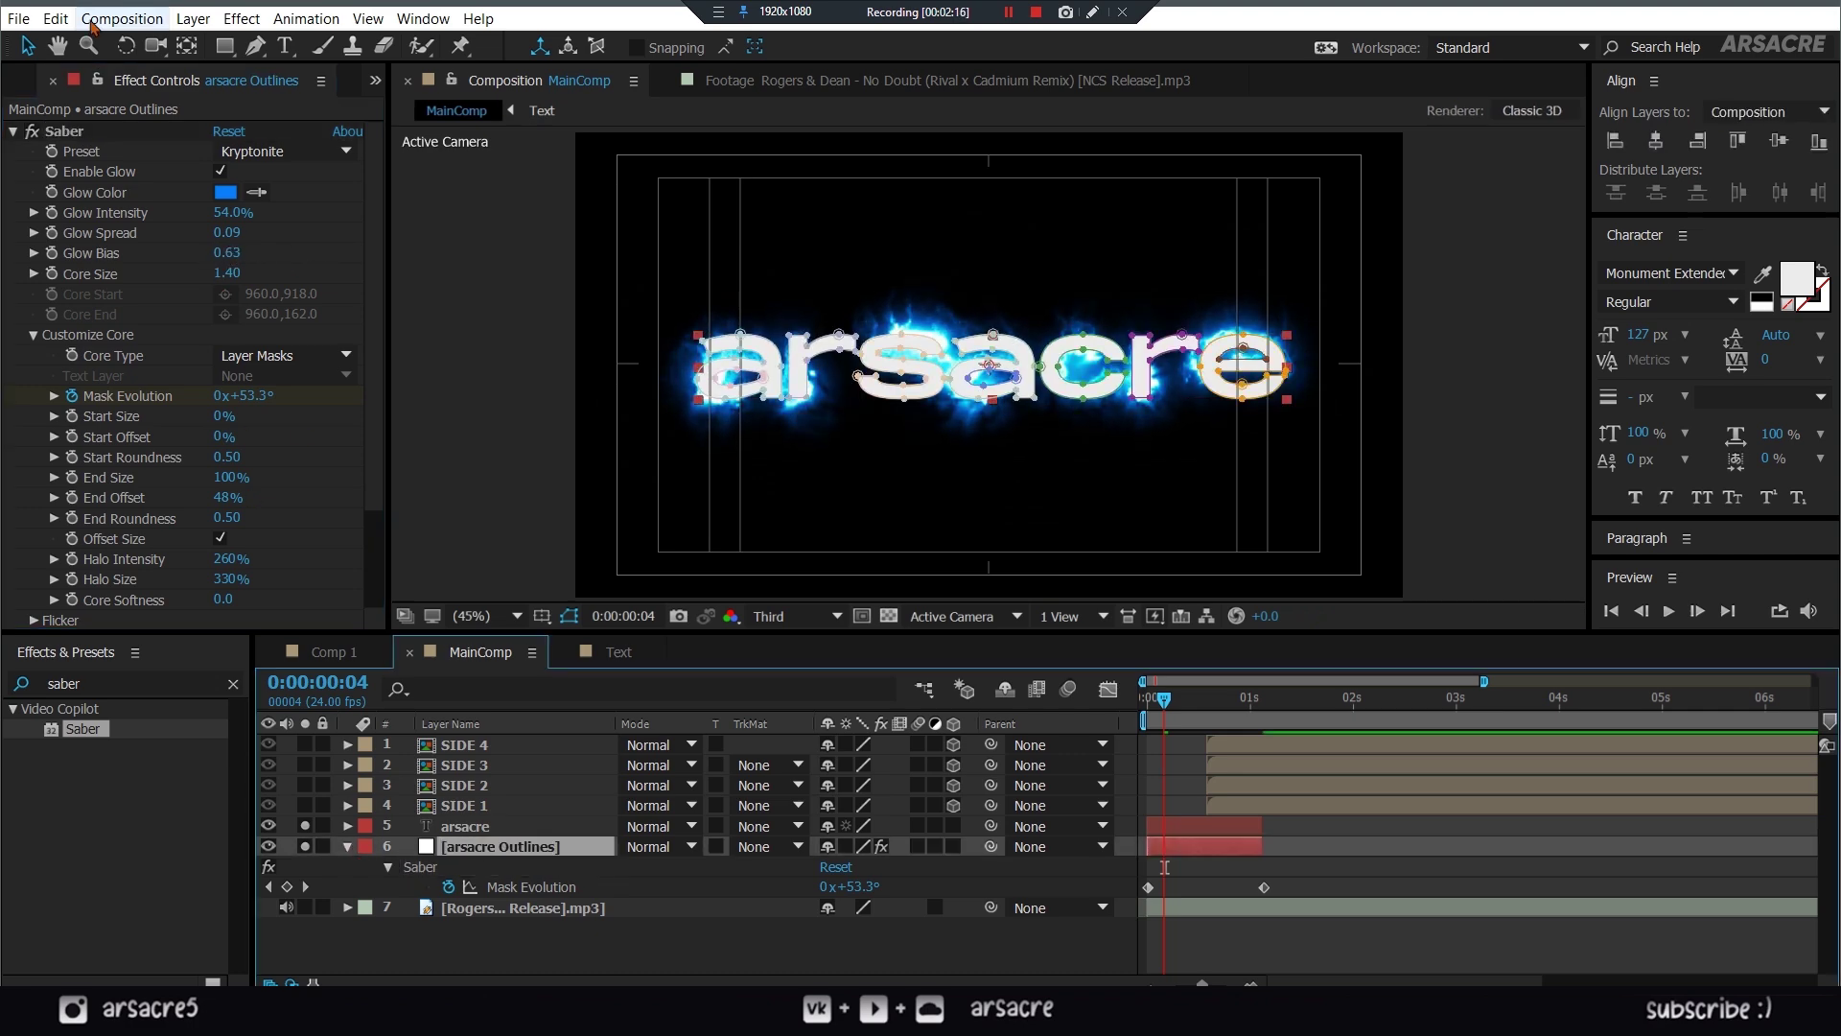
- Duplicate the arsacre Outlines layer and select the lower of the two copies
{"action": "left_click", "coordinate": [56, 19]}
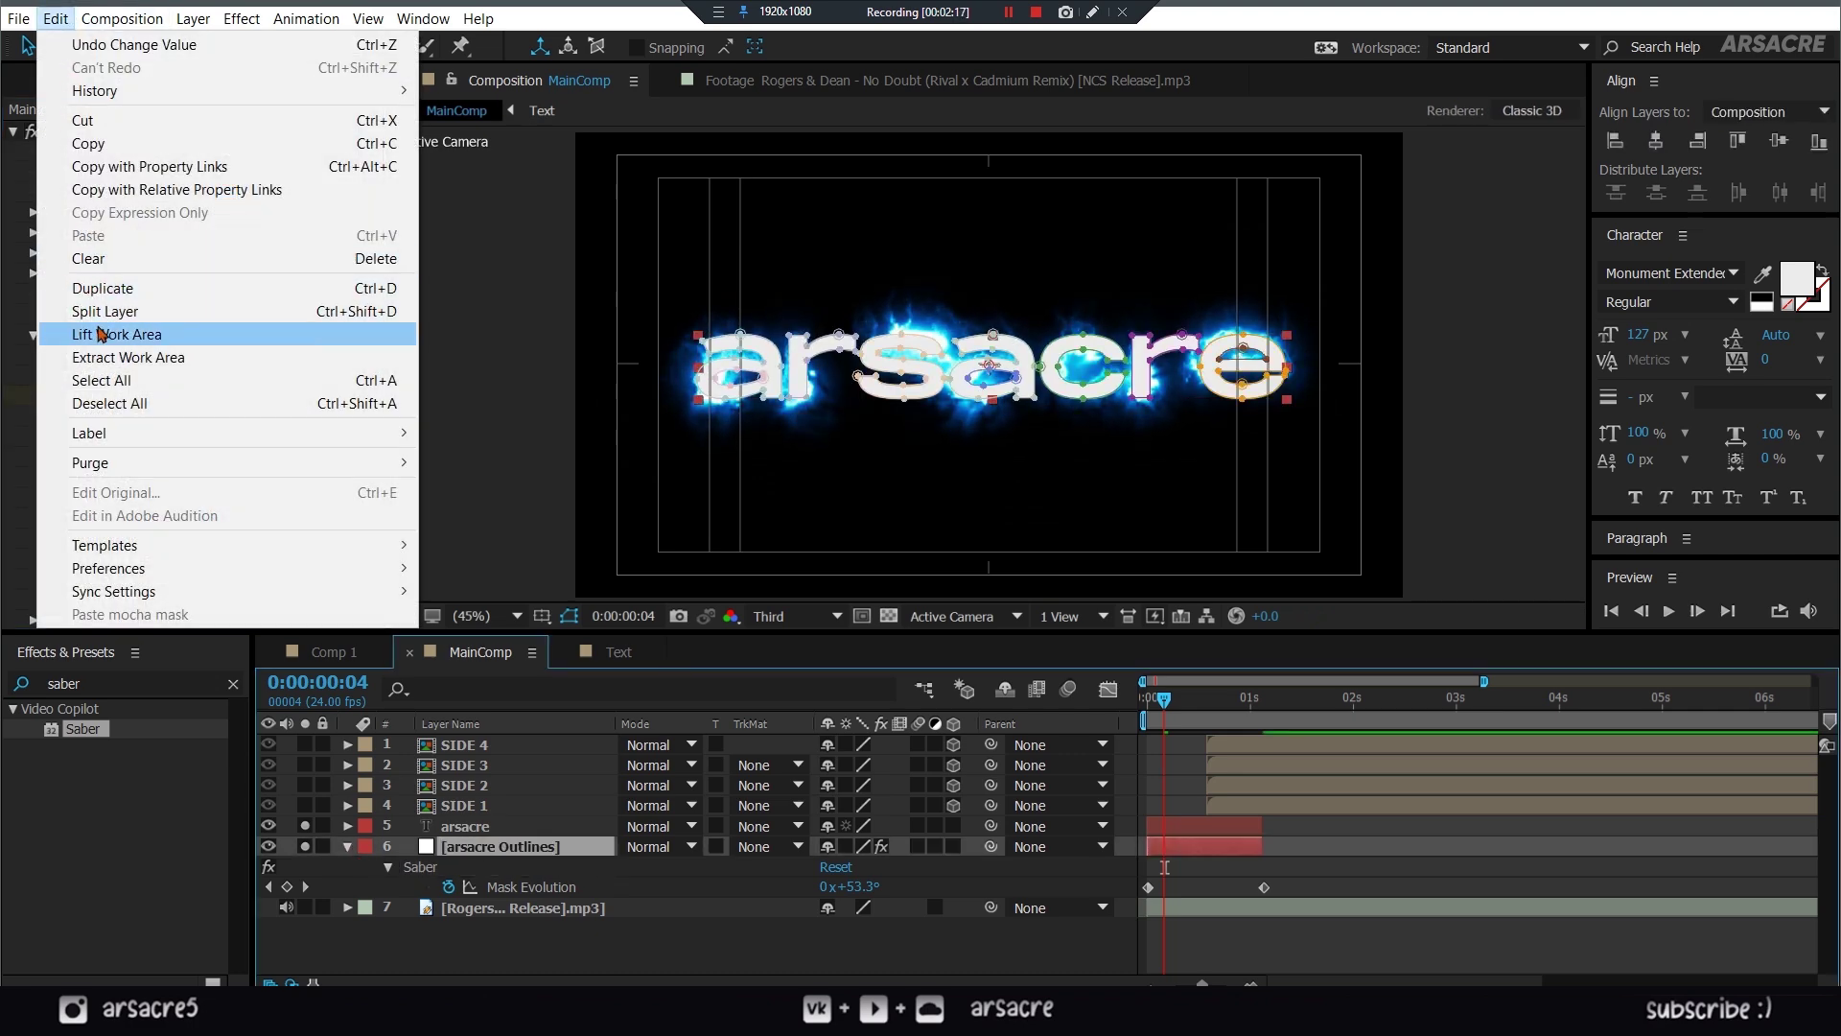
{"action": "left_click", "coordinate": [145, 289]}
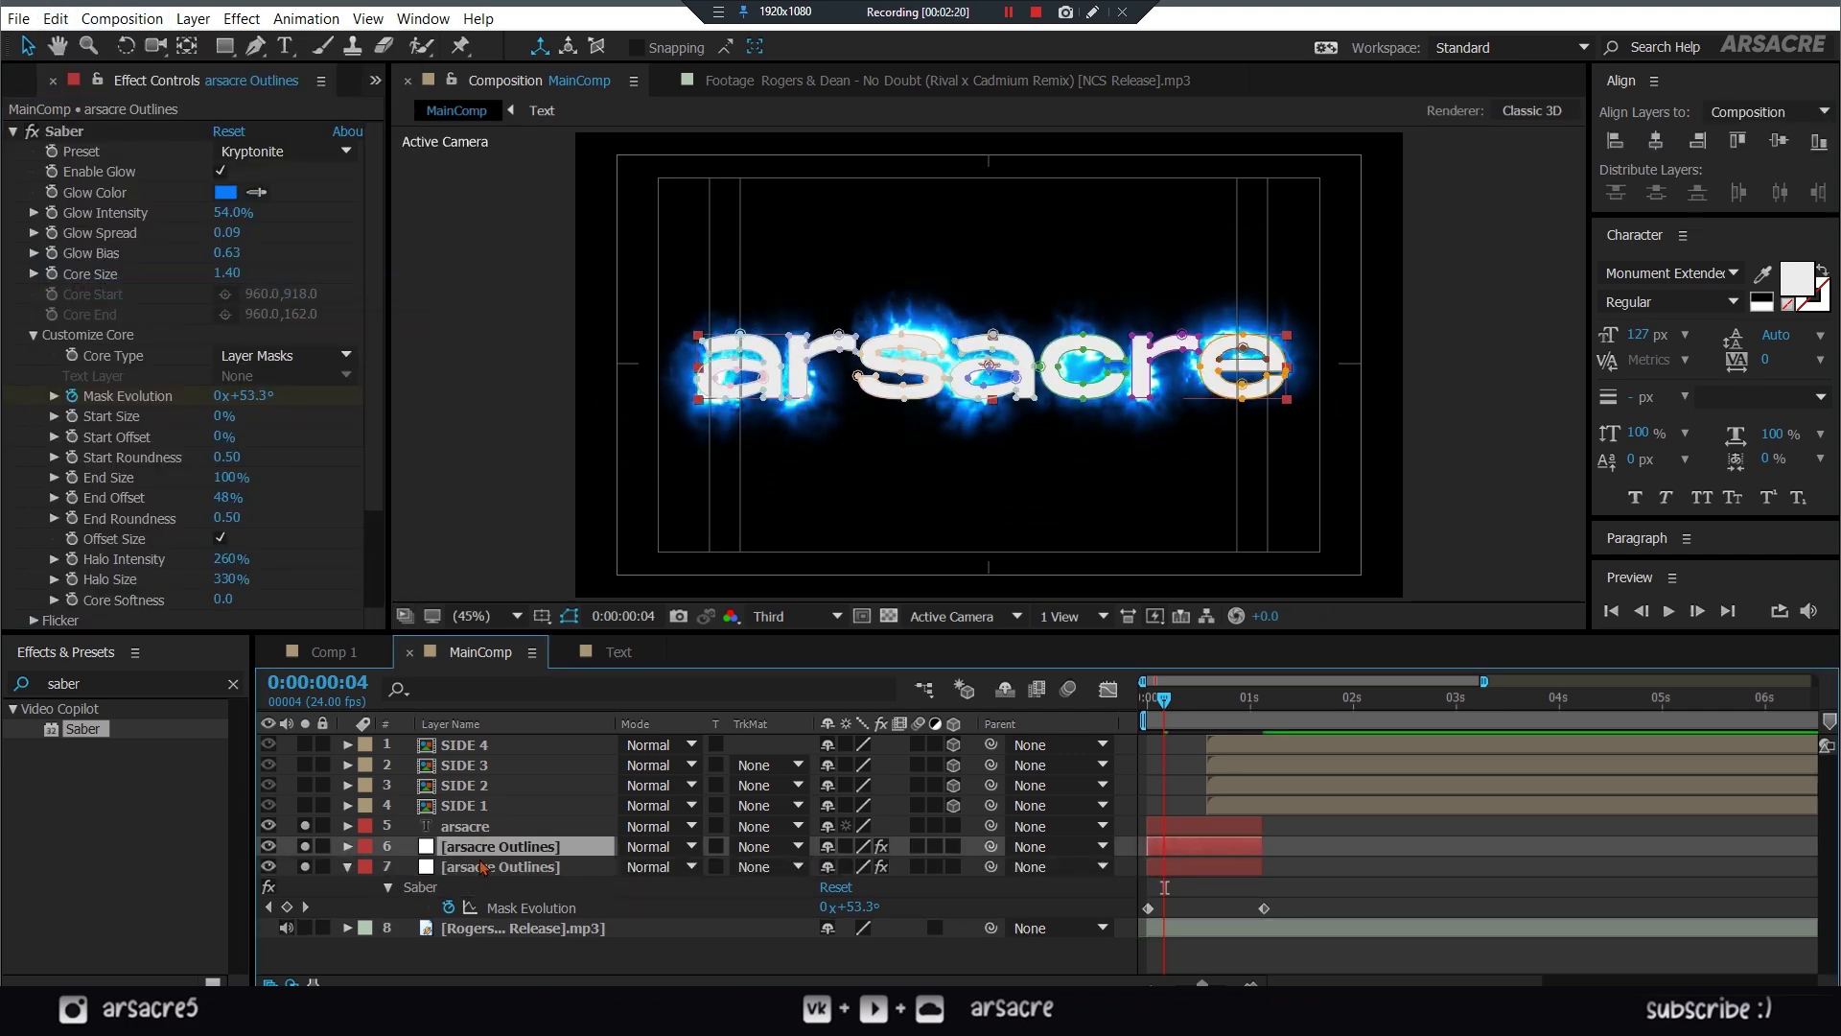
{"action": "left_click", "coordinate": [552, 868]}
- Set the lower outlines layer's Mask Evolution keyframe at 0:00:01:03 to -1x+0.0°
{"action": "left_click_drag", "start_coordinate": [1163, 710], "coordinate": [1148, 709]}
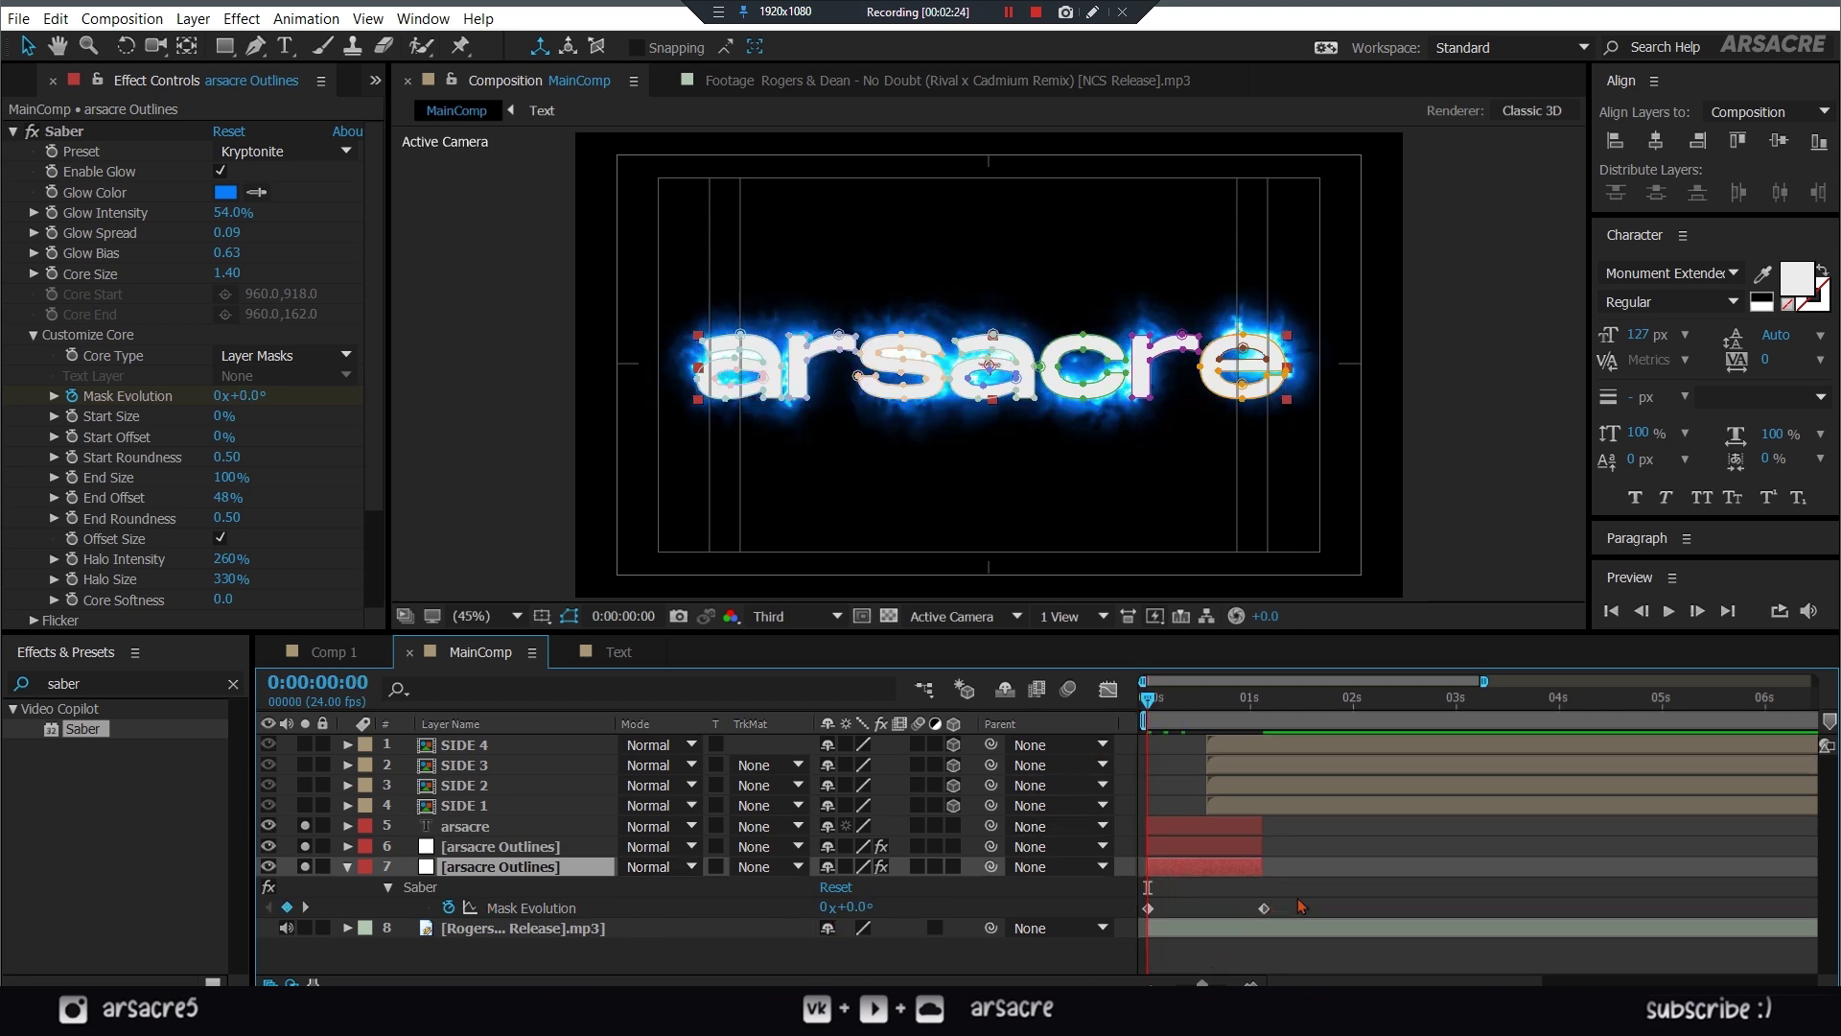
{"action": "left_click_drag", "start_coordinate": [1298, 899], "coordinate": [1132, 912]}
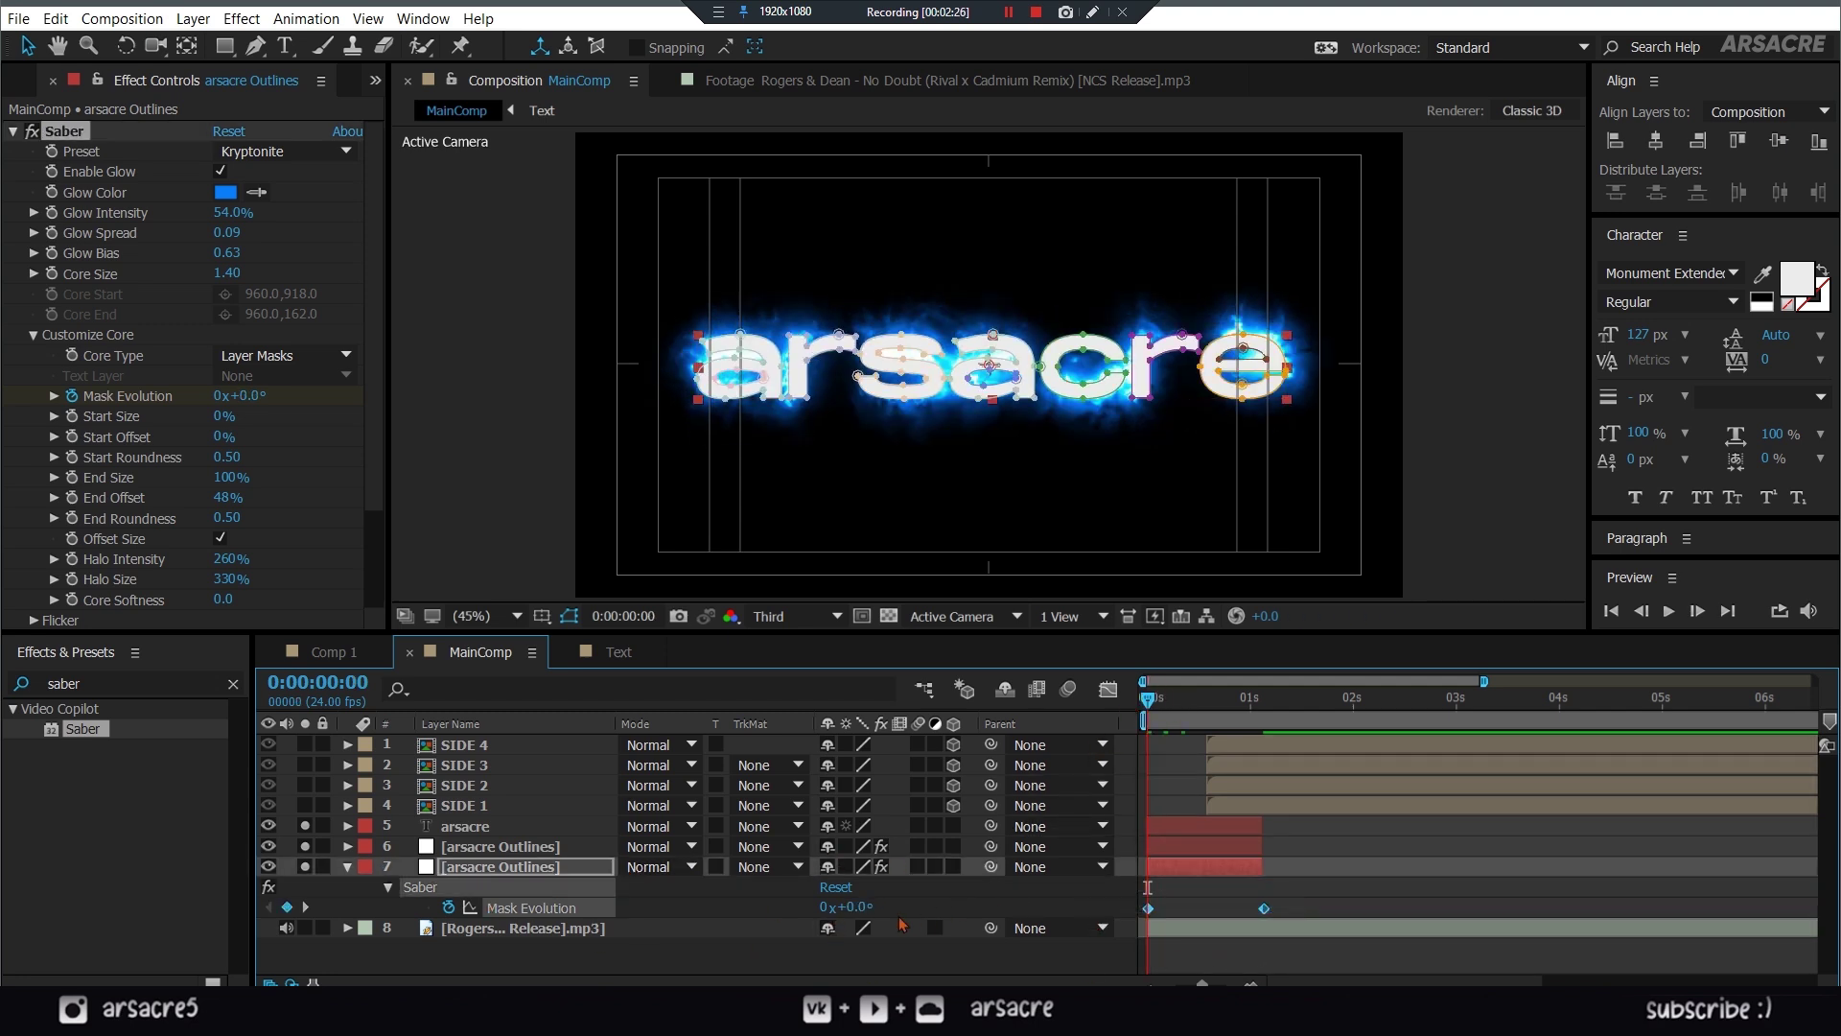
{"action": "left_click_drag", "start_coordinate": [1237, 709], "coordinate": [1264, 719]}
{"action": "left_click", "coordinate": [826, 906]}
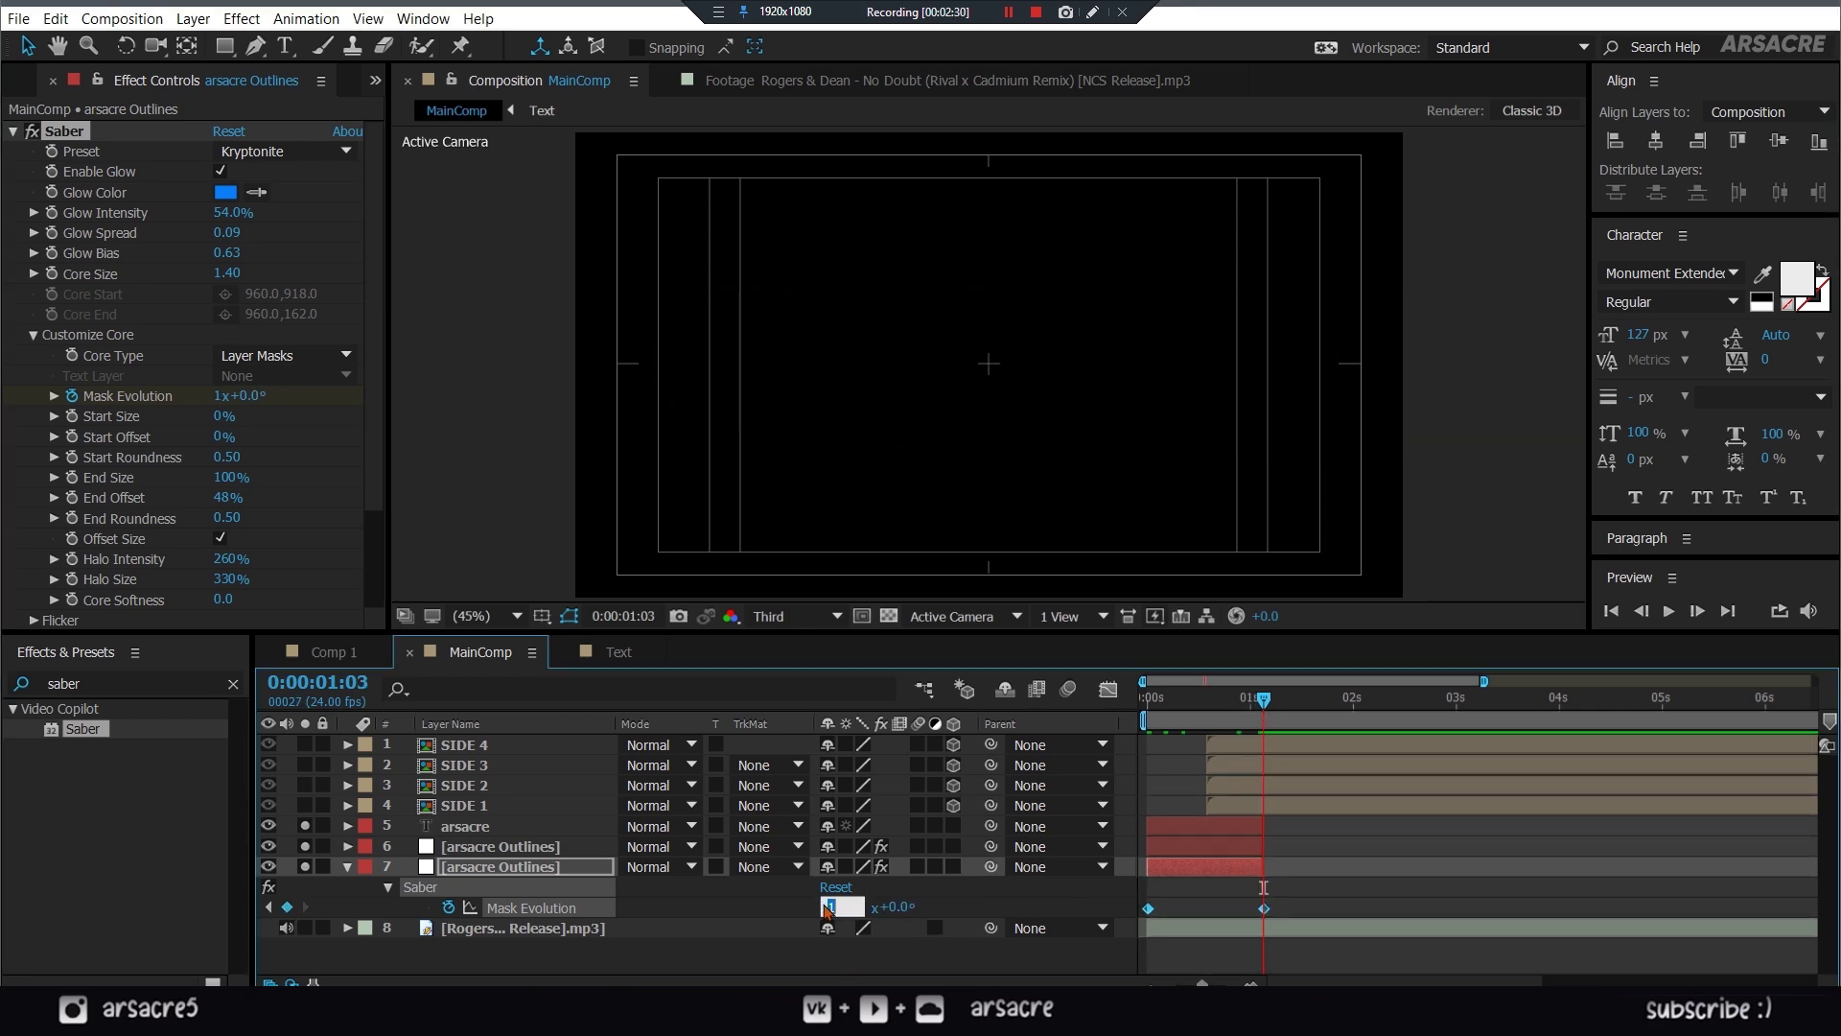
{"action": "type", "text": "-1"}
{"action": "key", "text": "Return"}
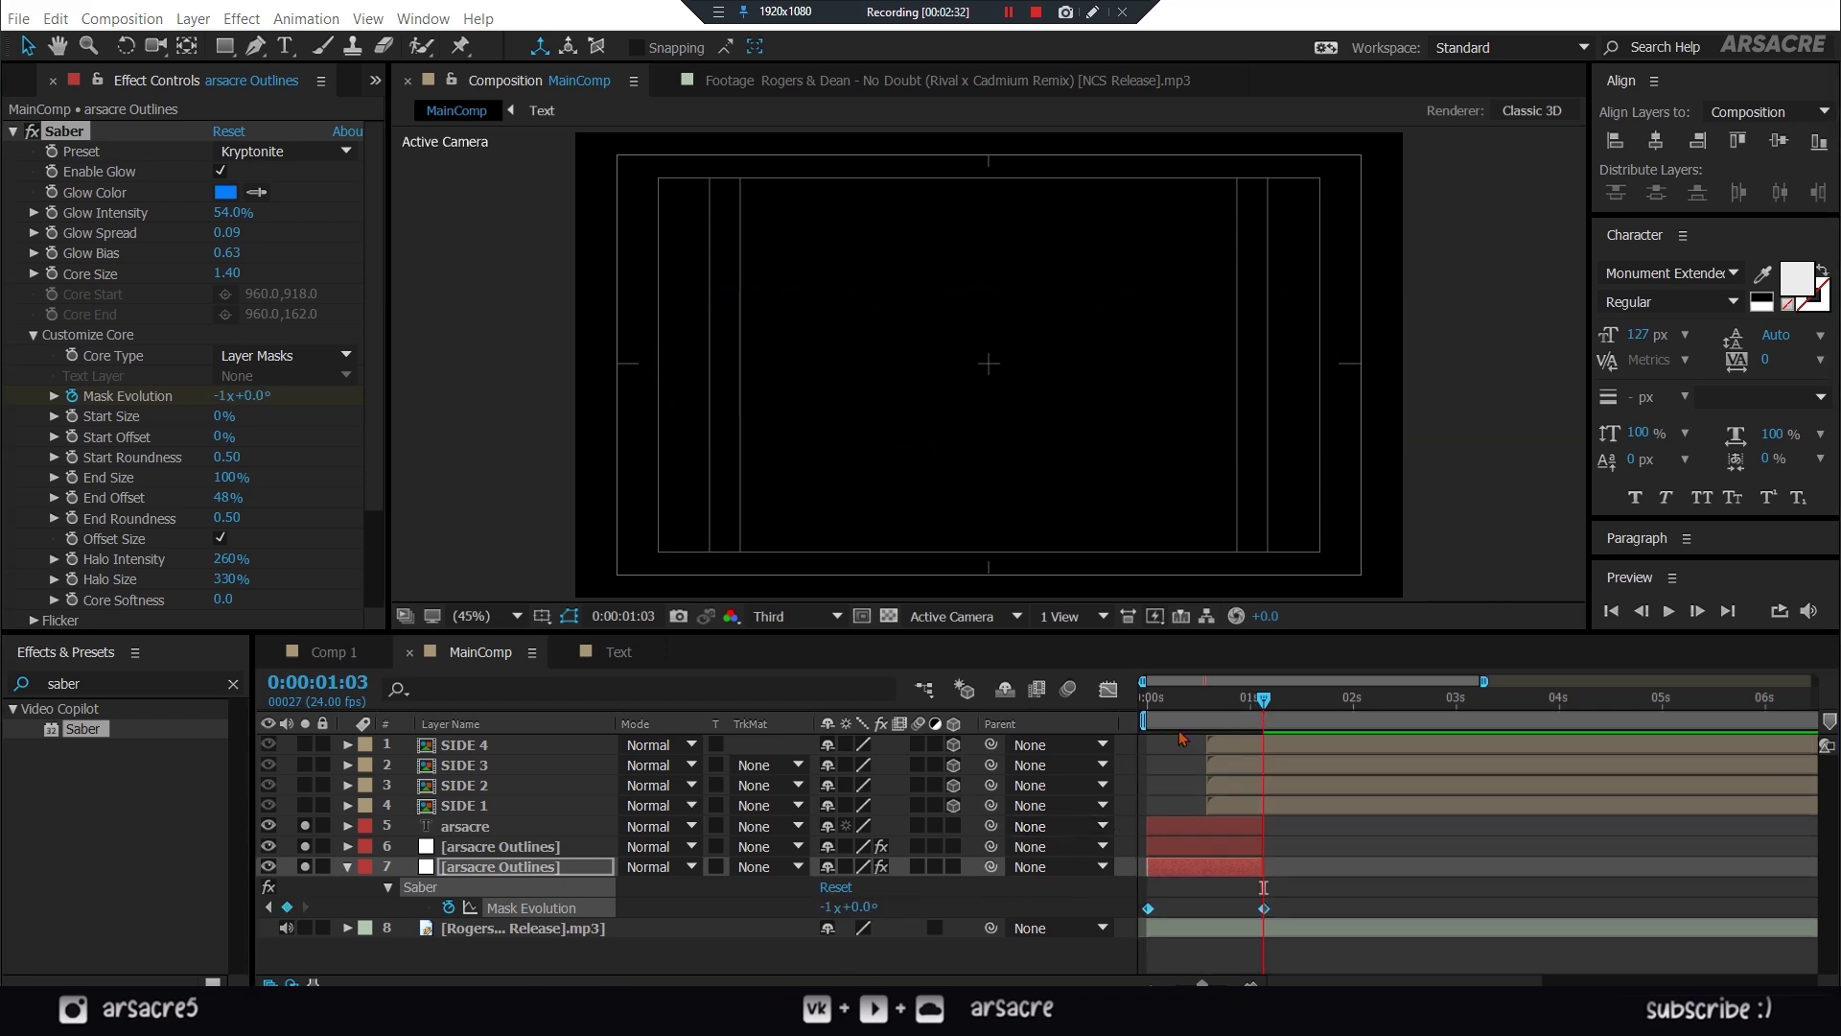
- Try the Narrow Bright preset on the lower outlines layer, settle on Neon and play back the title animation
{"action": "left_click", "coordinate": [1167, 705]}
{"action": "left_click", "coordinate": [1169, 705]}
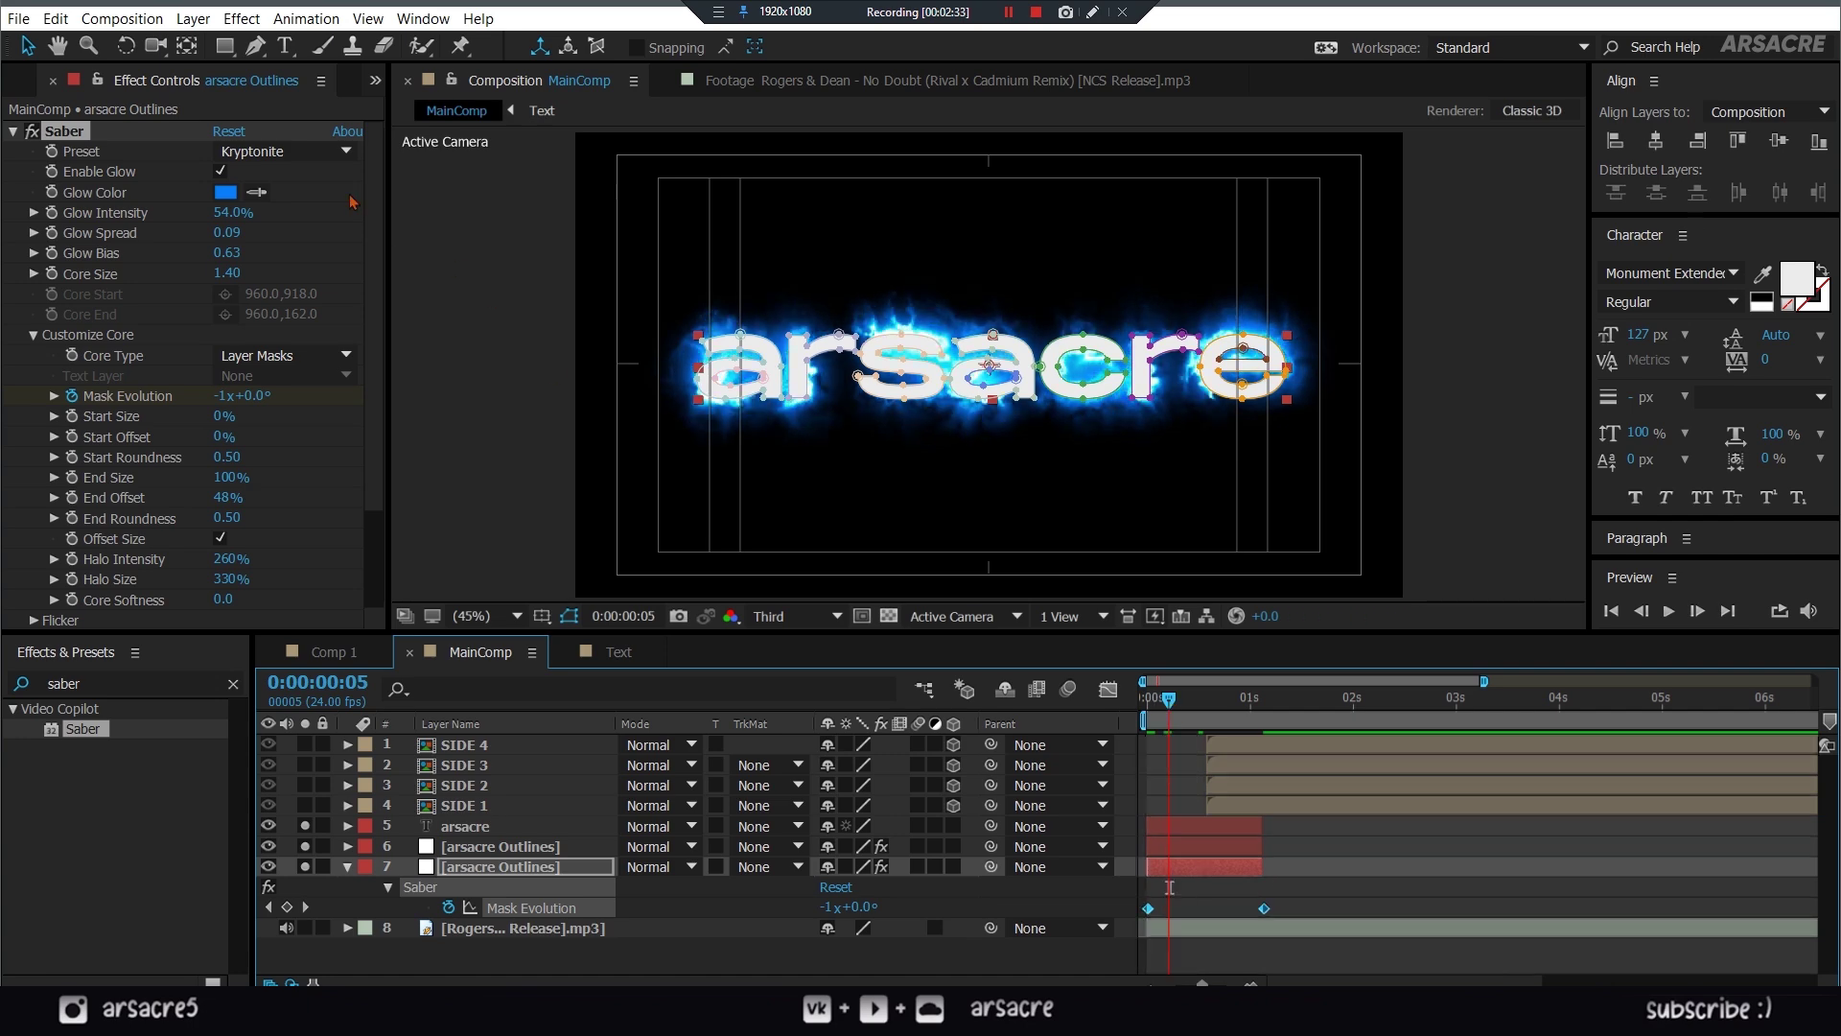
{"action": "left_click", "coordinate": [283, 150]}
{"action": "left_click", "coordinate": [317, 773]}
{"action": "left_click", "coordinate": [283, 150]}
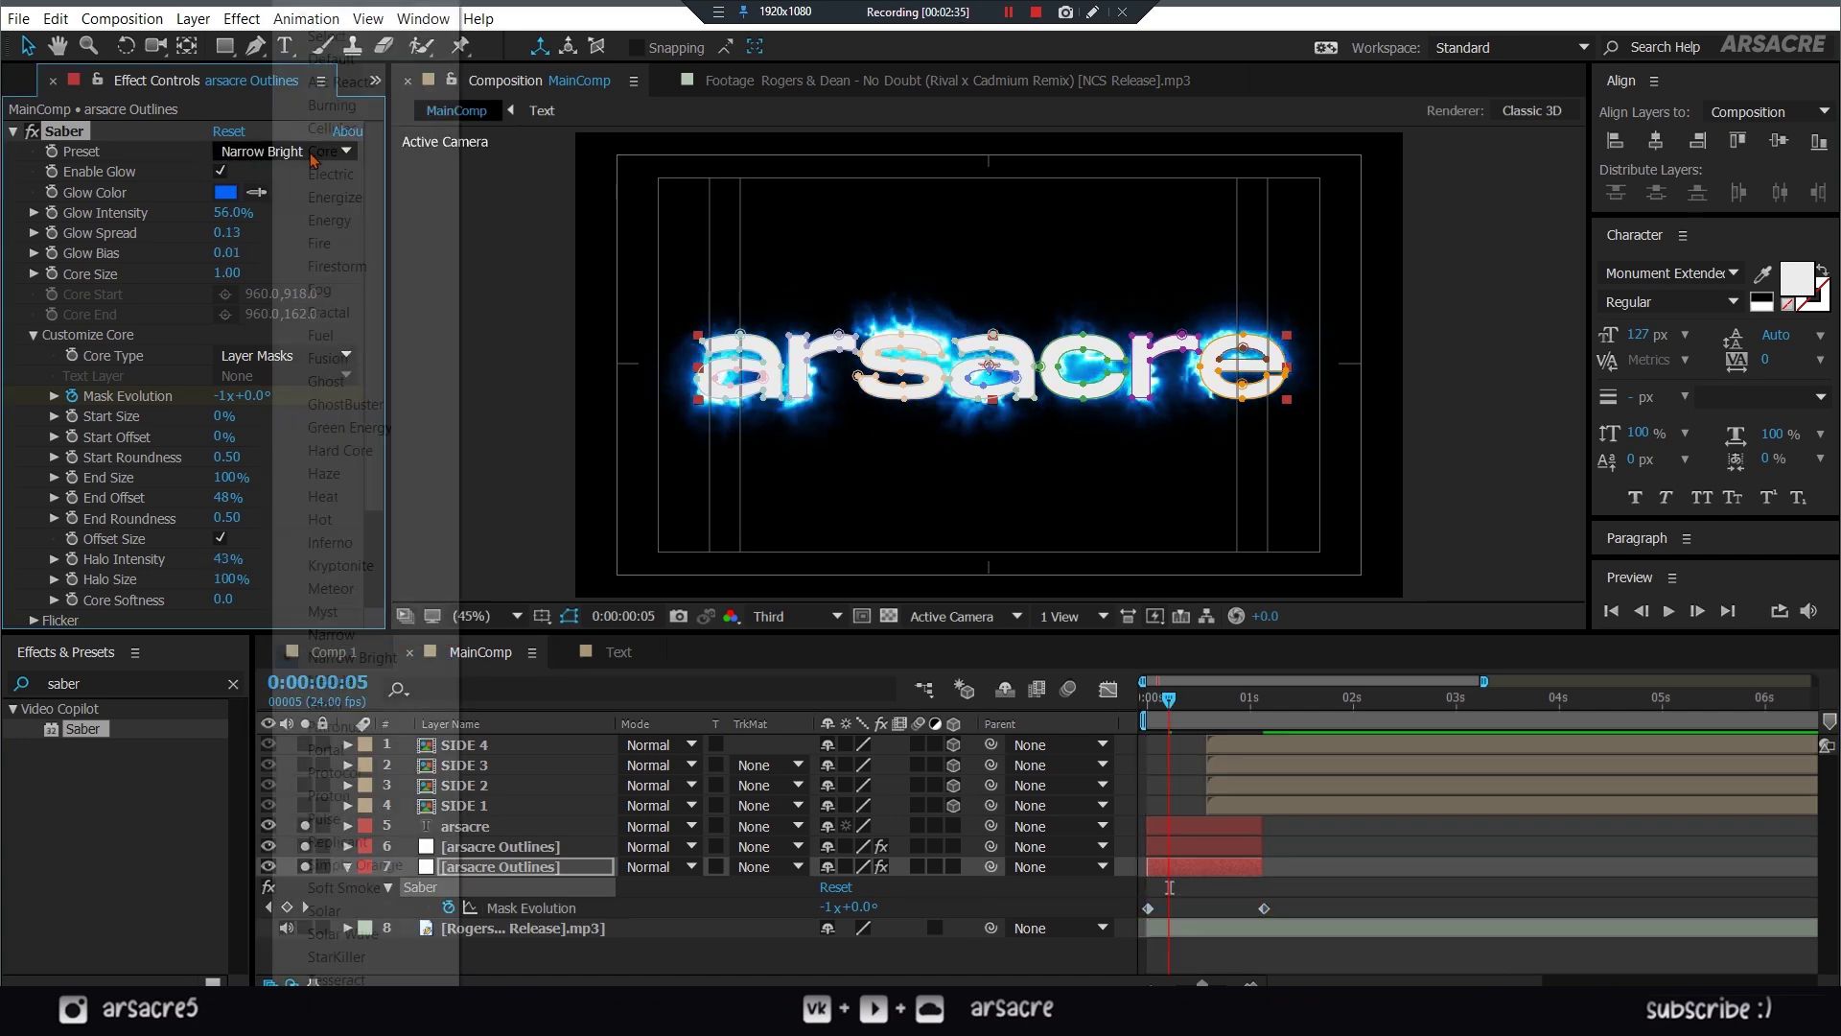
{"action": "left_click", "coordinate": [317, 703]}
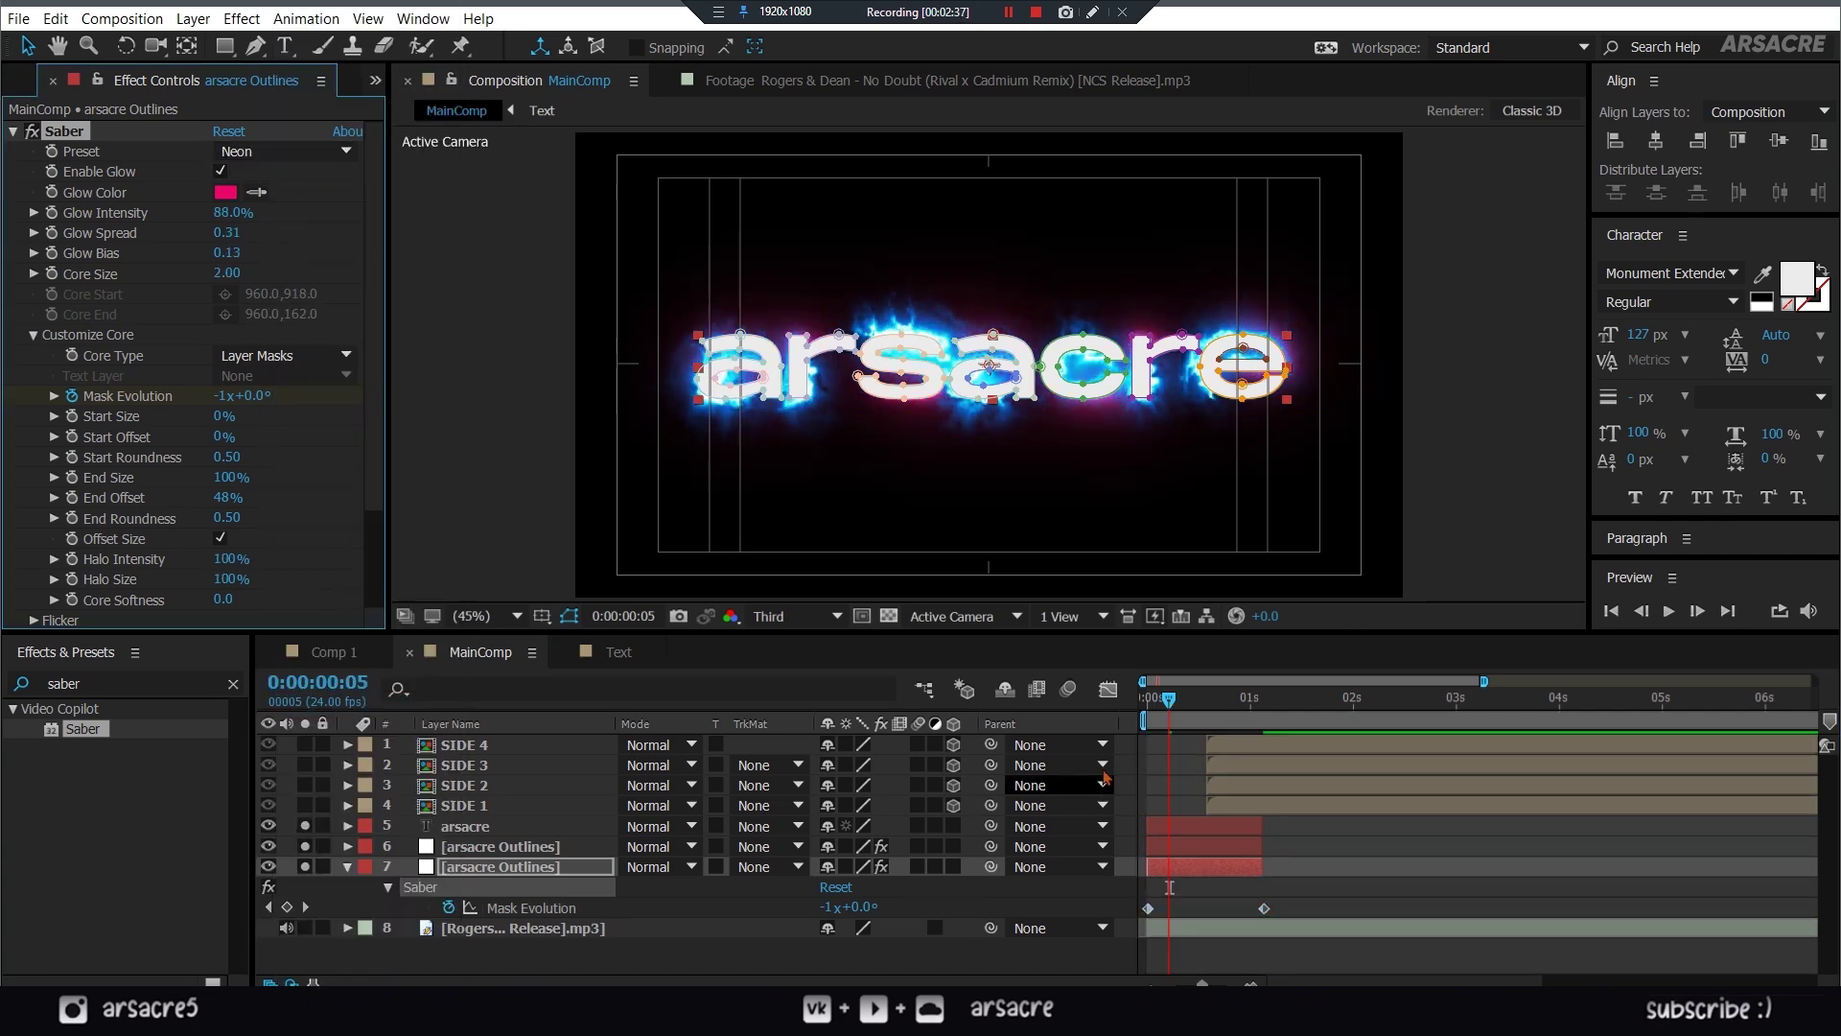
{"action": "key", "text": "space"}
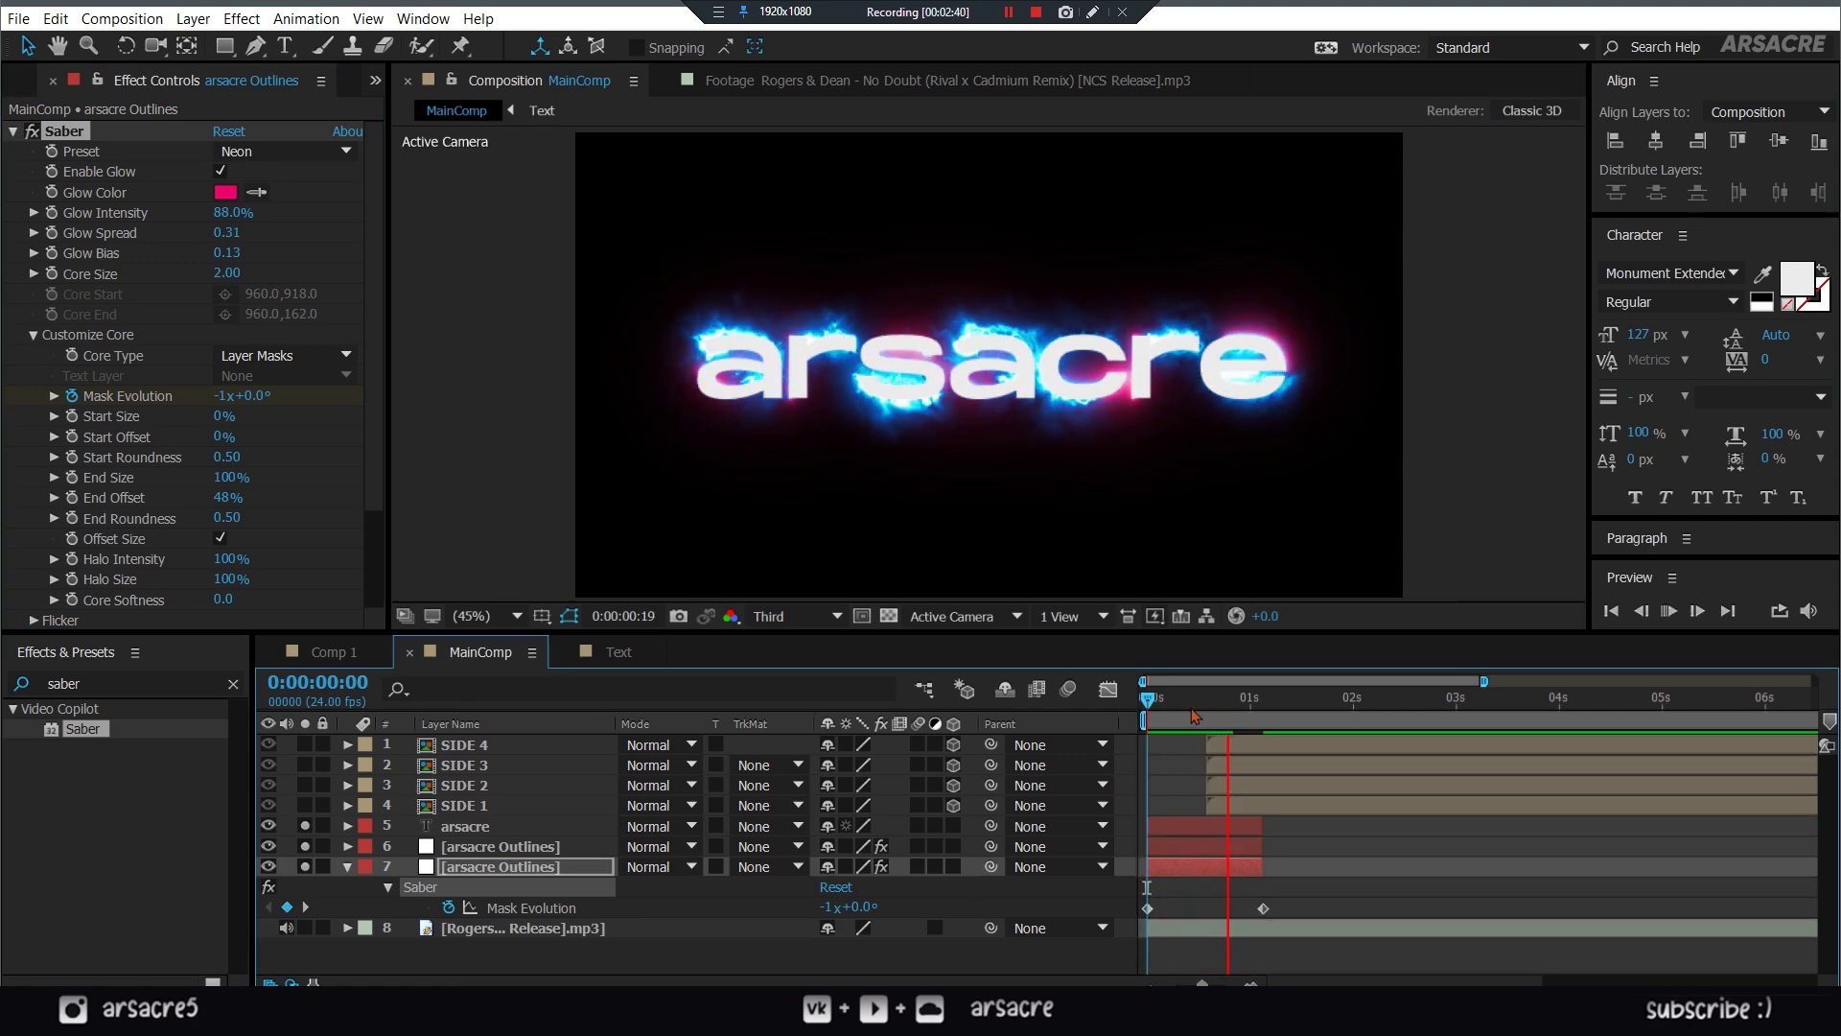
{"action": "key", "text": "space"}
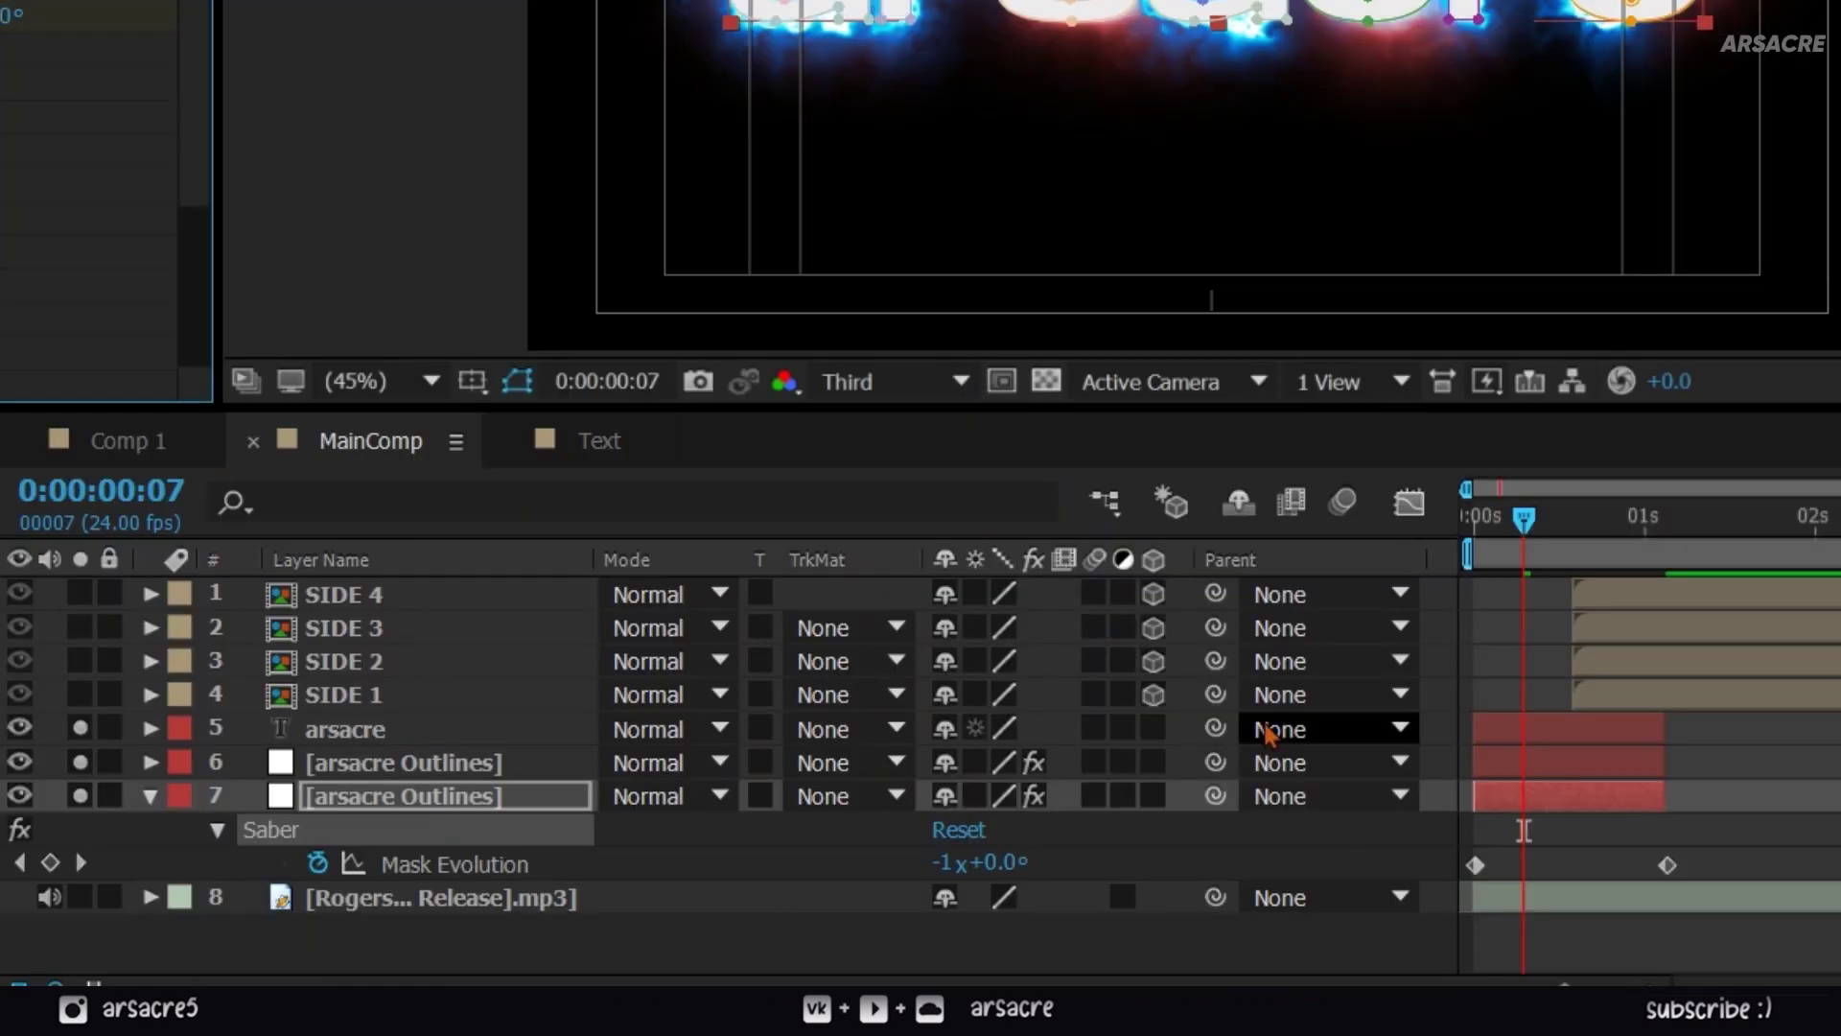
- Parent both arsacre Outlines layers to the arsacre text layer
{"action": "left_click", "coordinate": [441, 729]}
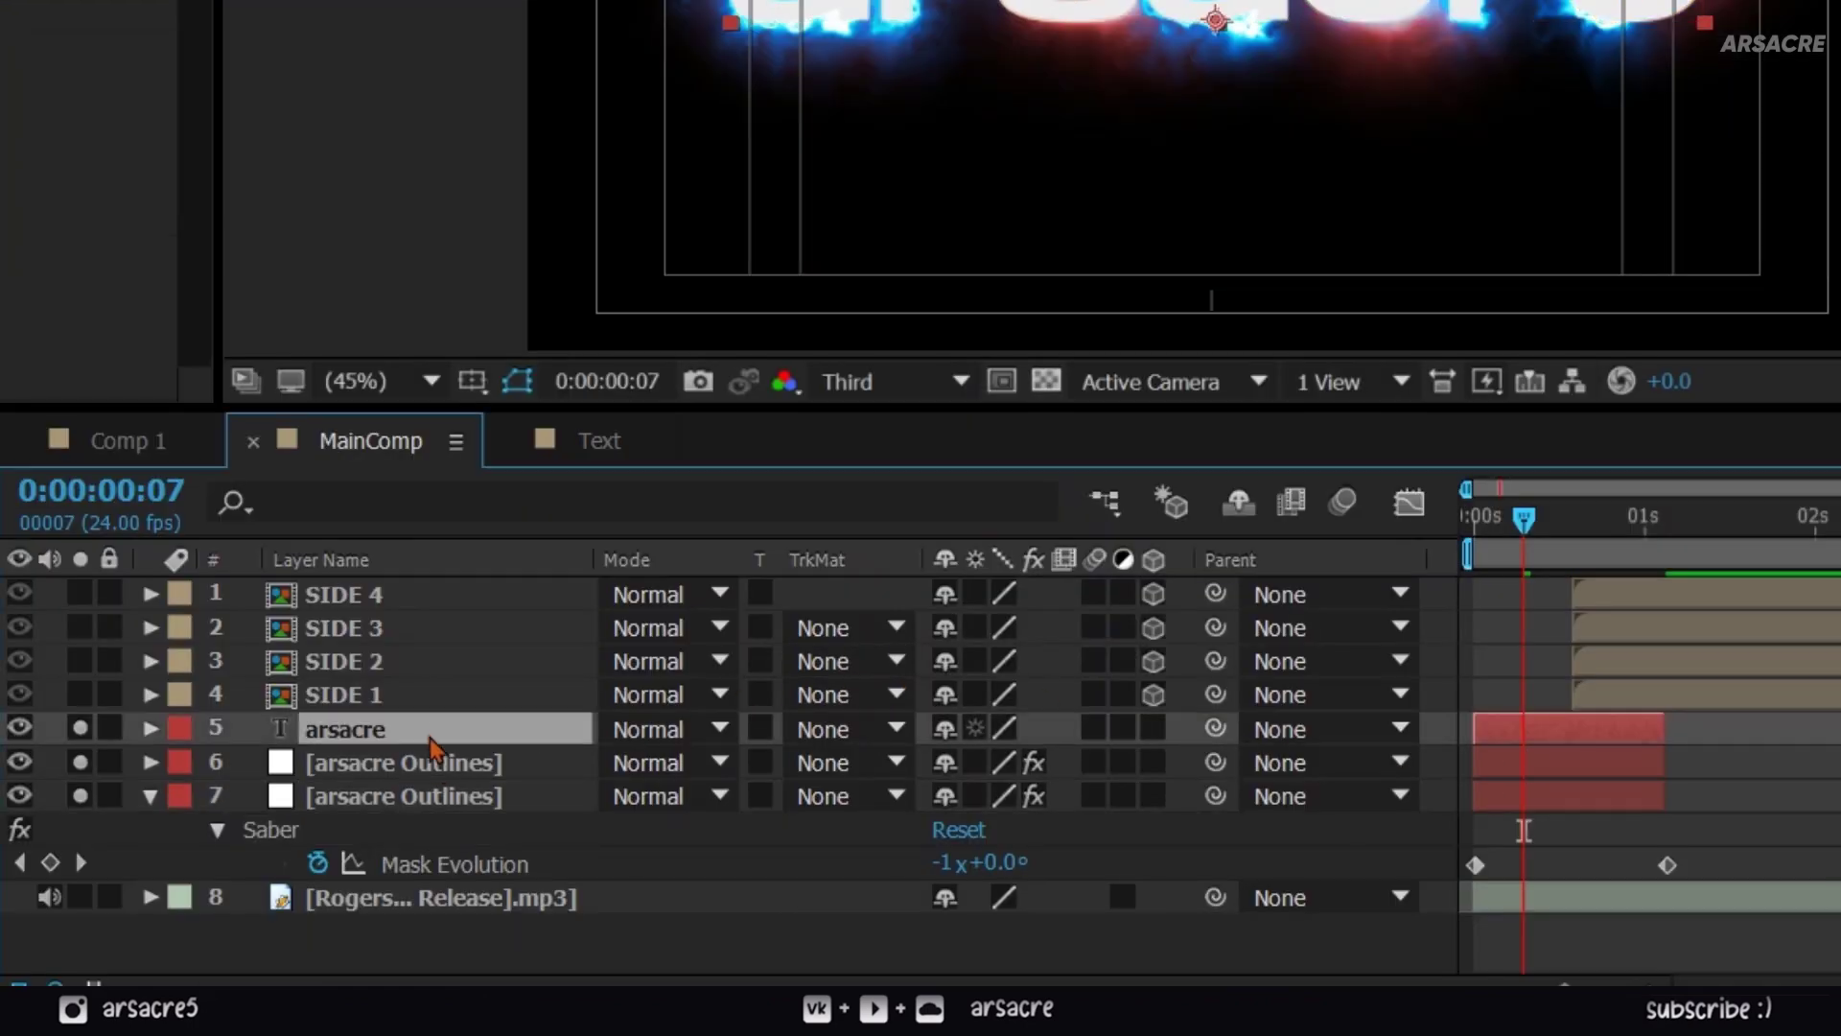
{"action": "left_click", "coordinate": [427, 762]}
{"action": "left_click", "coordinate": [422, 796], "text": "shift"}
{"action": "left_click_drag", "start_coordinate": [1216, 762], "coordinate": [326, 741]}
- Keyframe the arsacre text's Scale to grow from a smaller starting size to 191.7% near the layer's end
{"action": "key", "text": "Home"}
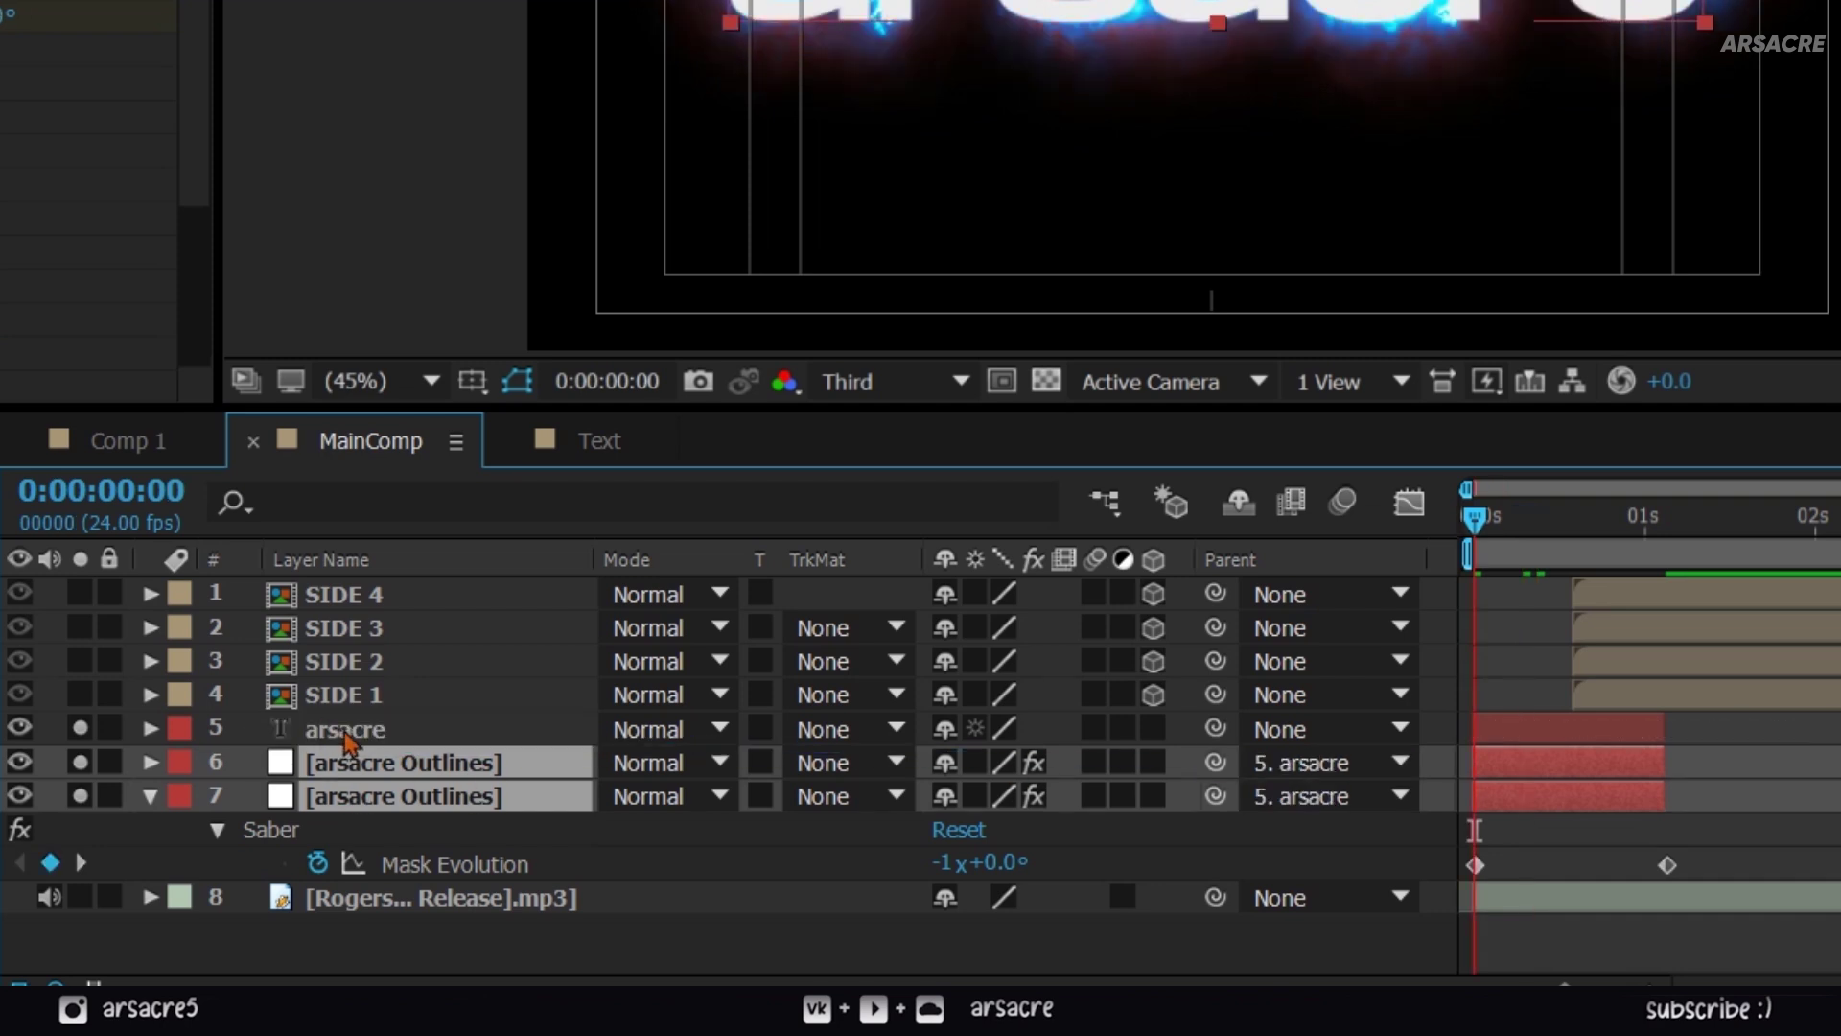
{"action": "left_click", "coordinate": [345, 734]}
{"action": "key", "text": "s"}
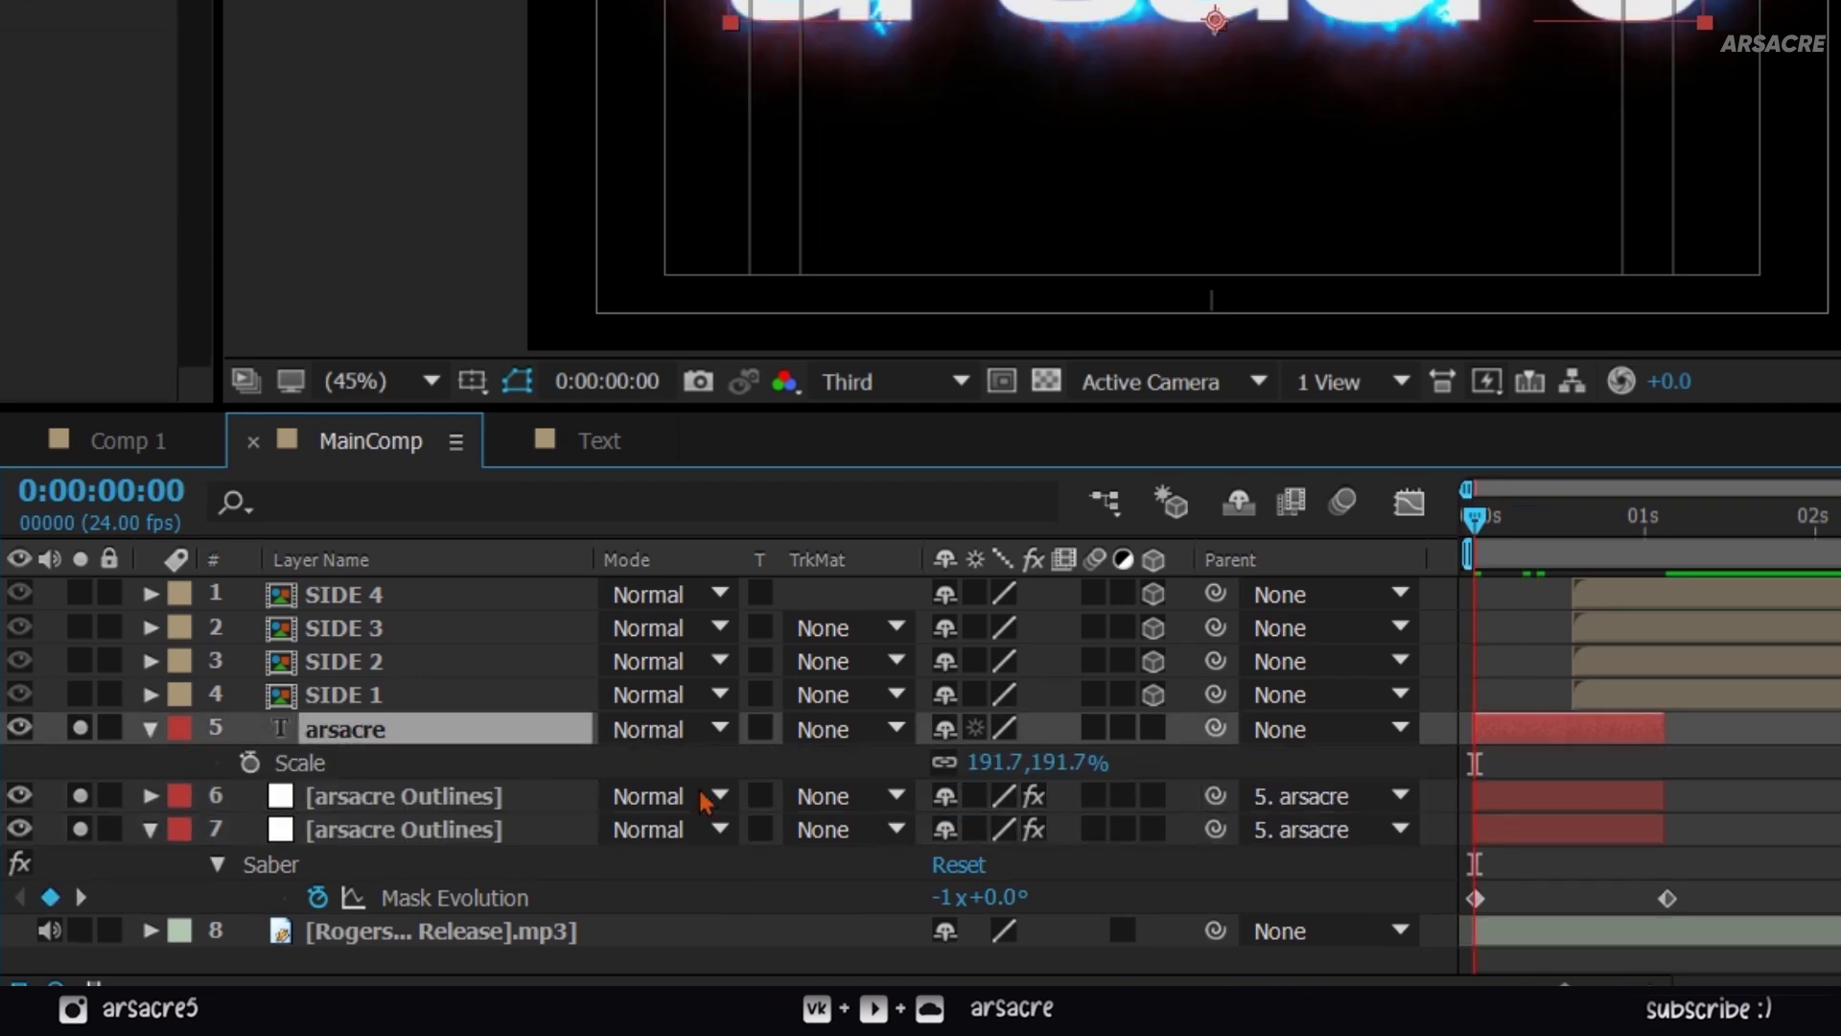
{"action": "left_click", "coordinate": [252, 763]}
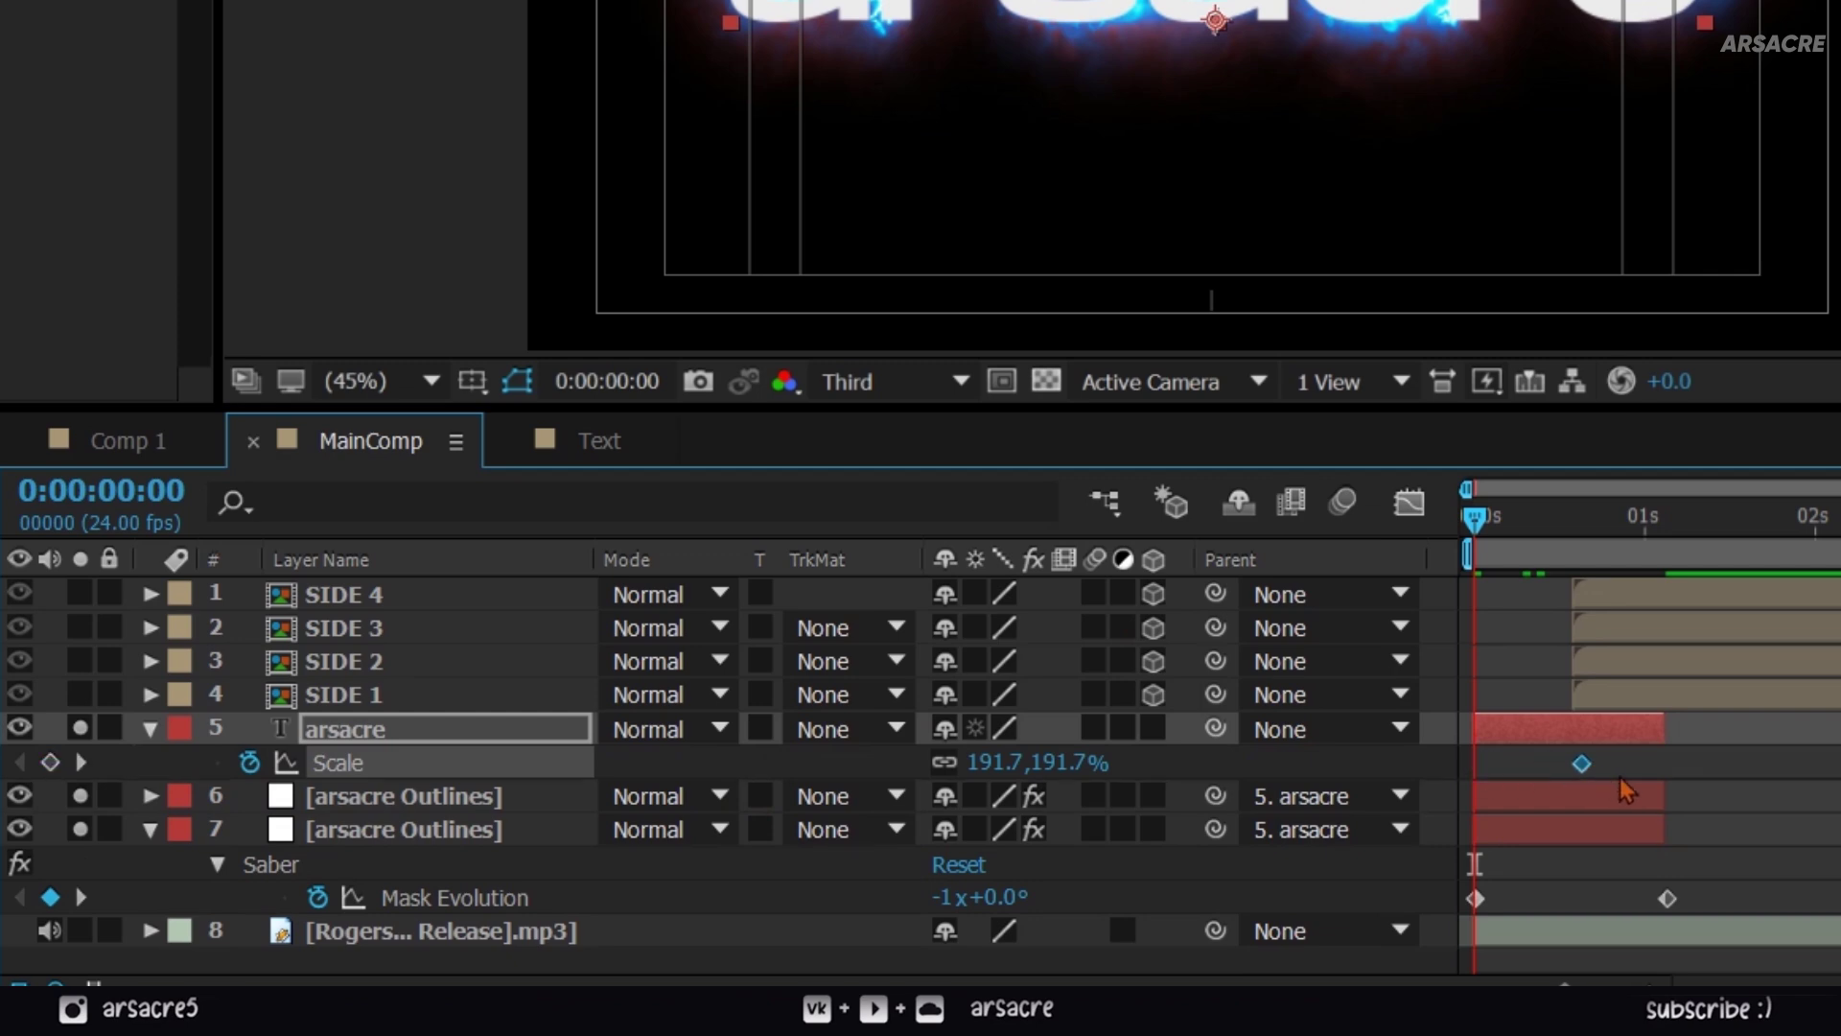
{"action": "left_click_drag", "start_coordinate": [1620, 777], "coordinate": [1642, 781]}
{"action": "left_click_drag", "start_coordinate": [1032, 762], "coordinate": [307, 830]}
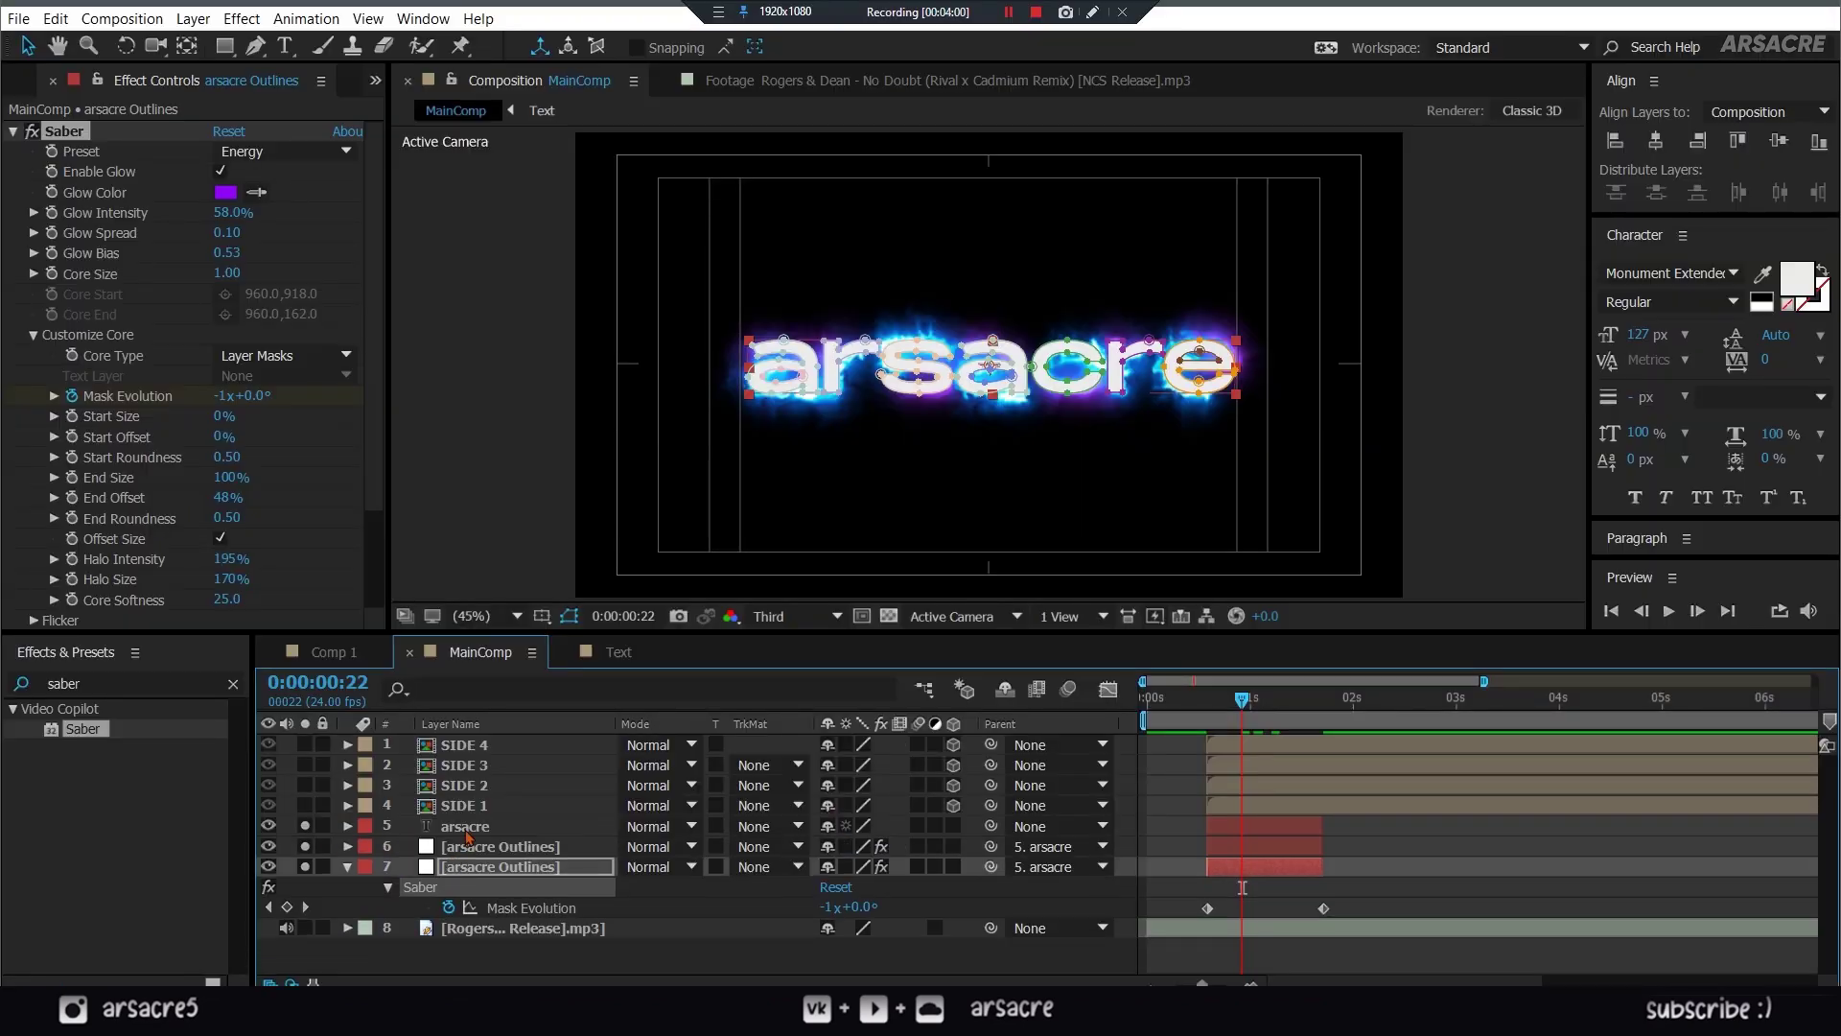
- Duplicate the arsacre text with both outlines layers, placing the copies above the originals and directly after them in time
{"action": "left_click", "coordinate": [469, 834], "text": "shift"}
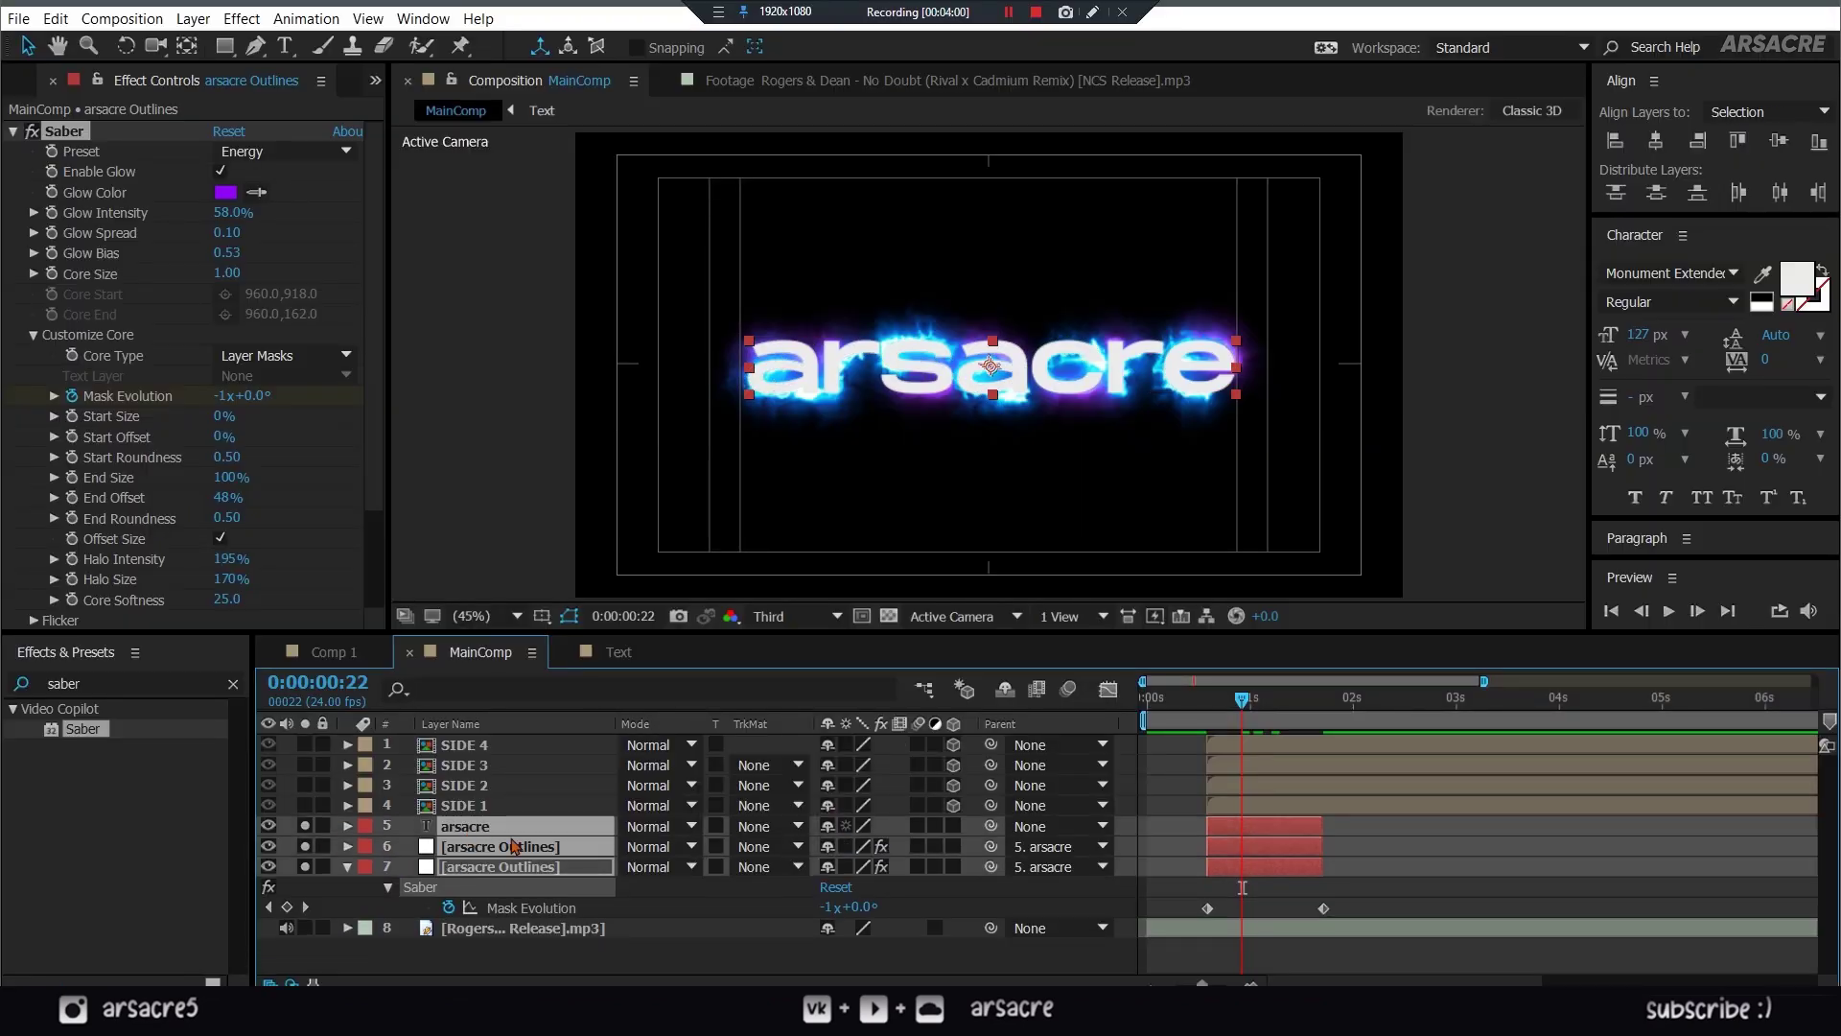
{"action": "left_click", "coordinate": [348, 867]}
{"action": "left_click", "coordinate": [14, 130]}
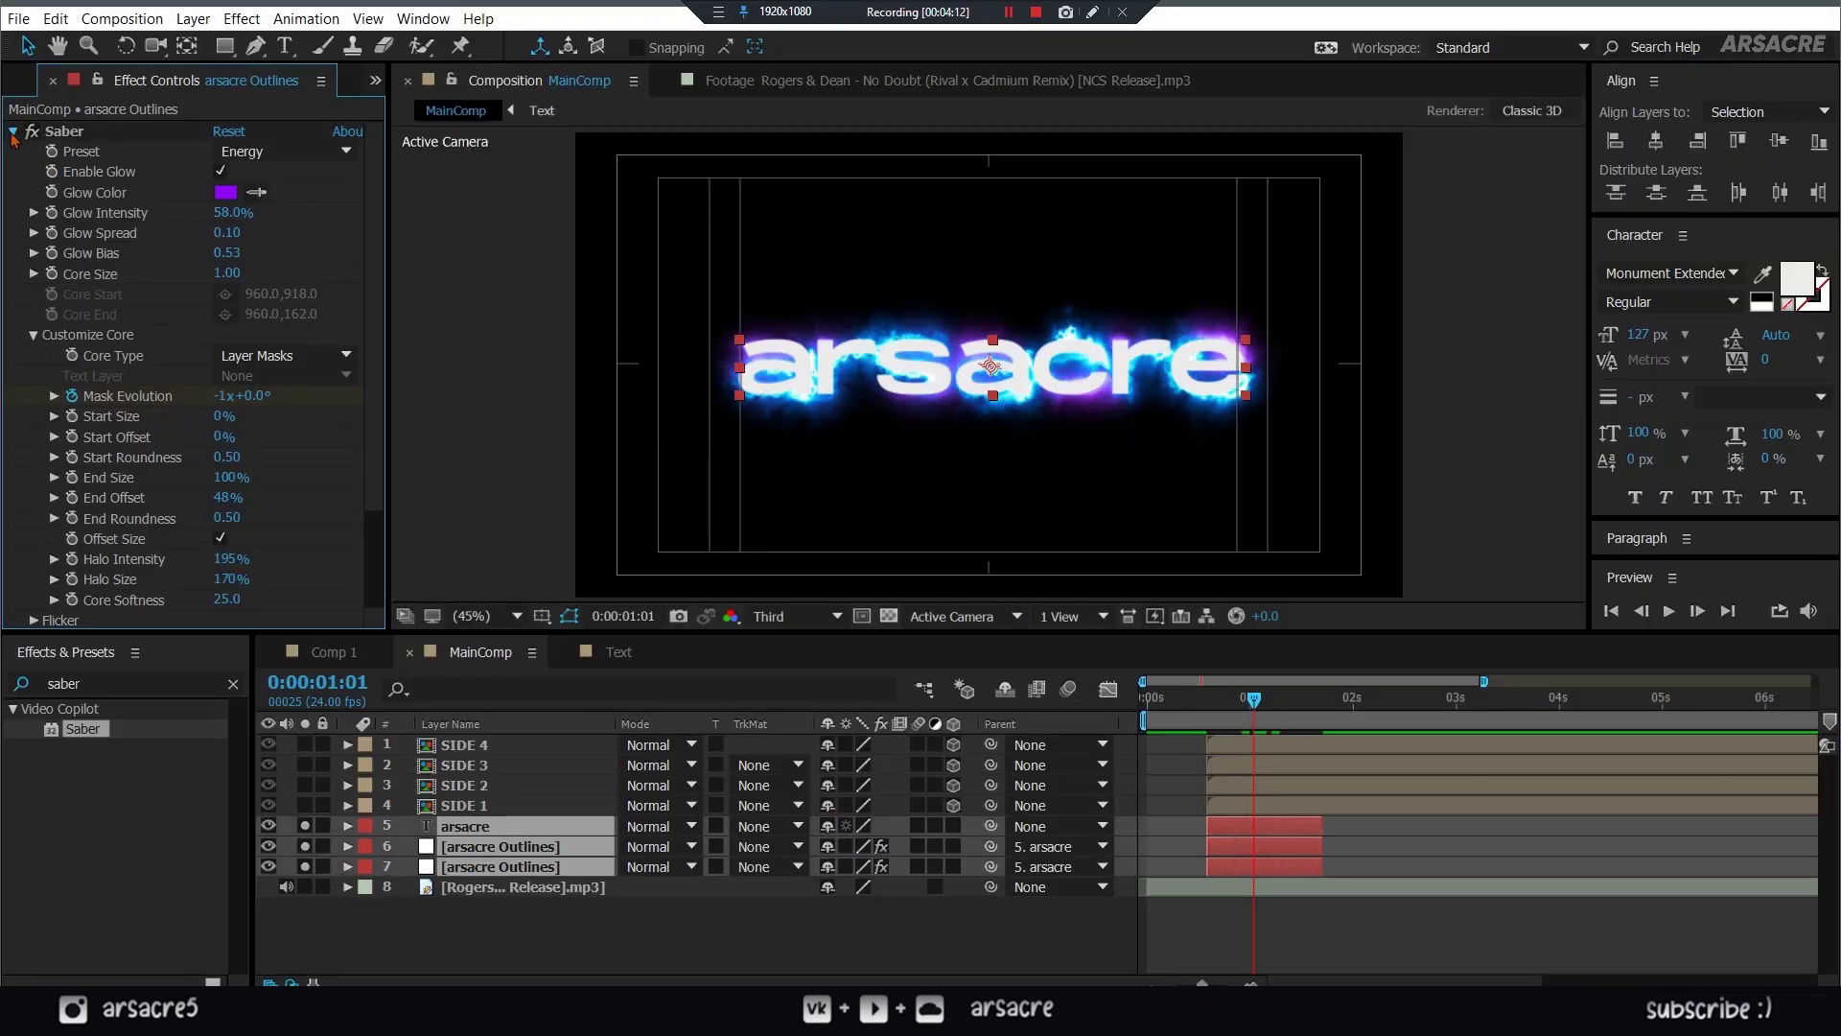
{"action": "key", "text": "ctrl+d"}
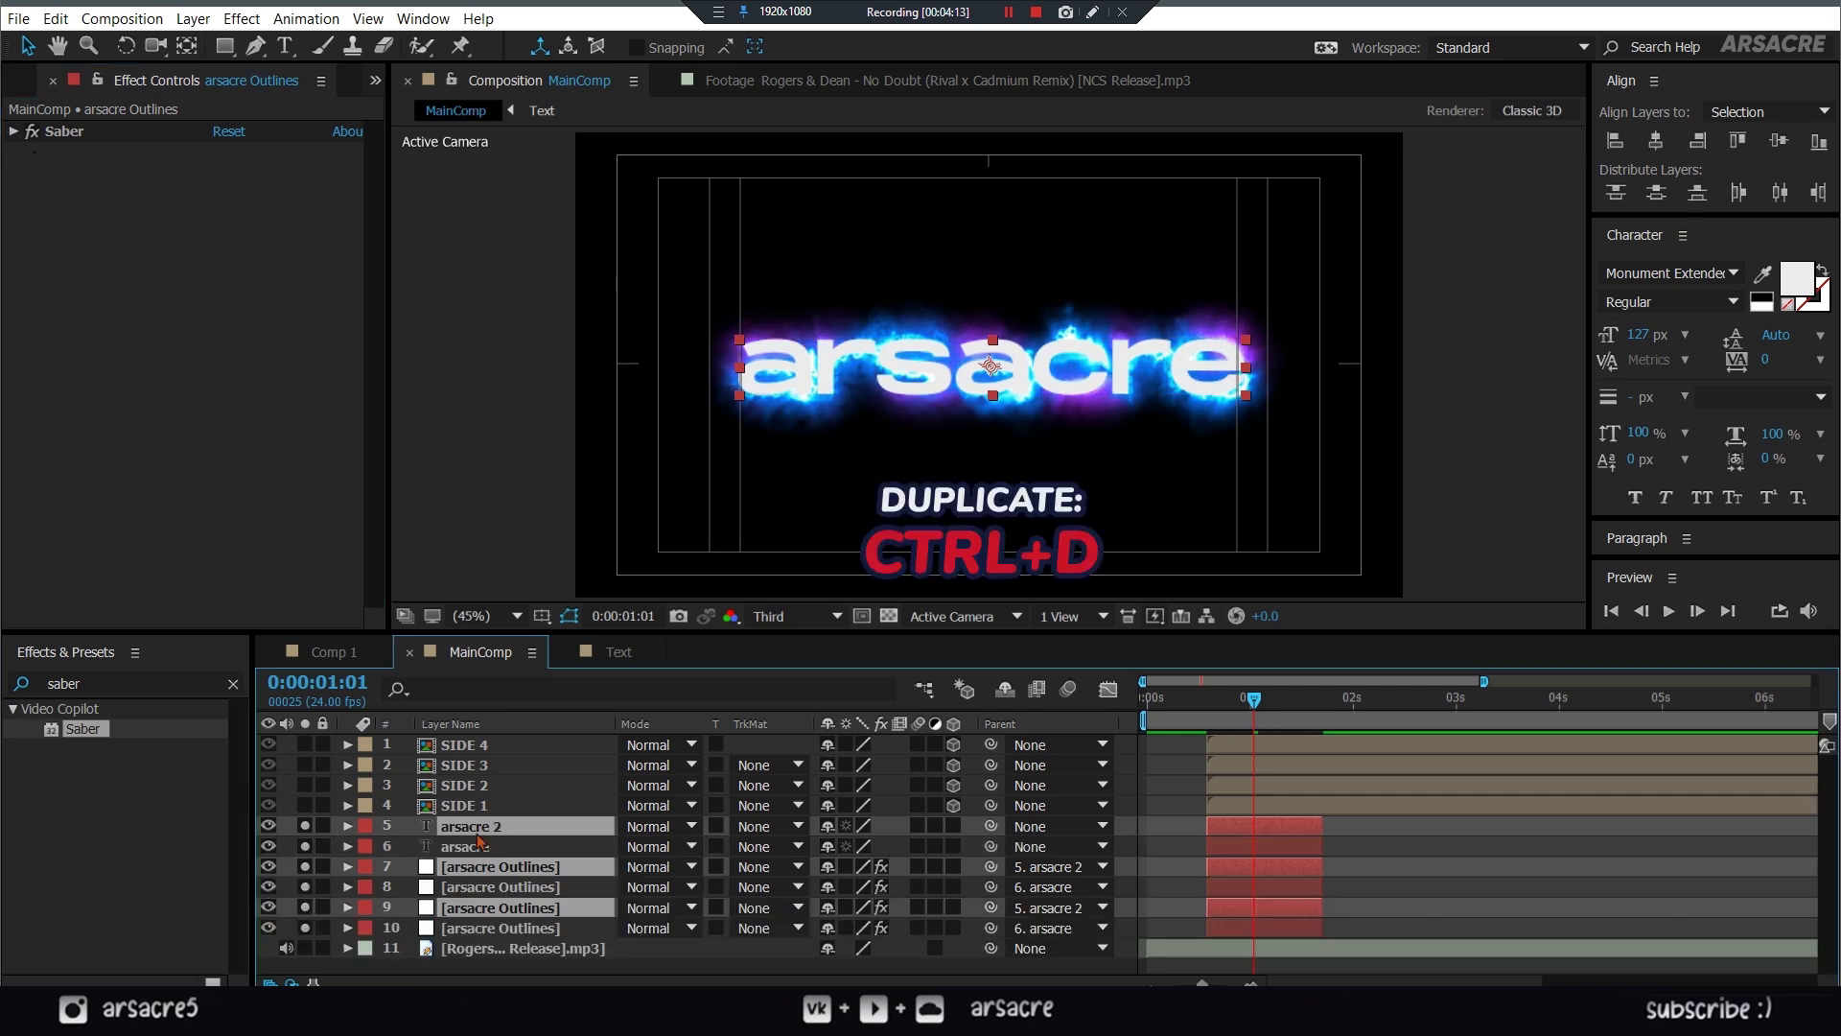
{"action": "left_click_drag", "start_coordinate": [493, 865], "coordinate": [494, 832]}
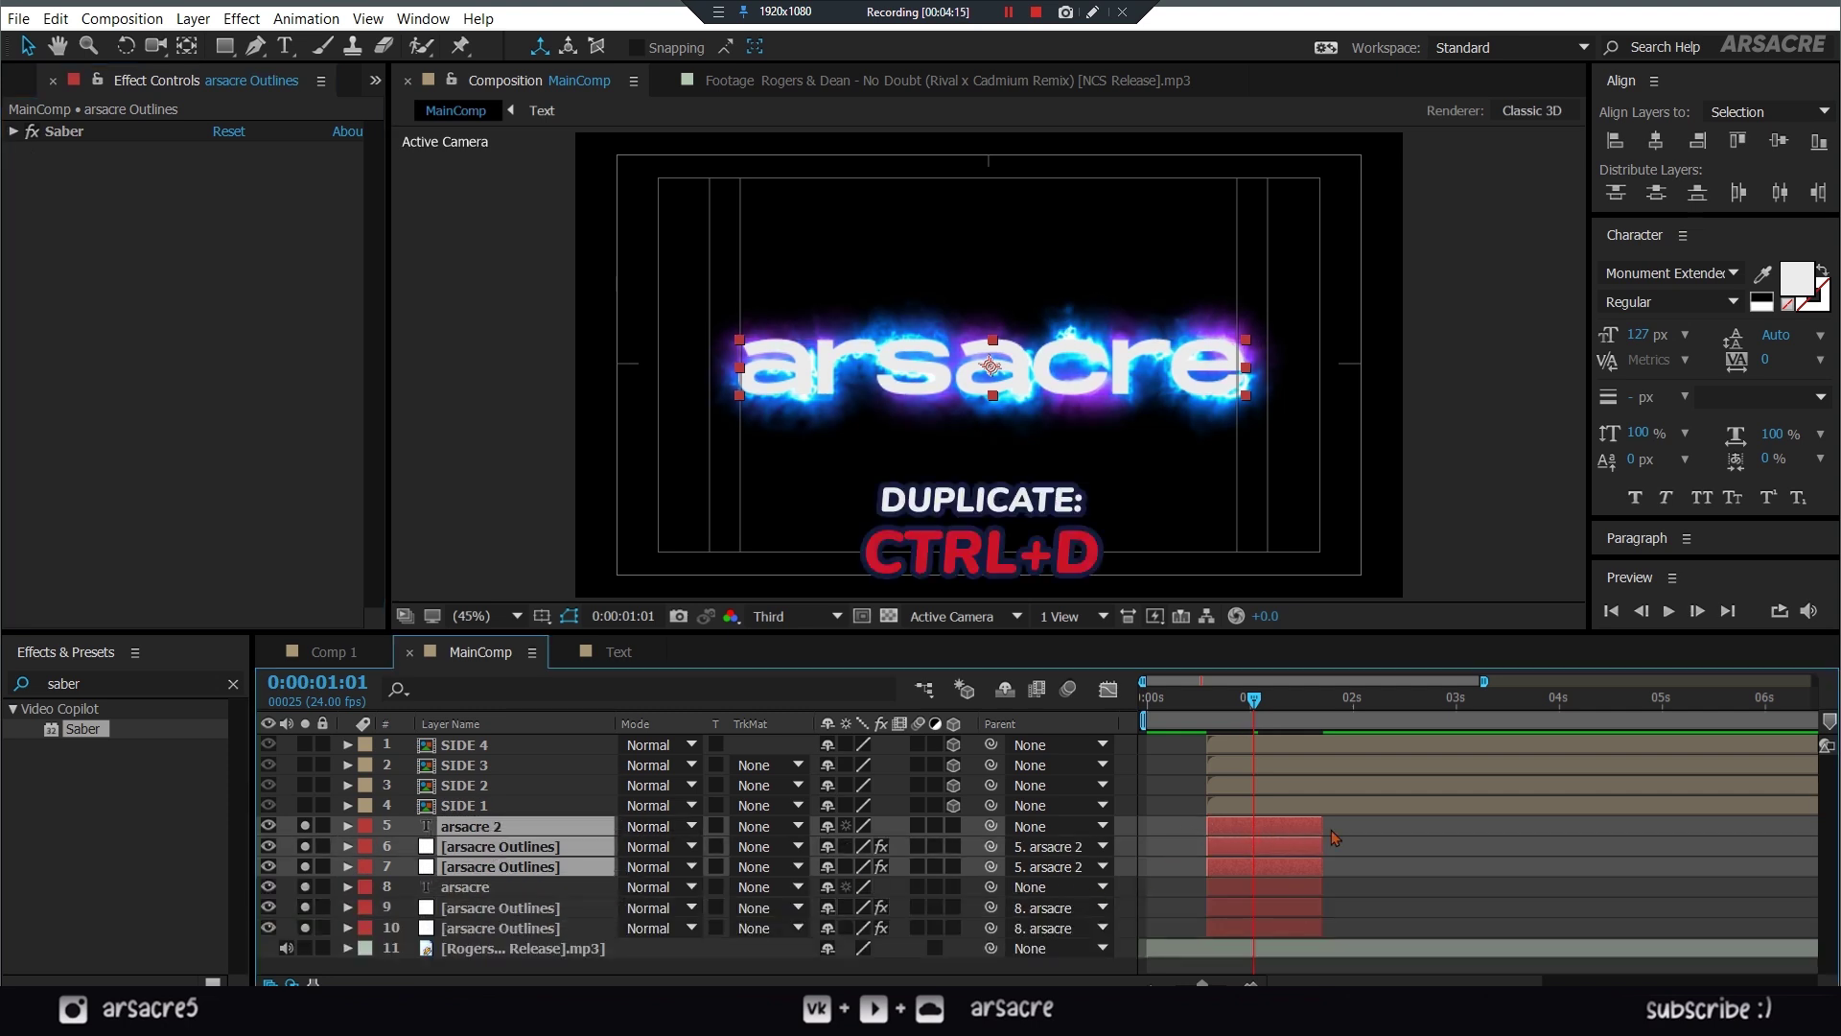
{"action": "left_click_drag", "start_coordinate": [1313, 832], "coordinate": [1378, 827]}
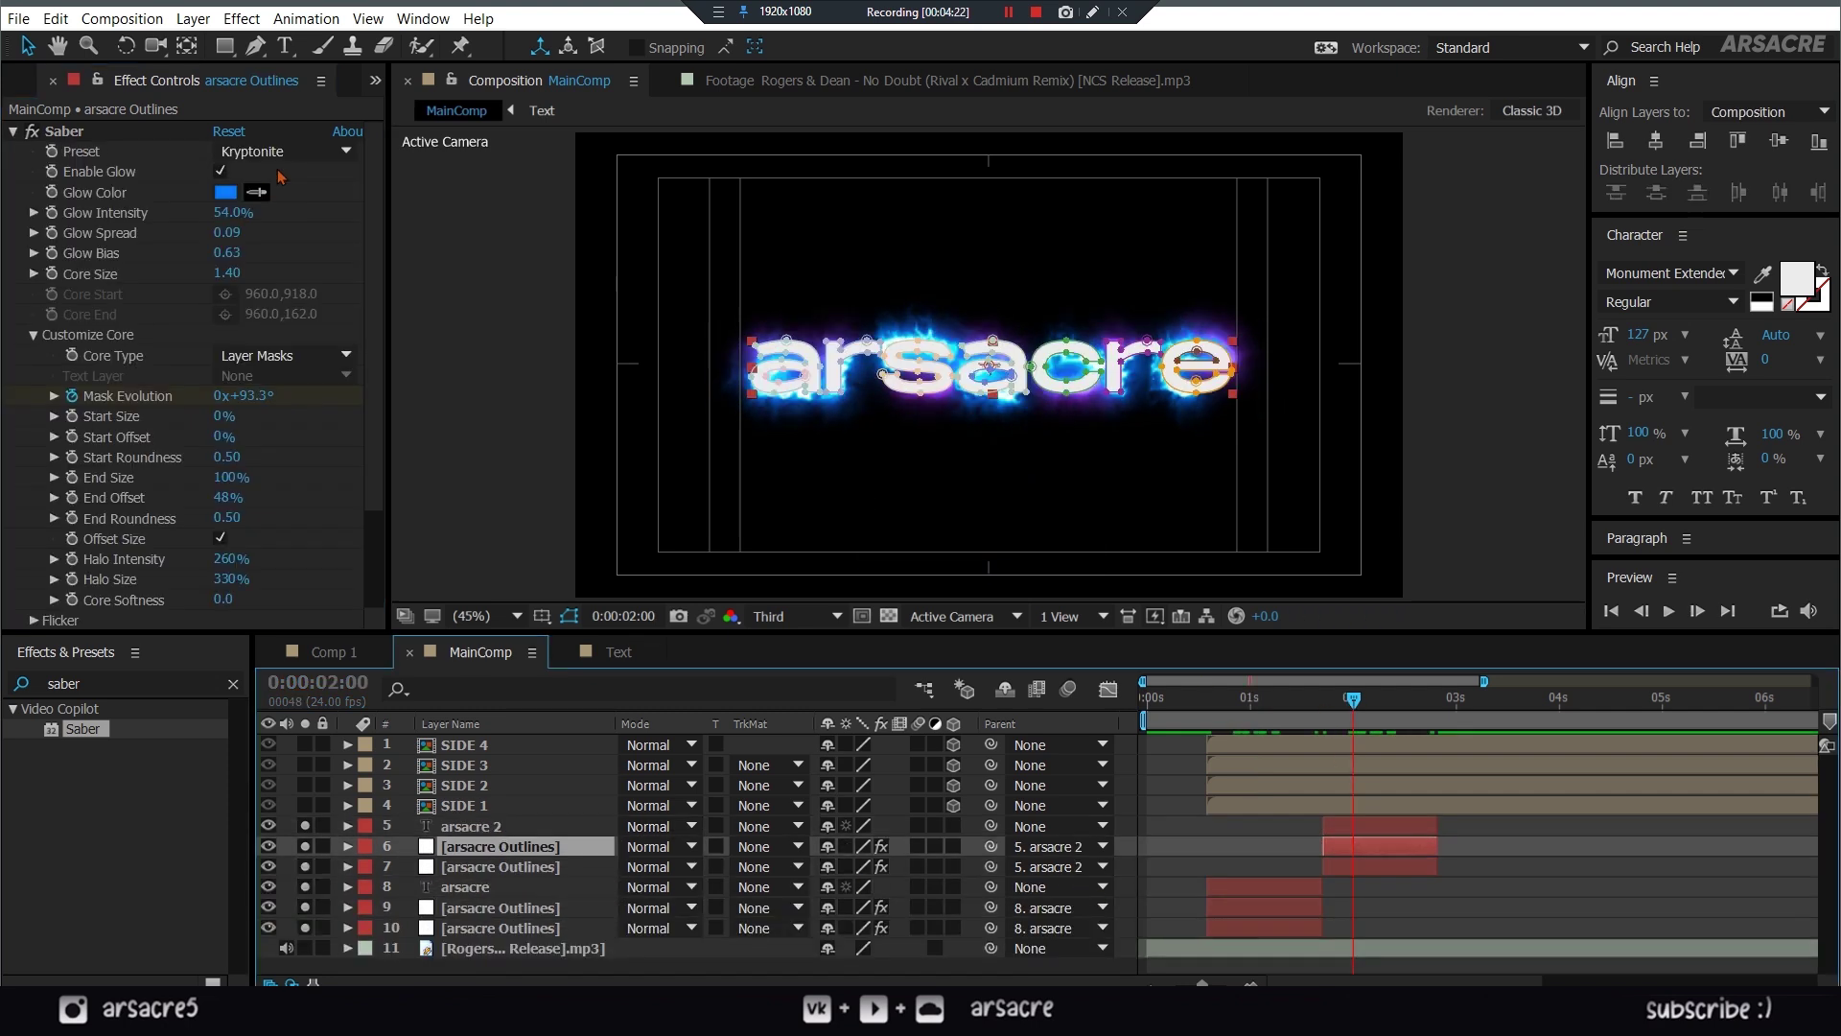
- Apply the Core Saber preset to the upper duplicated outlines layer and set its glow color to BF00FF
{"action": "left_click", "coordinate": [288, 152]}
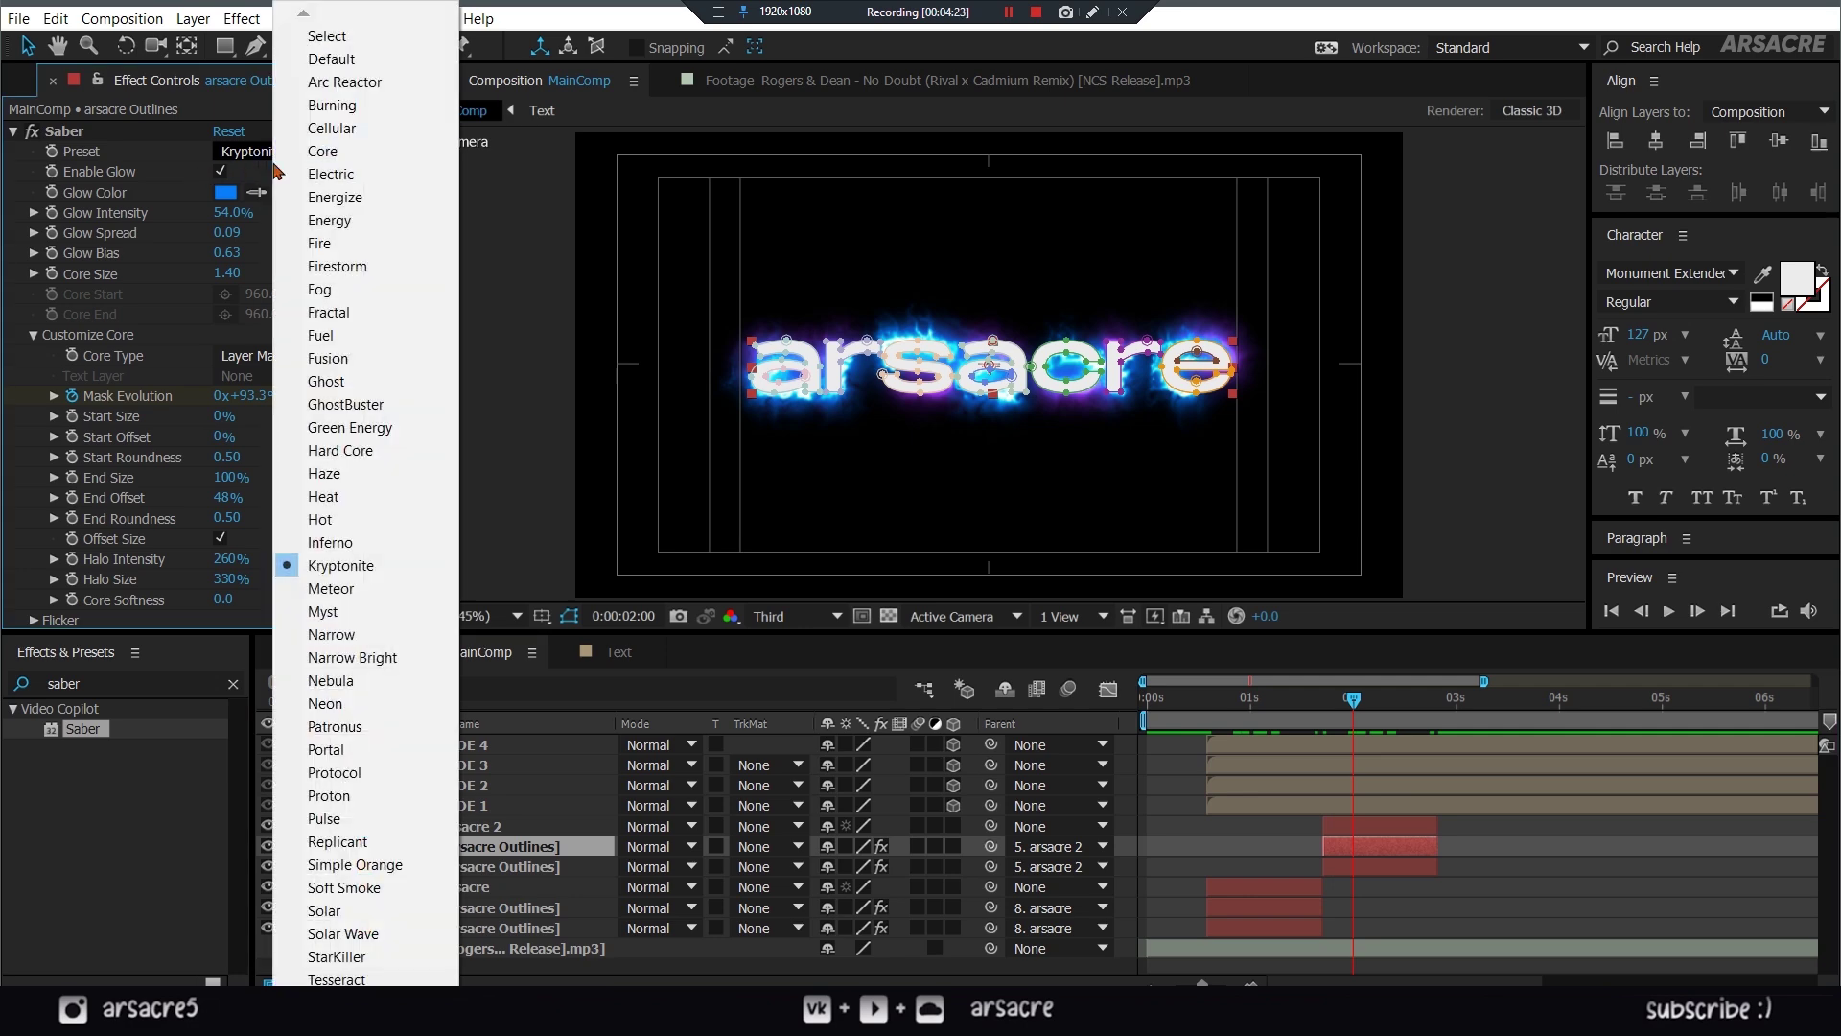
{"action": "left_click", "coordinate": [323, 150]}
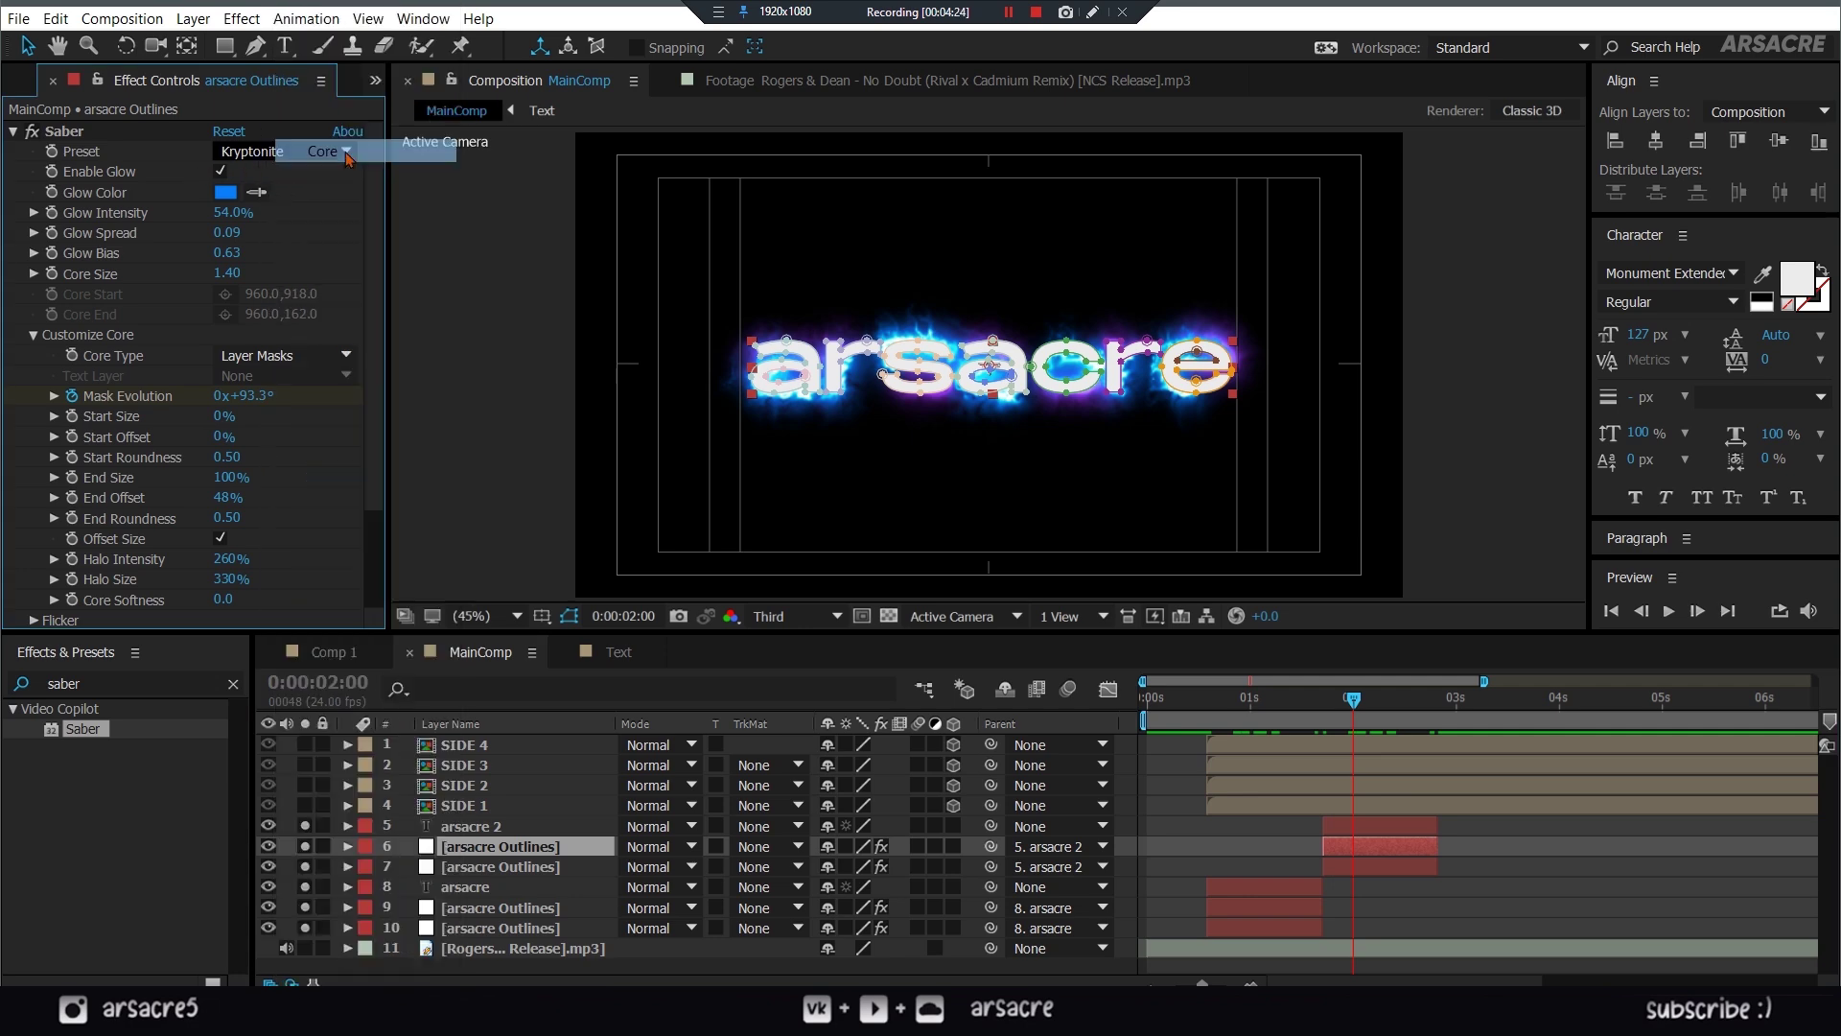
{"action": "left_click", "coordinate": [227, 192]}
{"action": "left_click_drag", "start_coordinate": [850, 587], "coordinate": [865, 641]}
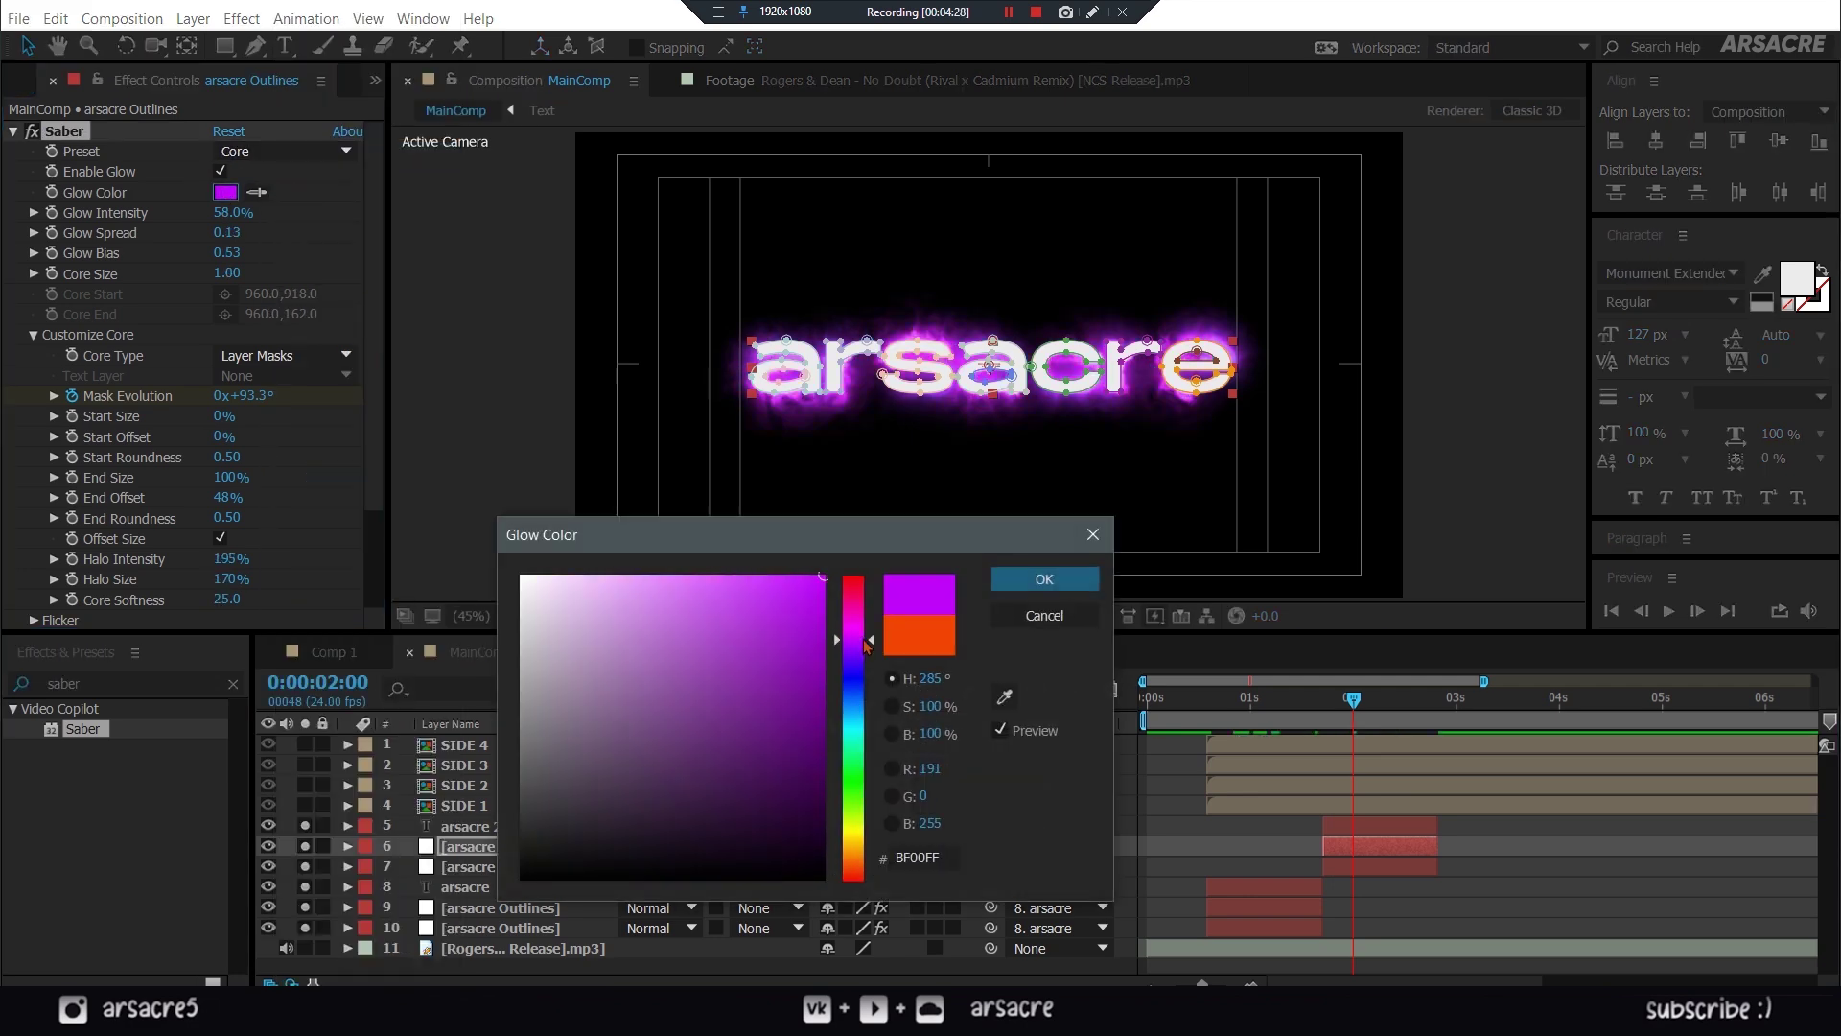
{"action": "left_click", "coordinate": [1045, 579]}
- Set the Saber glow color of the lower duplicated outlines layer to FFBC00
{"action": "left_click", "coordinate": [1426, 869]}
{"action": "left_click", "coordinate": [226, 191]}
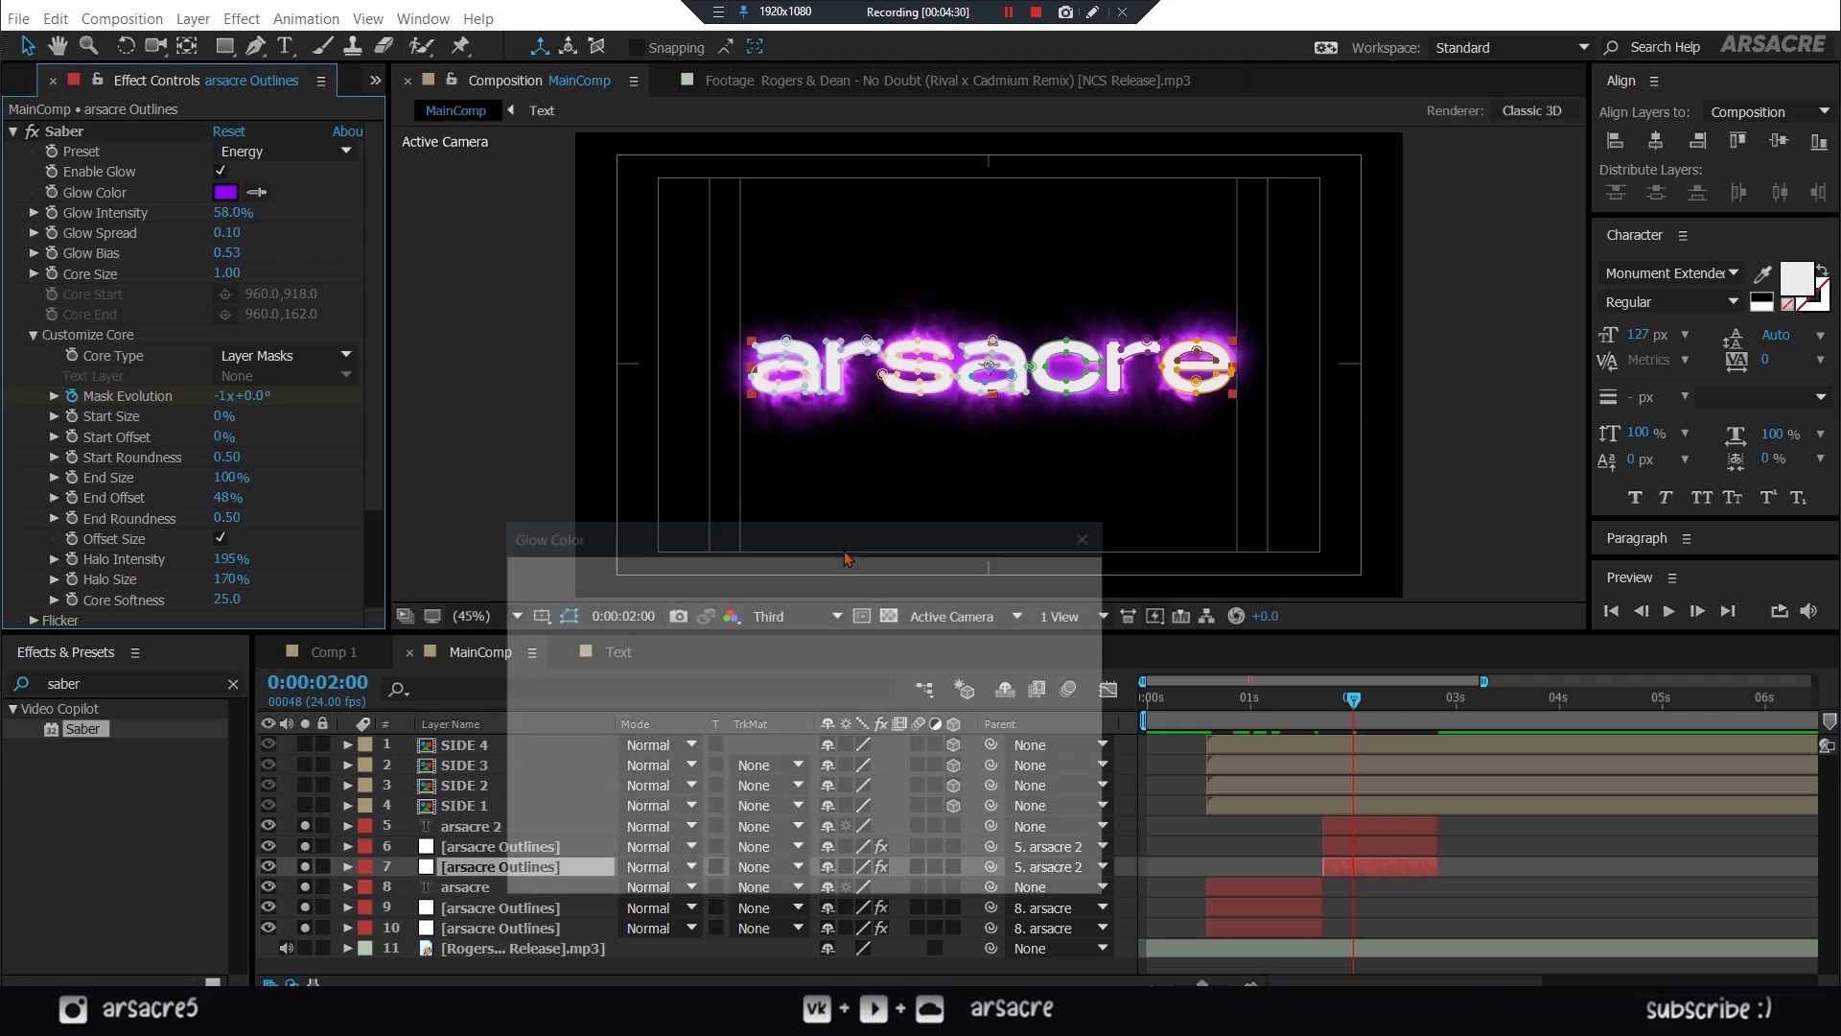
{"action": "left_click_drag", "start_coordinate": [864, 781], "coordinate": [866, 853]}
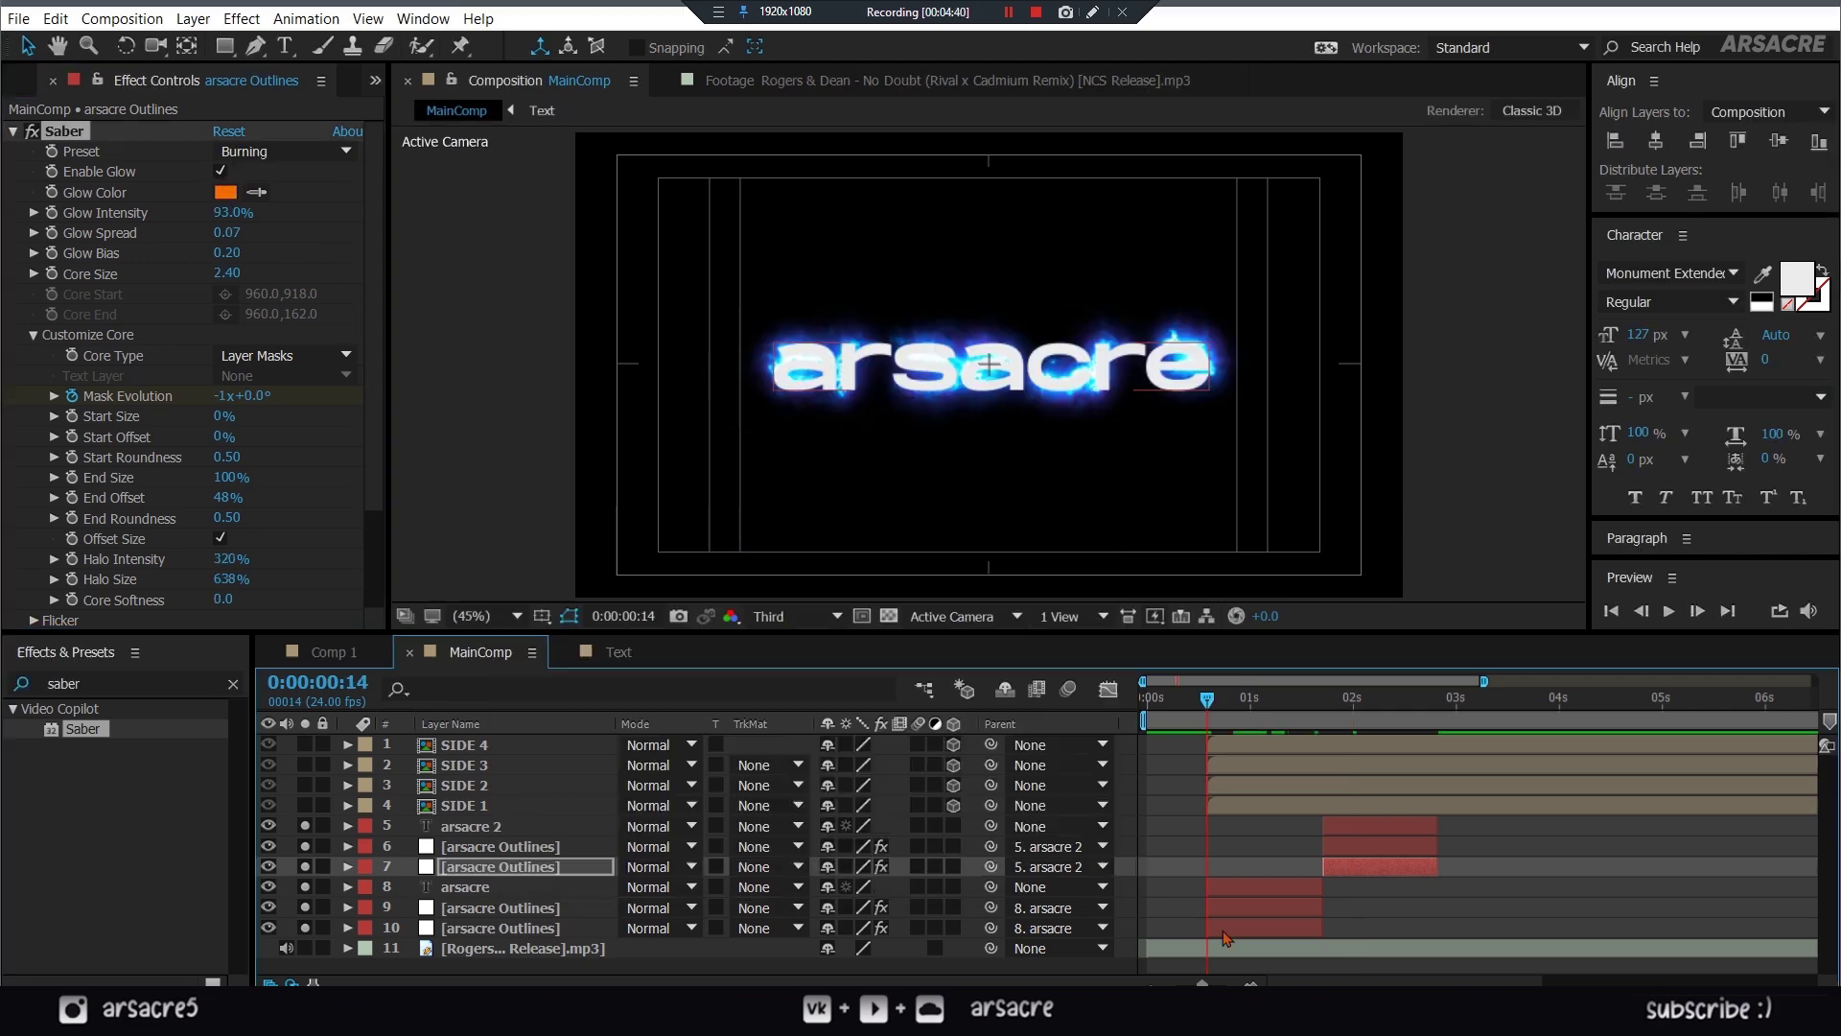
- Pre-compose the original arsacre text and its two outlines layers as "saber text 1", keeping the composition duration matched to the layers
{"action": "left_click", "coordinate": [499, 907]}
{"action": "left_click", "coordinate": [499, 927], "text": "shift"}
{"action": "left_click", "coordinate": [492, 887], "text": "ctrl"}
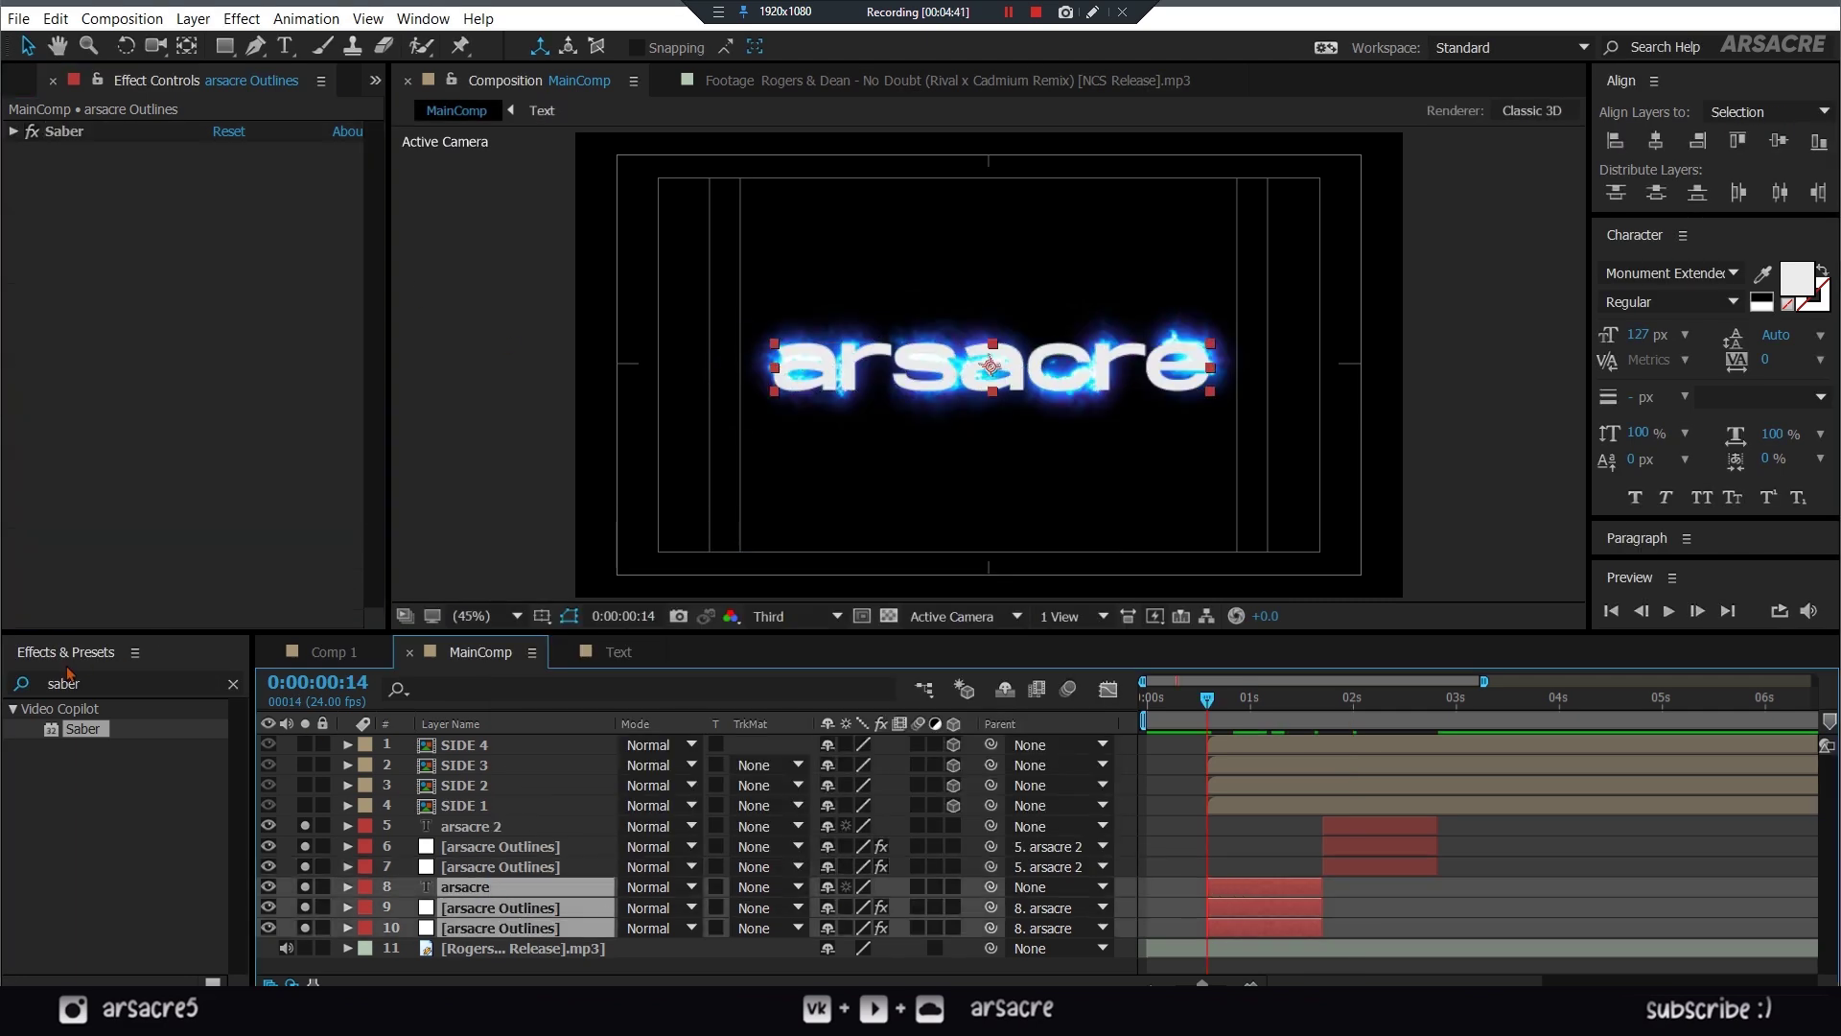
{"action": "right_click", "coordinate": [1260, 888]}
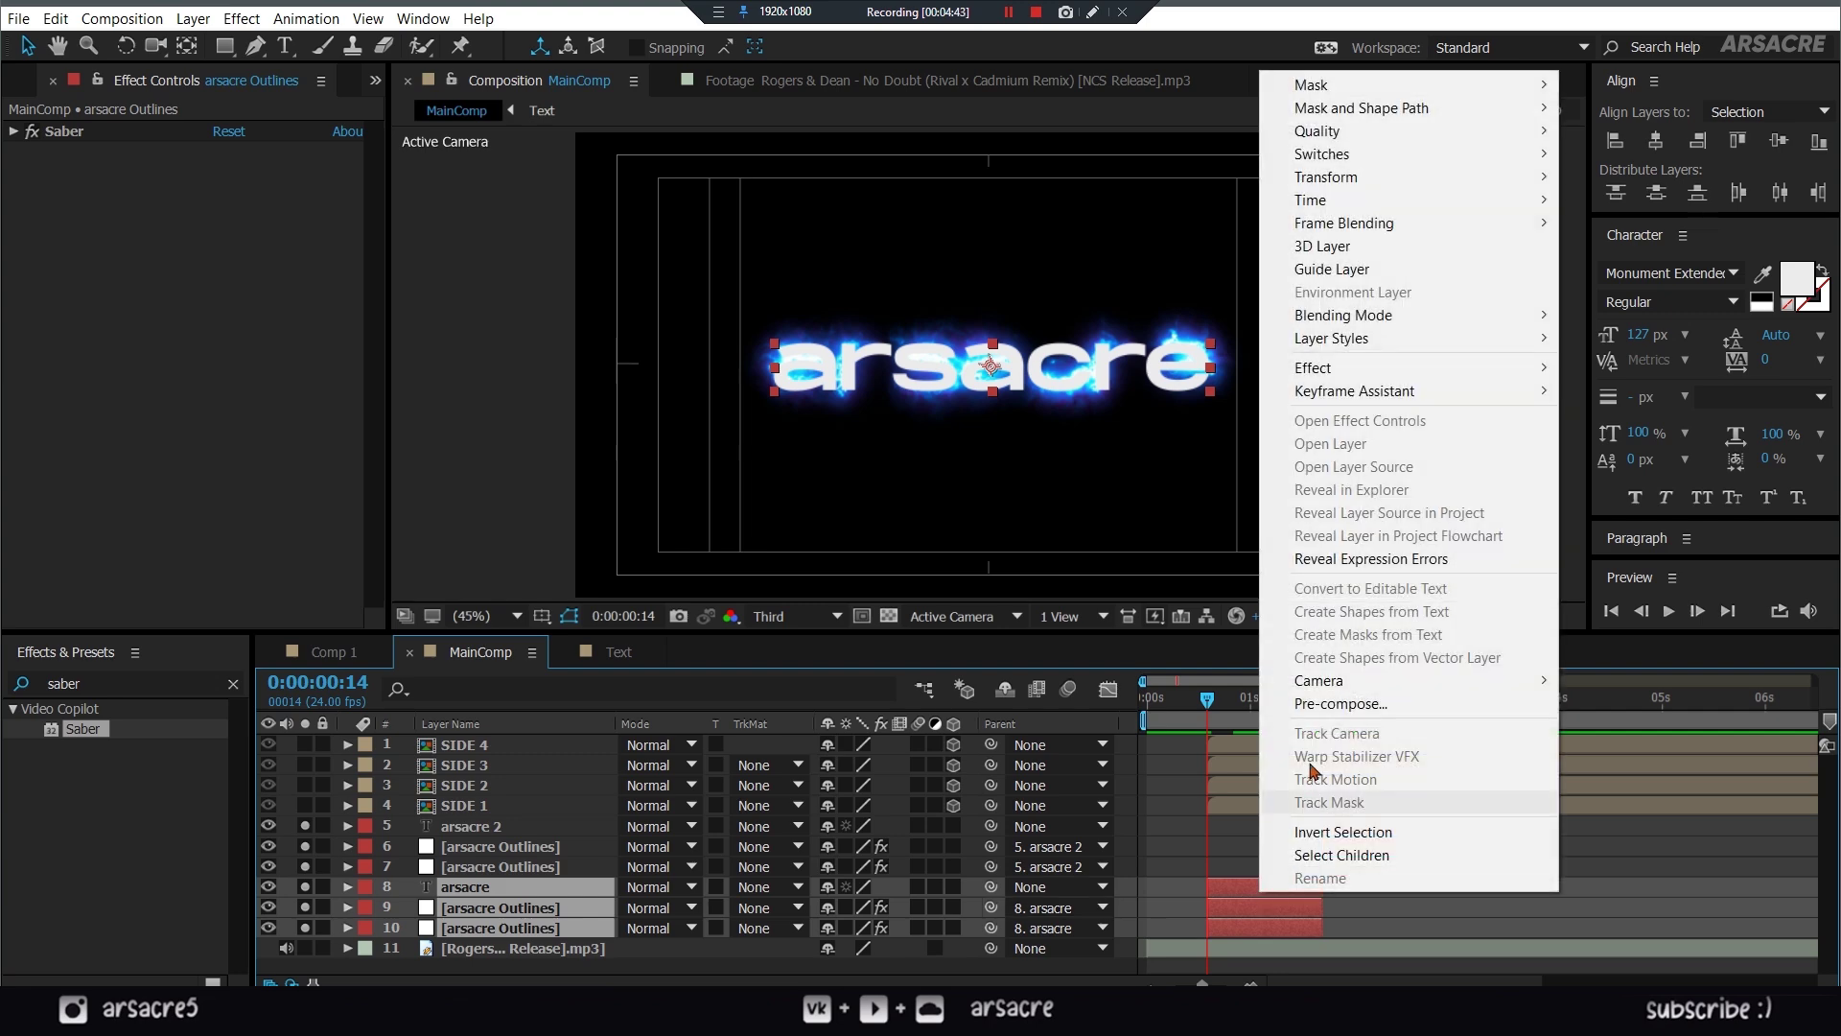
{"action": "left_click", "coordinate": [1335, 706]}
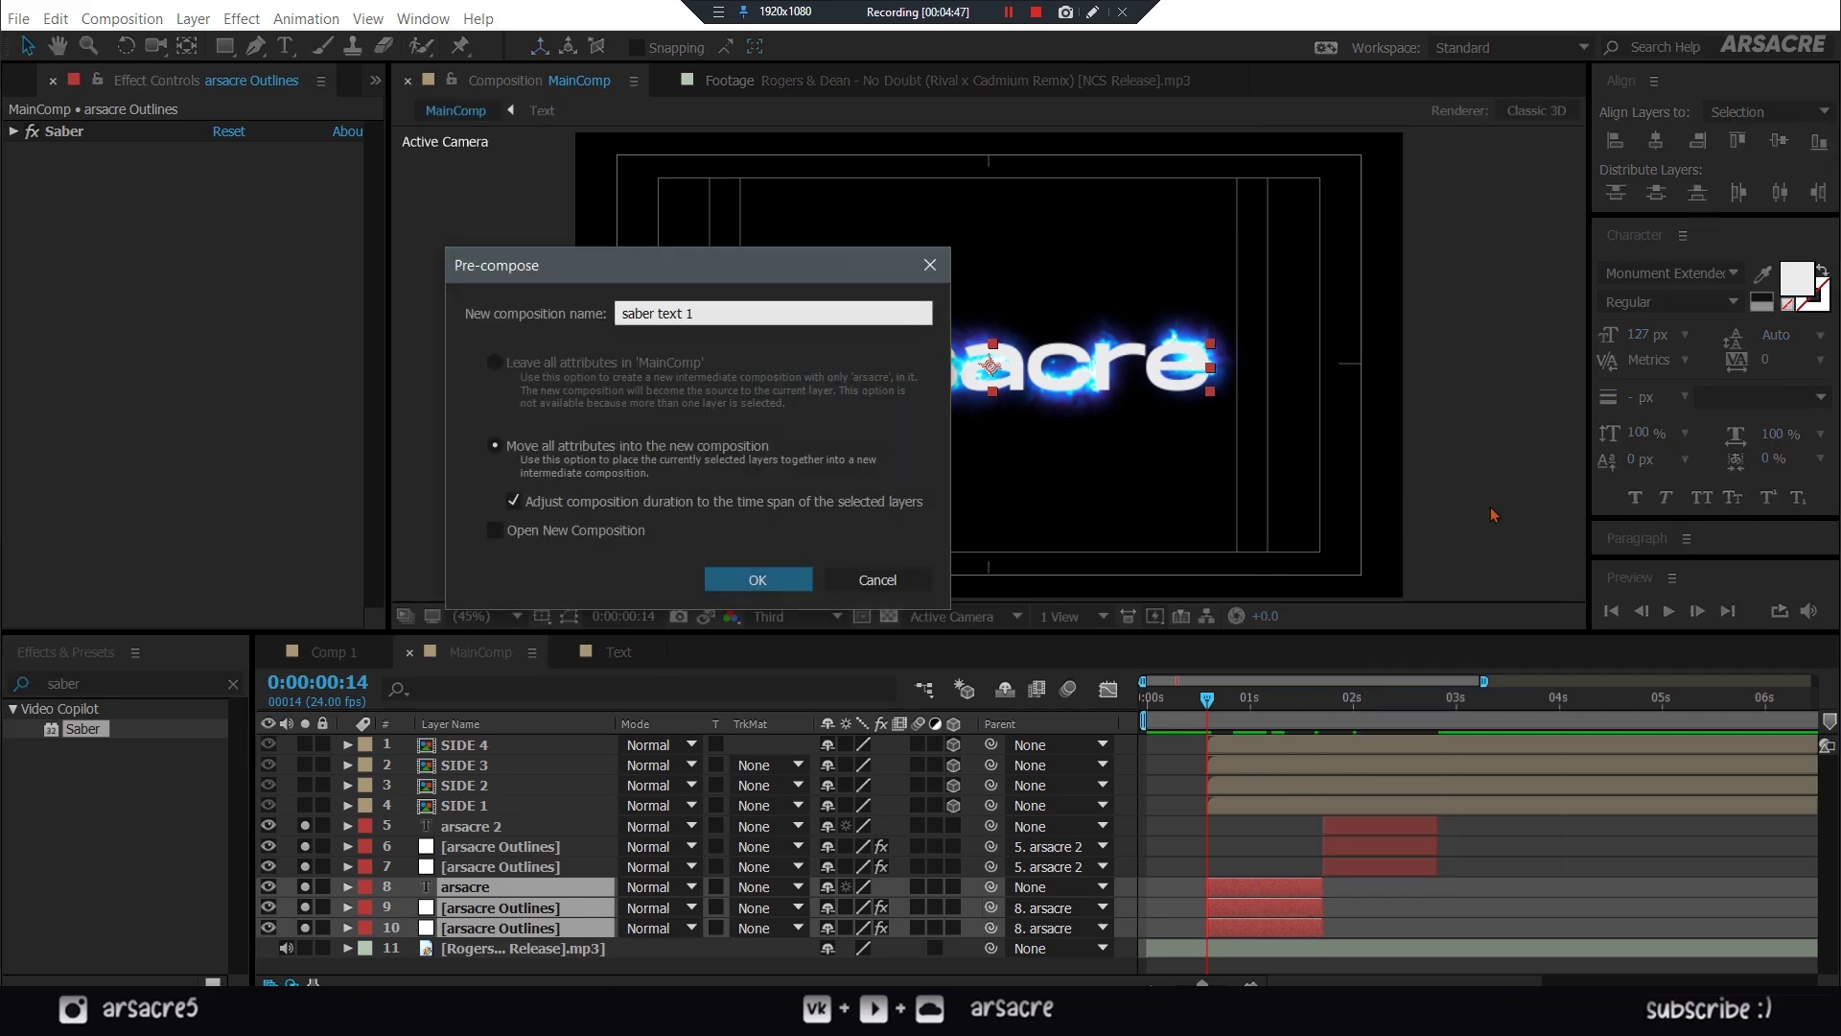
{"action": "left_click", "coordinate": [758, 578]}
- Pre-compose the arsacre 2 text and its two outlines layers as "saber text 2", with duration matched to the layers
{"action": "left_click", "coordinate": [1376, 864]}
{"action": "left_click", "coordinate": [1375, 840], "text": "ctrl"}
{"action": "left_click", "coordinate": [1381, 824], "text": "ctrl"}
{"action": "right_click", "coordinate": [1383, 823]}
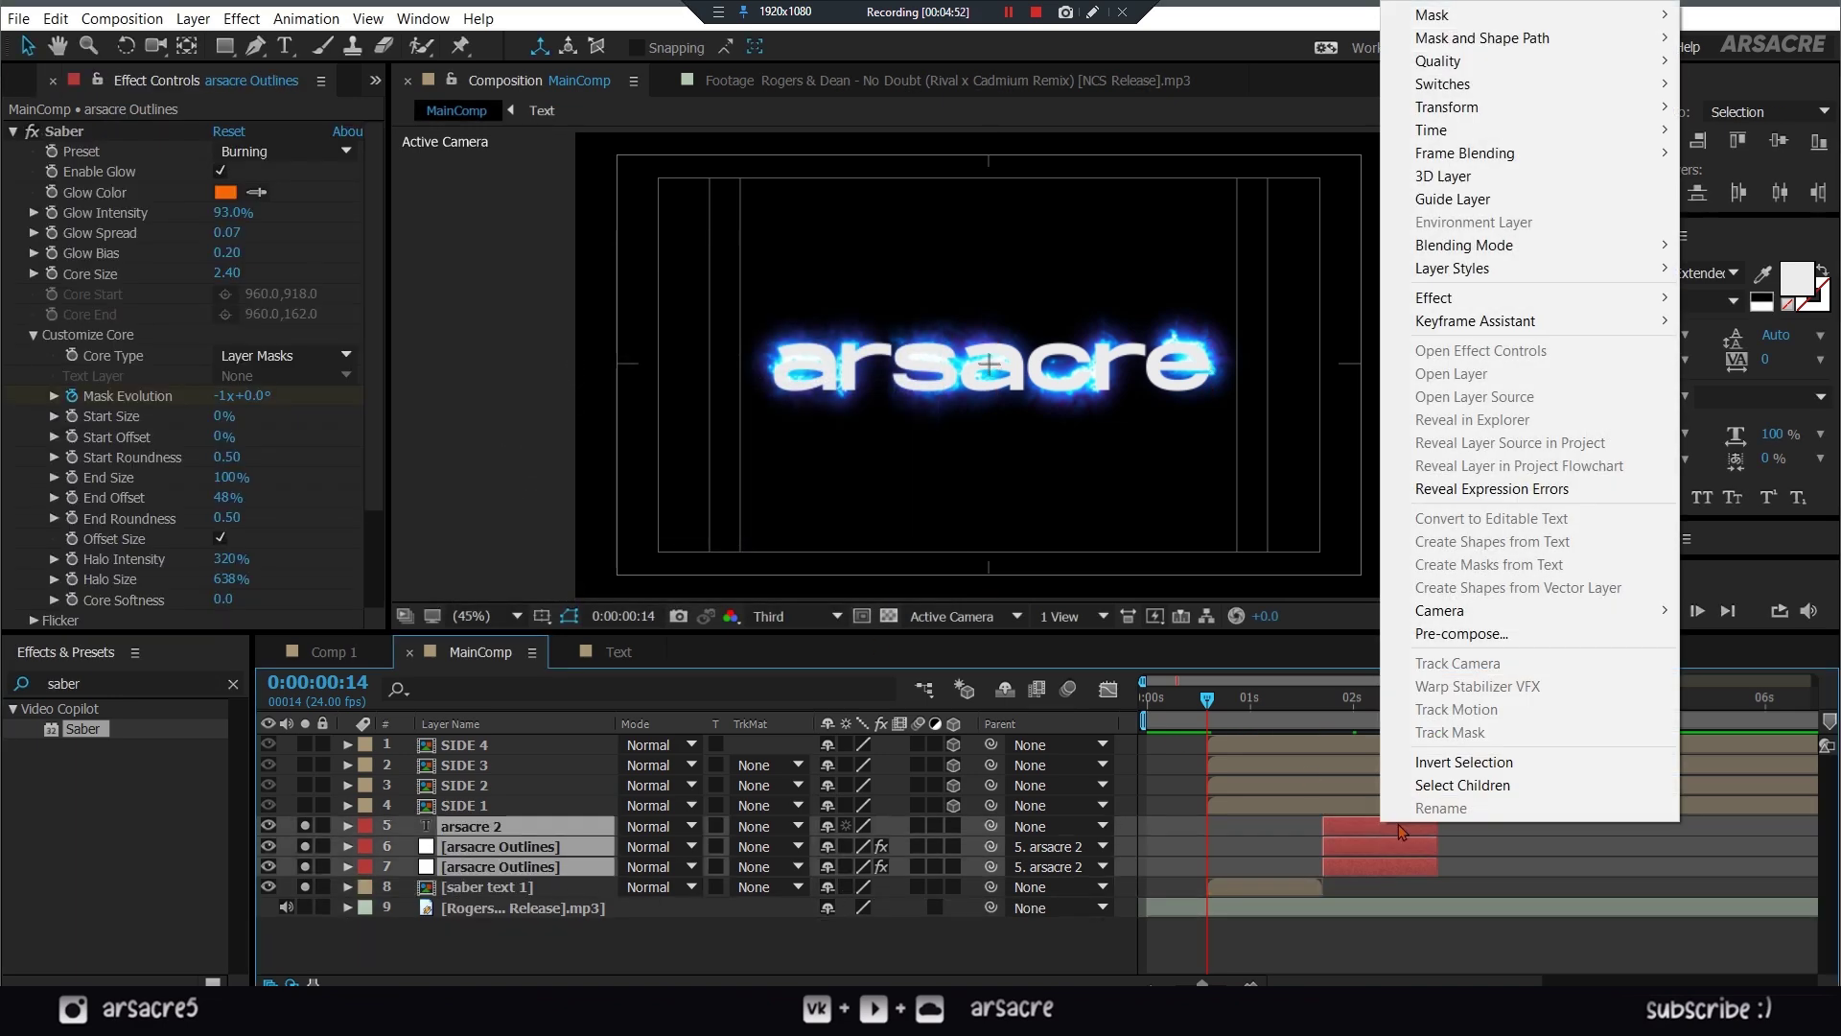
{"action": "left_click", "coordinate": [1470, 634]}
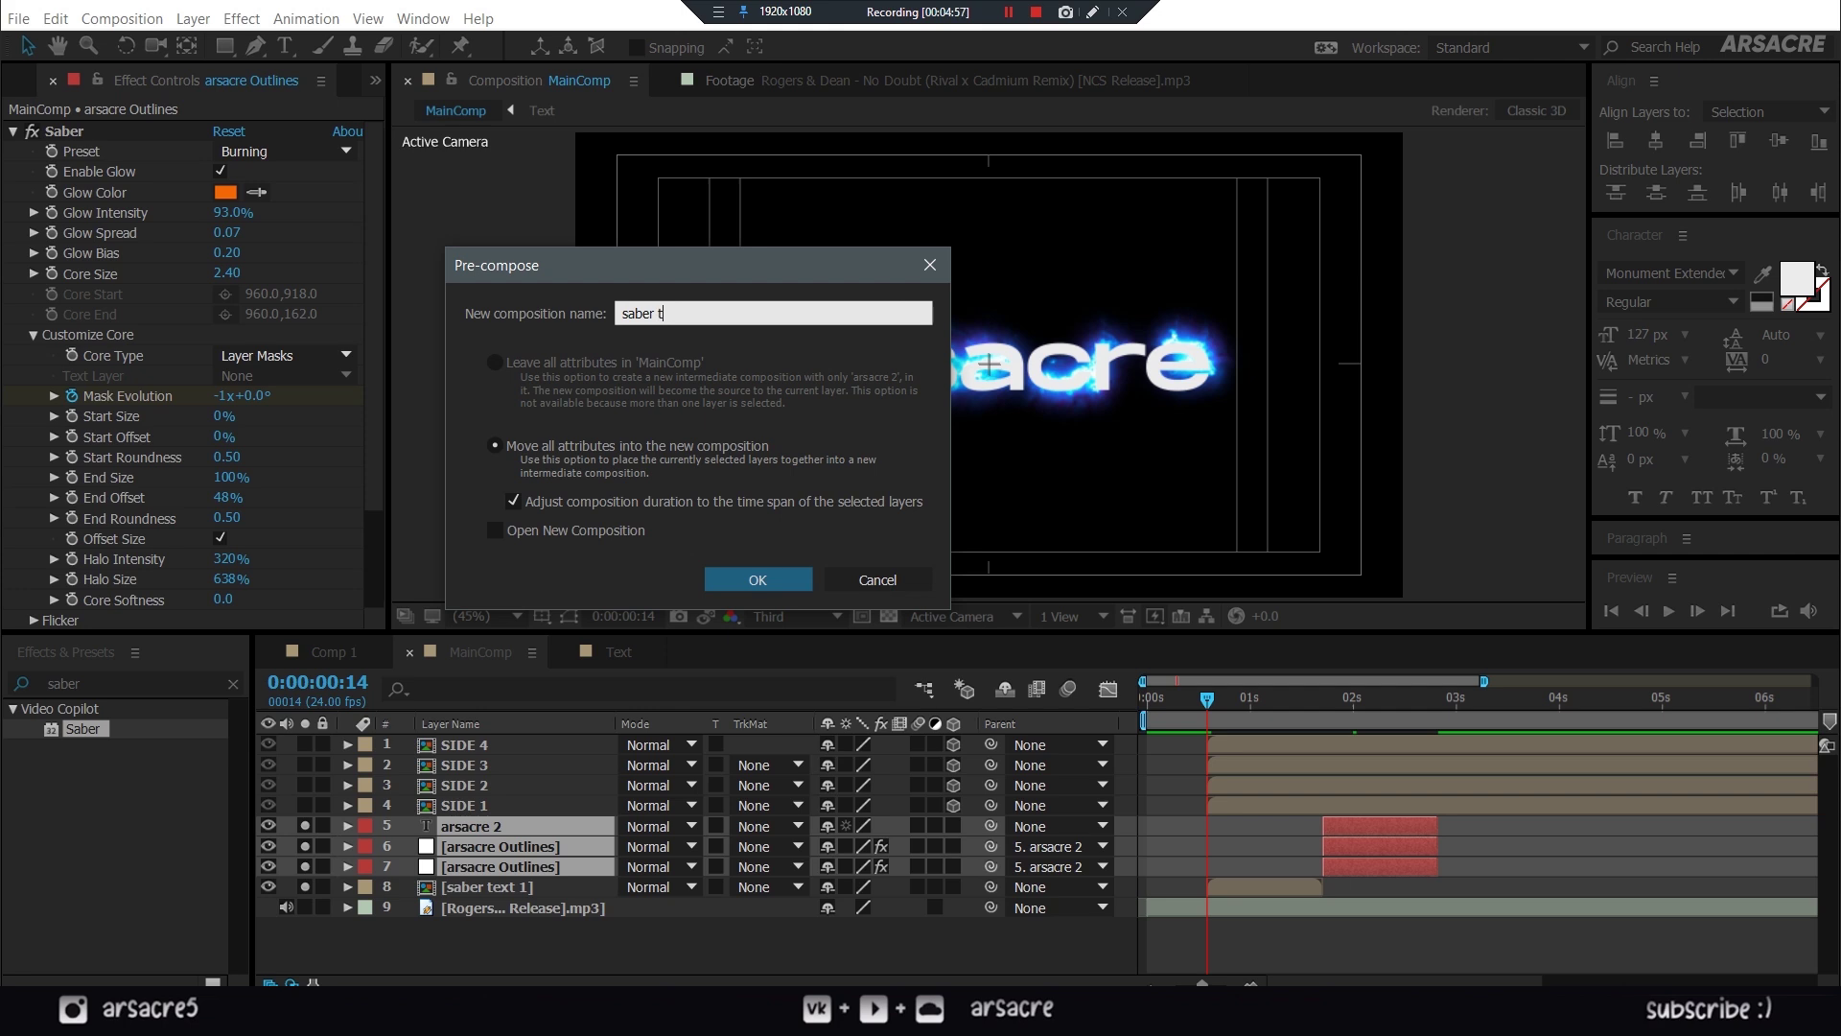
{"action": "left_click", "coordinate": [757, 581]}
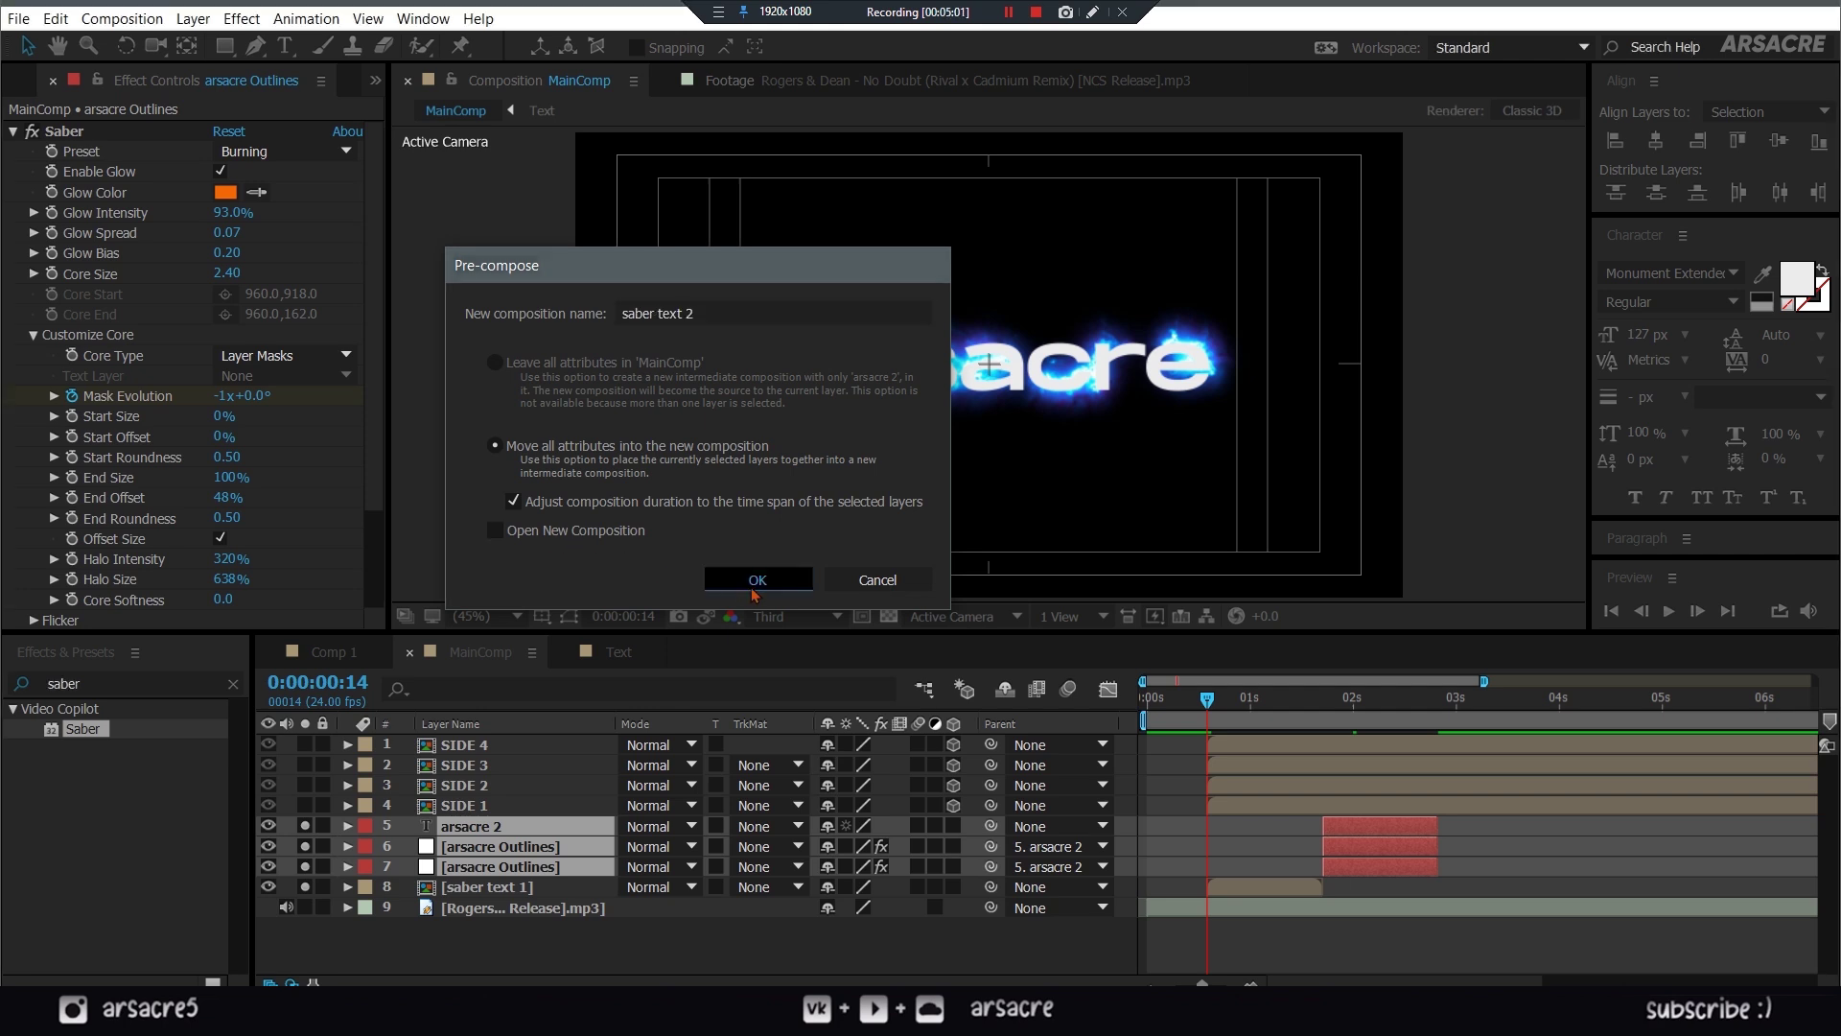
- Duplicate the saber text 1 and saber text 2 layers repeatedly, alternating the copies end to end across the composition's full length
{"action": "left_click", "coordinate": [503, 844], "text": "shift"}
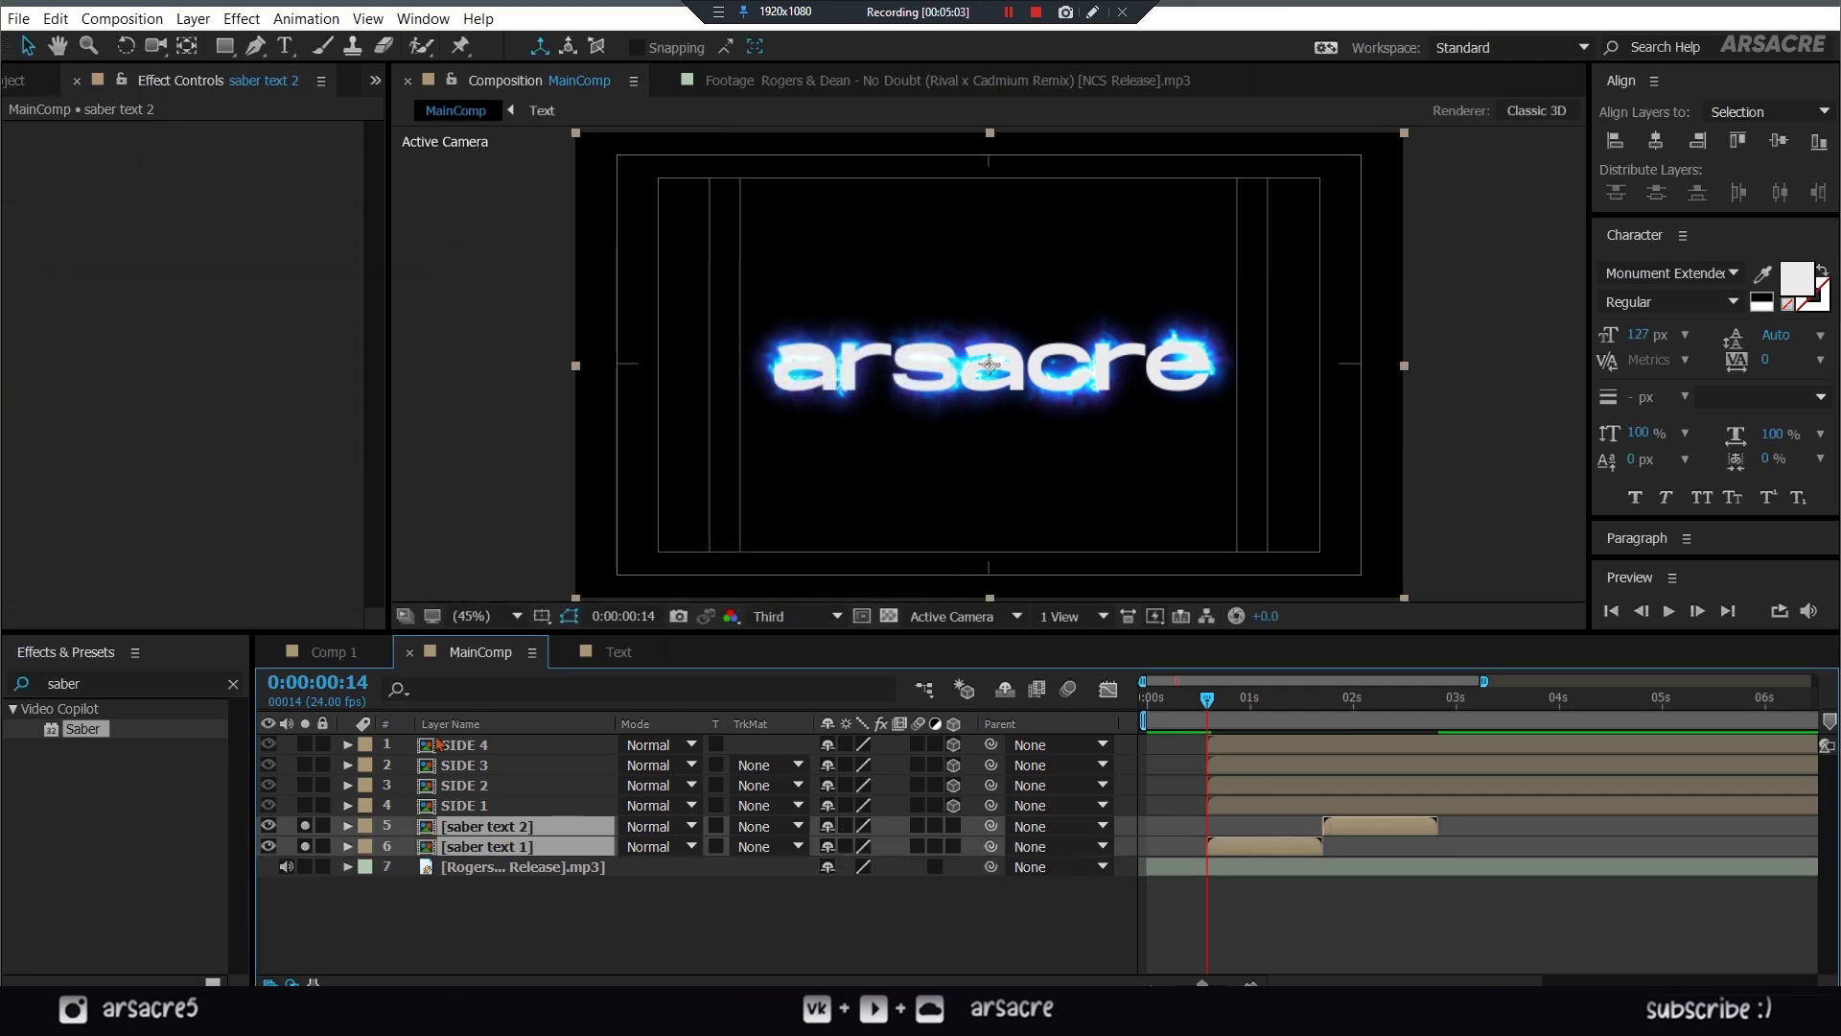
{"action": "key", "text": "ctrl+d"}
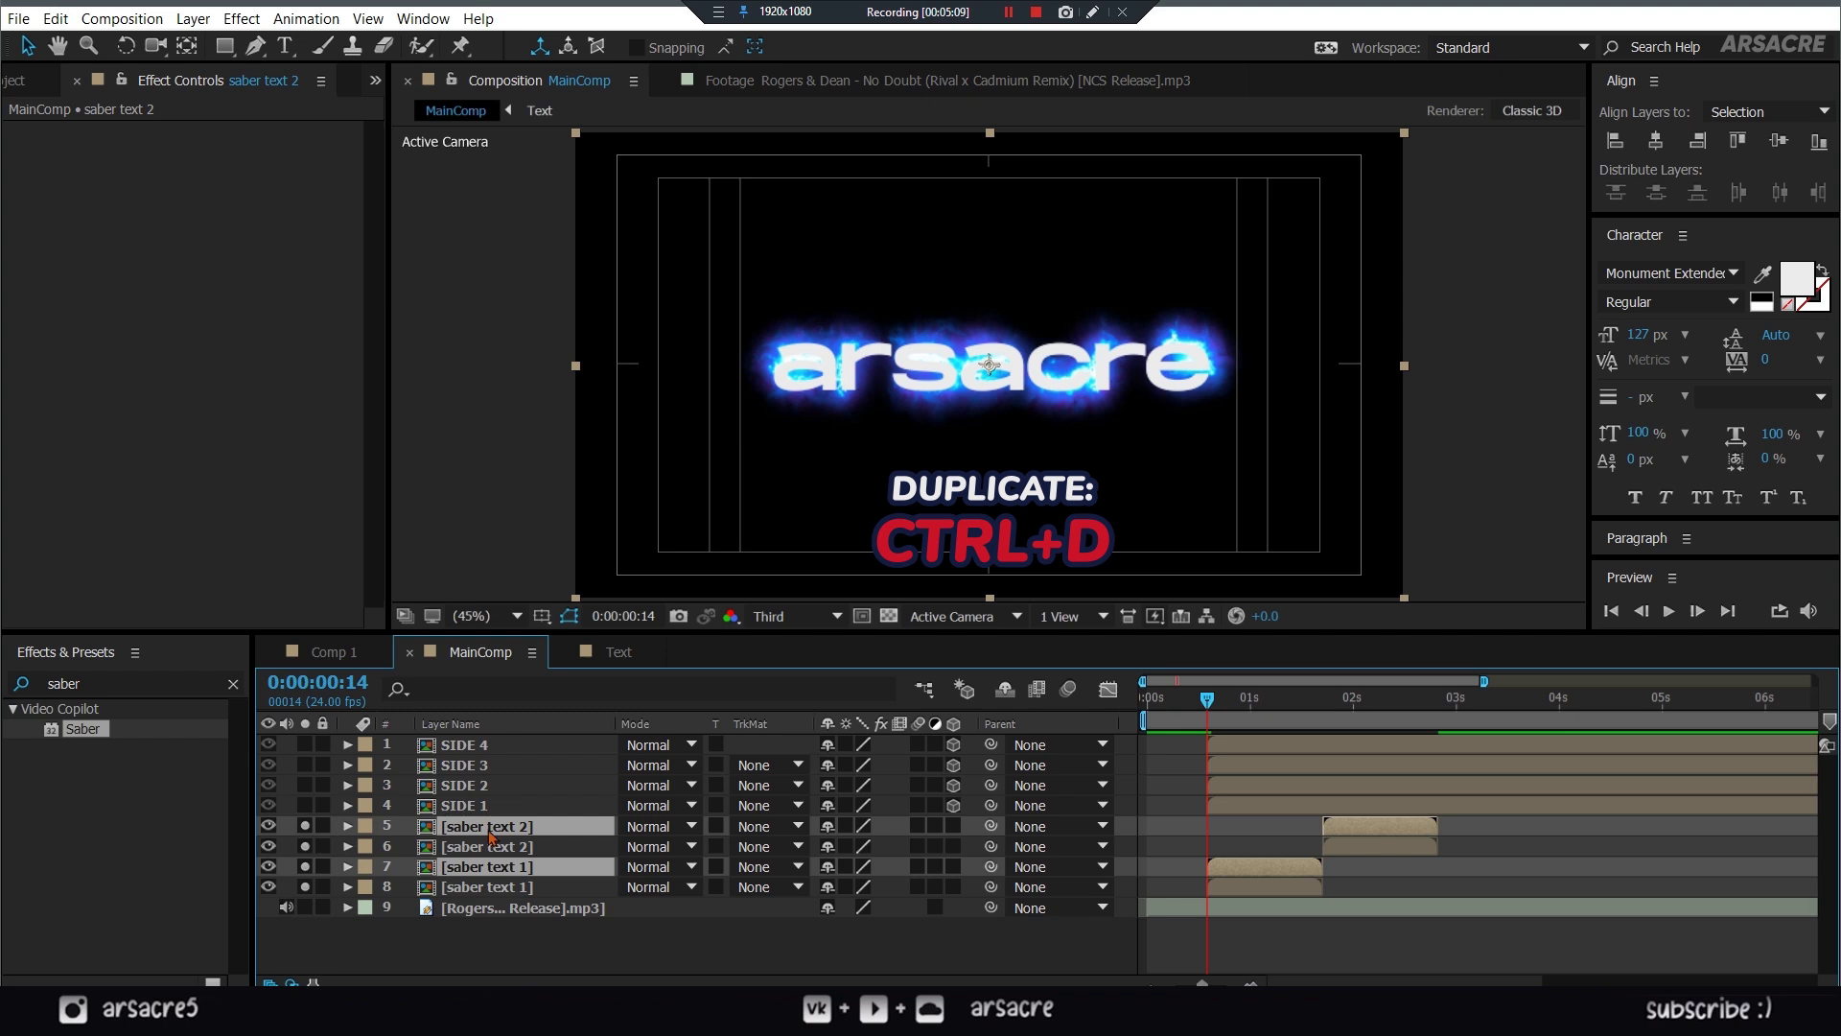
{"action": "left_click_drag", "start_coordinate": [1243, 852], "coordinate": [1474, 851]}
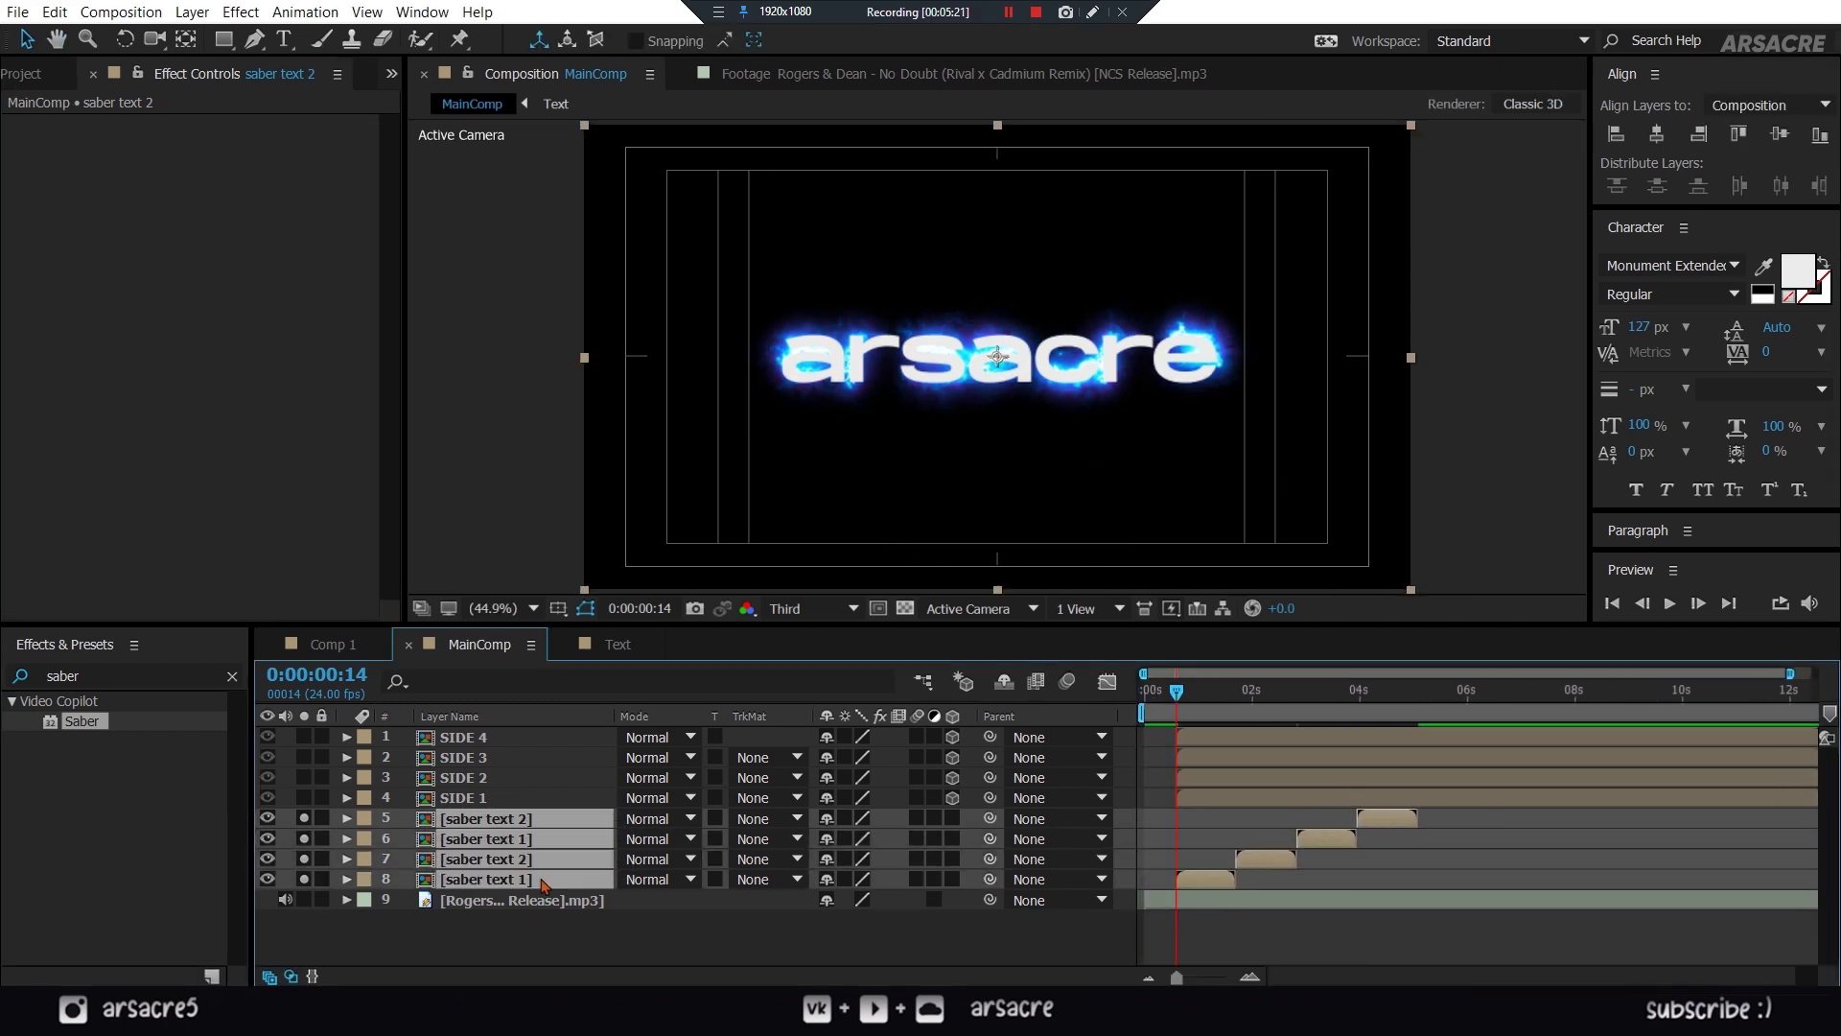
{"action": "left_click", "coordinate": [1594, 846]}
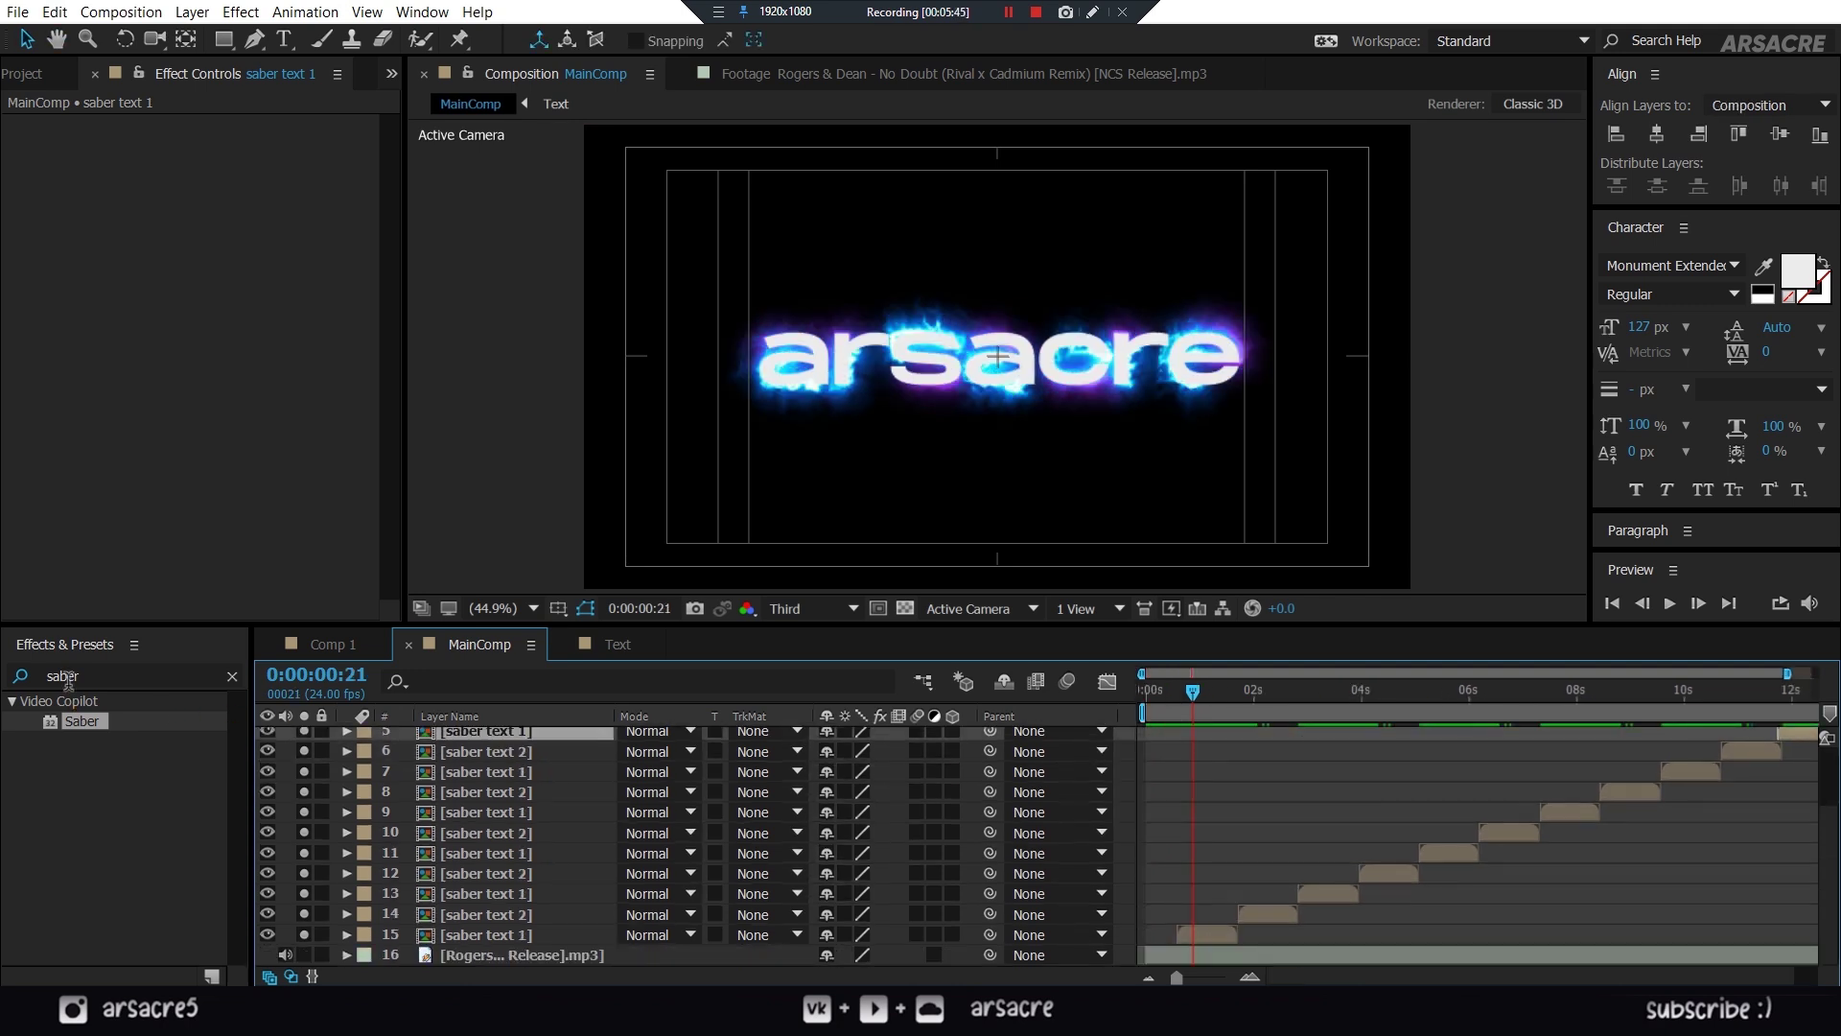
- Find the "Fade In+Out - frames" preset and apply it to the earliest saber text 1 and saber text 2 layers
{"action": "left_click", "coordinate": [69, 677]}
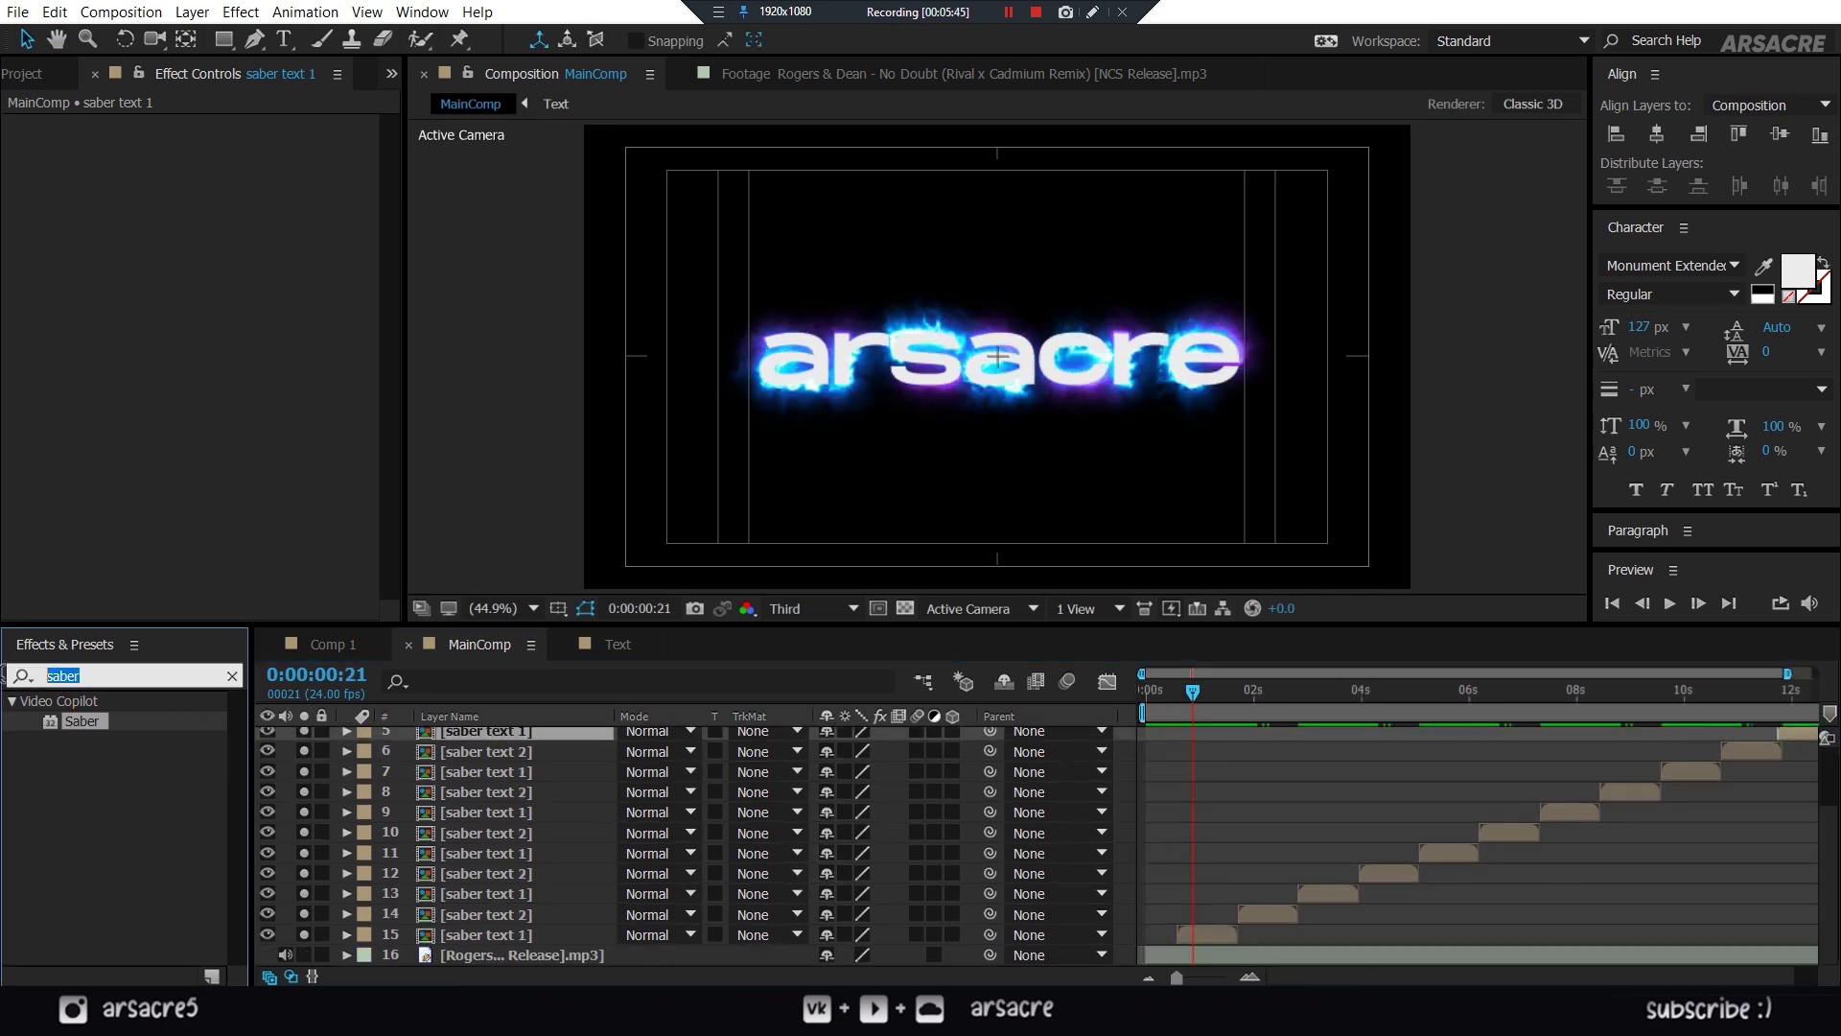
{"action": "type", "text": "fade in"}
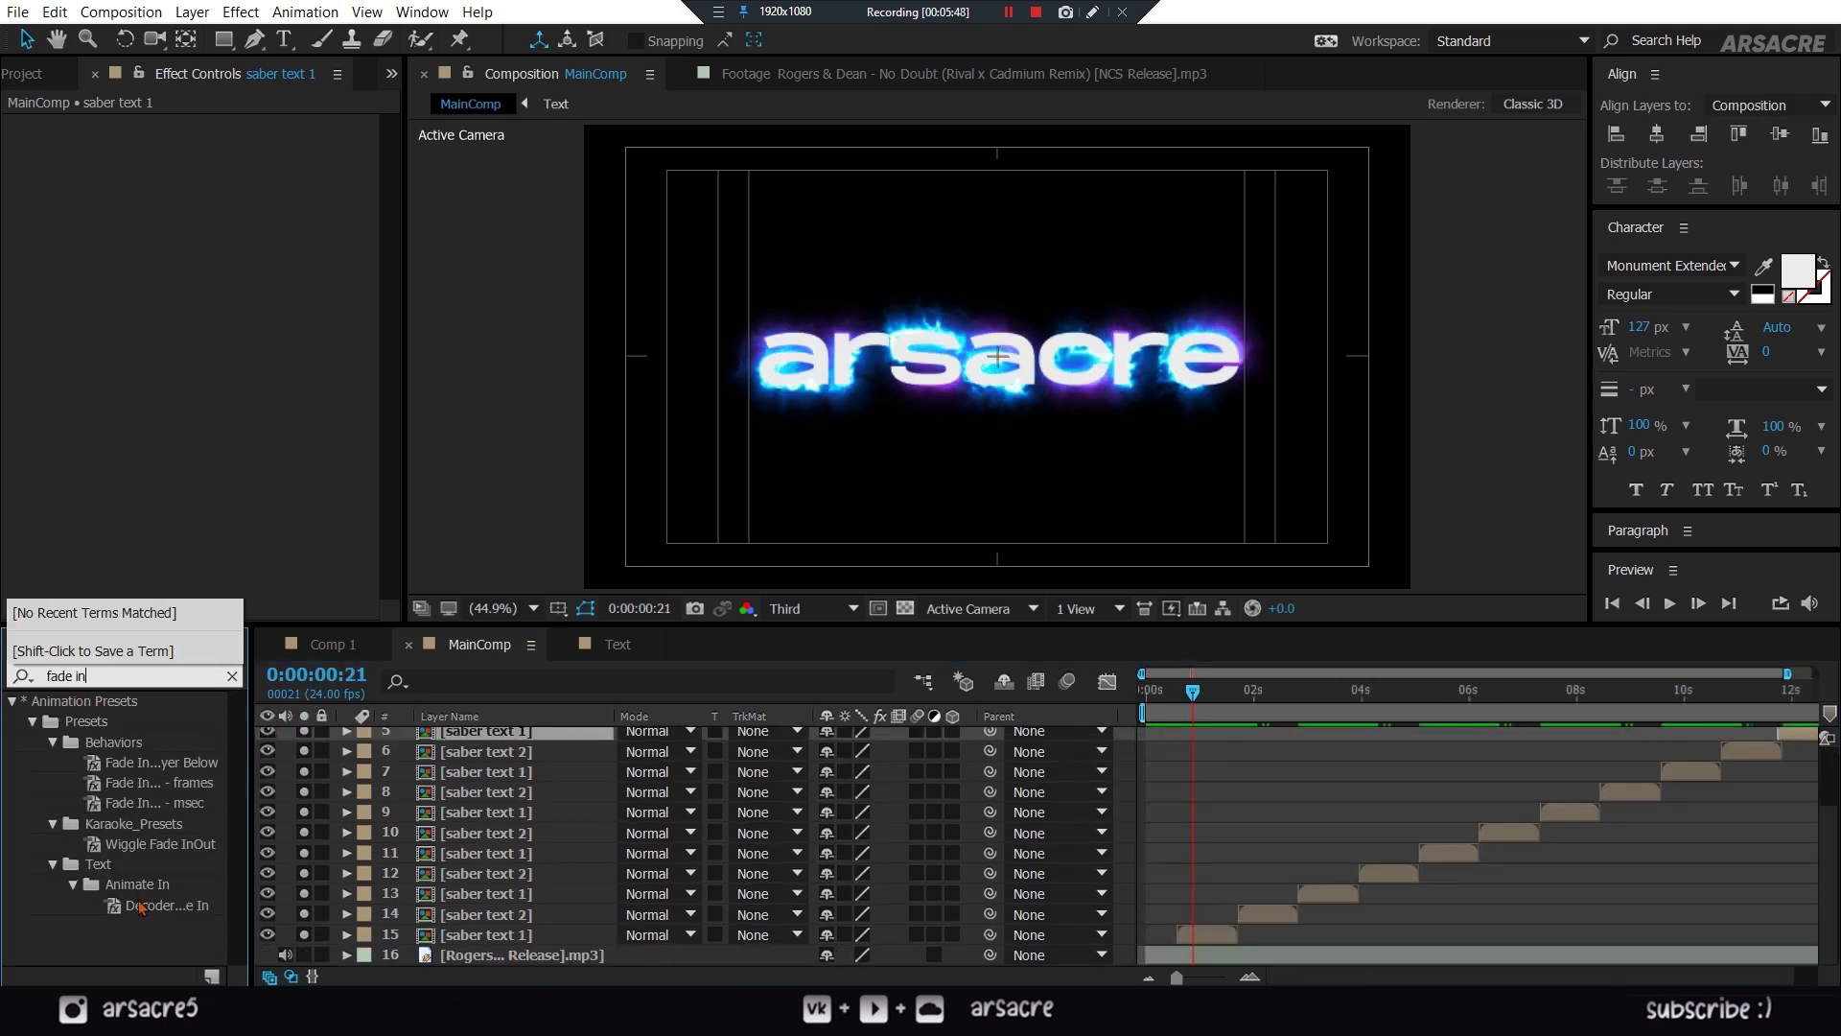
{"action": "left_click", "coordinate": [136, 924]}
{"action": "left_click", "coordinate": [165, 790]}
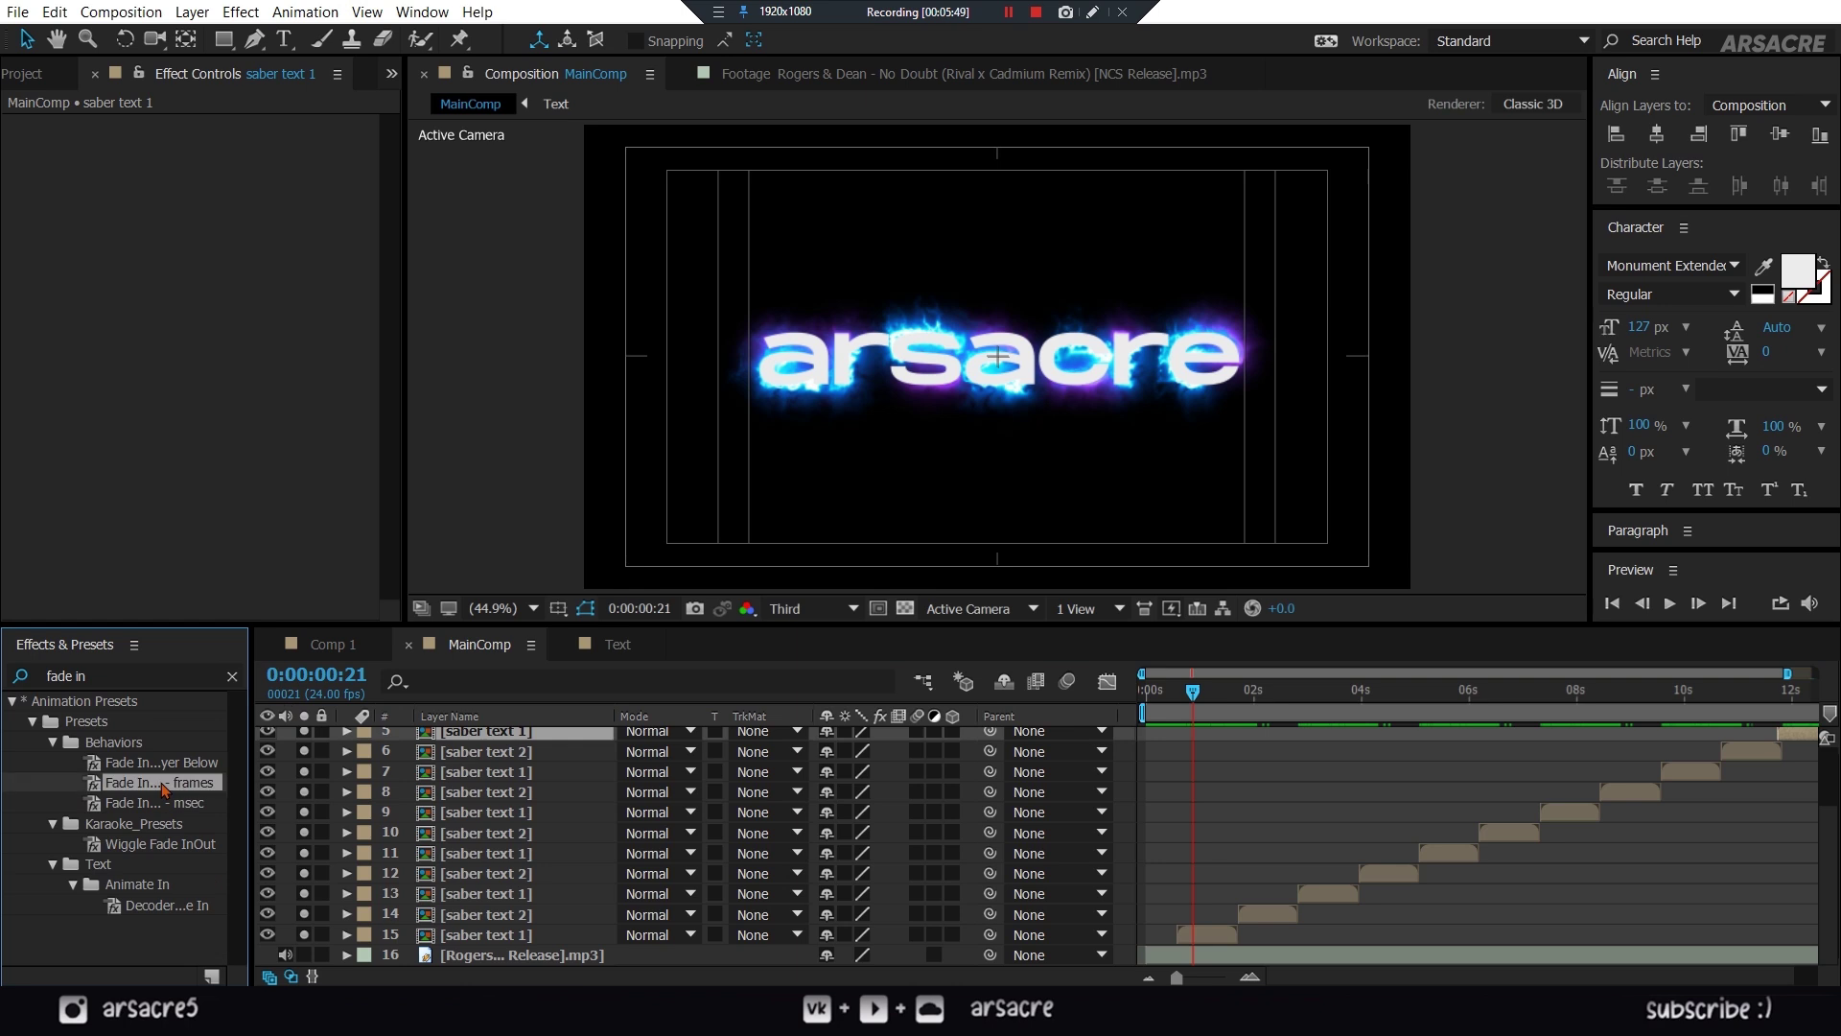
{"action": "left_click_drag", "start_coordinate": [247, 775], "coordinate": [320, 778]}
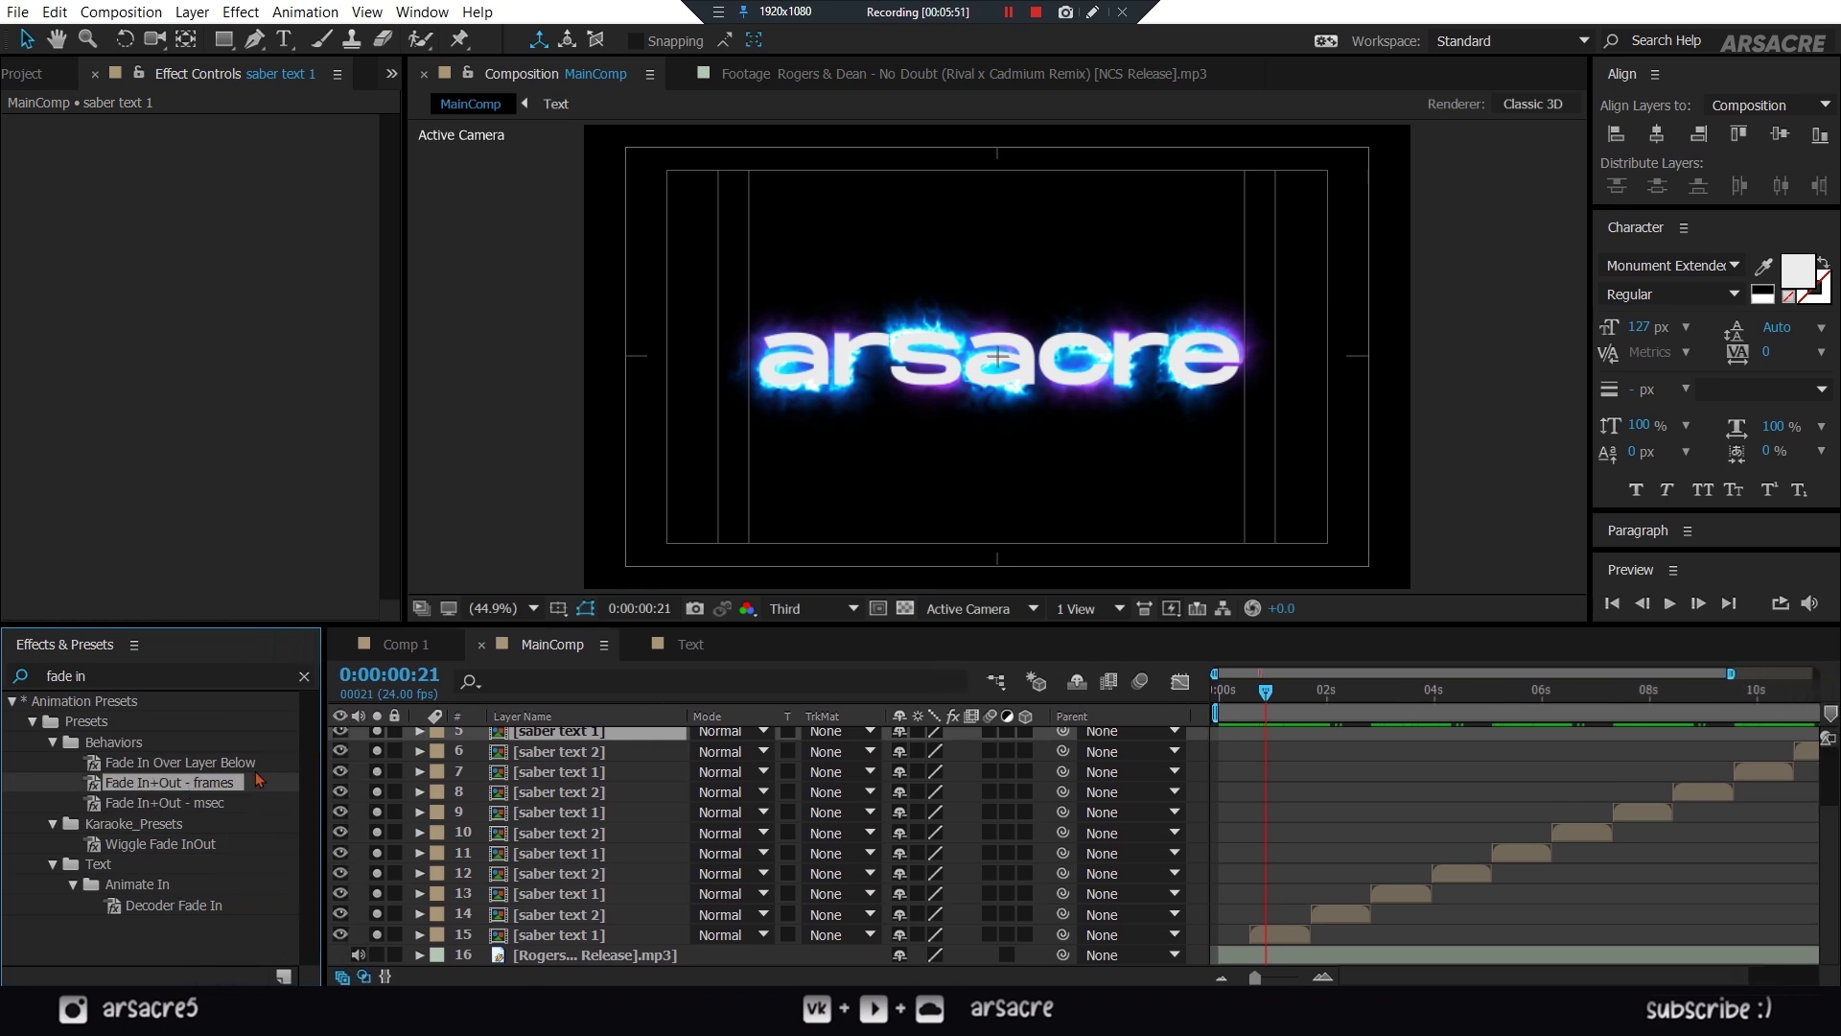
{"action": "left_click_drag", "start_coordinate": [187, 791], "coordinate": [560, 916]}
- Paste the Fade In+Out - frames effects onto all remaining saber text layers and check the fades in the timeline
{"action": "left_click", "coordinate": [599, 894]}
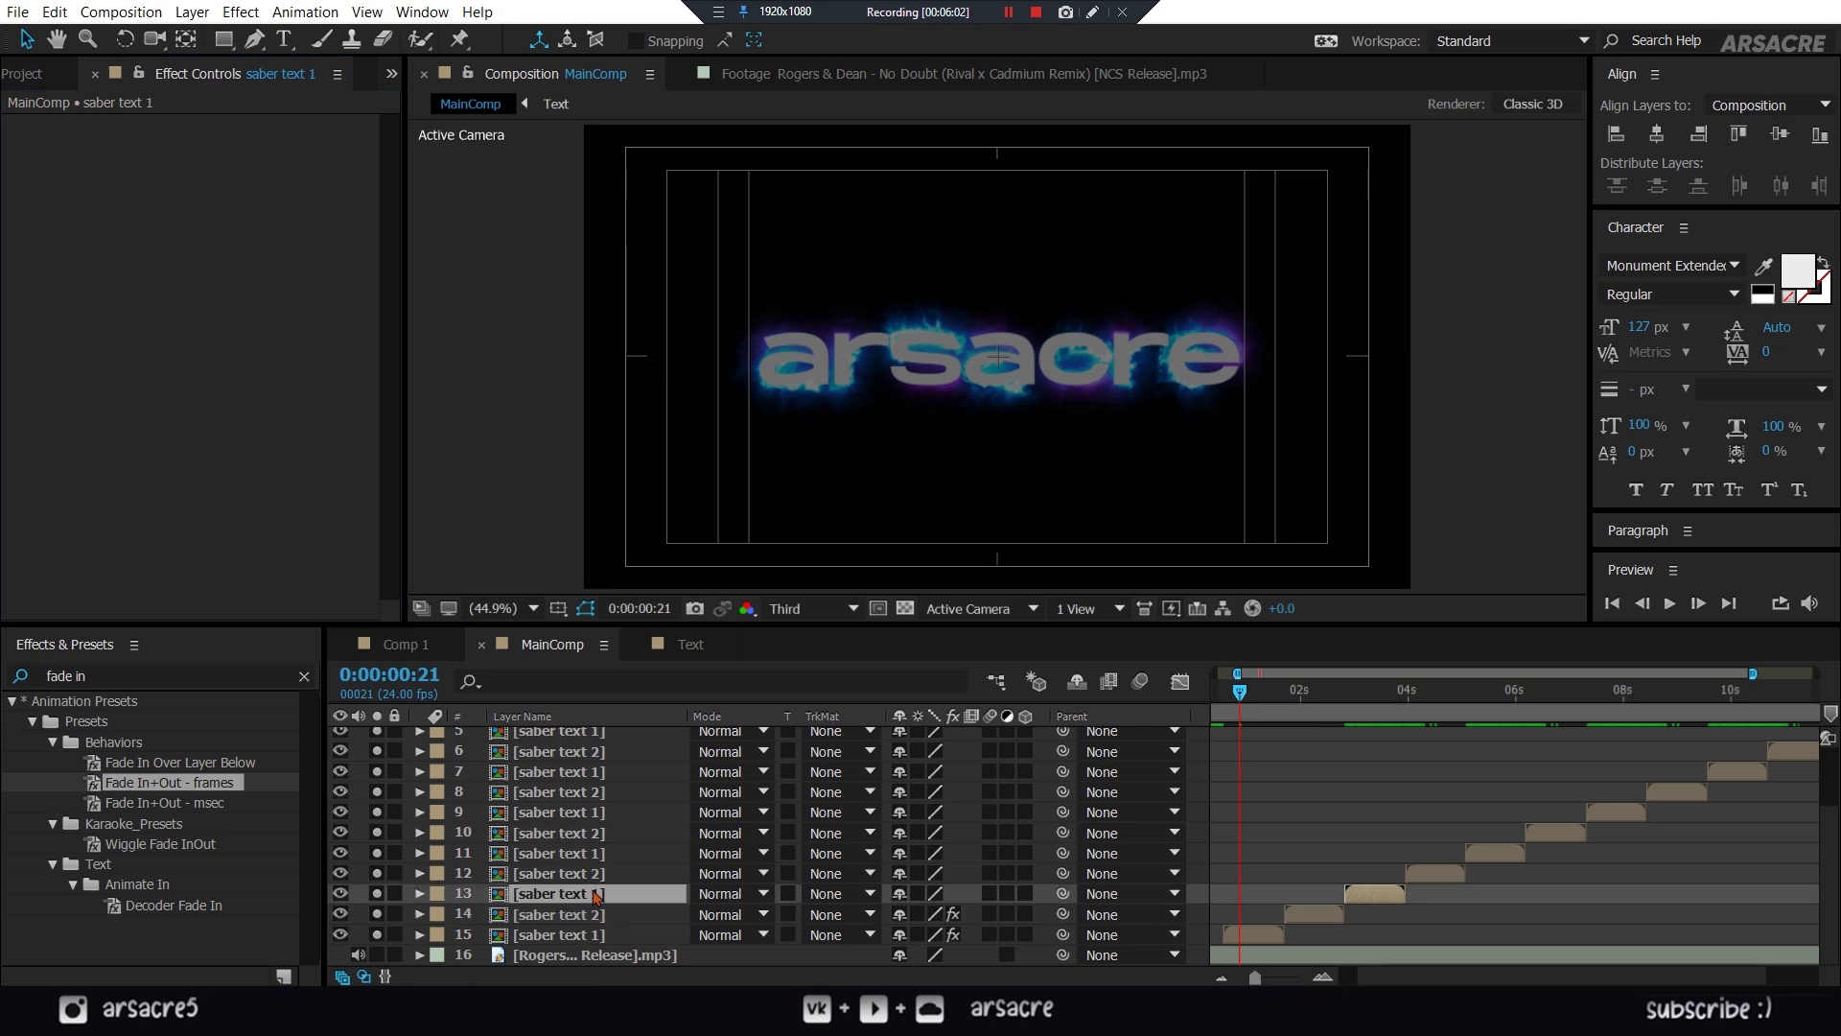
{"action": "left_click", "coordinate": [604, 735], "text": "shift"}
{"action": "key", "text": "ctrl+v"}
{"action": "left_click_drag", "start_coordinate": [1350, 809], "coordinate": [1277, 896]}
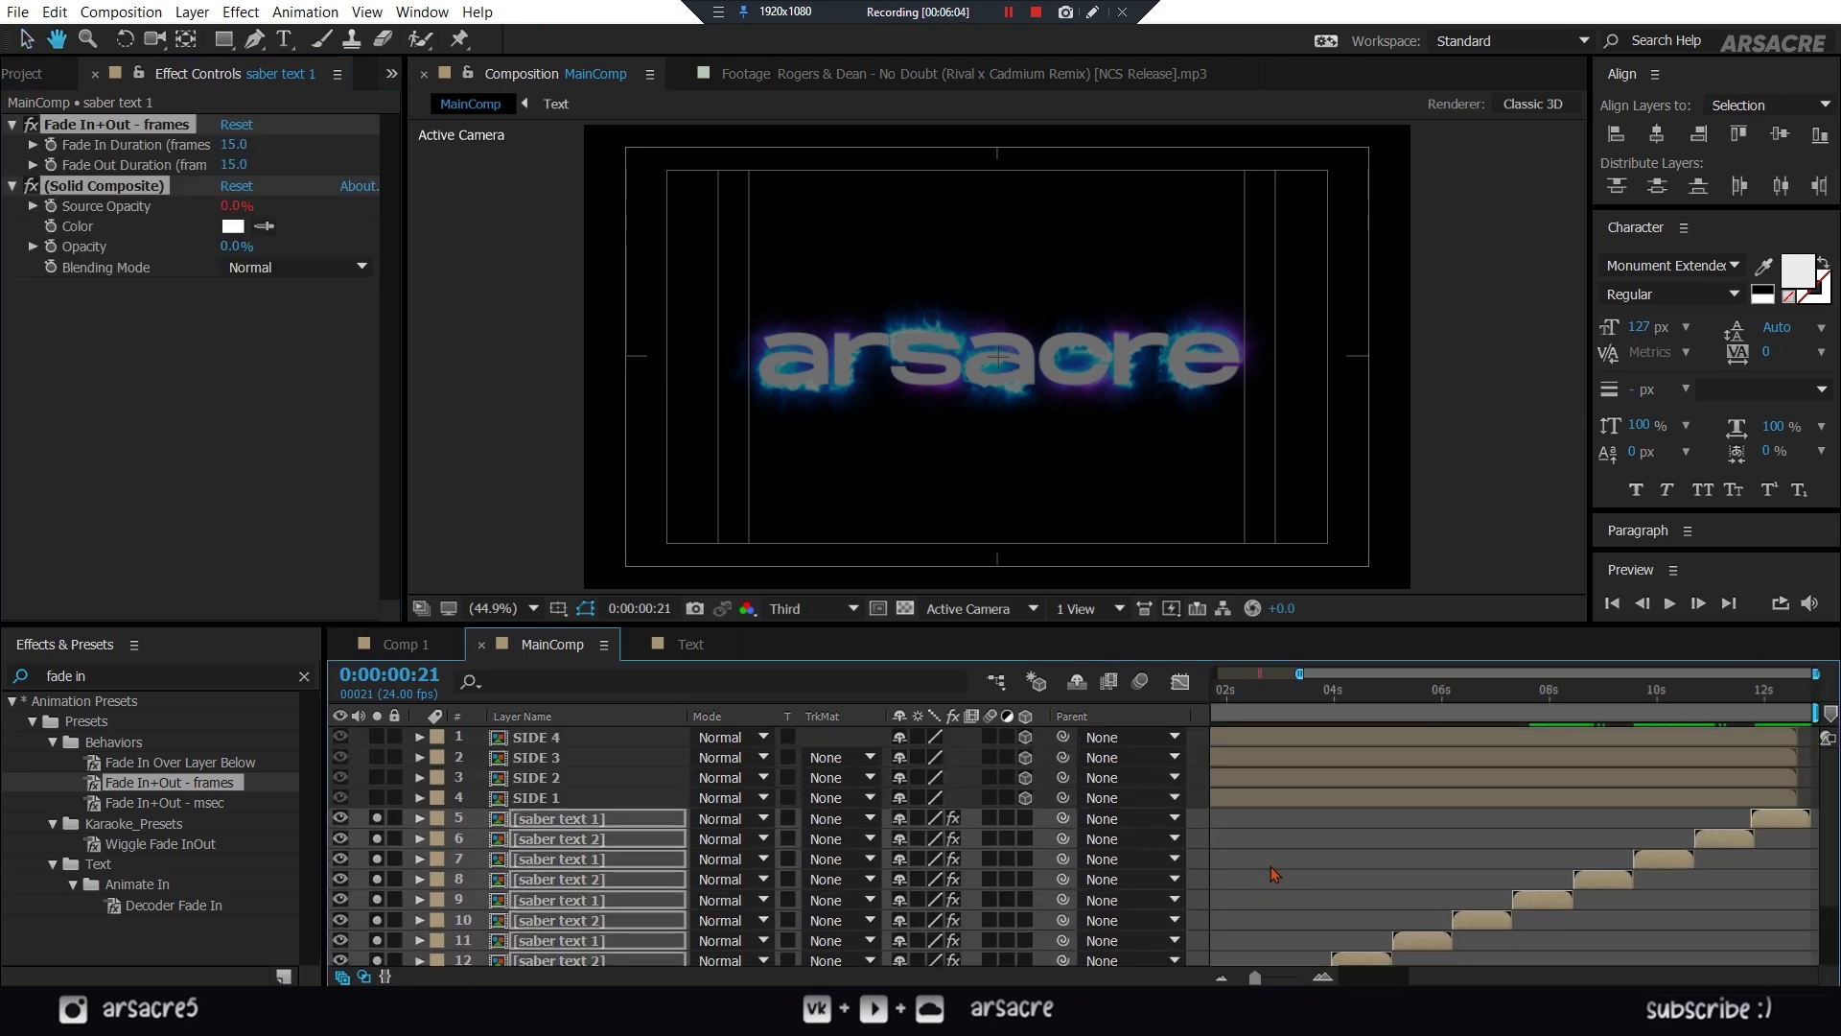
{"action": "left_click", "coordinate": [1305, 693]}
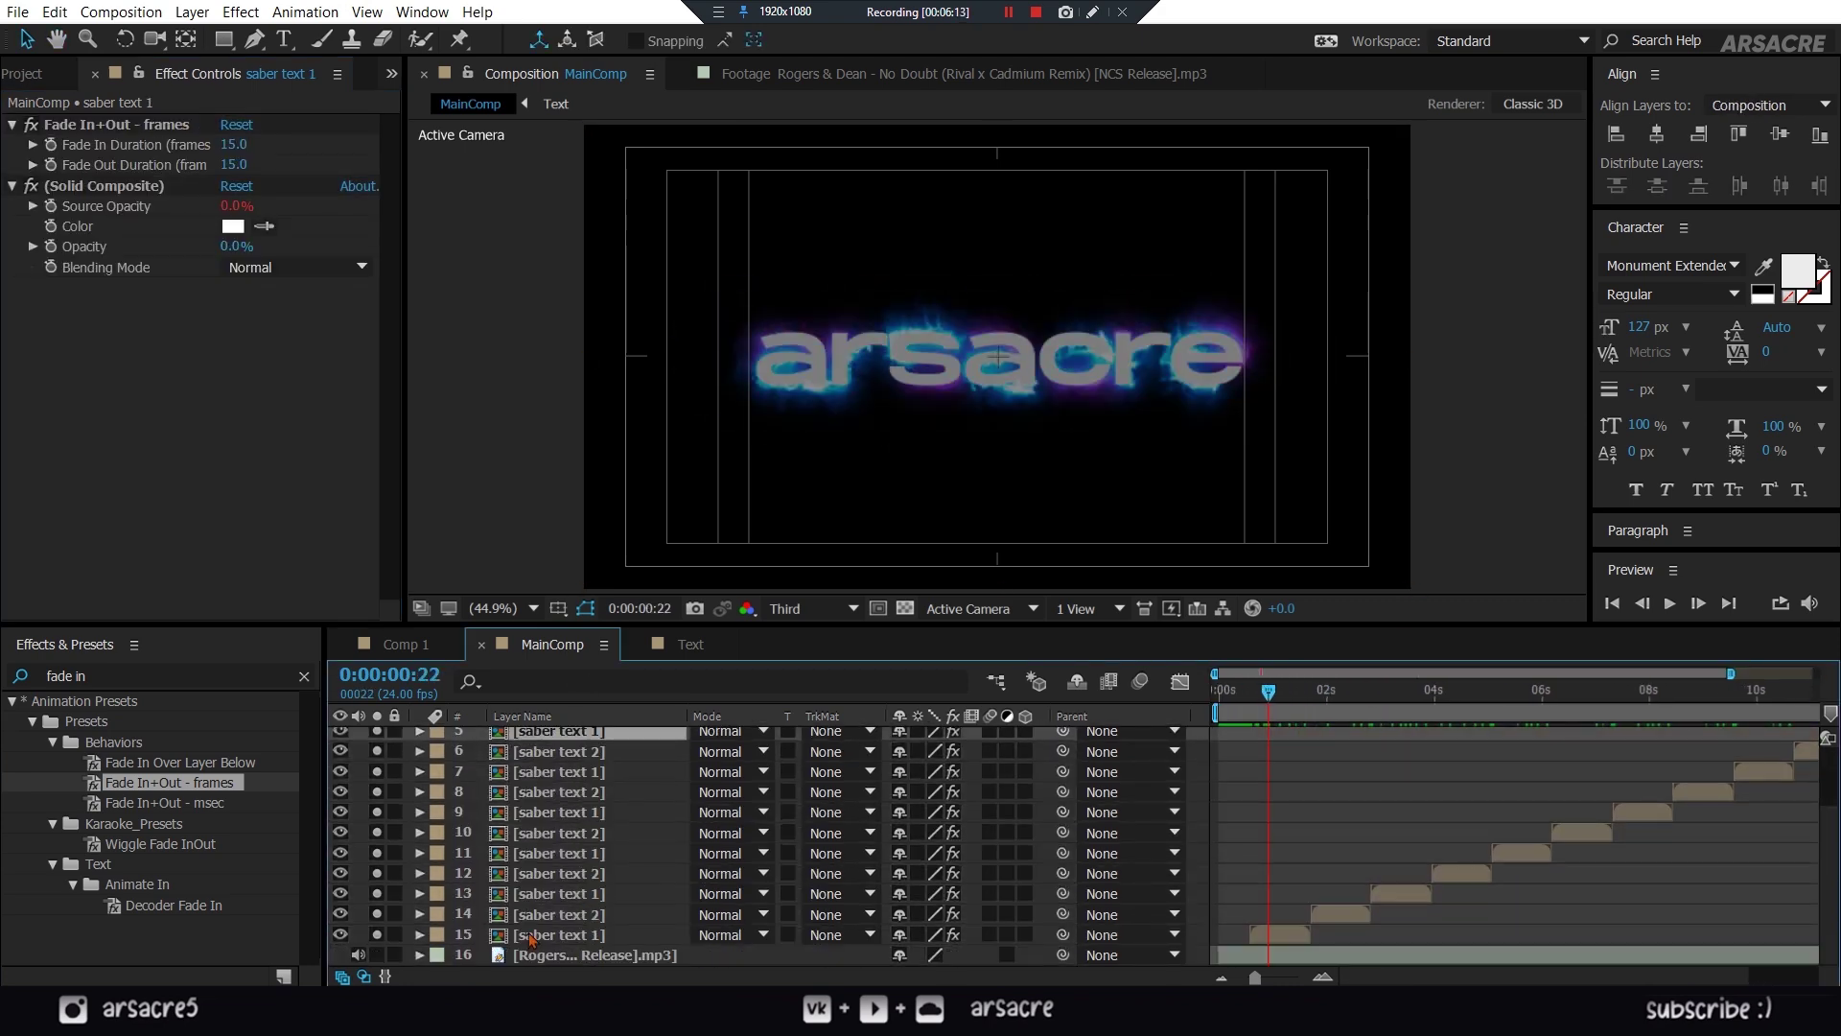
- Pre-compose all the staggered saber text layers as "saber text 1&2", with duration matched to the layers, and preview the result
{"action": "left_click", "coordinate": [531, 935], "text": "shift"}
{"action": "right_click", "coordinate": [567, 892]}
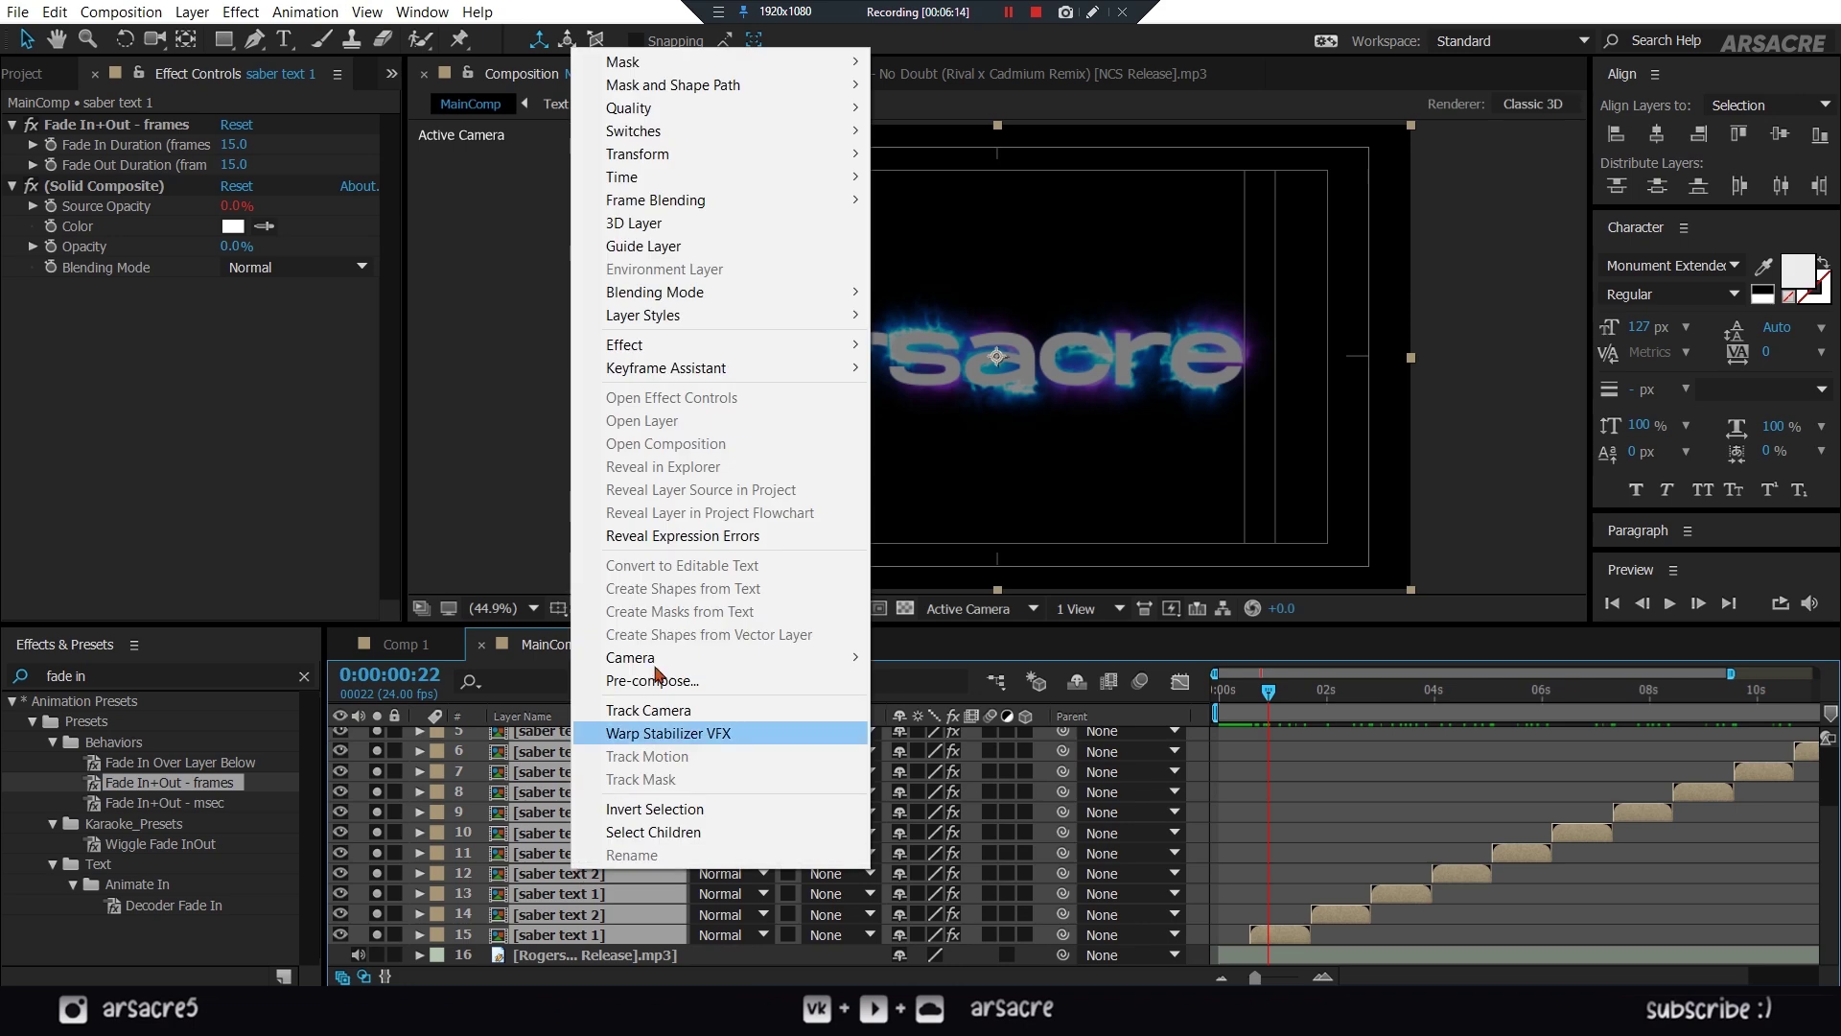
{"action": "left_click", "coordinate": [614, 679]}
{"action": "type", "text": "saber text"}
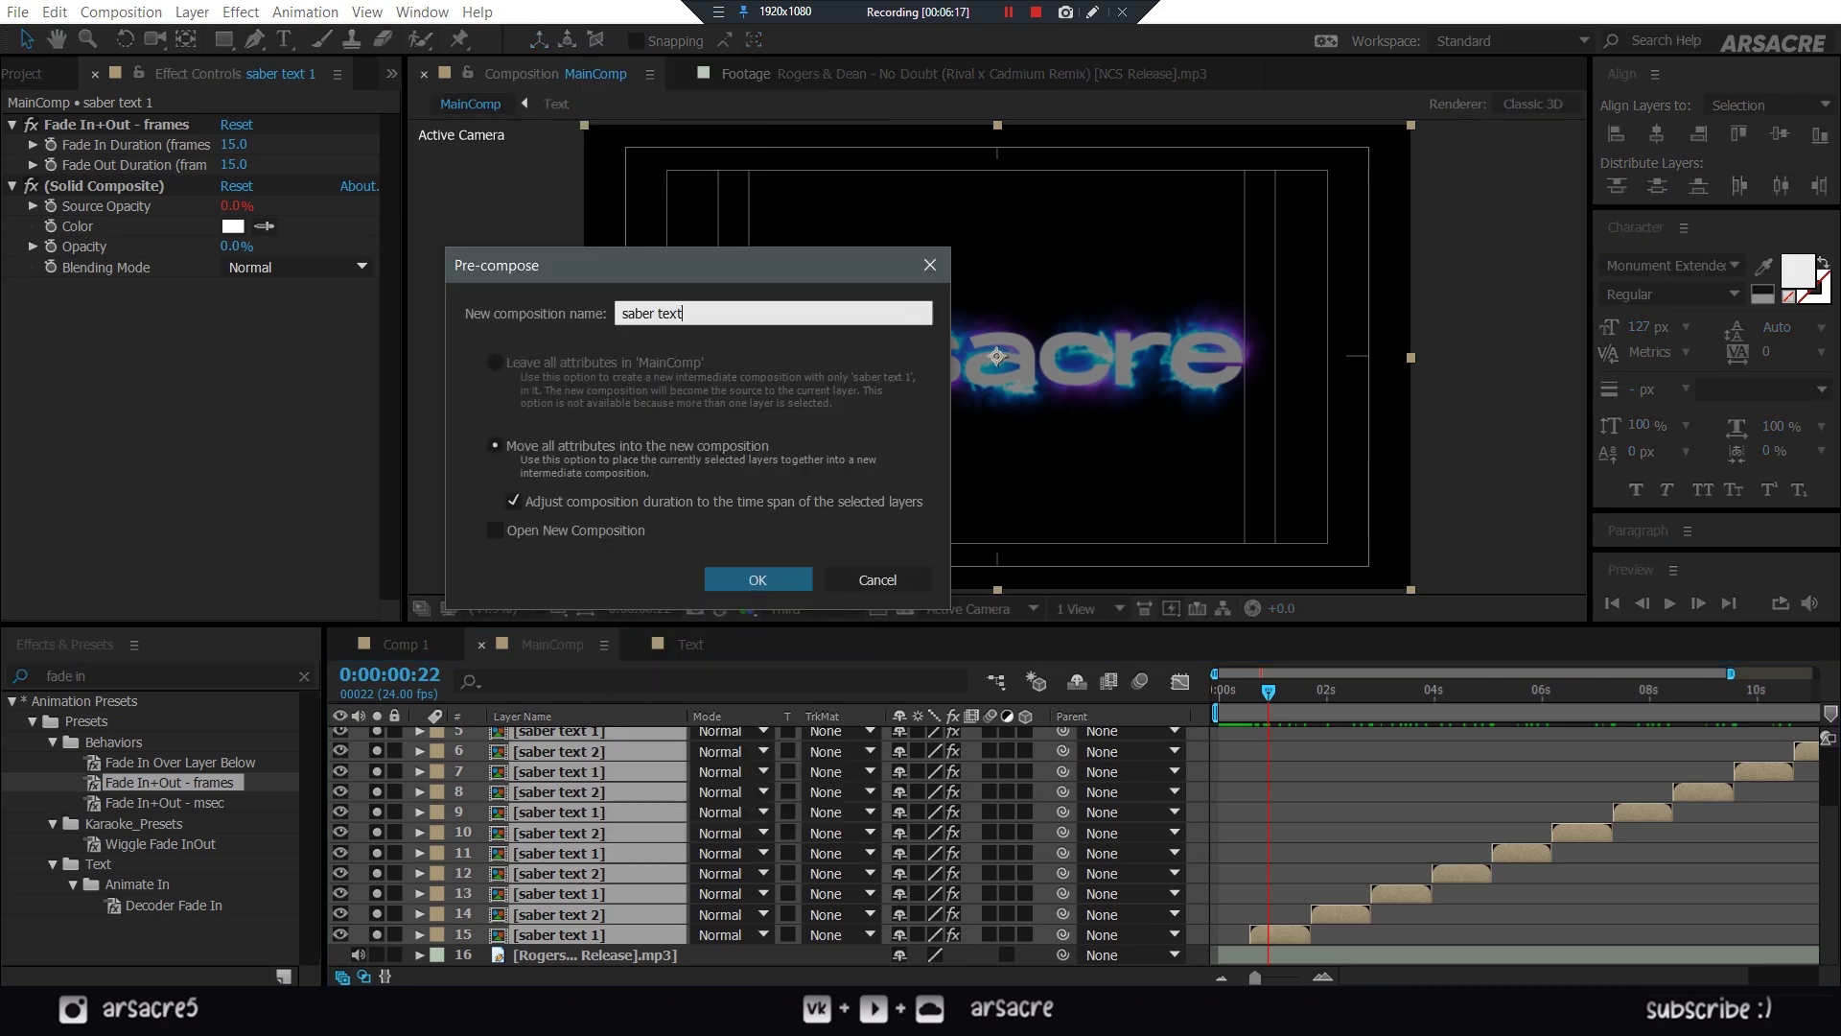
{"action": "type", "text": " 1&2"}
{"action": "key", "text": "Return"}
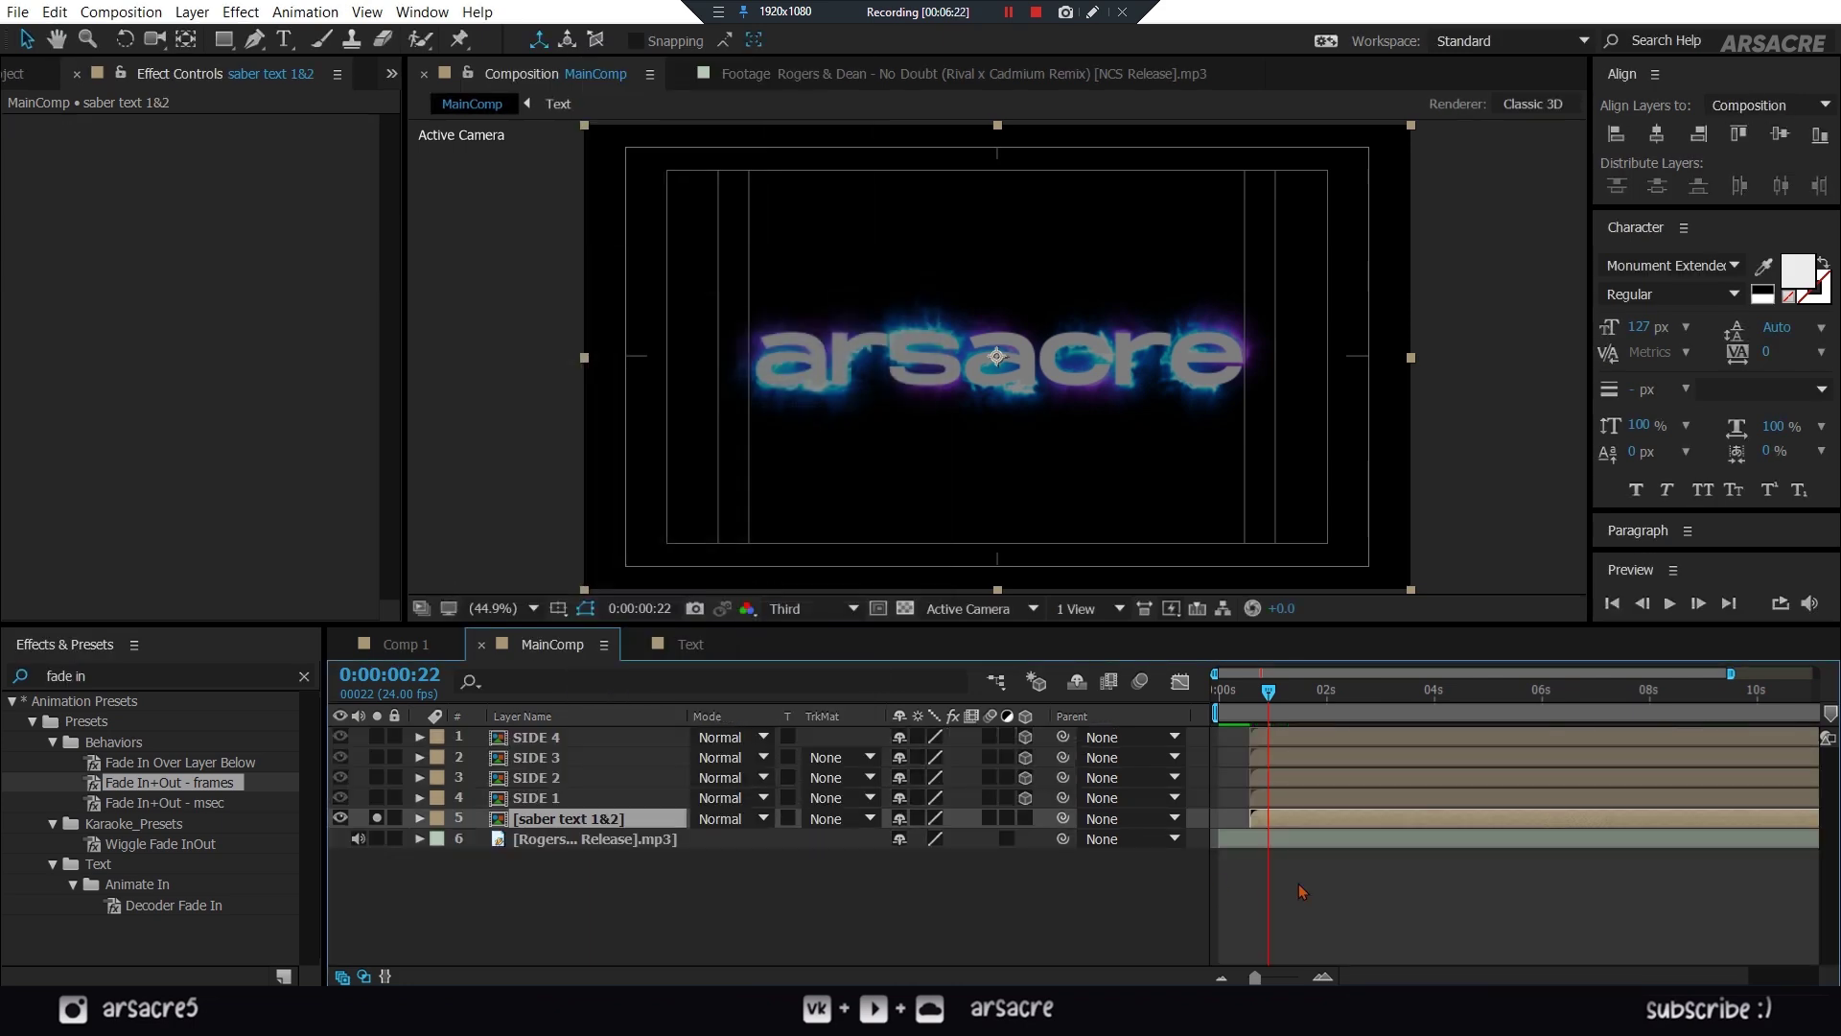
{"action": "key", "text": "space"}
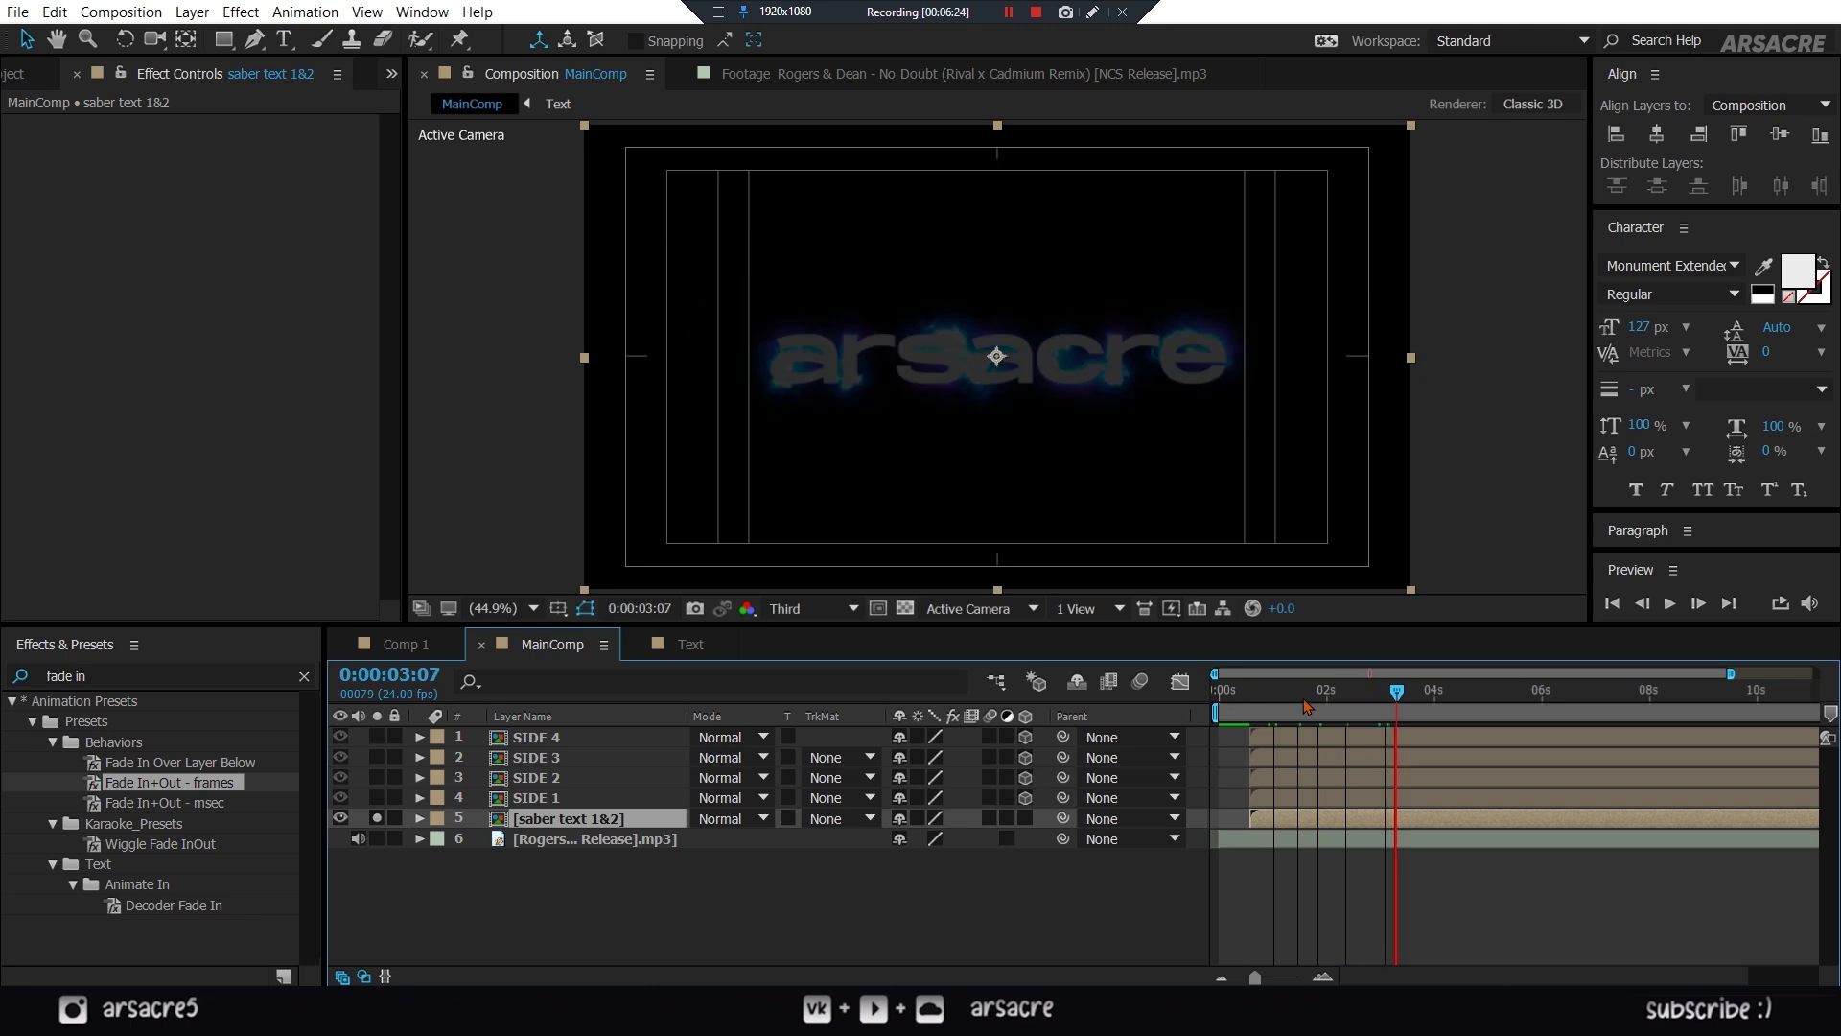
{"action": "key", "text": "space"}
{"action": "left_click", "coordinate": [1008, 12]}
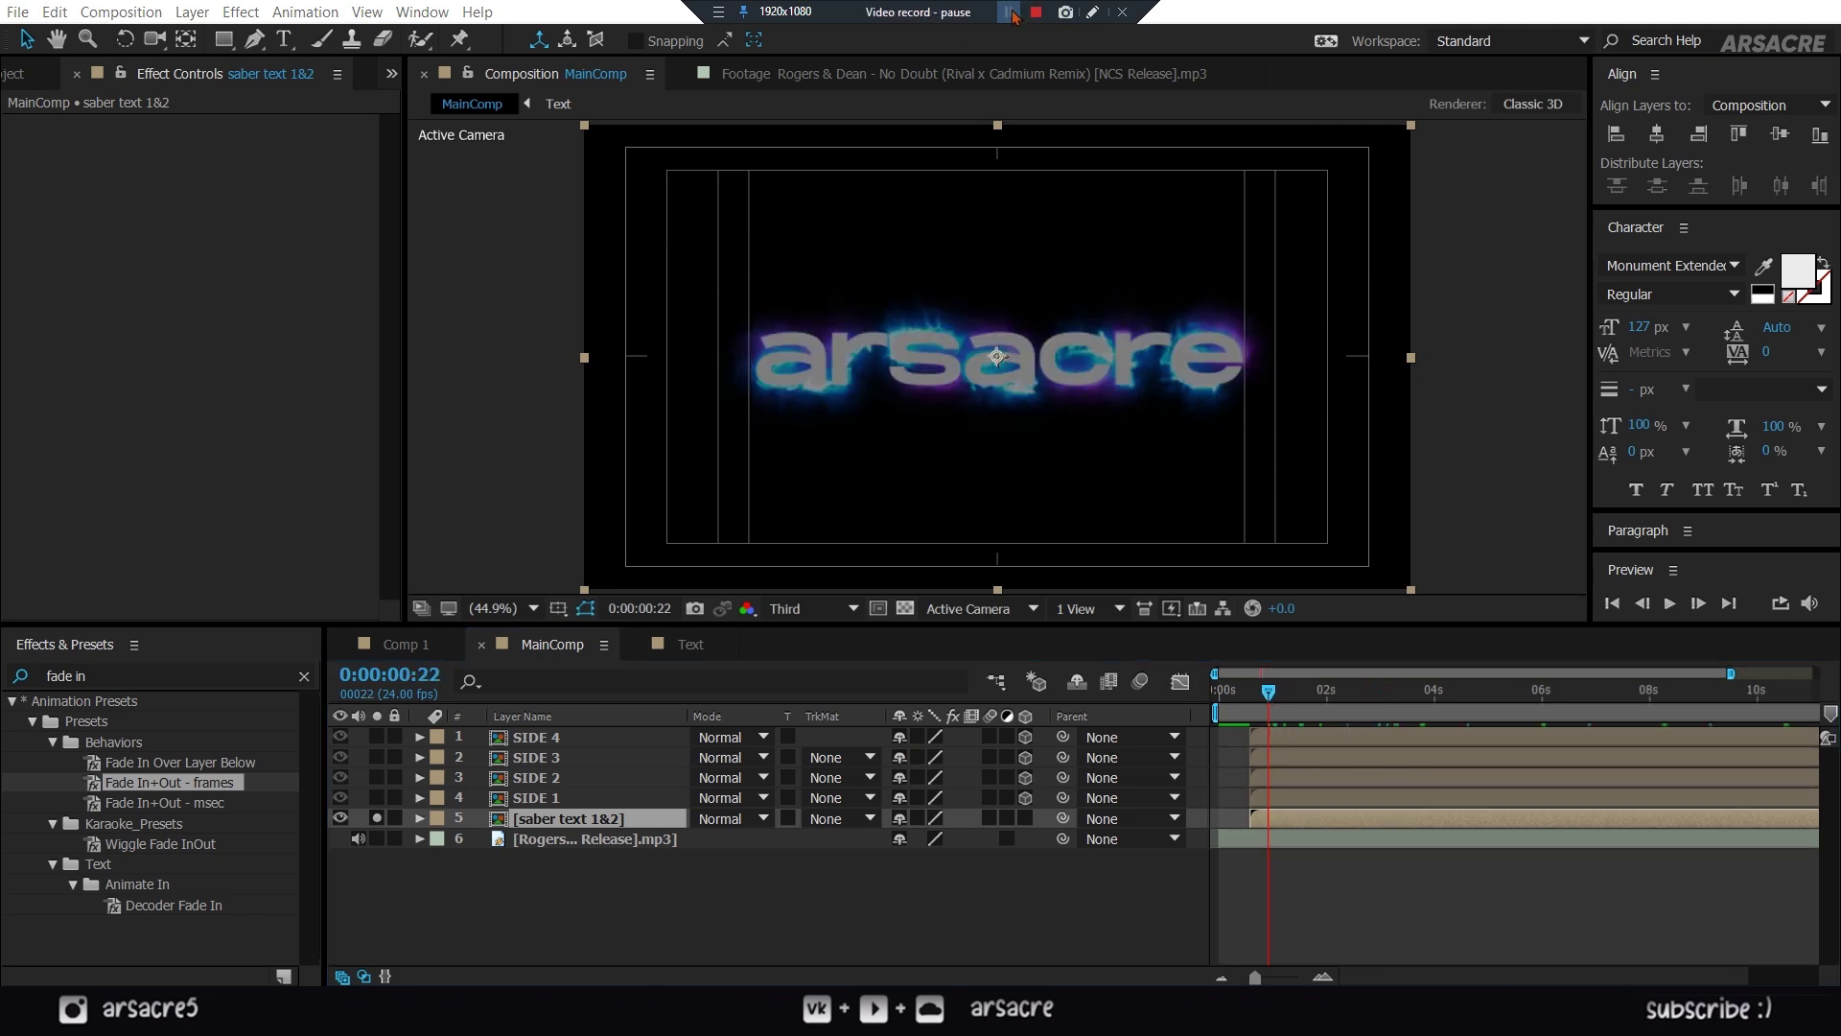
- Create a 1920 x 1080 px dark grey solid named MAP and turn off solo on it and on saber text 1&2
{"action": "right_click", "coordinate": [571, 935]}
{"action": "mouse_move", "coordinate": [648, 746]}
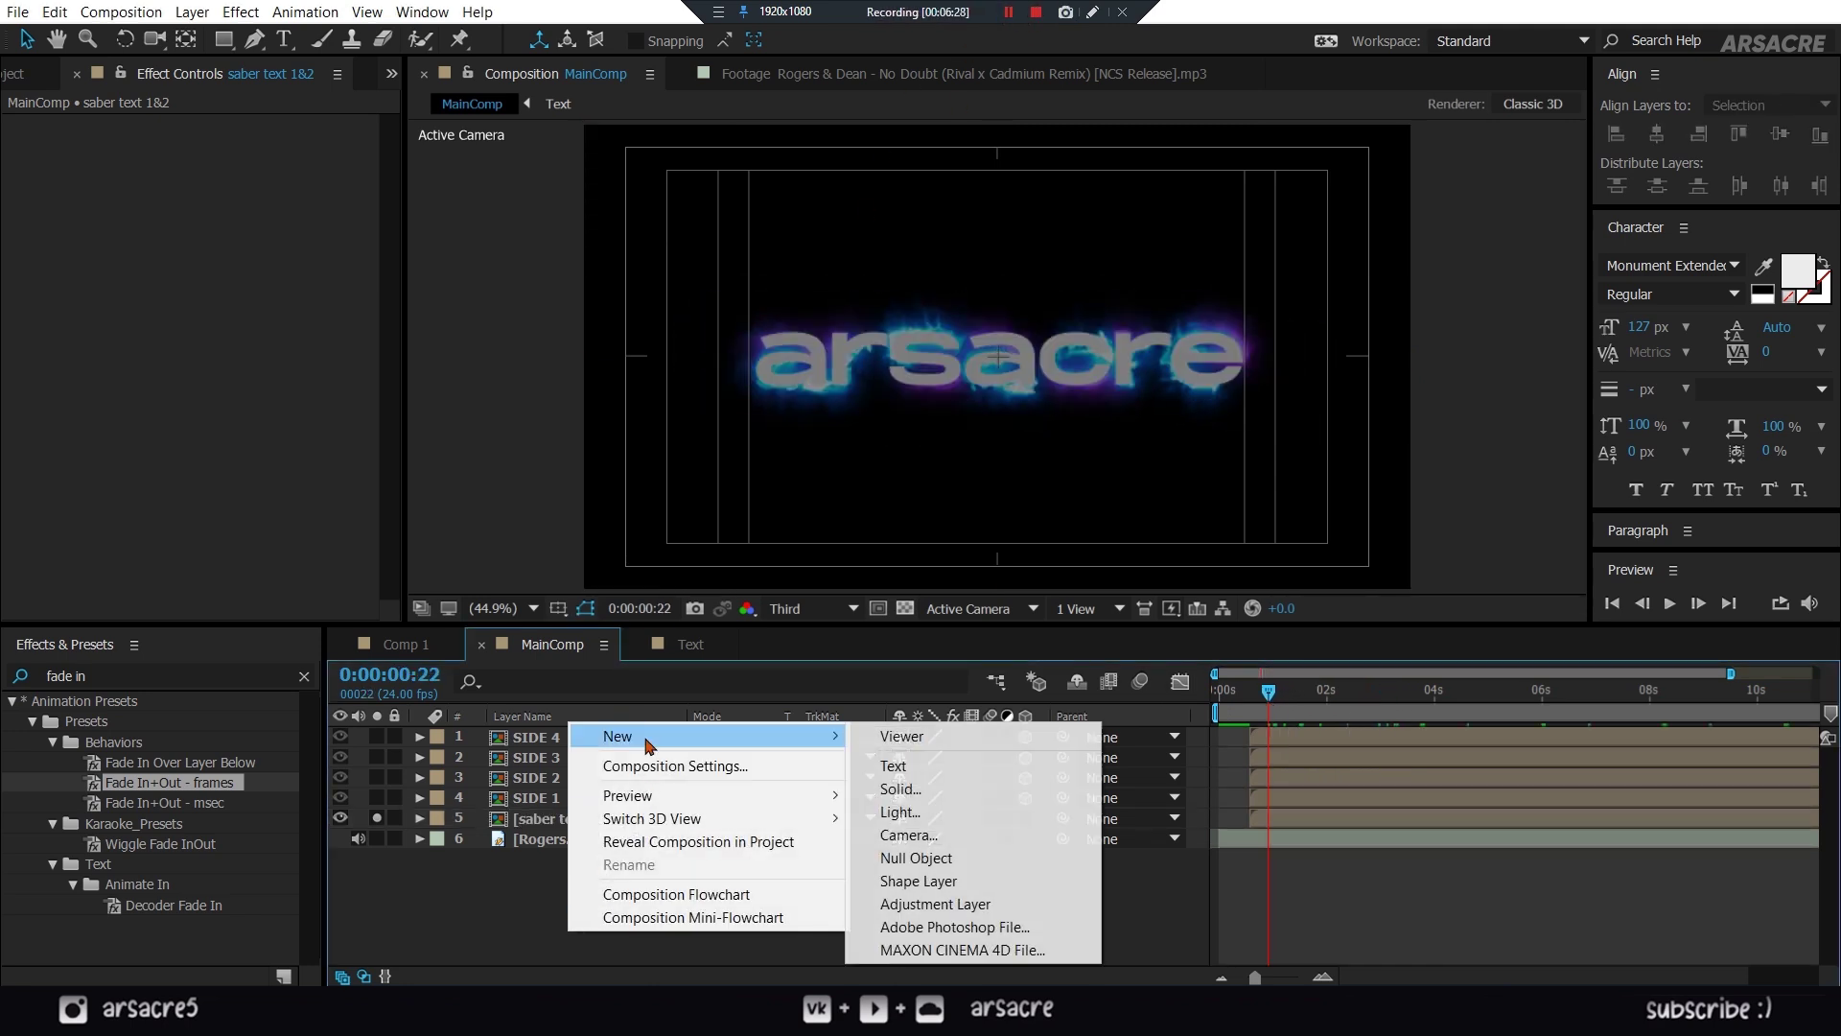
{"action": "left_click", "coordinate": [922, 796]}
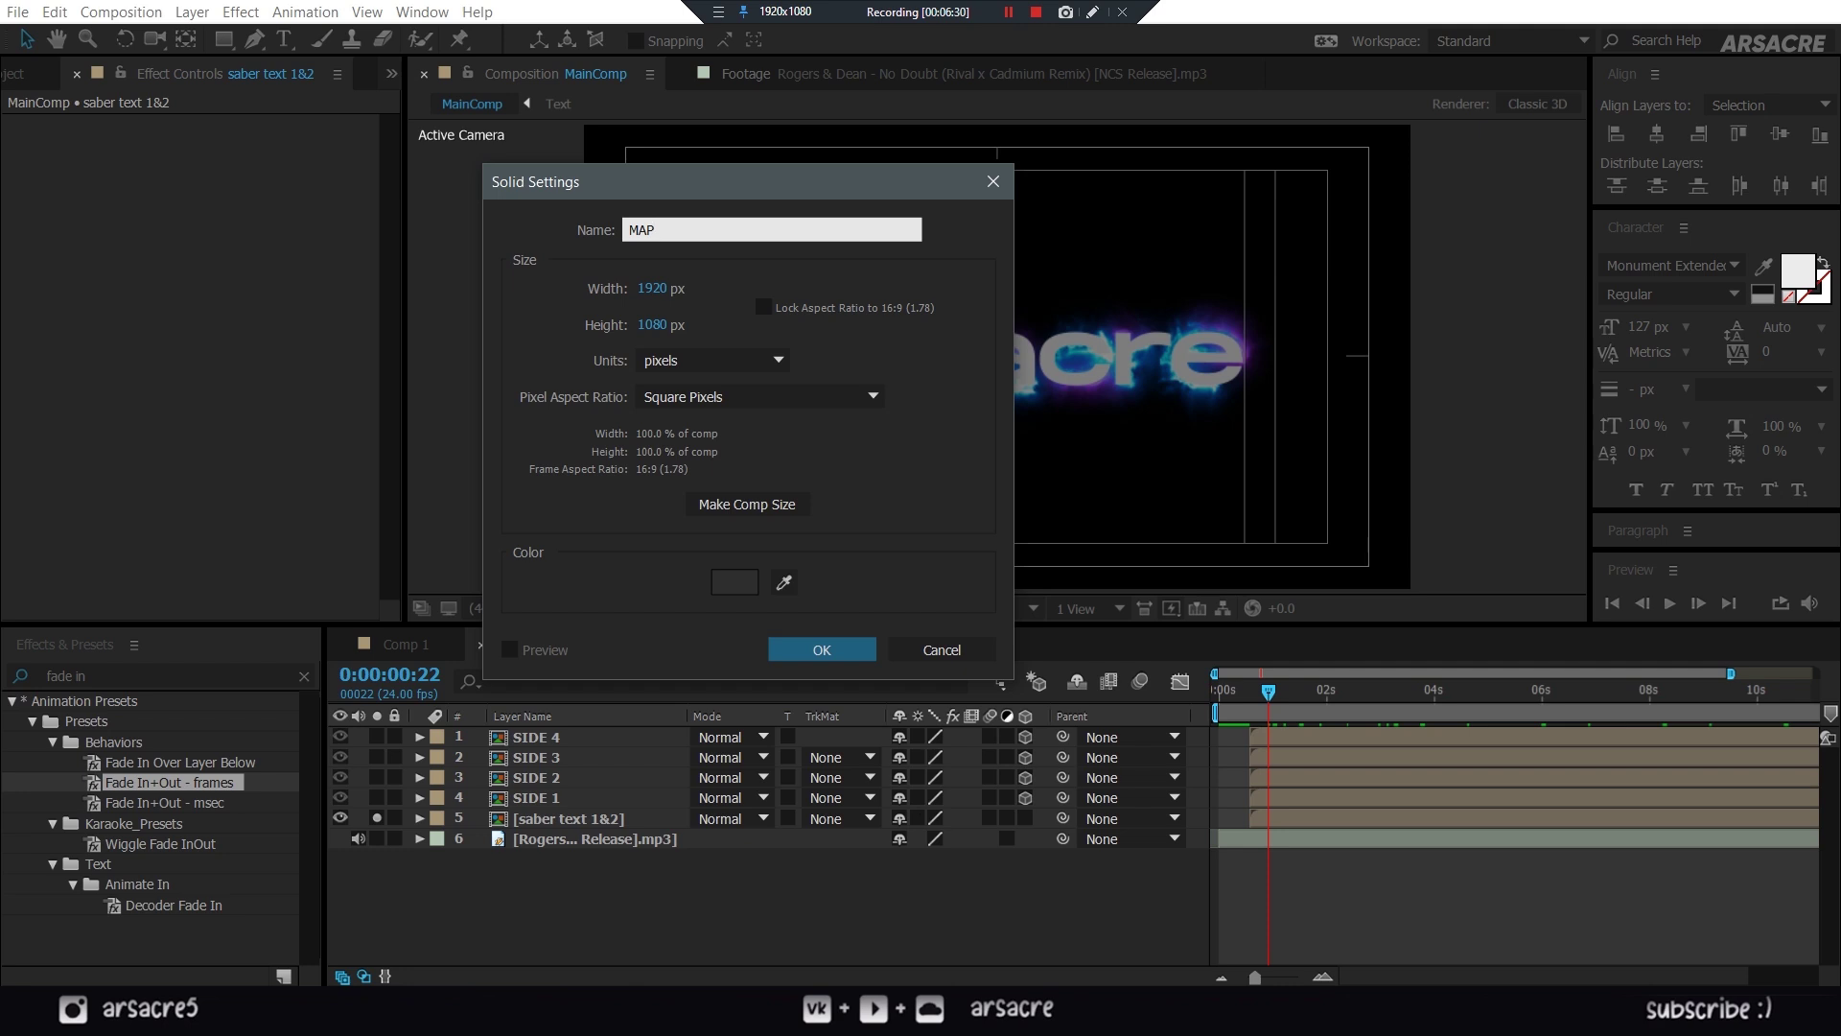
{"action": "left_click", "coordinate": [822, 650]}
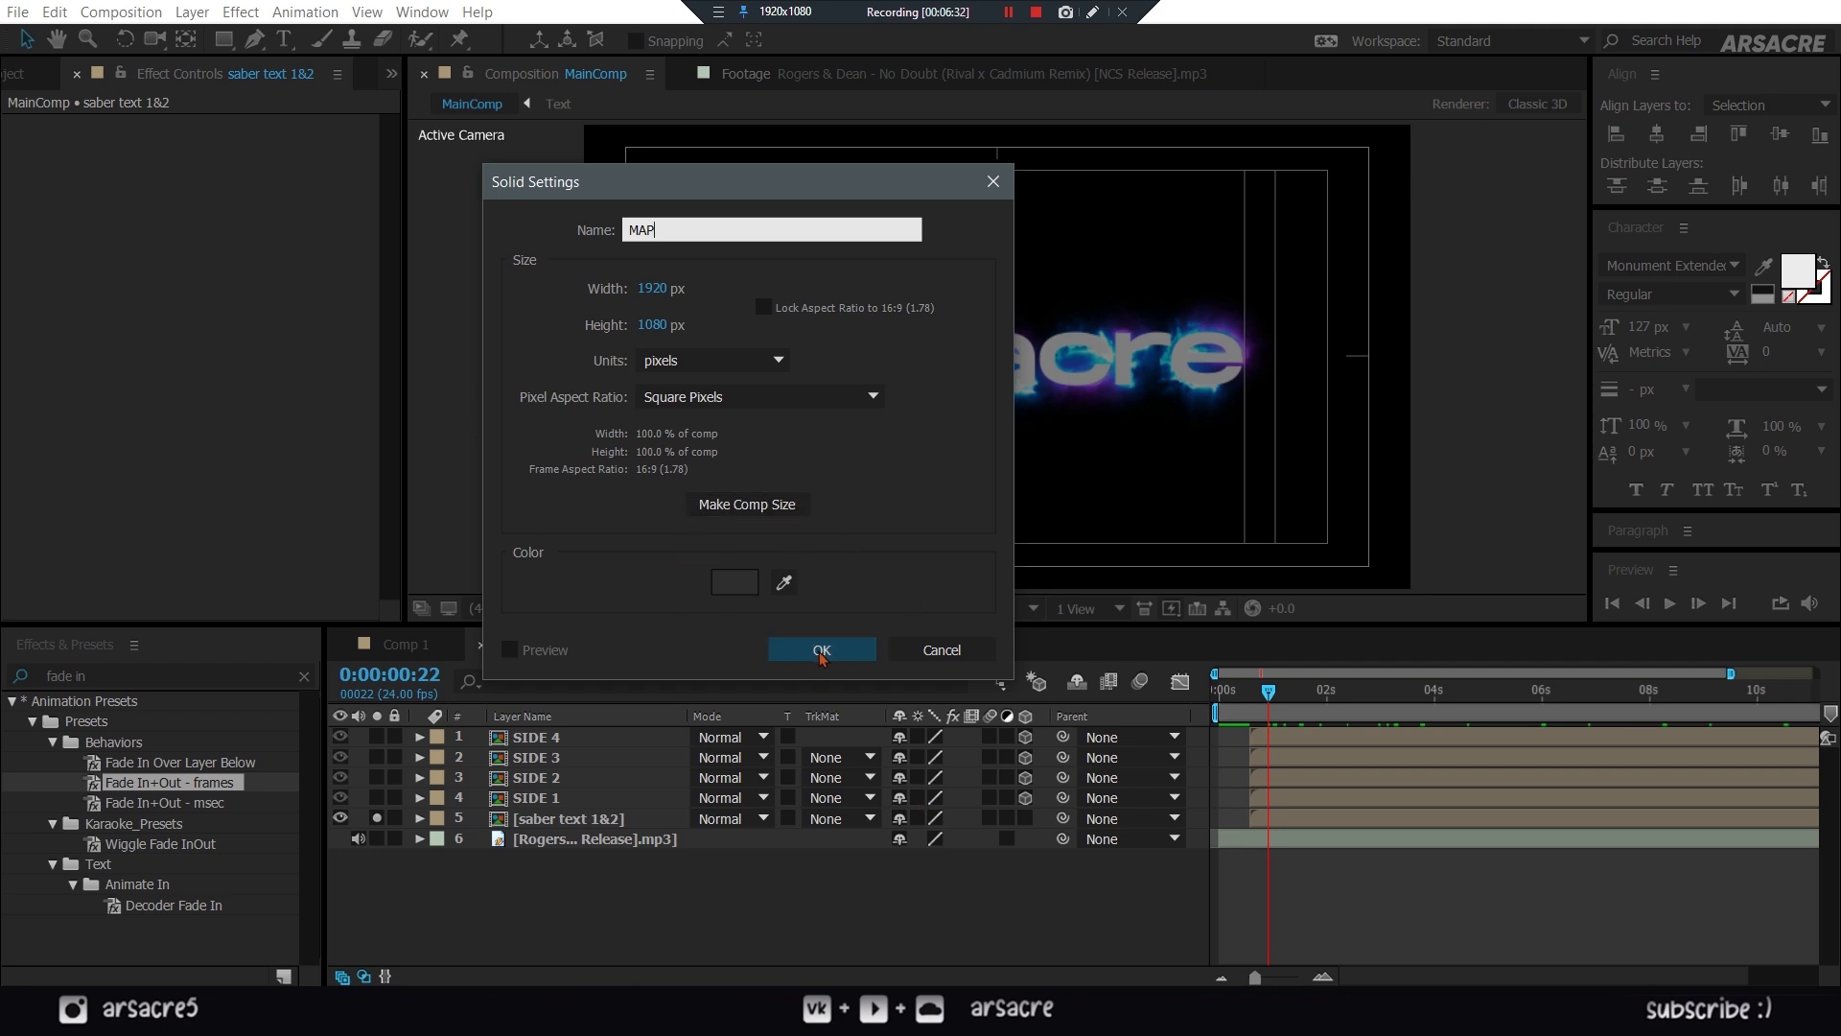
{"action": "left_click", "coordinate": [764, 910]}
{"action": "left_click", "coordinate": [496, 744]}
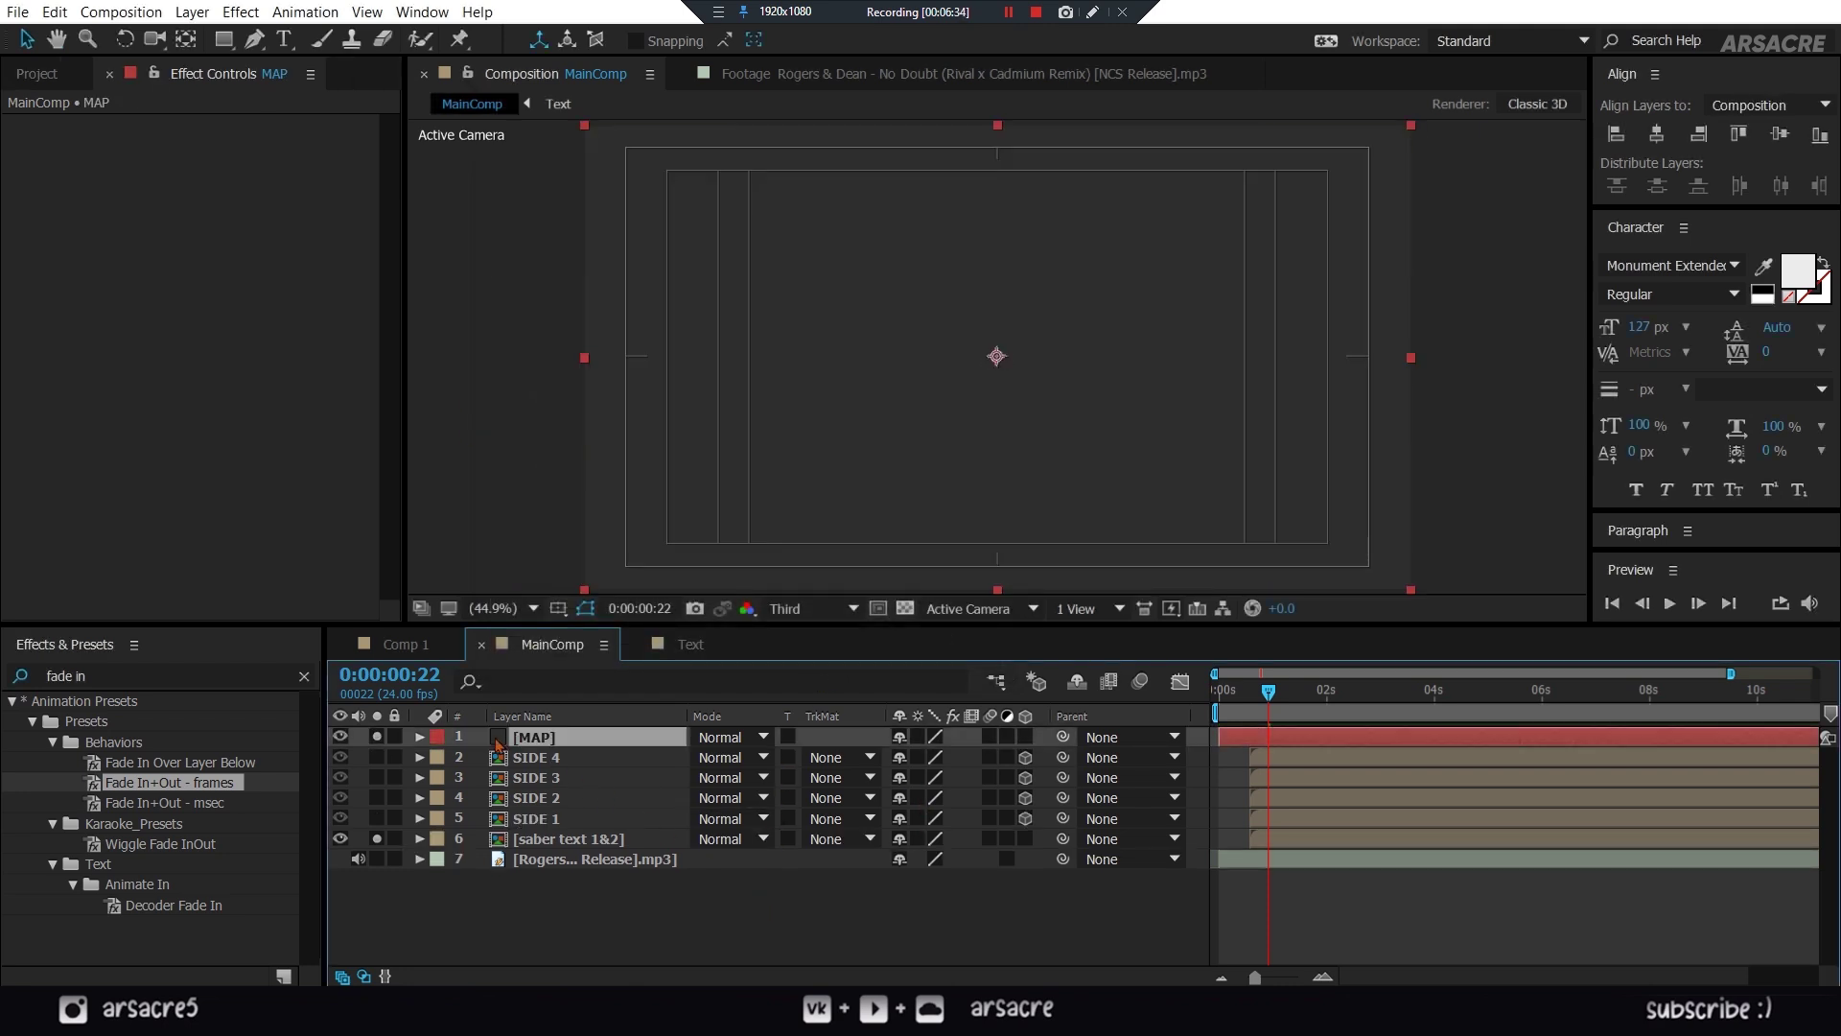
{"action": "left_click", "coordinate": [377, 736]}
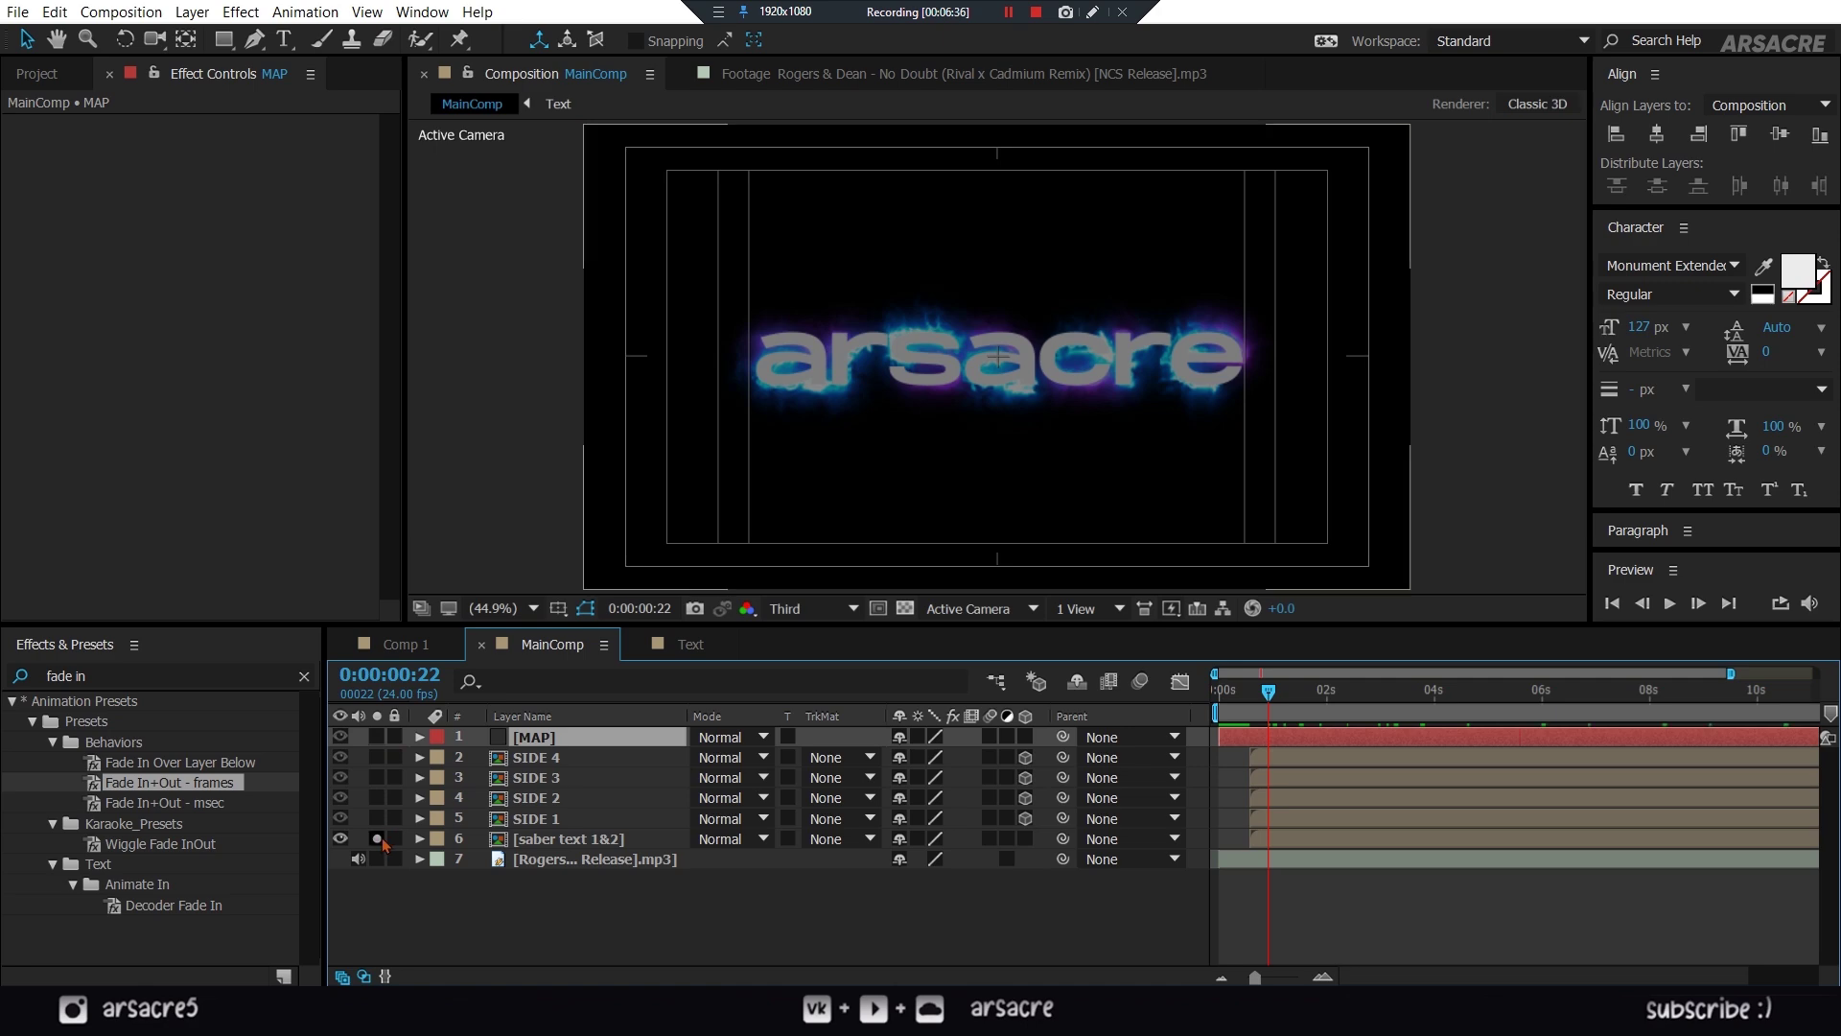
{"action": "left_click", "coordinate": [377, 839]}
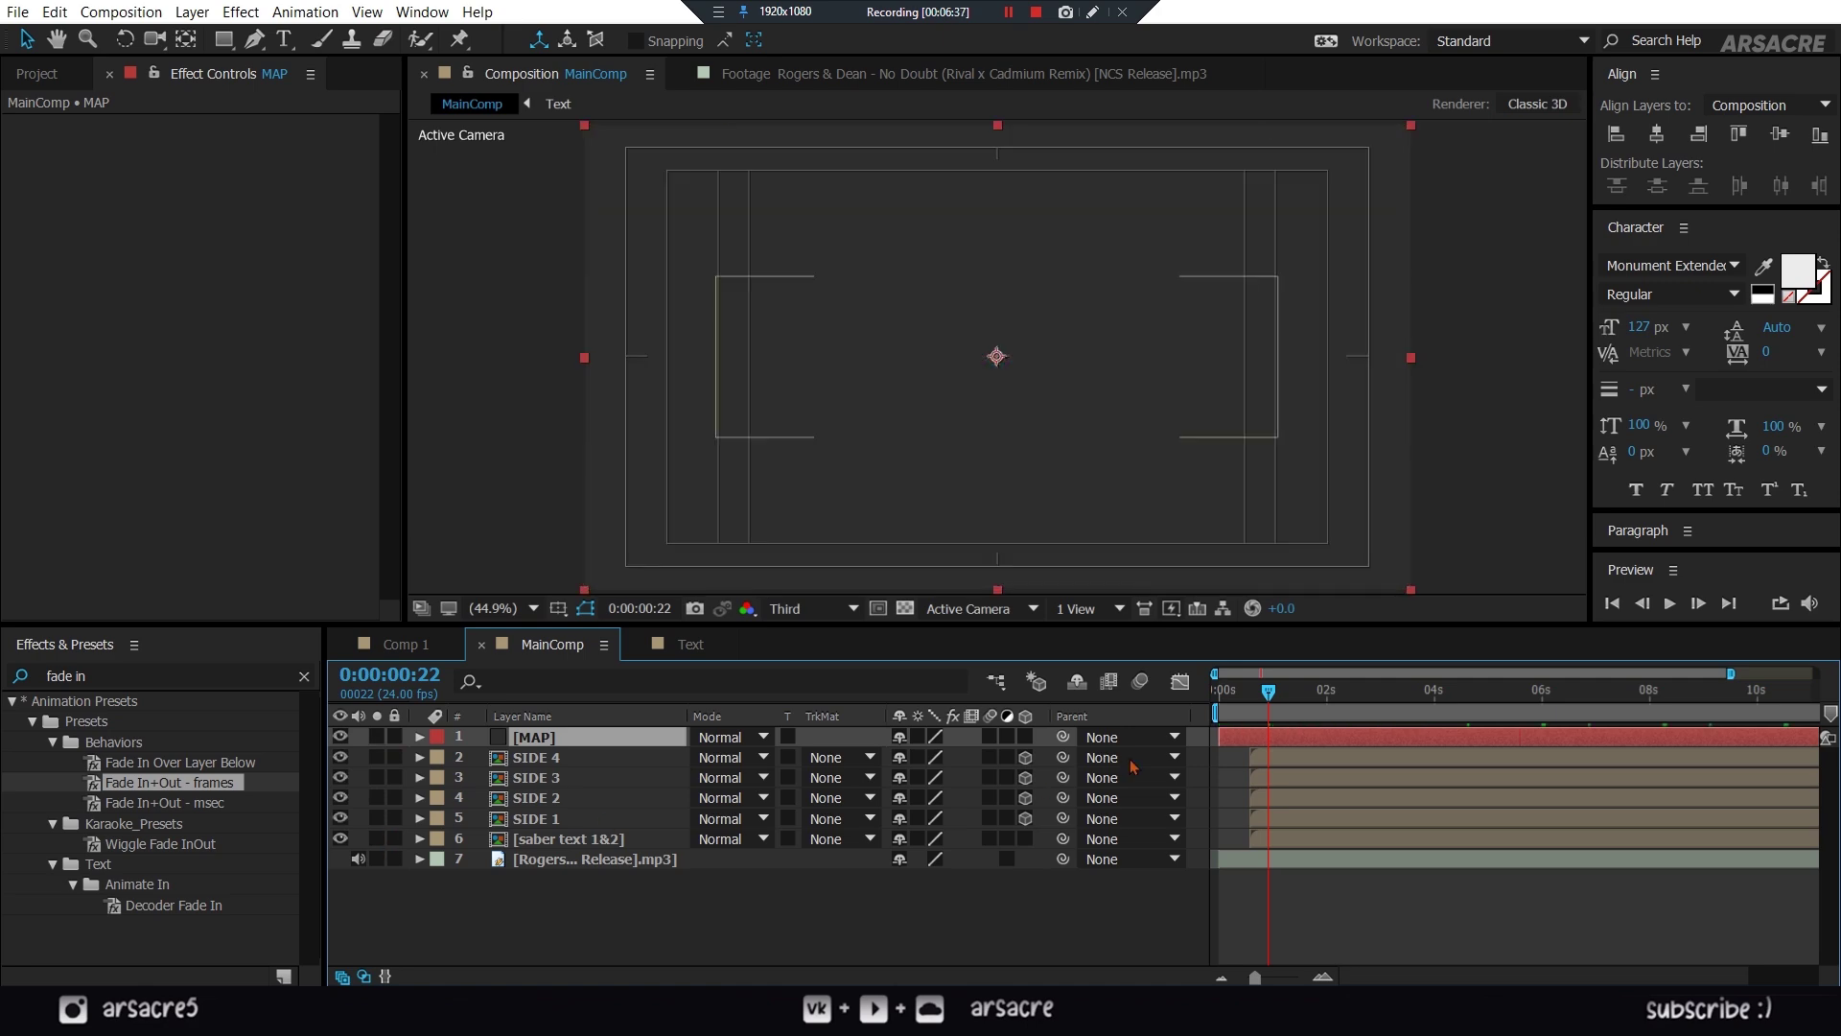
- Pre-compose the MAP solid as "Map", leaving all attributes in MainComp
{"action": "right_click", "coordinate": [538, 741]}
{"action": "left_click", "coordinate": [624, 799]}
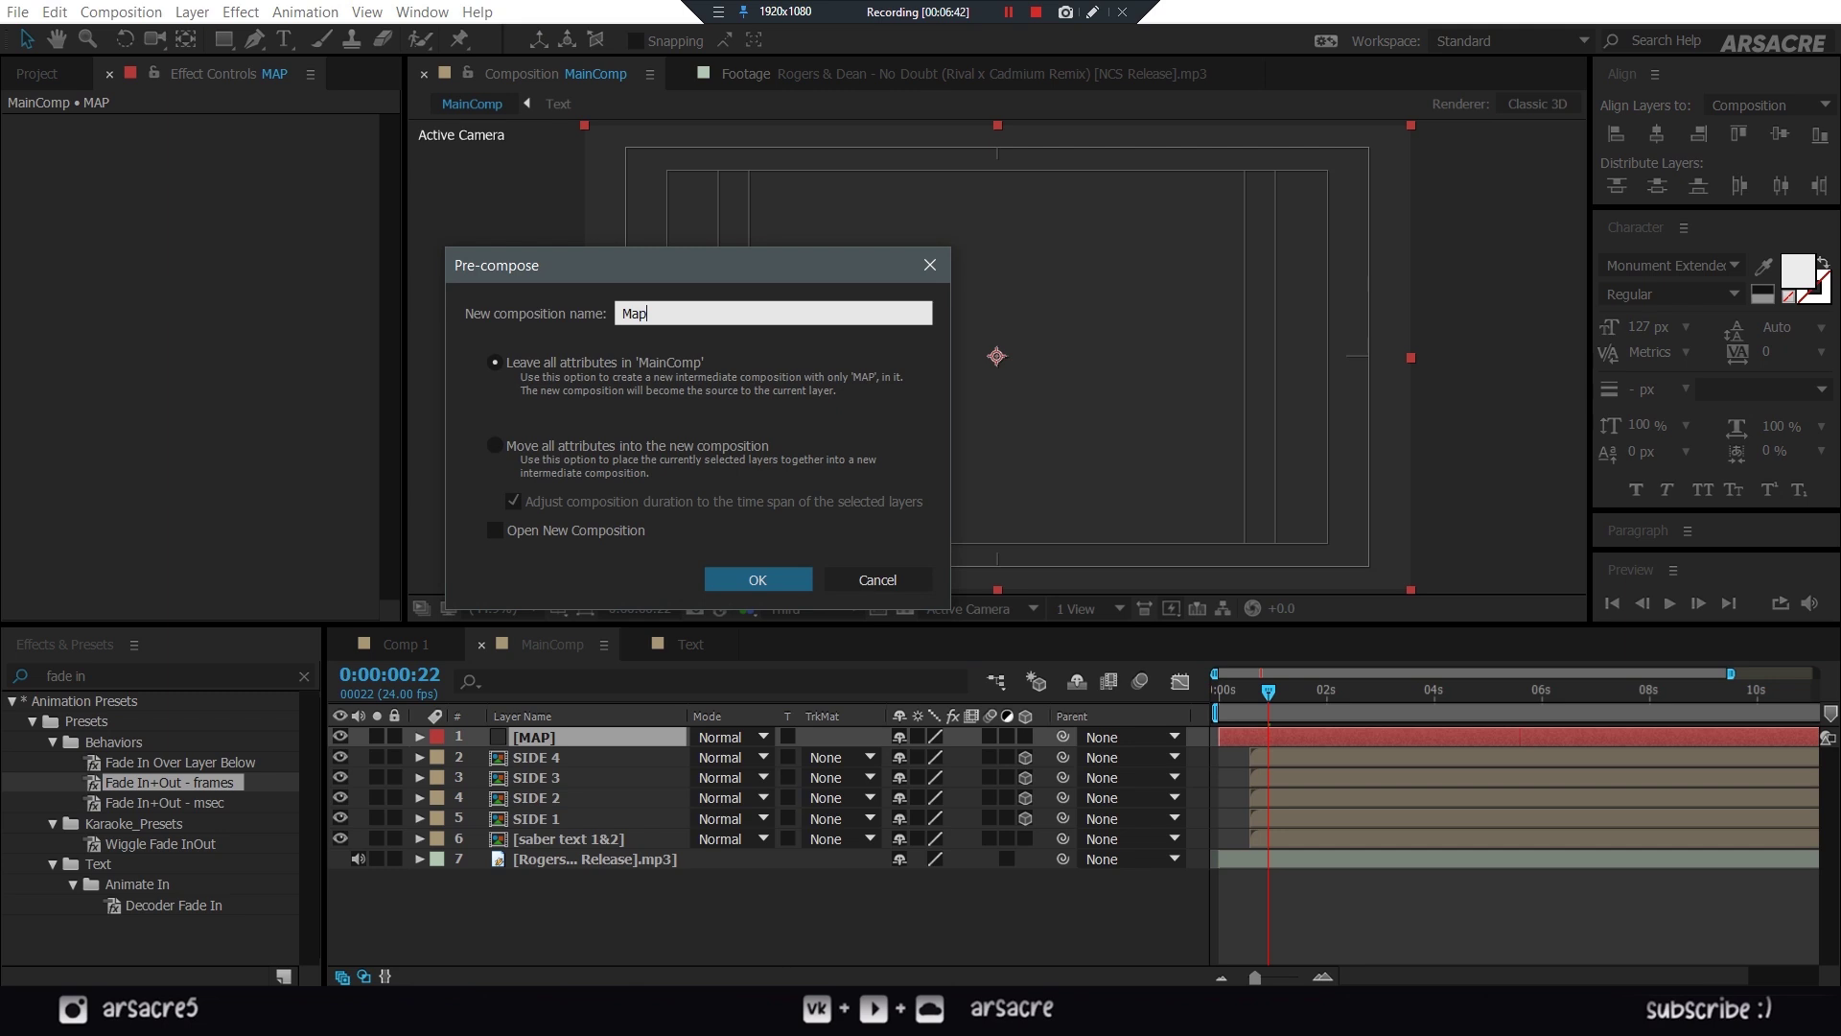
{"action": "left_click", "coordinate": [755, 575]}
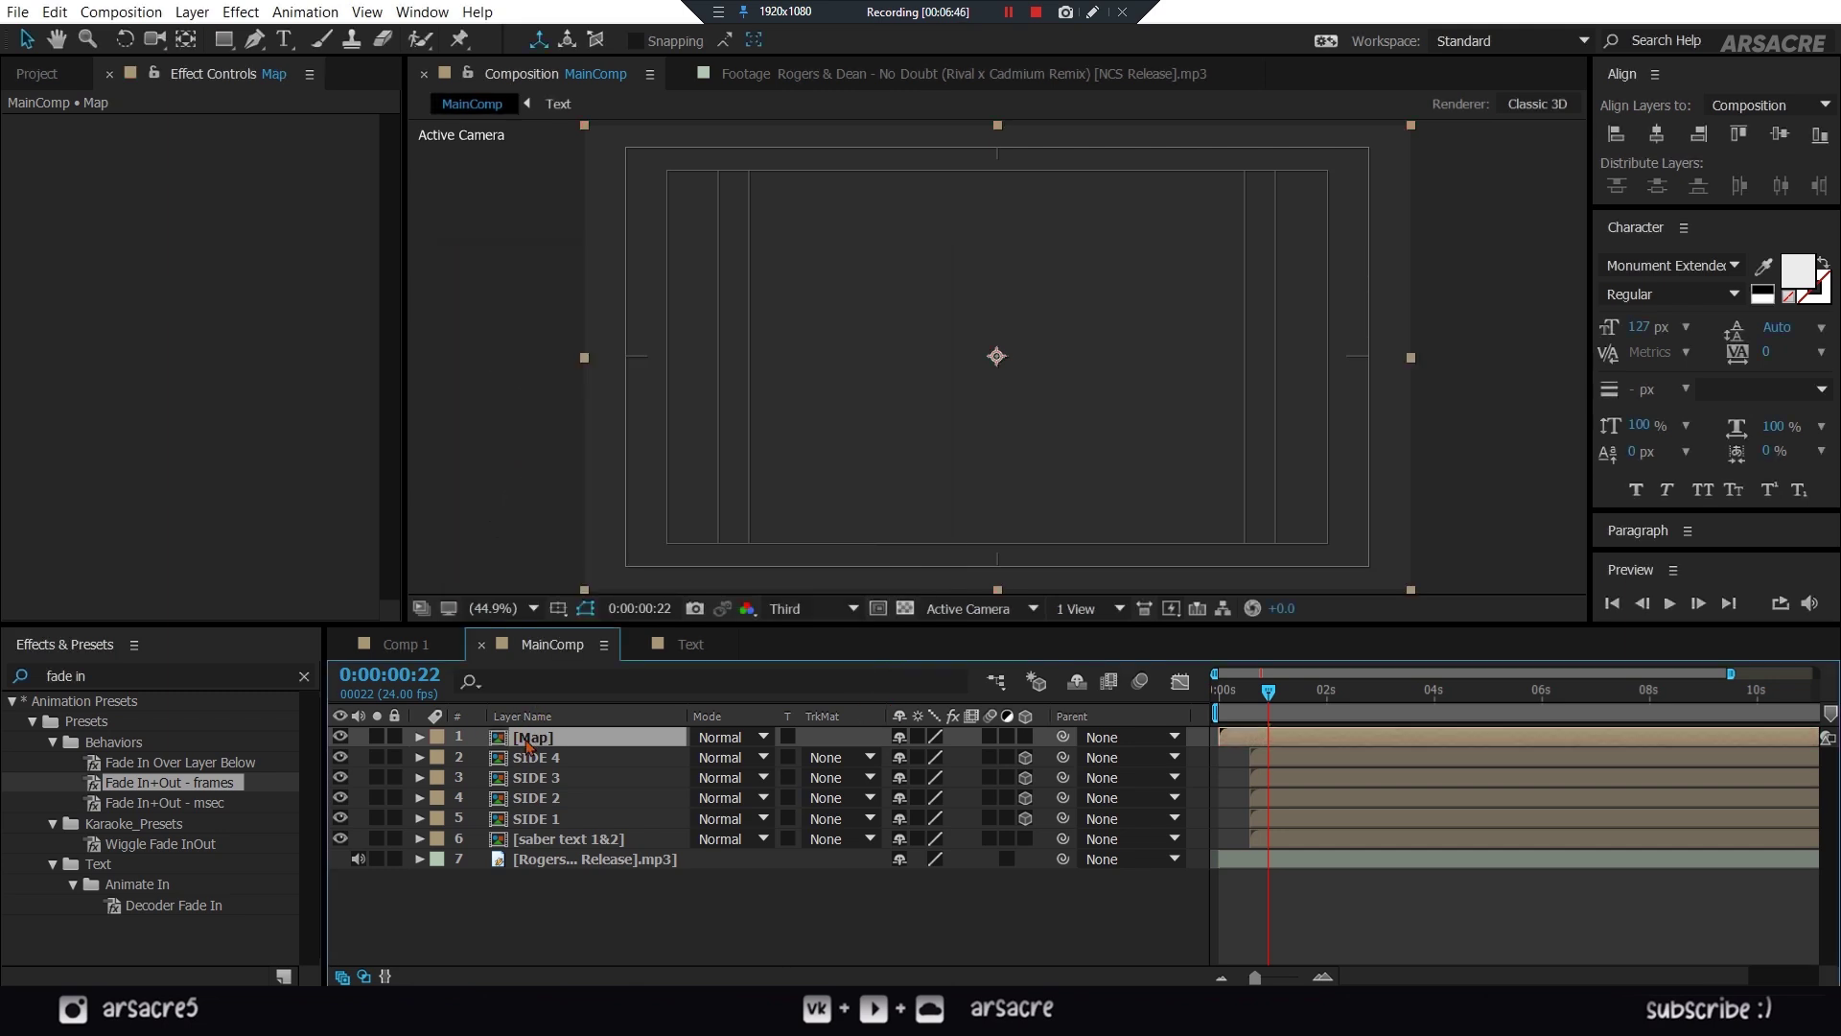
- Open the Map composition and apply the Fractal Noise effect to the MAP solid
{"action": "double_click", "coordinate": [526, 738]}
{"action": "left_click", "coordinate": [152, 675]}
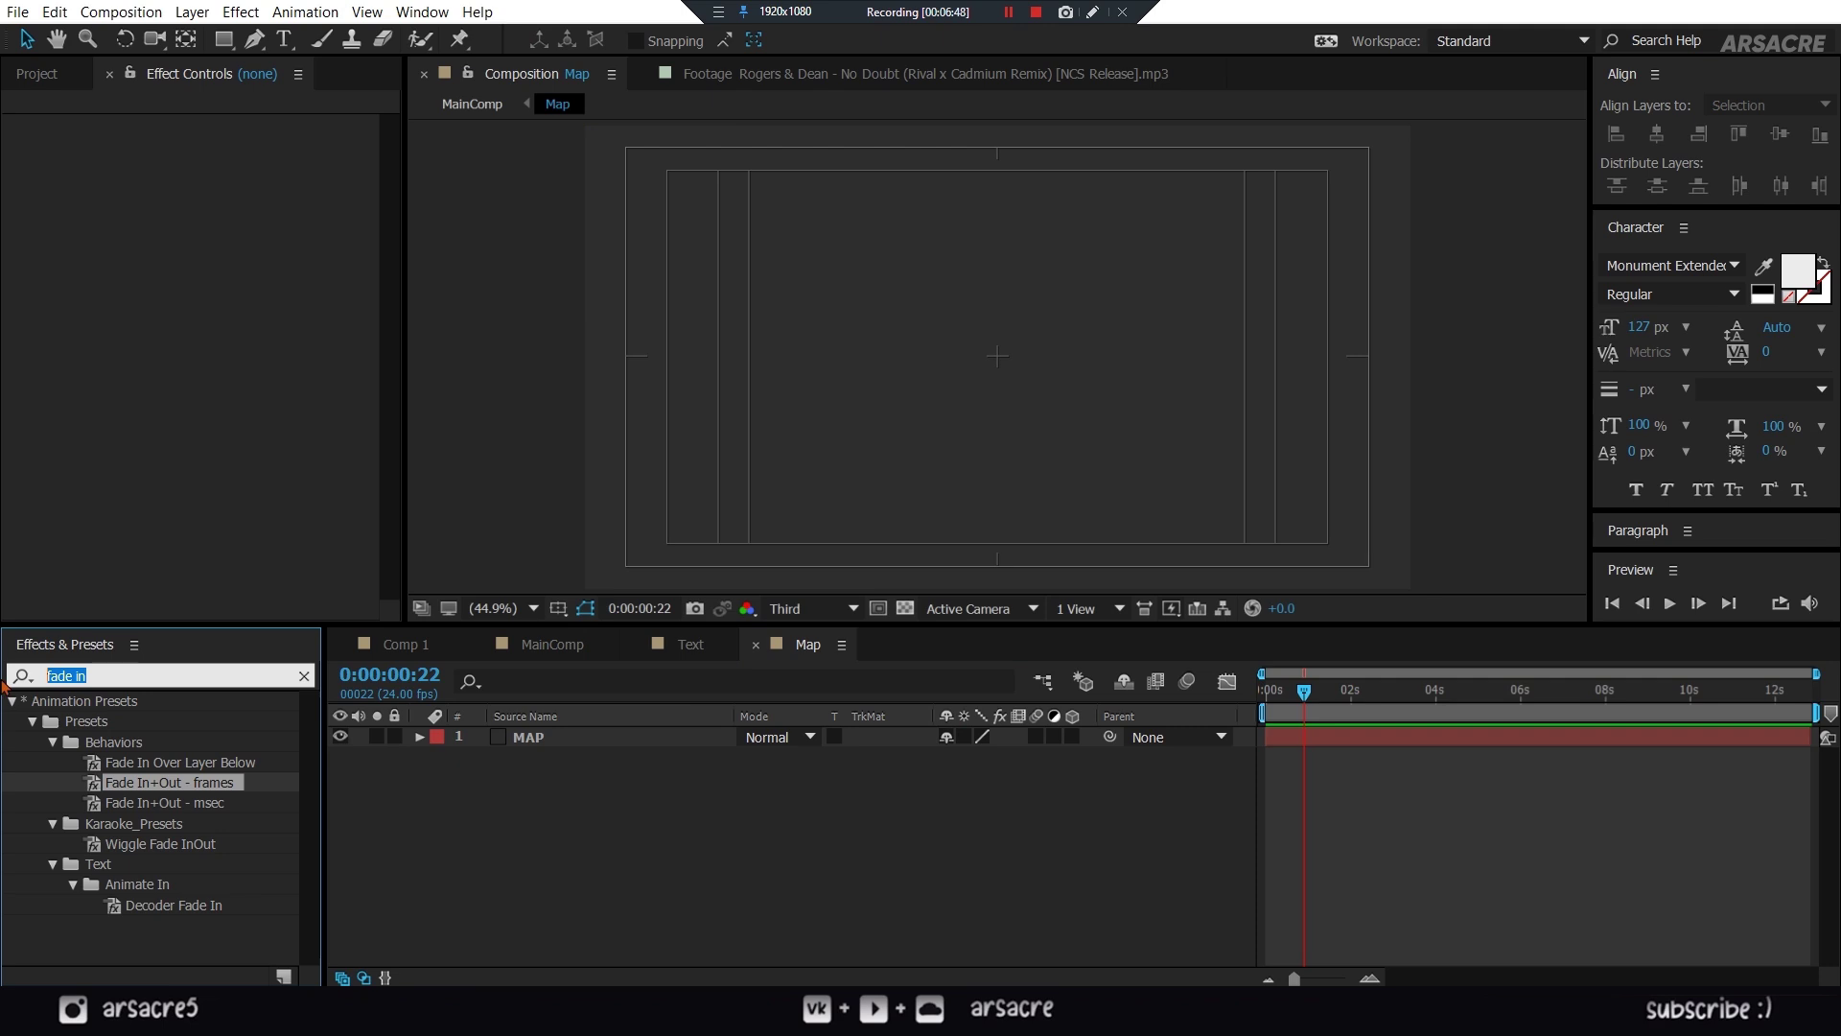
{"action": "type", "text": "fractal"}
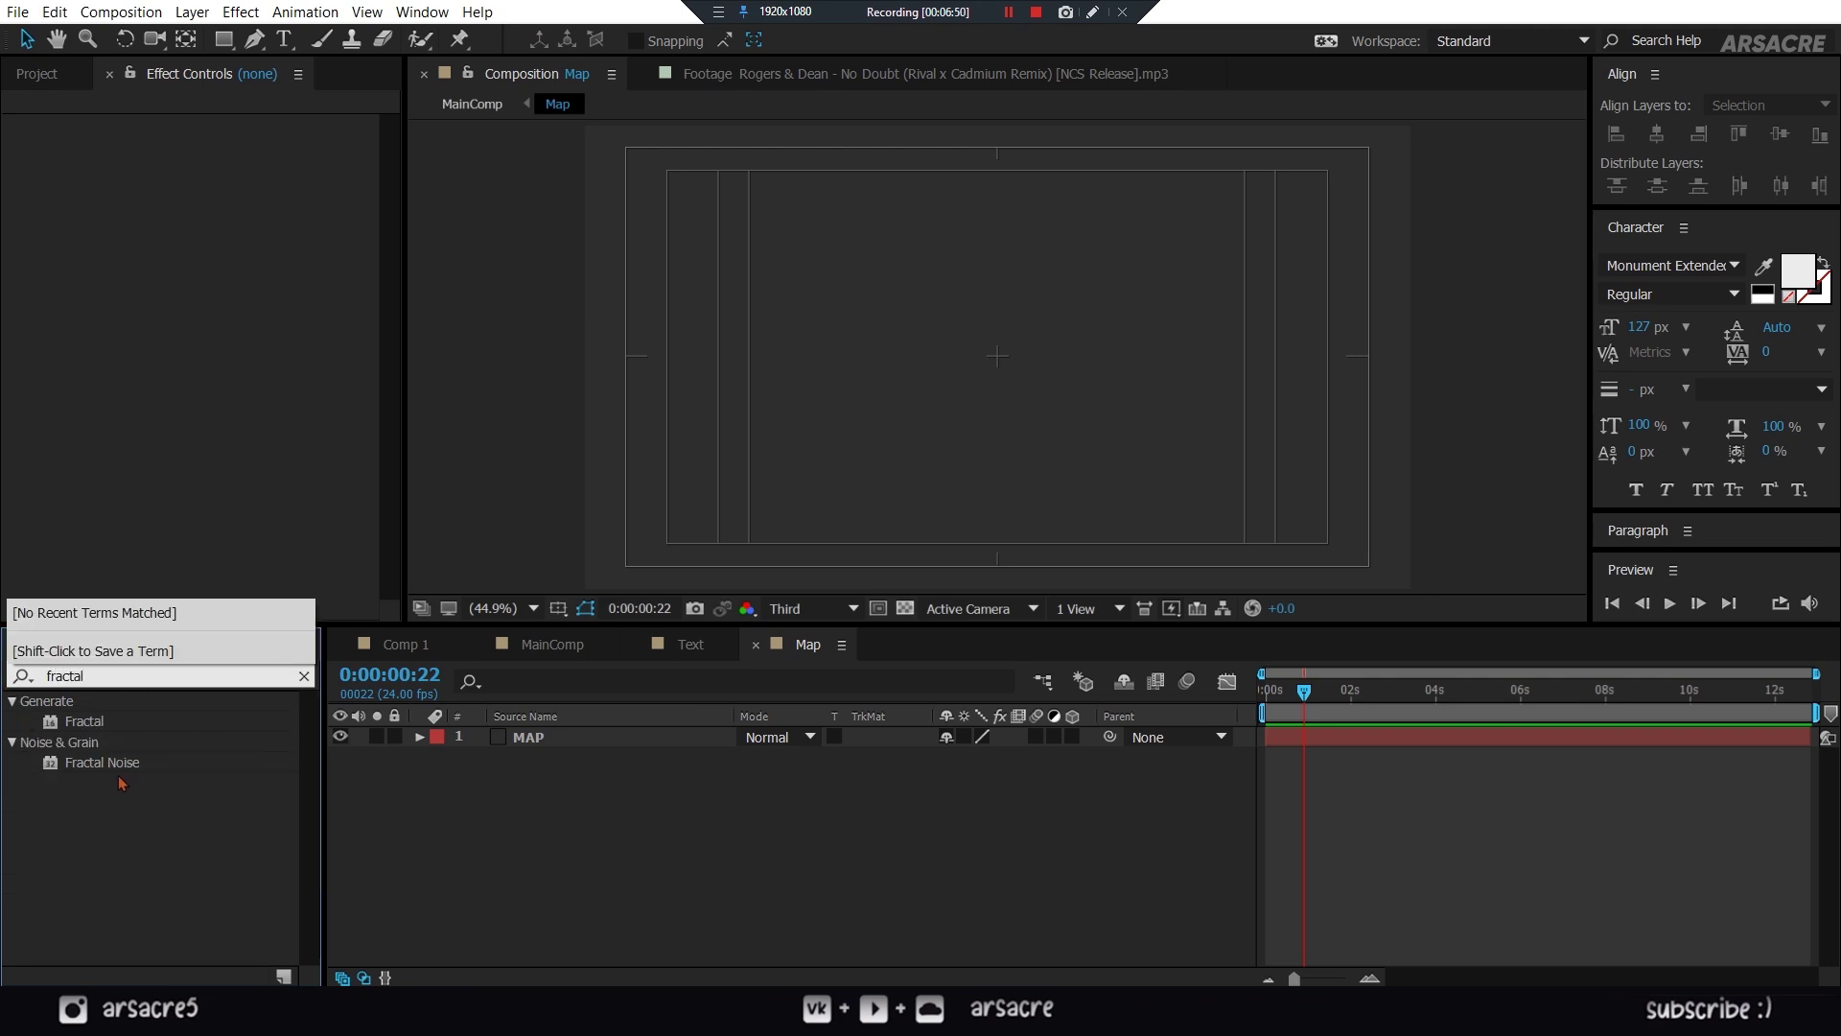
{"action": "left_click_drag", "start_coordinate": [104, 763], "coordinate": [539, 743]}
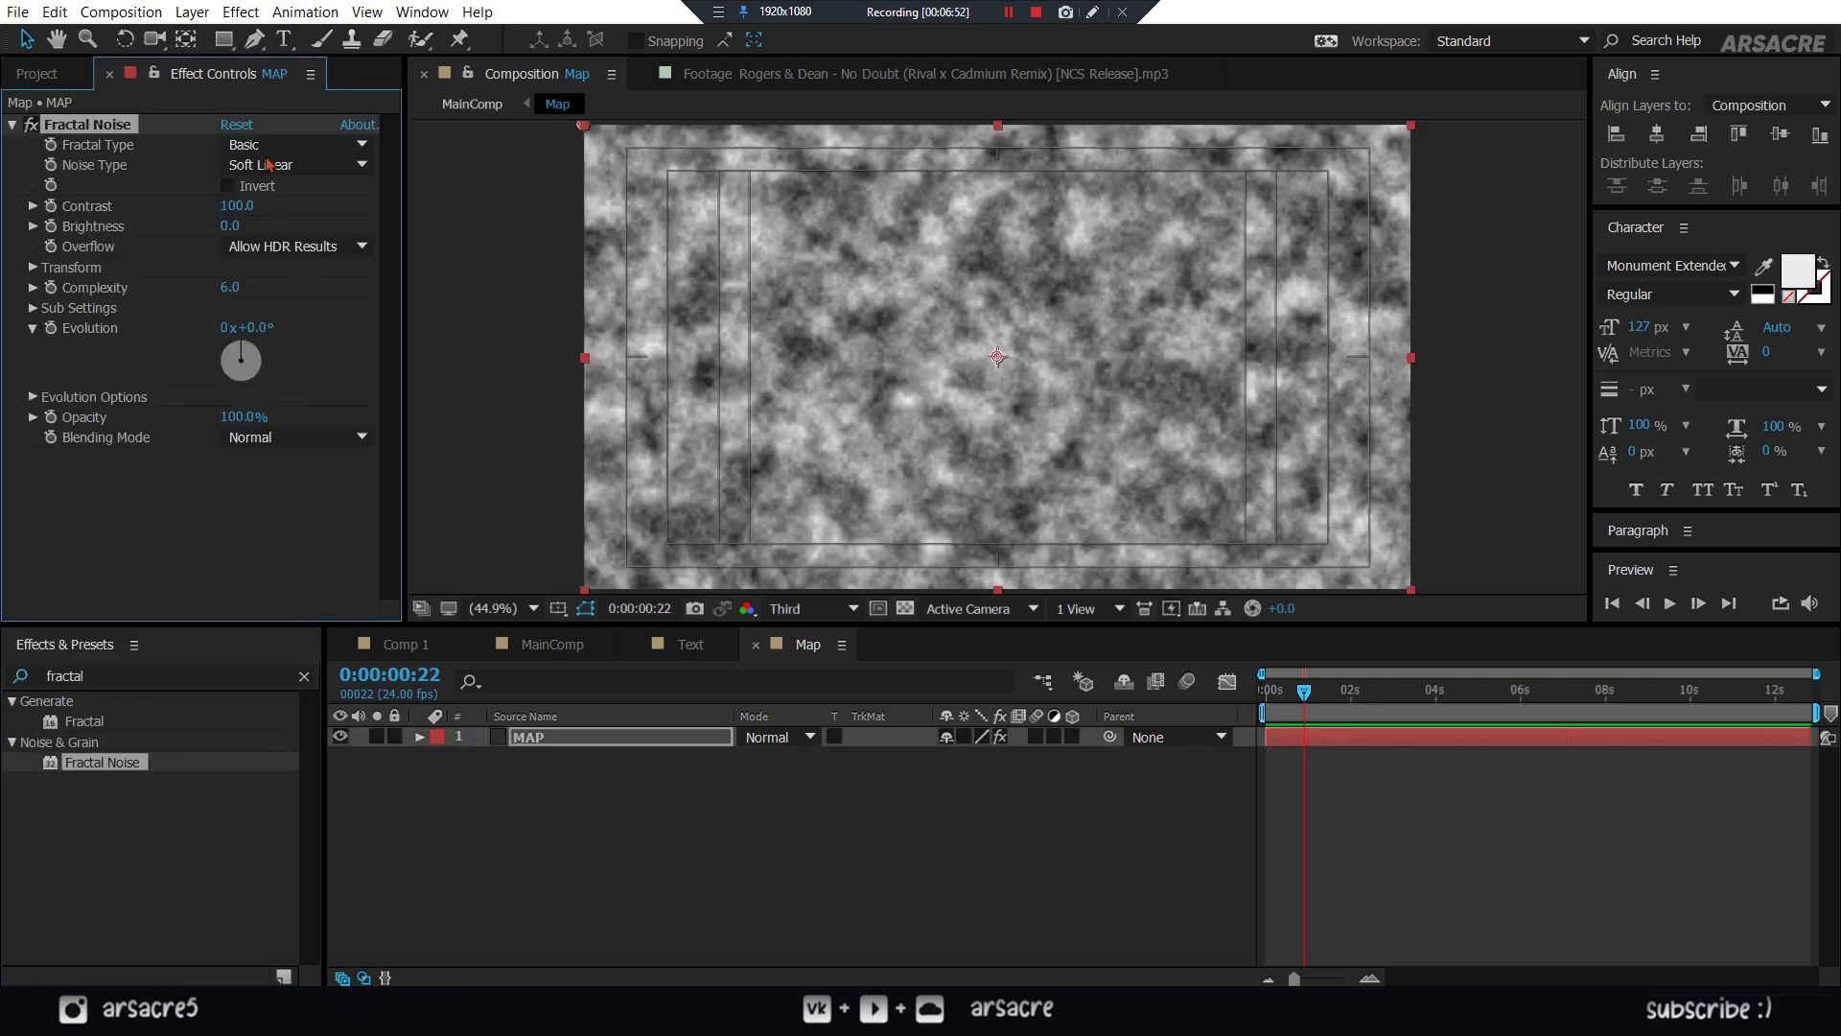
- Set the Fractal Noise to fractal type Strings, noise type Block, contrast 302 and brightness 40
{"action": "left_click", "coordinate": [278, 147]}
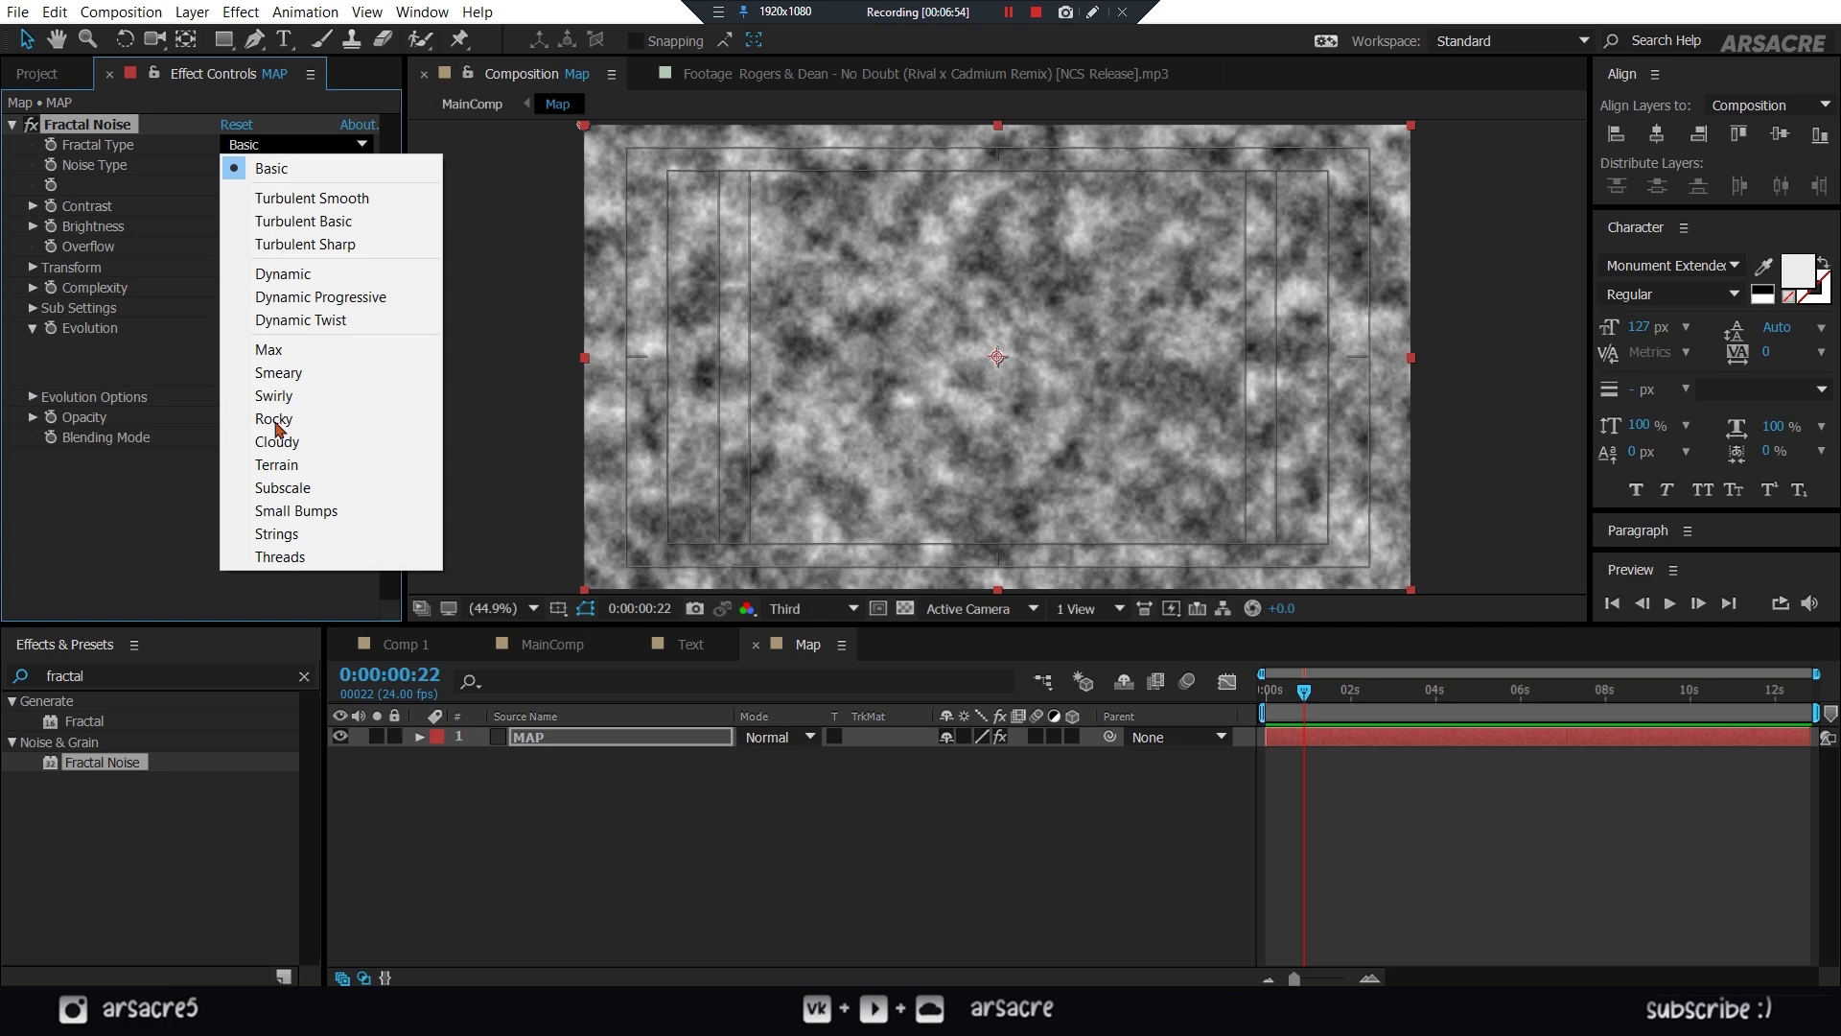
{"action": "left_click", "coordinate": [276, 533]}
{"action": "left_click", "coordinate": [305, 165]}
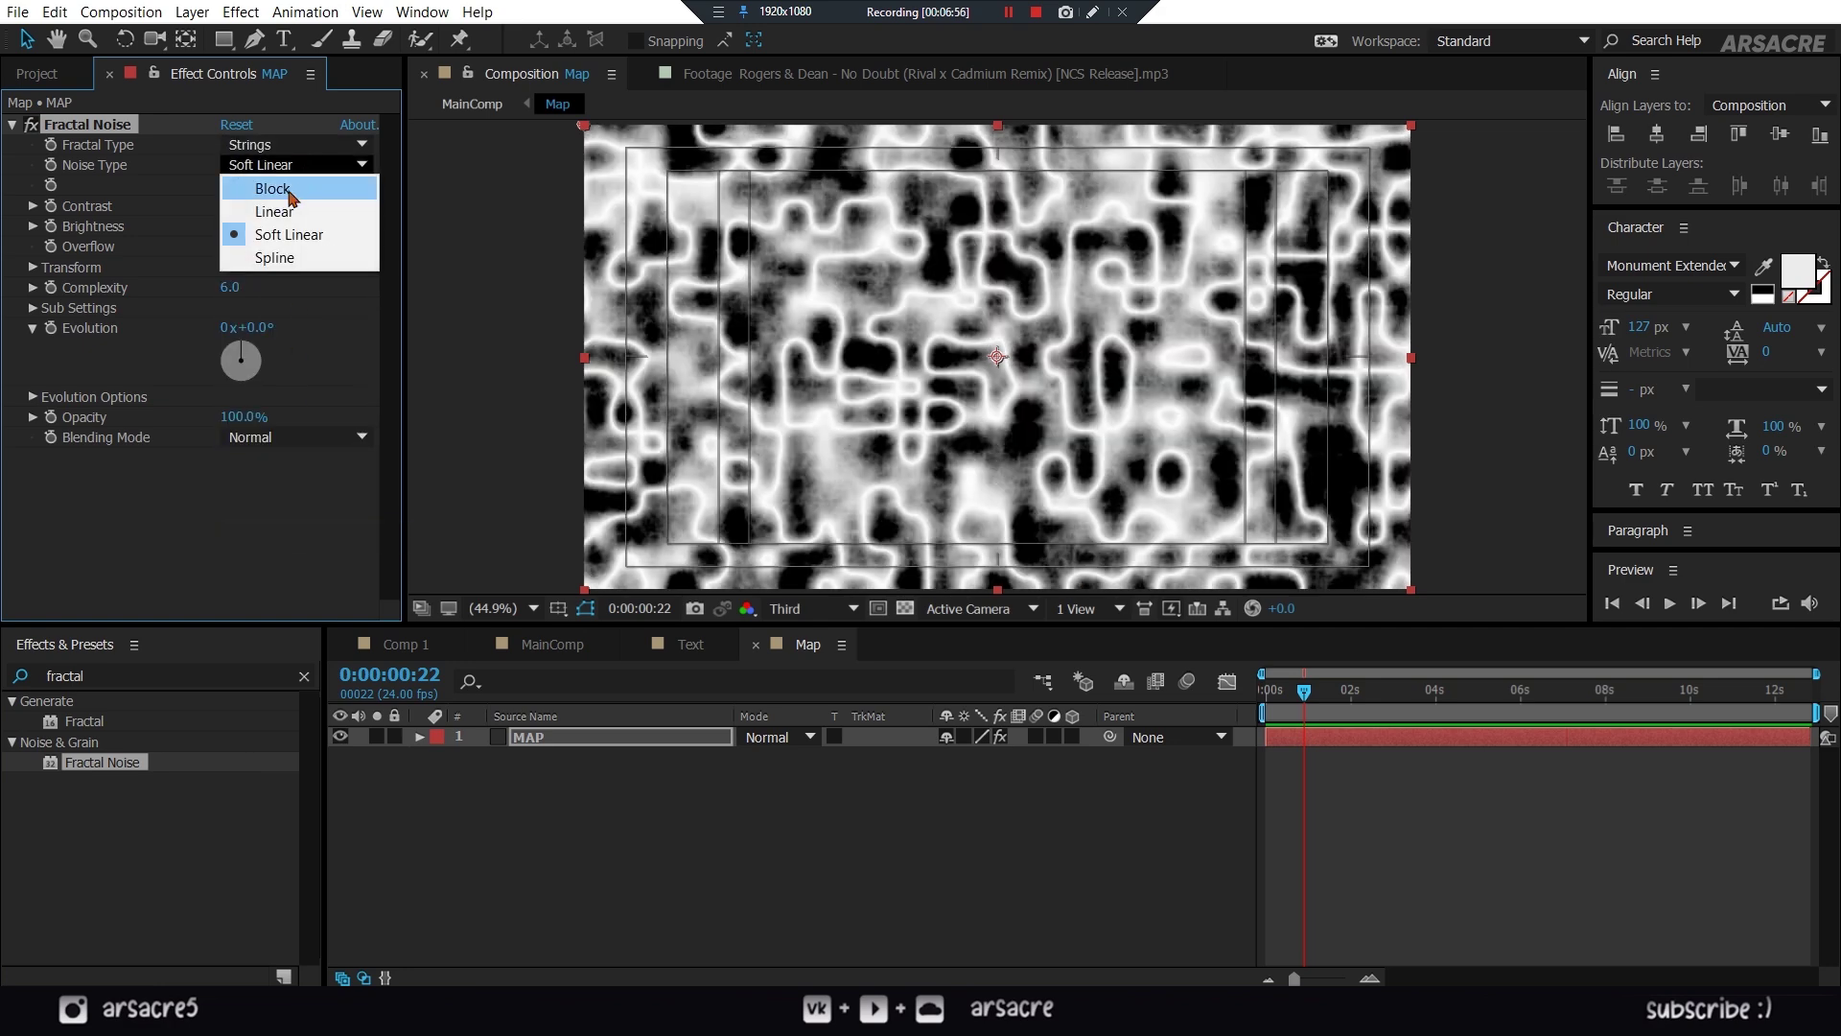
{"action": "left_click", "coordinate": [291, 196]}
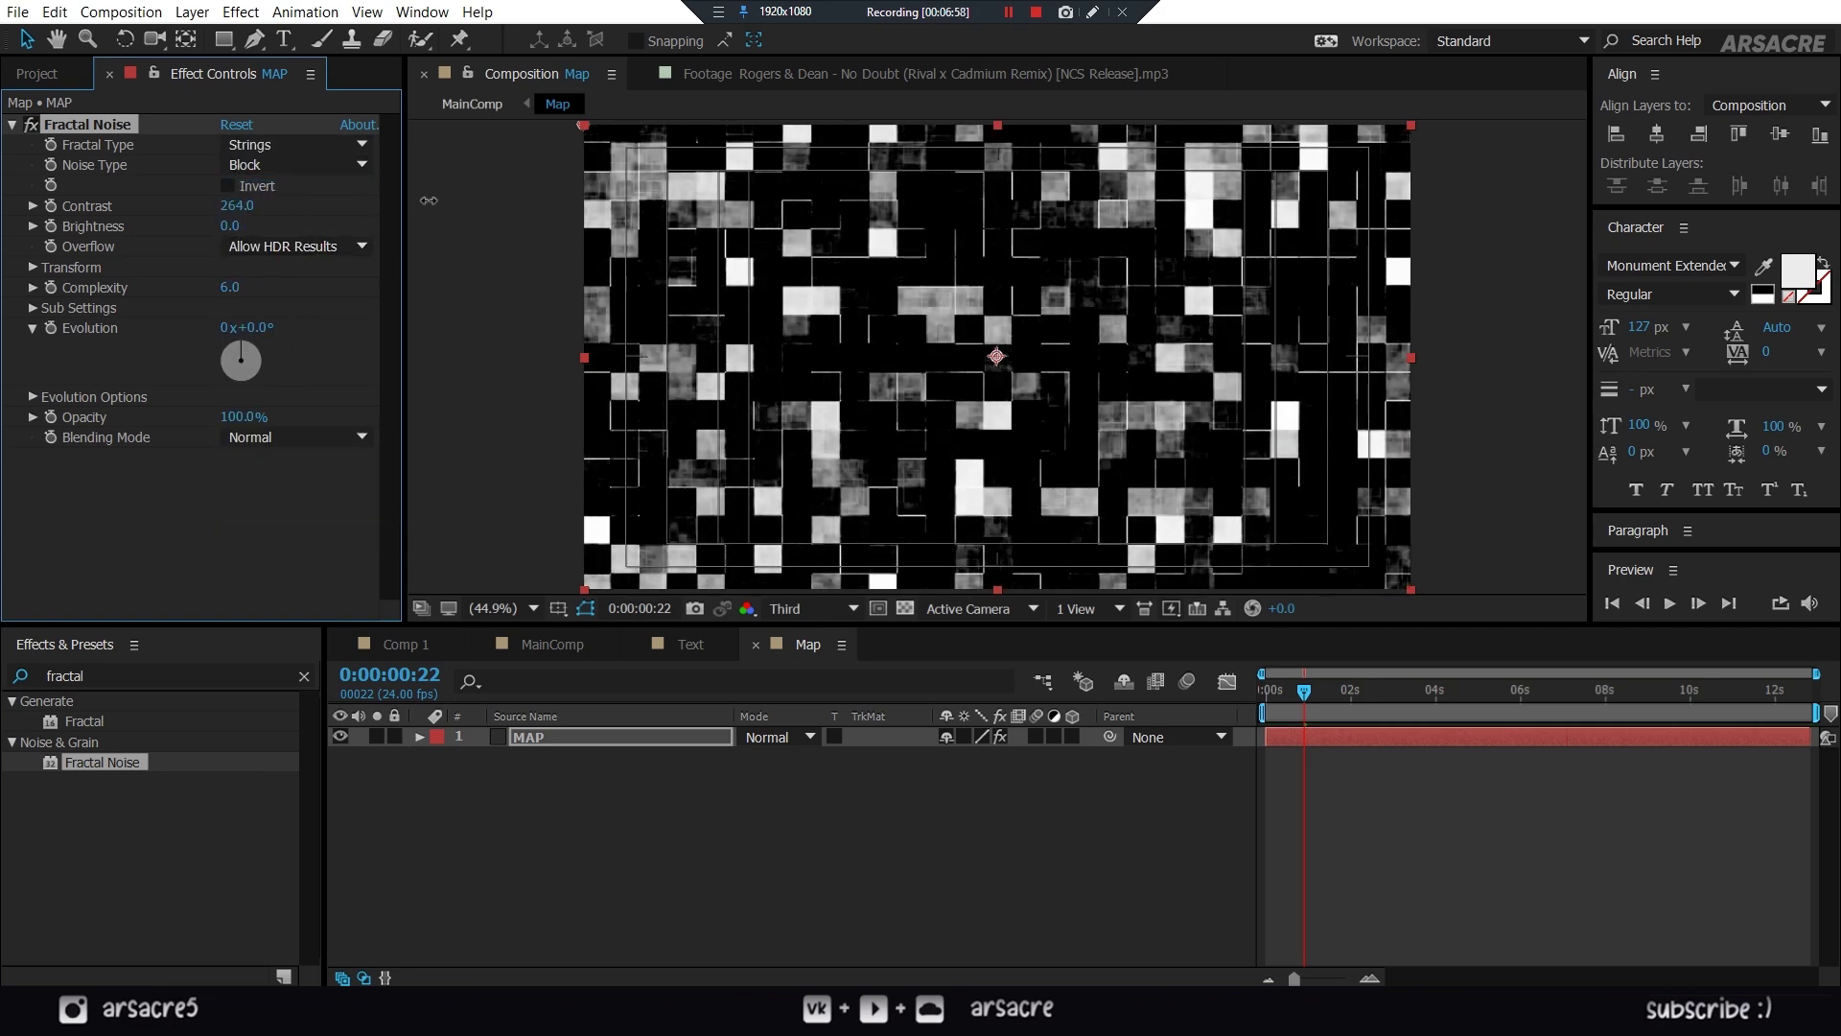
{"action": "left_click_drag", "start_coordinate": [429, 200], "coordinate": [470, 201]}
{"action": "left_click_drag", "start_coordinate": [228, 228], "coordinate": [275, 233]}
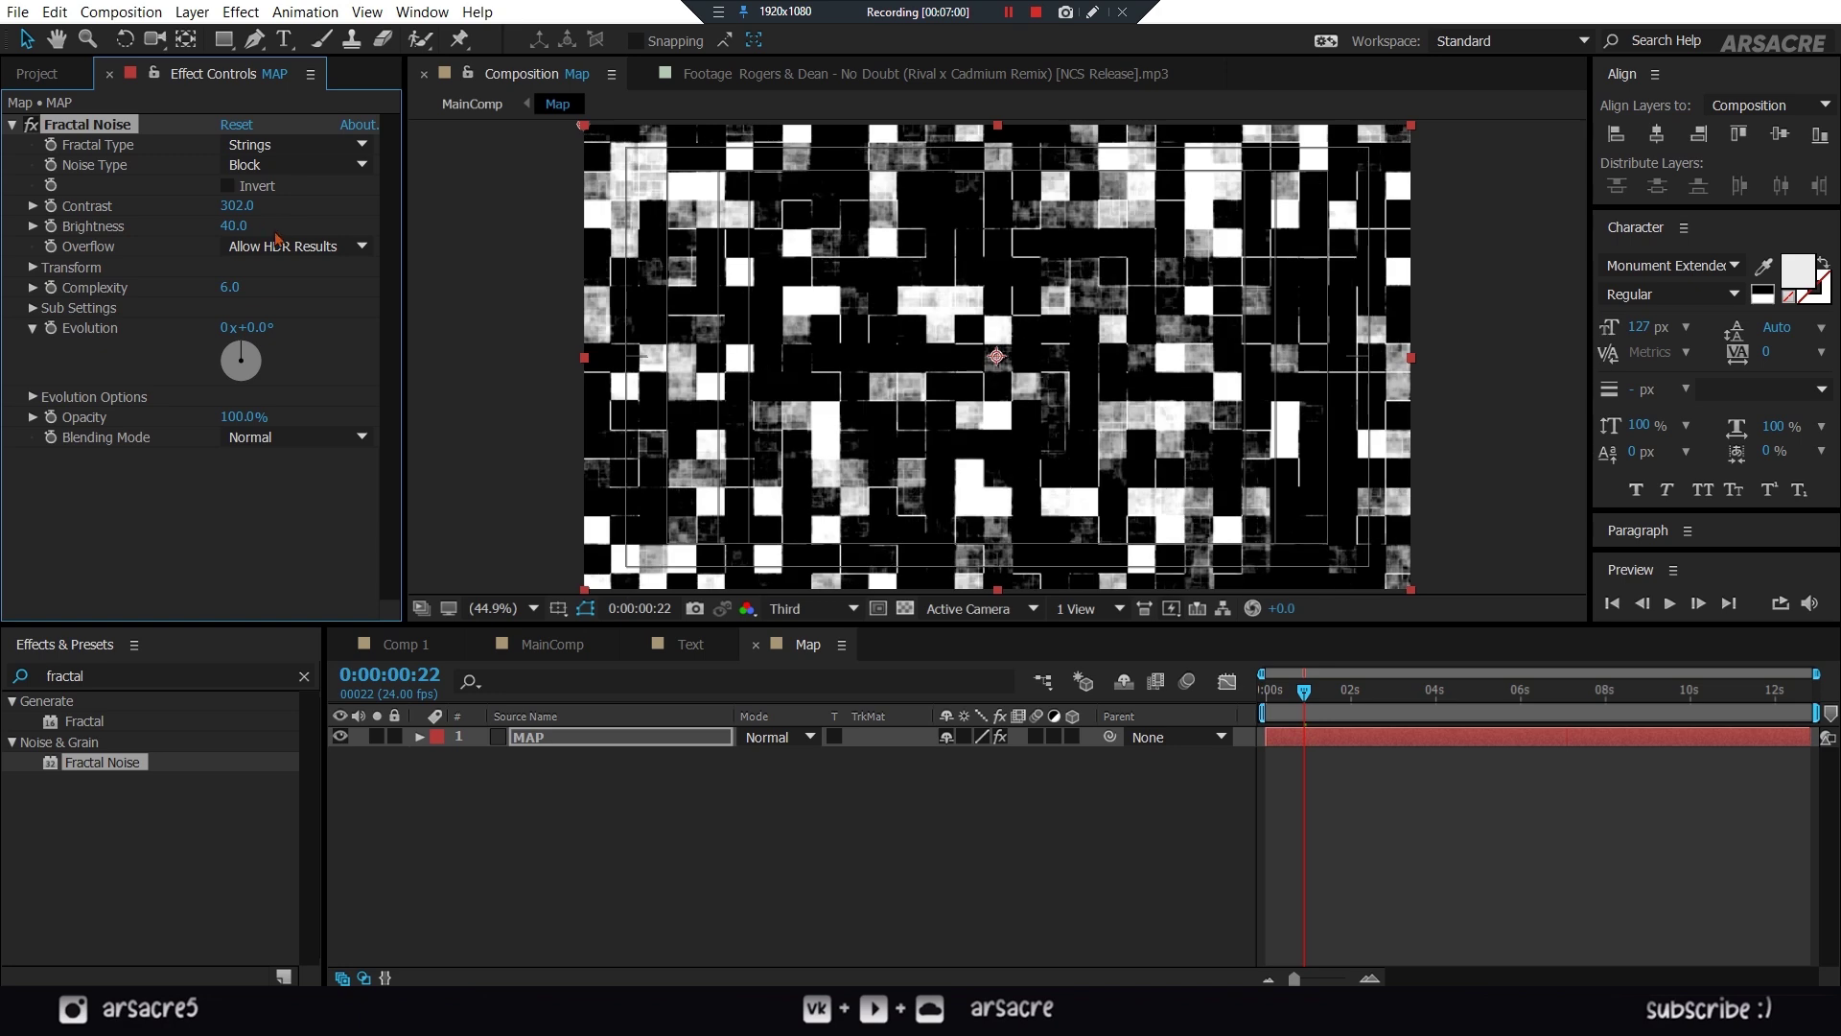
- In the noise's transform settings, set Scale to 201, enable Perspective Offset and set Offset Turbulence to 960, 1352
{"action": "left_click", "coordinate": [27, 271]}
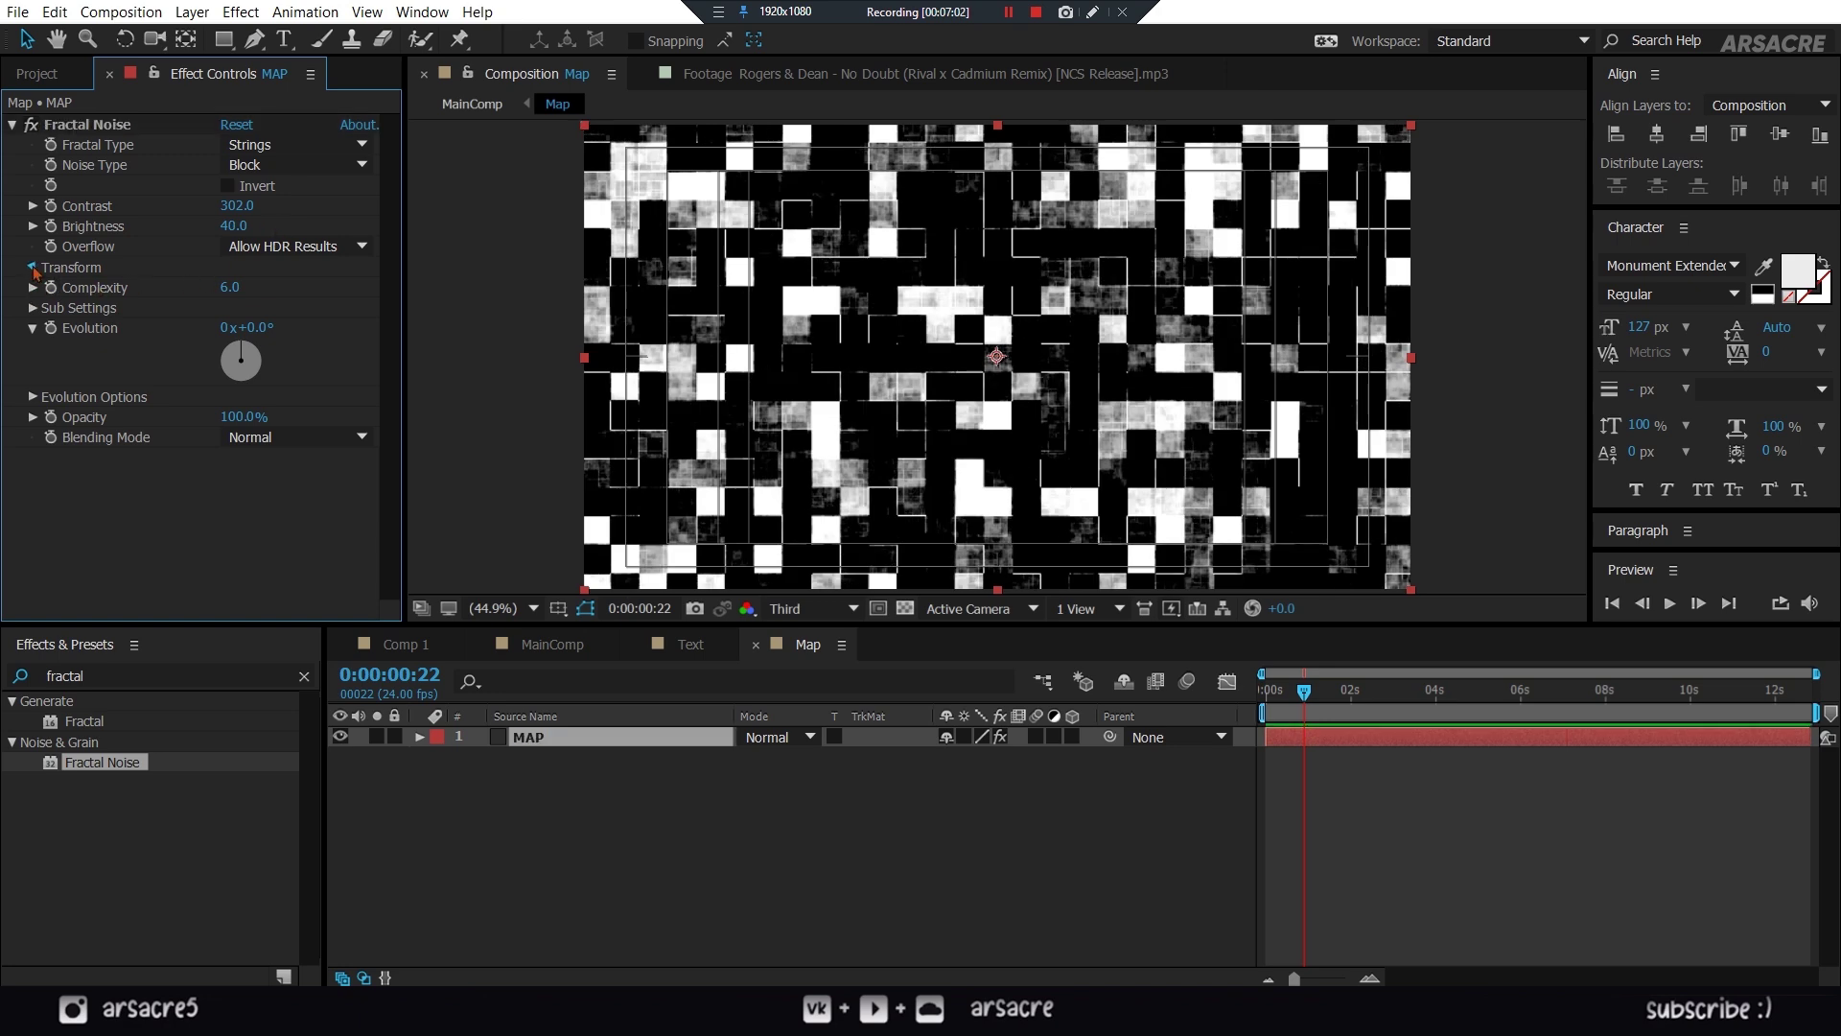
{"action": "left_click", "coordinate": [32, 267]}
{"action": "left_click_drag", "start_coordinate": [233, 328], "coordinate": [365, 320]}
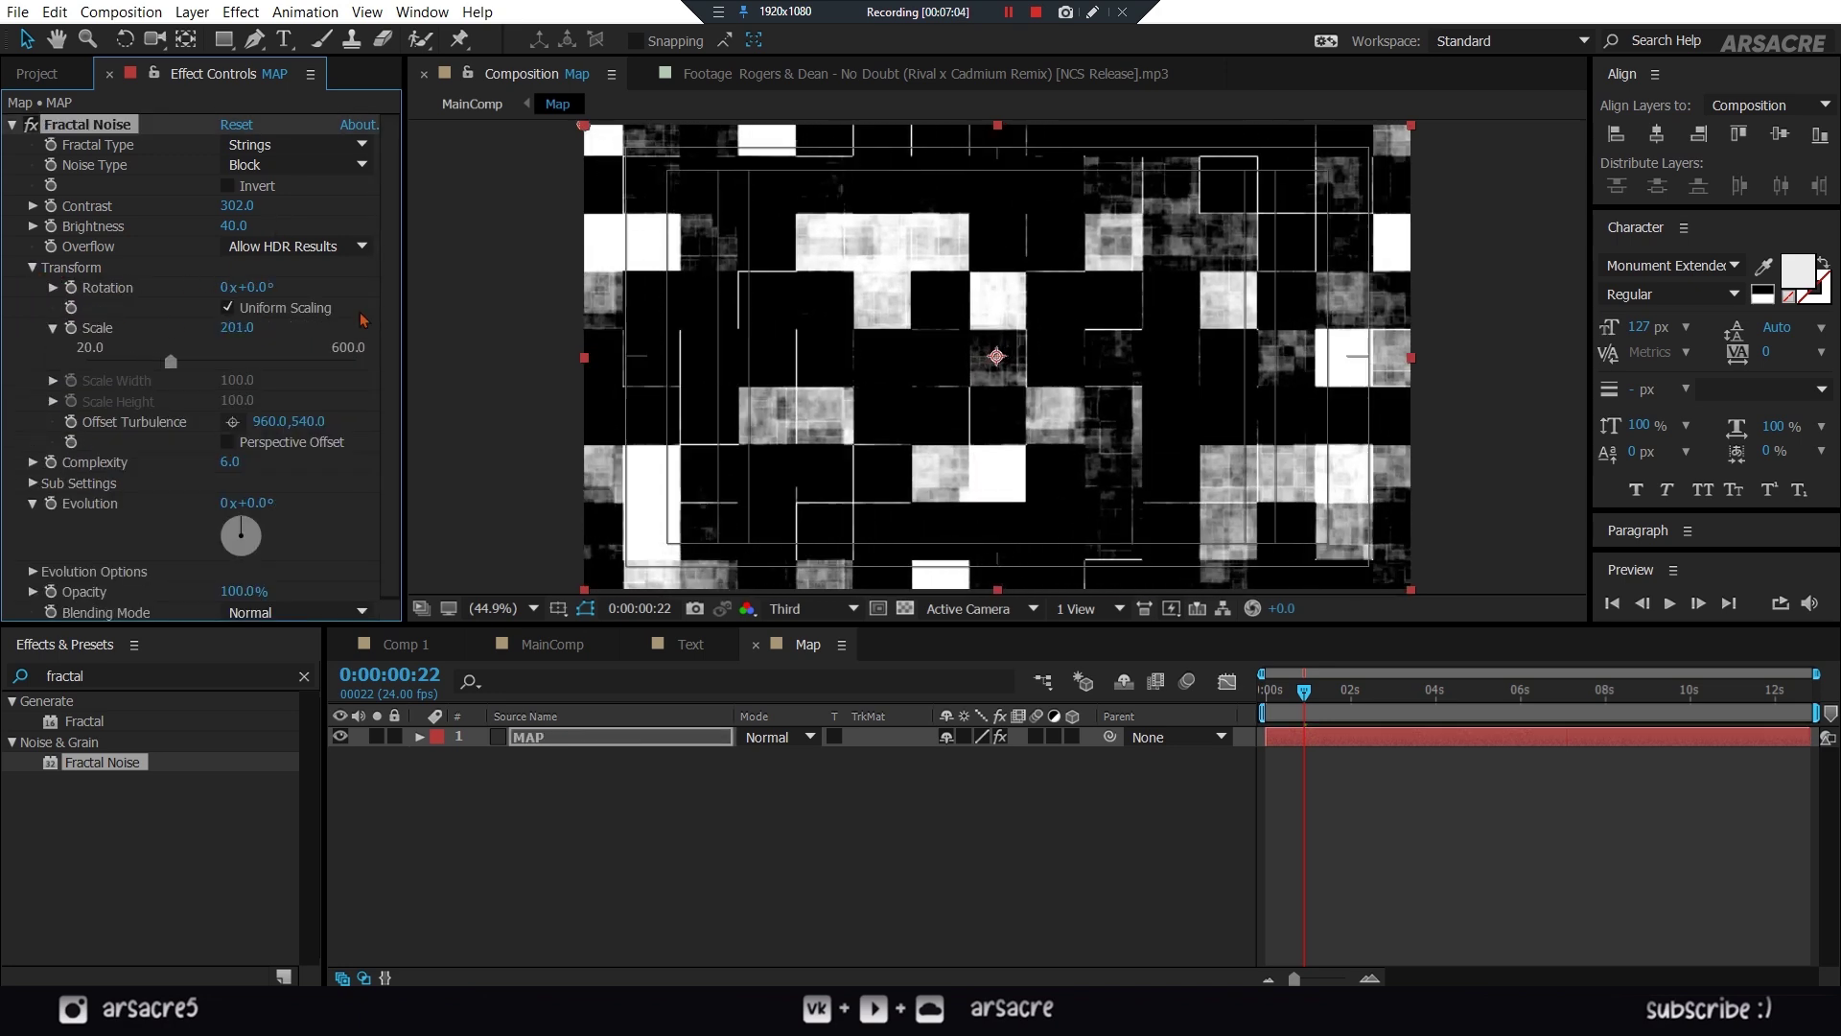
{"action": "left_click", "coordinate": [227, 441]}
{"action": "left_click_drag", "start_coordinate": [307, 421], "coordinate": [457, 411]}
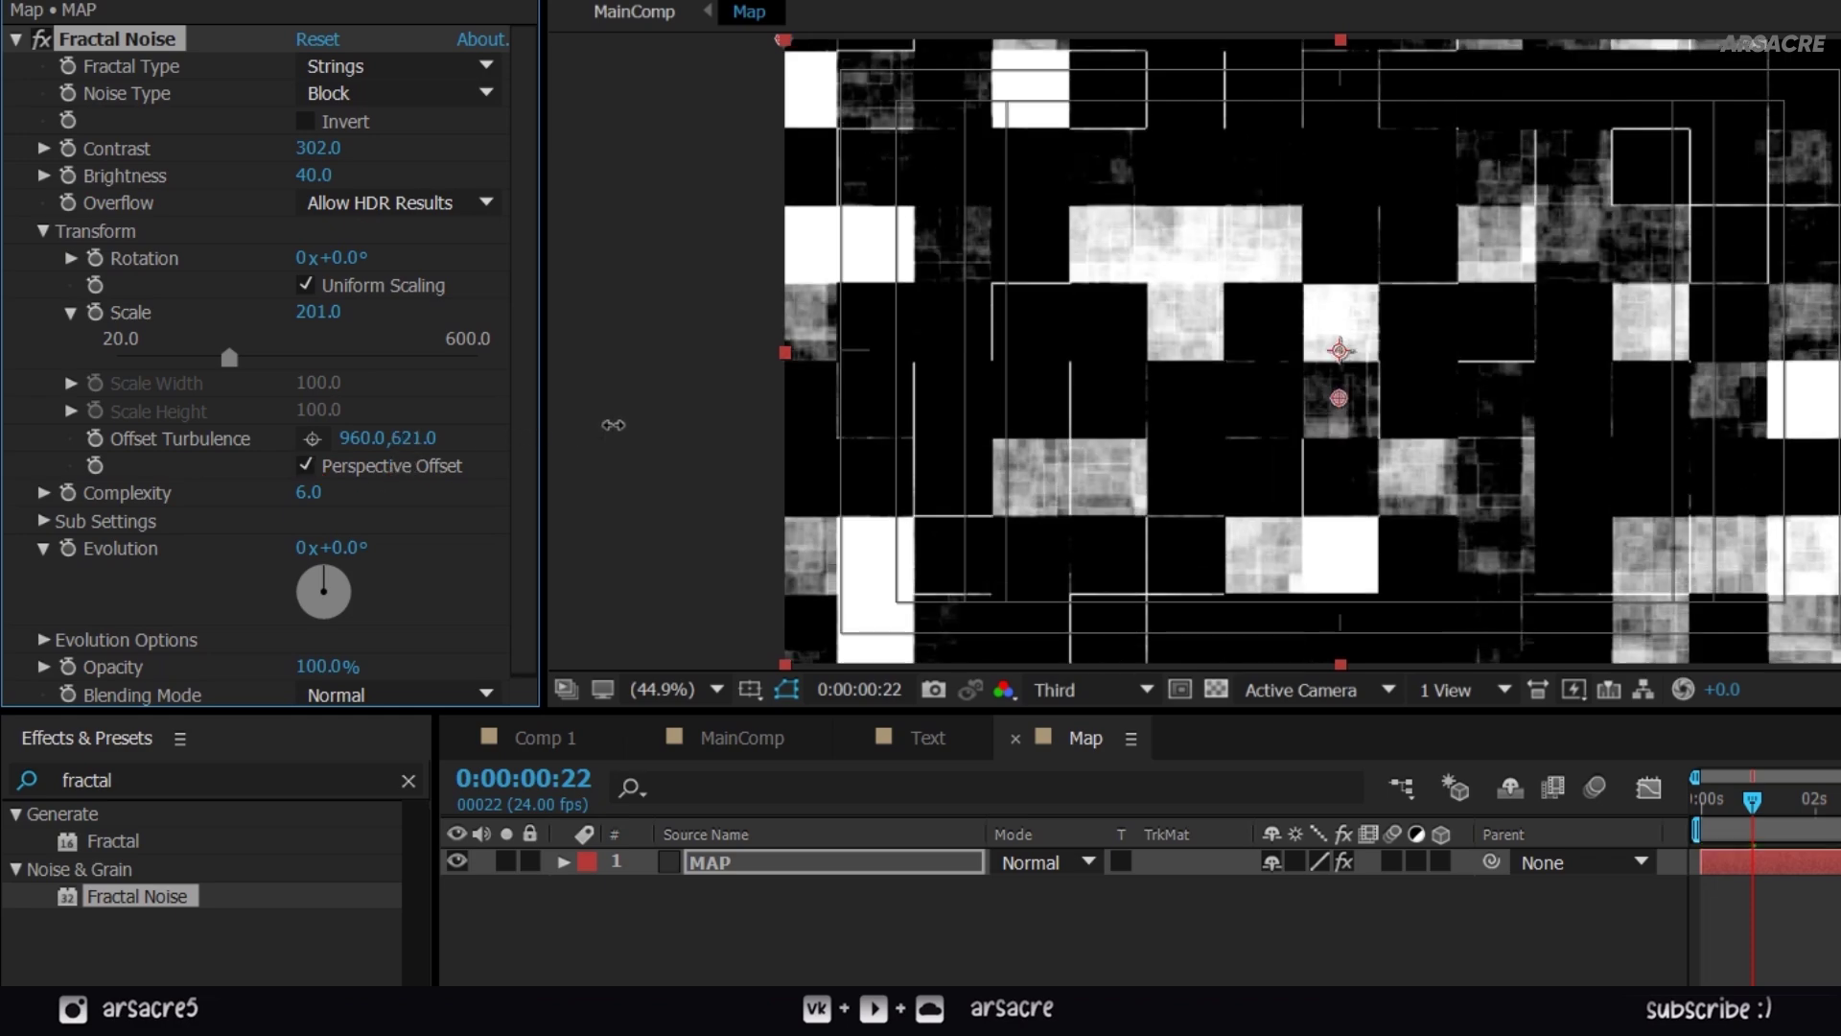
{"action": "left_click_drag", "start_coordinate": [613, 425], "coordinate": [1541, 444]}
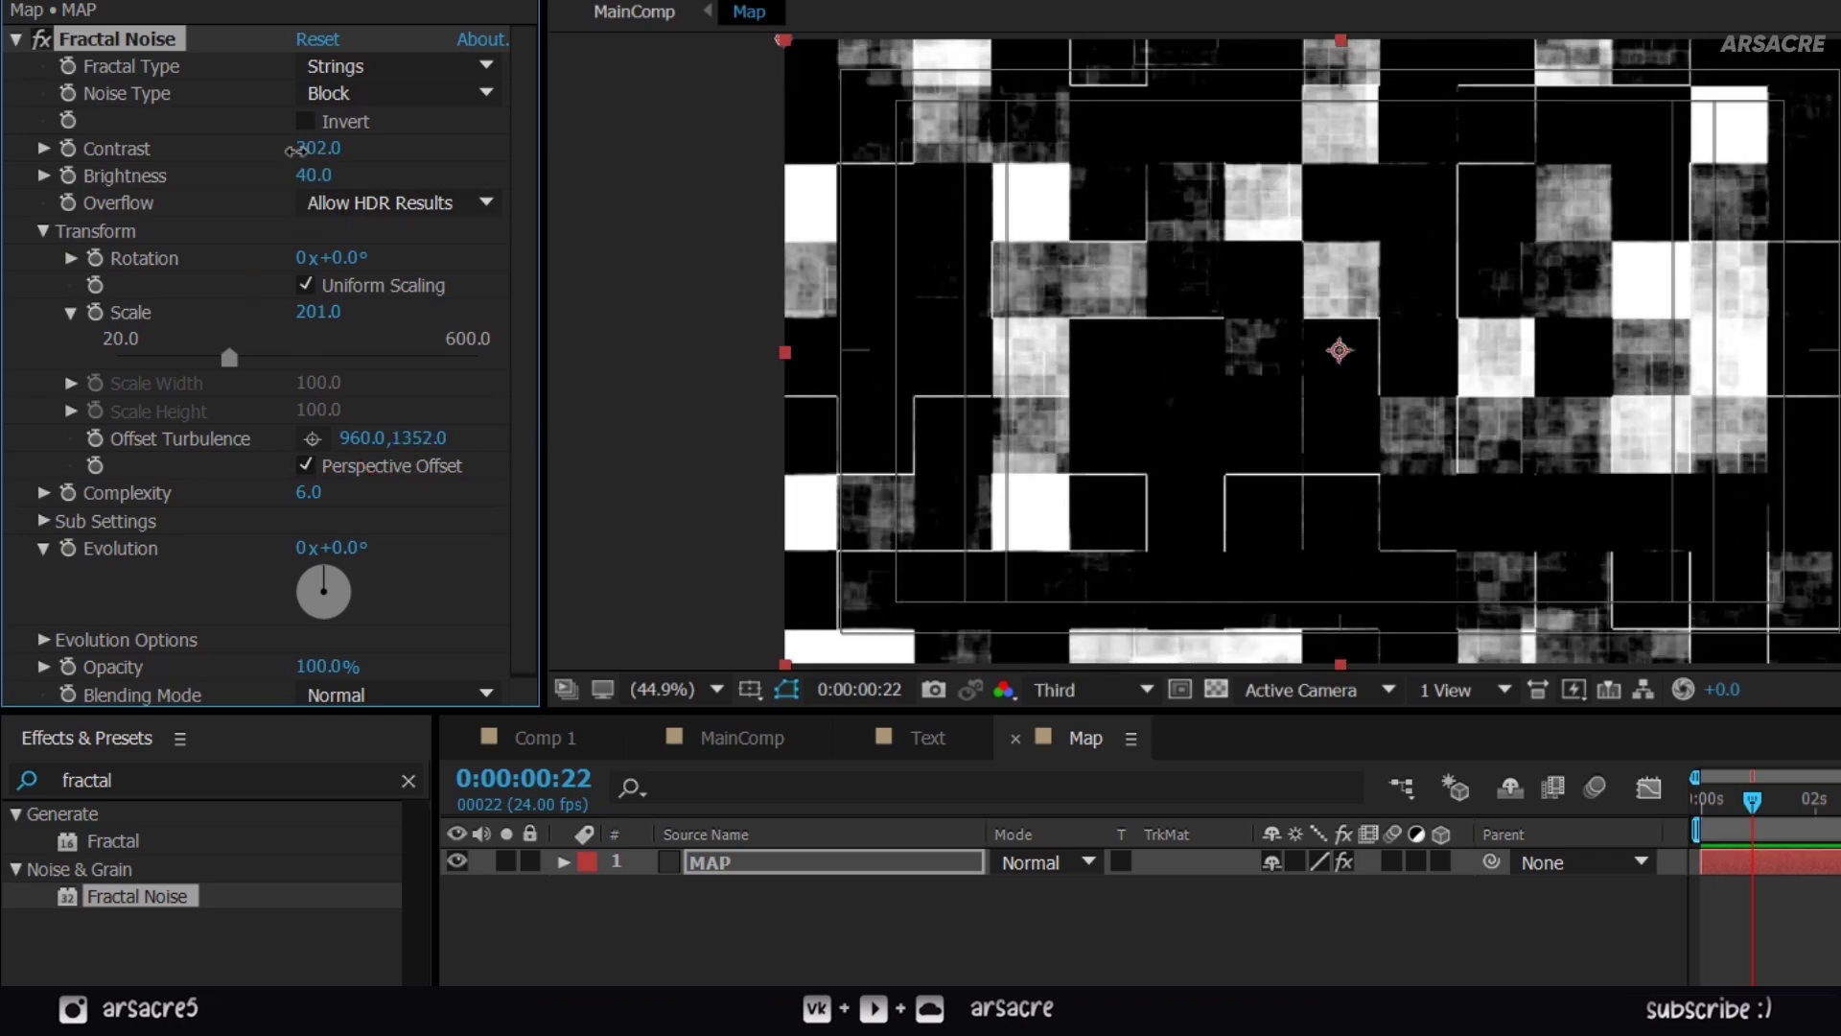
- Adjust the Fractal Noise to contrast 537, complexity 3.9 and scale 172
{"action": "left_click_drag", "start_coordinate": [291, 150], "coordinate": [697, 166]}
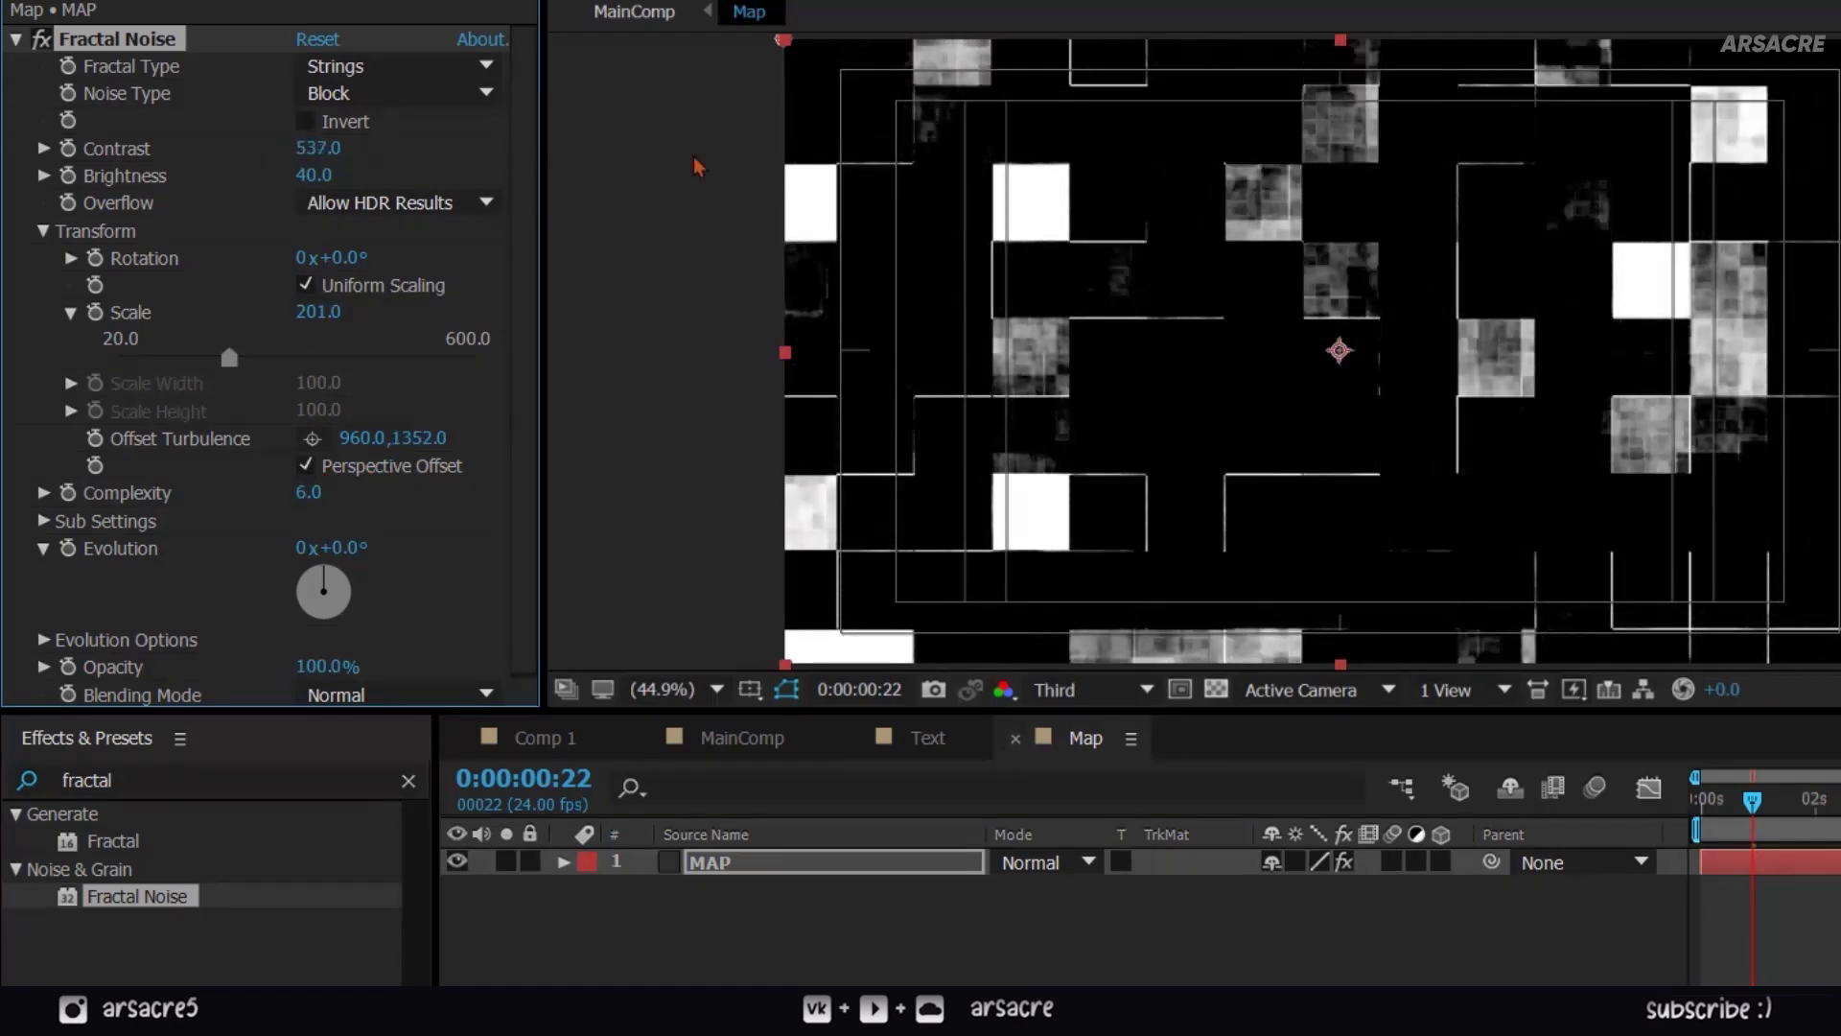
{"action": "left_click", "coordinate": [305, 122]}
{"action": "left_click_drag", "start_coordinate": [233, 495], "coordinate": [115, 479]}
{"action": "left_click_drag", "start_coordinate": [314, 312], "coordinate": [231, 337]}
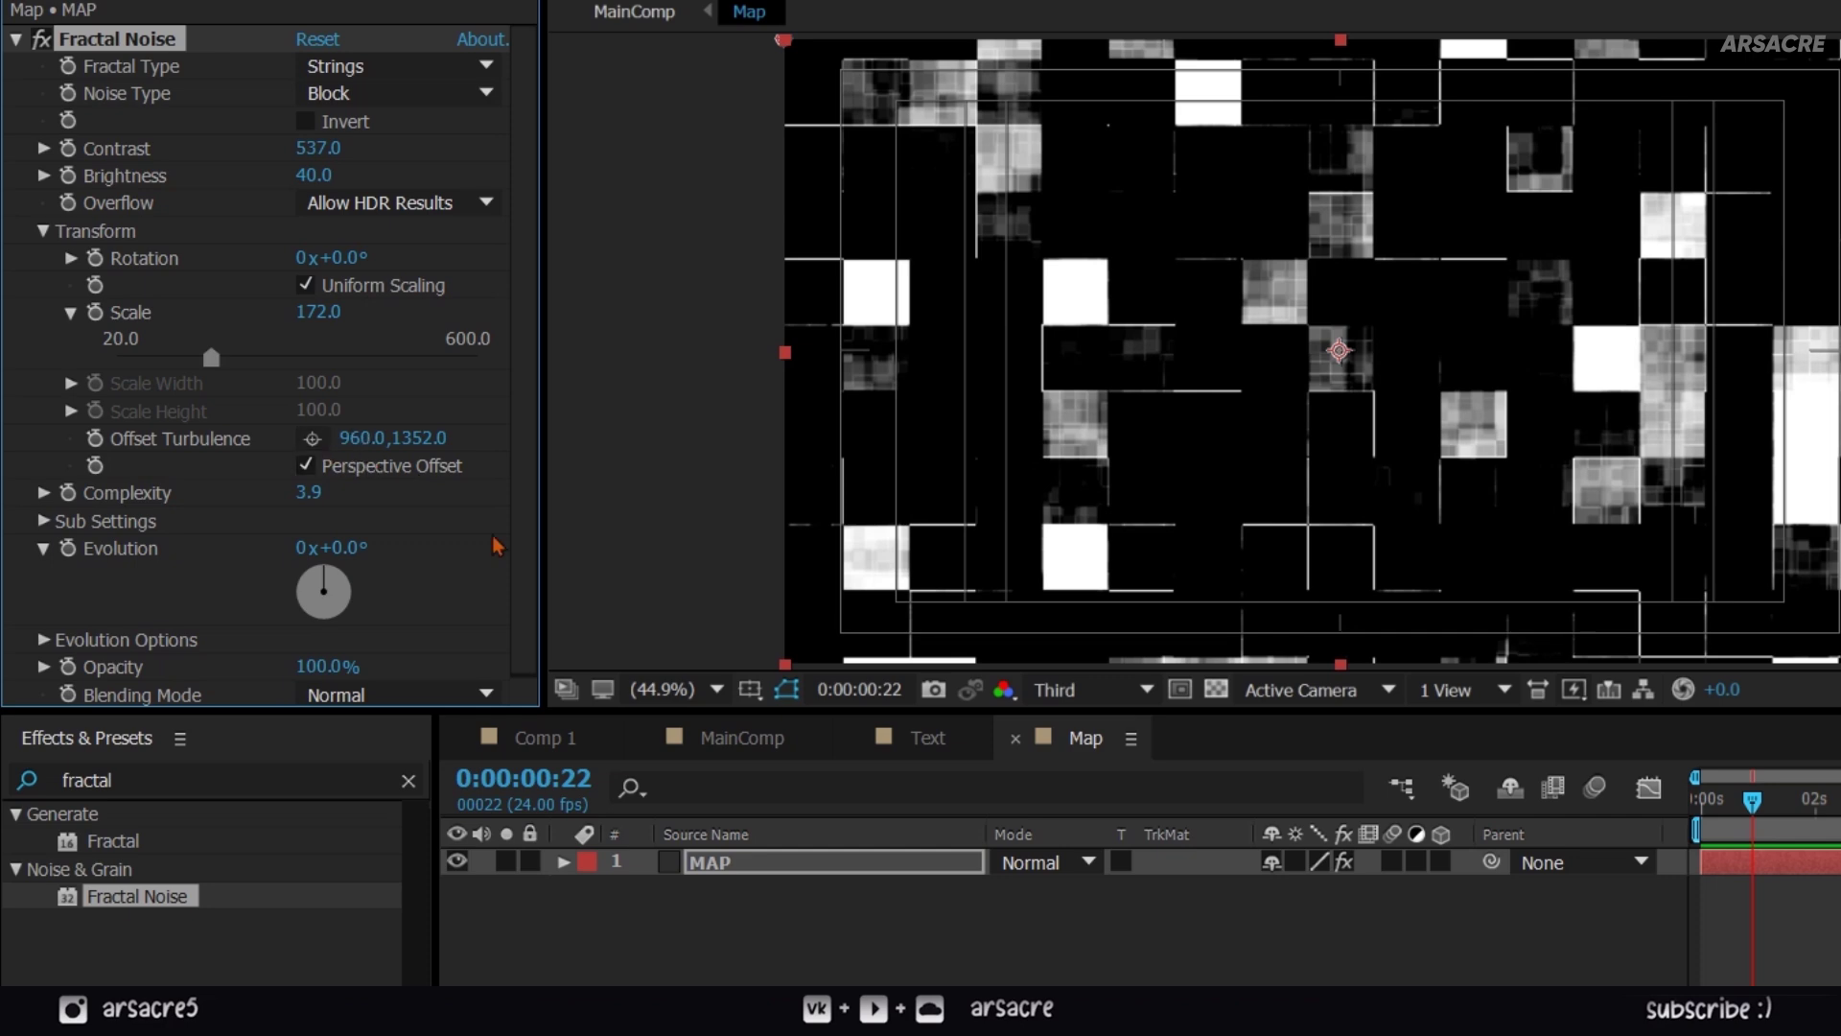
- Keyframe Offset Turbulence from 960, 1352 at the composition's start to -3300, 4164 at 0:00:12:20 and preview the motion
{"action": "left_click", "coordinate": [1827, 844]}
{"action": "key", "text": "Home"}
{"action": "left_click", "coordinate": [114, 446]}
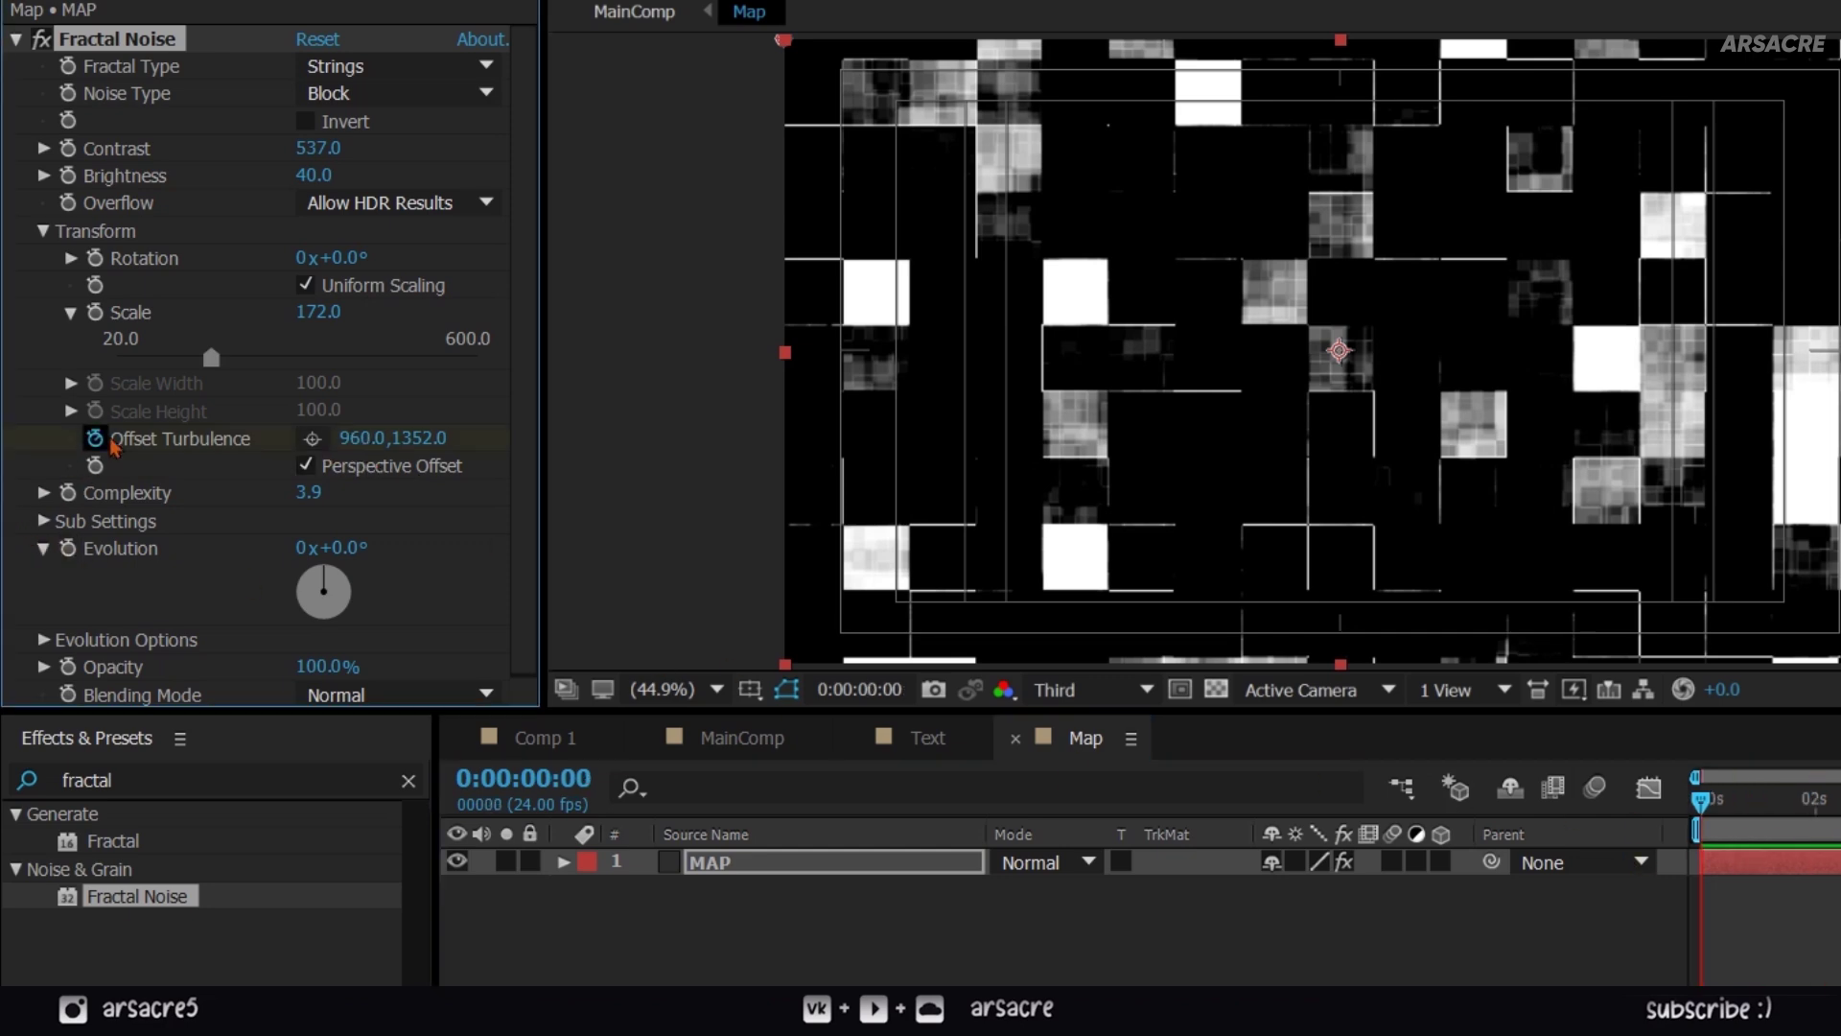
{"action": "key", "text": "u"}
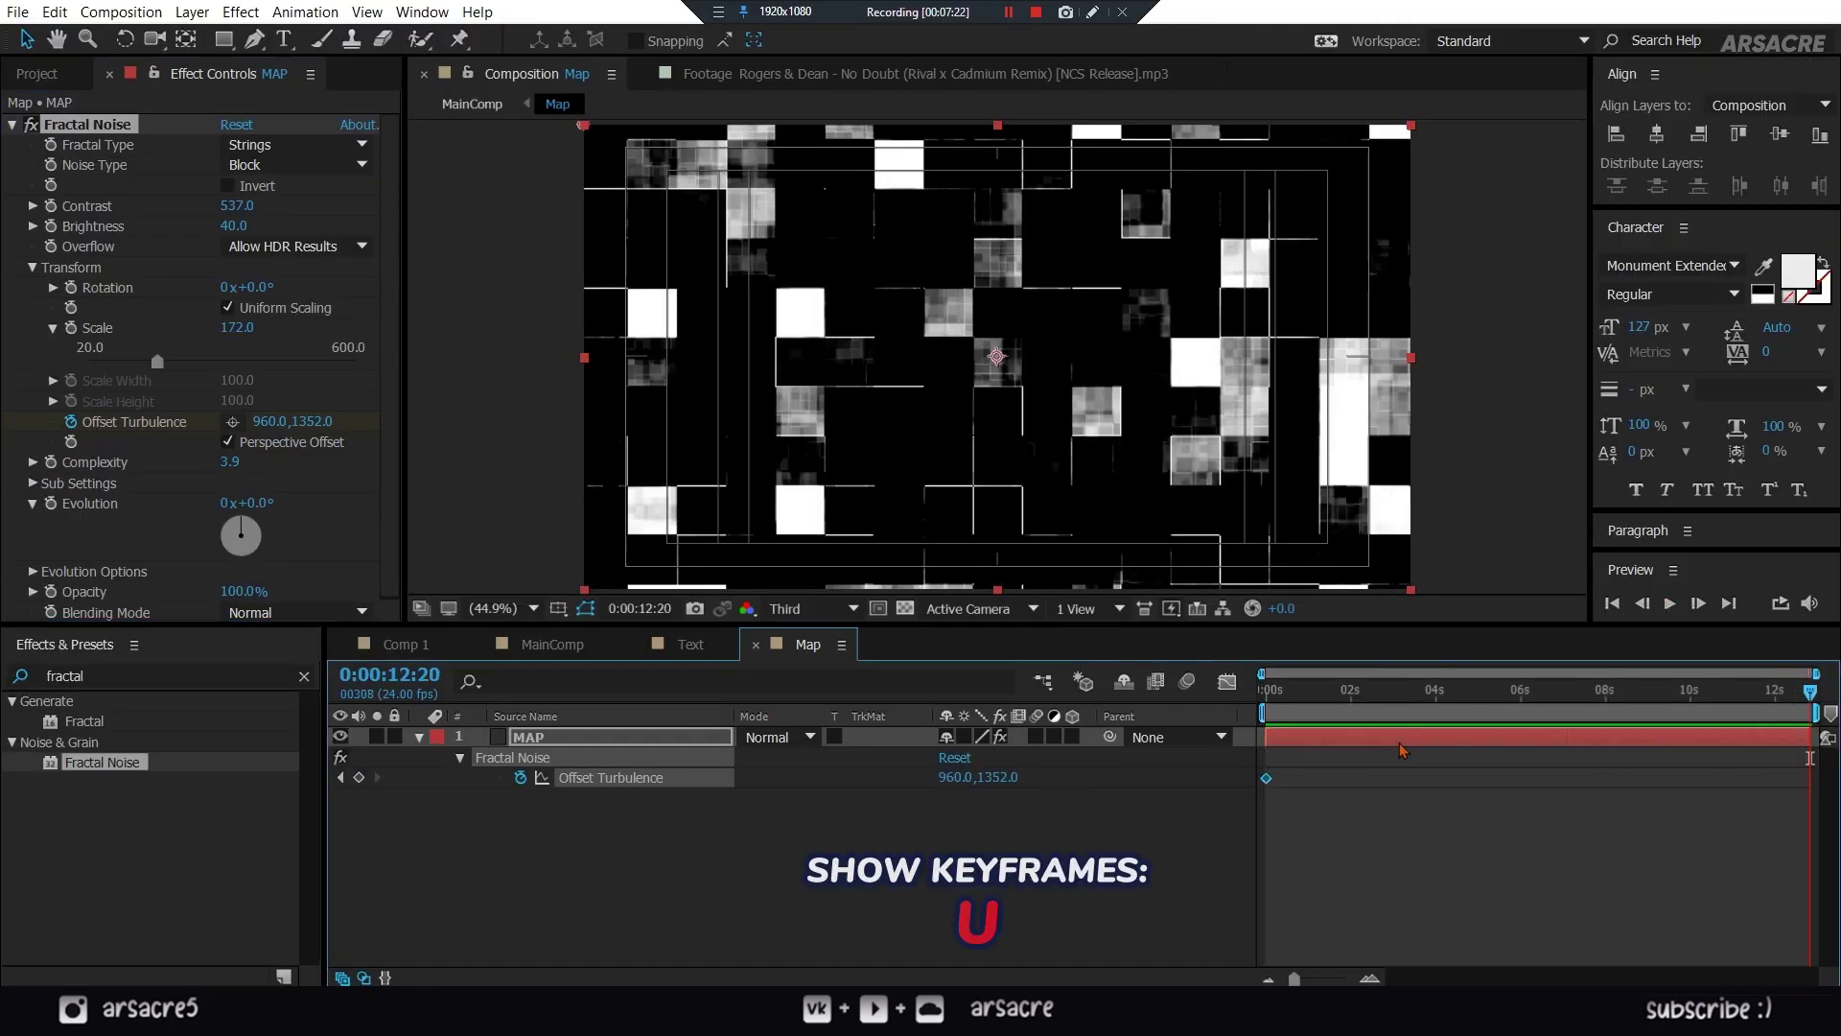
{"action": "left_click_drag", "start_coordinate": [1018, 778], "coordinate": [1270, 779]}
{"action": "key", "text": "space"}
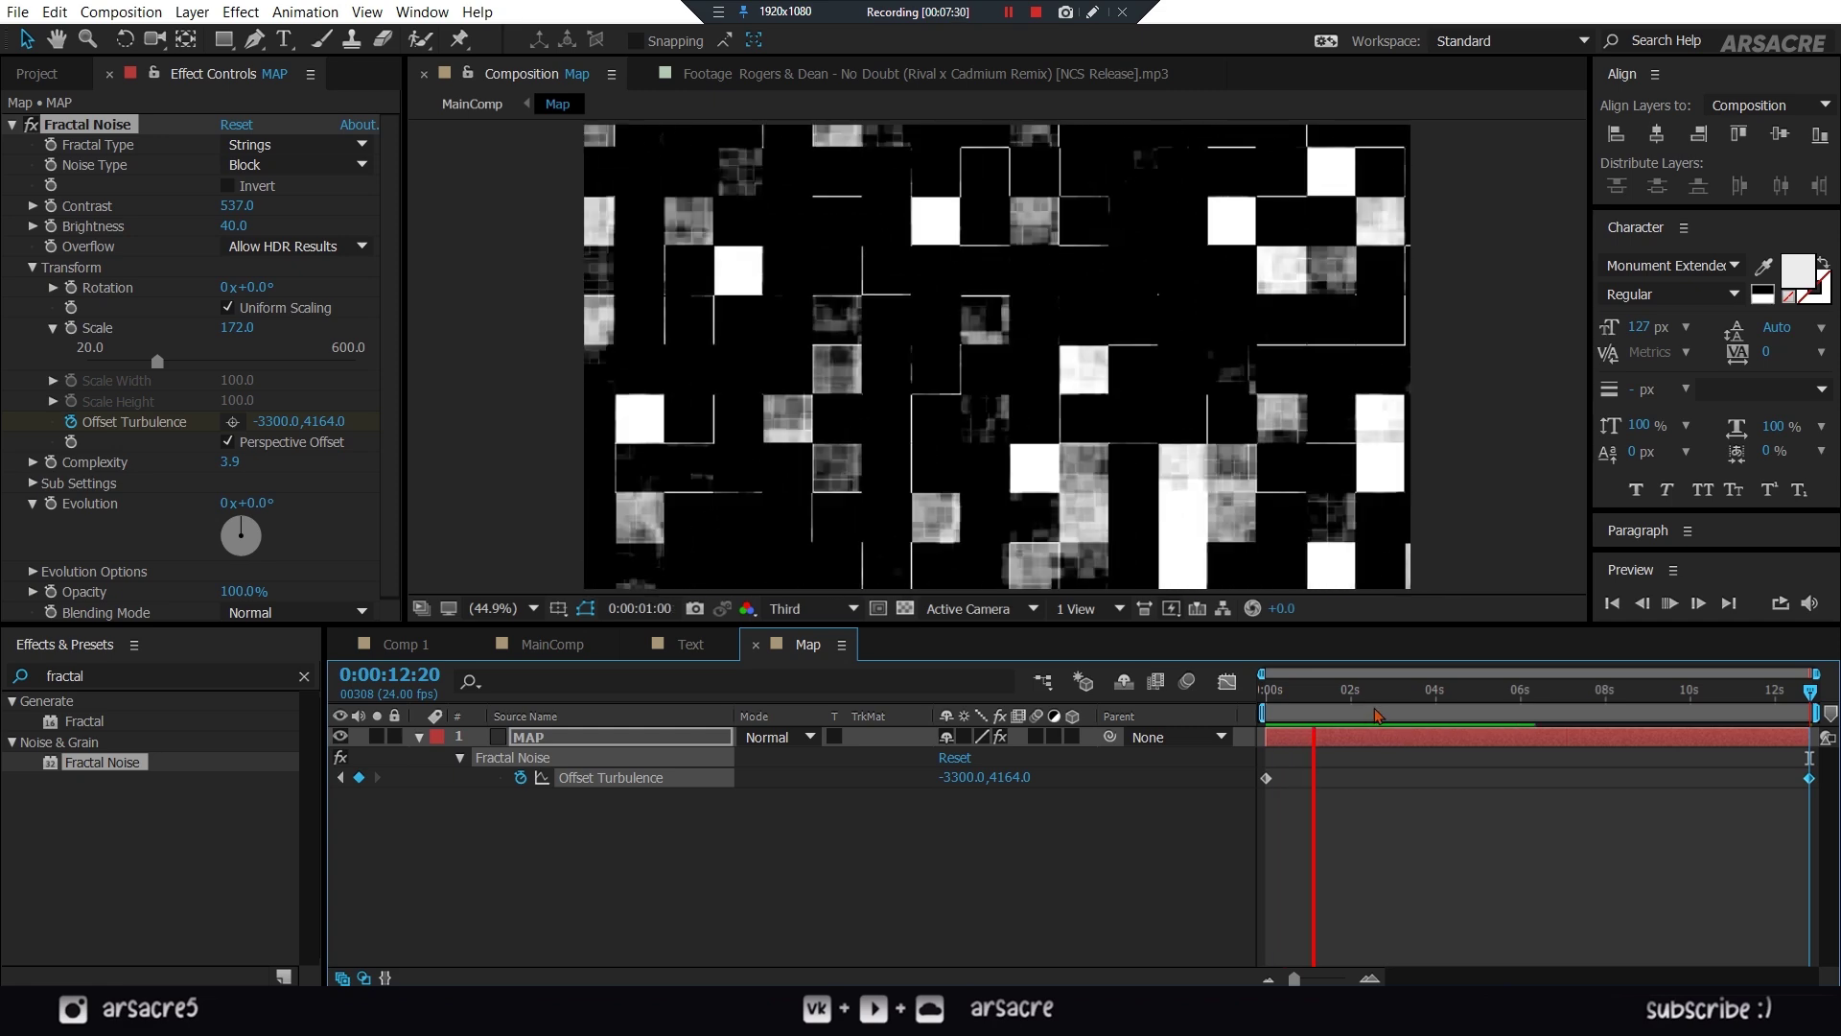
- Try changing the noise's rotation and evolution at 0:00:01:03, undoing each change
{"action": "left_click", "coordinate": [1301, 698]}
{"action": "left_click", "coordinate": [1313, 700]}
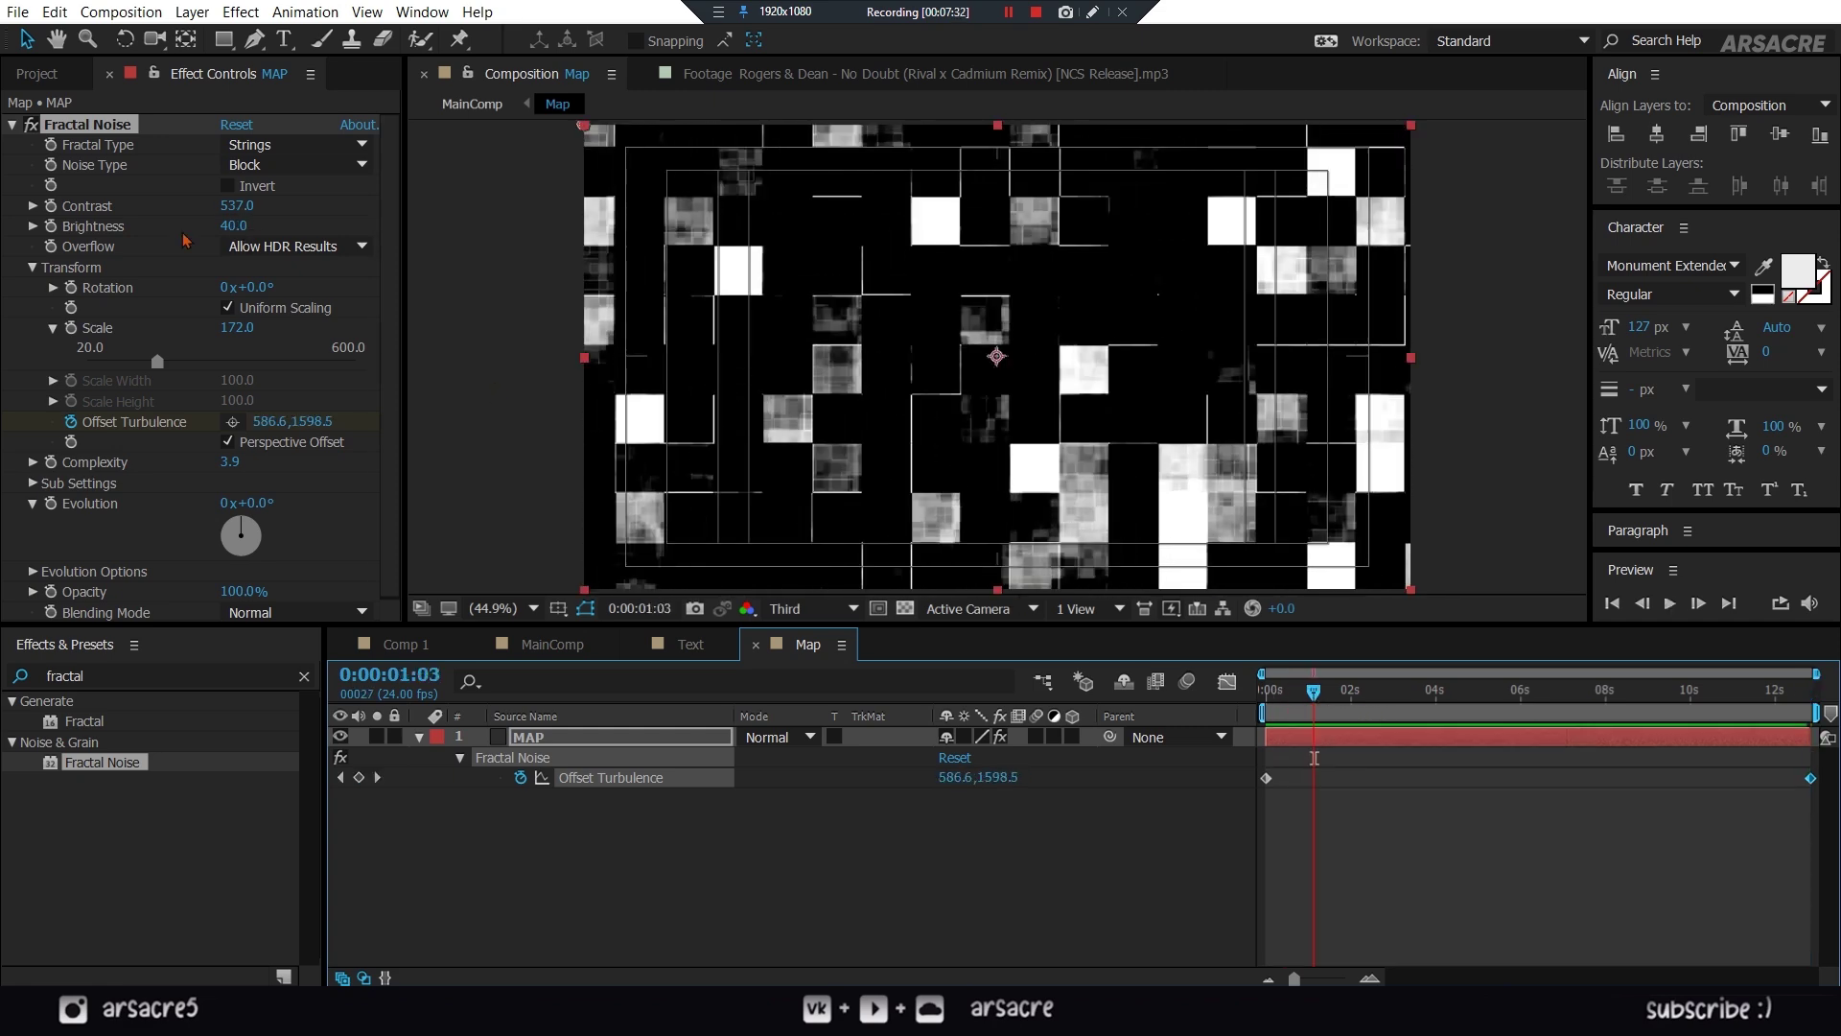
{"action": "left_click_drag", "start_coordinate": [255, 287], "coordinate": [295, 285]}
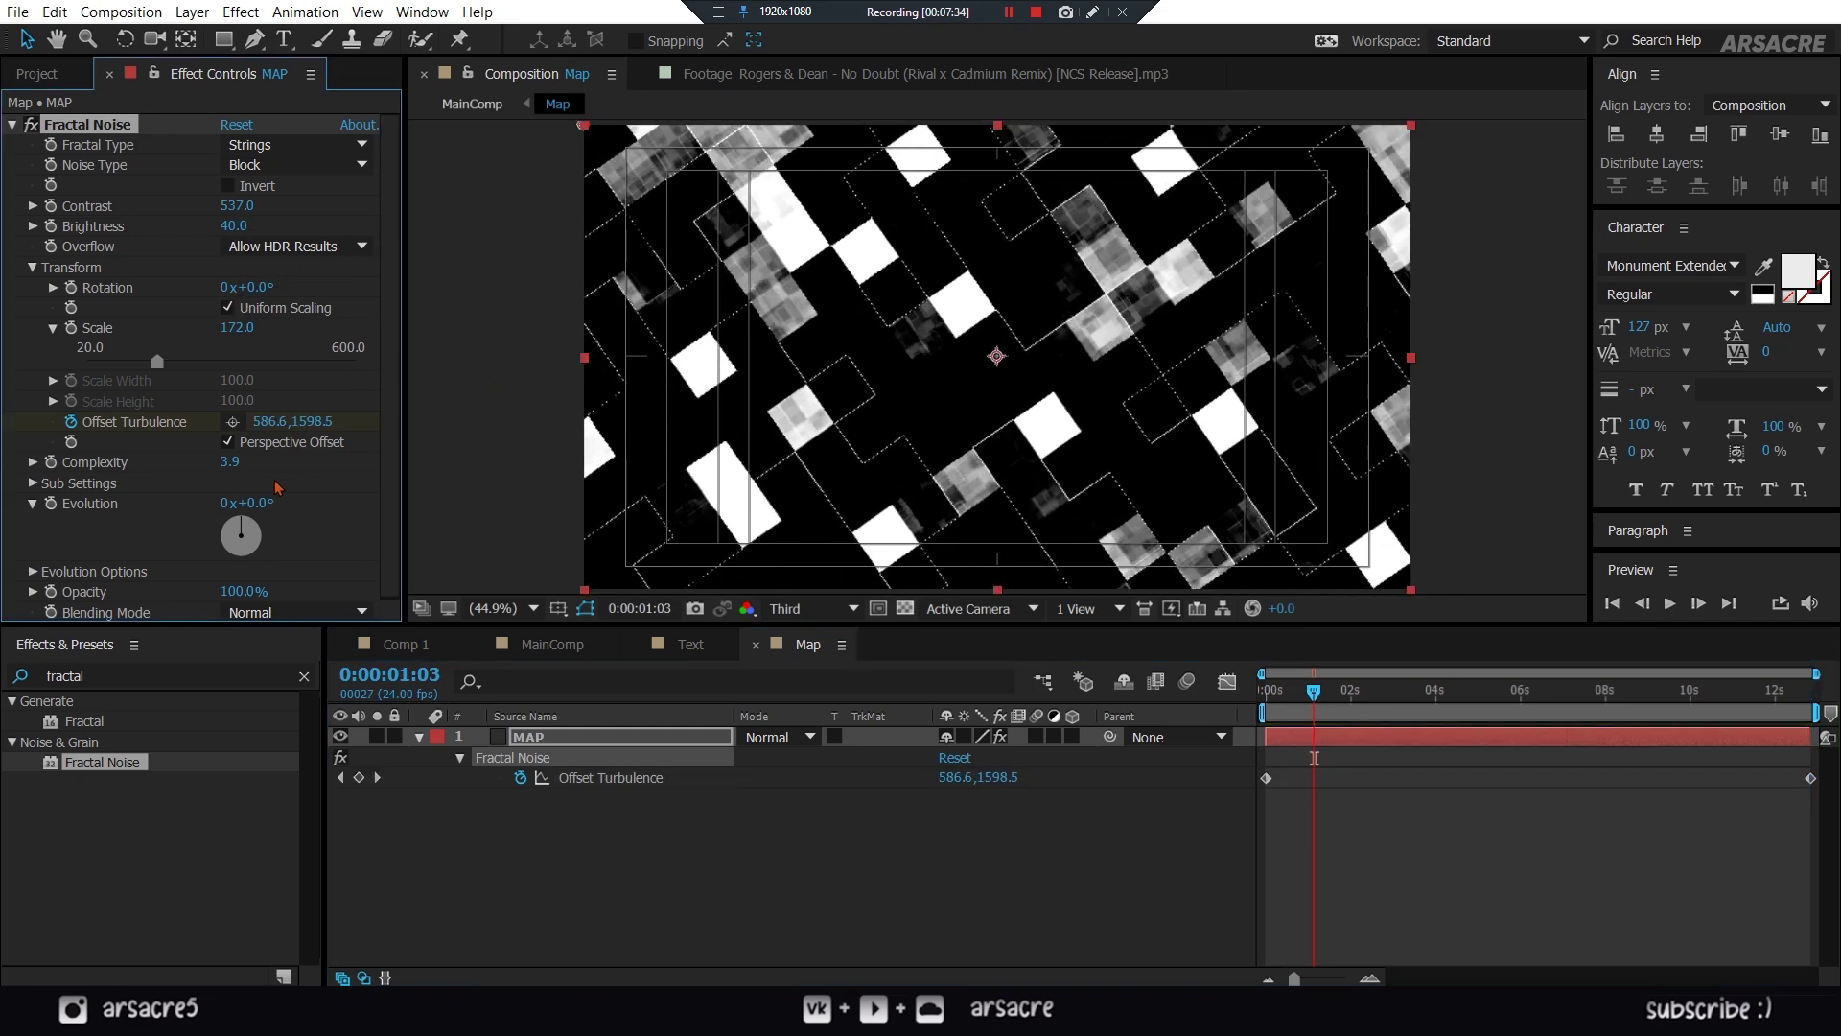
{"action": "key", "text": "ctrl+z"}
{"action": "left_click_drag", "start_coordinate": [256, 503], "coordinate": [326, 503]}
{"action": "key", "text": "ctrl+z"}
- Animate the noise's Evolution with a first keyframe at 0 at the start and a second one at the layer's end
{"action": "left_click", "coordinate": [51, 504]}
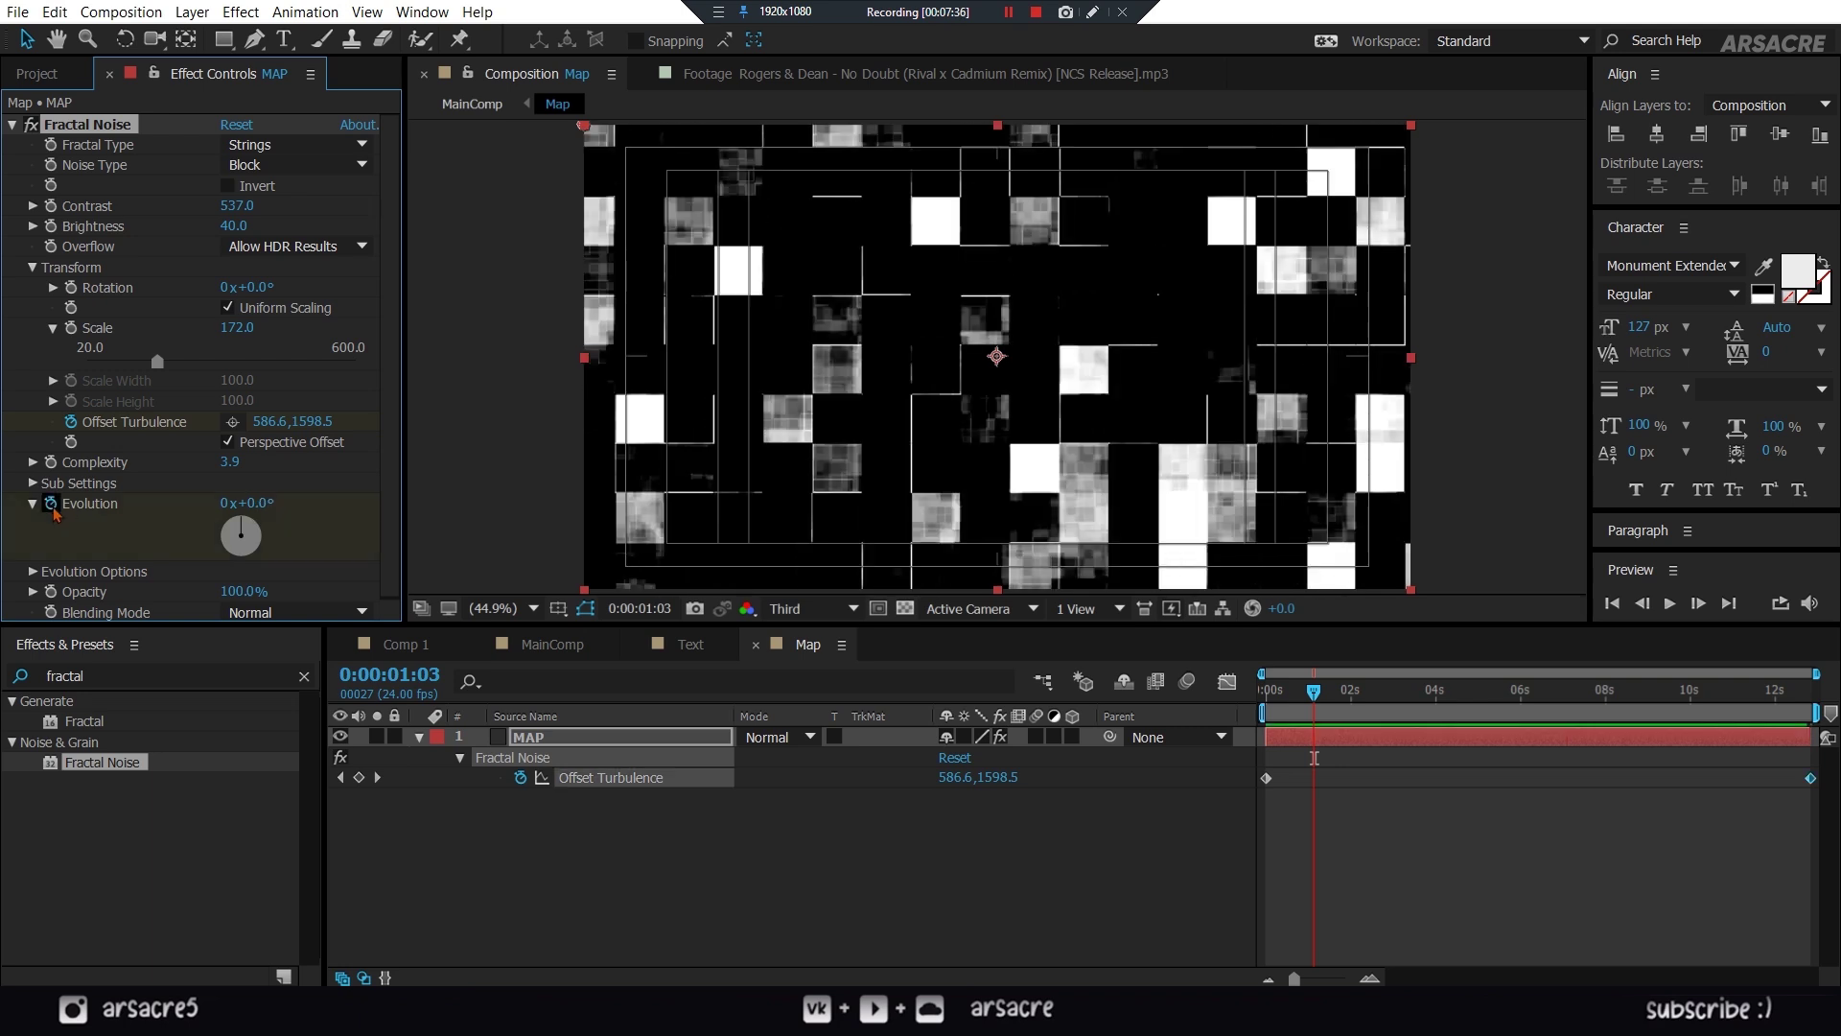
{"action": "key", "text": "u"}
{"action": "key", "text": "u"}
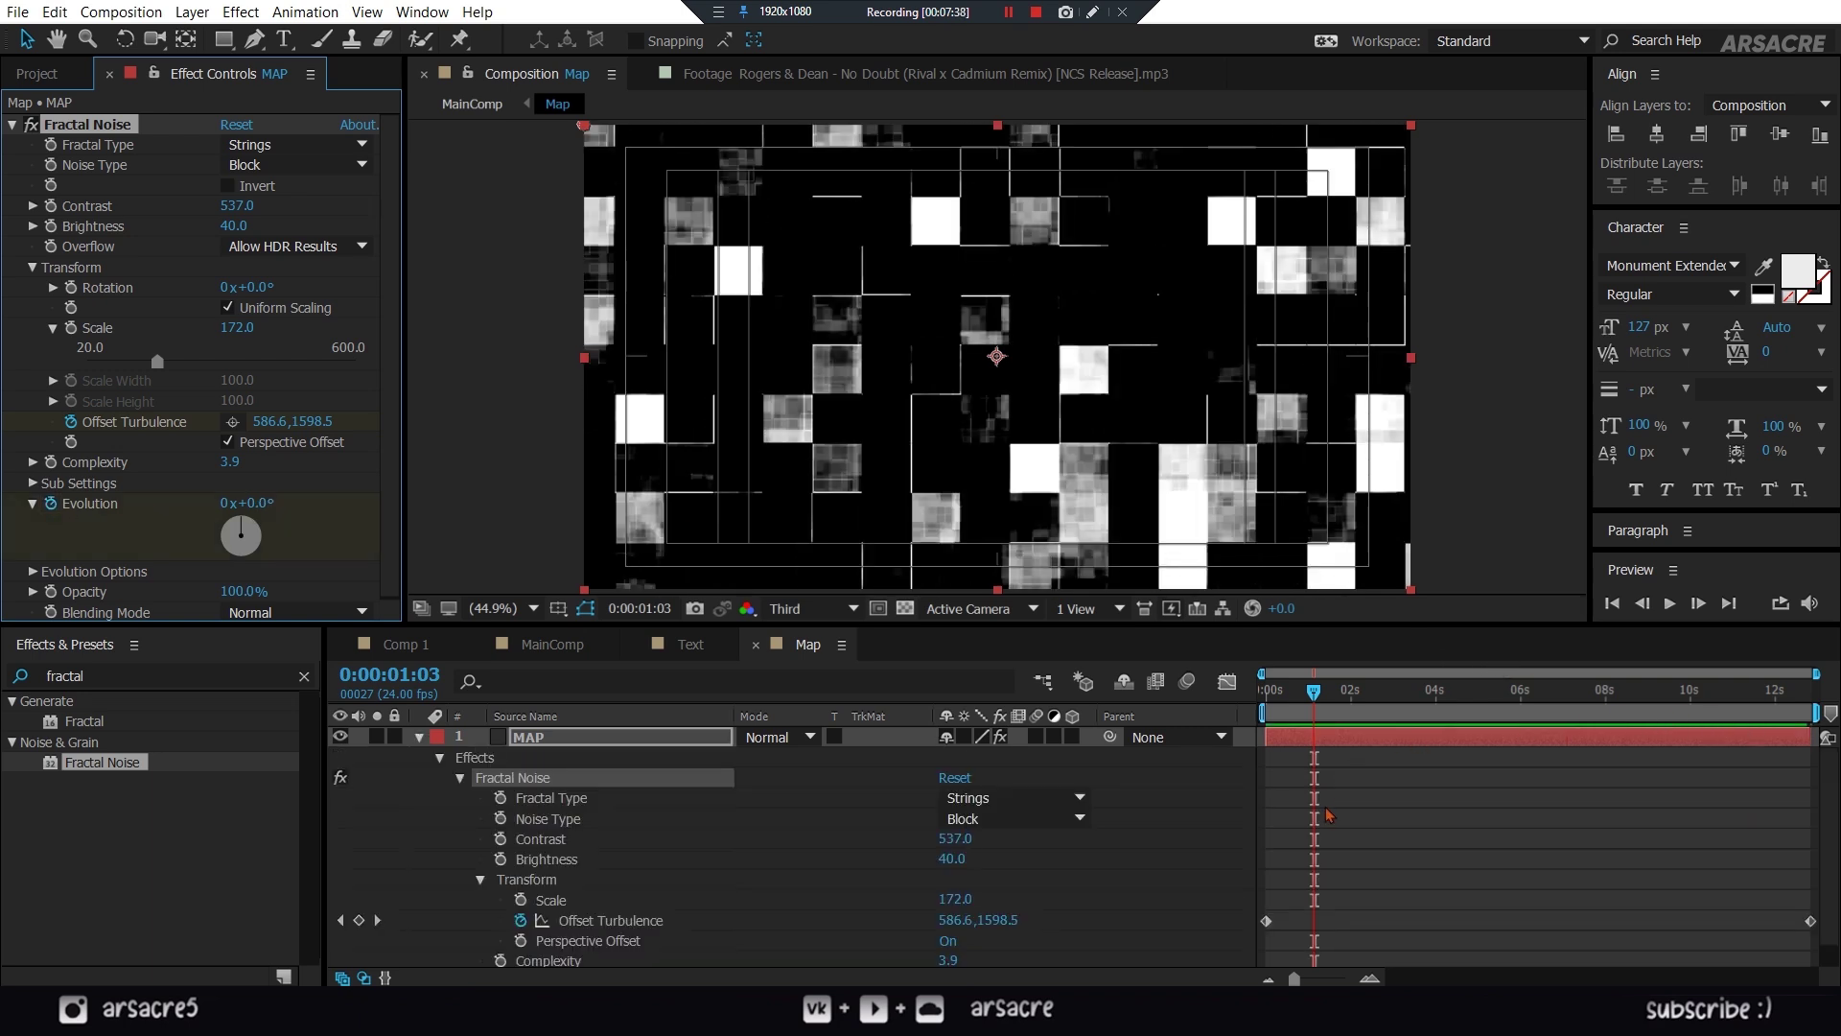
{"action": "key", "text": "u"}
{"action": "left_click_drag", "start_coordinate": [1313, 799], "coordinate": [1308, 799]}
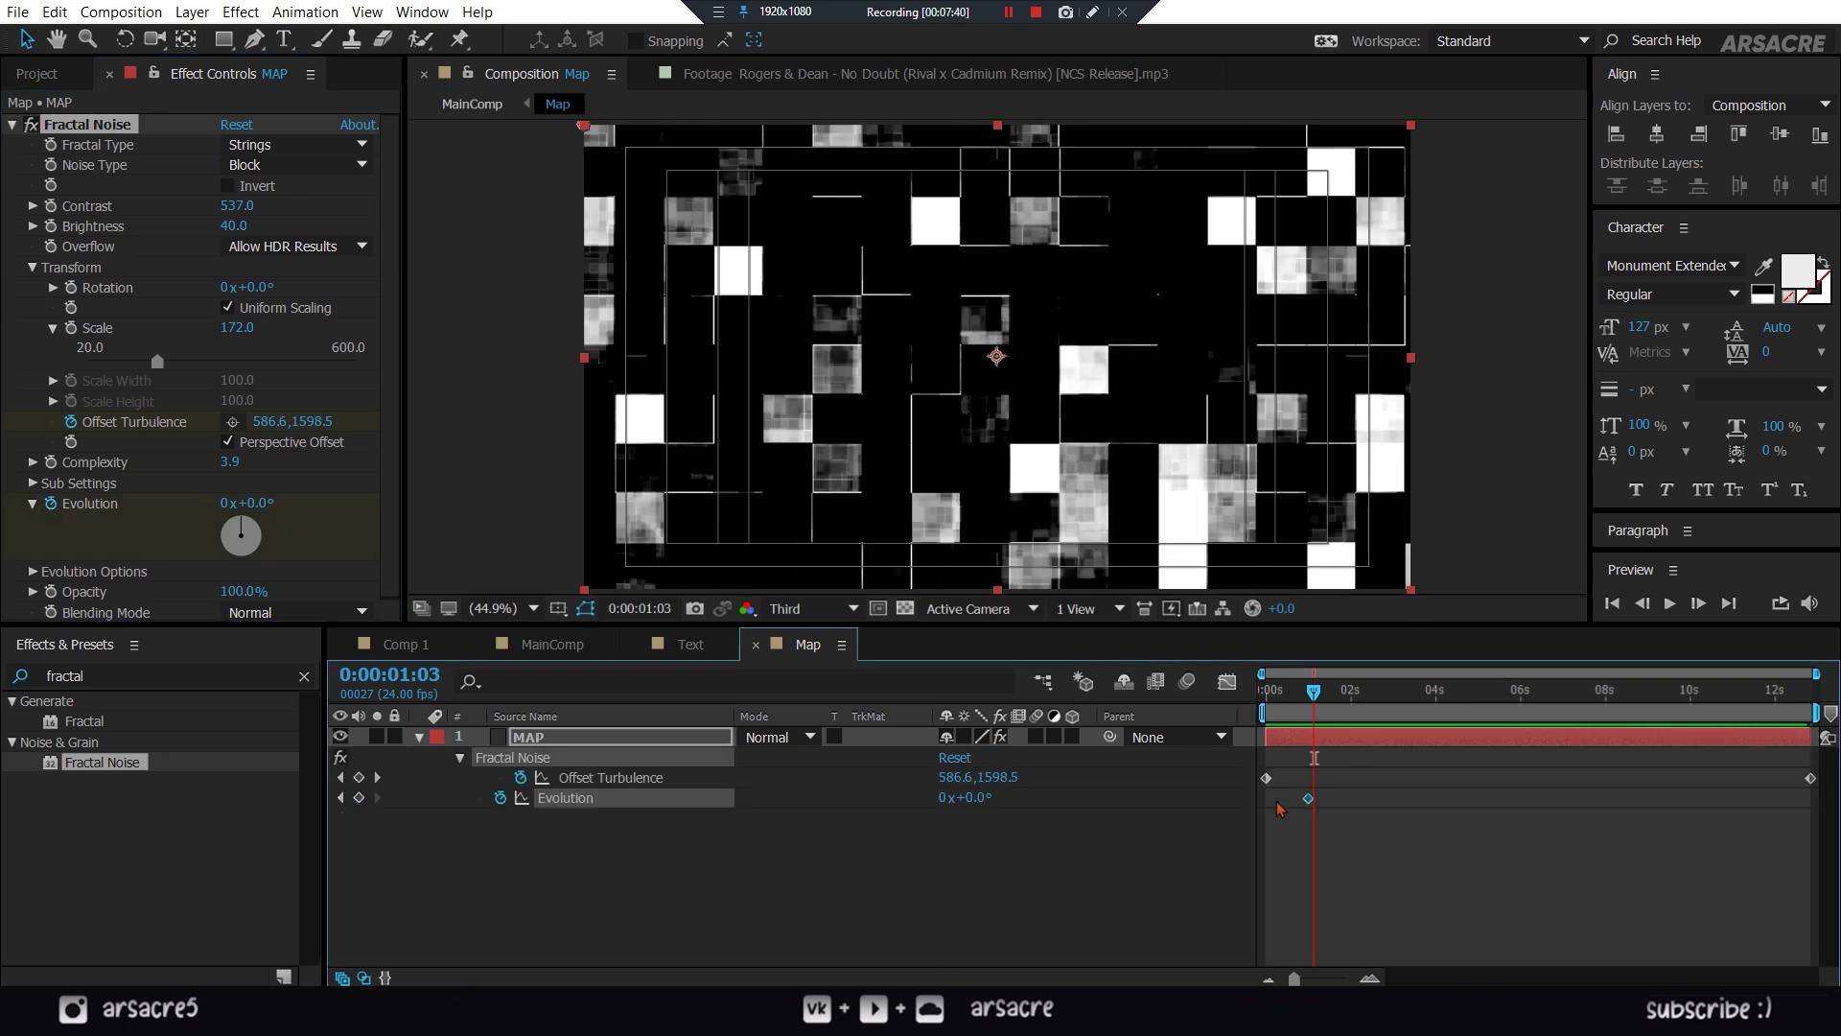
{"action": "type", "text": "5"}
{"action": "left_click", "coordinate": [1004, 840]}
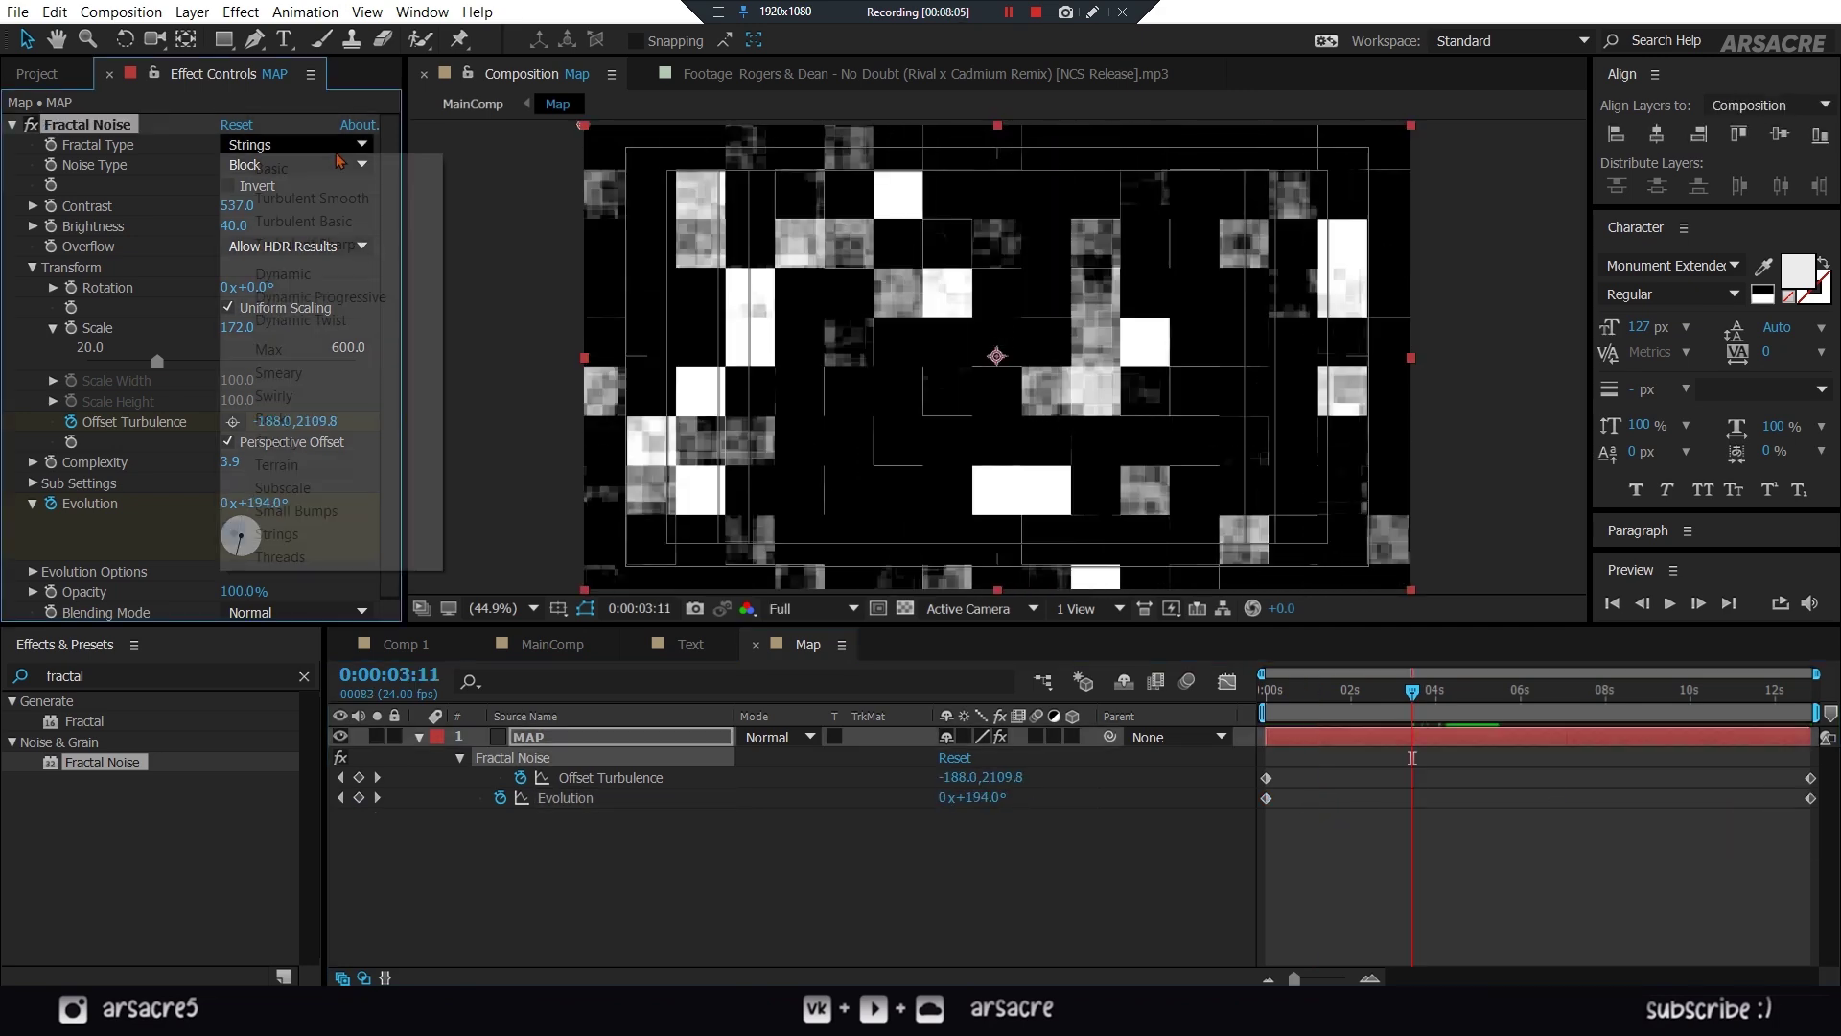
- Change the noise's fractal type to Turbulent Smooth with contrast 287, brightness -180 and scale 205, and preview the result
{"action": "left_click", "coordinate": [298, 144]}
{"action": "left_click", "coordinate": [331, 168]}
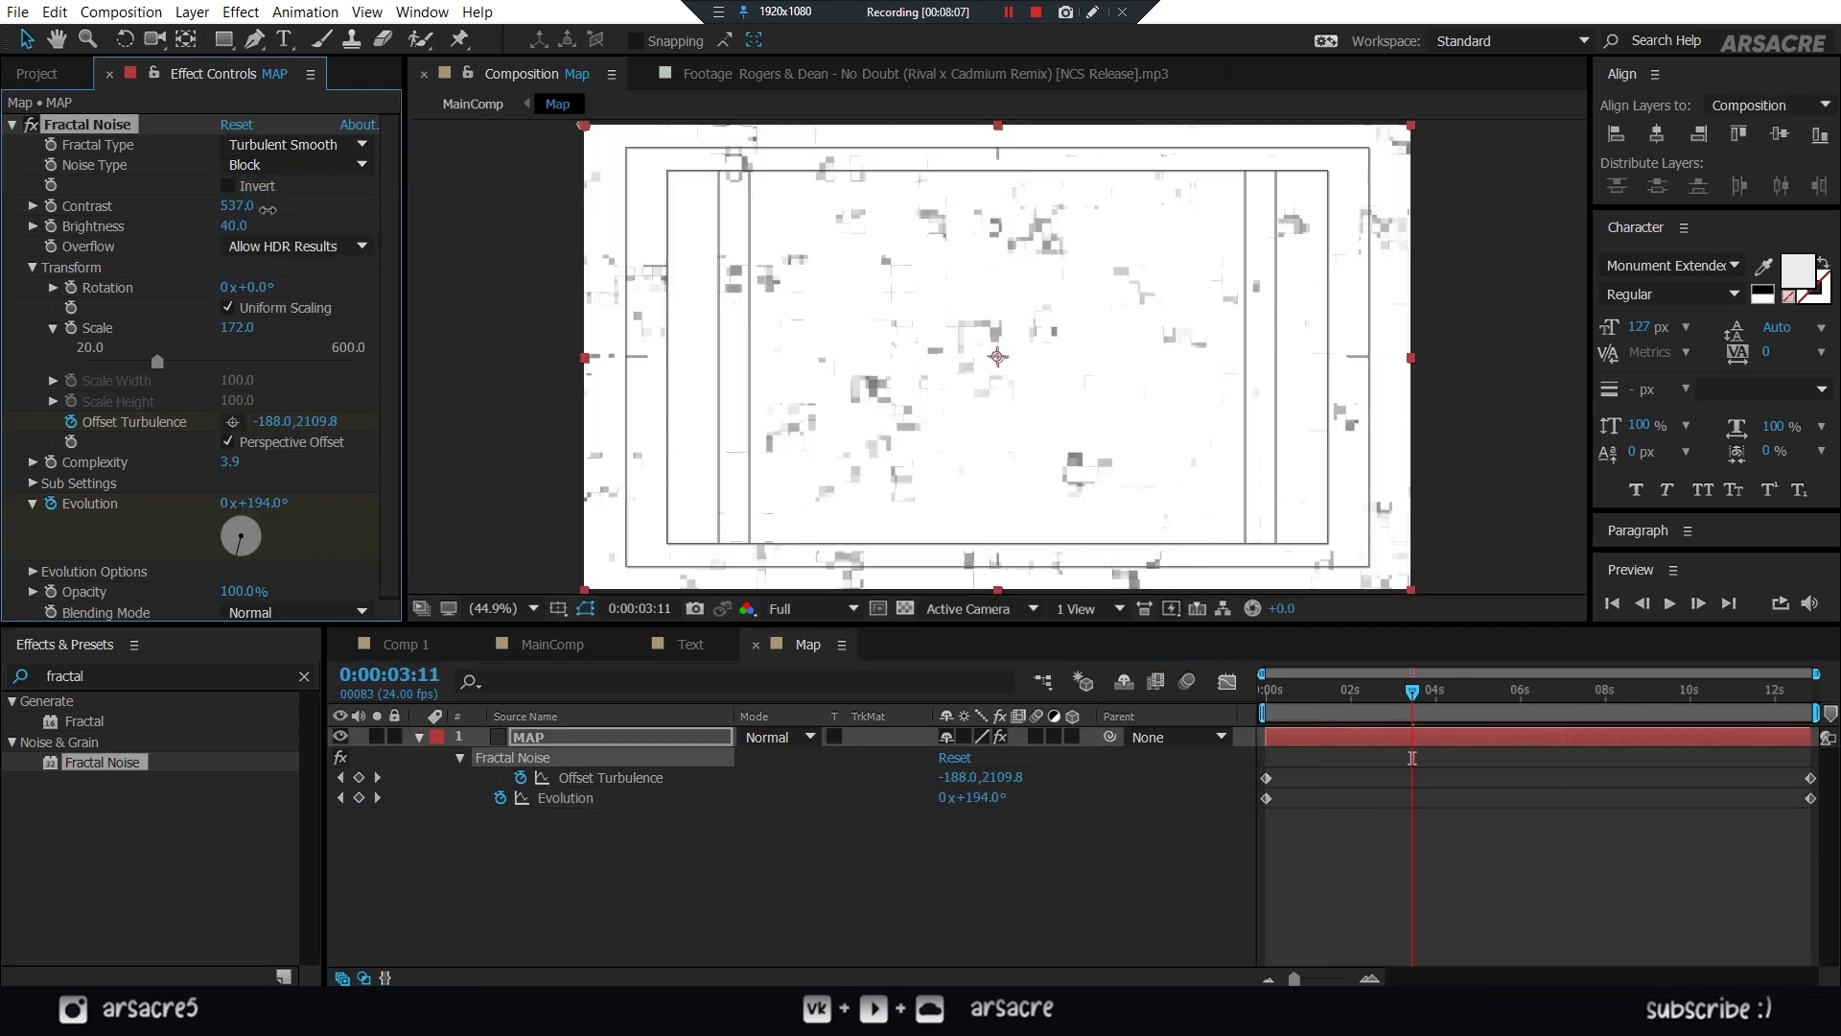
{"action": "left_click_drag", "start_coordinate": [237, 205], "coordinate": [201, 222]}
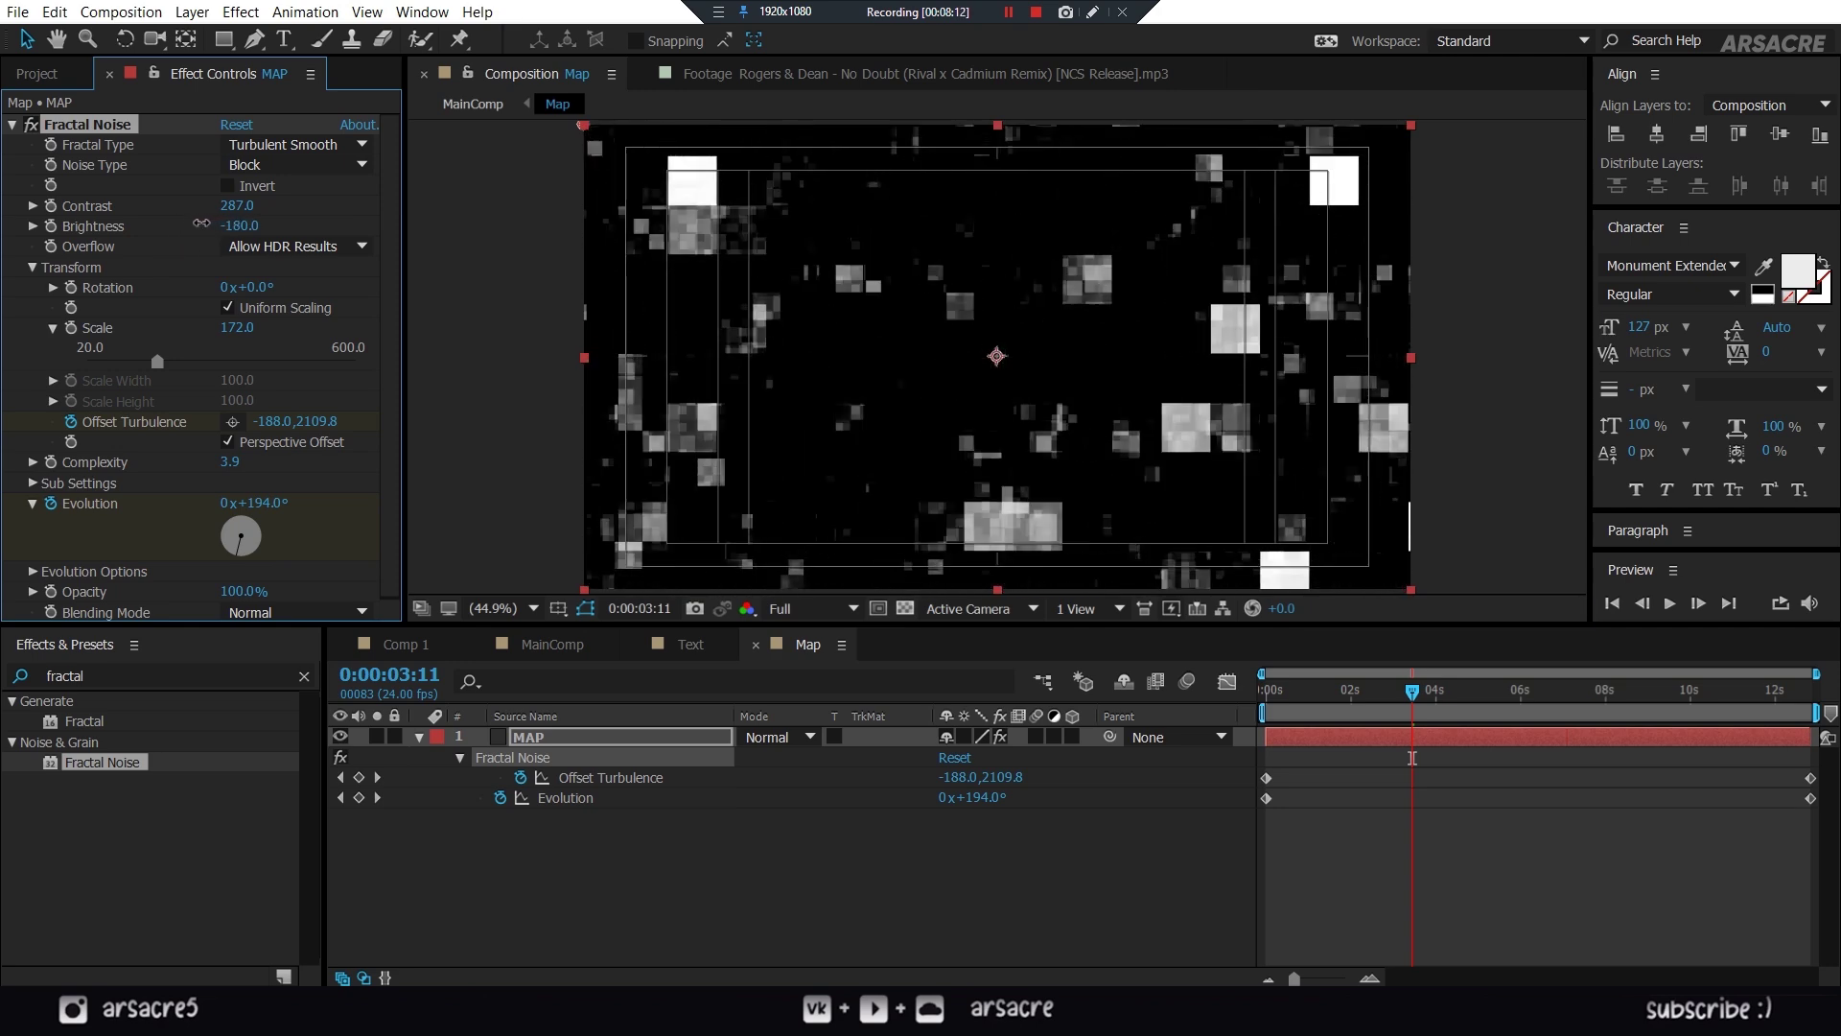
{"action": "left_click_drag", "start_coordinate": [234, 335], "coordinate": [264, 335]}
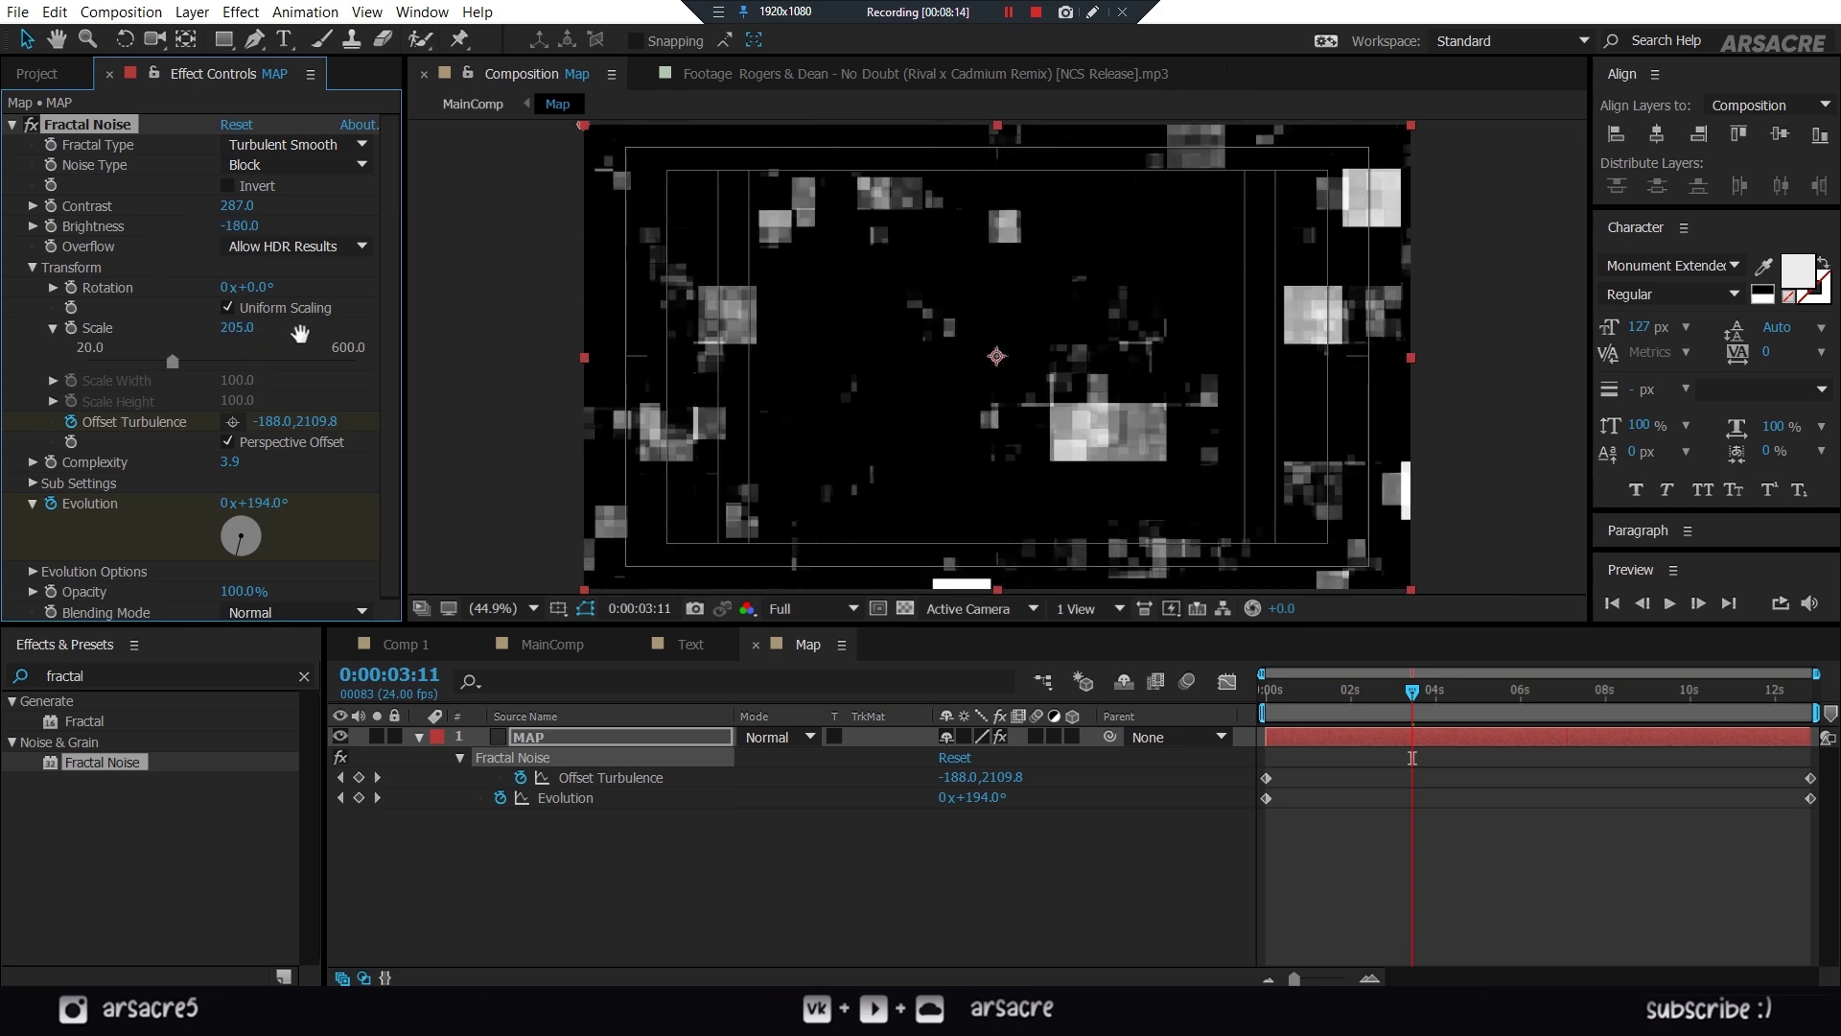
{"action": "key", "text": "space"}
{"action": "key", "text": "space"}
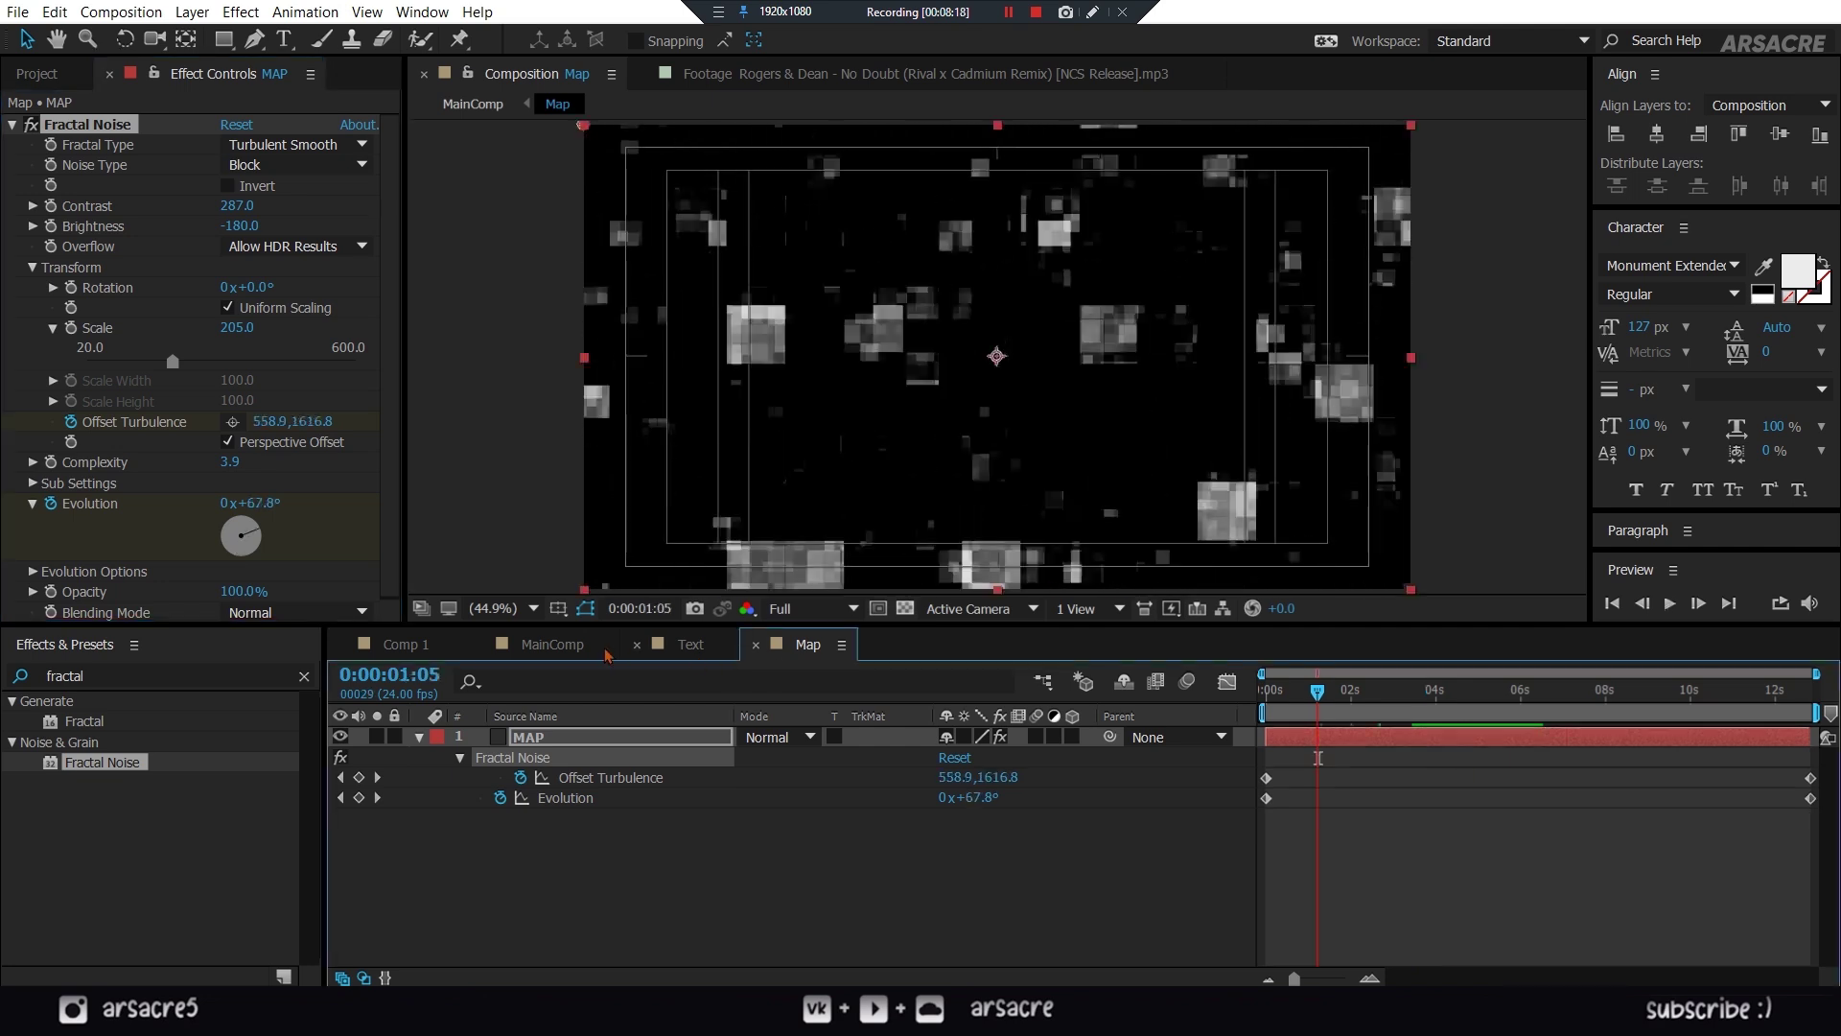
- Return to MainComp and hide the Map layer
{"action": "left_click", "coordinate": [569, 653]}
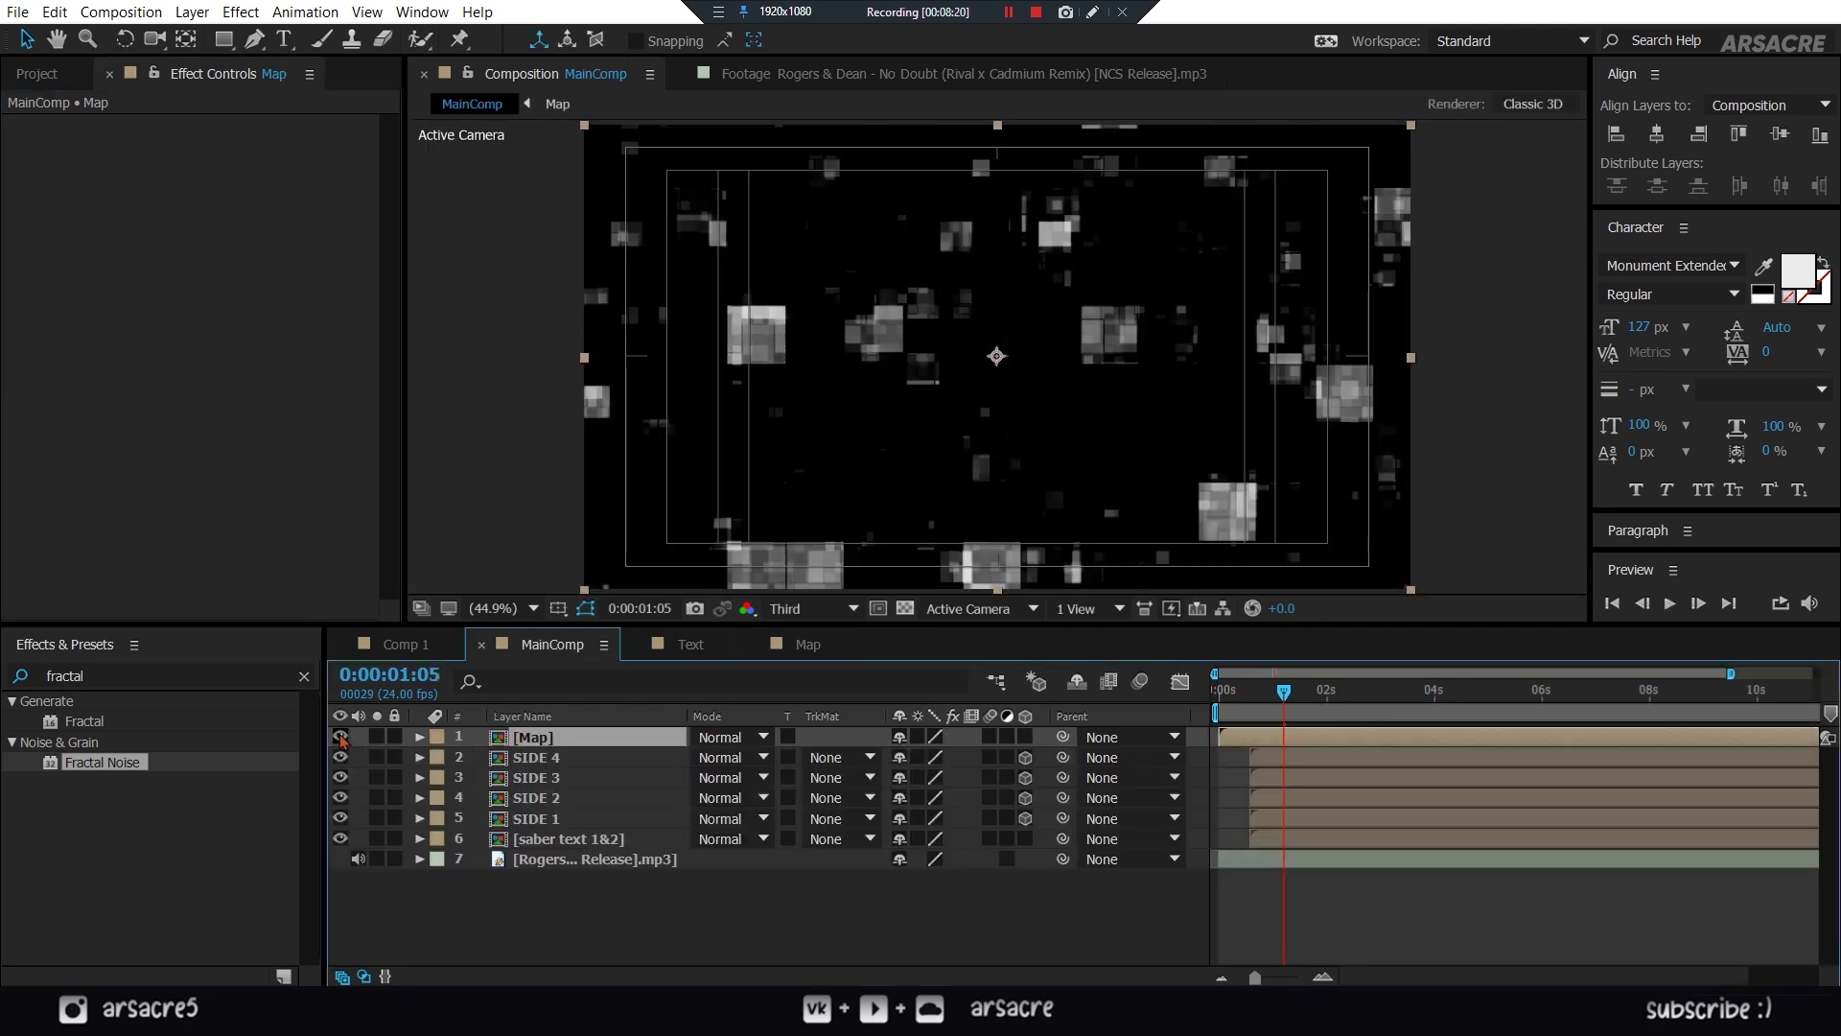
{"action": "left_click", "coordinate": [341, 736]}
{"action": "left_click", "coordinate": [543, 844]}
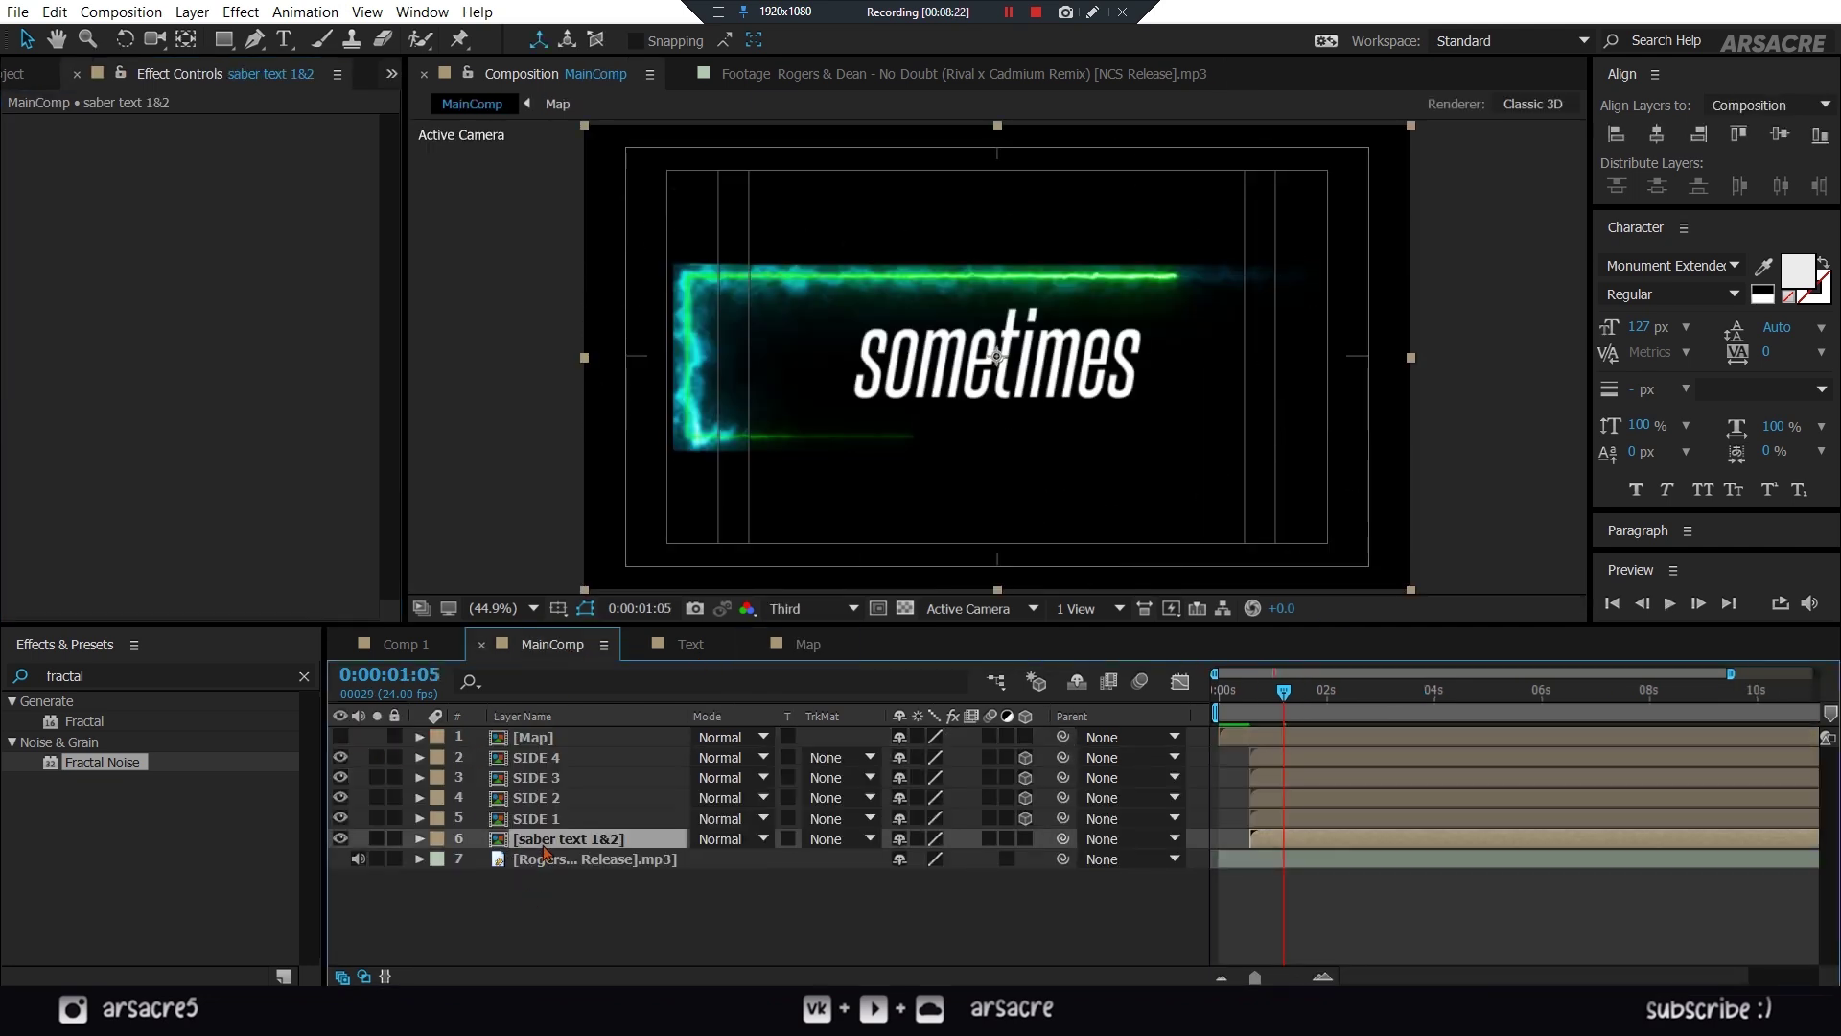
{"action": "left_click", "coordinate": [595, 904]}
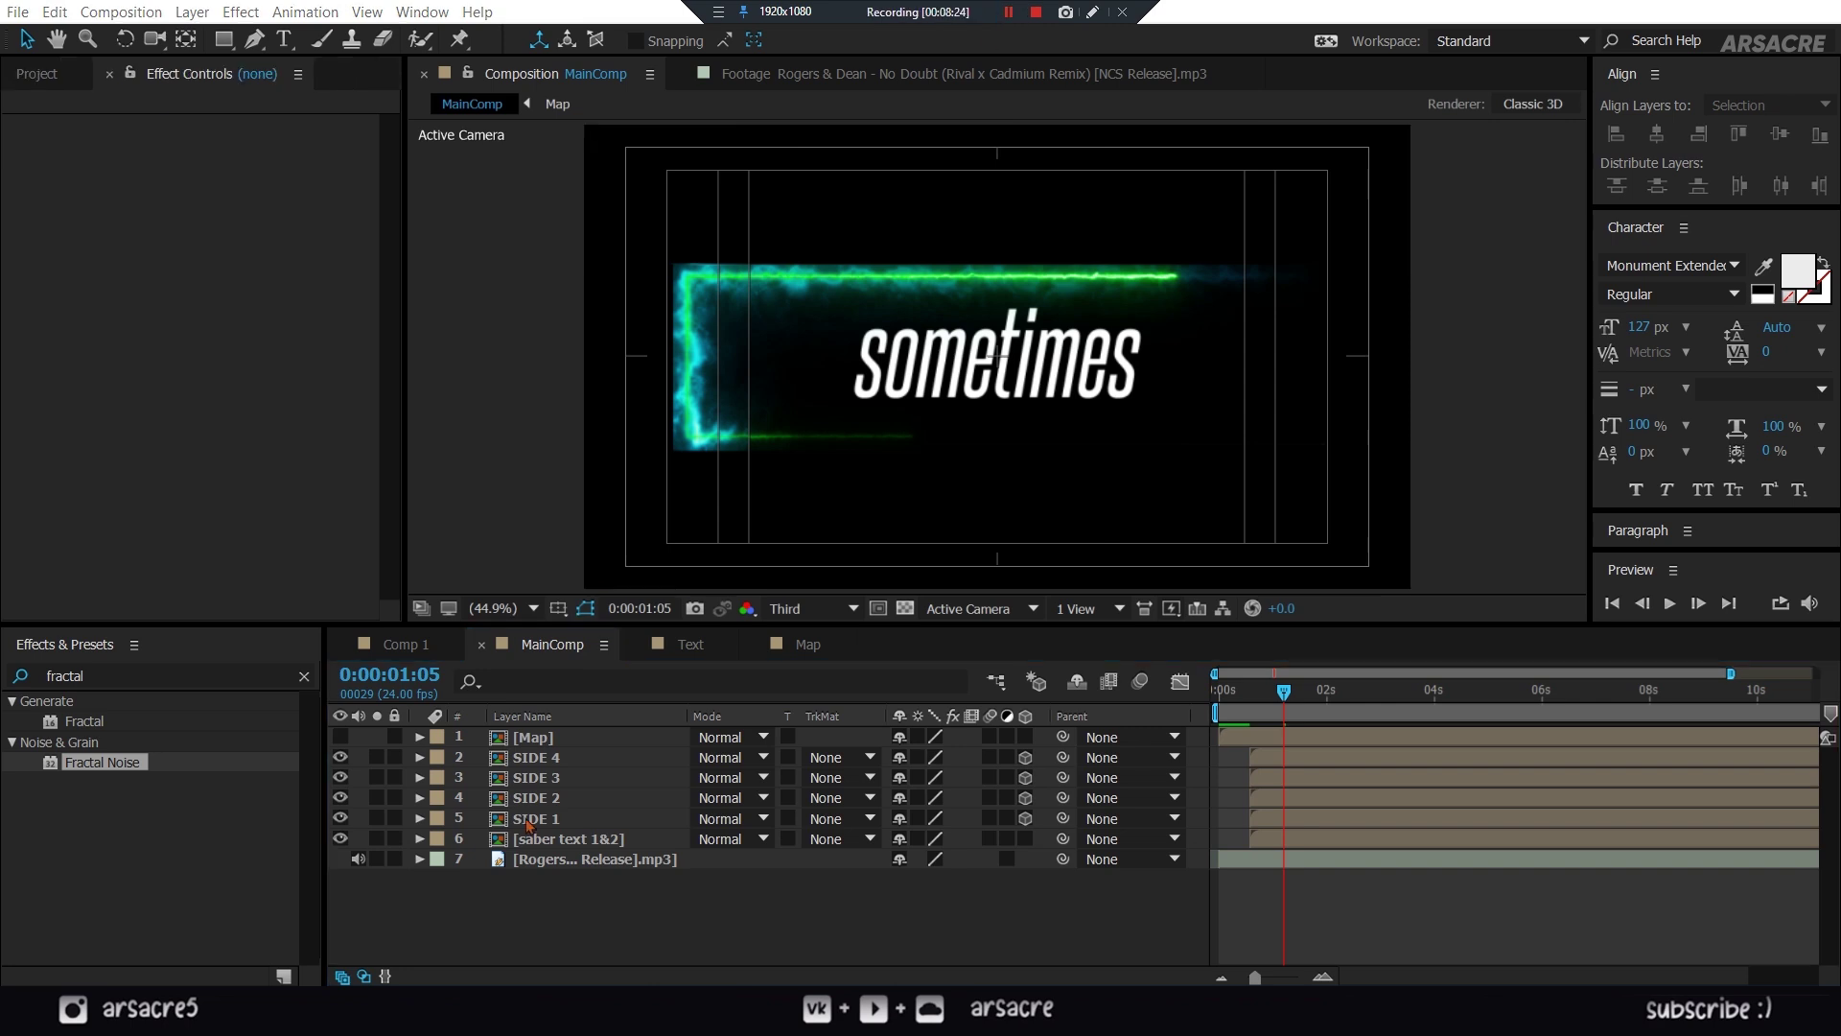
- Create an adjustment layer named "DM + BB" and place it directly above the saber text 1&2 layer
{"action": "right_click", "coordinate": [528, 926]}
{"action": "mouse_move", "coordinate": [575, 726]}
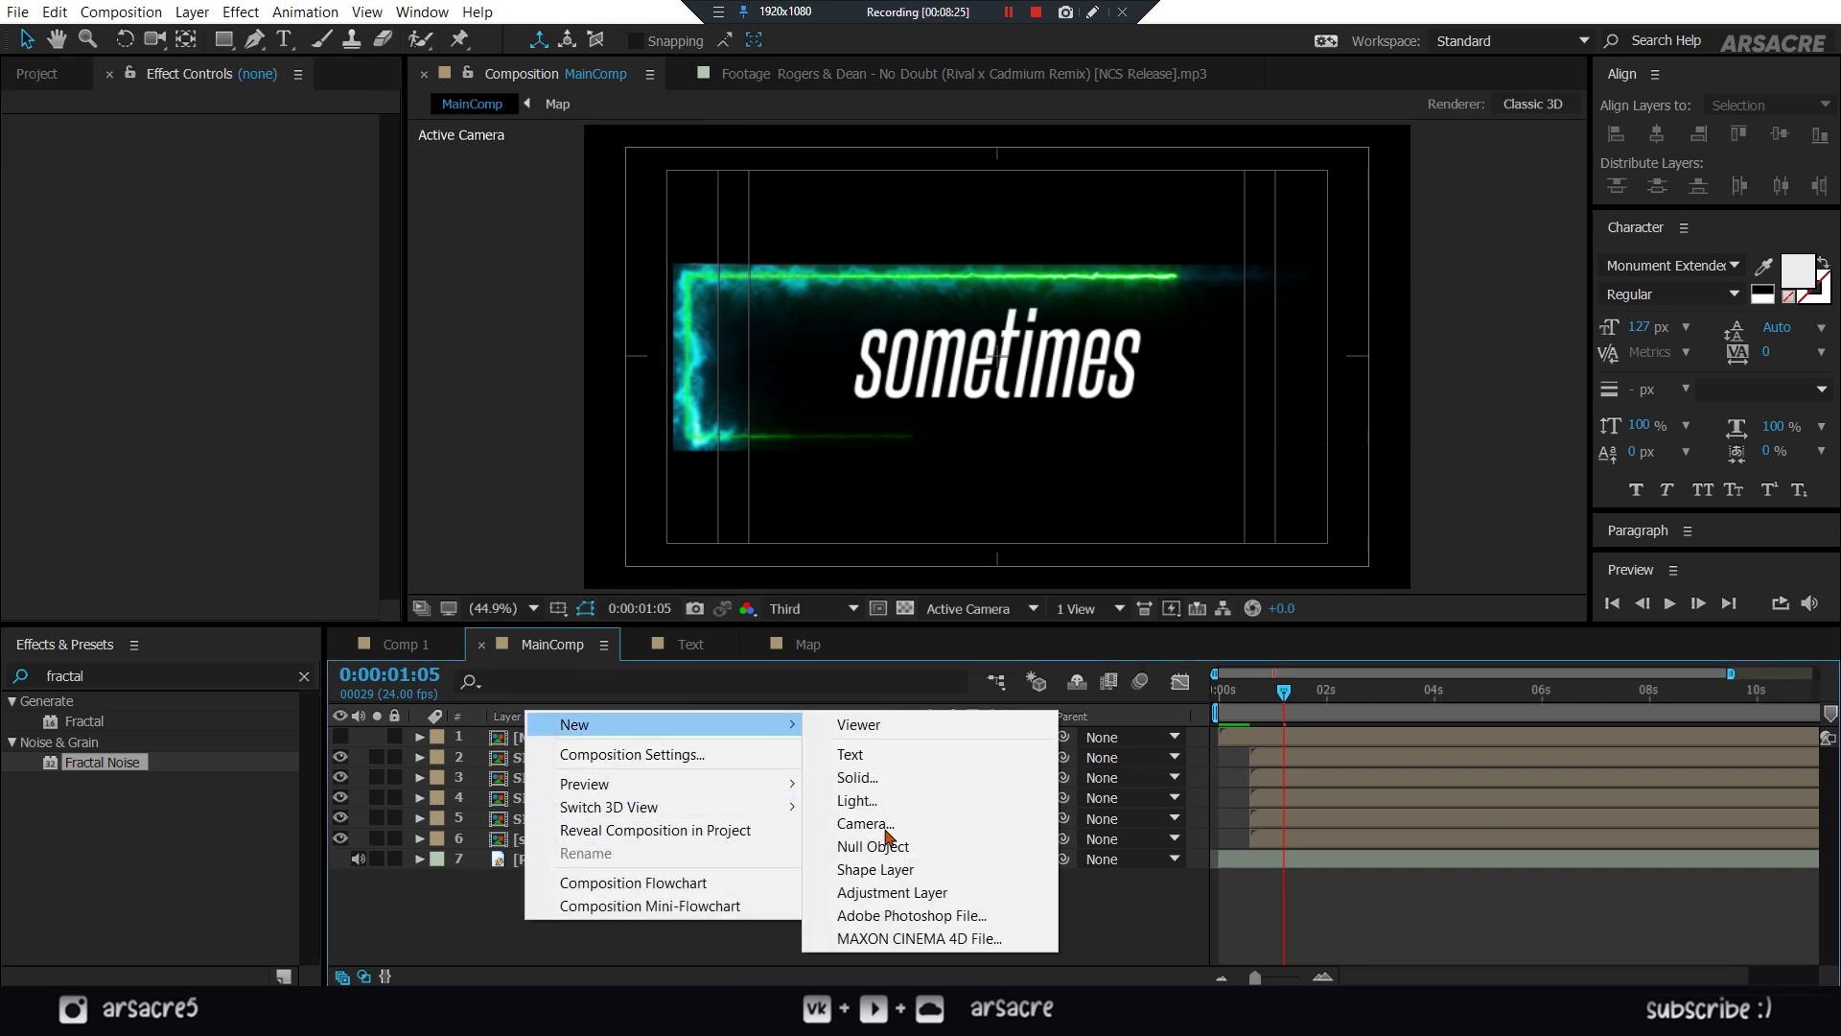
{"action": "left_click", "coordinate": [867, 893]}
{"action": "key", "text": "Return"}
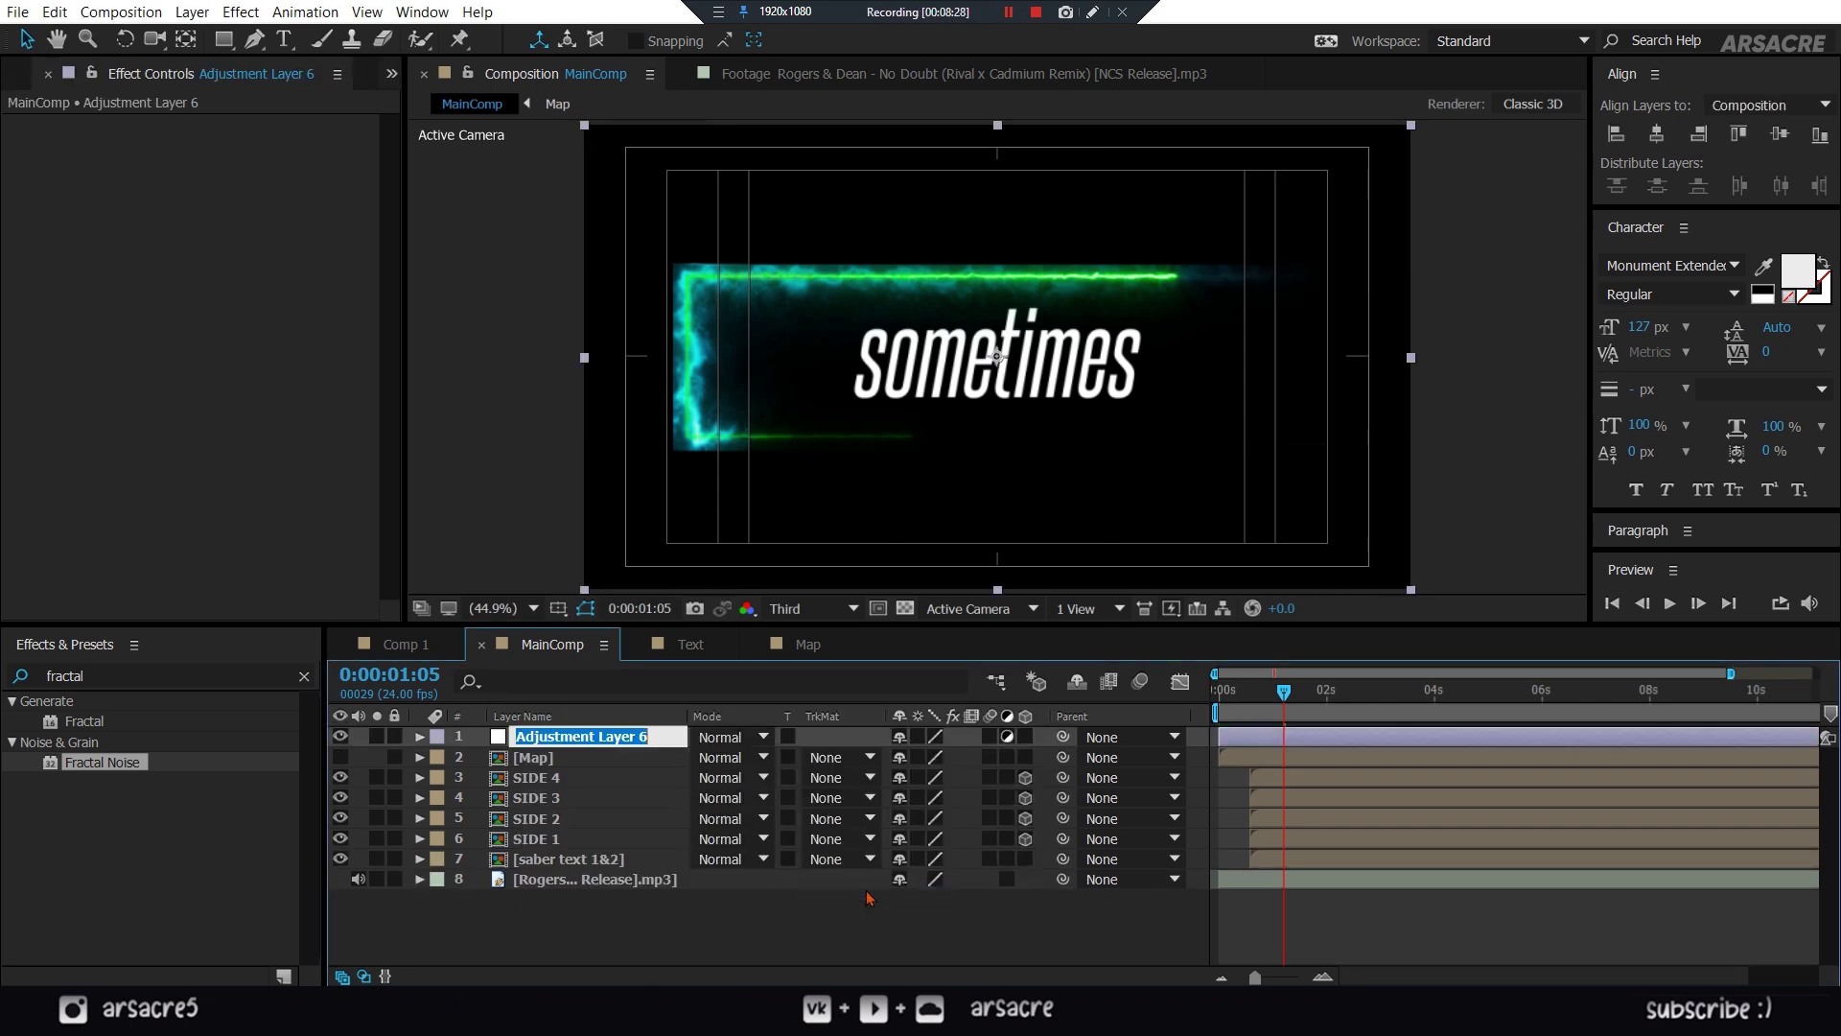
{"action": "type", "text": "D"}
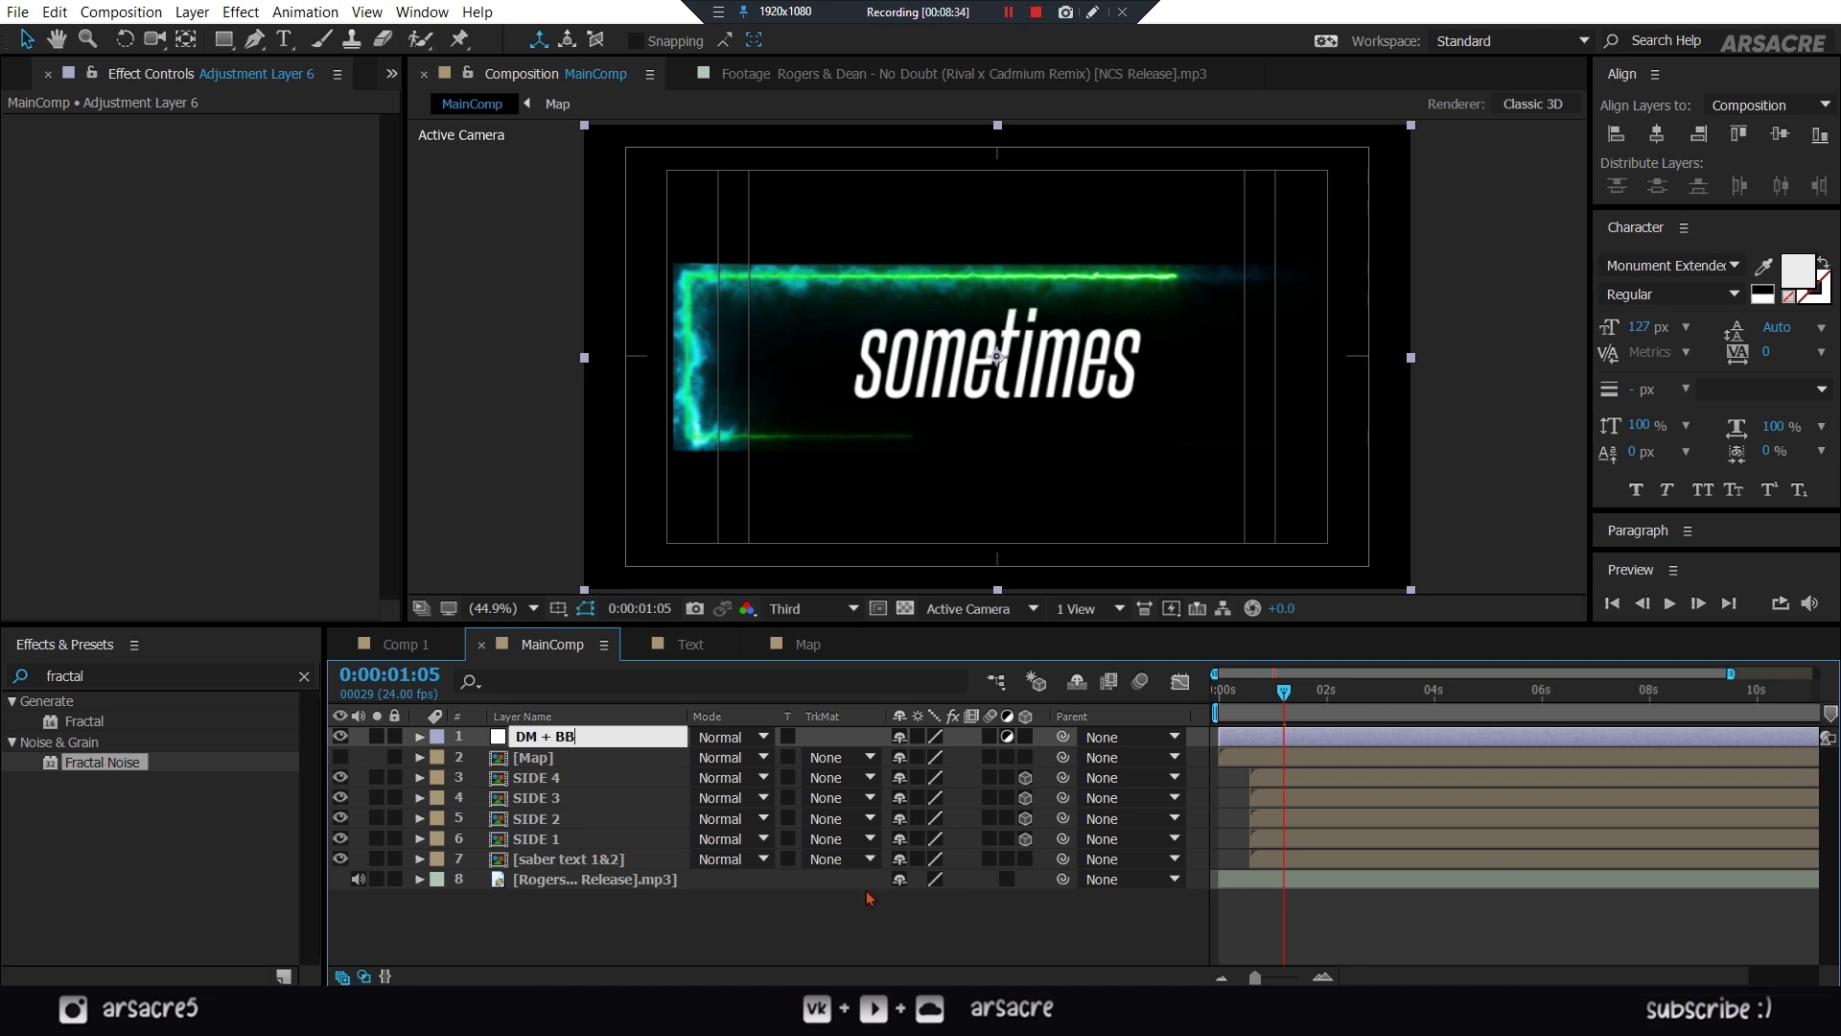
{"action": "type", "text": "M + BB"}
{"action": "key", "text": "Return"}
{"action": "left_click_drag", "start_coordinate": [547, 737], "coordinate": [543, 847]}
- Find the Displacement Map effect and apply it to the DM + BB adjustment layer
{"action": "left_click_drag", "start_coordinate": [83, 675], "coordinate": [4, 668]}
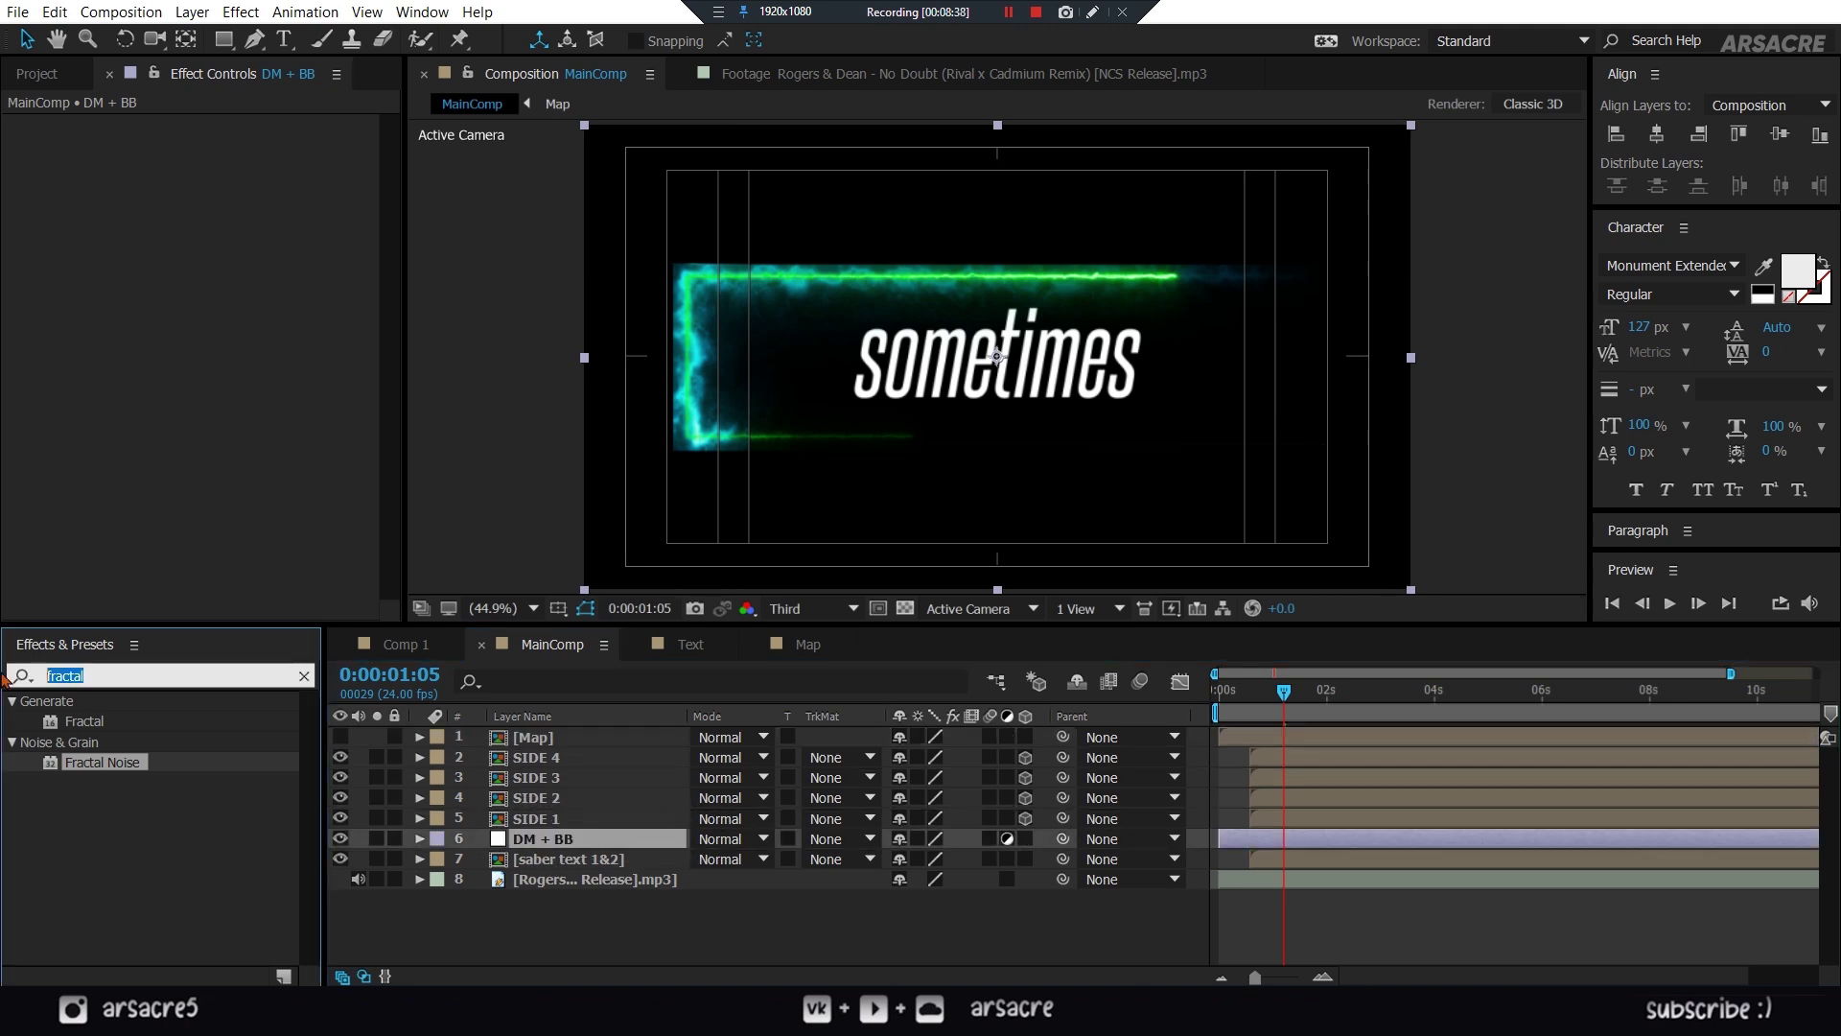
{"action": "type", "text": "displace"}
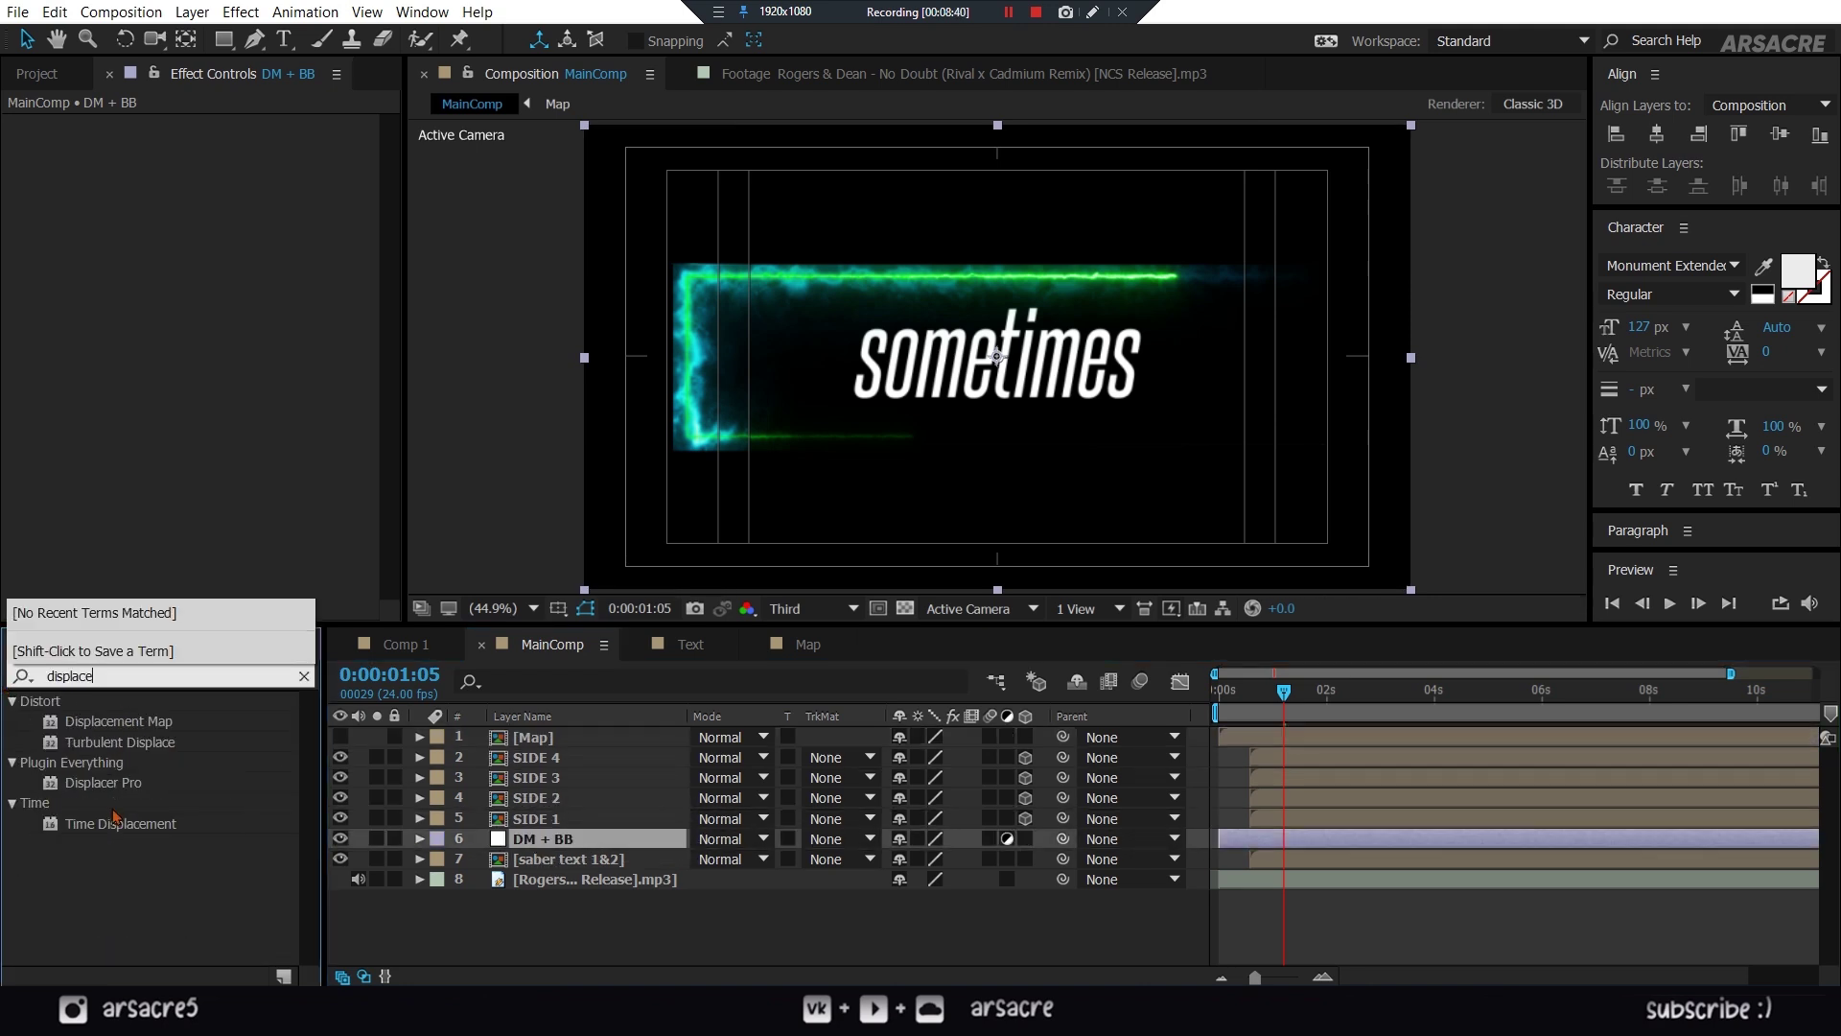
{"action": "left_click_drag", "start_coordinate": [119, 721], "coordinate": [602, 837]}
- Use the Map layer as displacement map, with max horizontal displacement -80 and max vertical displacement 40
{"action": "left_click", "coordinate": [288, 144]}
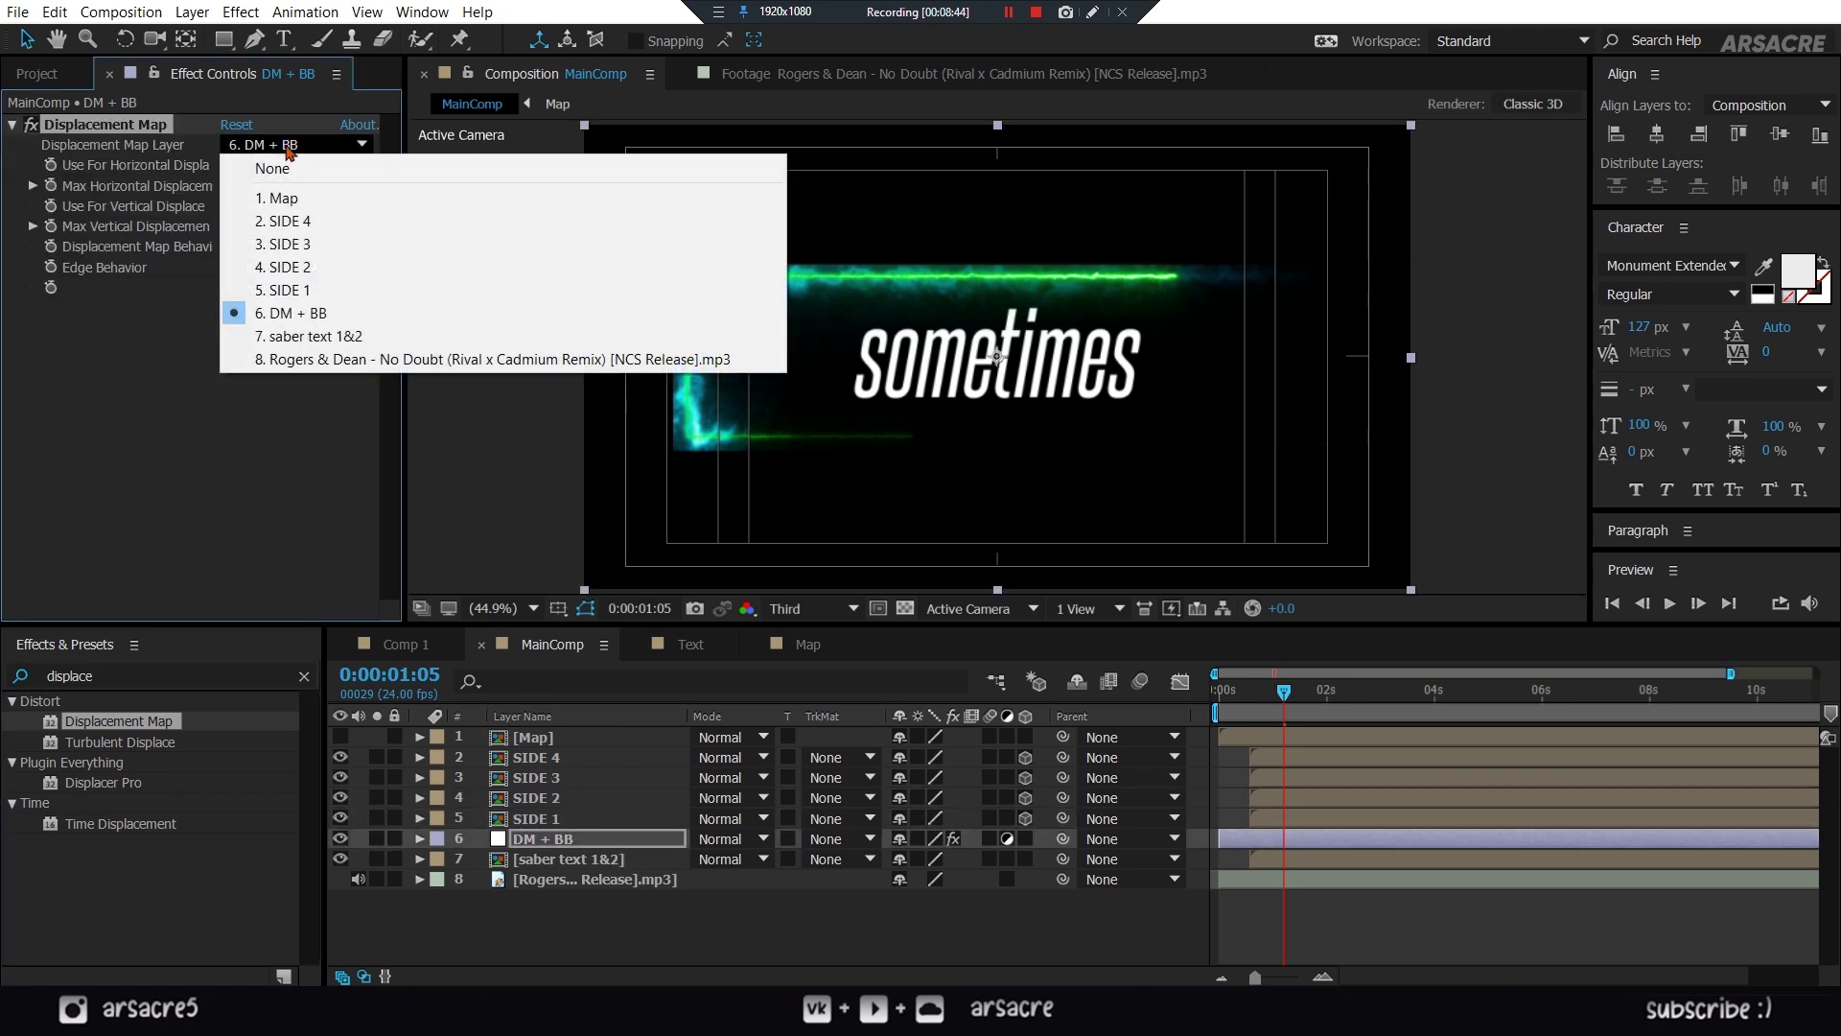
{"action": "left_click", "coordinate": [304, 210]}
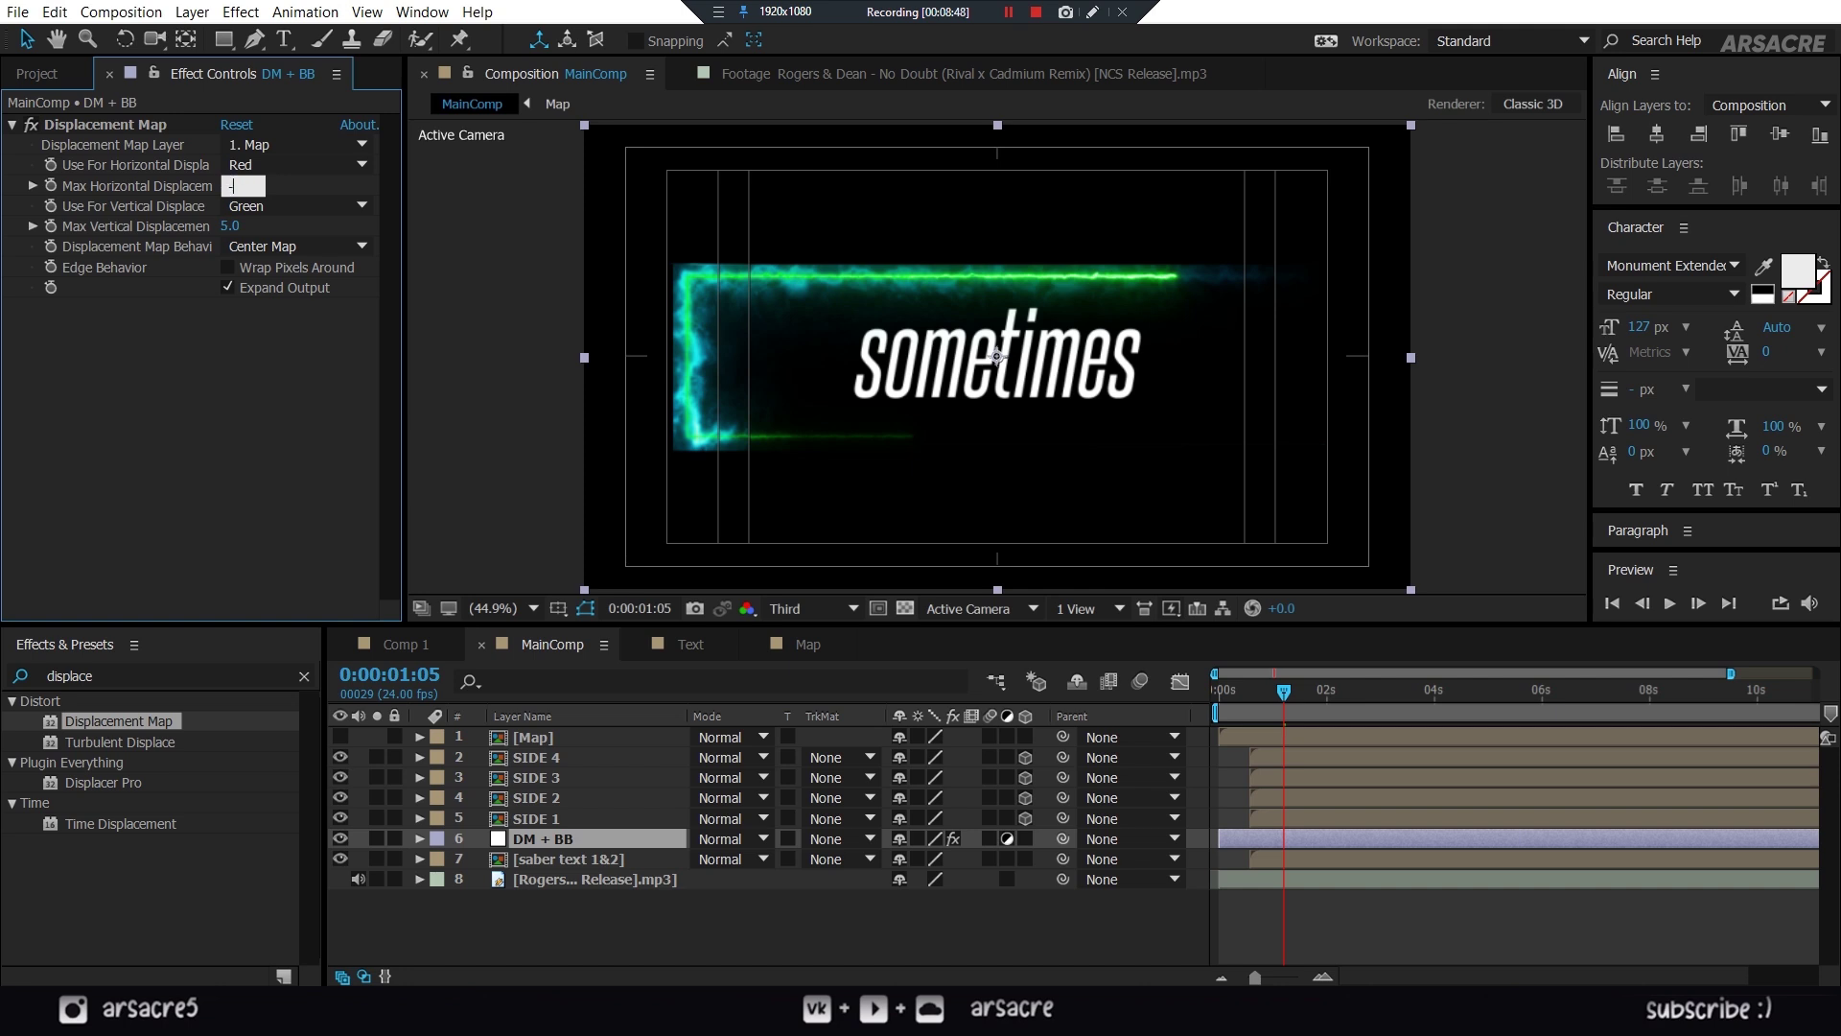
{"action": "left_click", "coordinate": [227, 227]}
{"action": "type", "text": "40"}
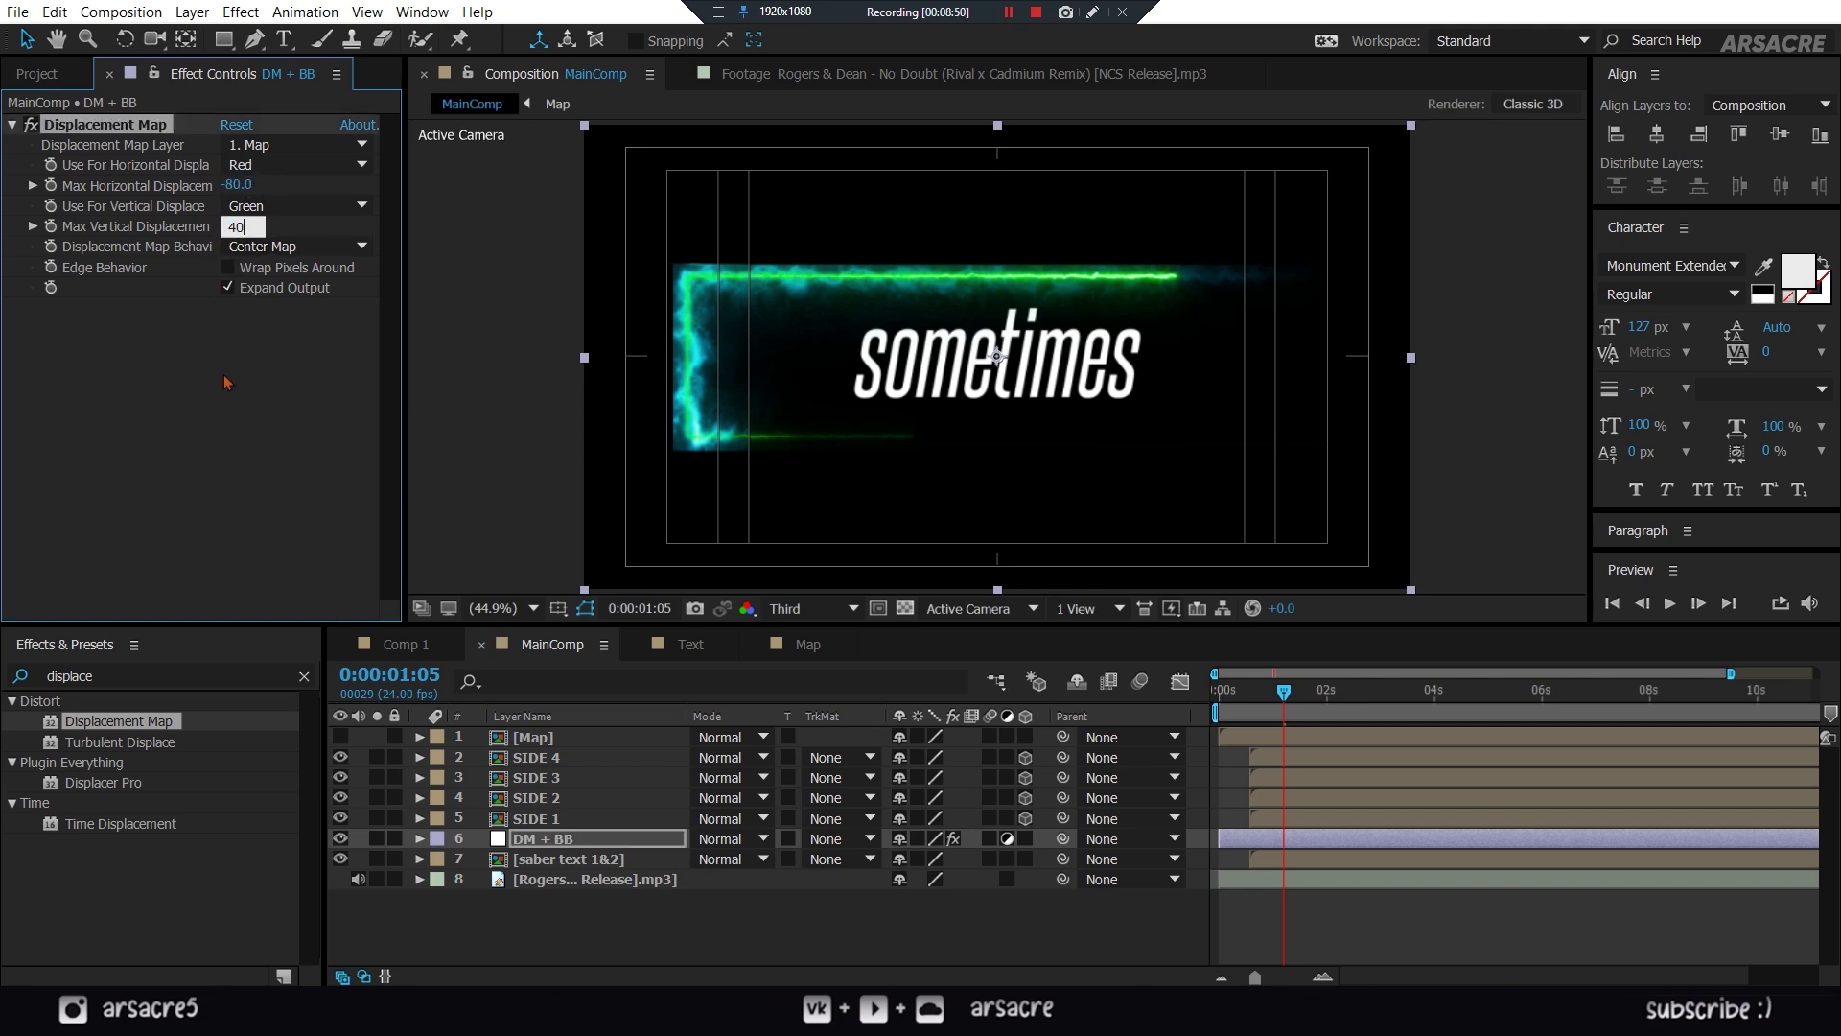
{"action": "left_click", "coordinate": [226, 382]}
- Hide the SIDE 1 to SIDE 4 layers and preview the displaced title from 0:00:00:12
{"action": "left_click_drag", "start_coordinate": [339, 756], "coordinate": [340, 818]}
{"action": "left_click_drag", "start_coordinate": [1288, 696], "coordinate": [1286, 696]}
{"action": "mouse_move", "coordinate": [340, 820]}
{"action": "left_mouse_down"}
{"action": "mouse_move", "coordinate": [342, 759]}
{"action": "mouse_move", "coordinate": [340, 819]}
{"action": "left_mouse_up"}
{"action": "left_click_drag", "start_coordinate": [1287, 696], "coordinate": [1245, 695]}
{"action": "key", "text": "space"}
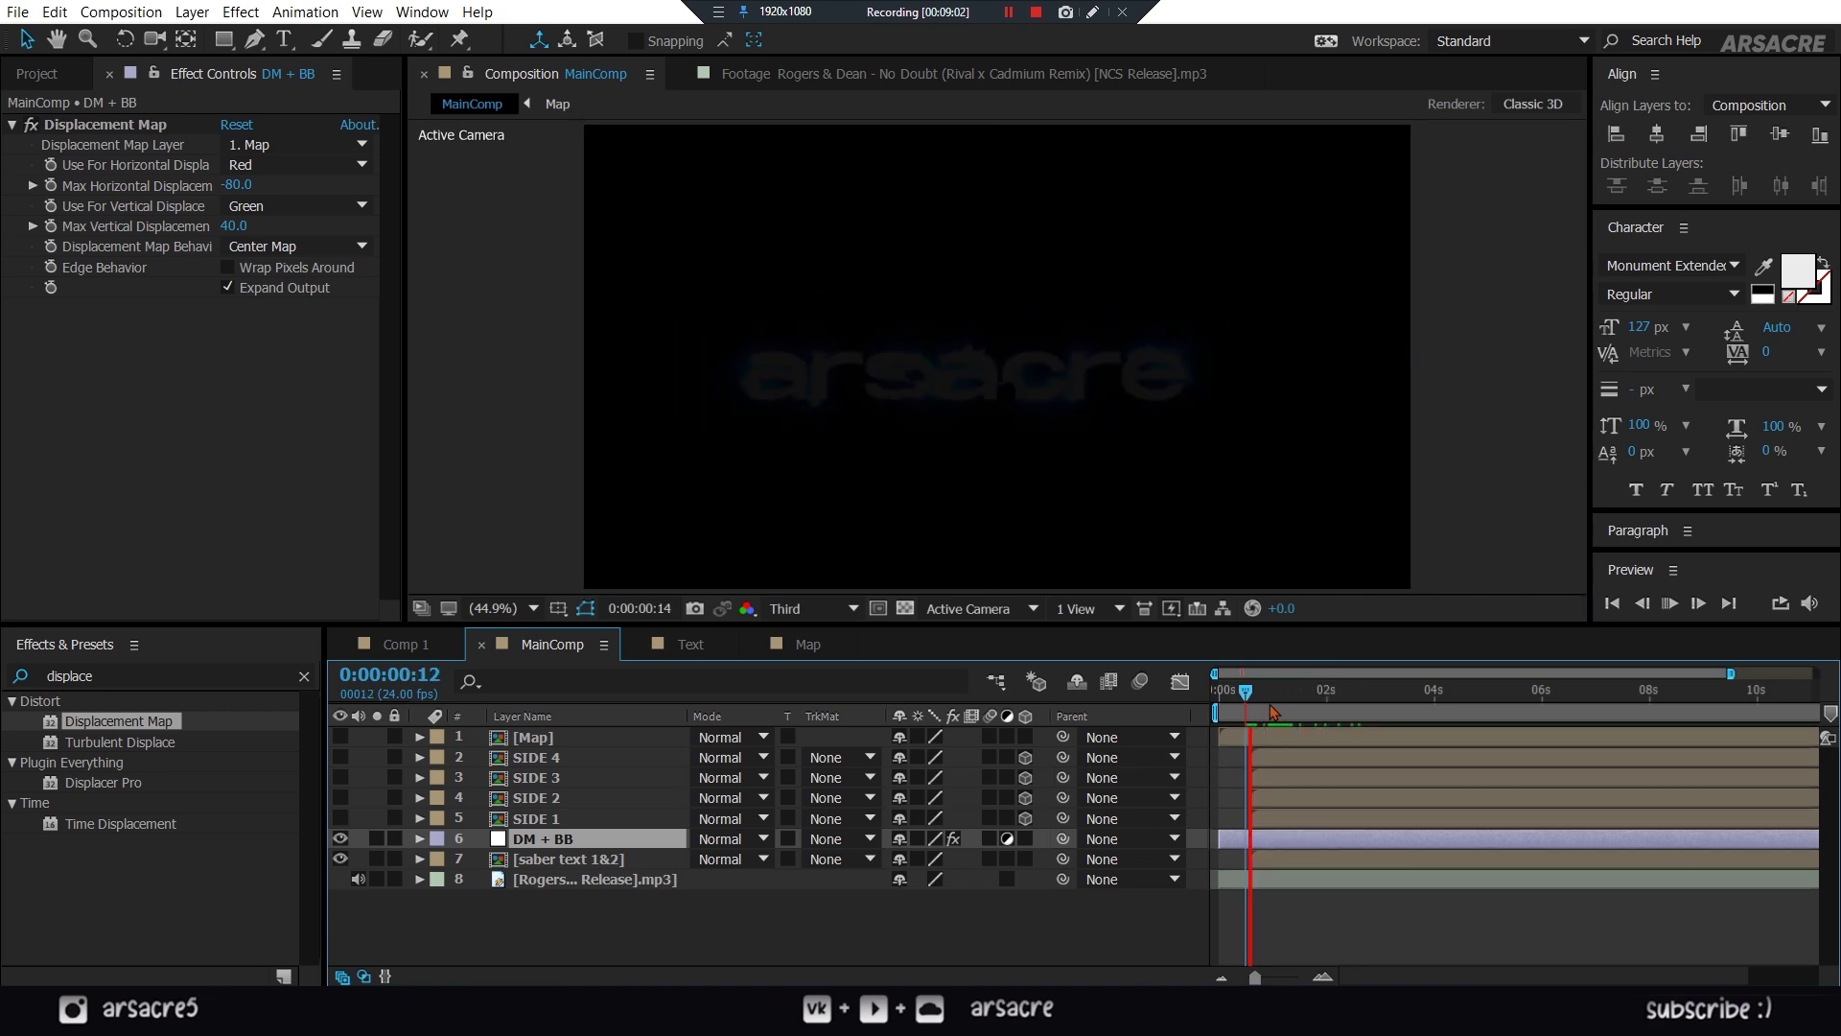
{"action": "key", "text": "space"}
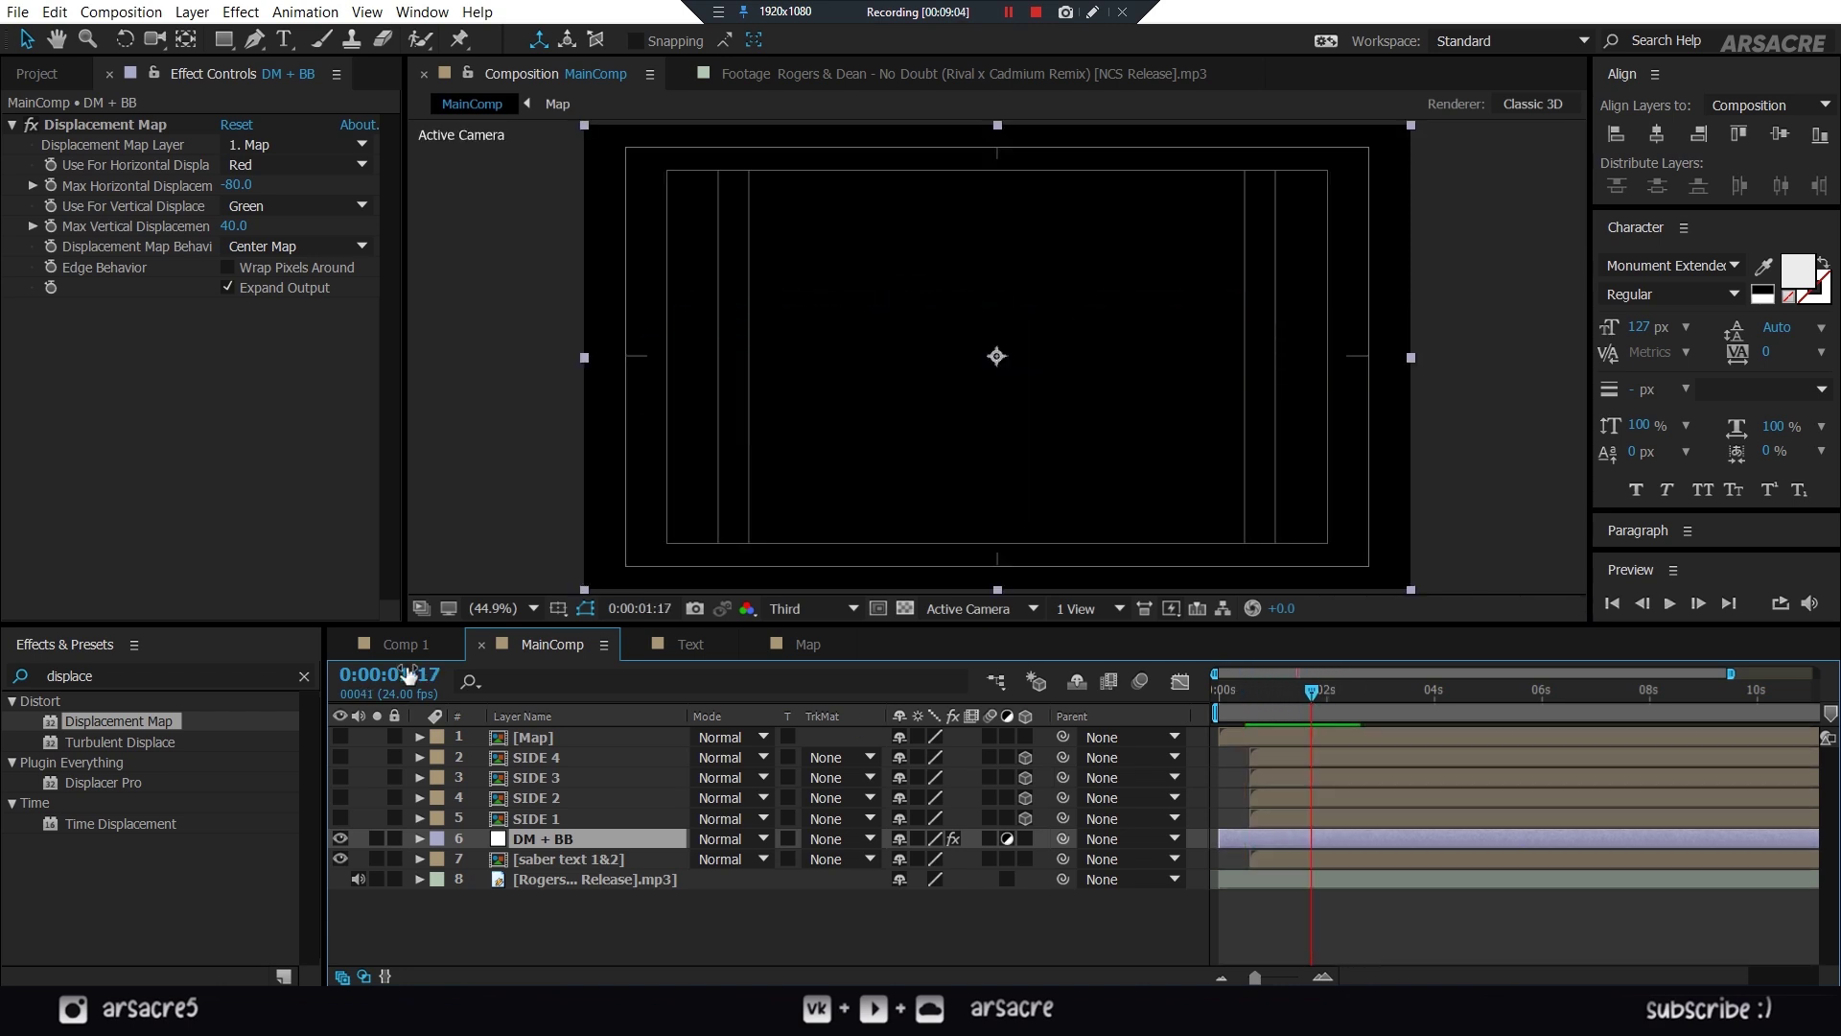
- Apply Box Blur to the DM + BB layer with blur radius 3 and 2 iterations
{"action": "left_click", "coordinate": [163, 680]}
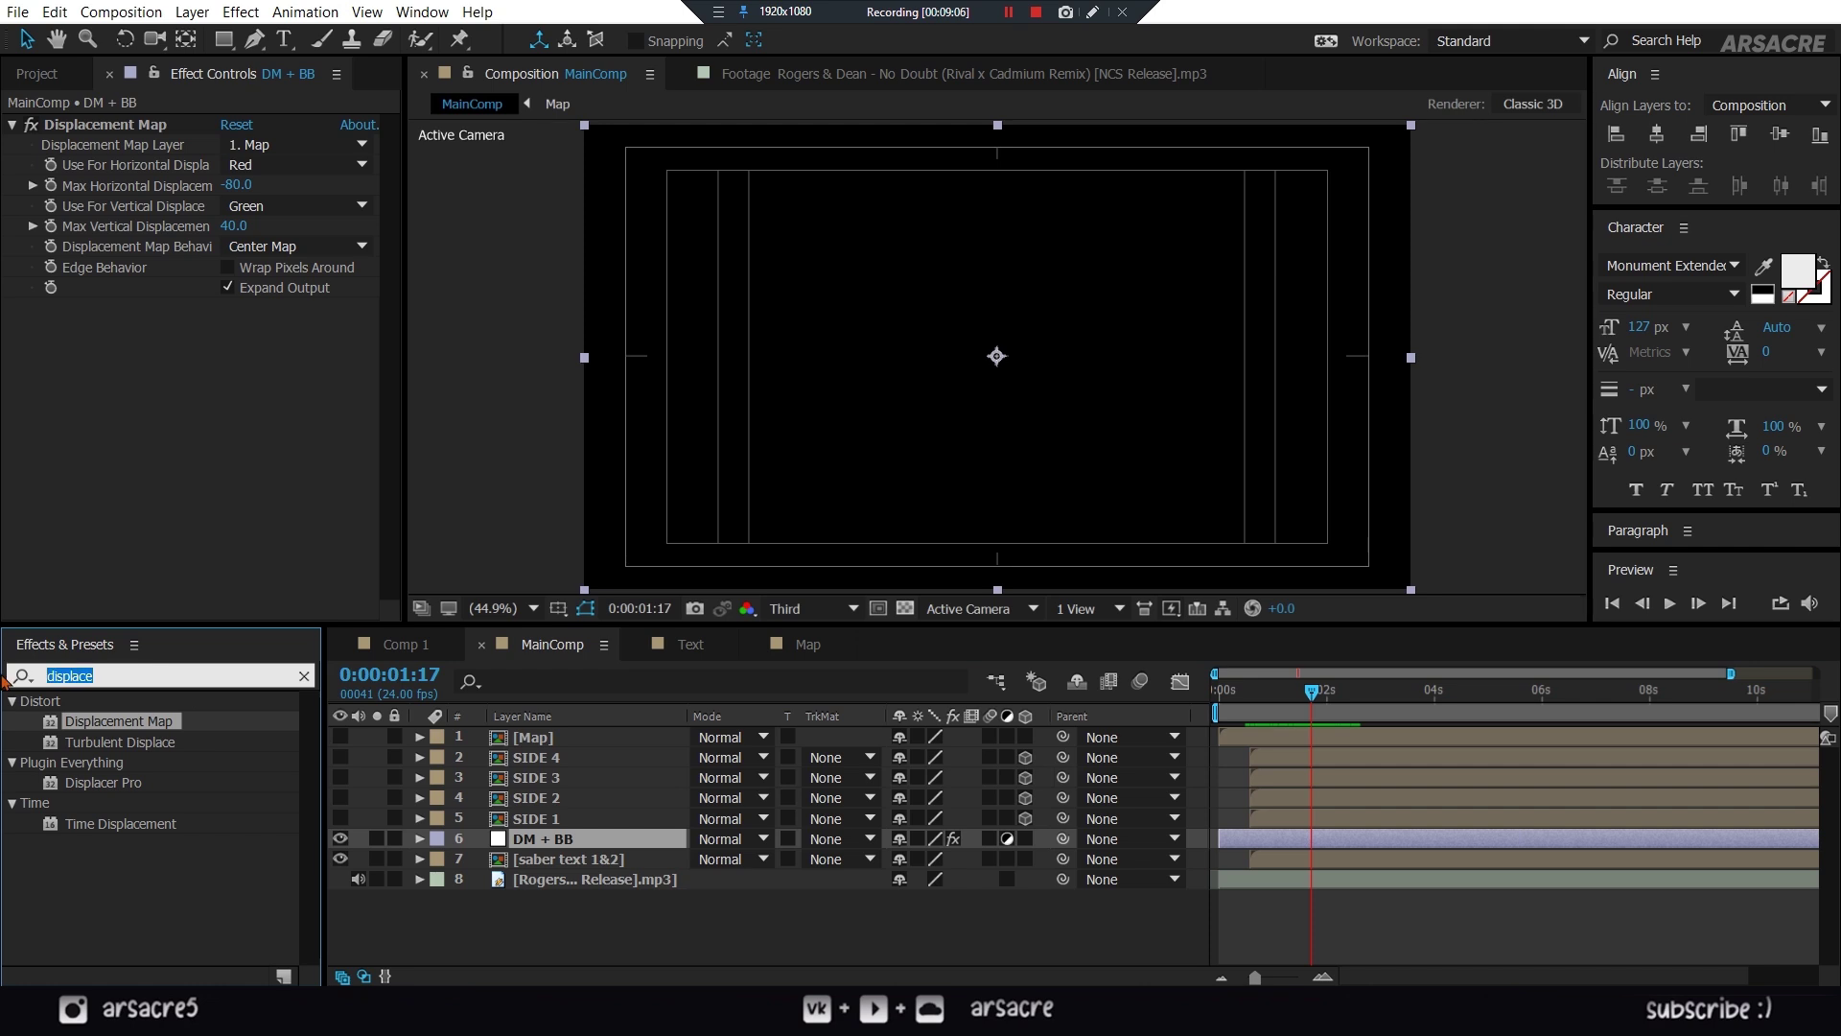
{"action": "type", "text": "box blu"}
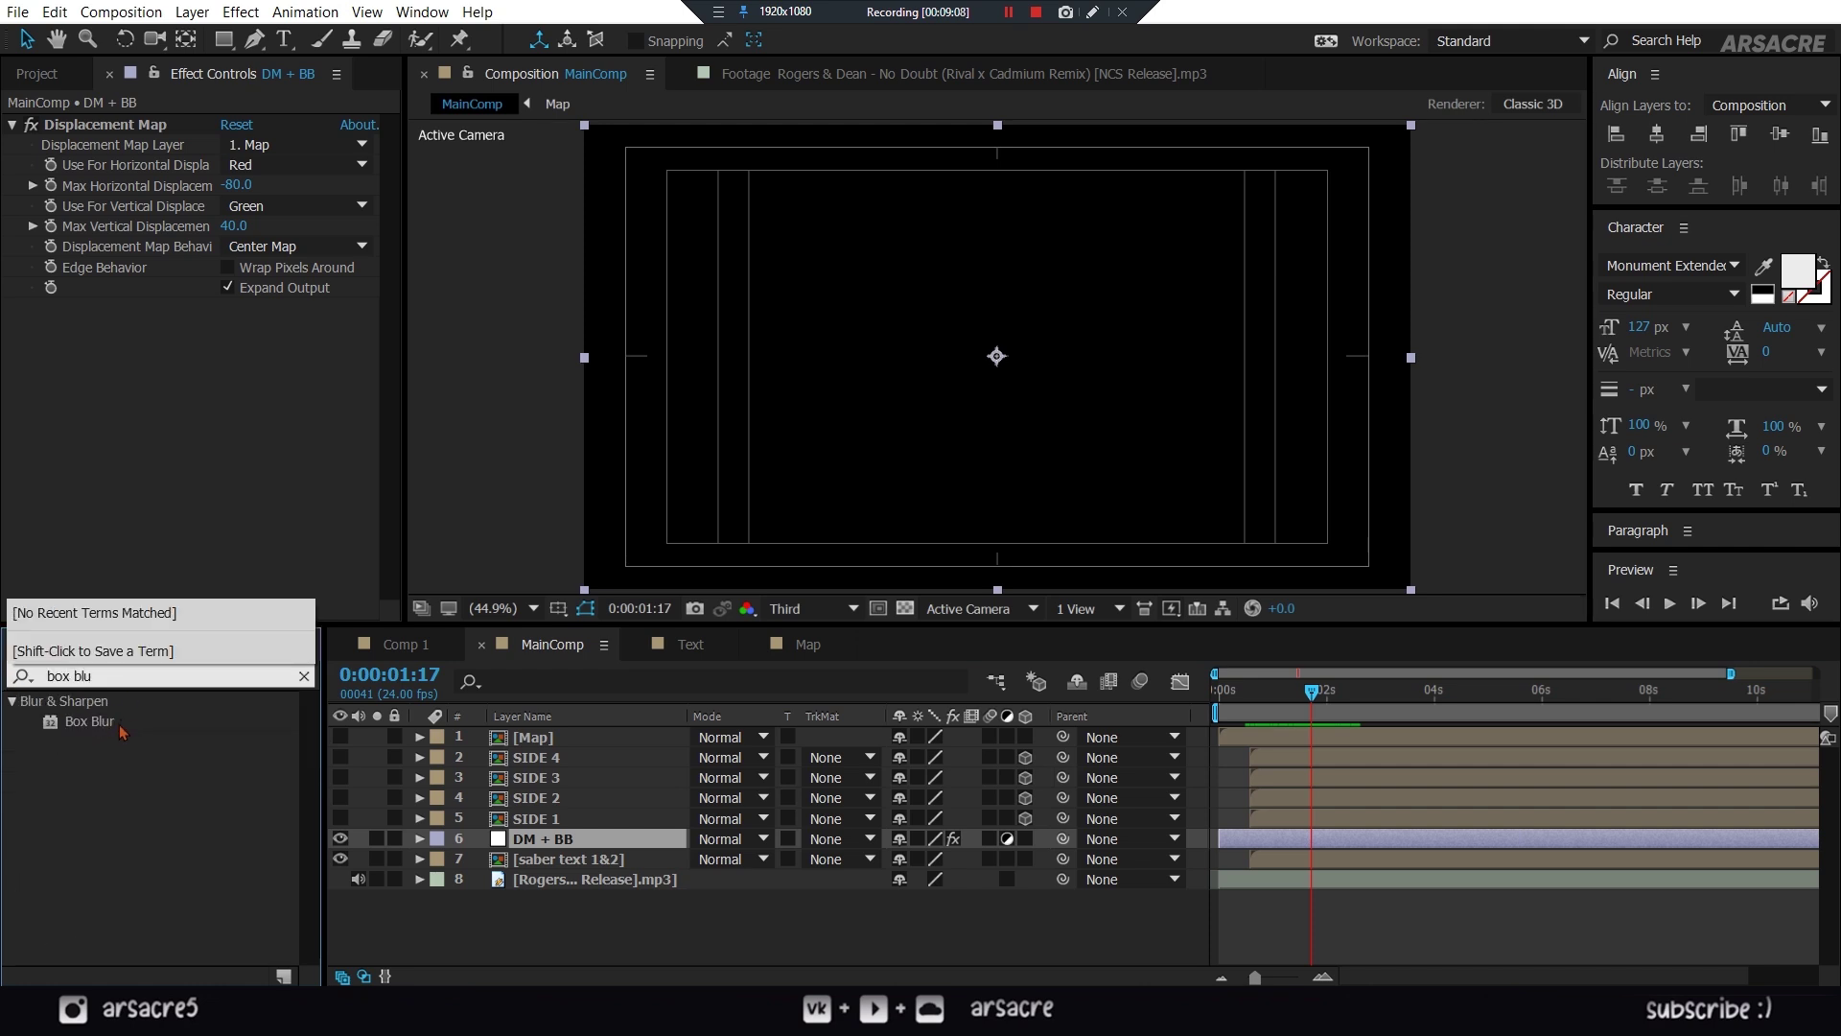
{"action": "type", "text": "r"}
{"action": "left_click_drag", "start_coordinate": [89, 721], "coordinate": [585, 840]}
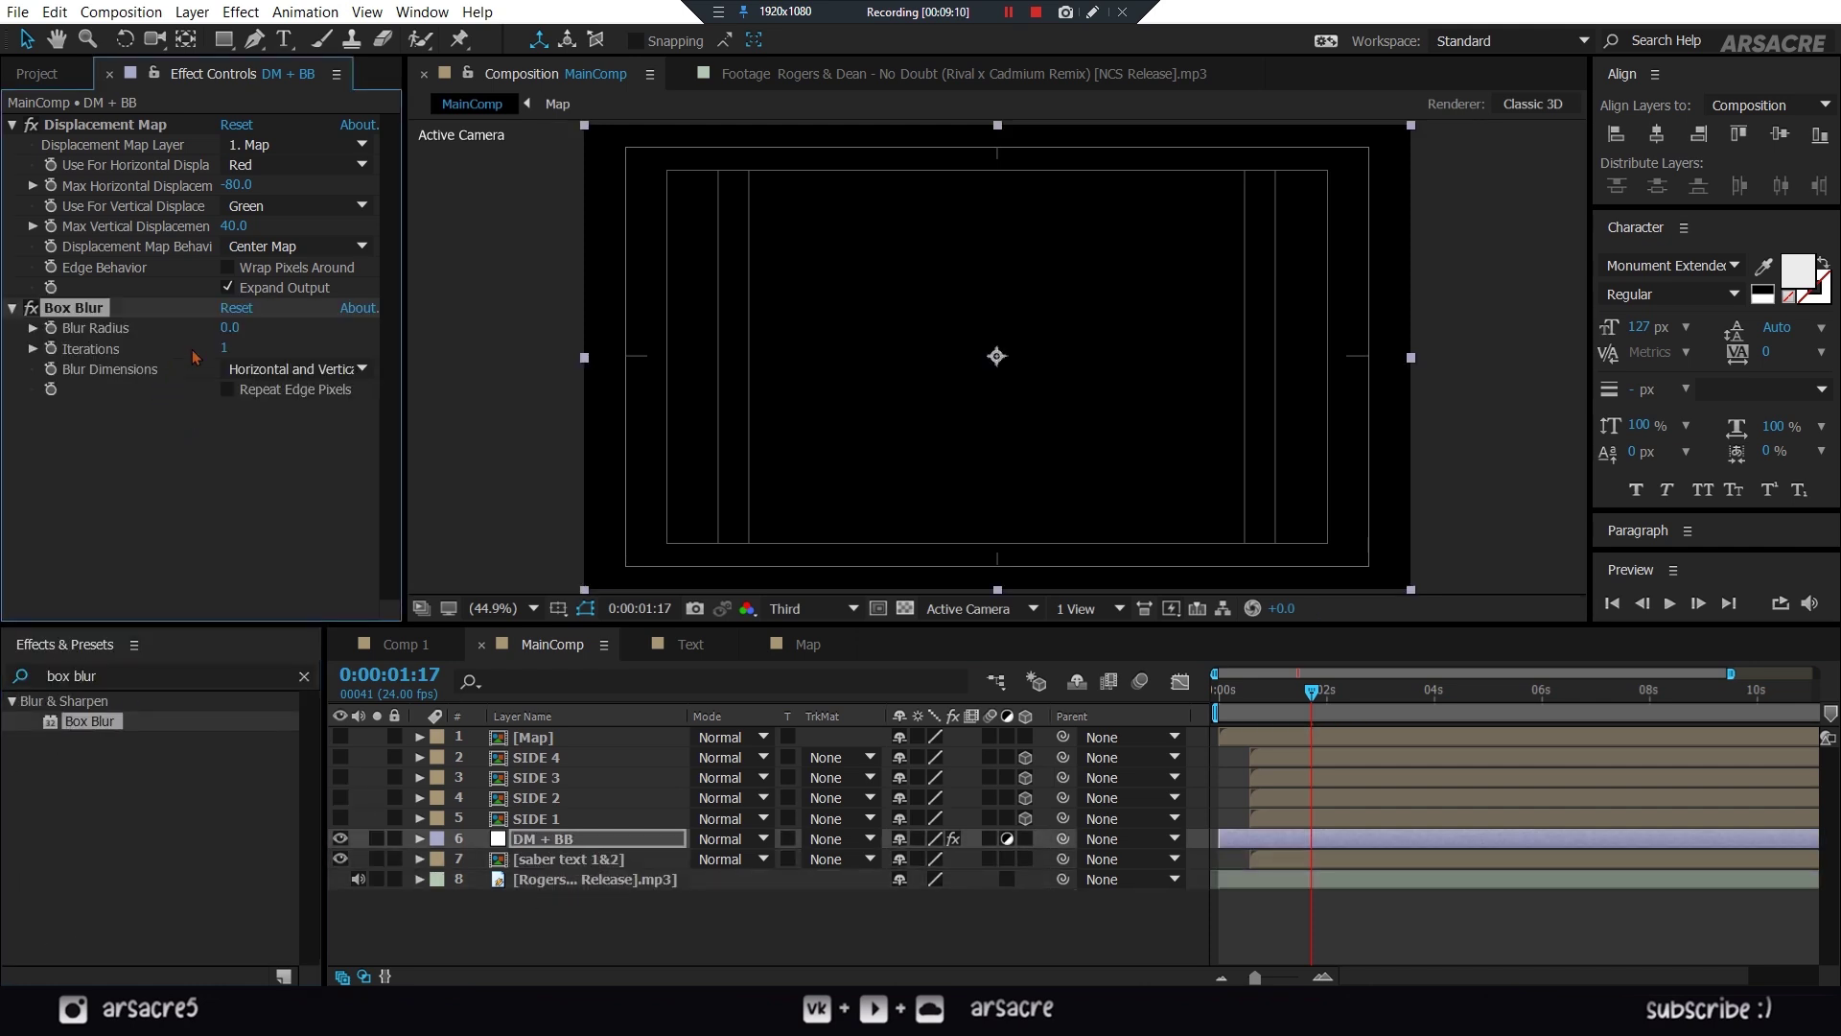
{"action": "type", "text": "3"}
{"action": "left_click", "coordinate": [241, 461]}
- Compare the title at 0:00:02:14 with the Box Blur and Displacement Map effects switched off and on
{"action": "left_click_drag", "start_coordinate": [1255, 692], "coordinate": [1358, 702]}
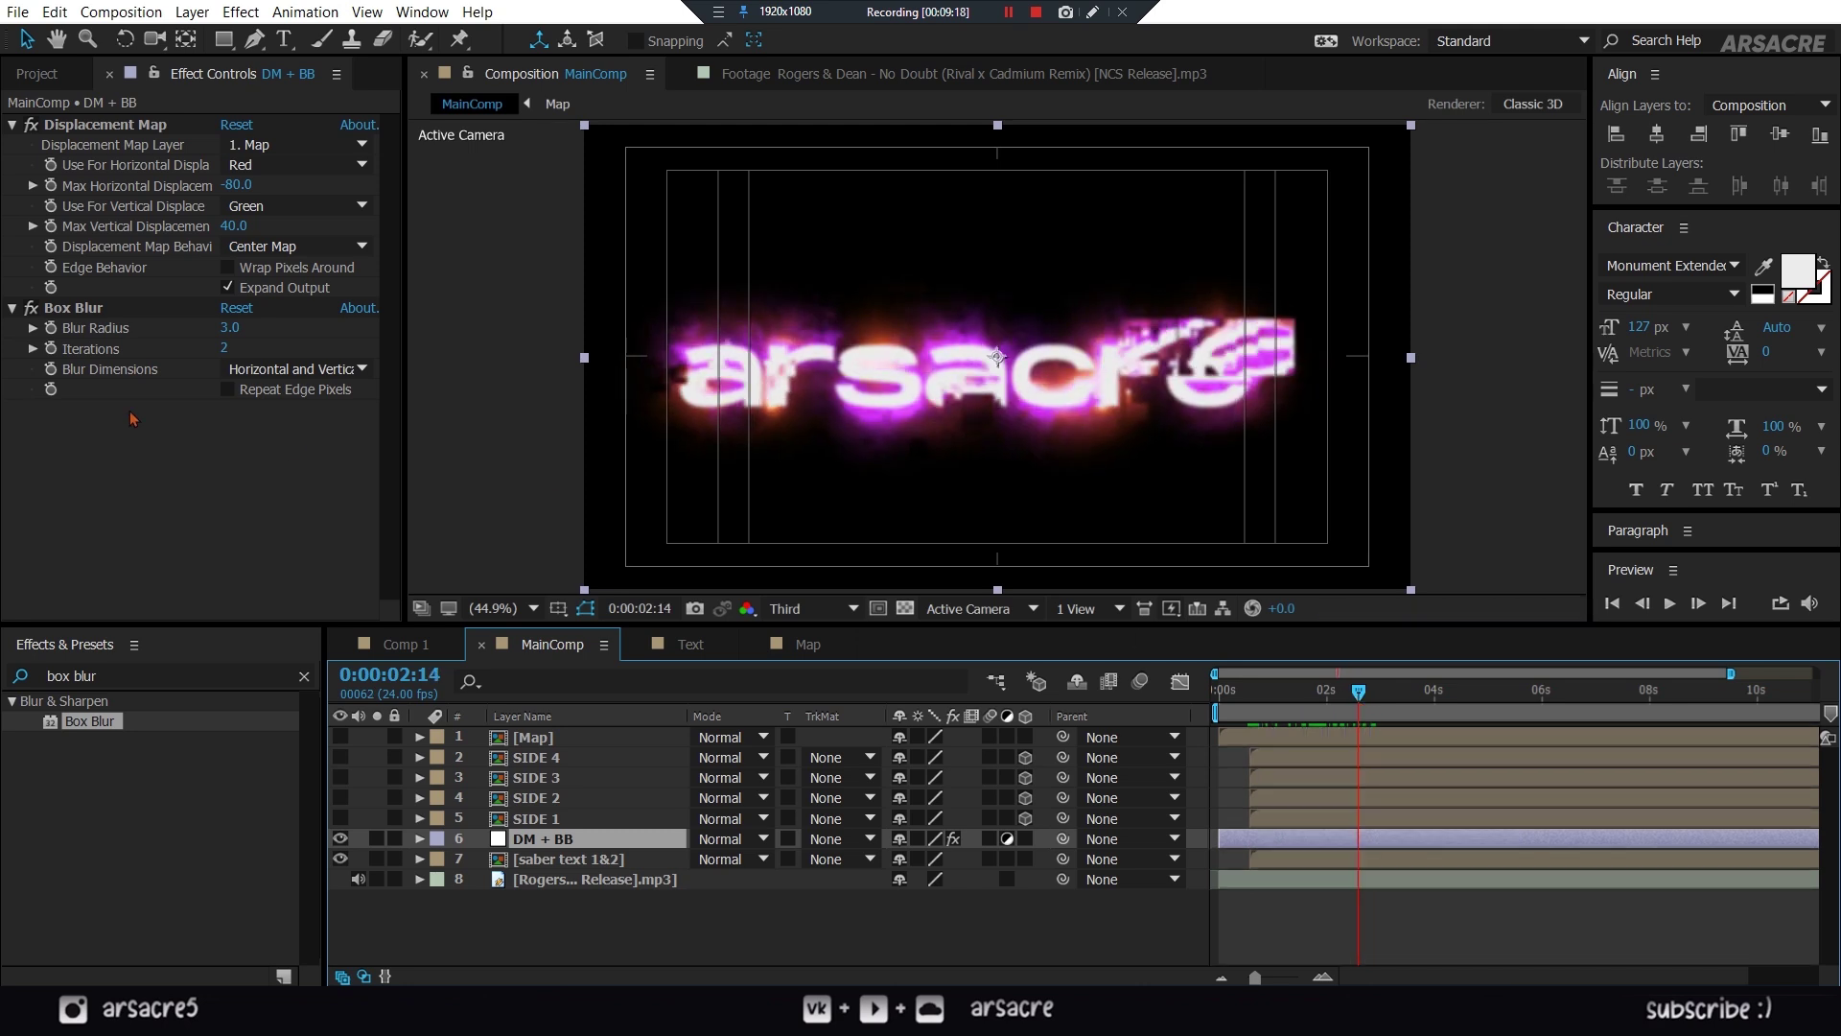
{"action": "left_click", "coordinate": [34, 312]}
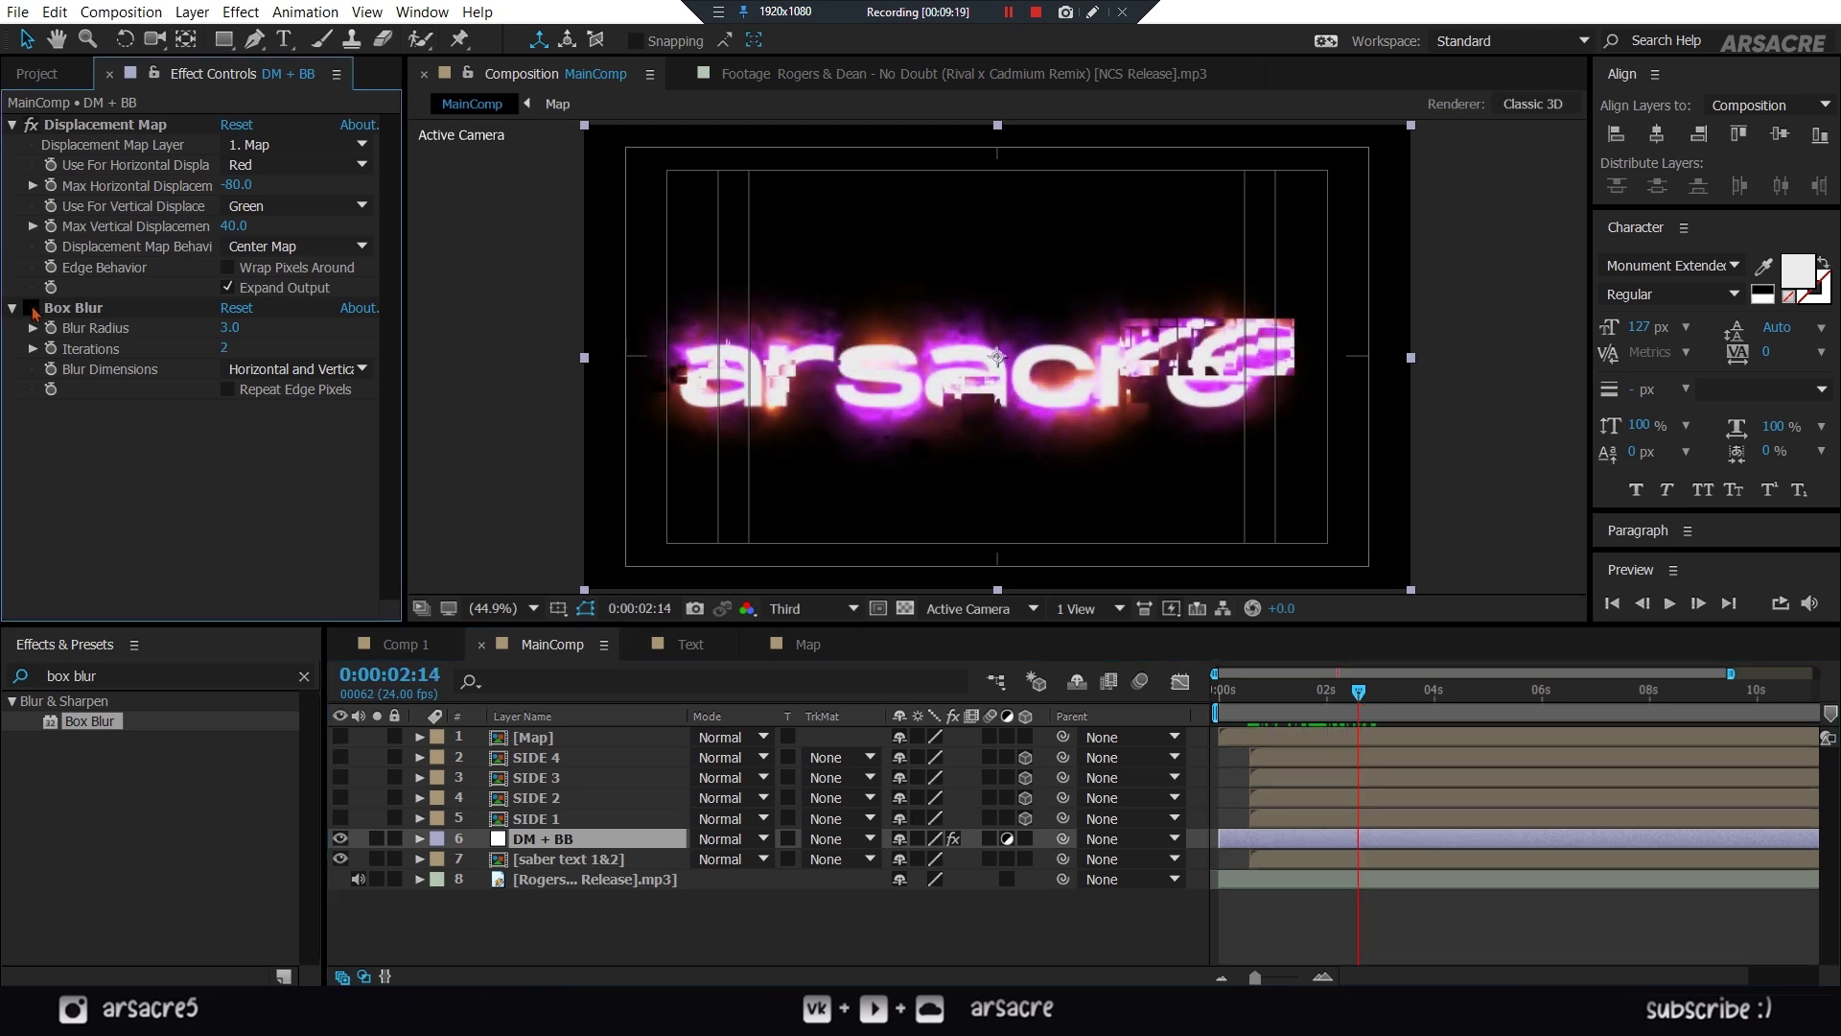
{"action": "left_click", "coordinate": [30, 125]}
{"action": "left_click", "coordinate": [30, 125]}
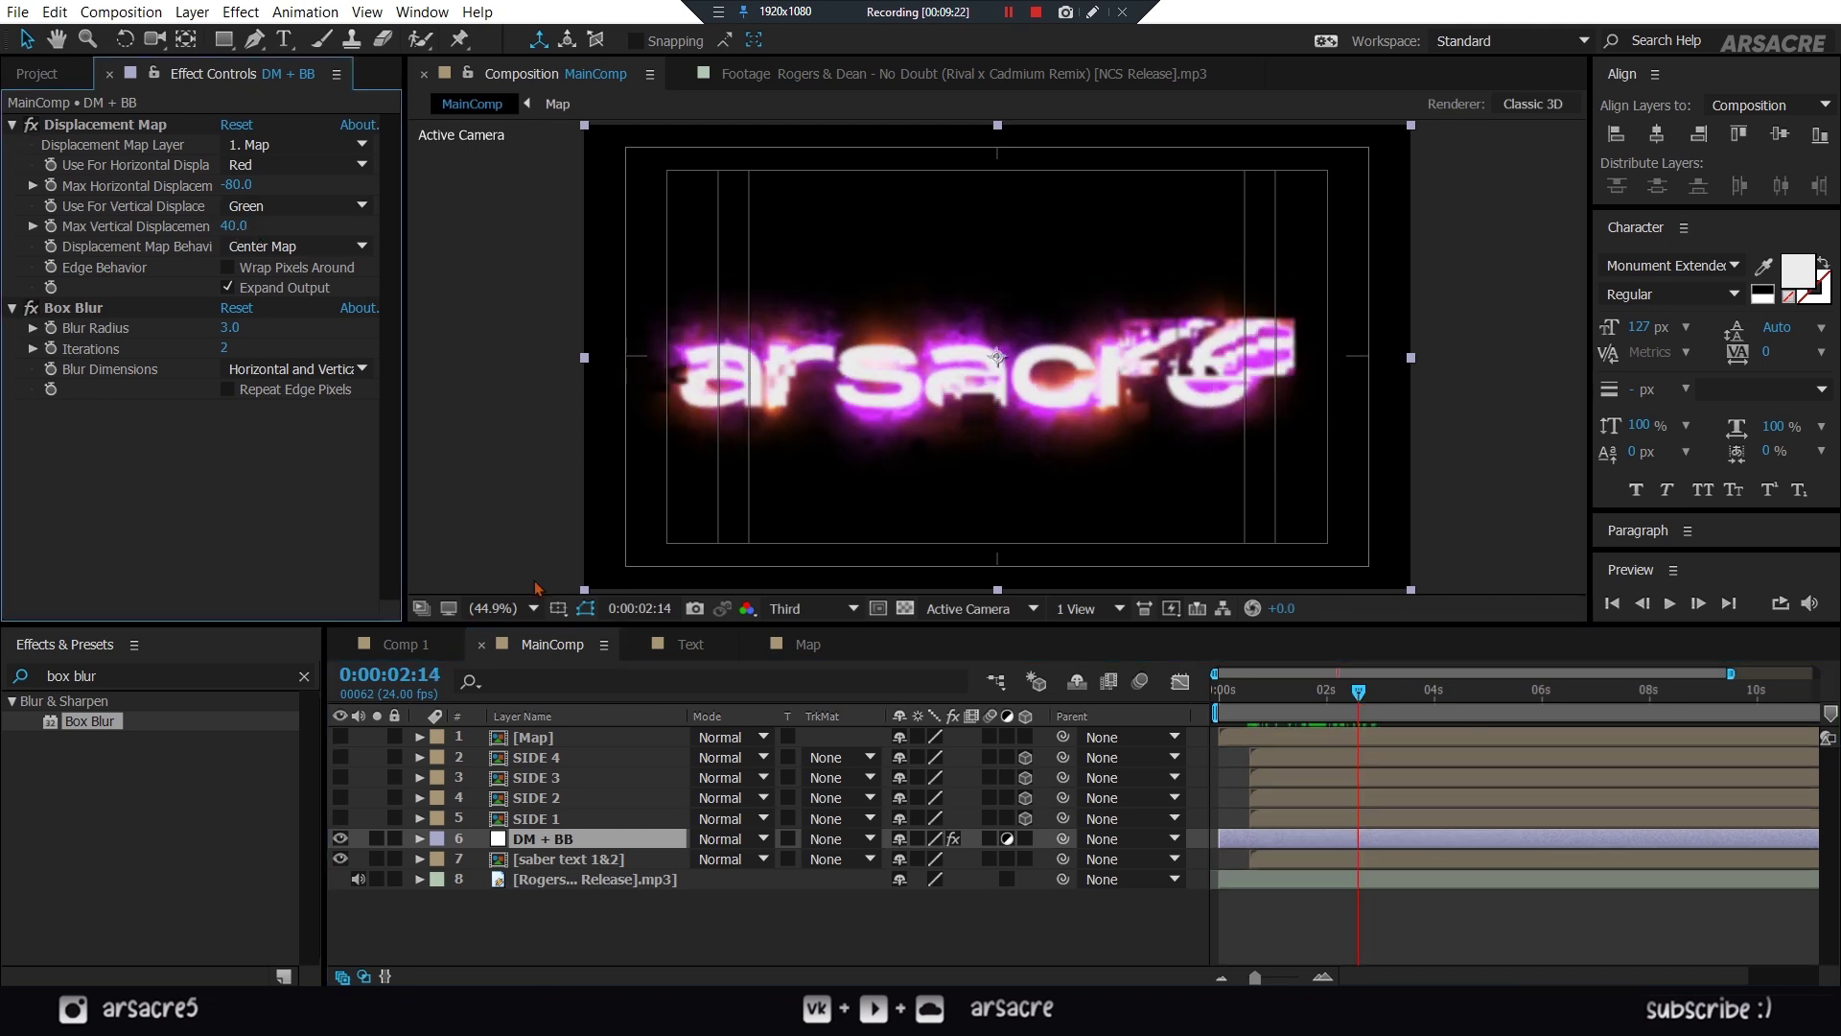
- Shift the saber text 1&2 layer slightly right and up in the frame and check the title at 0:00:02:07
{"action": "left_click", "coordinate": [554, 865]}
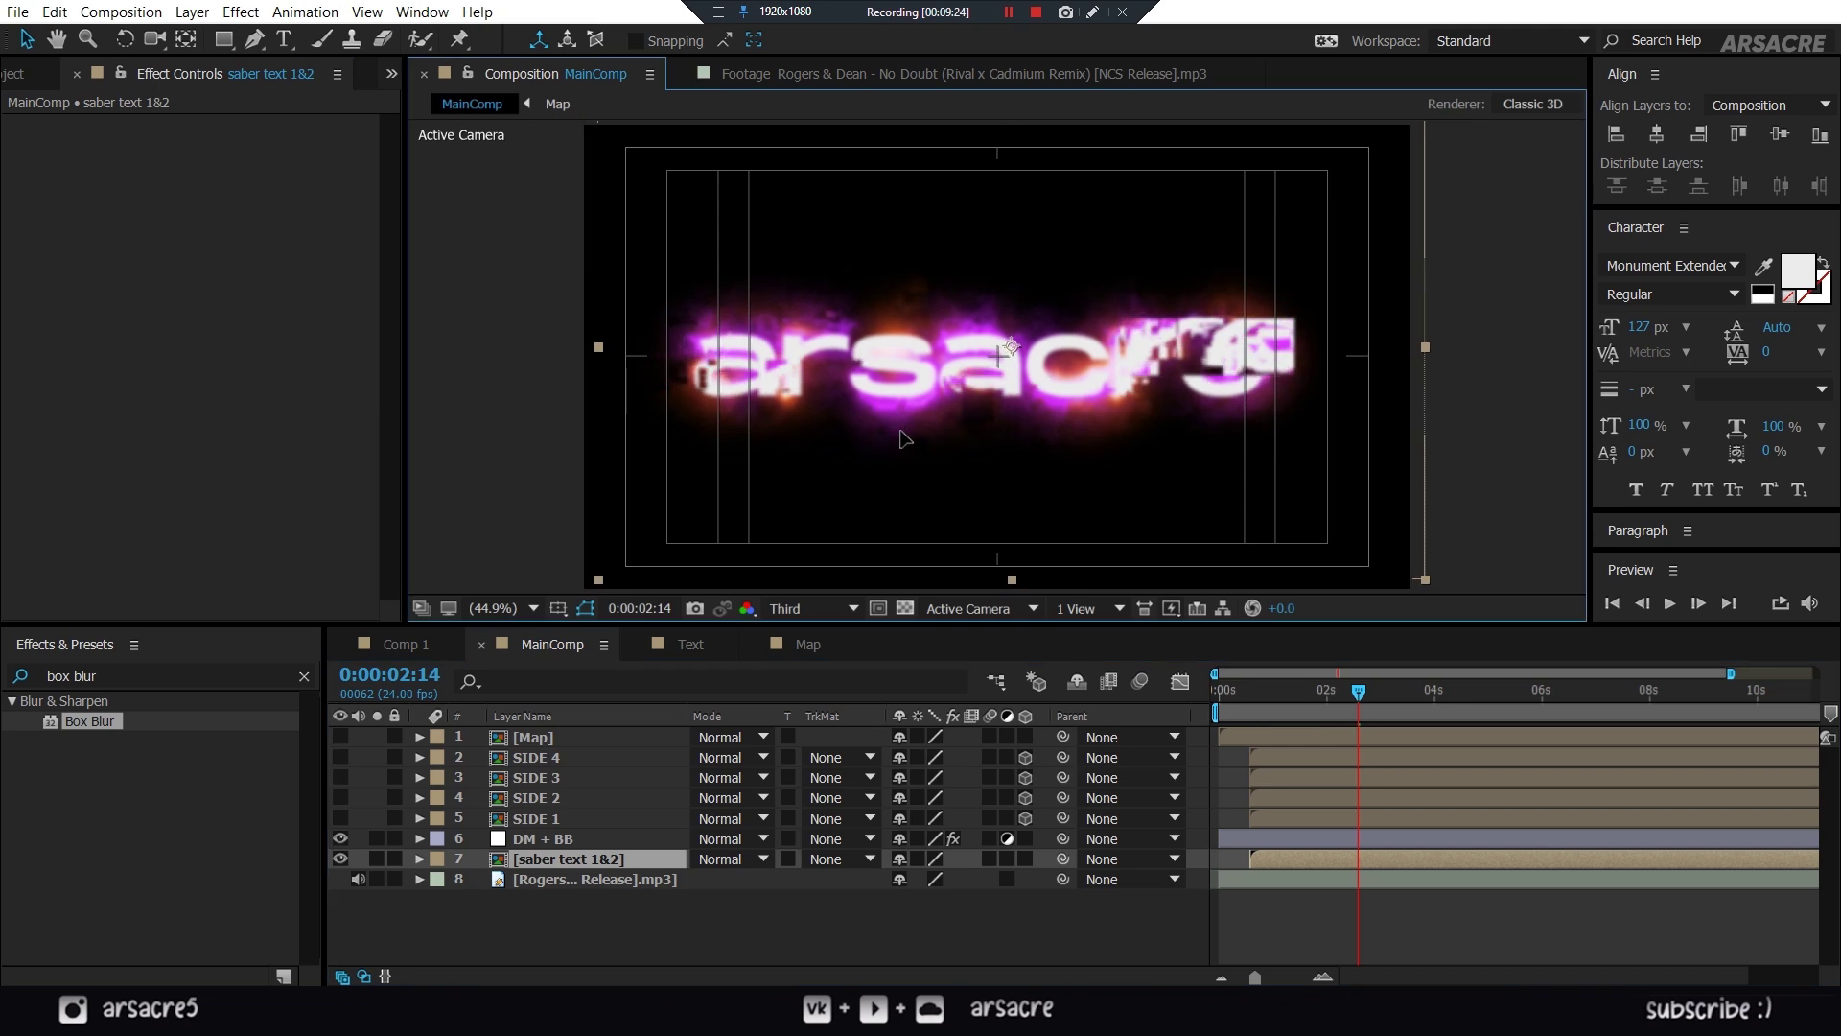
{"action": "key", "text": "Return"}
{"action": "mouse_move", "coordinate": [1341, 710]}
{"action": "left_mouse_down"}
{"action": "mouse_move", "coordinate": [1453, 711]}
{"action": "mouse_move", "coordinate": [1341, 717]}
{"action": "left_mouse_up"}
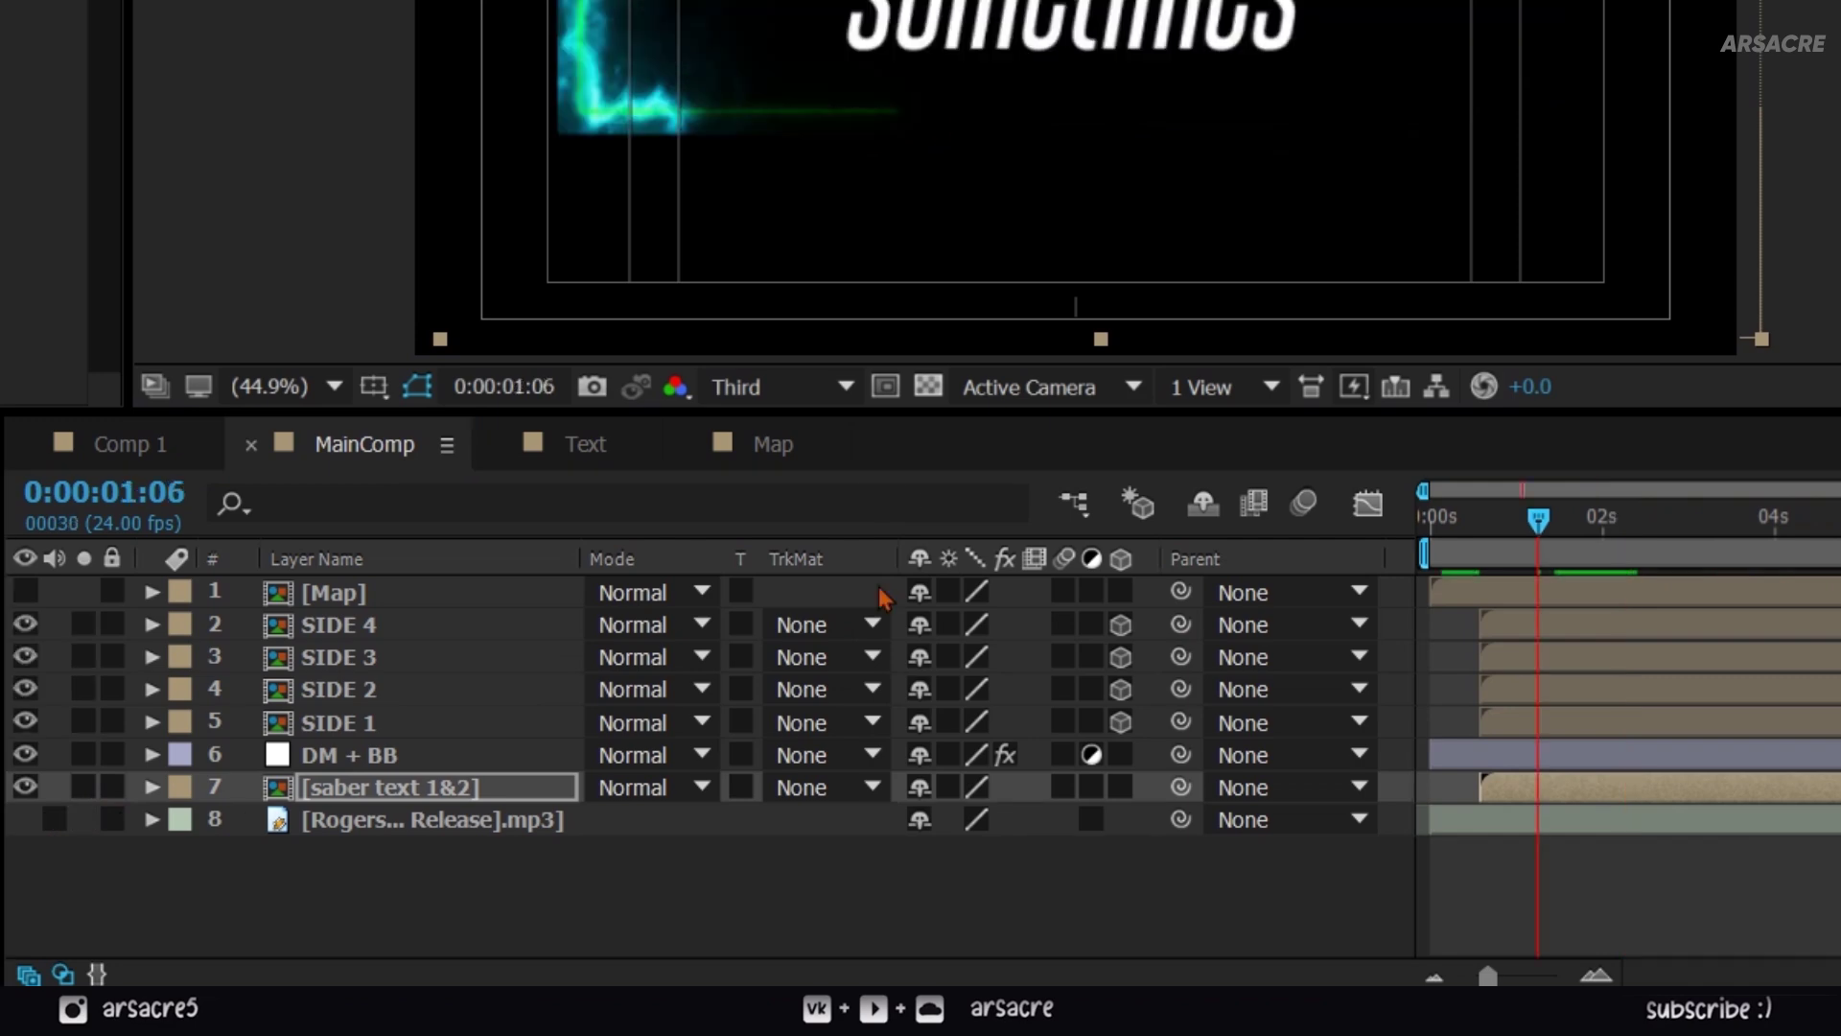
- Turn the saber text 1&2 layer into a 3D layer and move the playhead to 0:00:01:11
{"action": "left_click", "coordinate": [1101, 843]}
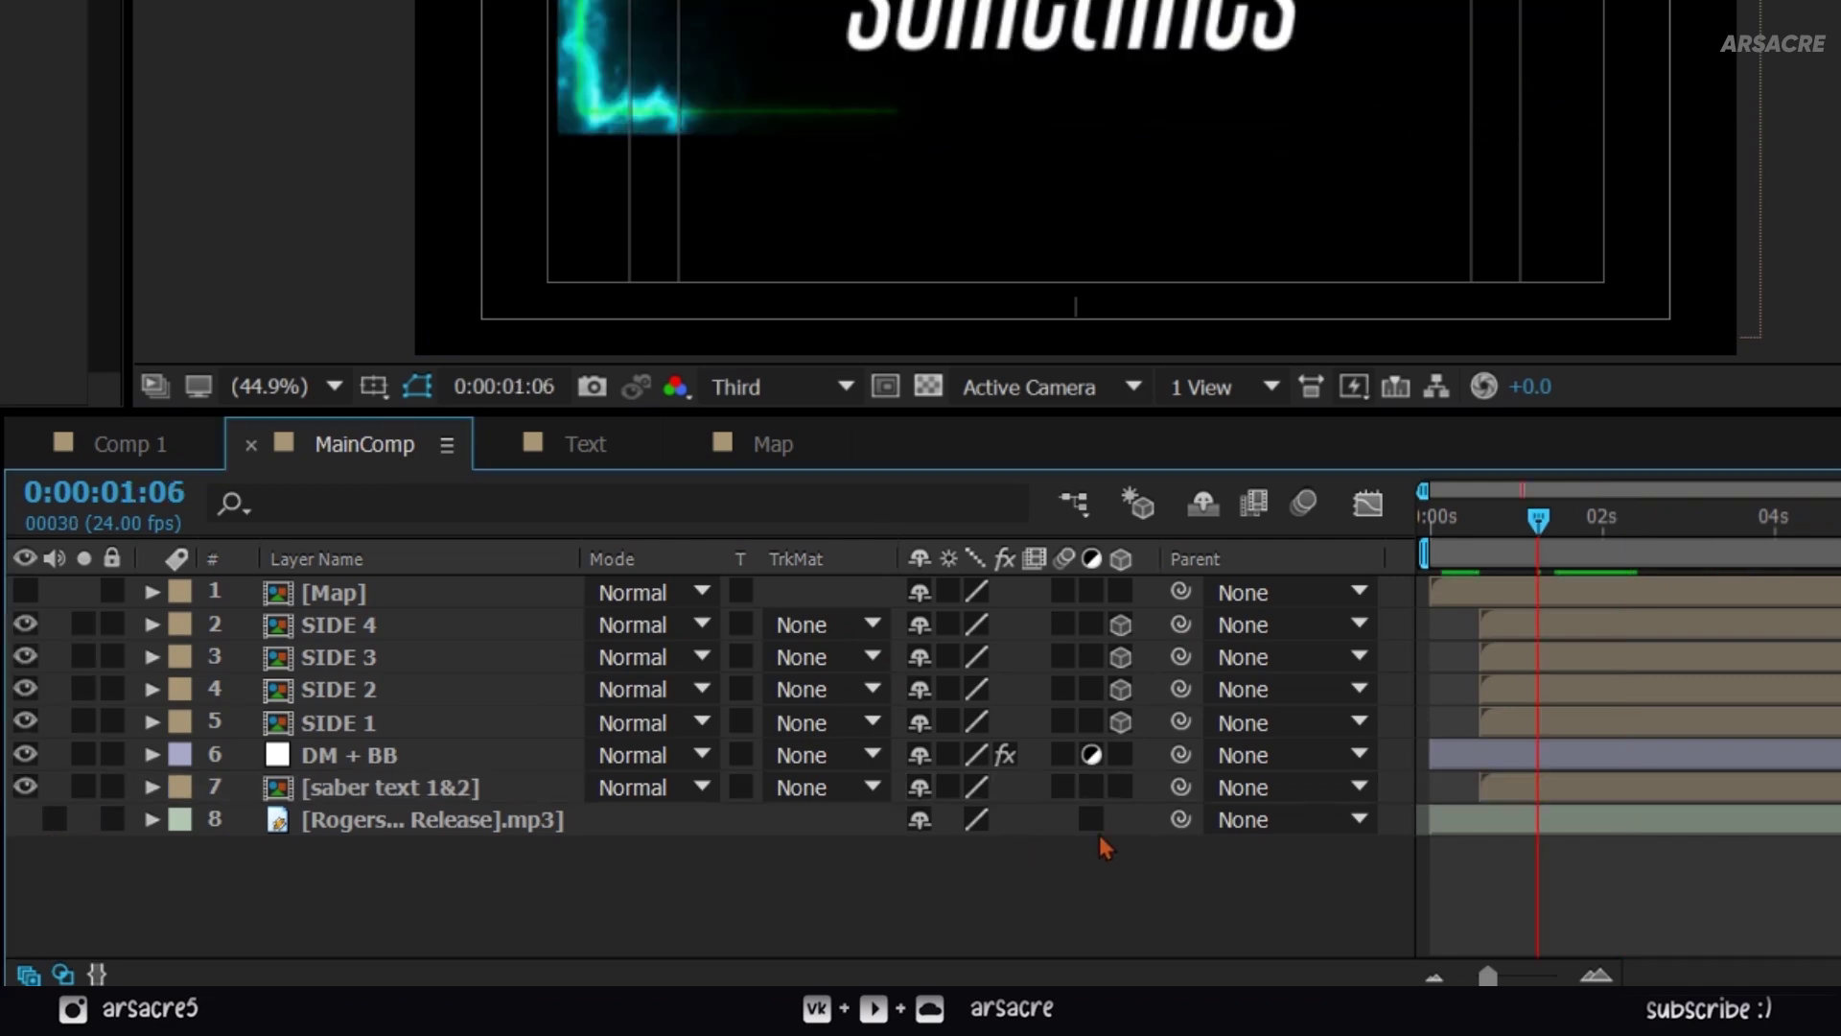
{"action": "left_click", "coordinate": [1120, 787]}
{"action": "left_click_drag", "start_coordinate": [1532, 535], "coordinate": [1479, 540]}
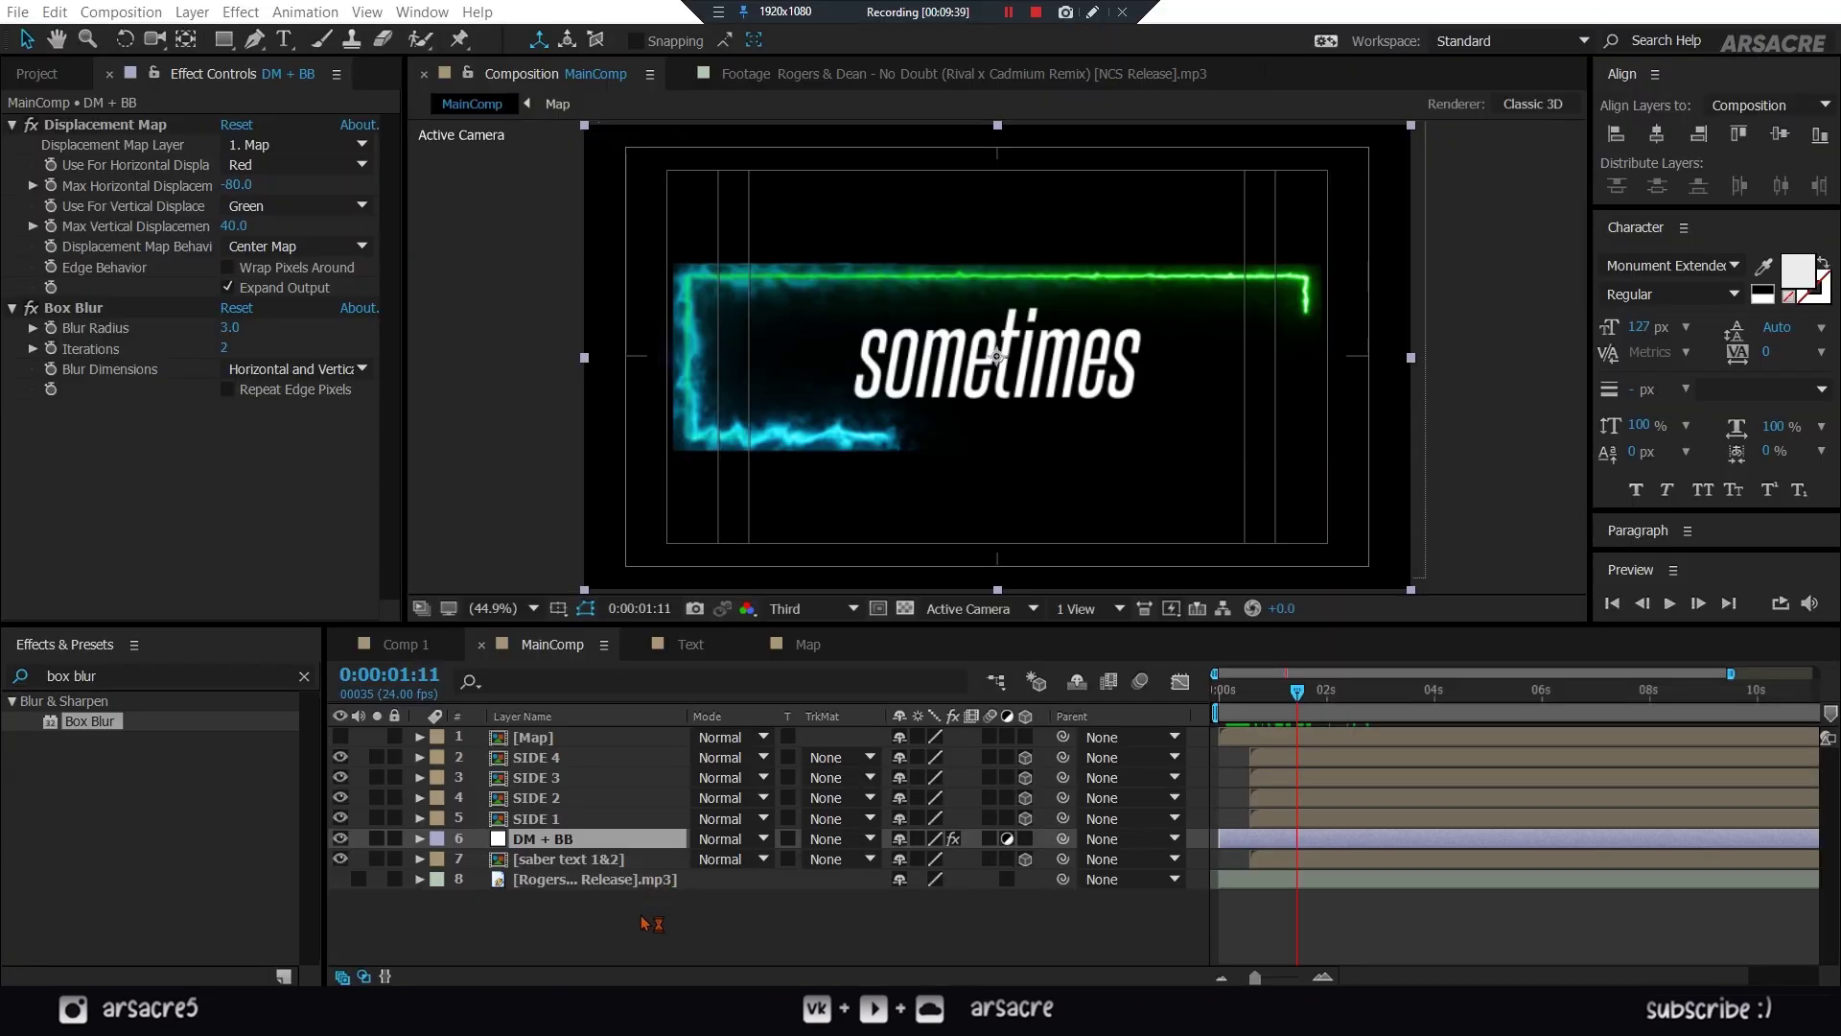
- Add an adjustment layer named SB to MainComp and place it directly above the DM + BB layer
{"action": "right_click", "coordinate": [643, 916]}
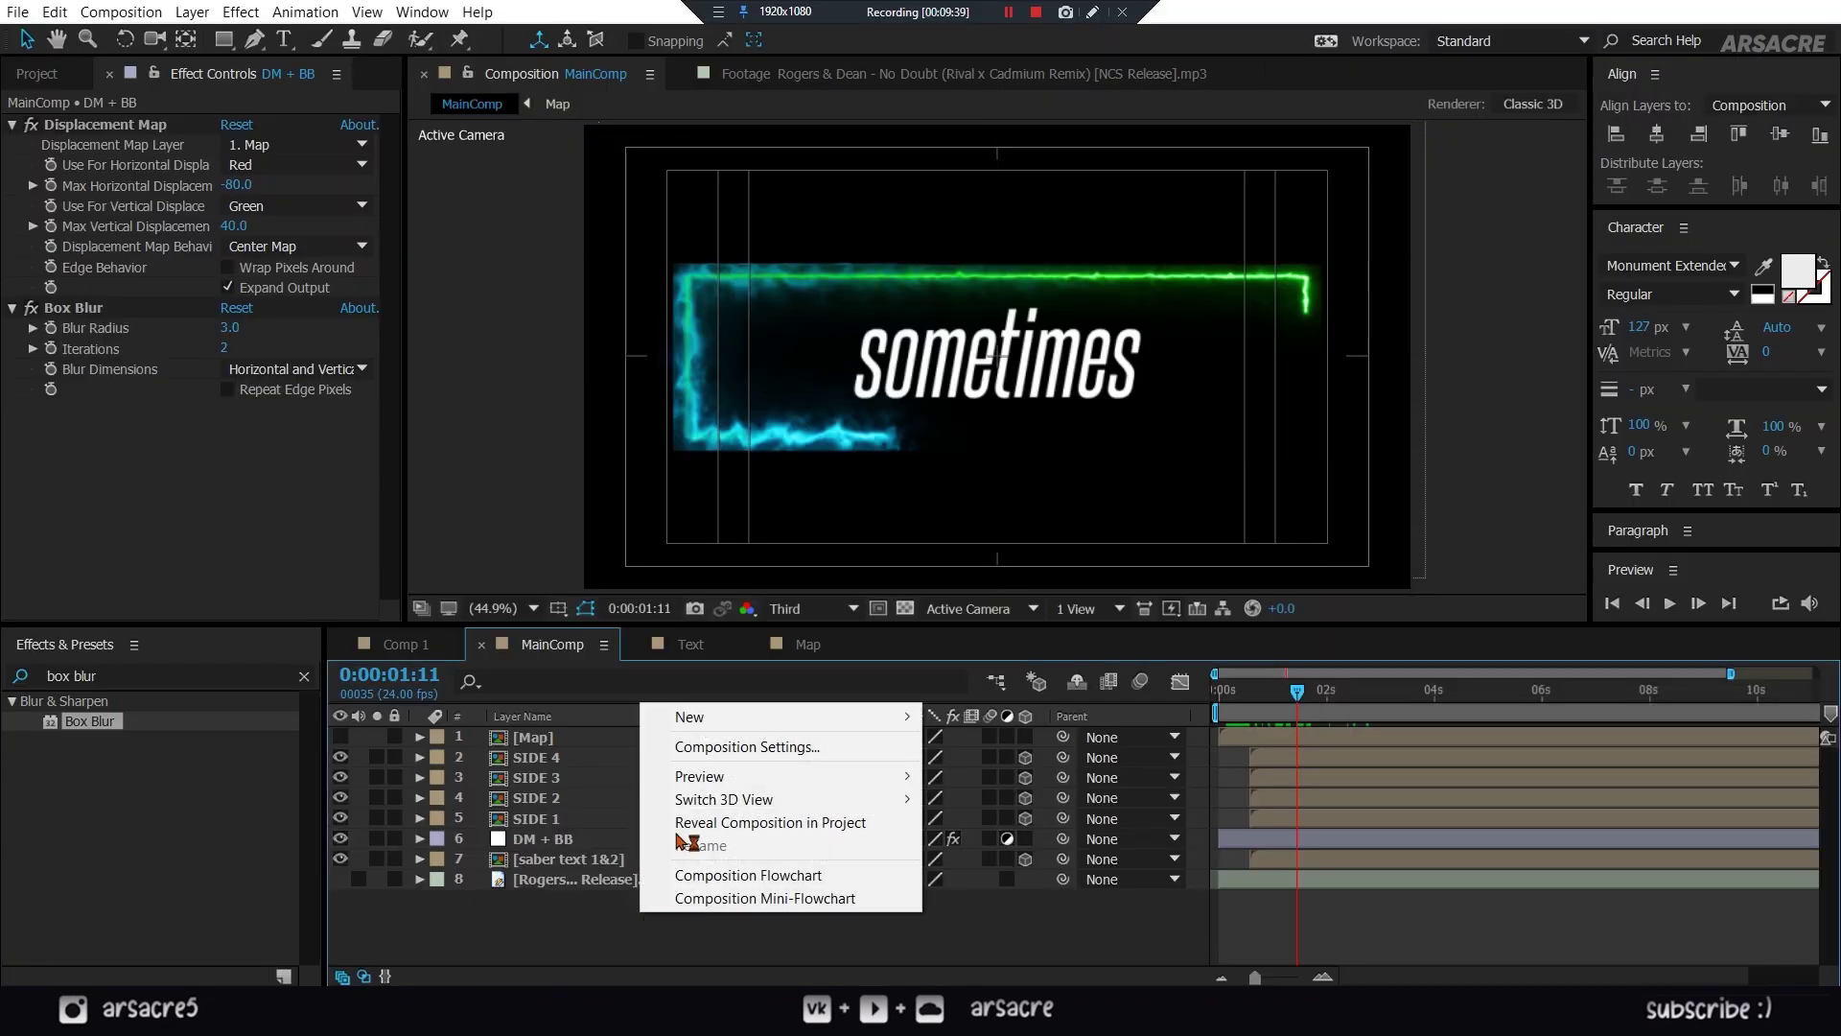
{"action": "mouse_move", "coordinate": [710, 723]}
{"action": "left_click", "coordinate": [998, 884]}
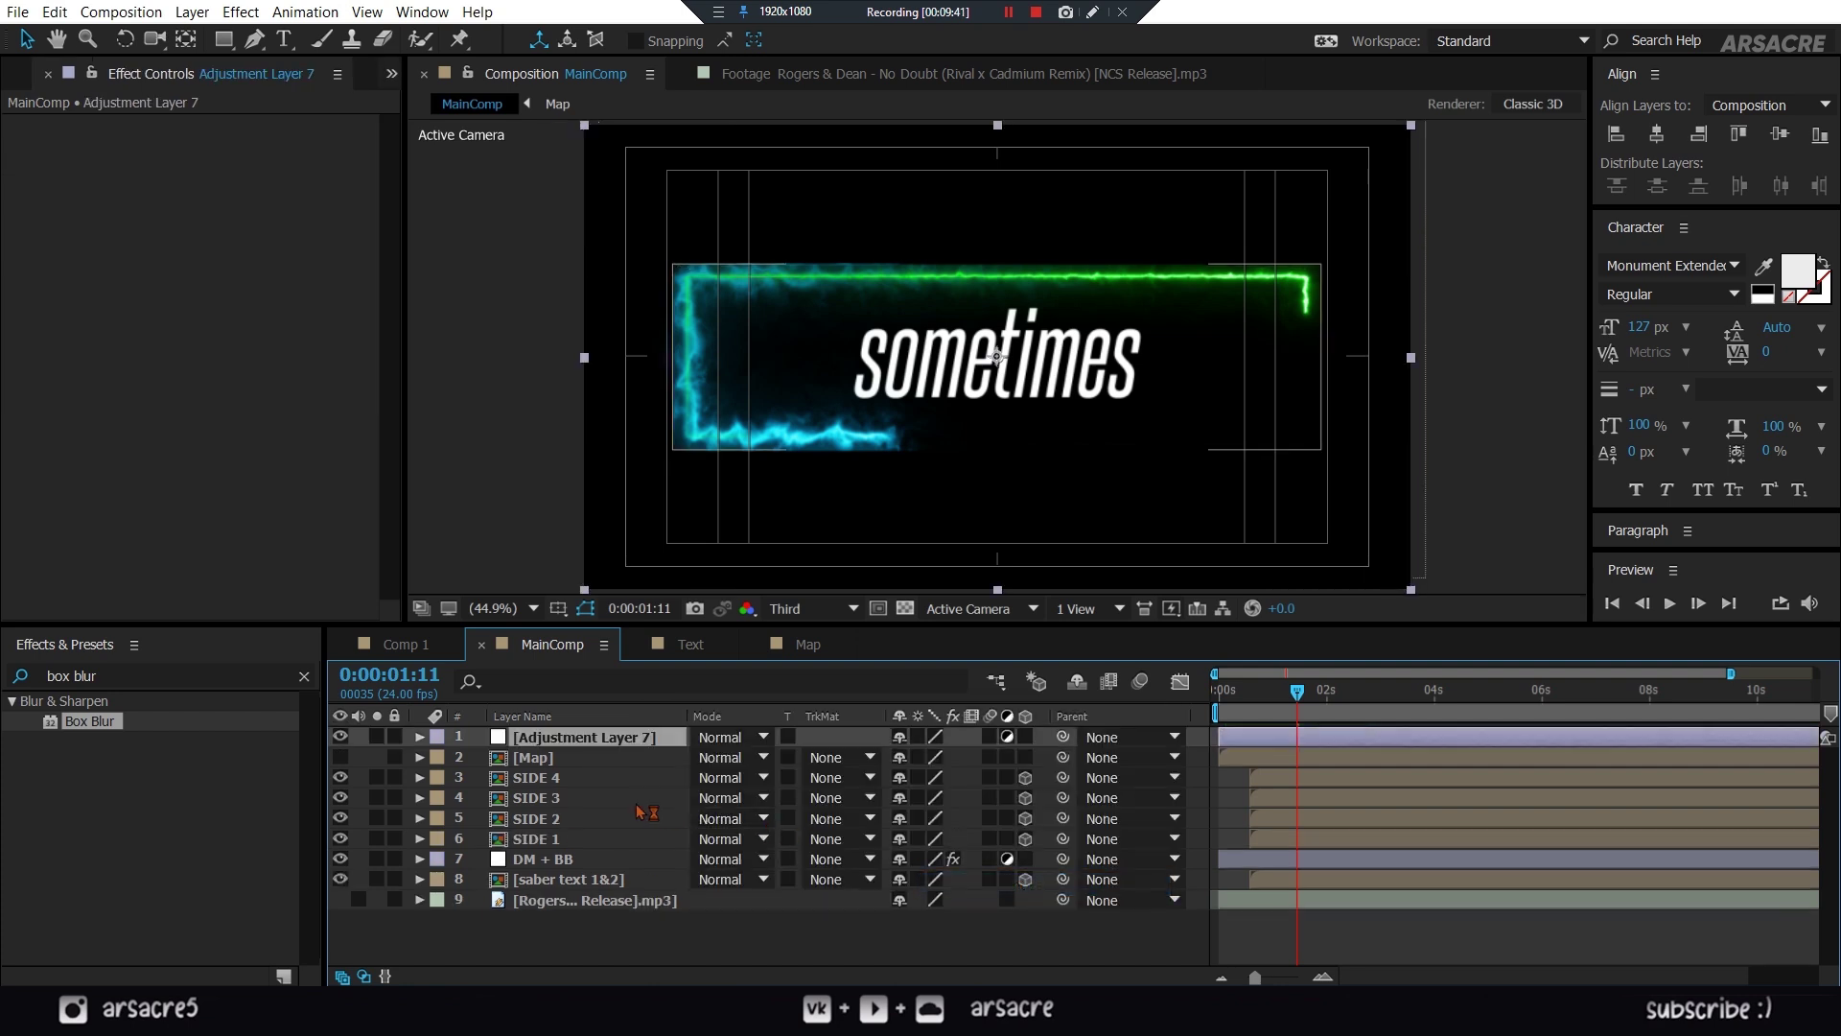
{"action": "key", "text": "Return"}
{"action": "type", "text": "SB"}
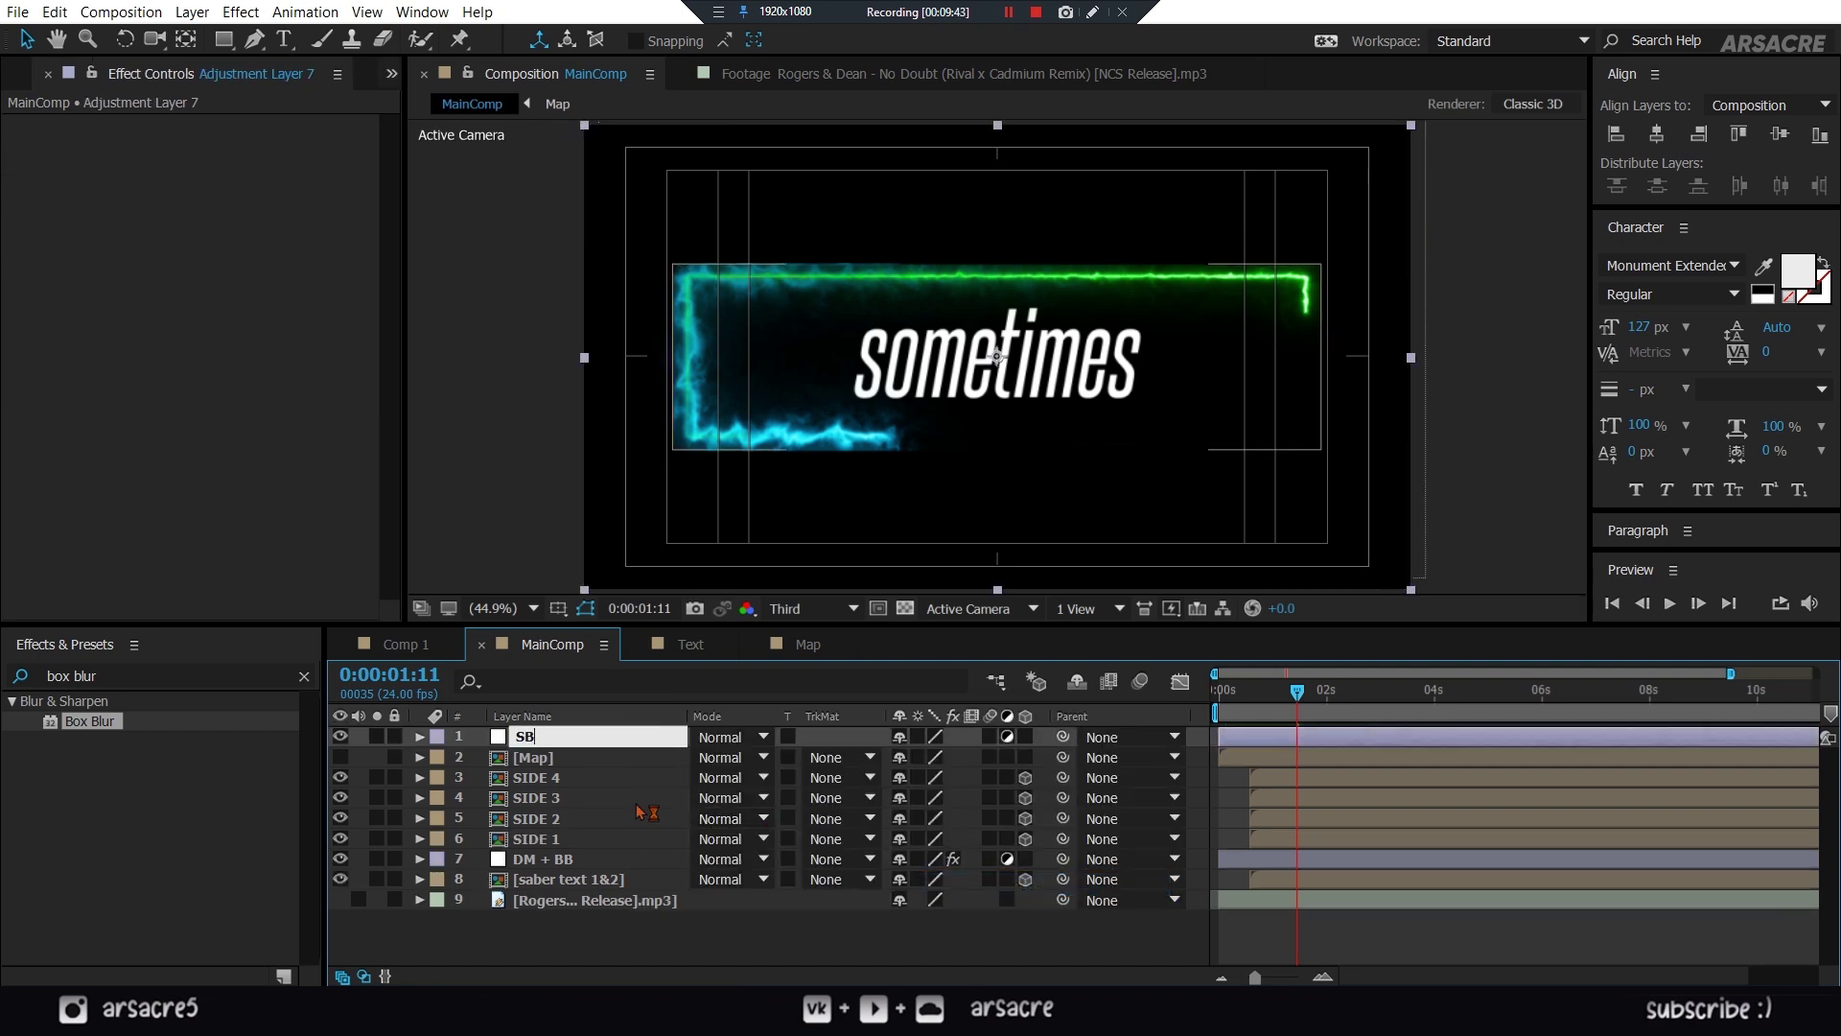
{"action": "key", "text": "Return"}
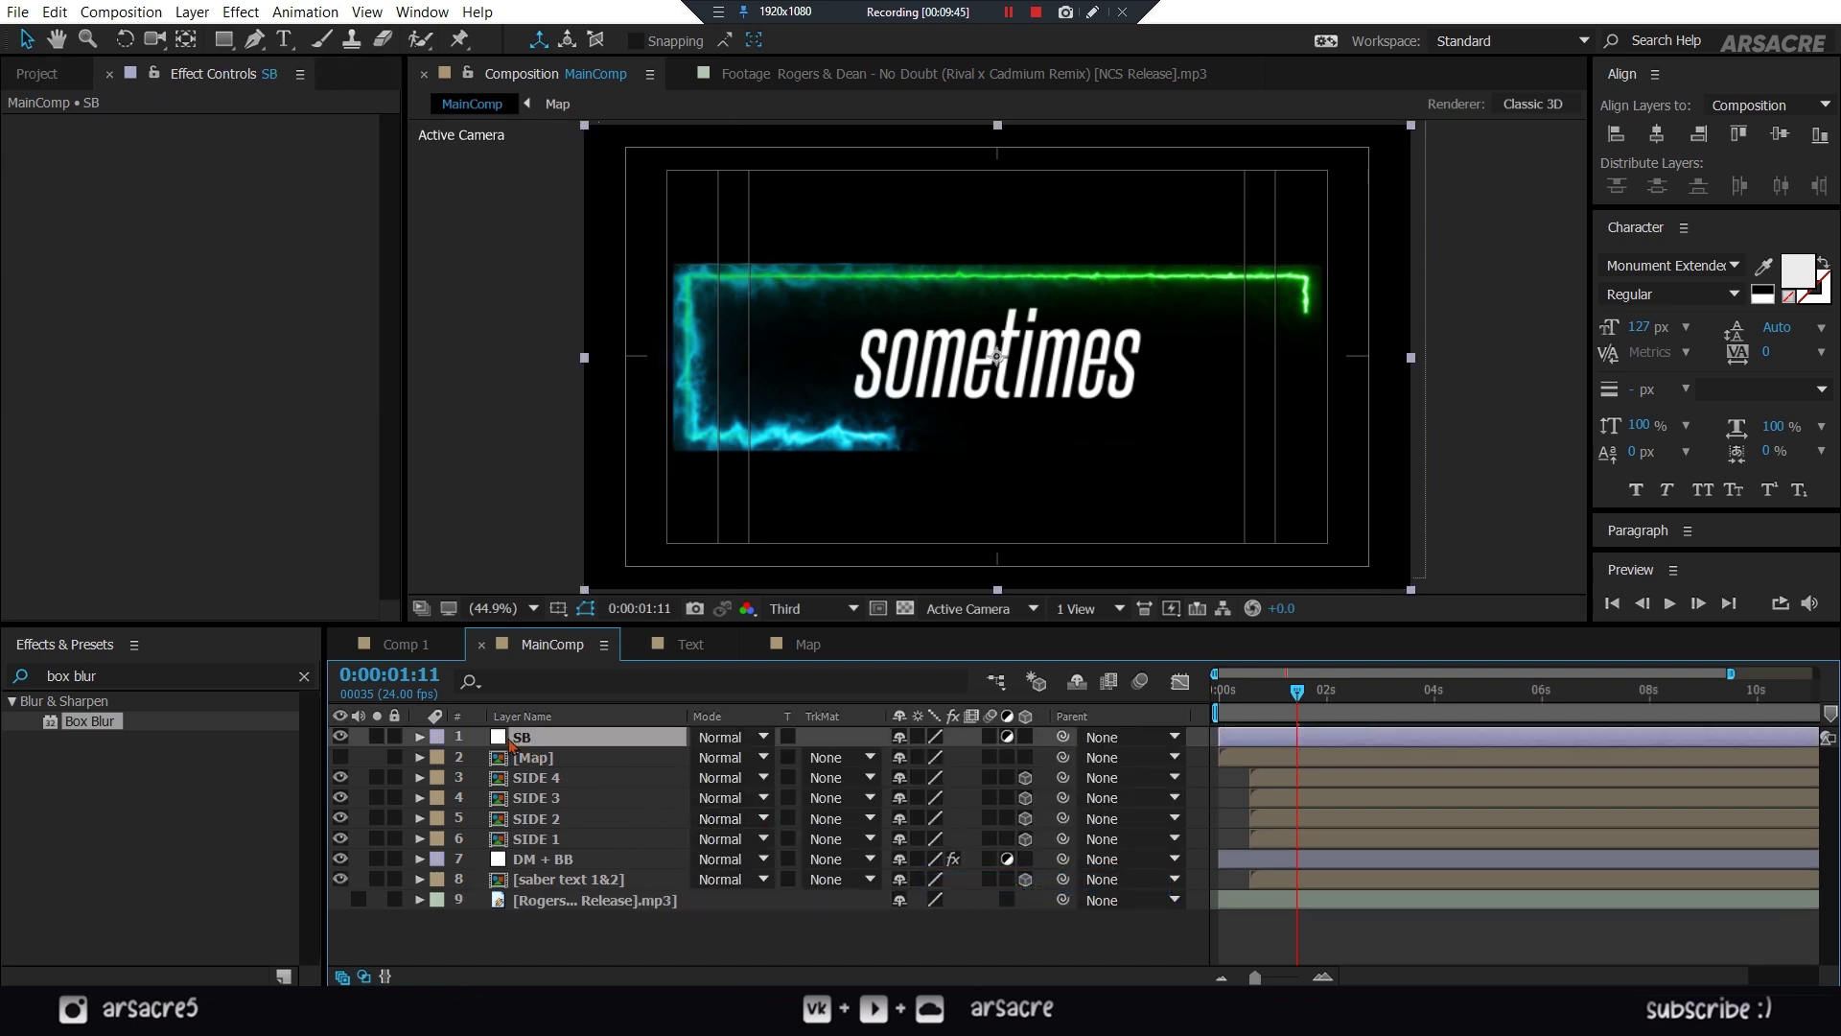
{"action": "left_click_drag", "start_coordinate": [506, 741], "coordinate": [548, 854]}
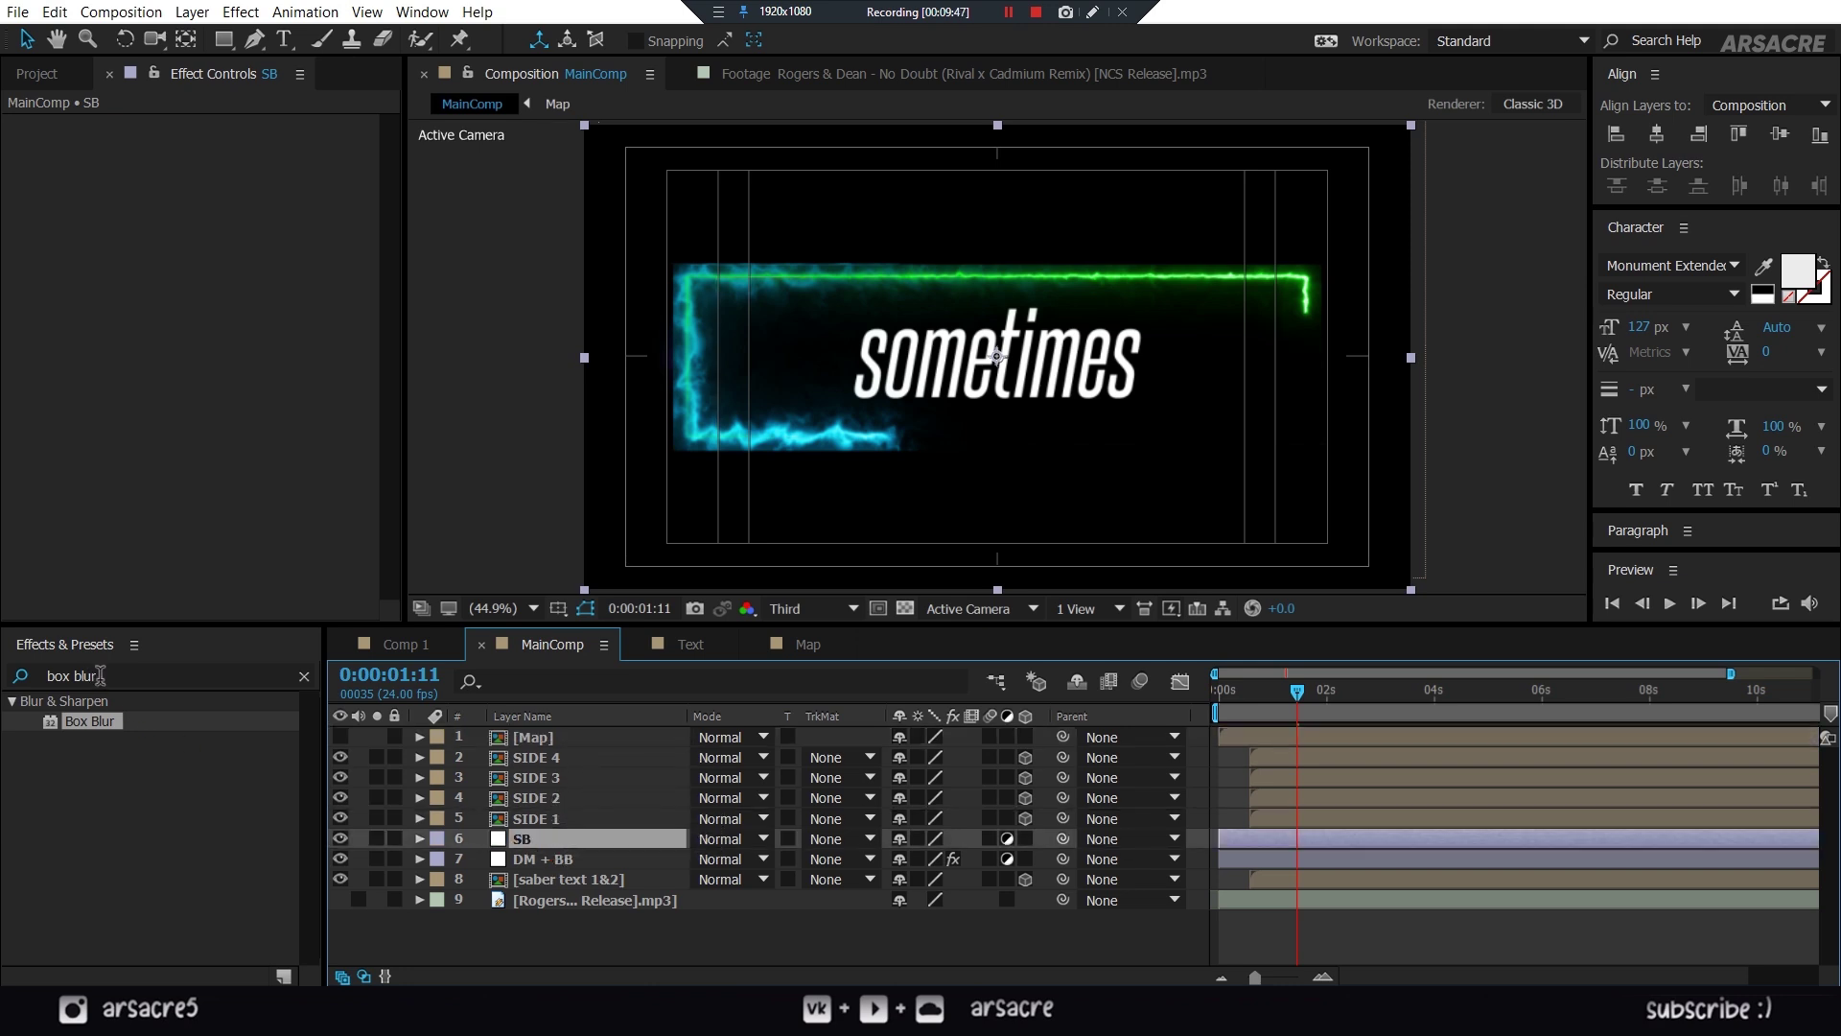
- Apply CC Star Burst to SB with Scatter 32, Speed -0.09, Grid Spacing 5, Size 40 and Blend w. Original 51%
{"action": "left_click", "coordinate": [100, 676]}
{"action": "type", "text": "star"}
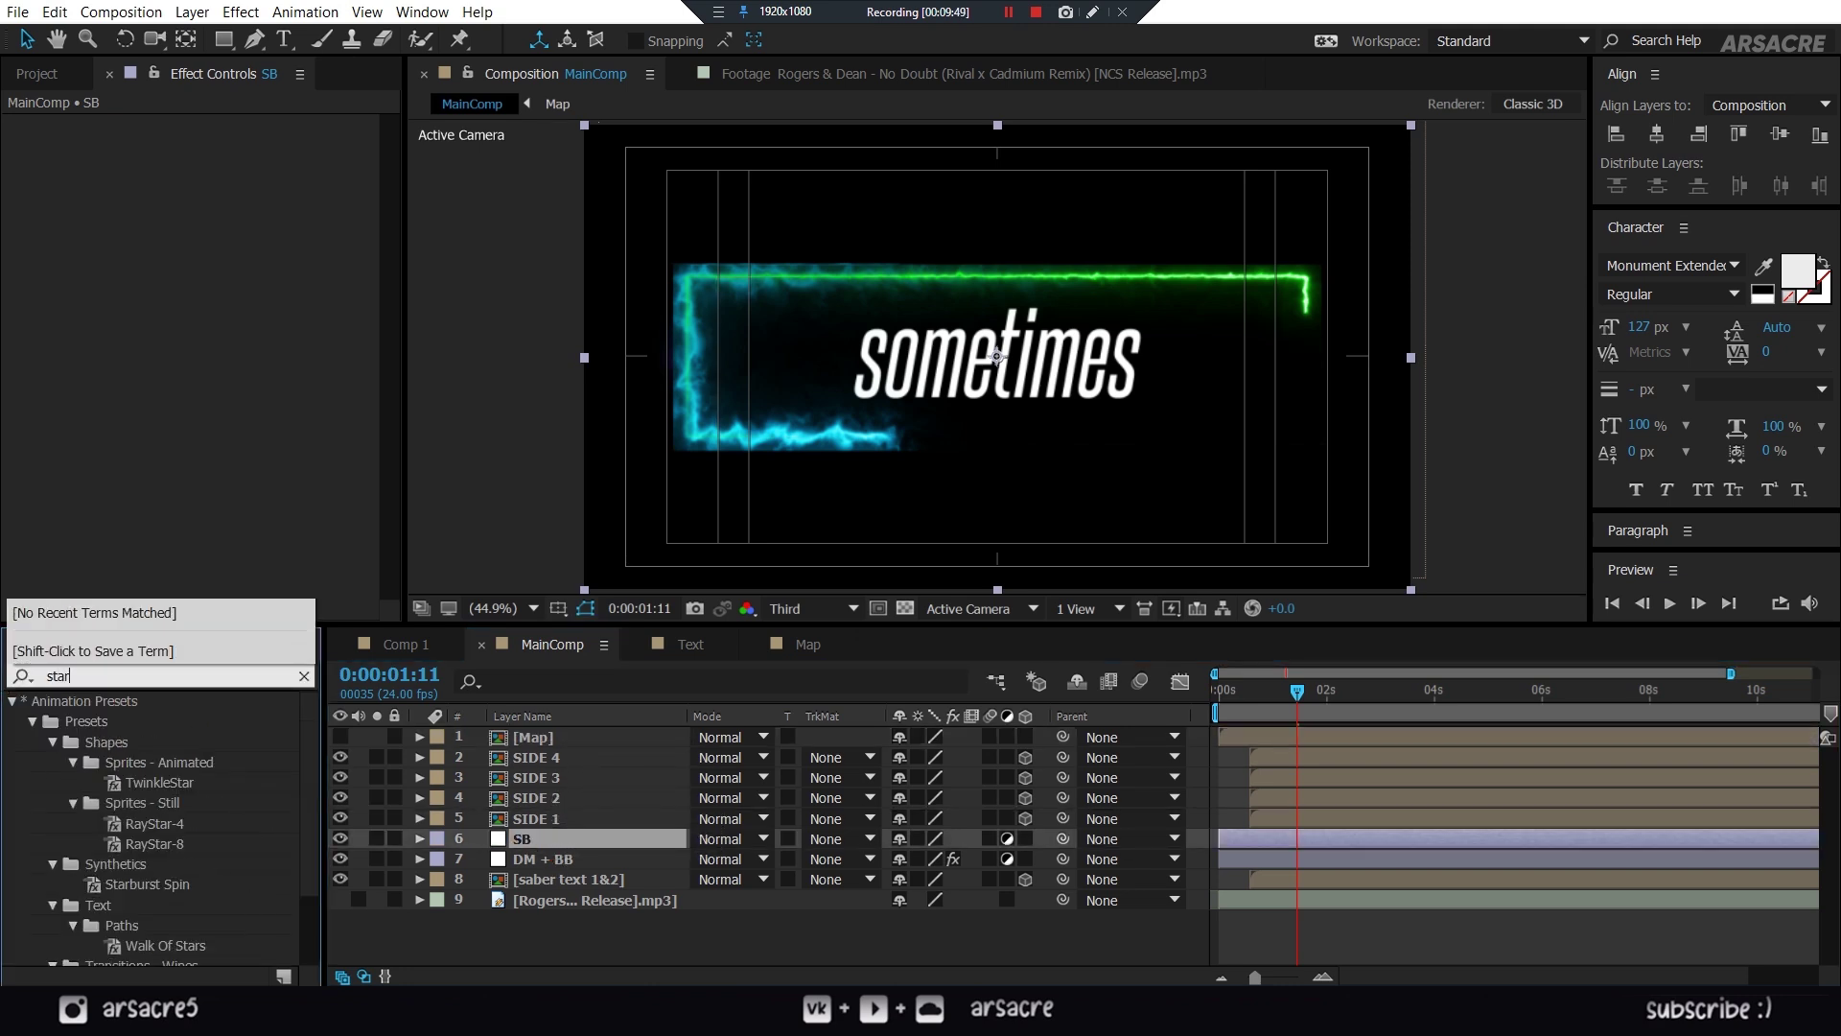
{"action": "type", "text": " b"}
{"action": "double_click", "coordinate": [162, 727]}
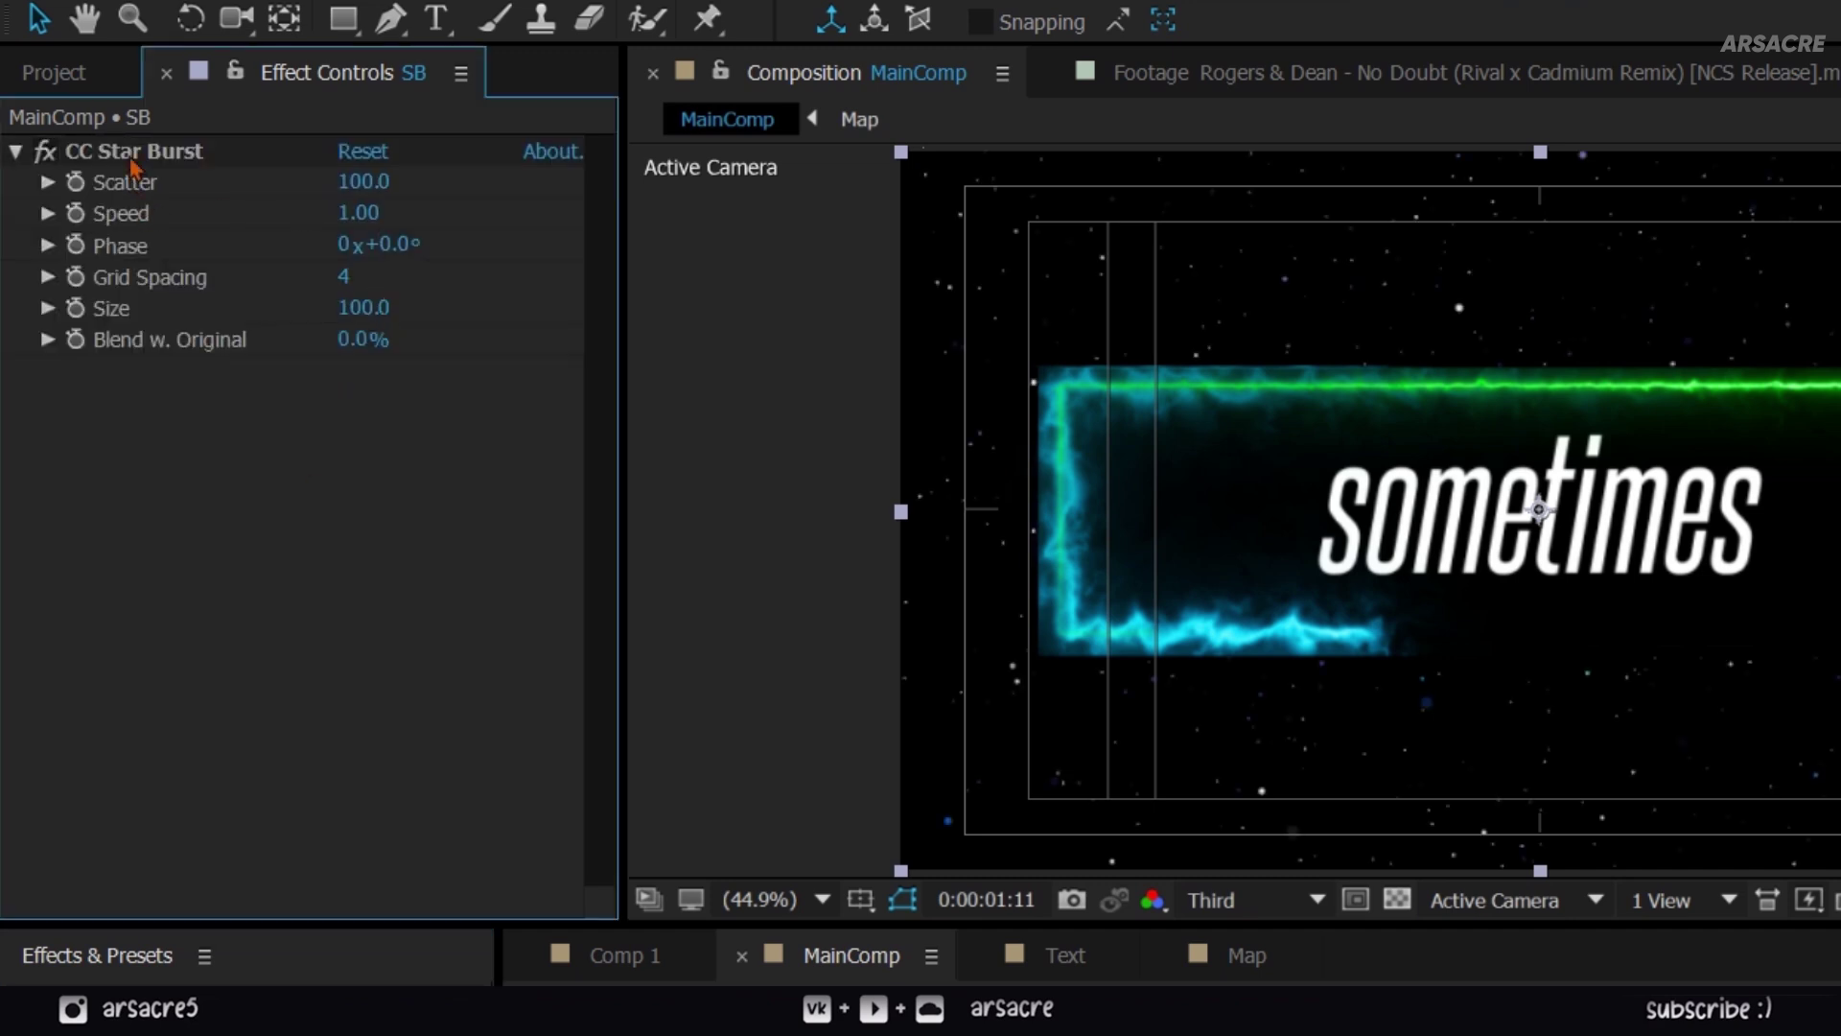
{"action": "left_click", "coordinate": [151, 151]}
{"action": "key", "text": "ctrl+v"}
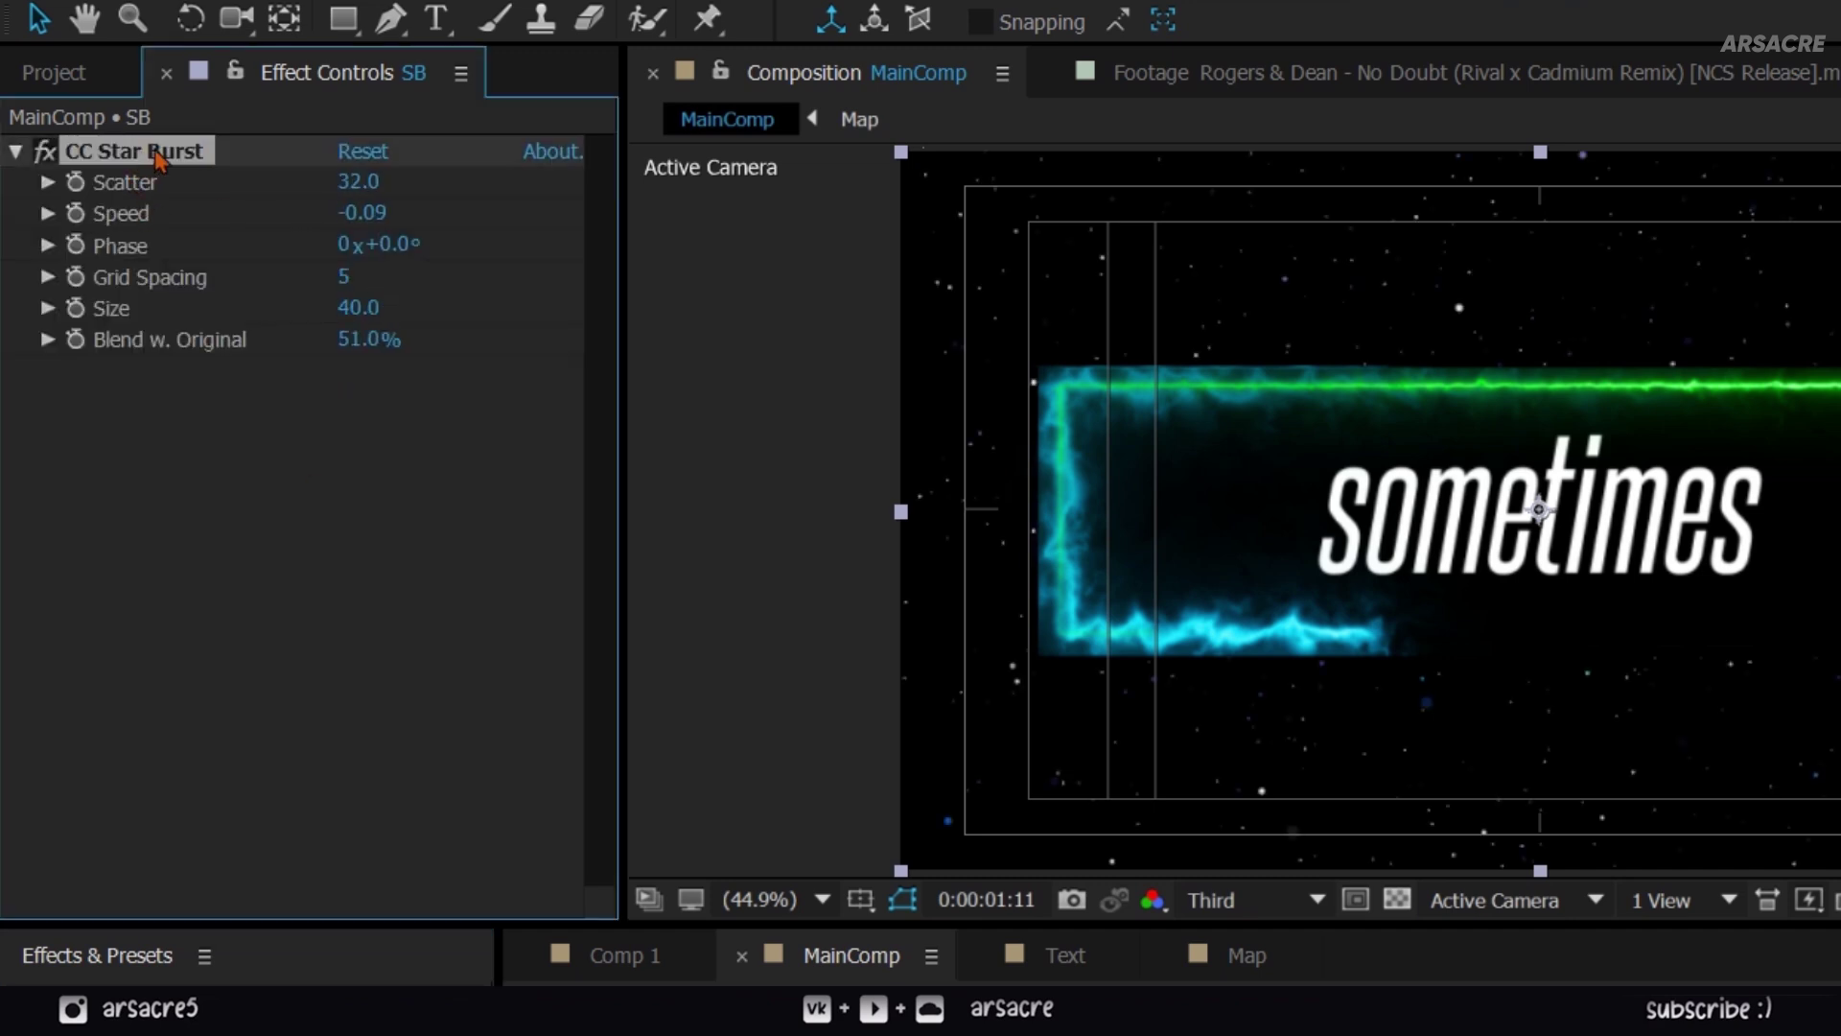
{"action": "left_click", "coordinate": [264, 414]}
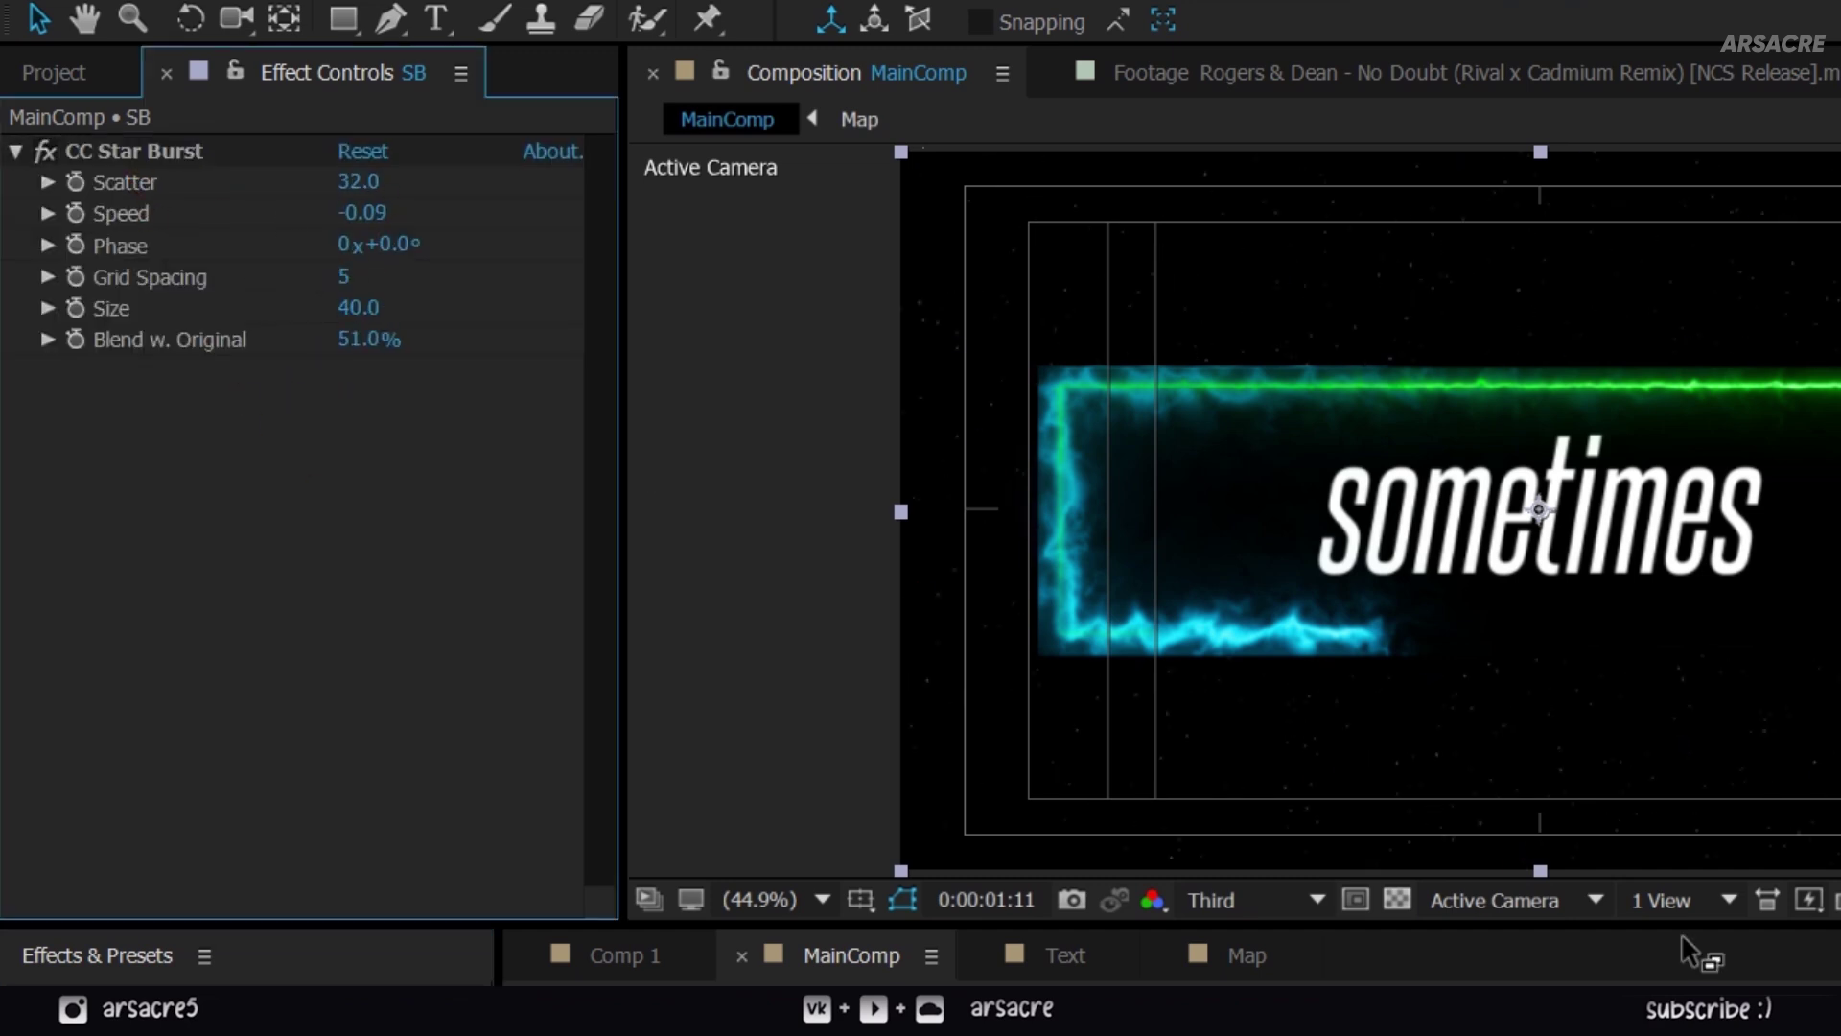
- Solo the SB, DM + BB and saber text 1&2 layers and preview the star burst on the title
{"action": "left_click_drag", "start_coordinate": [377, 838], "coordinate": [377, 879]}
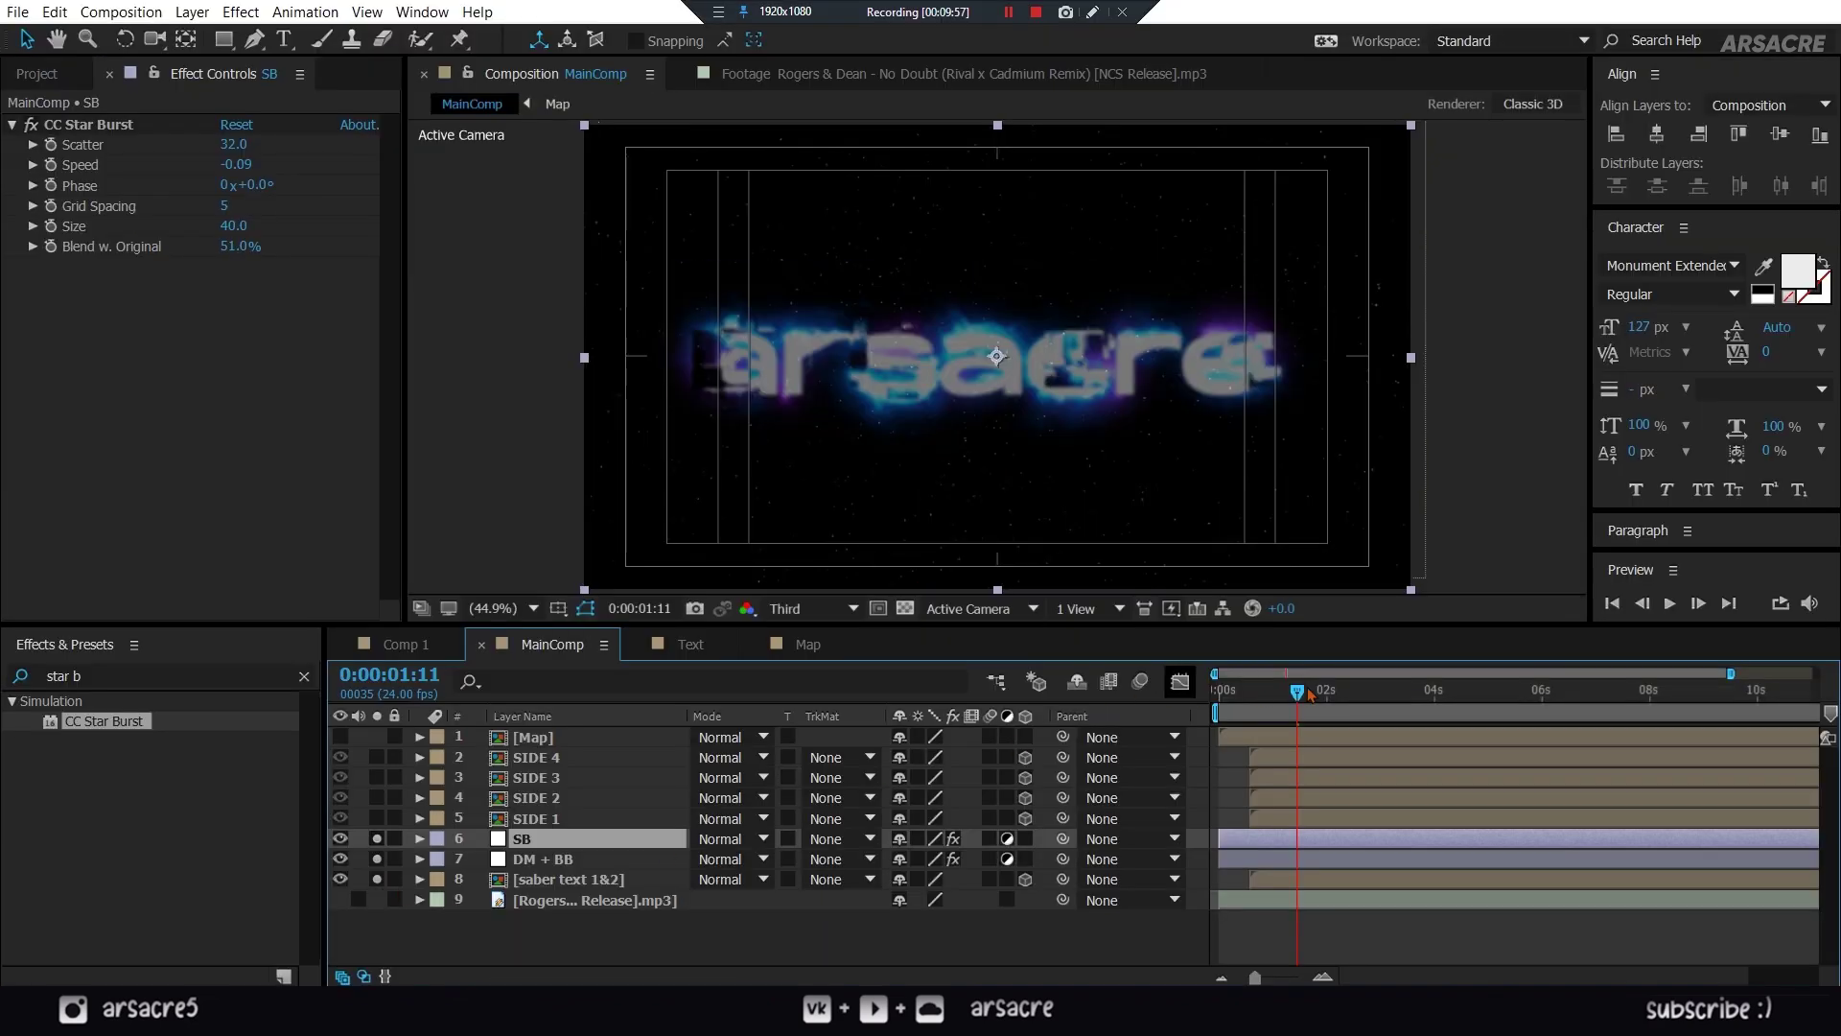
{"action": "key", "text": "space"}
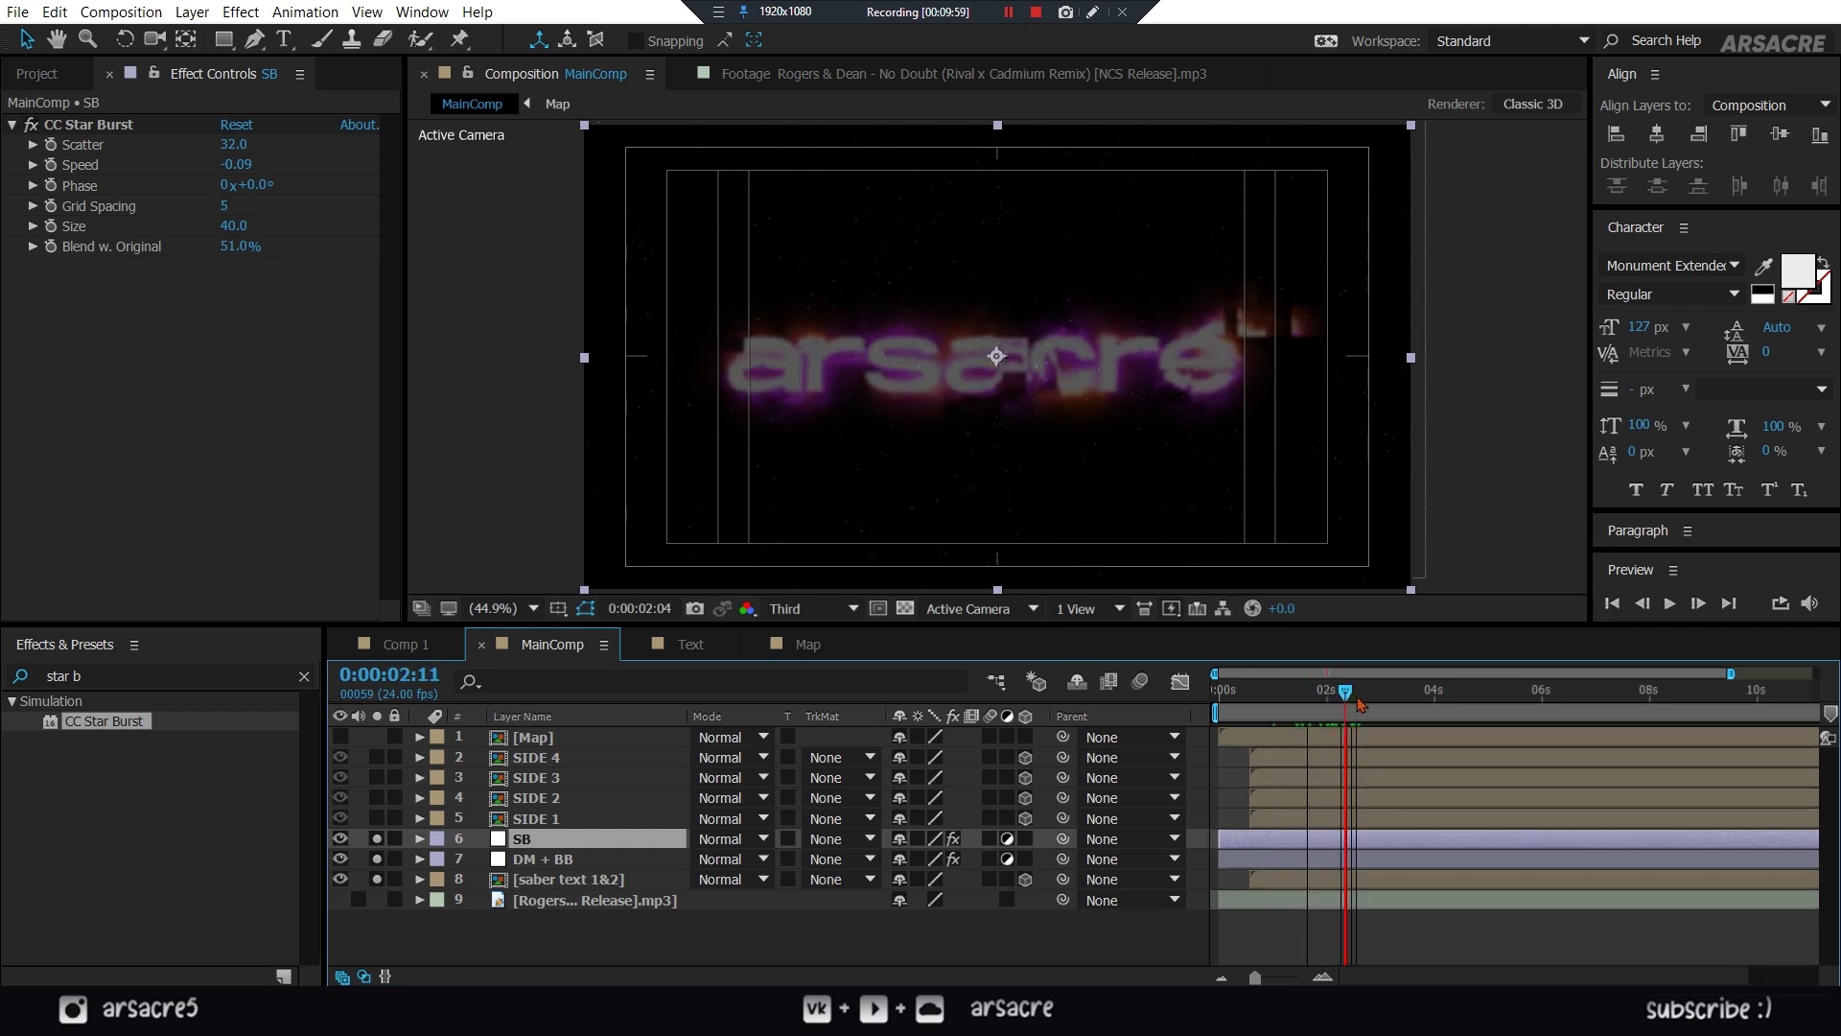
{"action": "key", "text": "space"}
- Add another adjustment layer directly above SB and name it CCBL + FE
{"action": "right_click", "coordinate": [642, 950]}
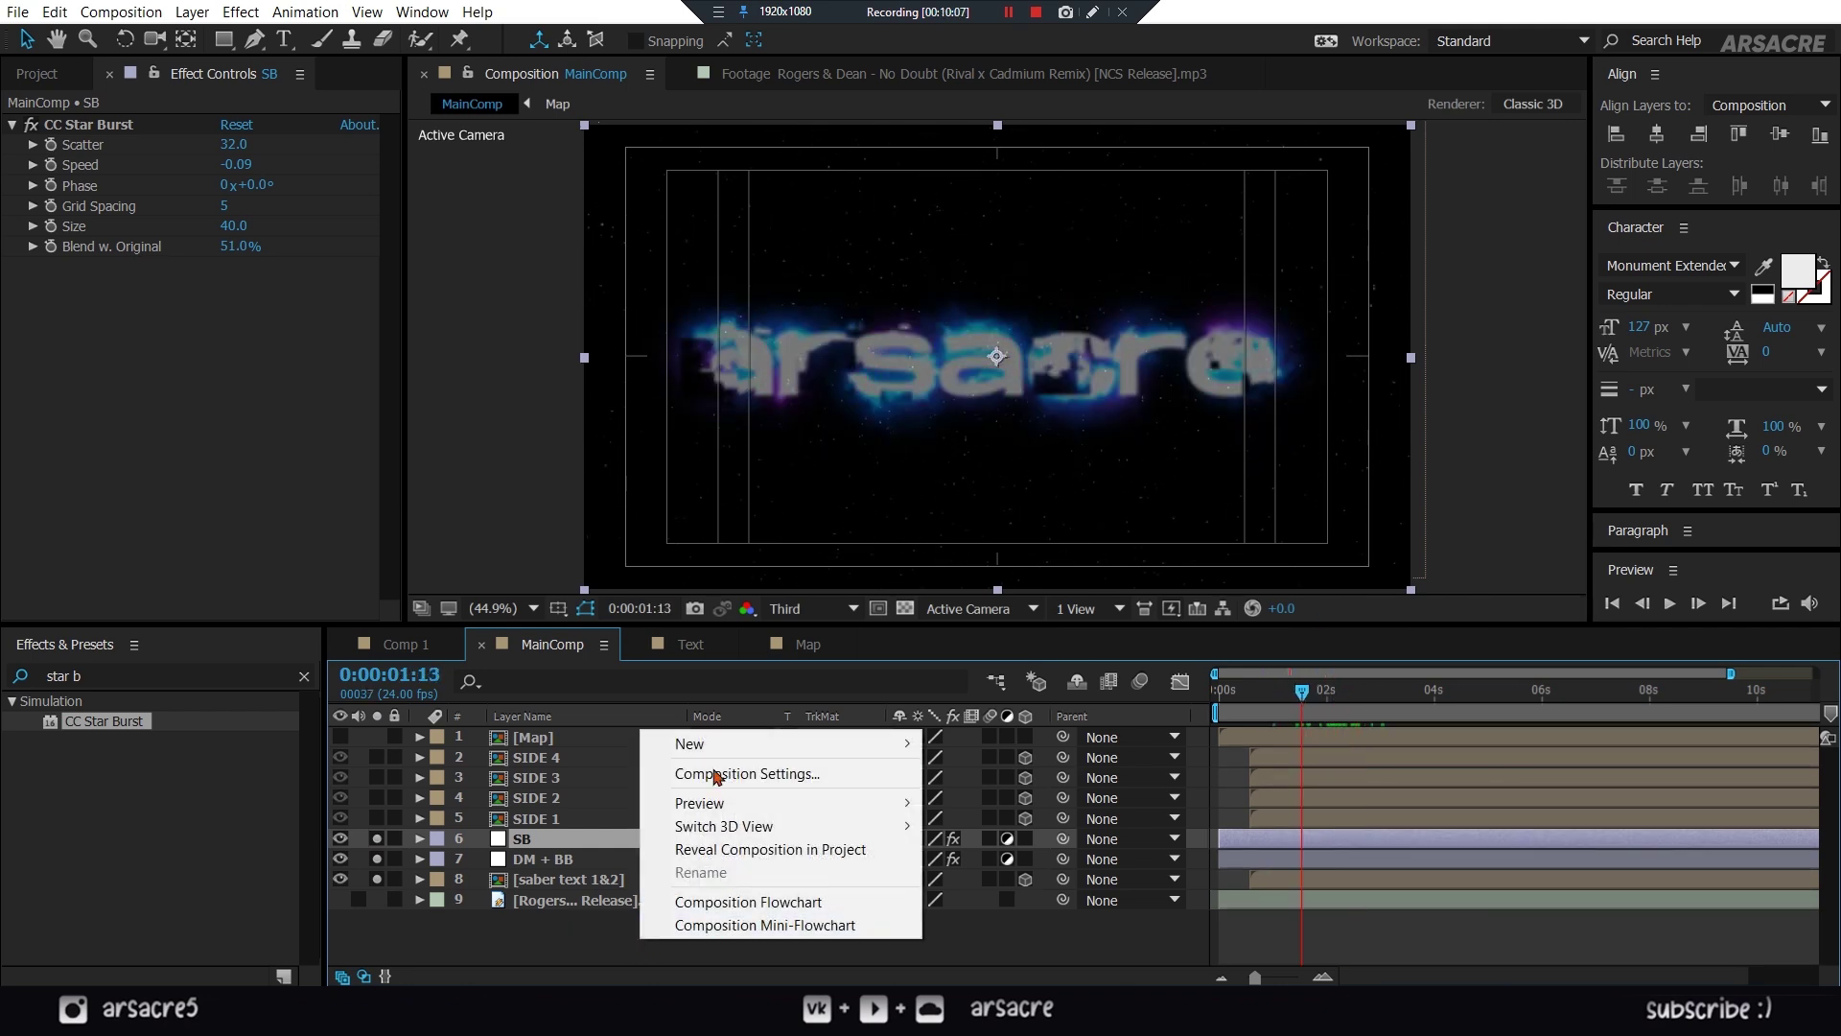
{"action": "mouse_move", "coordinate": [707, 746]}
{"action": "left_click", "coordinate": [997, 911]}
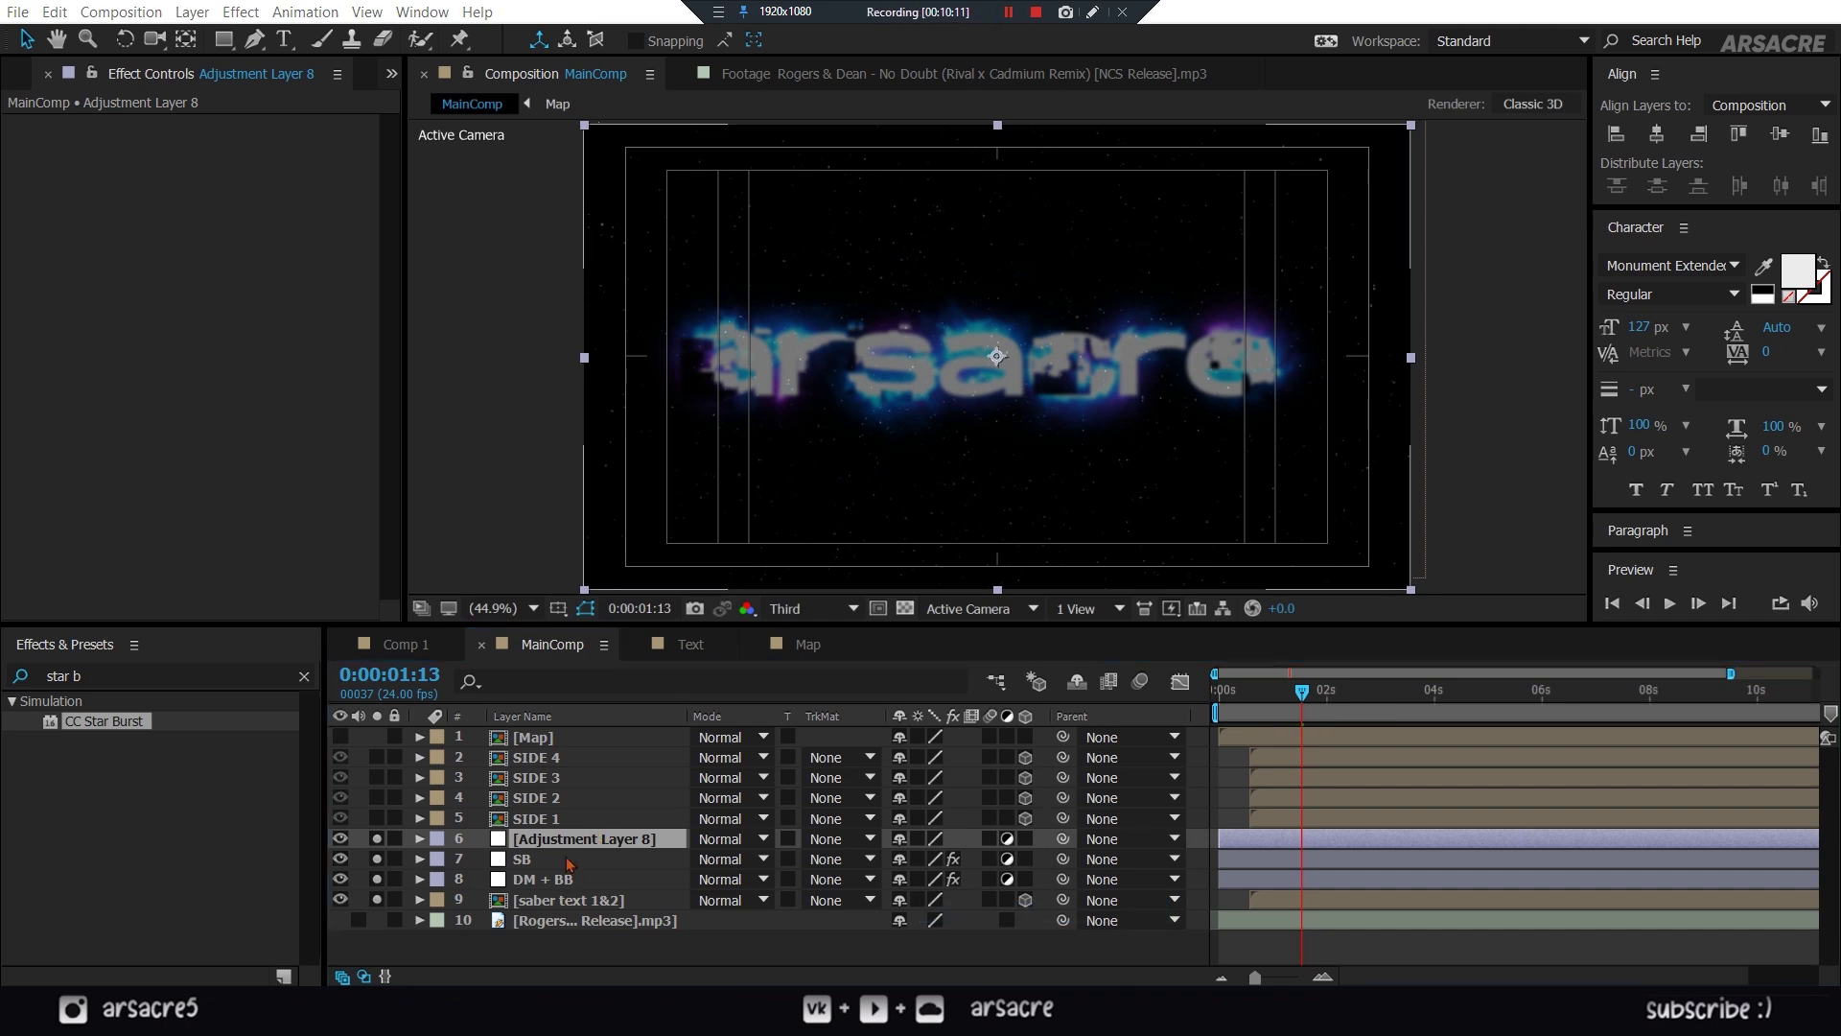
{"action": "key", "text": "Return"}
{"action": "type", "text": "CCBL + FE"}
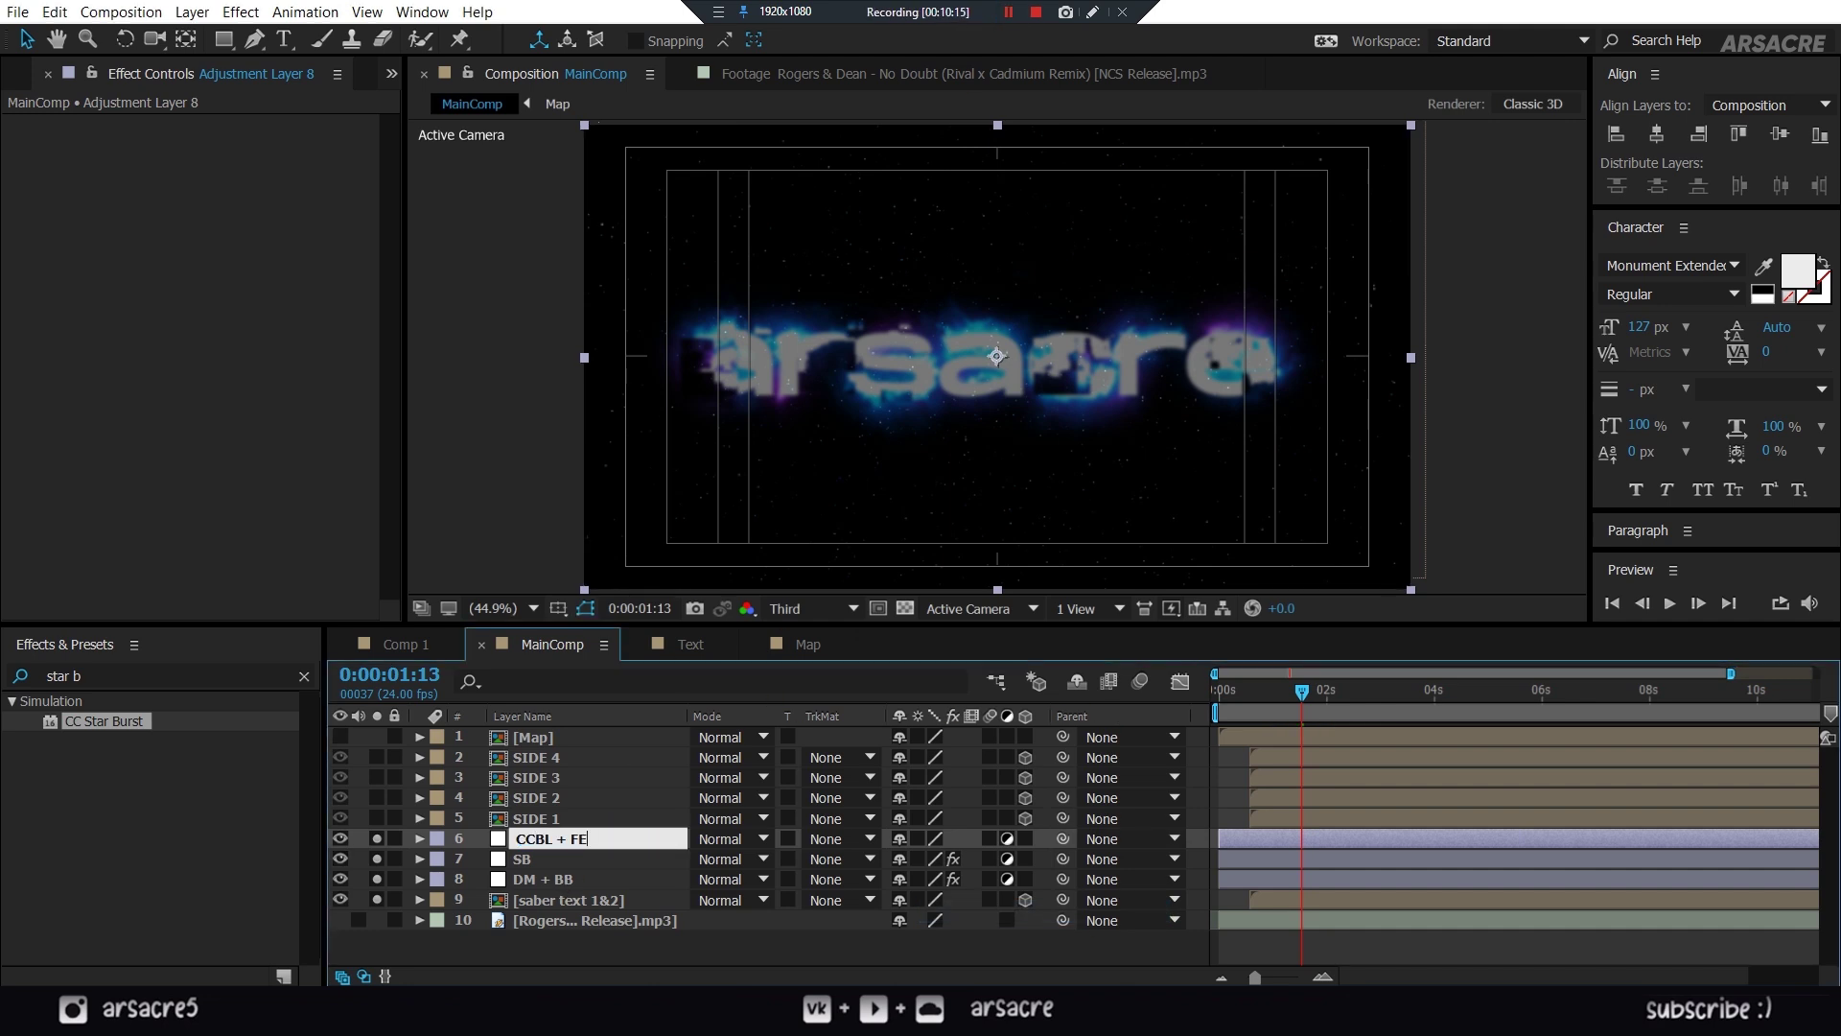
{"action": "key", "text": "Return"}
- Apply the CC Block Load and Find Edges effects to the CCBL + FE layer
{"action": "left_click_drag", "start_coordinate": [119, 680], "coordinate": [7, 715]}
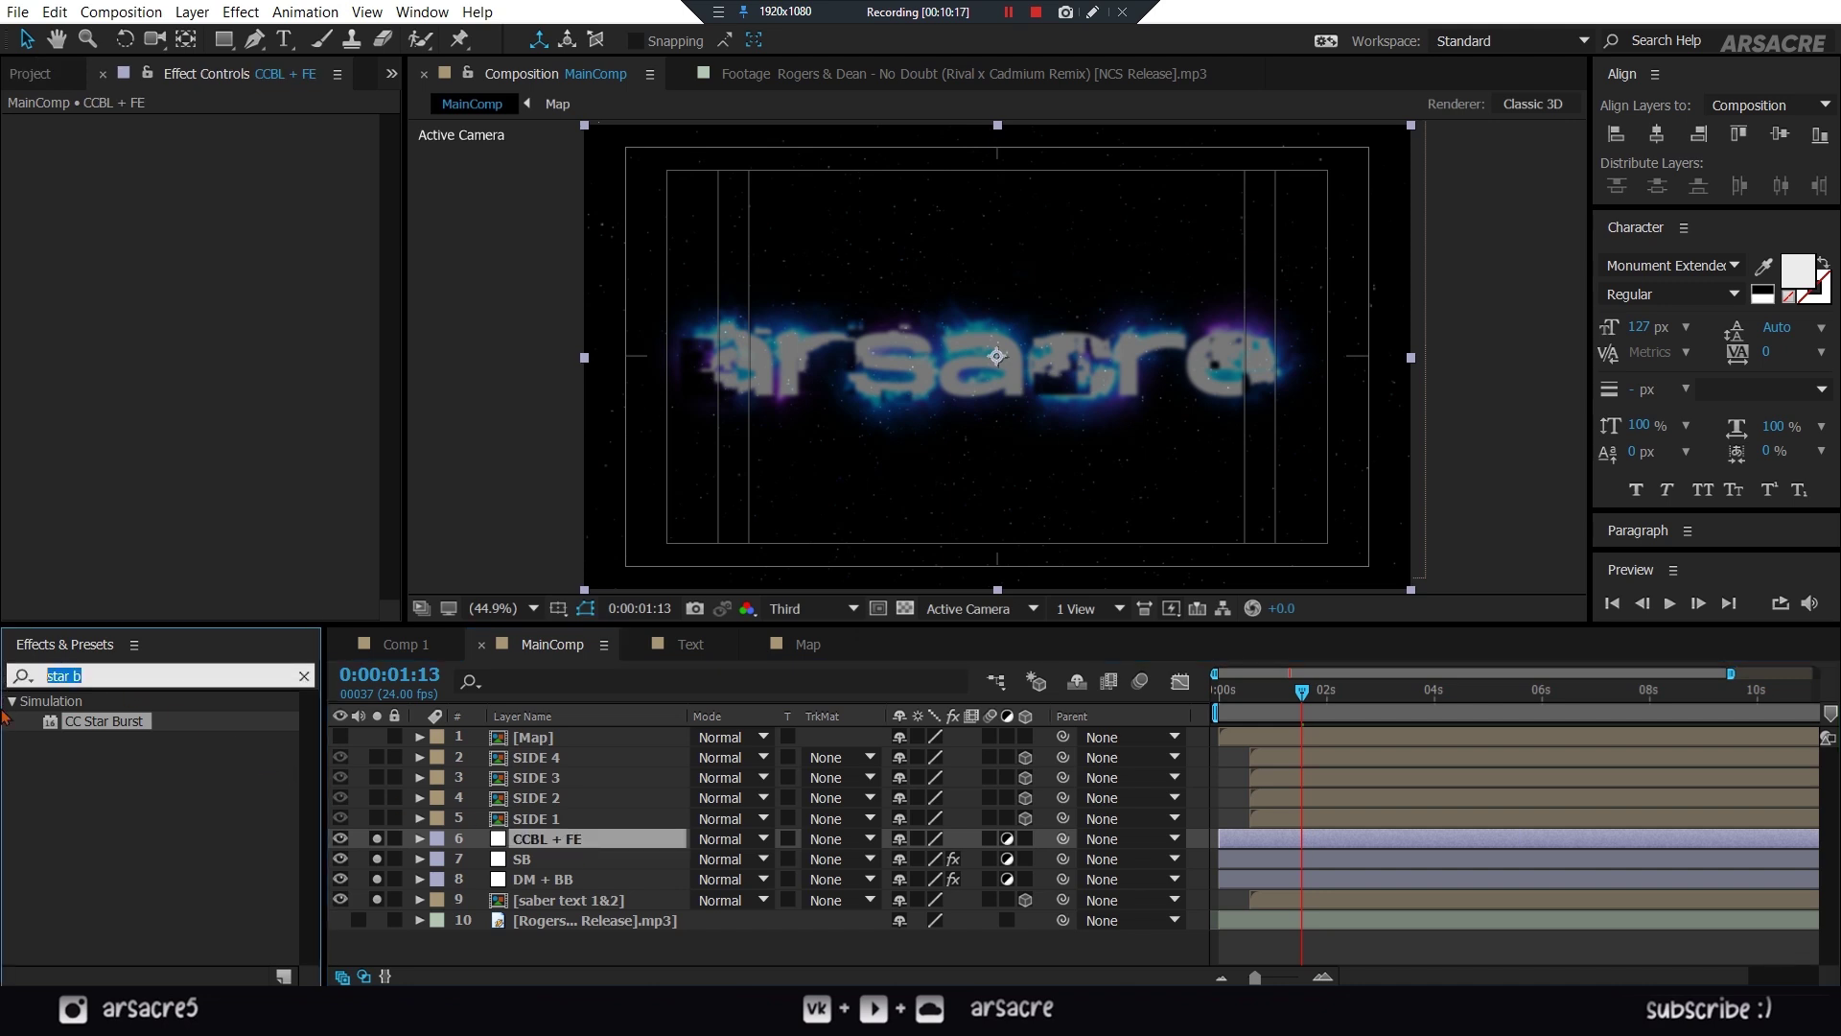
{"action": "type", "text": "cc blo"}
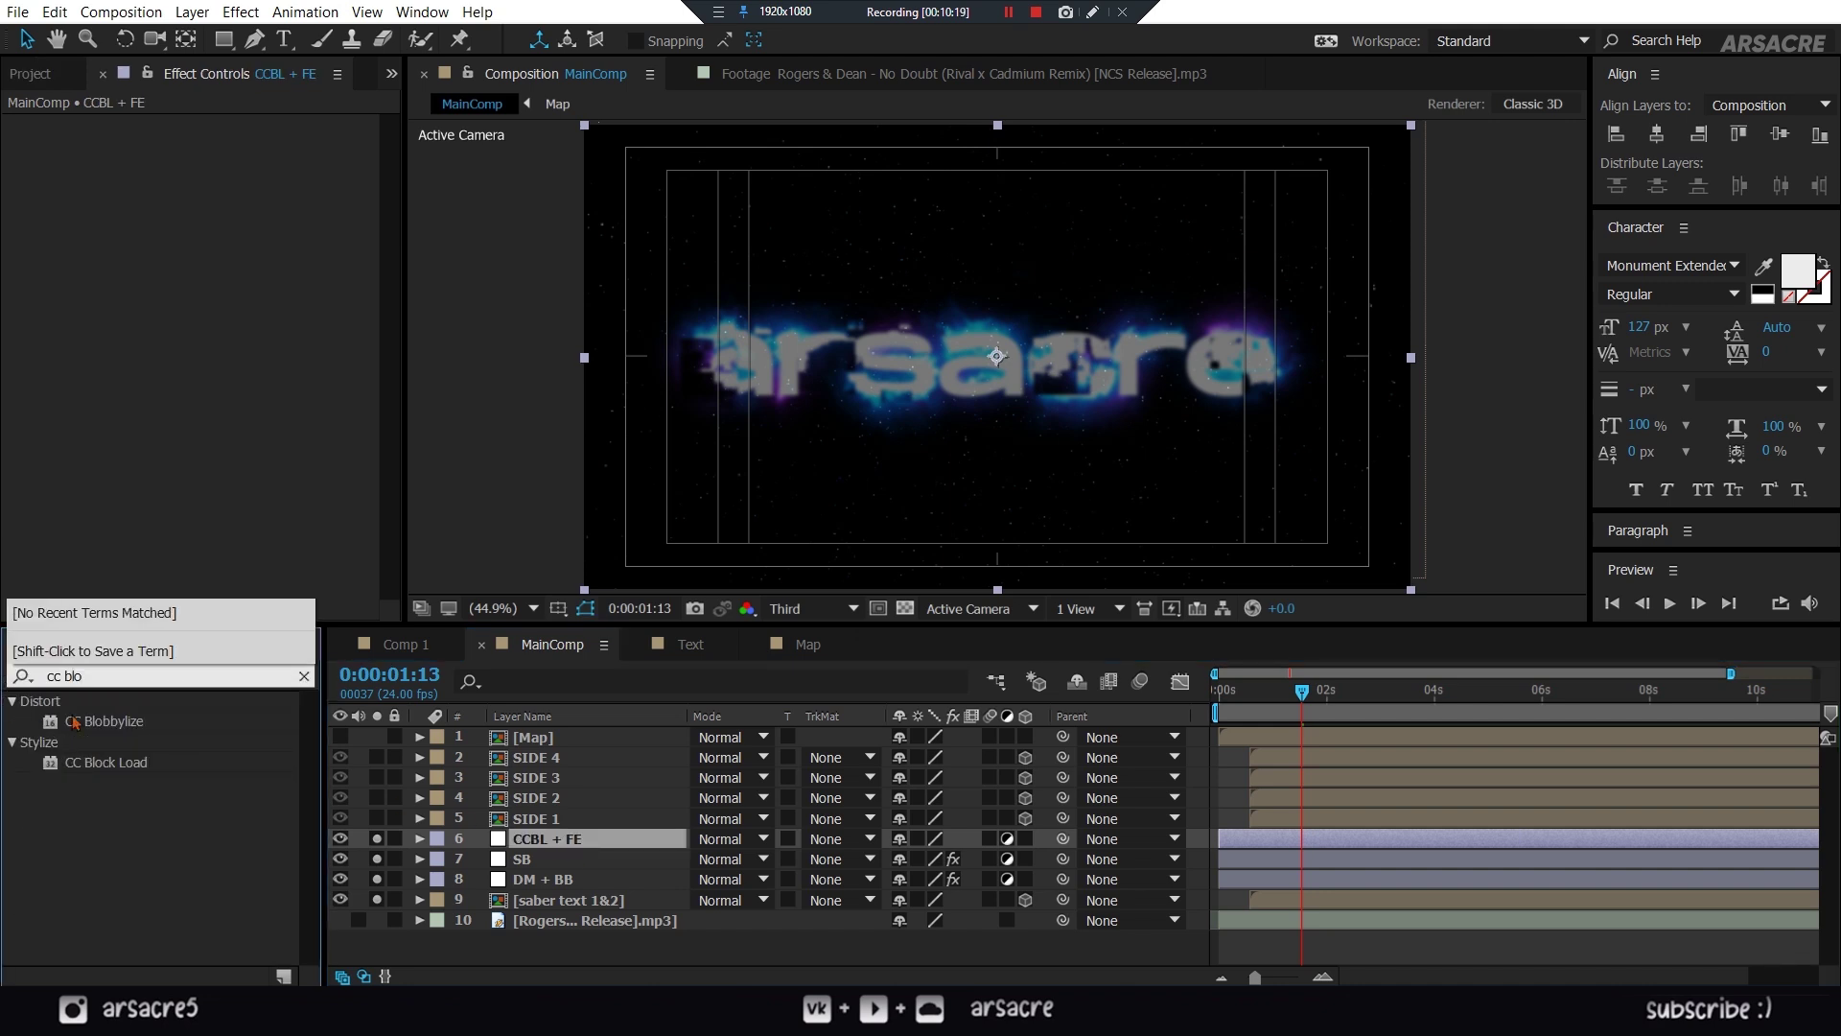
{"action": "left_click_drag", "start_coordinate": [95, 763], "coordinate": [196, 288]}
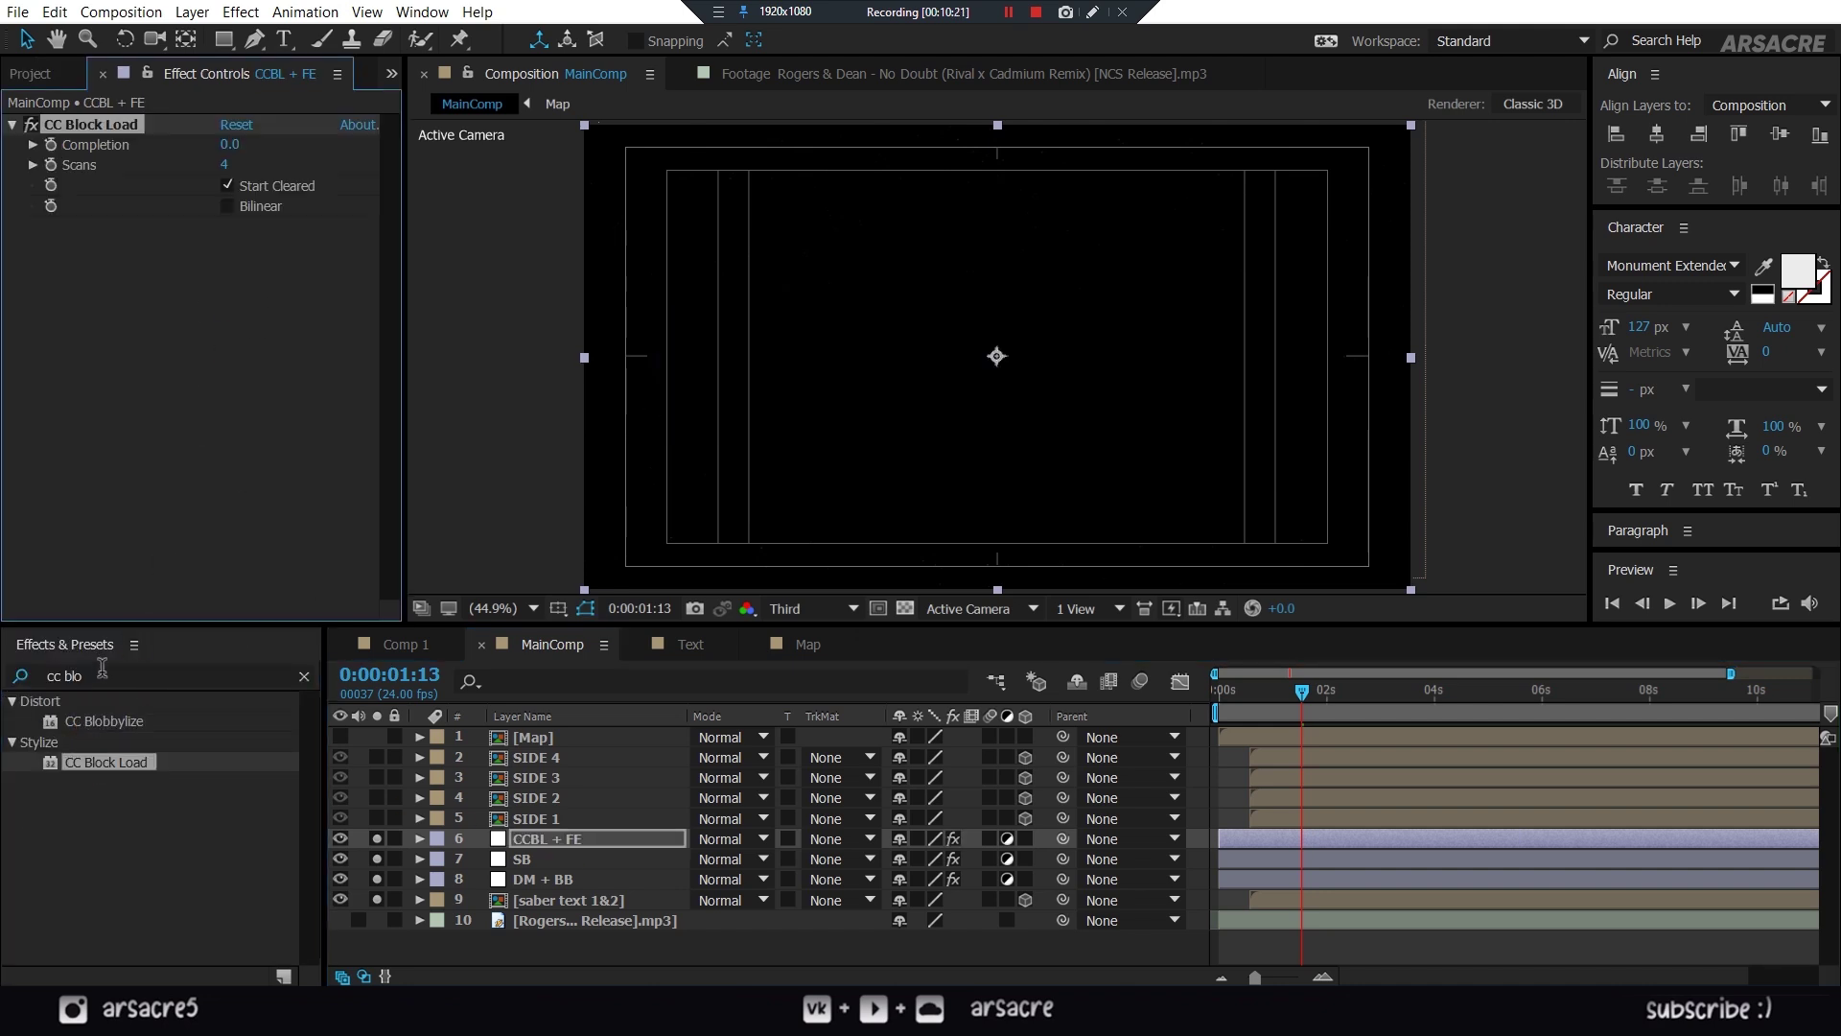
{"action": "left_click_drag", "start_coordinate": [102, 675], "coordinate": [8, 671]}
{"action": "type", "text": "find"}
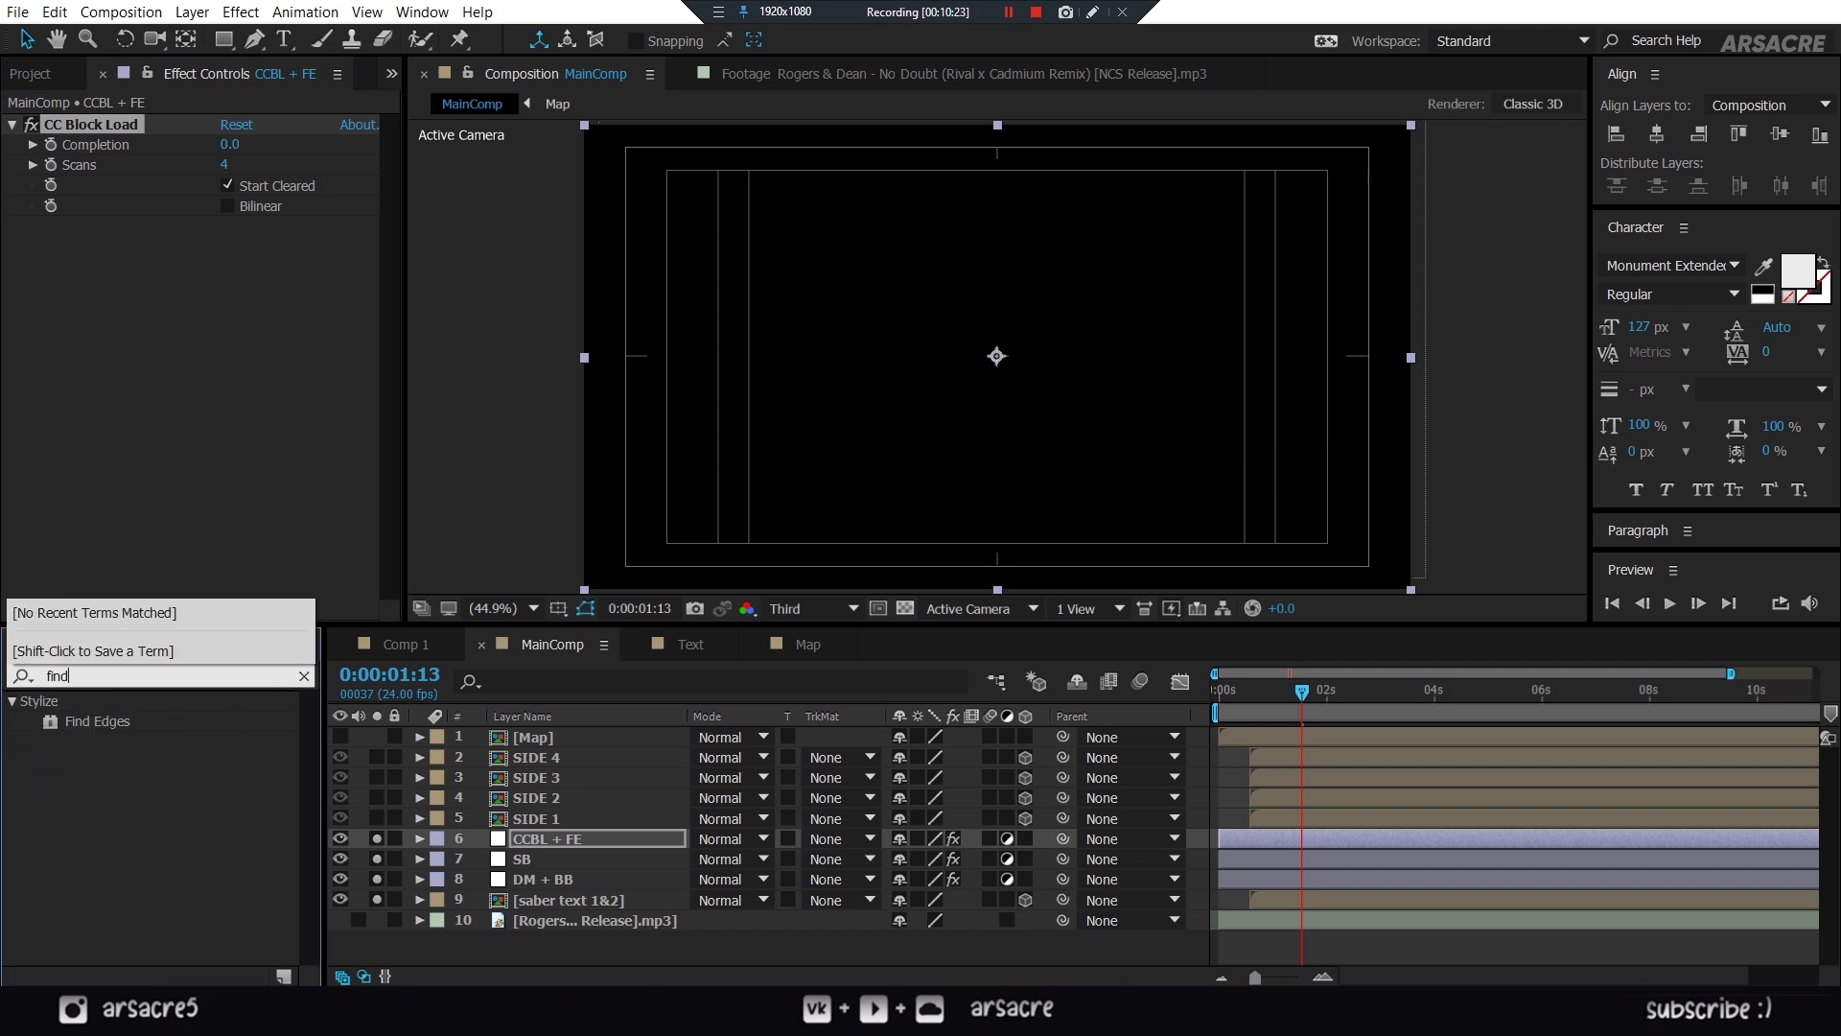
{"action": "type", "text": " e"}
{"action": "left_click_drag", "start_coordinate": [105, 721], "coordinate": [206, 288]}
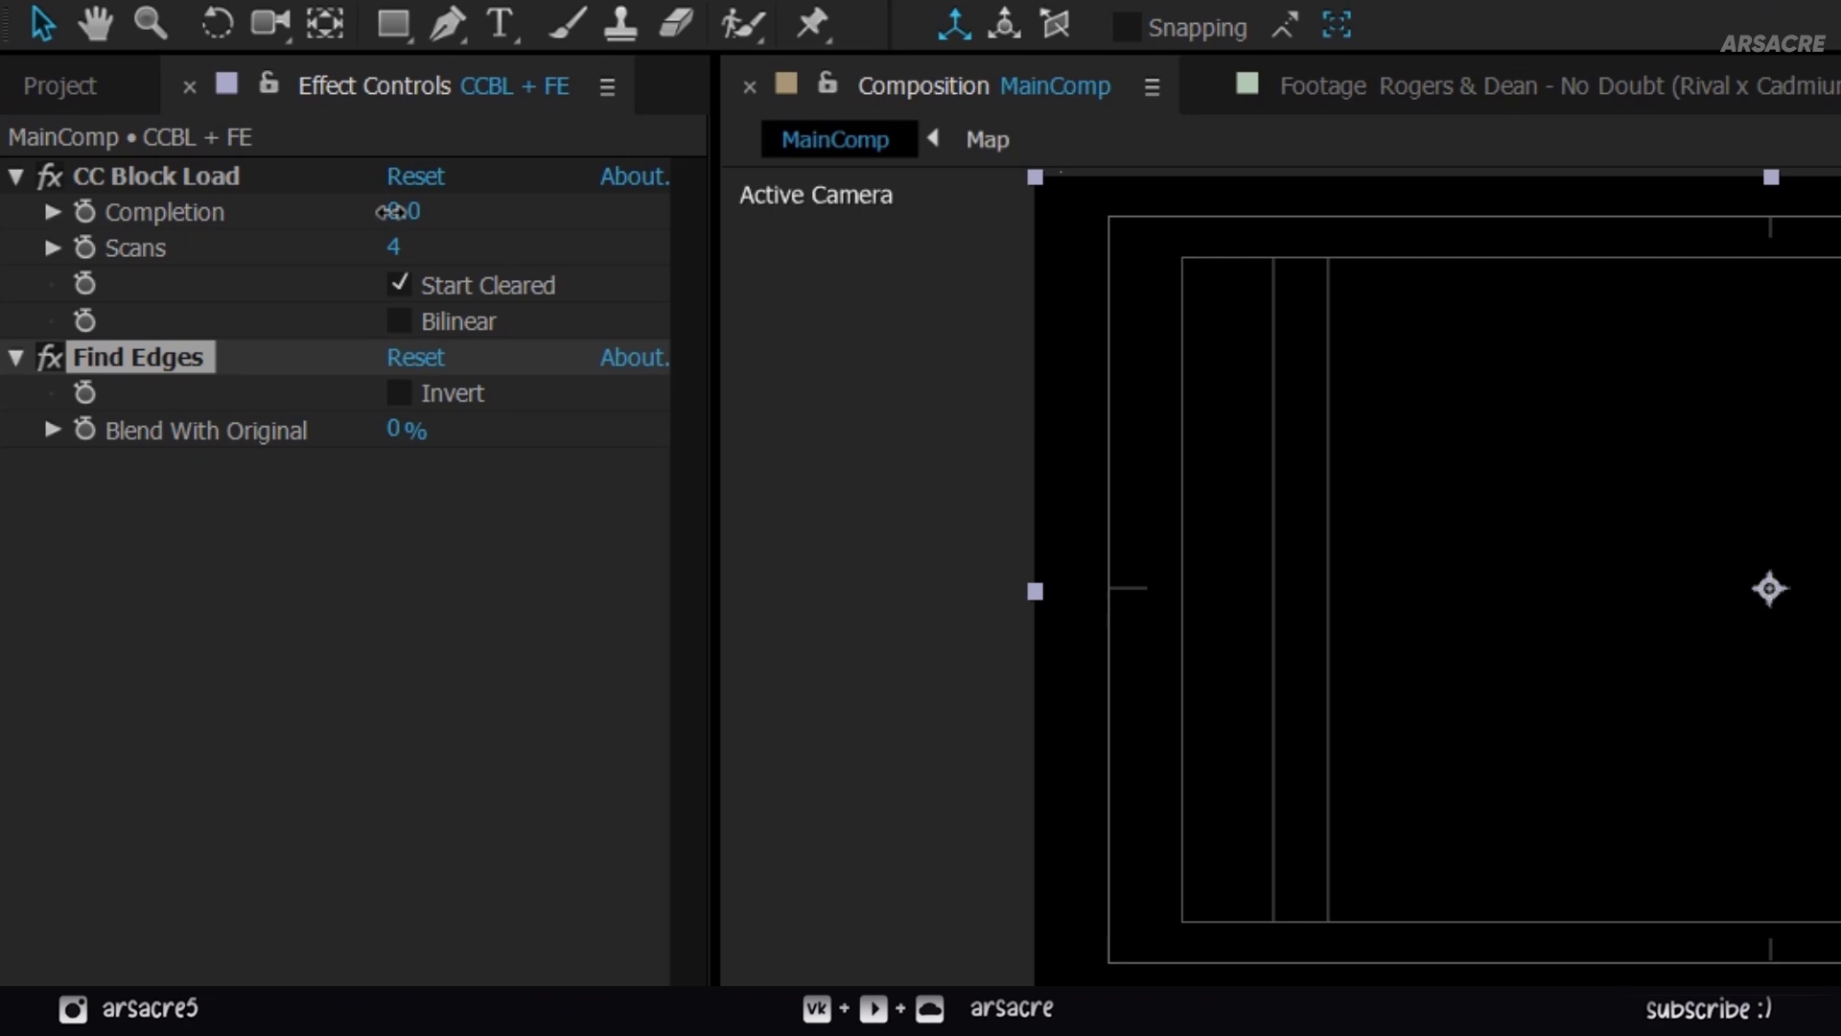
- Set CC Block Load to Completion 4 and Scans 5, and invert Find Edges with Blend With Original at 68%
{"action": "left_click", "coordinate": [395, 211]}
{"action": "type", "text": "4"}
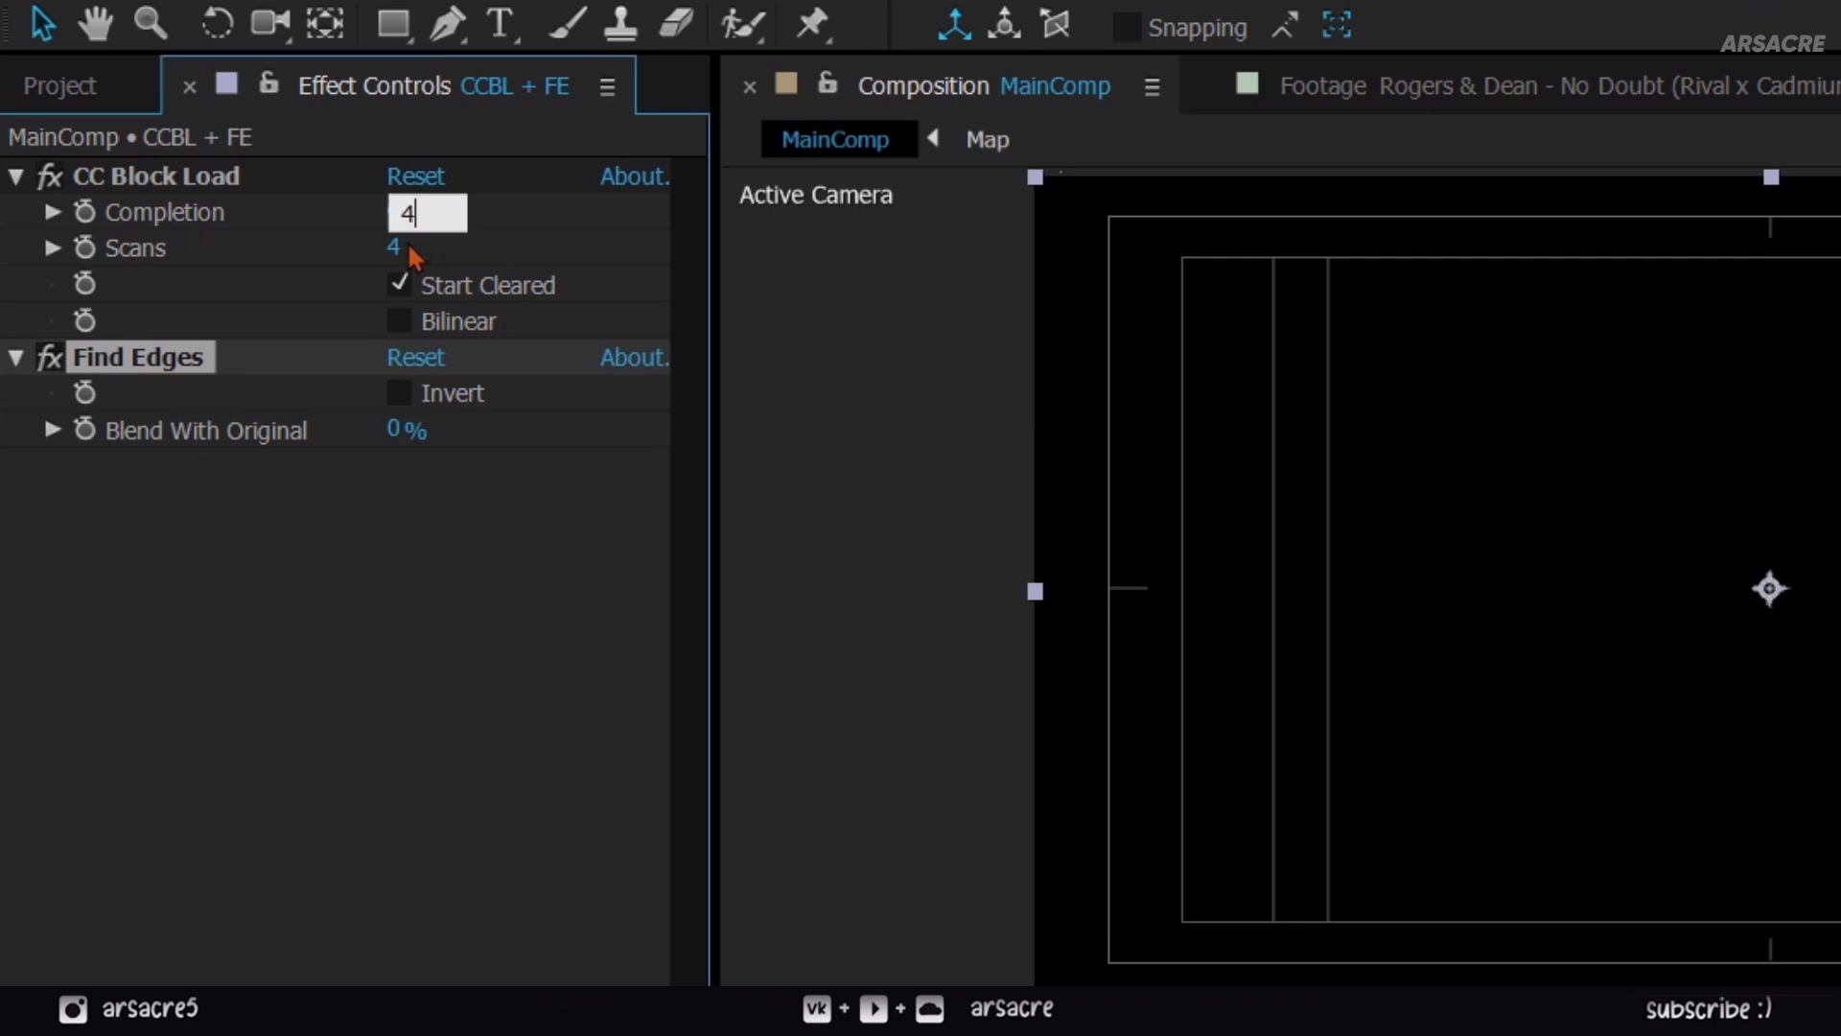
{"action": "key", "text": "Tab"}
{"action": "type", "text": "5"}
{"action": "key", "text": "Return"}
{"action": "left_click", "coordinate": [399, 393]}
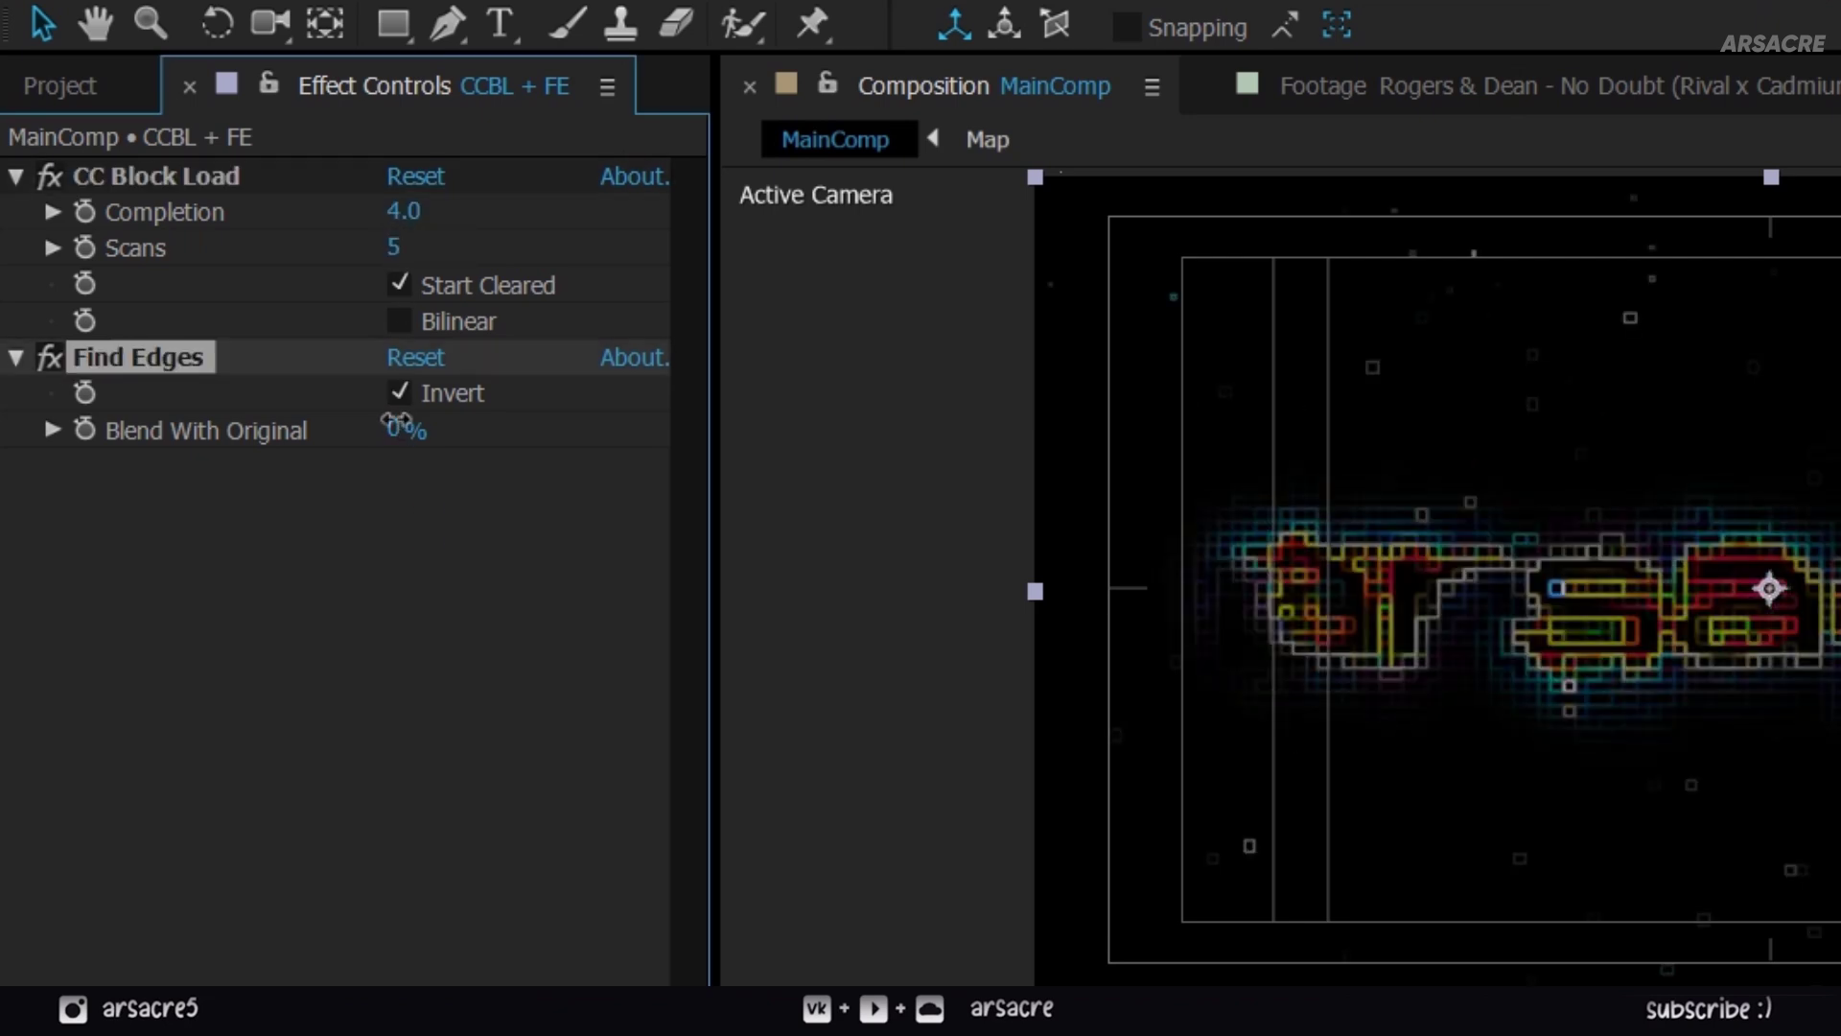
{"action": "left_click", "coordinate": [397, 427]}
{"action": "type", "text": "68"}
{"action": "left_click", "coordinate": [452, 564]}
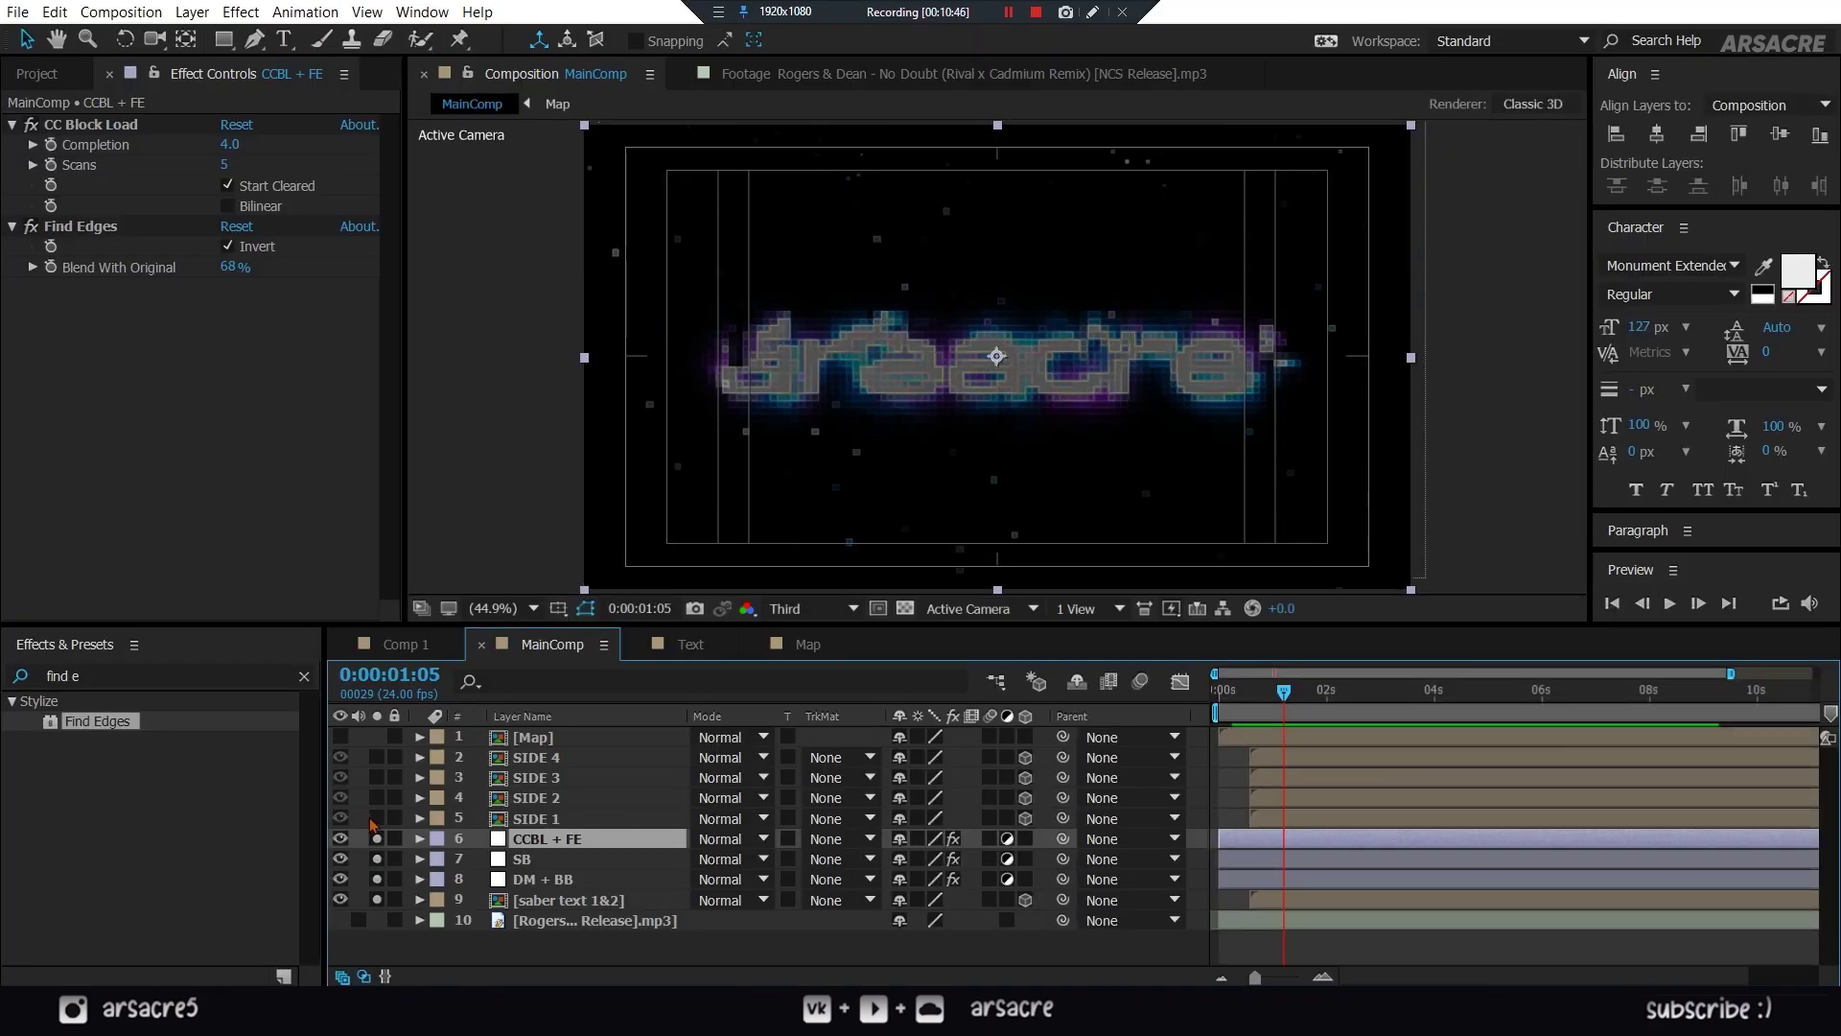
- Turn off solo on all layers and add a null object to MainComp as a 3D layer
{"action": "mouse_move", "coordinate": [382, 827]}
{"action": "left_mouse_down"}
{"action": "mouse_move", "coordinate": [384, 767]}
{"action": "mouse_move", "coordinate": [379, 818]}
{"action": "left_mouse_up"}
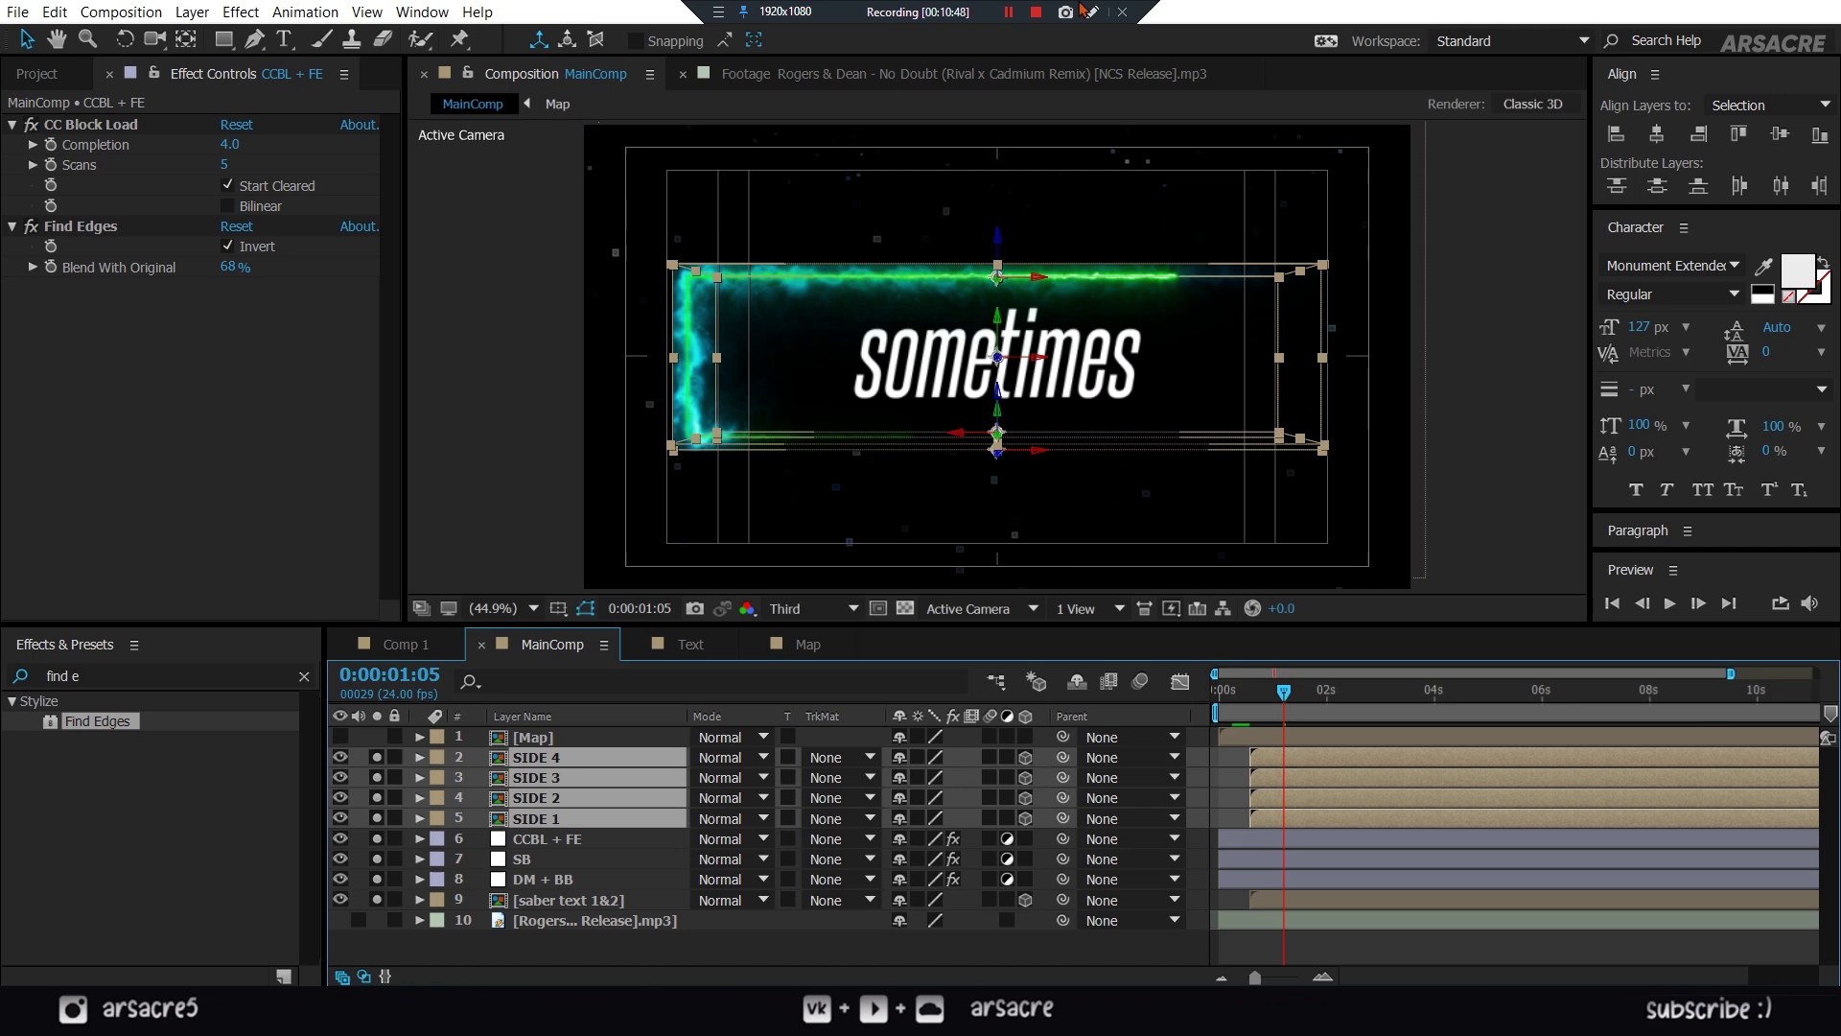
{"action": "left_click", "coordinate": [518, 945]}
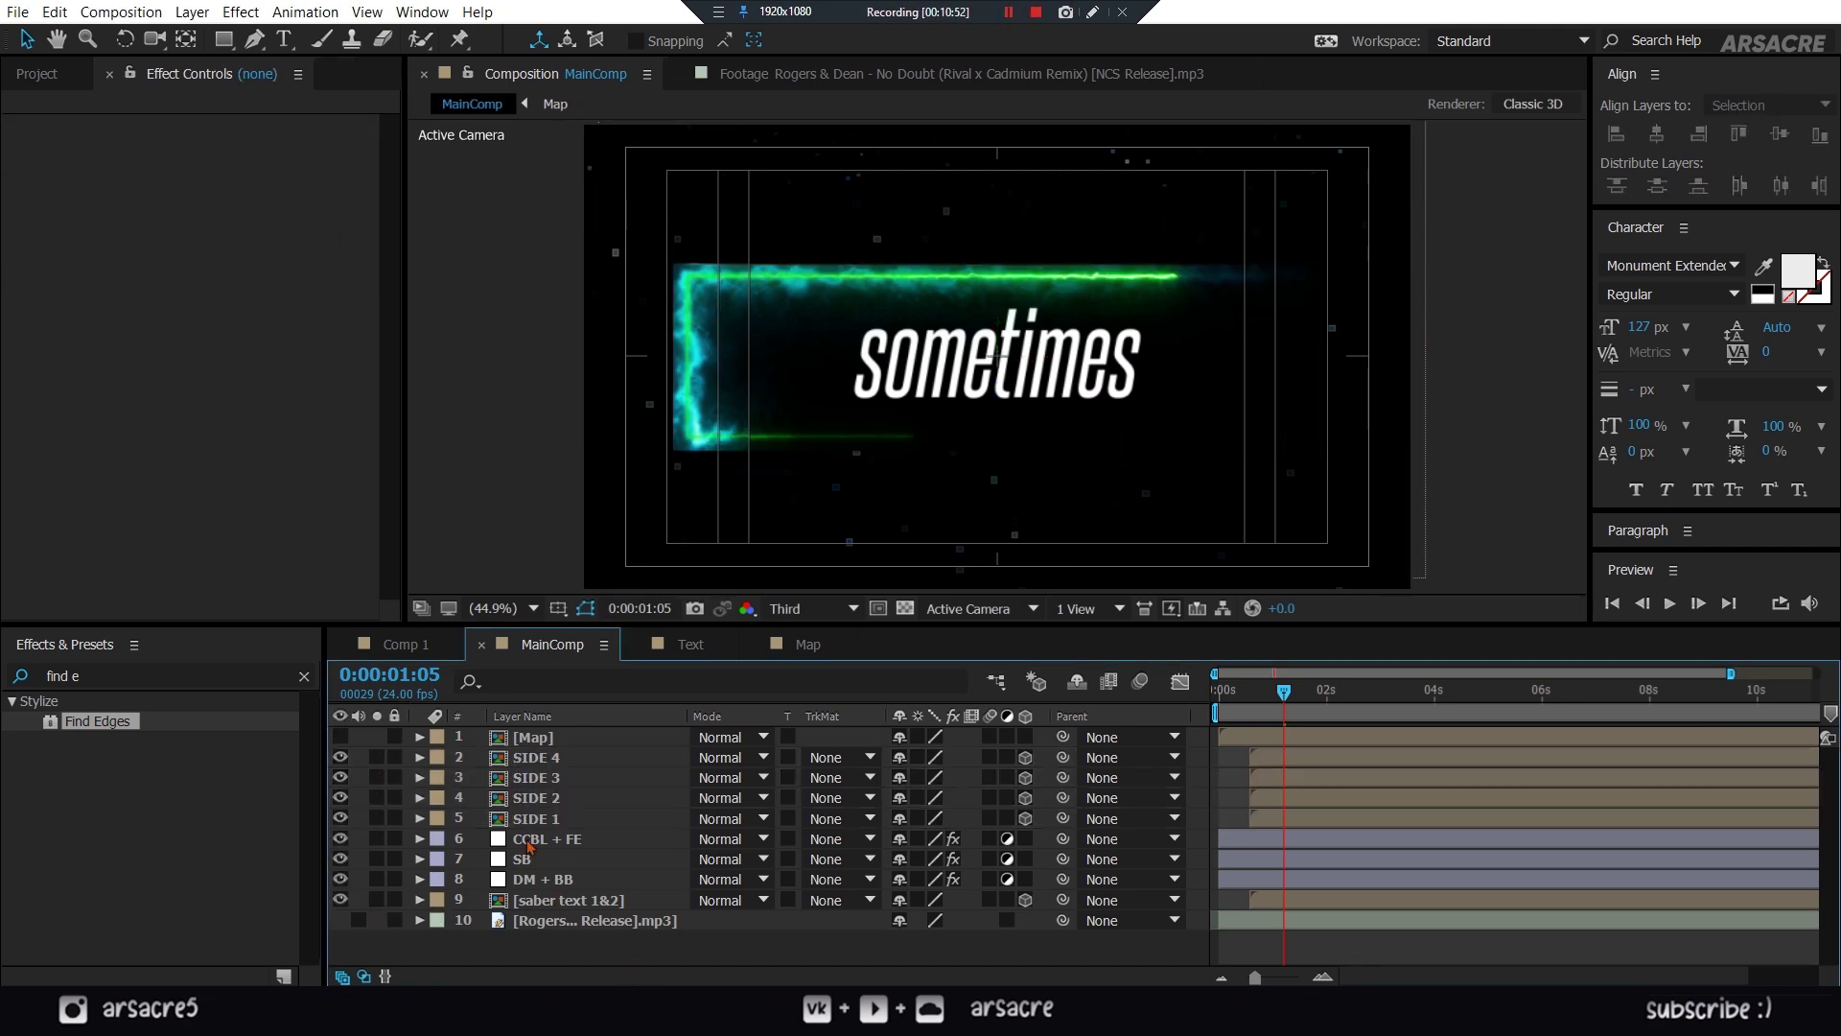
{"action": "right_click", "coordinate": [612, 954]}
{"action": "mouse_move", "coordinate": [658, 751]}
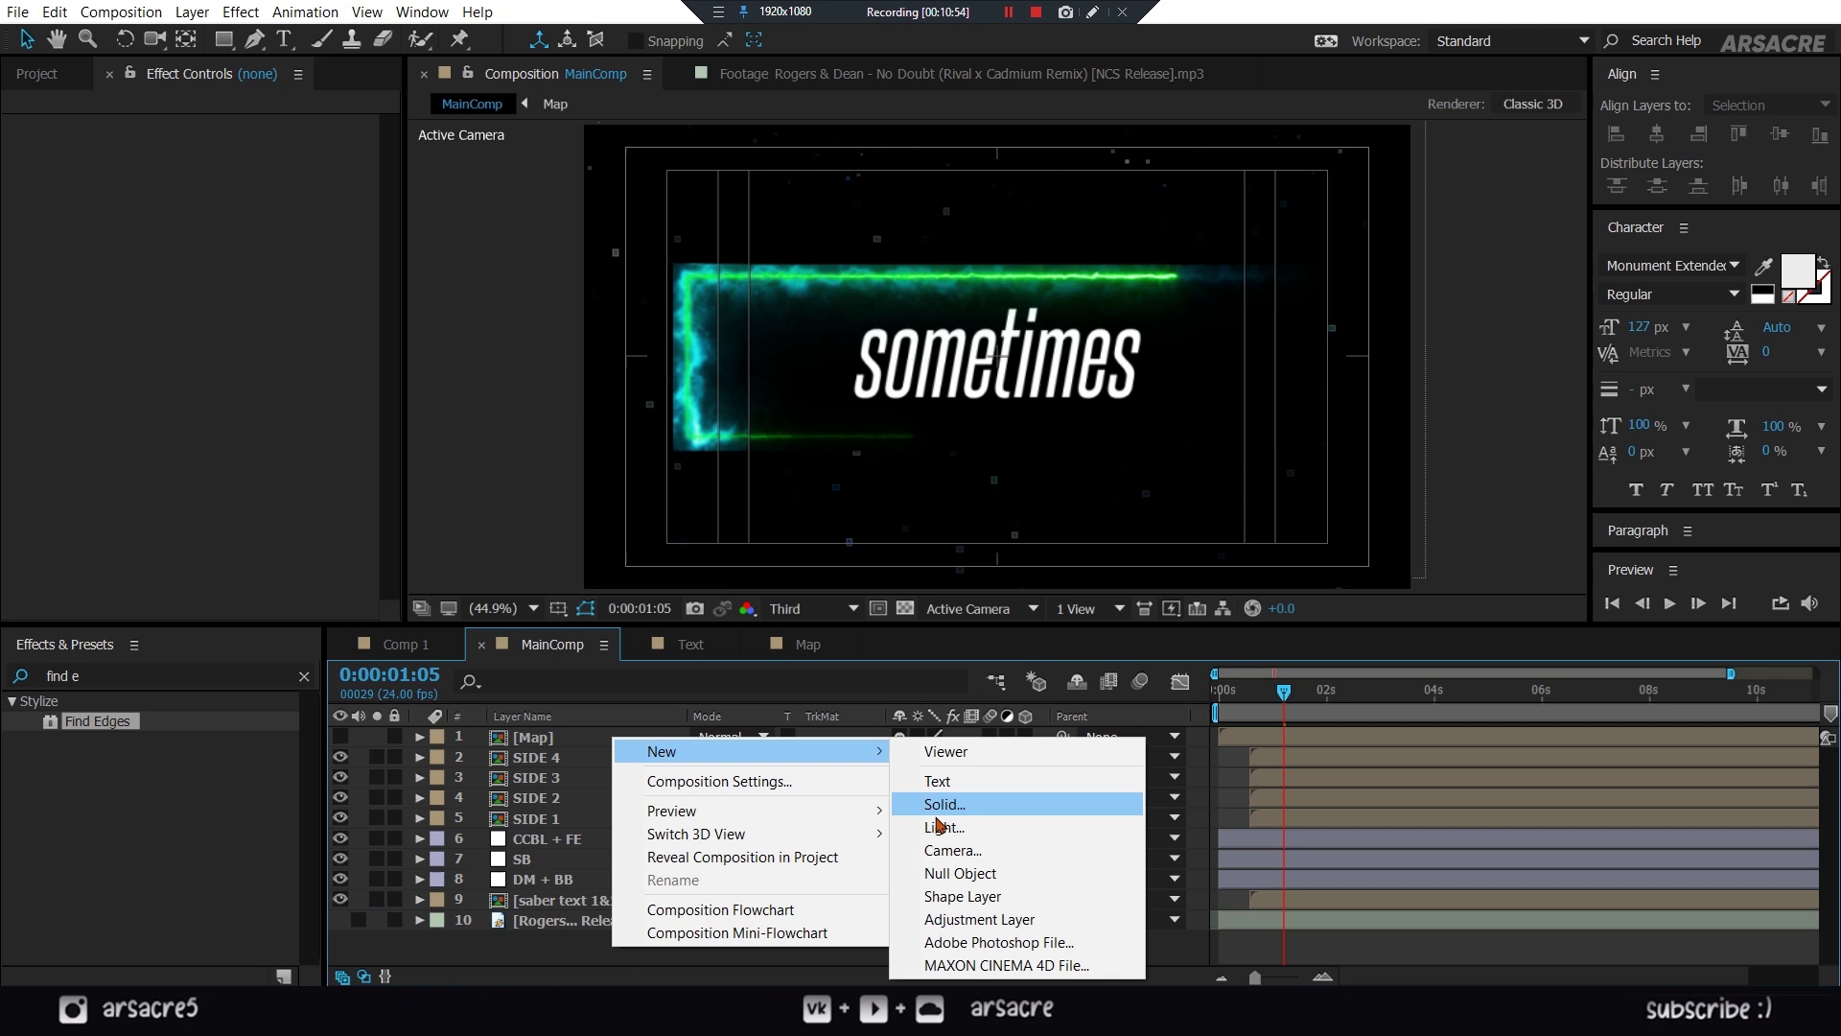
{"action": "left_click", "coordinate": [965, 874]}
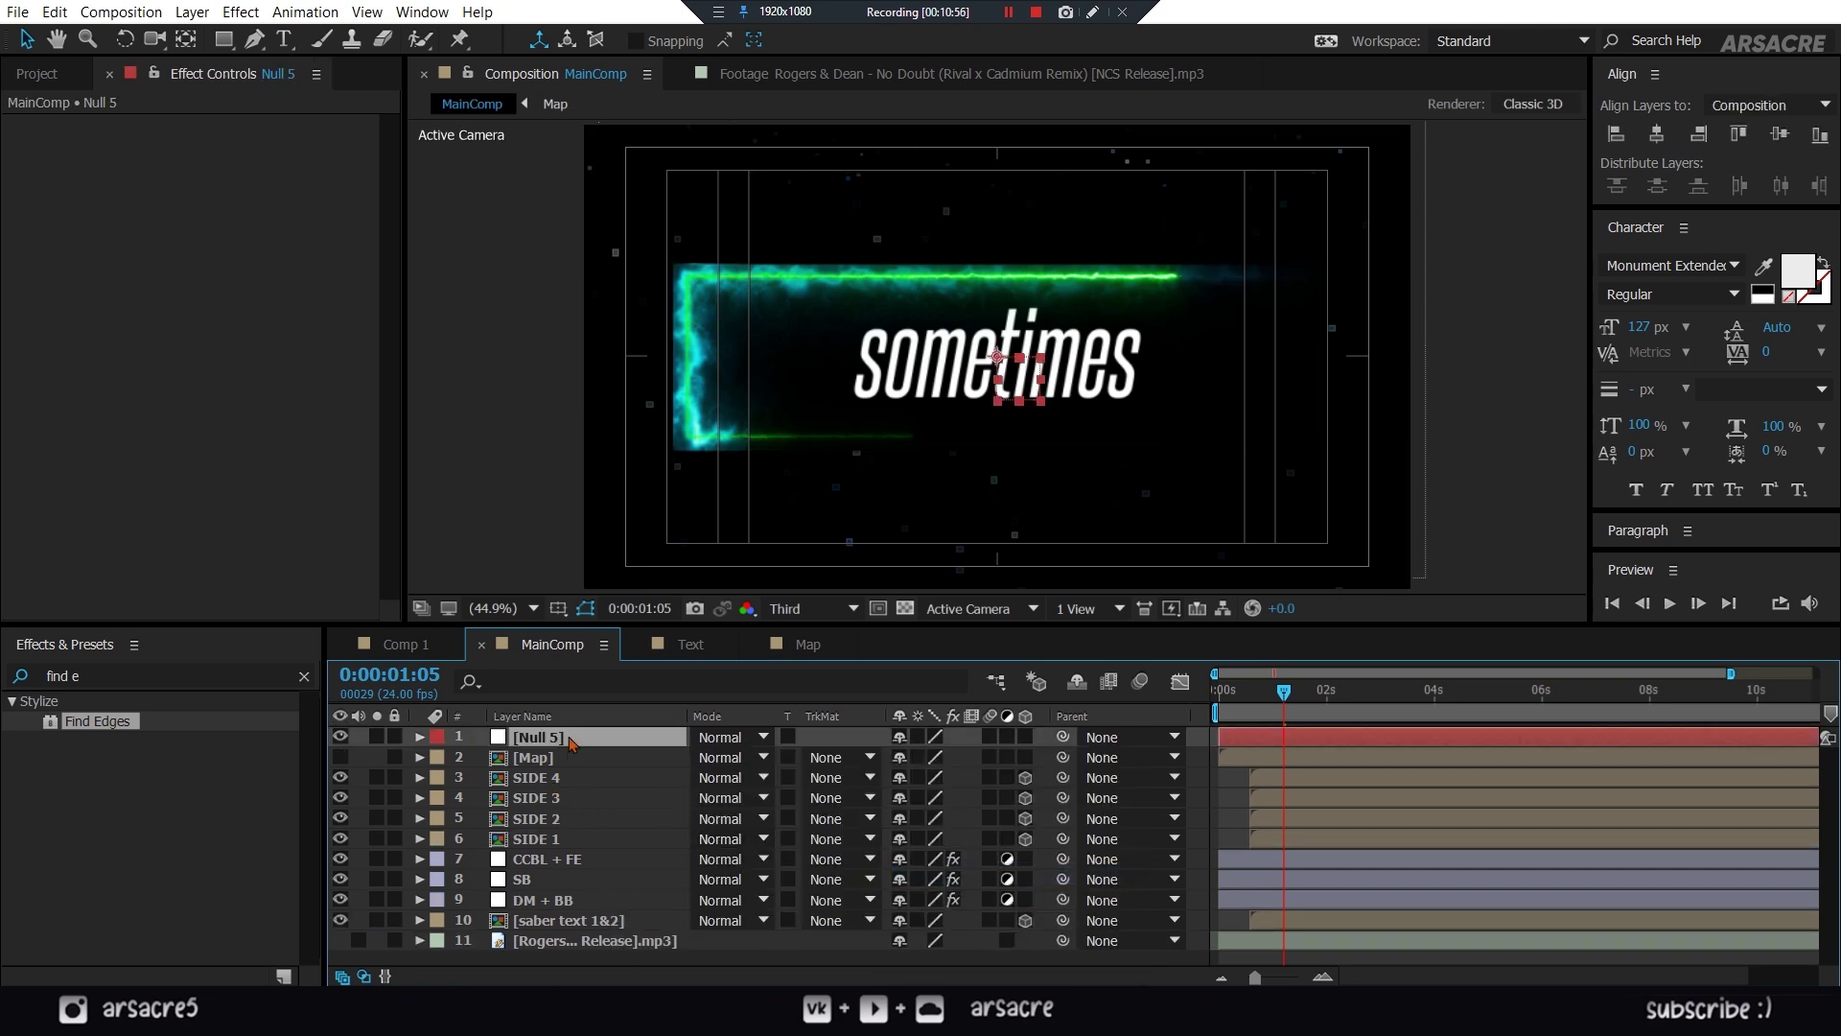
{"action": "left_click", "coordinate": [1026, 737]}
- Change the label colour of the SIDE 1 to SIDE 4 layers to Red
{"action": "left_click", "coordinate": [537, 777]}
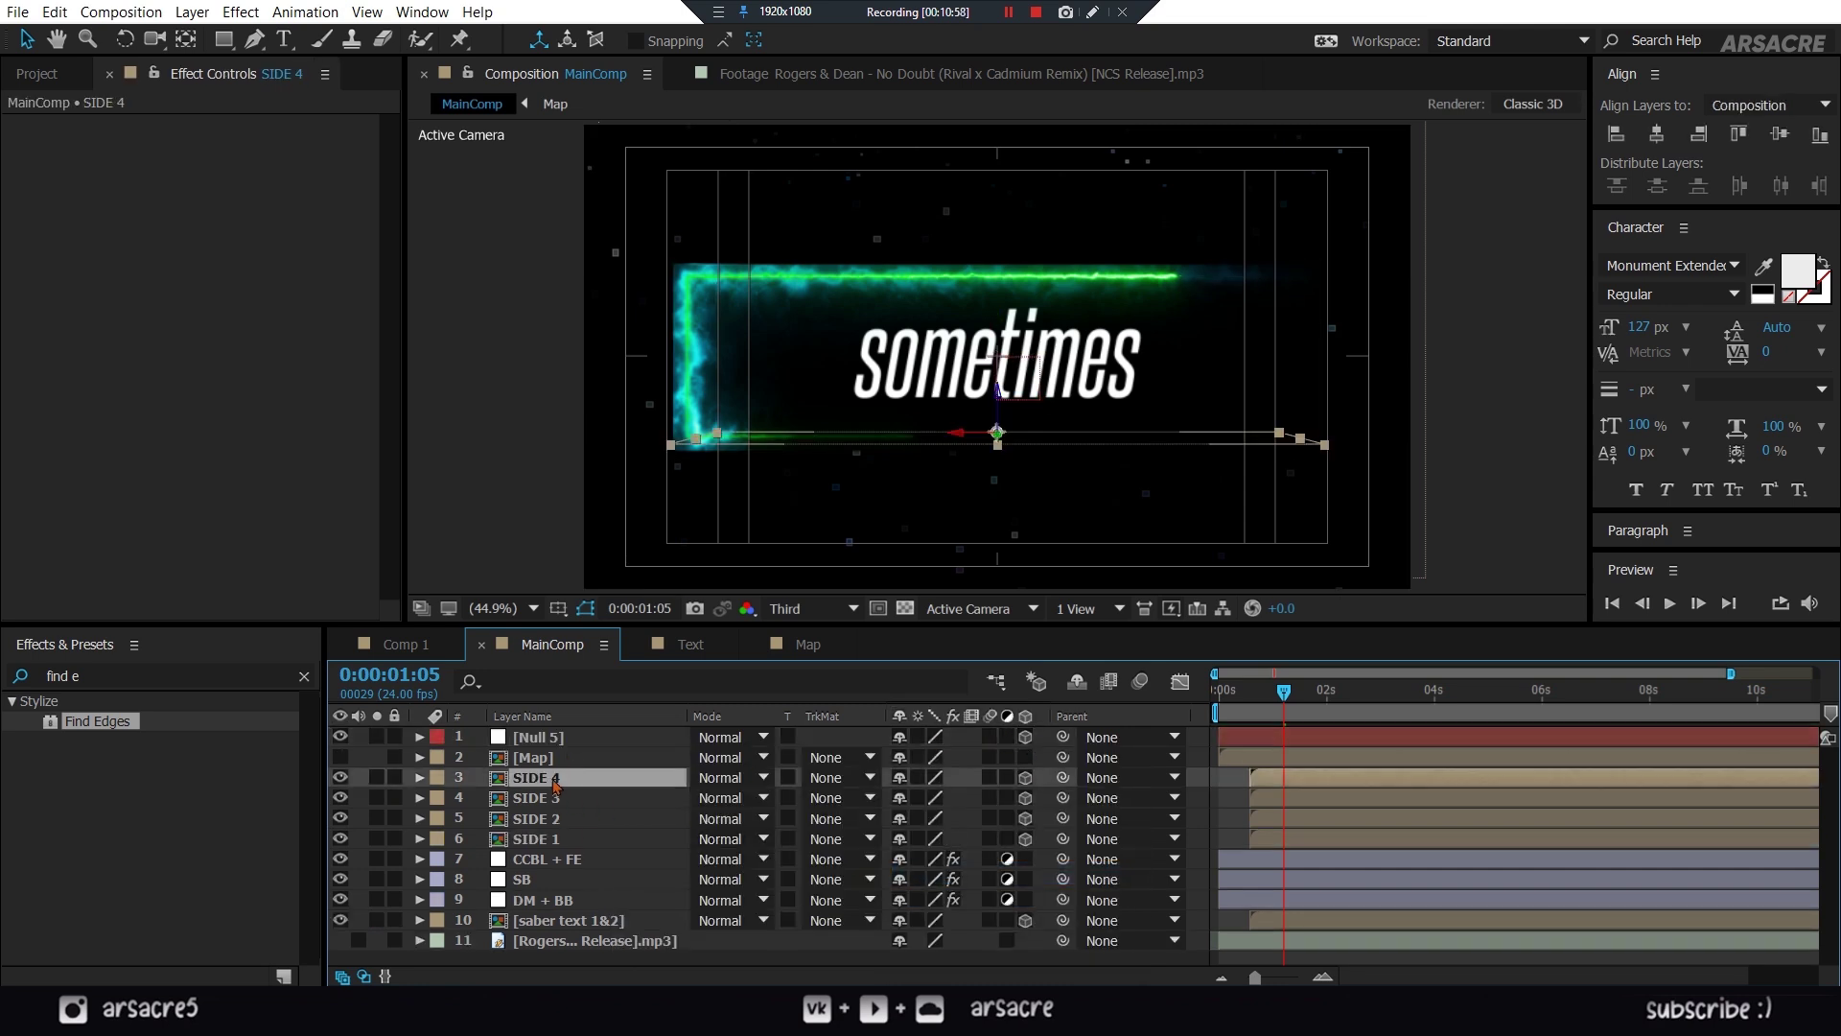
{"action": "left_click", "coordinate": [537, 839], "text": "shift"}
{"action": "left_click", "coordinate": [439, 778]}
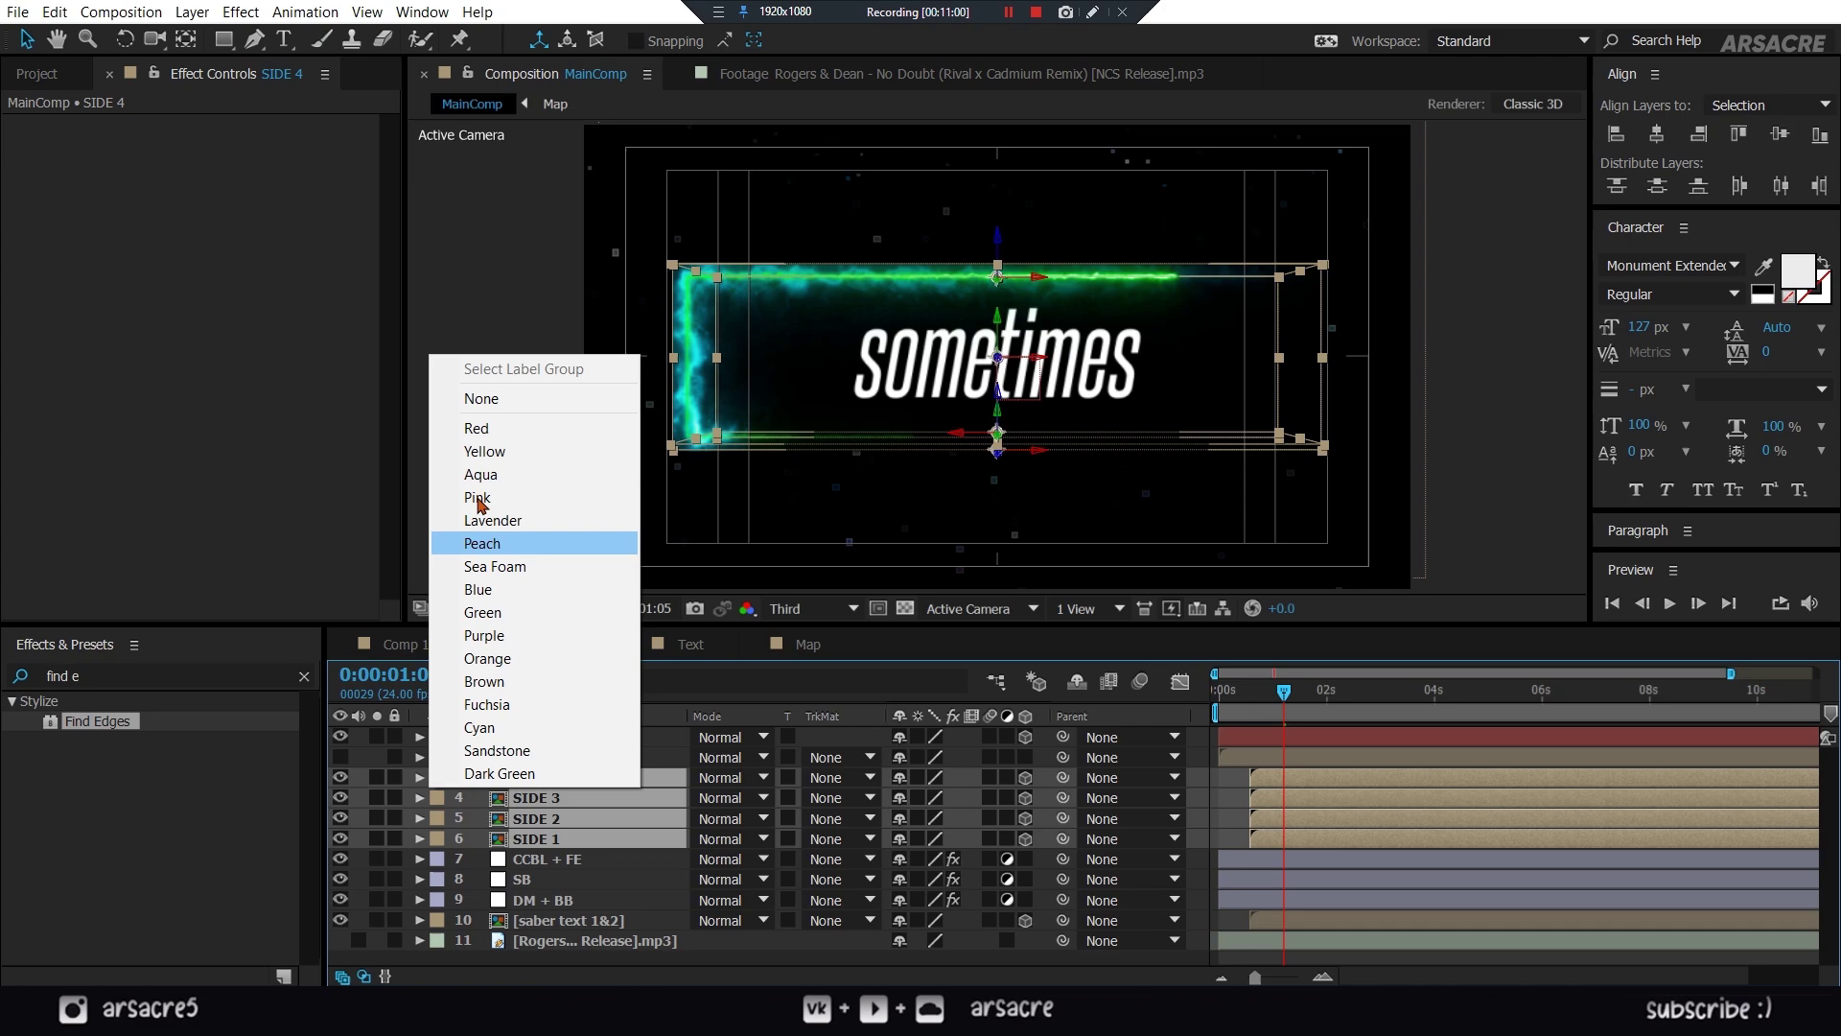
{"action": "left_click", "coordinate": [476, 428]}
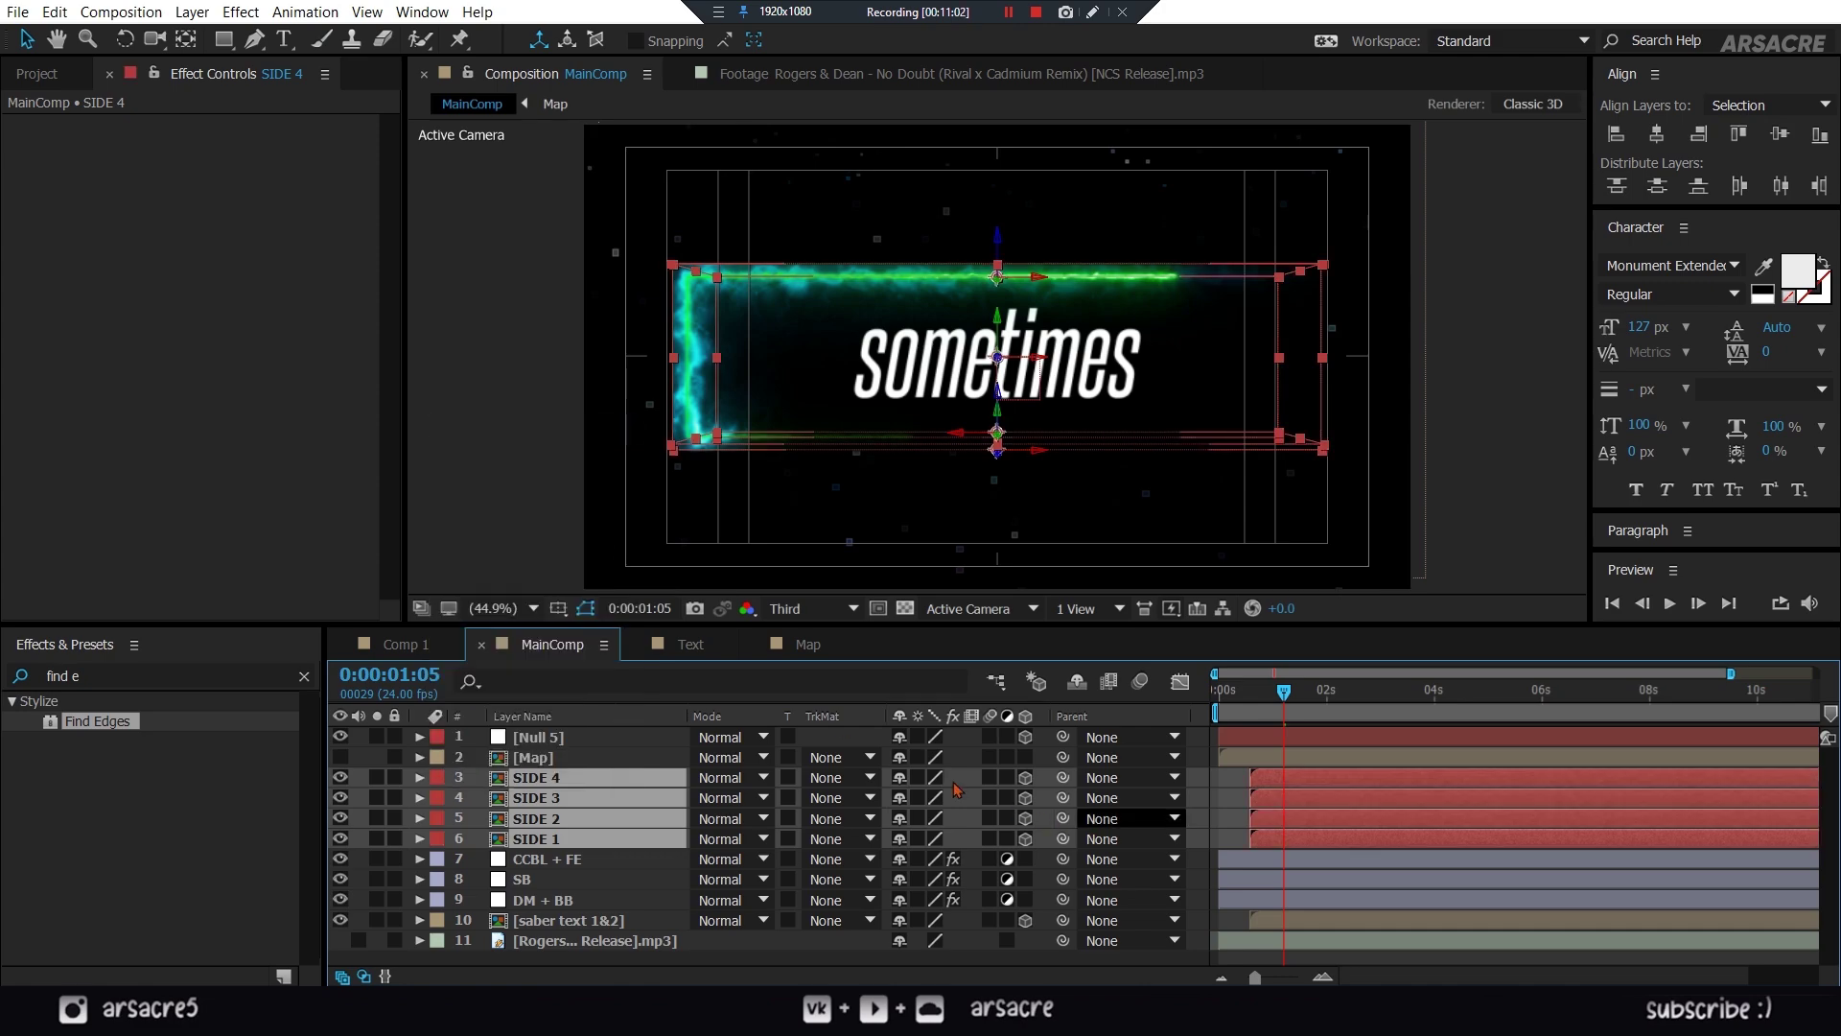
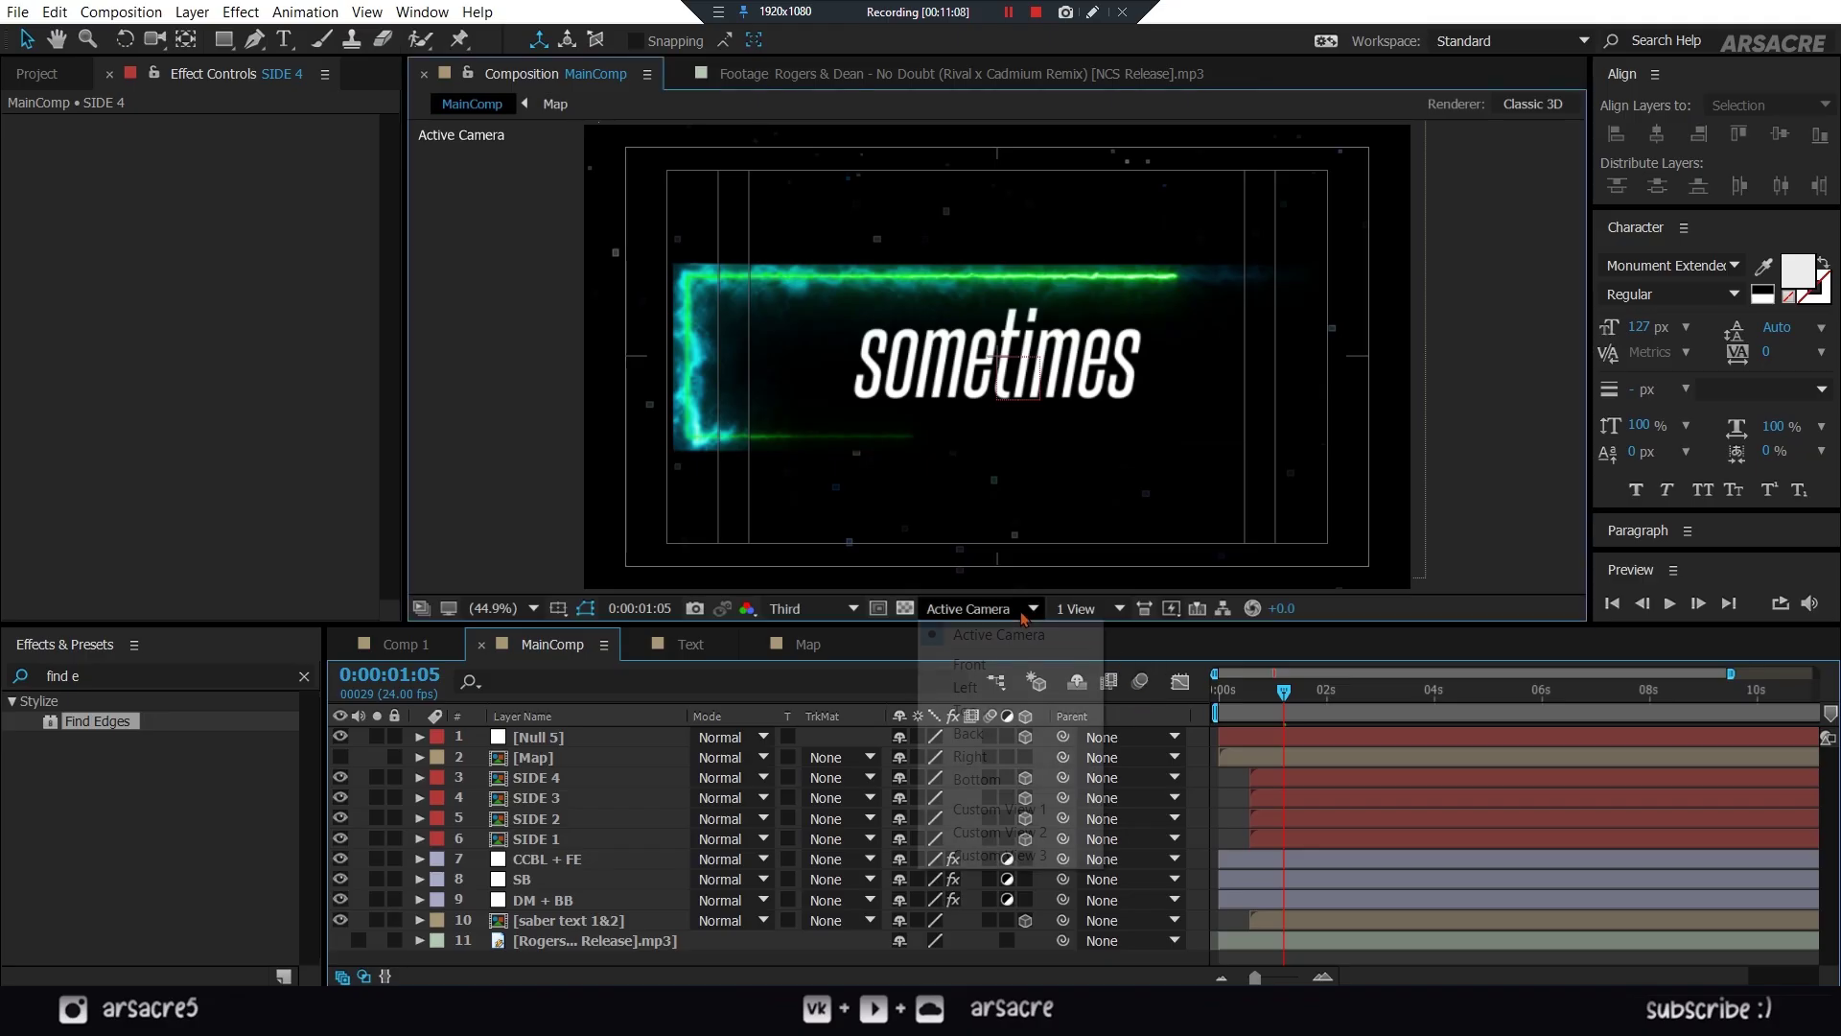
- Move Null 5 into the centre of the 3D text box, checking its placement in Custom View 1 and Custom View 2
{"action": "left_click", "coordinate": [978, 608]}
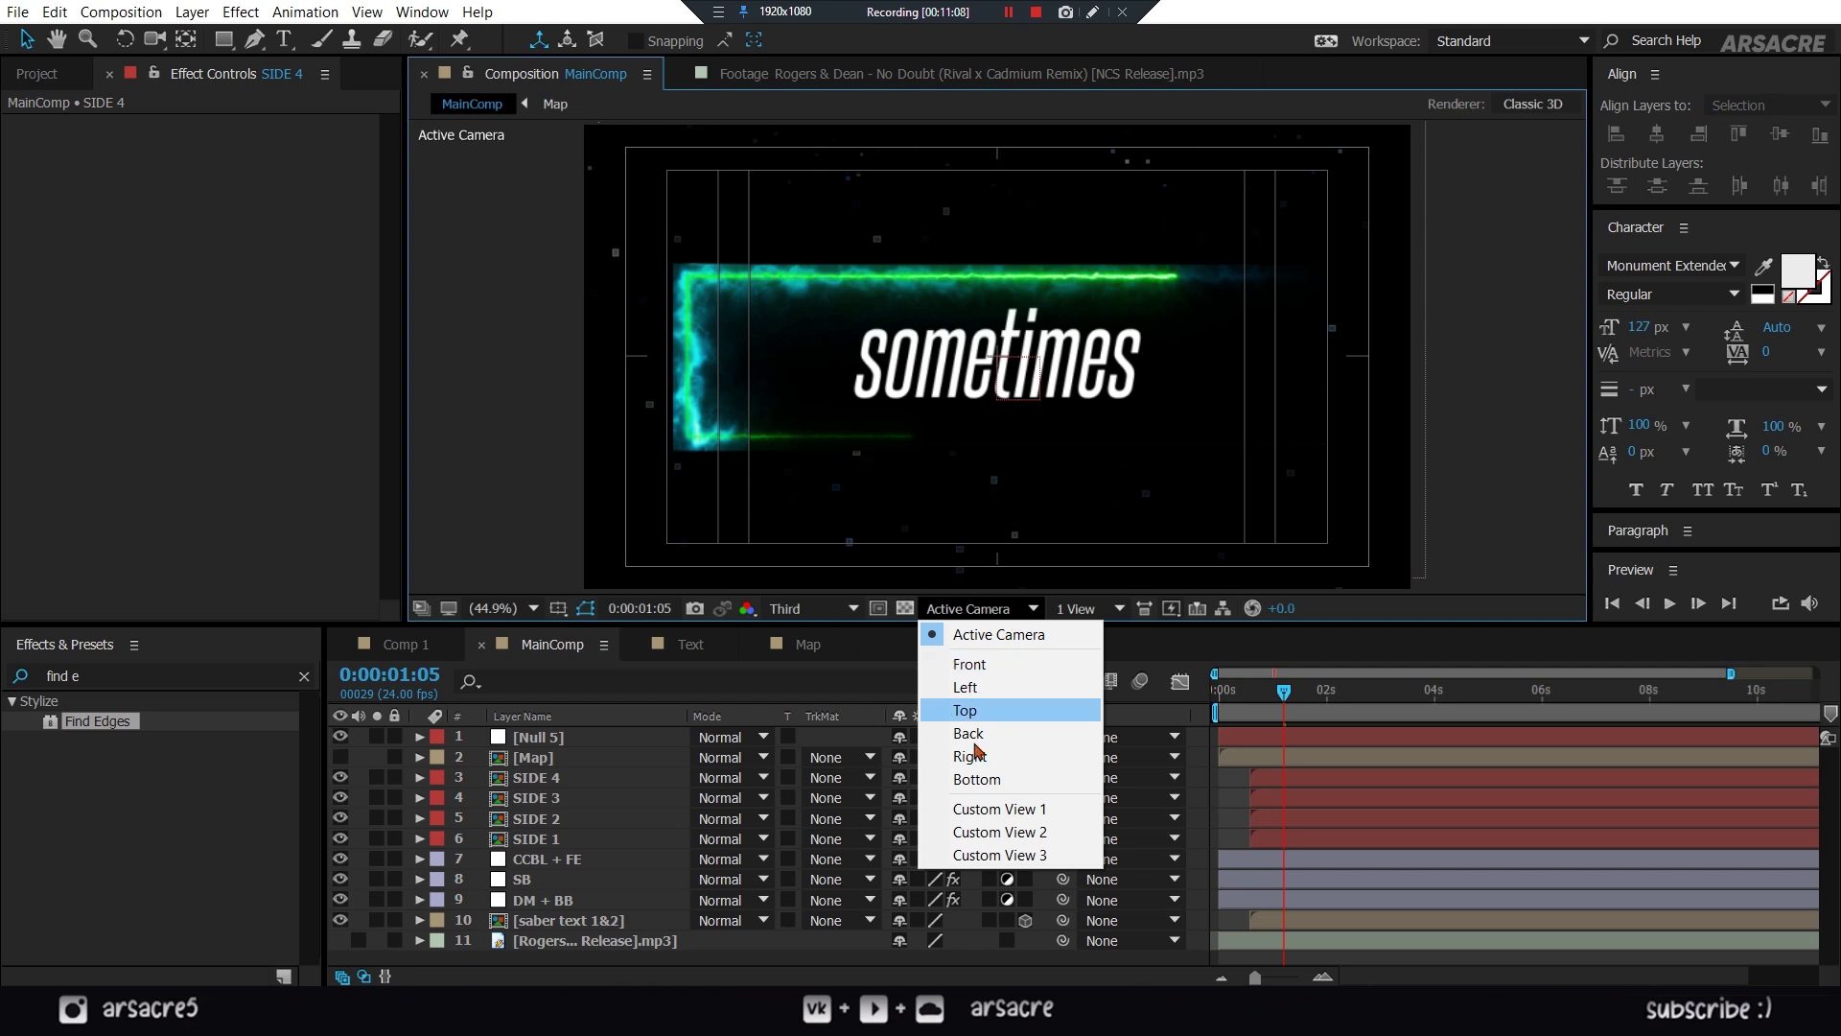
{"action": "left_click", "coordinate": [997, 810]}
{"action": "left_click", "coordinate": [518, 739]}
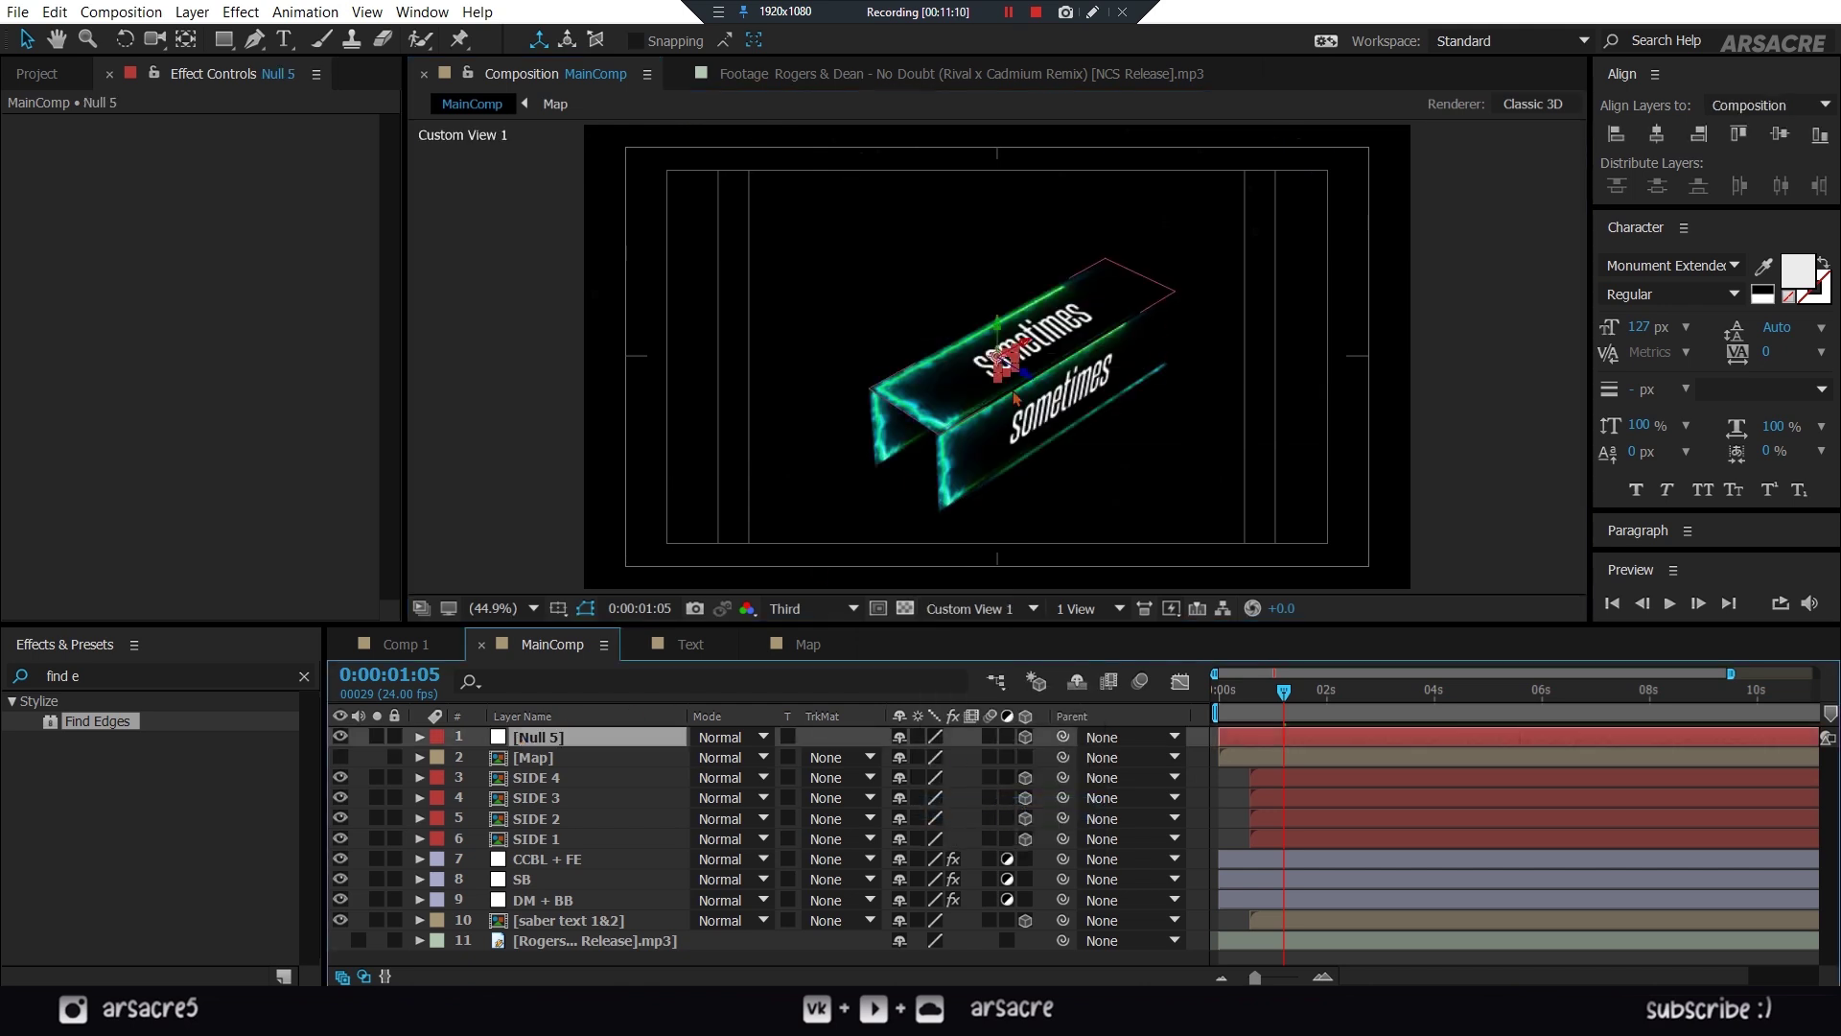
{"action": "left_click", "coordinate": [1033, 608]}
{"action": "left_click", "coordinate": [997, 831]}
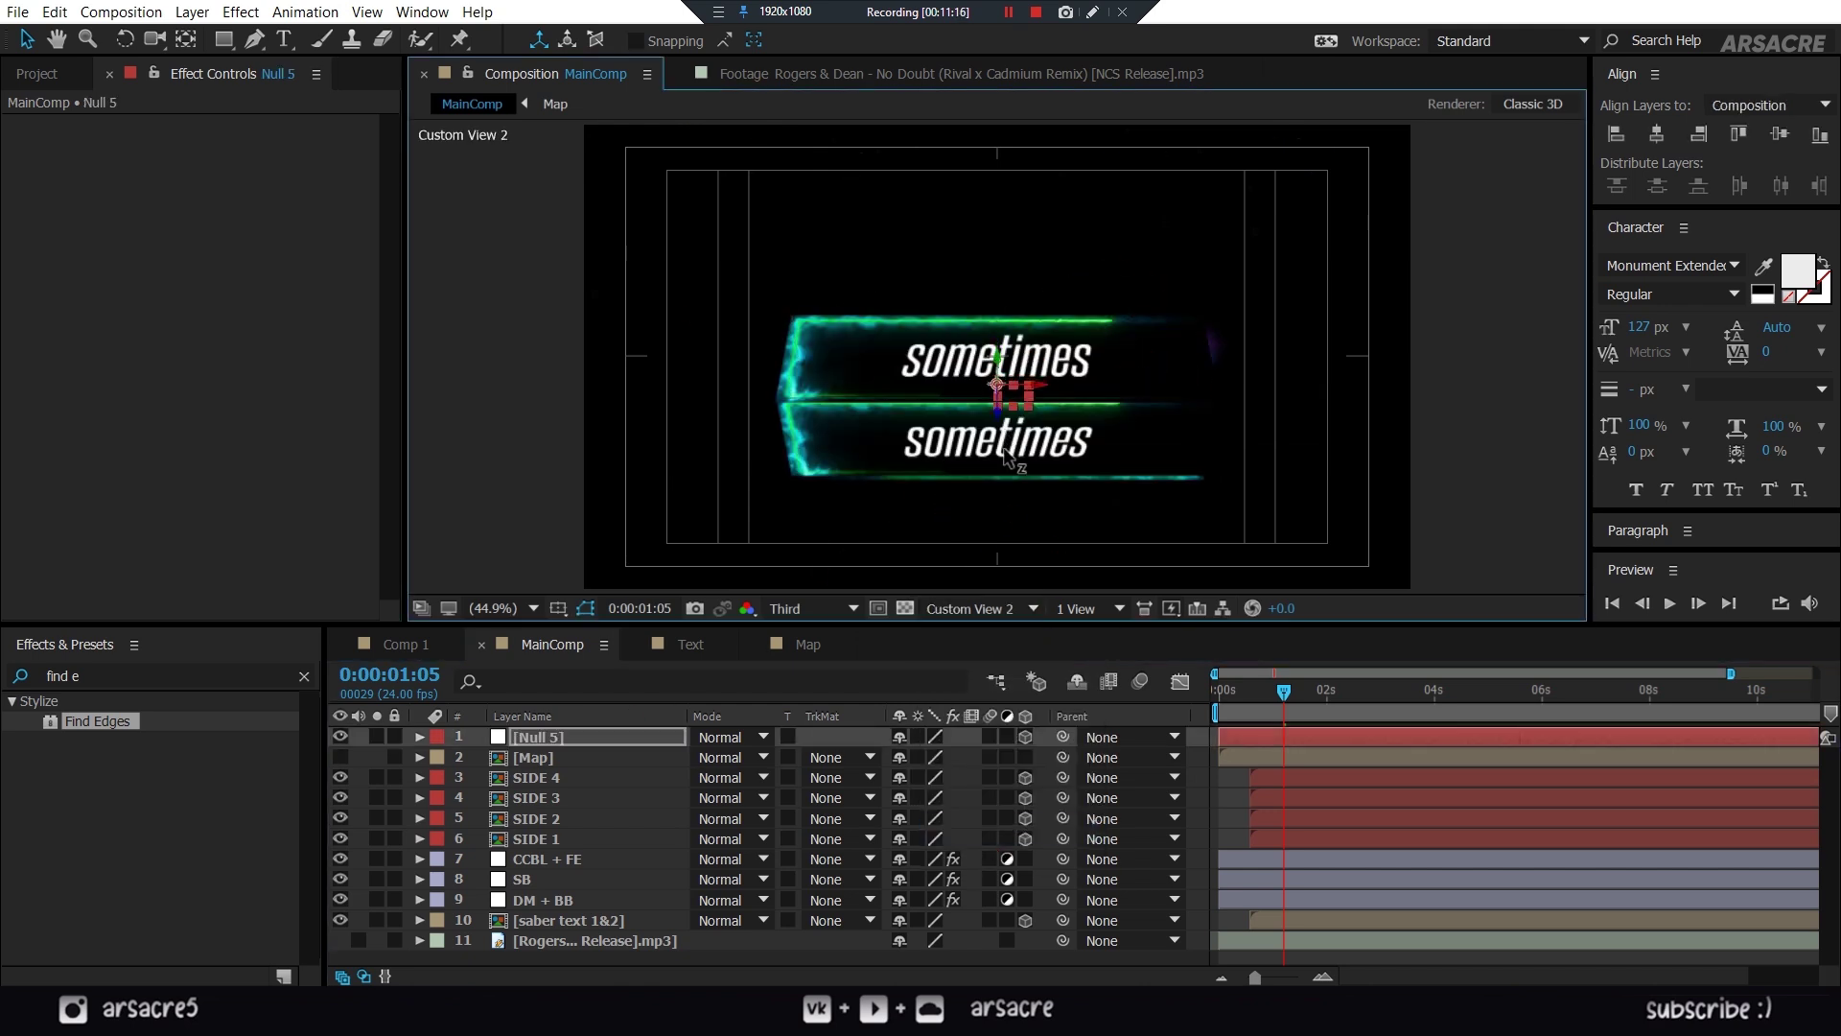
{"action": "left_click", "coordinate": [1034, 608]}
{"action": "left_click", "coordinate": [998, 811]}
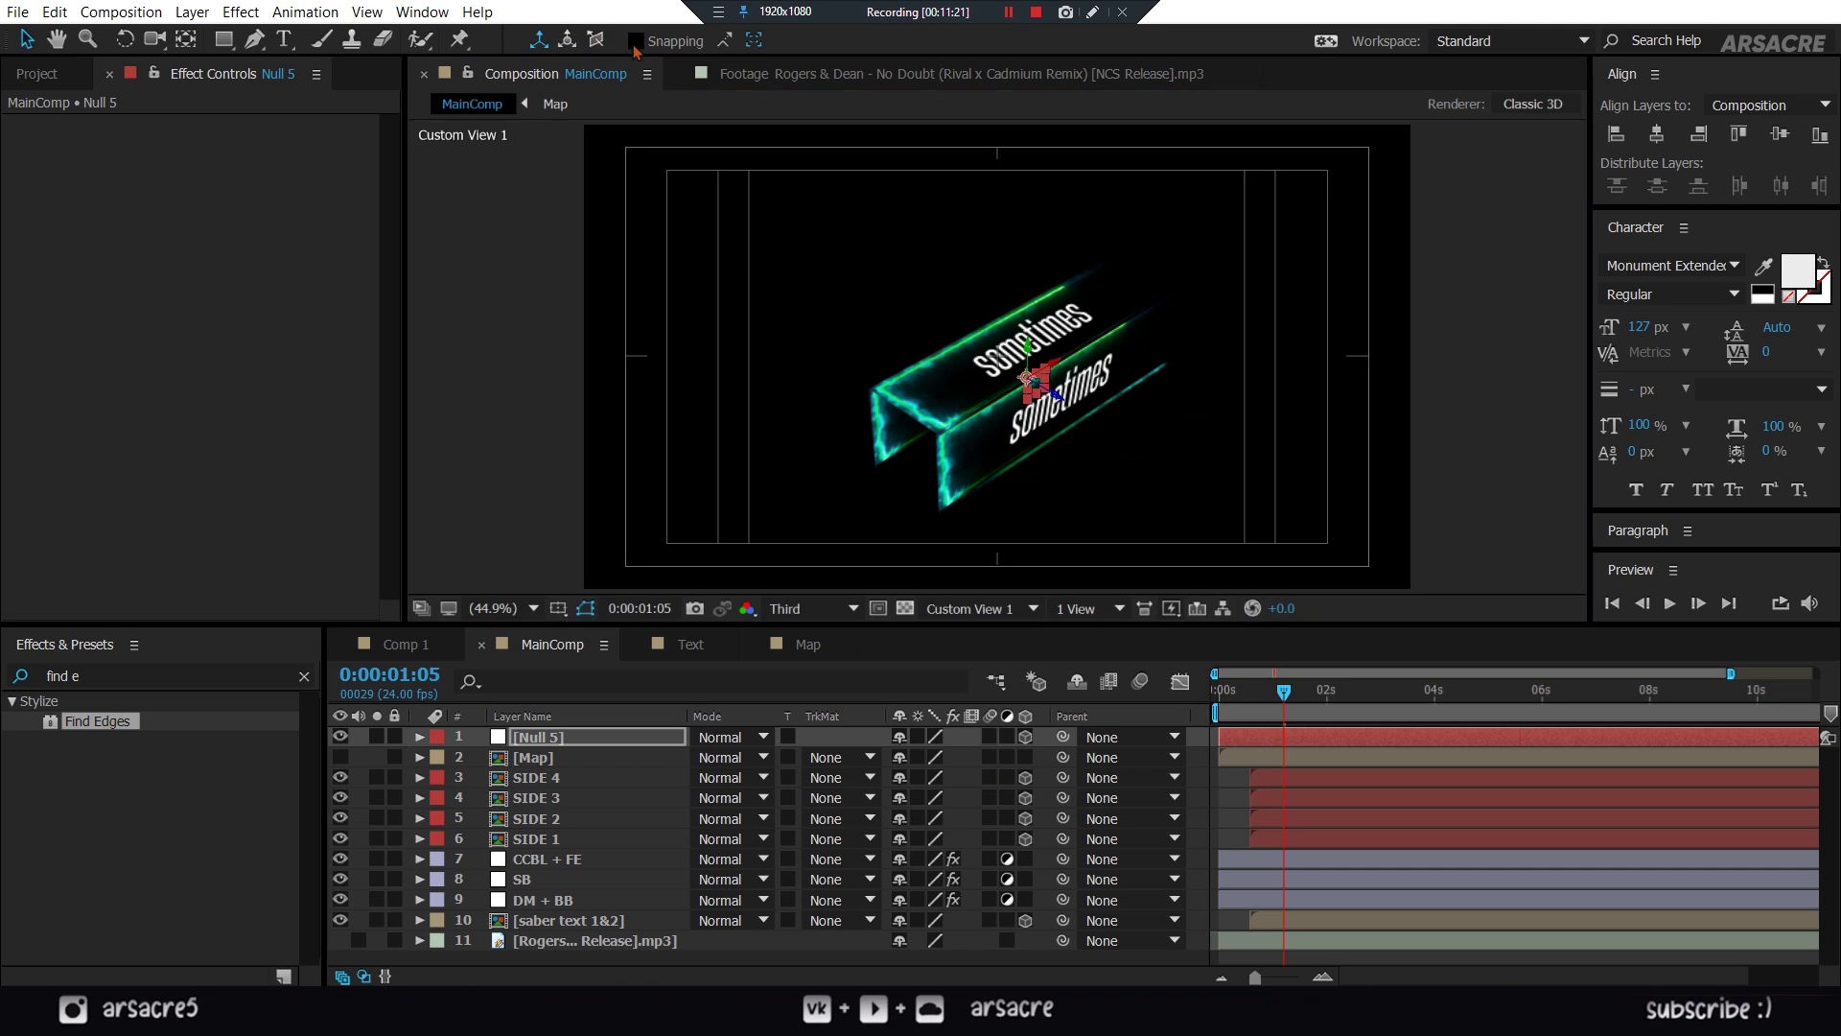
{"action": "left_click_drag", "start_coordinate": [1046, 389], "coordinate": [1040, 393]}
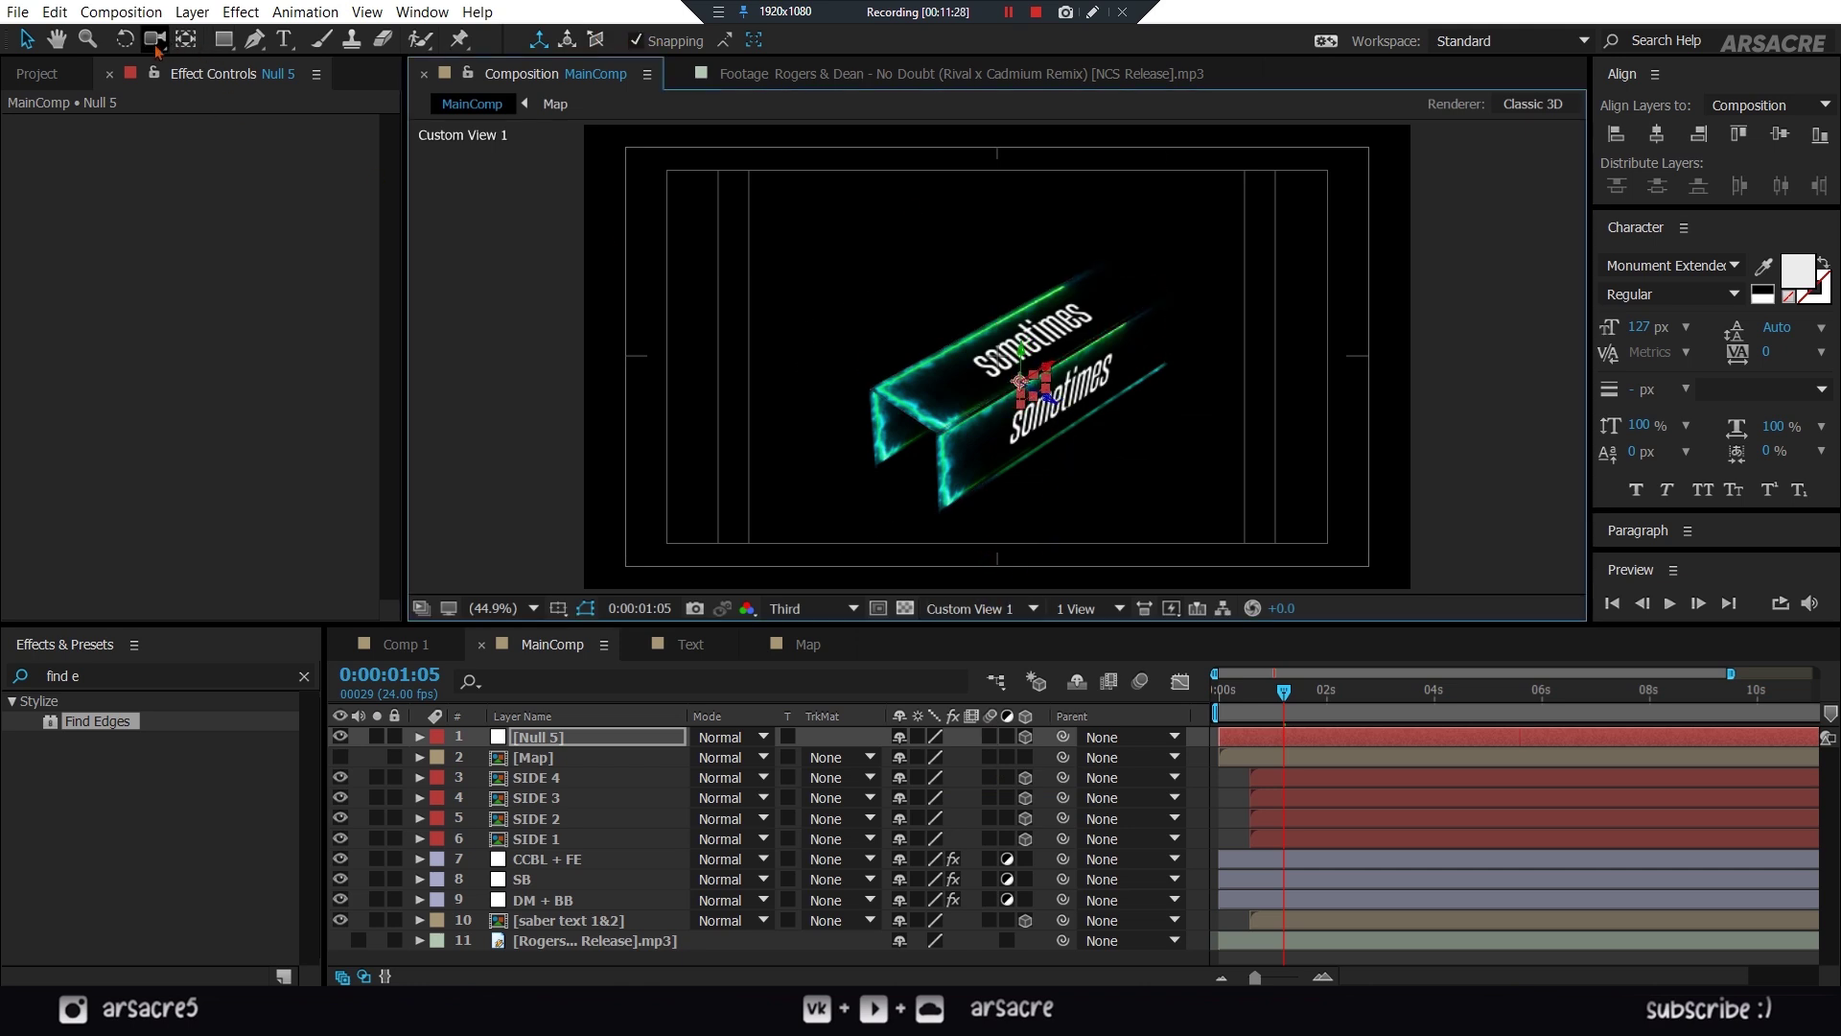
- Orbit Custom View 1 around the 3D box to examine the placement of Null 5 from several angles
{"action": "left_click_drag", "start_coordinate": [155, 39], "coordinate": [230, 75]}
{"action": "left_click_drag", "start_coordinate": [983, 335], "coordinate": [961, 414]}
{"action": "key", "text": "c"}
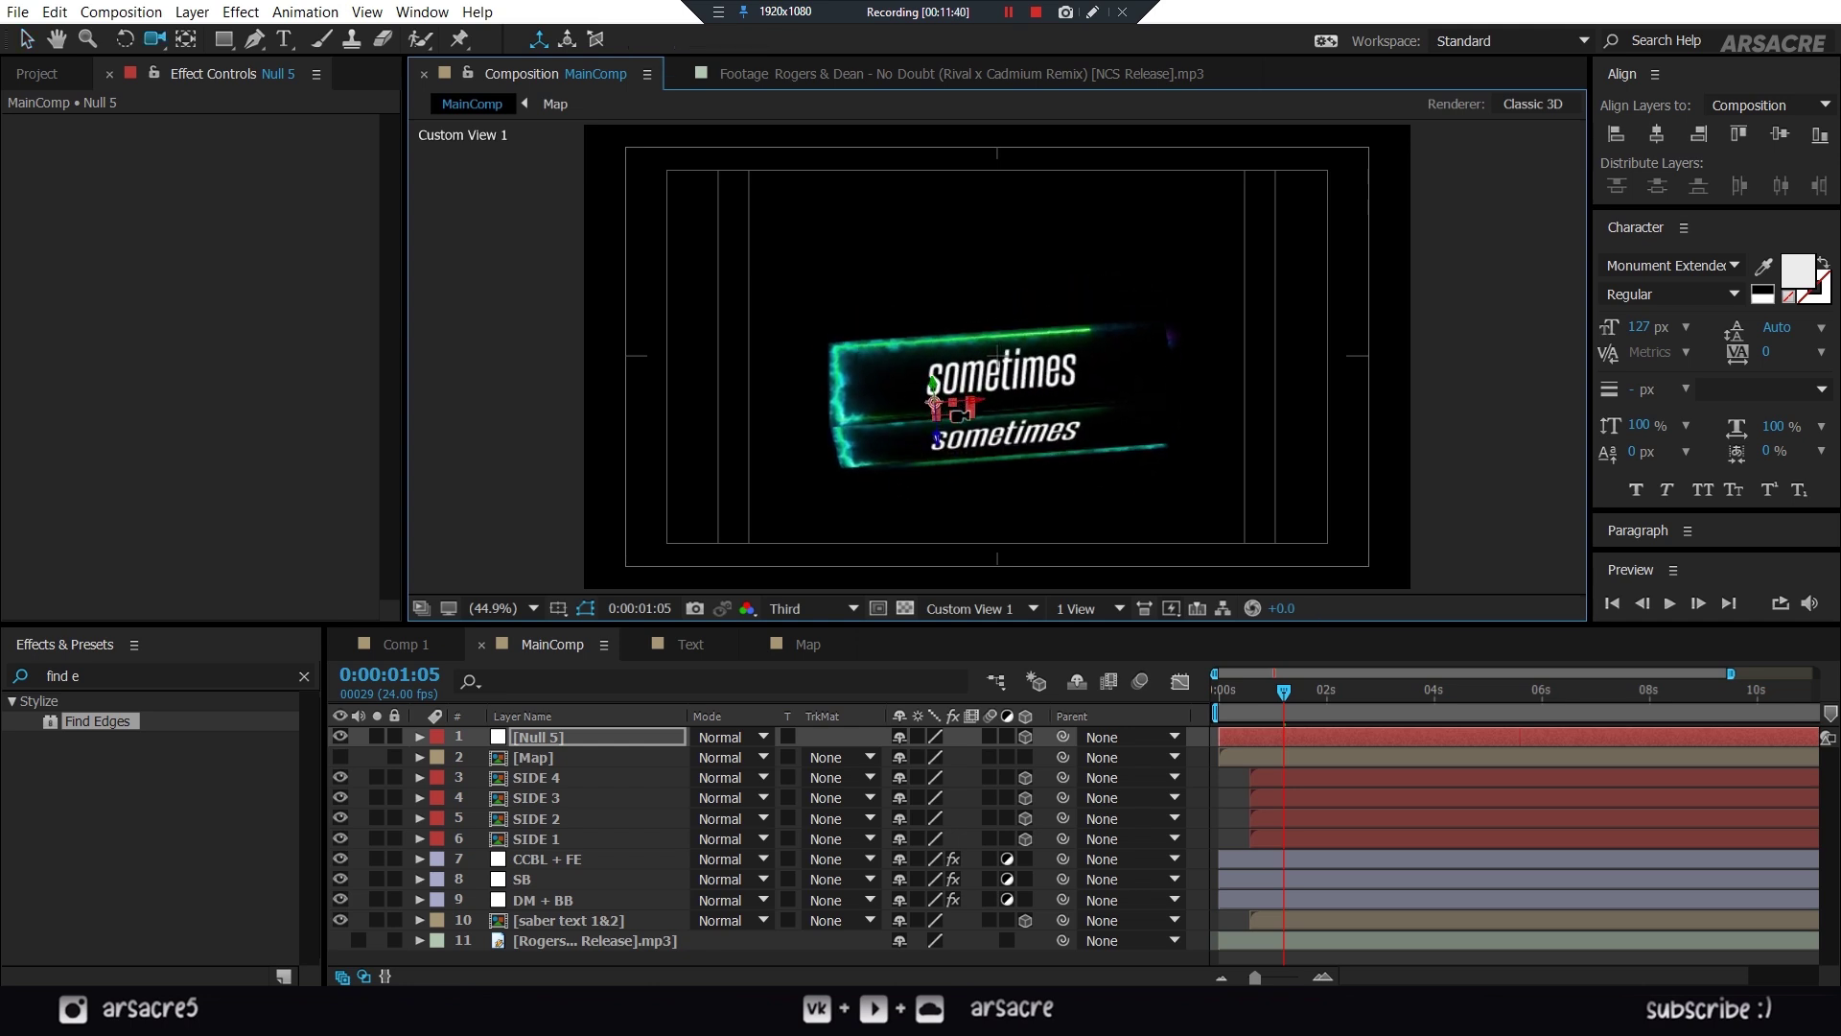
{"action": "key", "text": "v"}
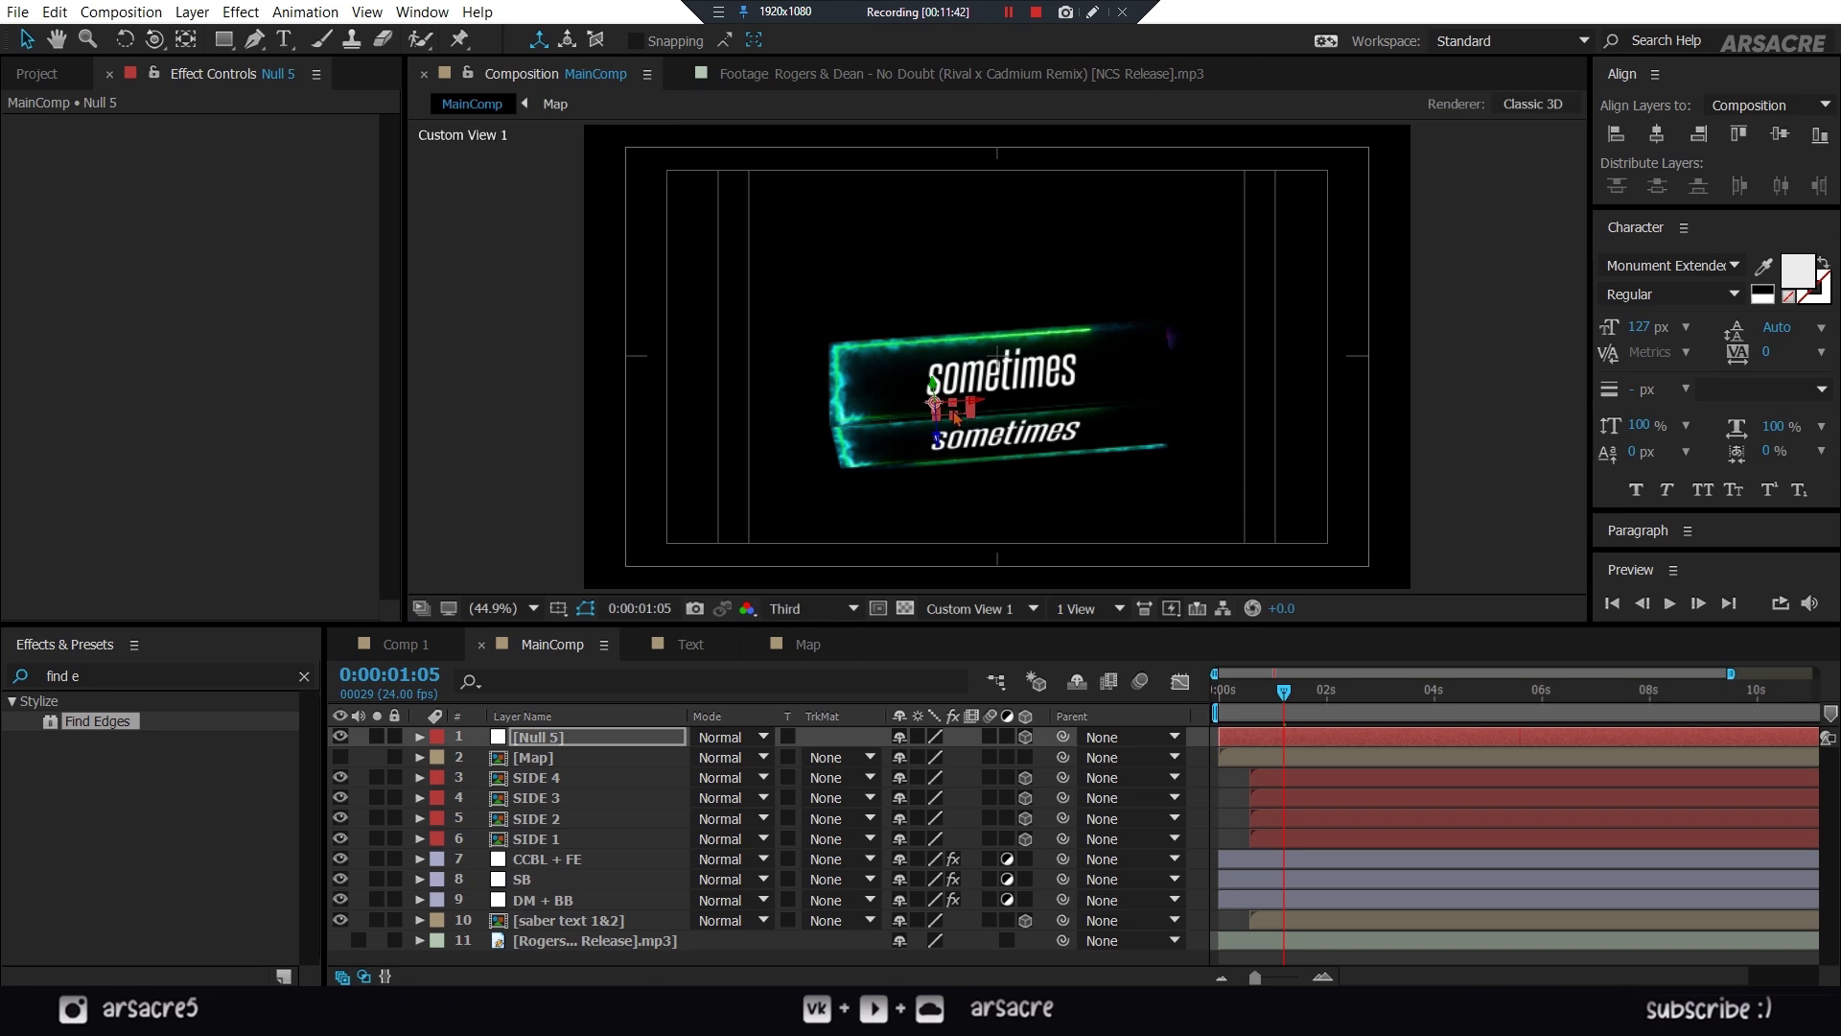
{"action": "right_click", "coordinate": [947, 416]}
{"action": "left_click_drag", "start_coordinate": [935, 406], "coordinate": [999, 457]}
{"action": "key", "text": "c"}
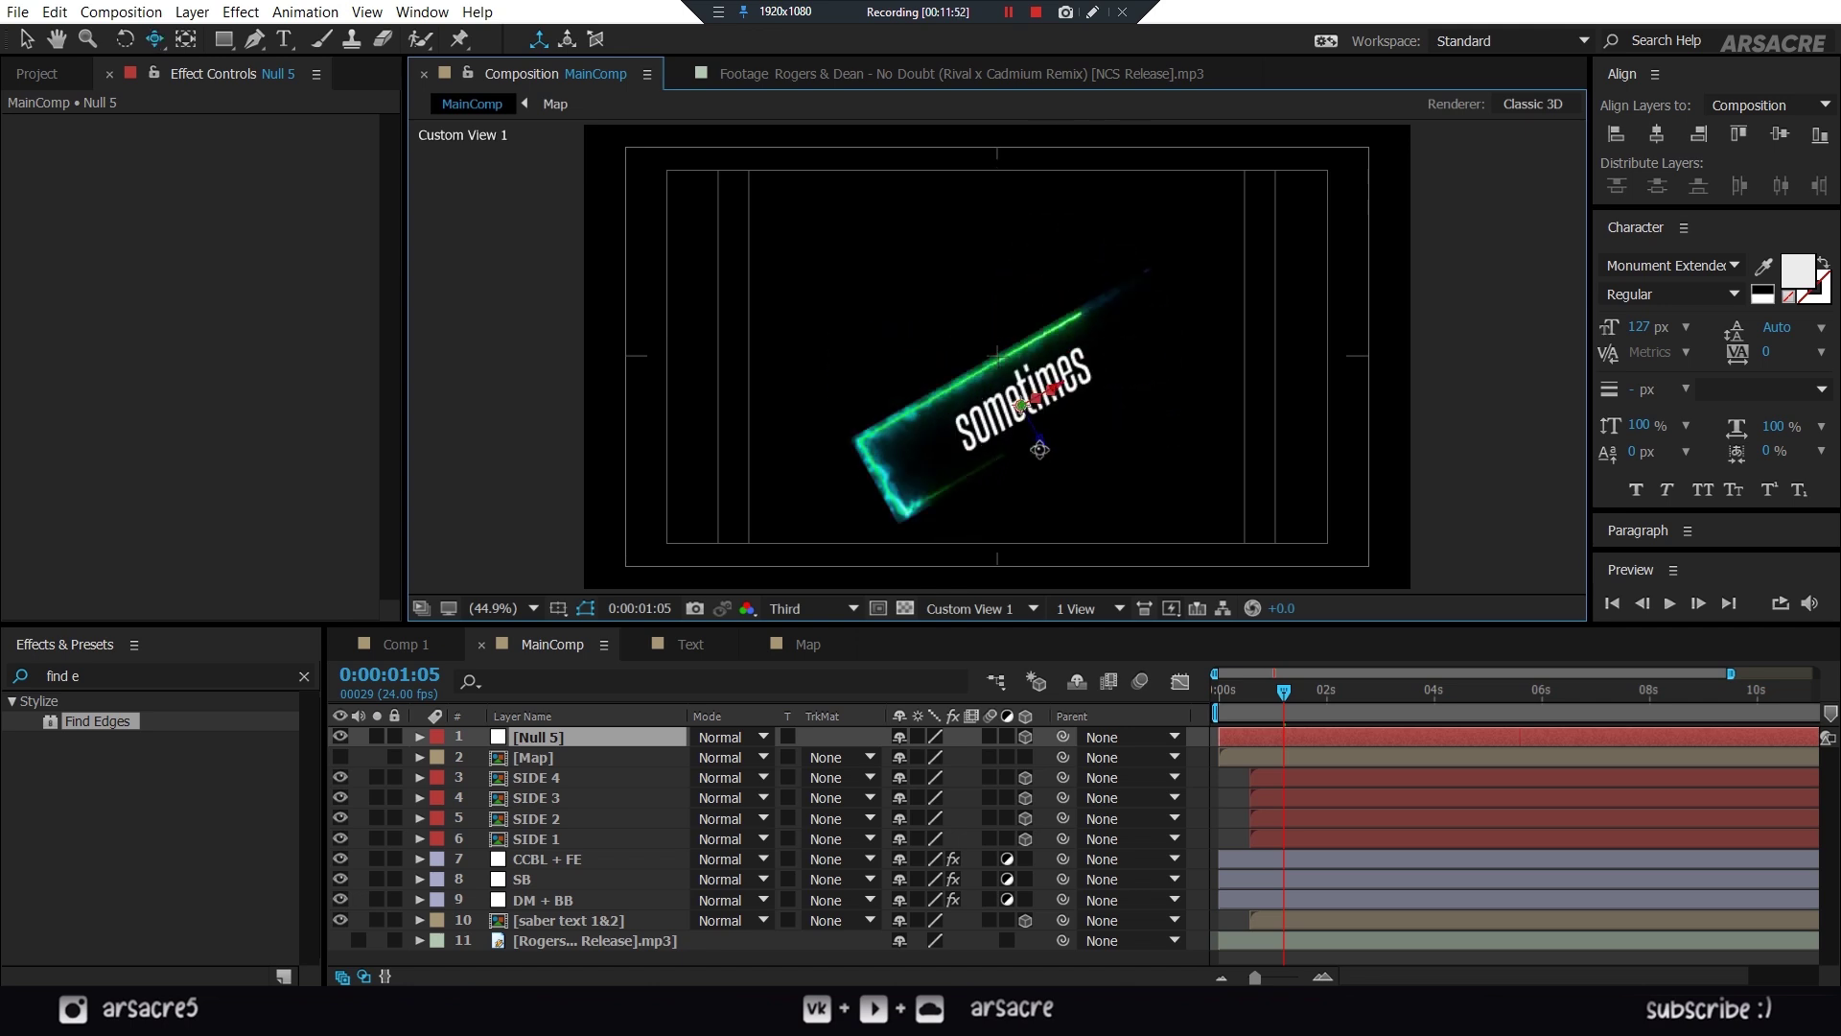
- Return to the Active Camera view and parent the SIDE 1 to SIDE 4 layers to Null 5
{"action": "left_click", "coordinate": [968, 608]}
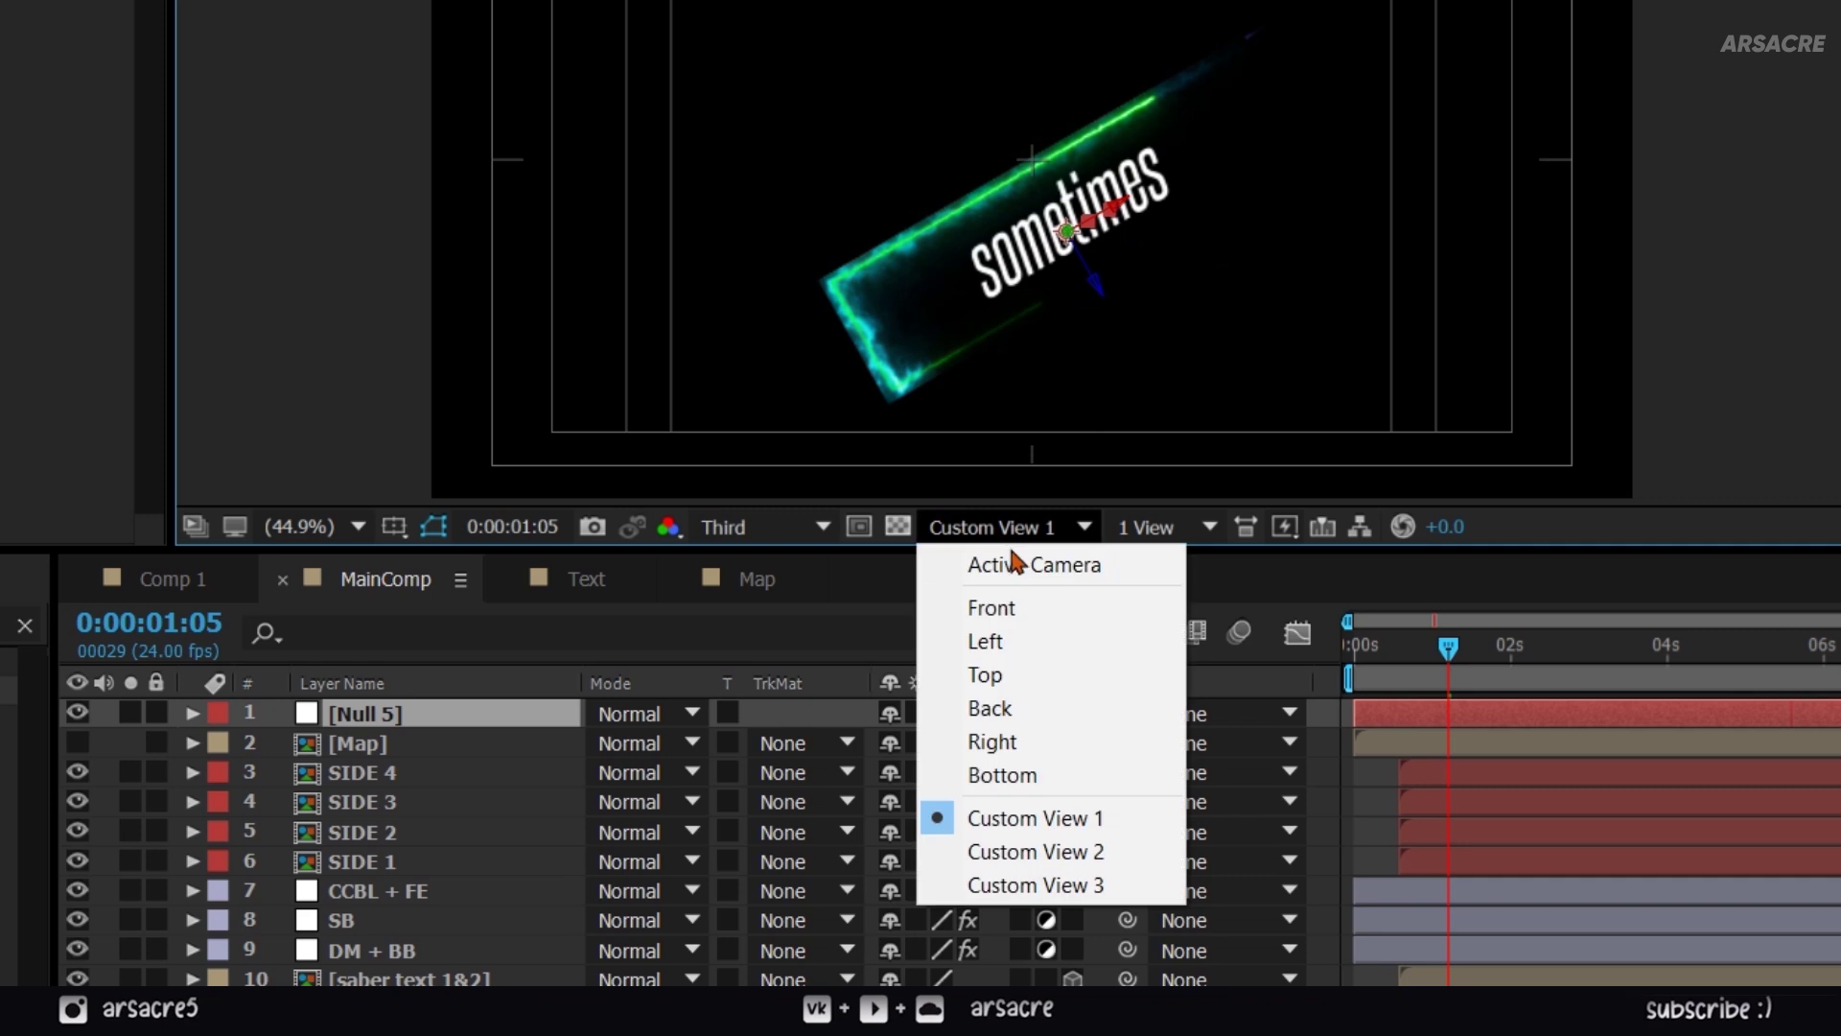
{"action": "left_click", "coordinate": [976, 665]}
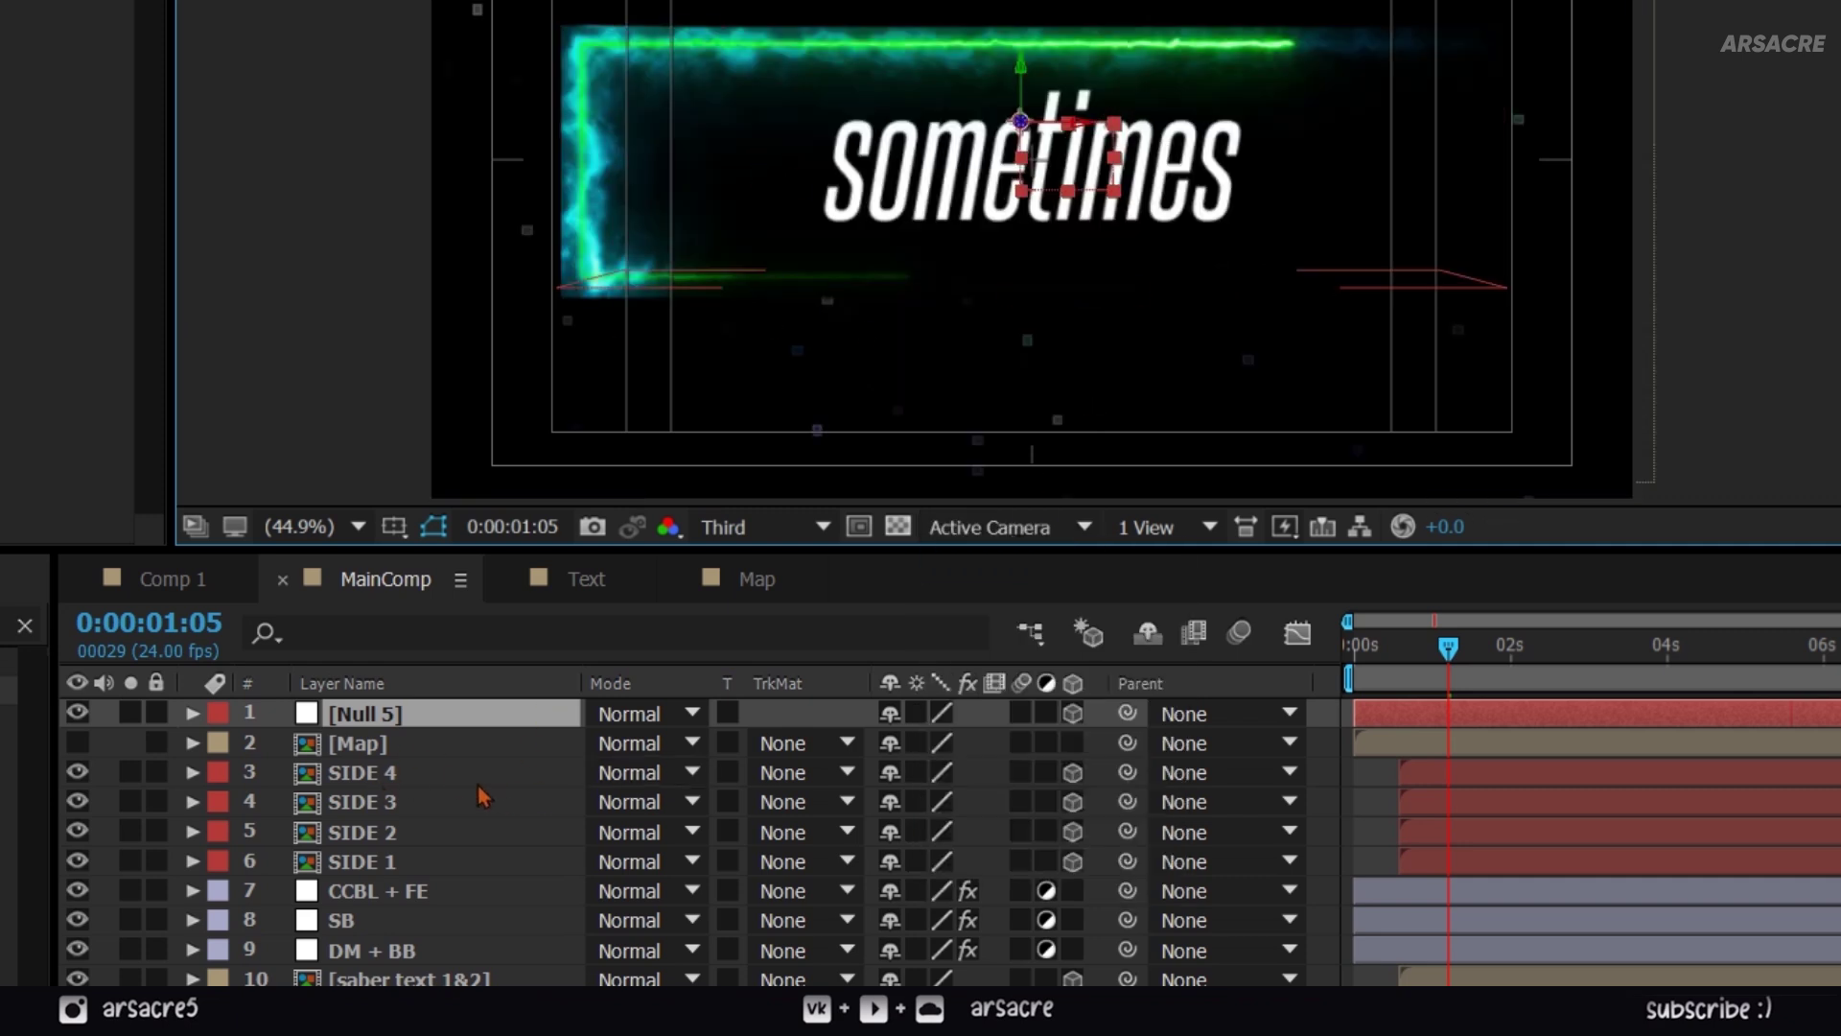
{"action": "left_click", "coordinate": [423, 772]}
{"action": "left_click", "coordinate": [461, 861], "text": "shift"}
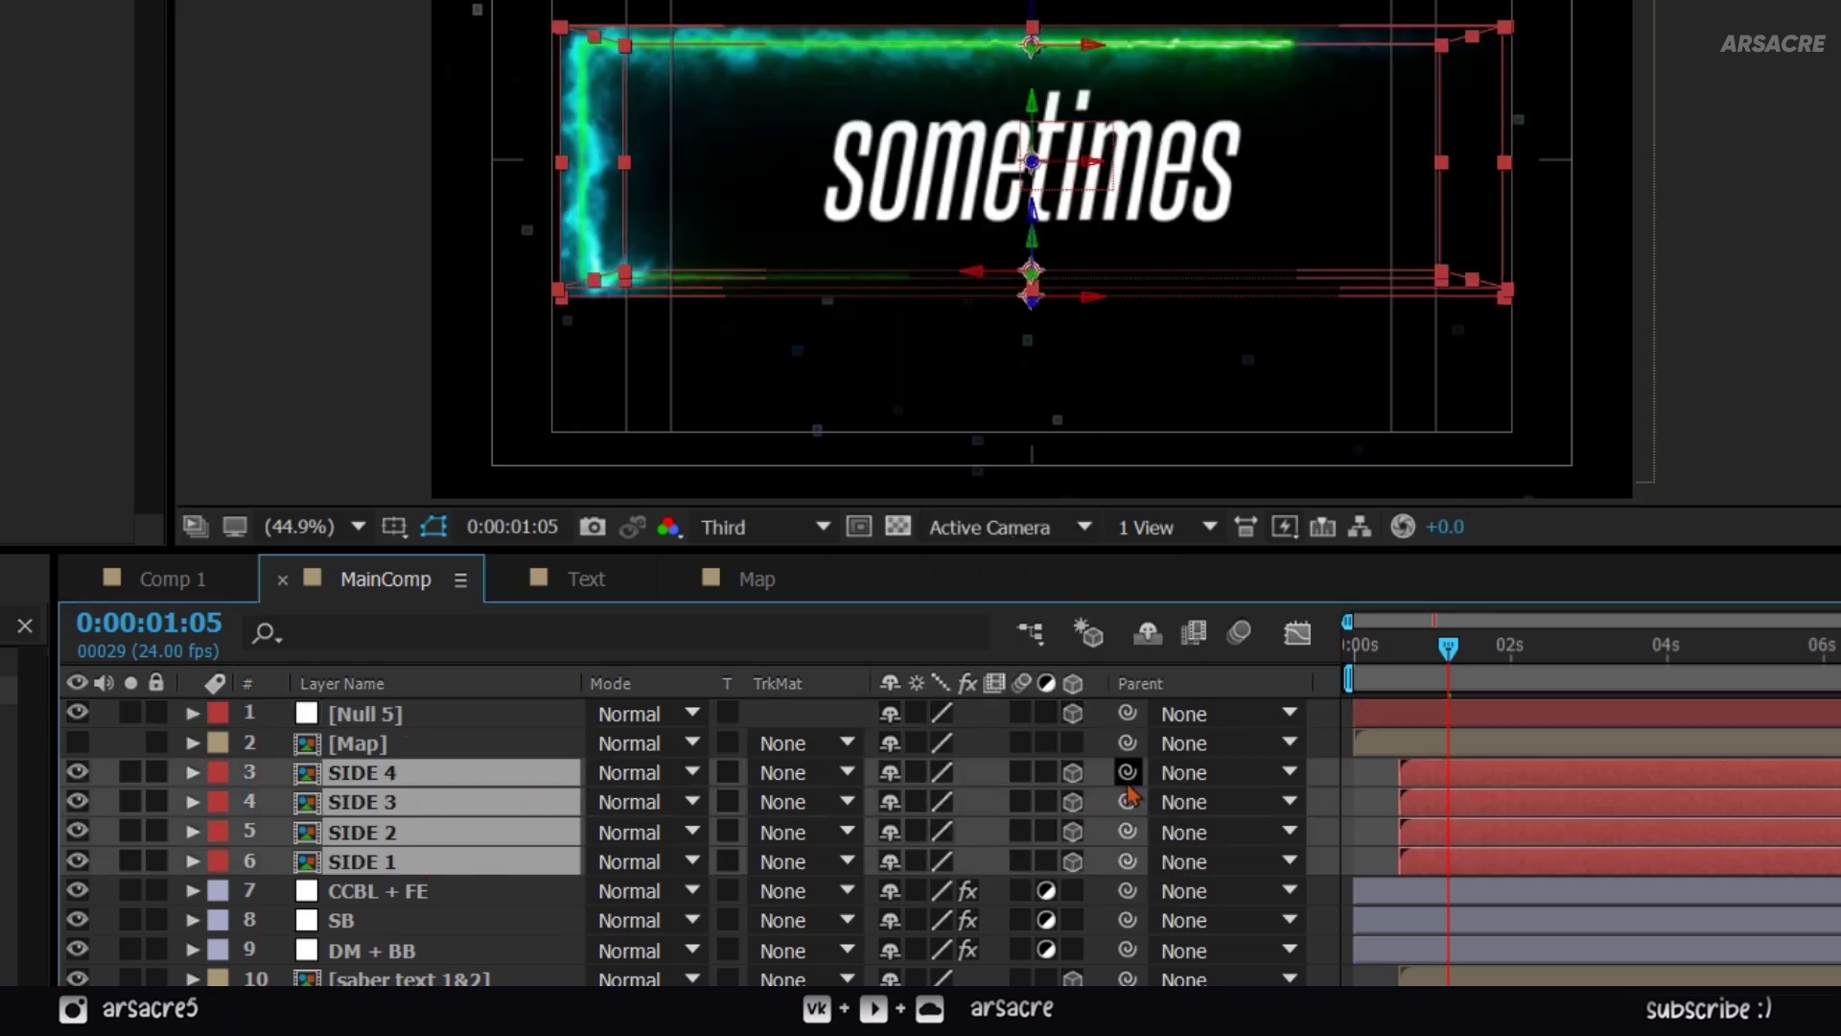
{"action": "left_click_drag", "start_coordinate": [1127, 772], "coordinate": [436, 721]}
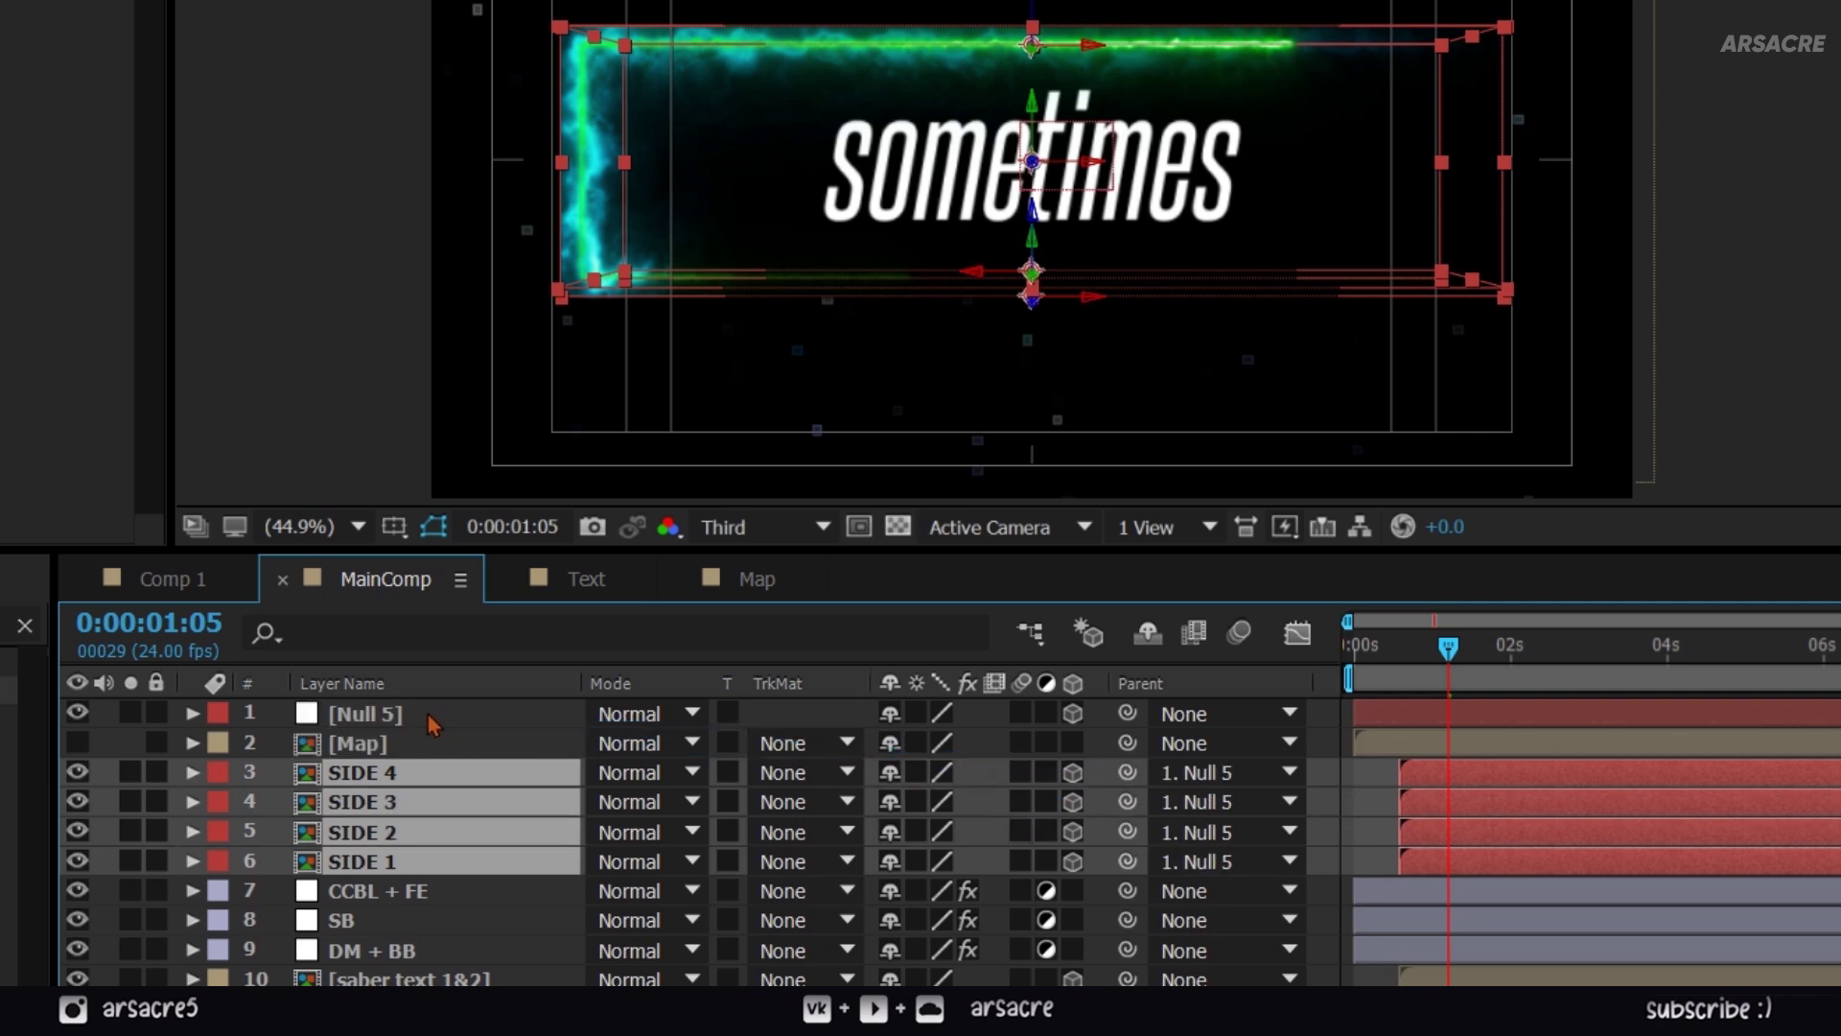
- Push the box back in depth by setting Null 5's Z position to 2159.2
{"action": "left_click", "coordinate": [429, 716]}
{"action": "key", "text": "p"}
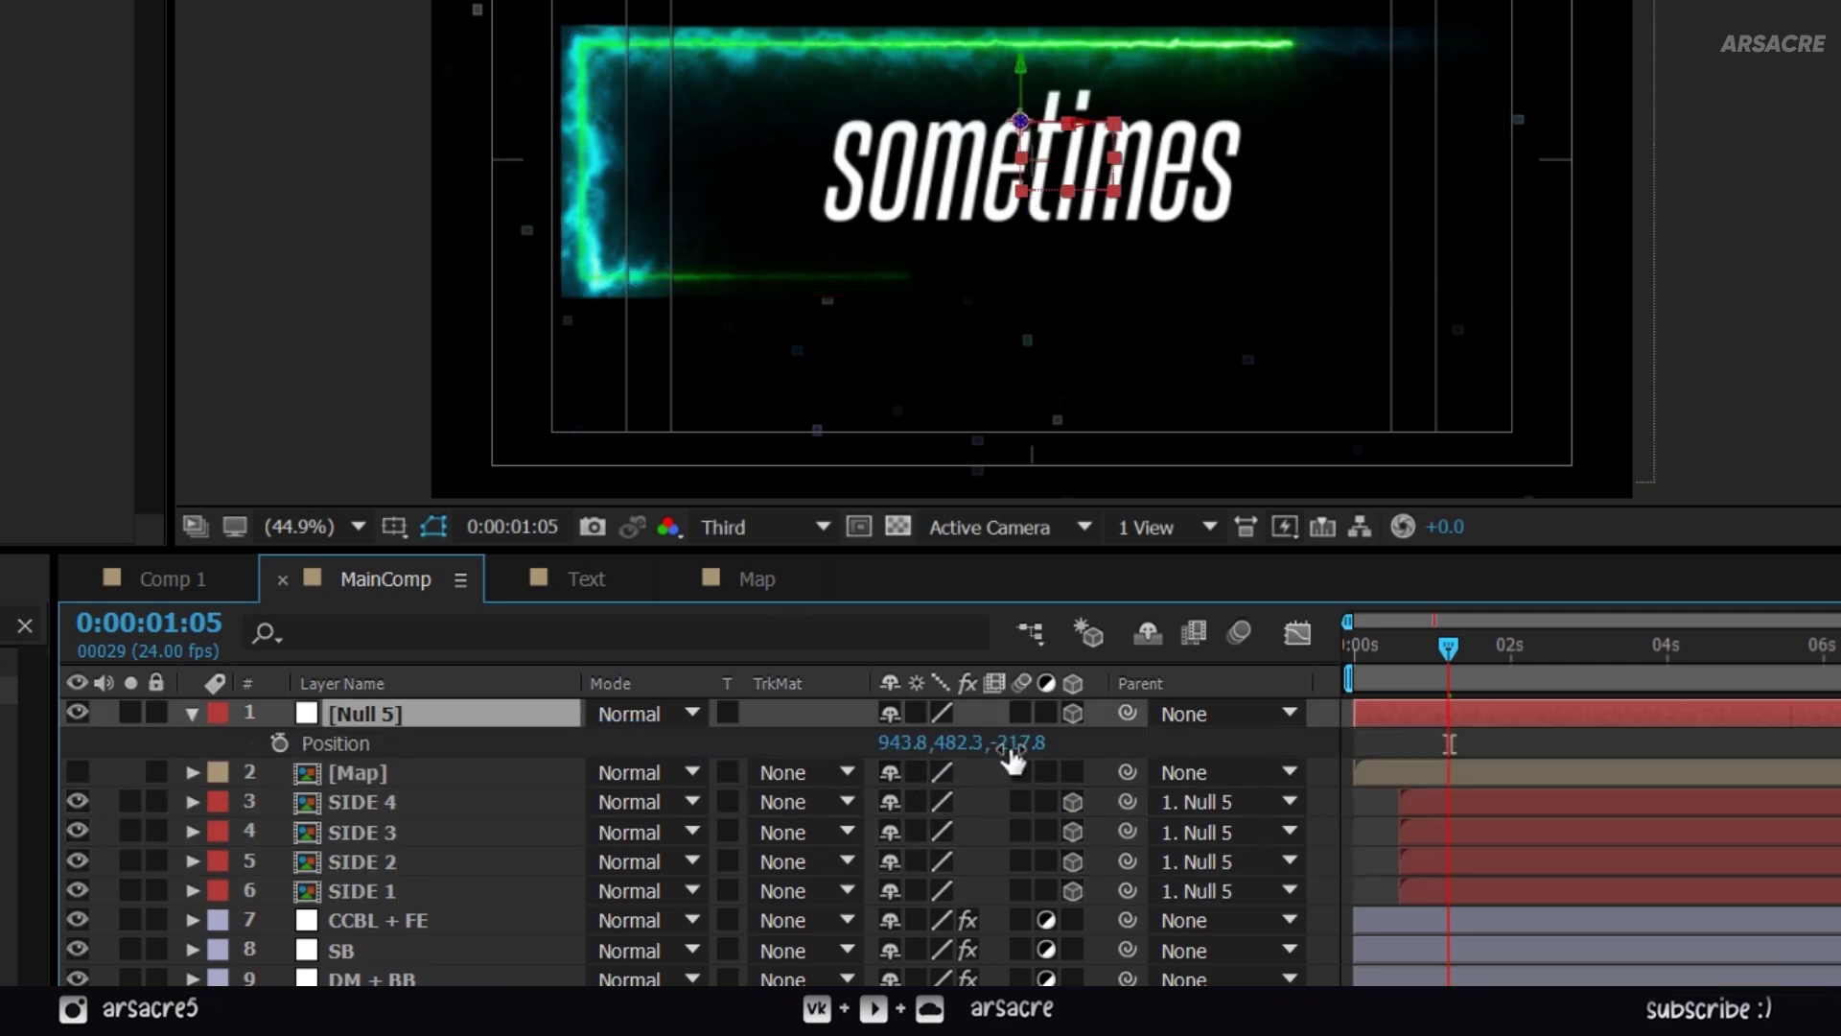
{"action": "left_click_drag", "start_coordinate": [1007, 750], "coordinate": [1192, 762]}
{"action": "left_click_drag", "start_coordinate": [1005, 748], "coordinate": [1207, 743]}
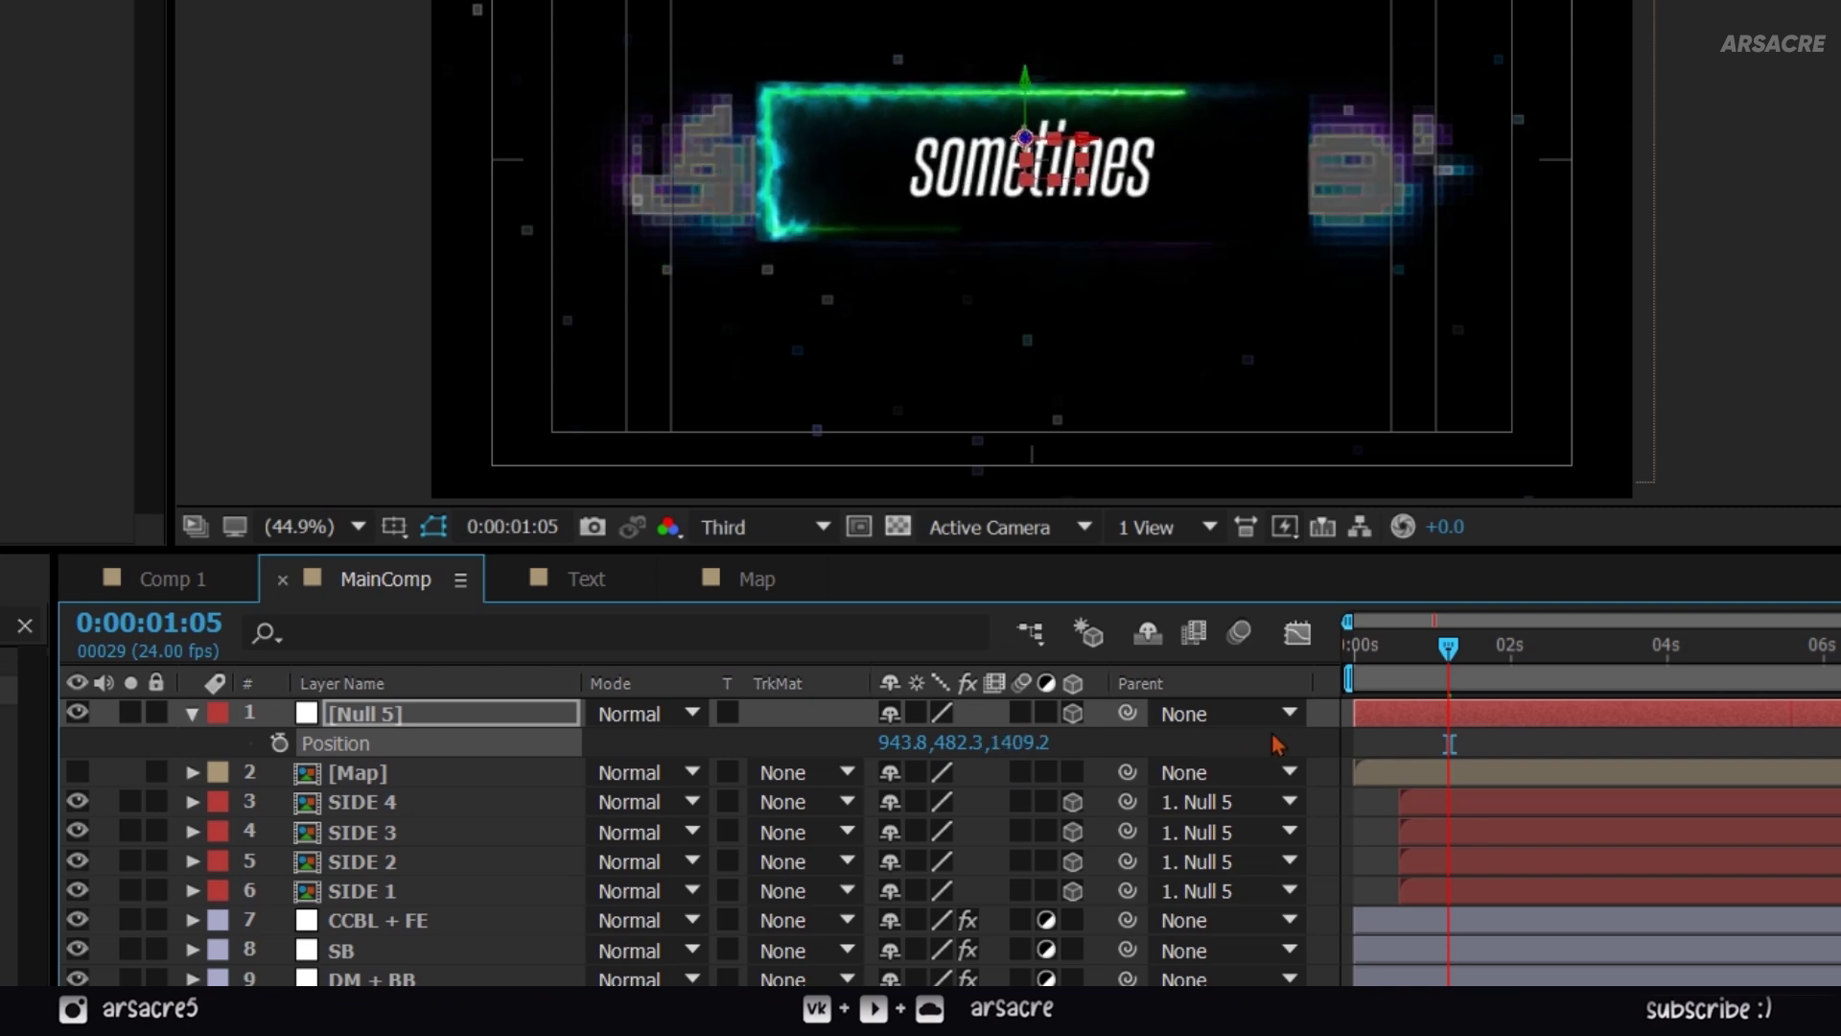
{"action": "left_click_drag", "start_coordinate": [1397, 549], "coordinate": [1401, 502]}
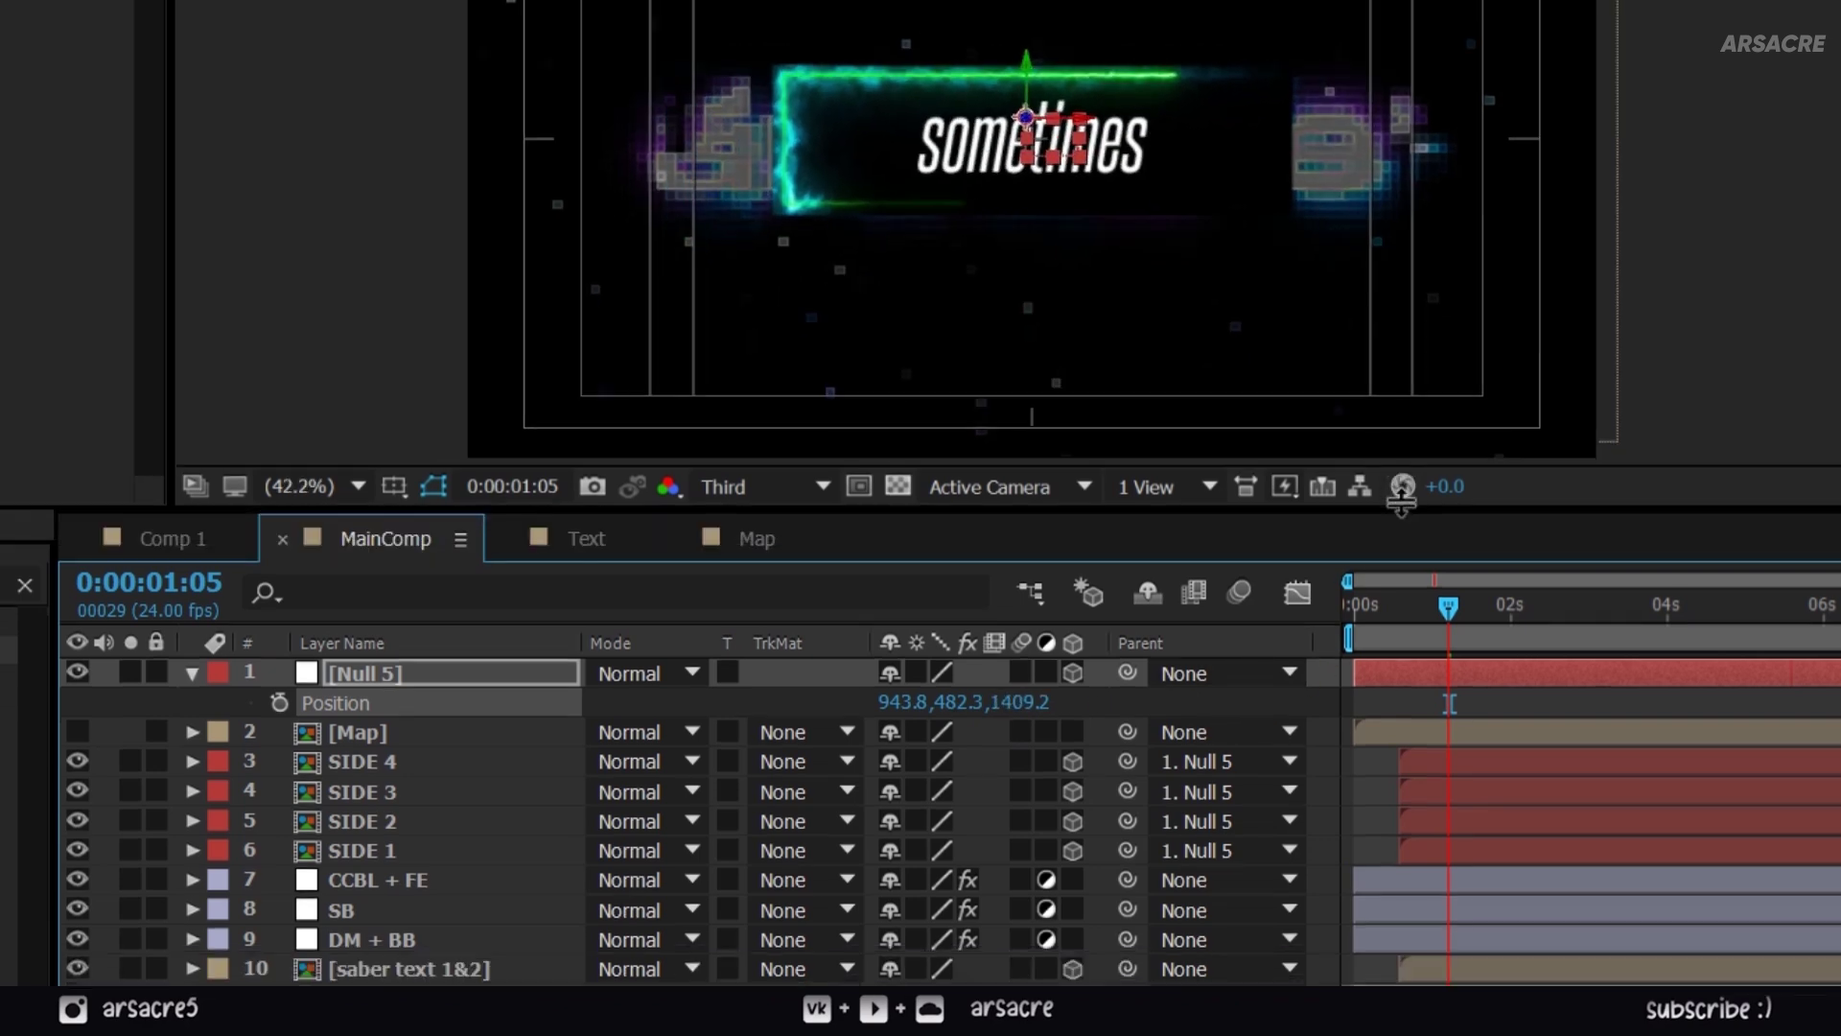
{"action": "left_click_drag", "start_coordinate": [1022, 742], "coordinate": [1095, 728]}
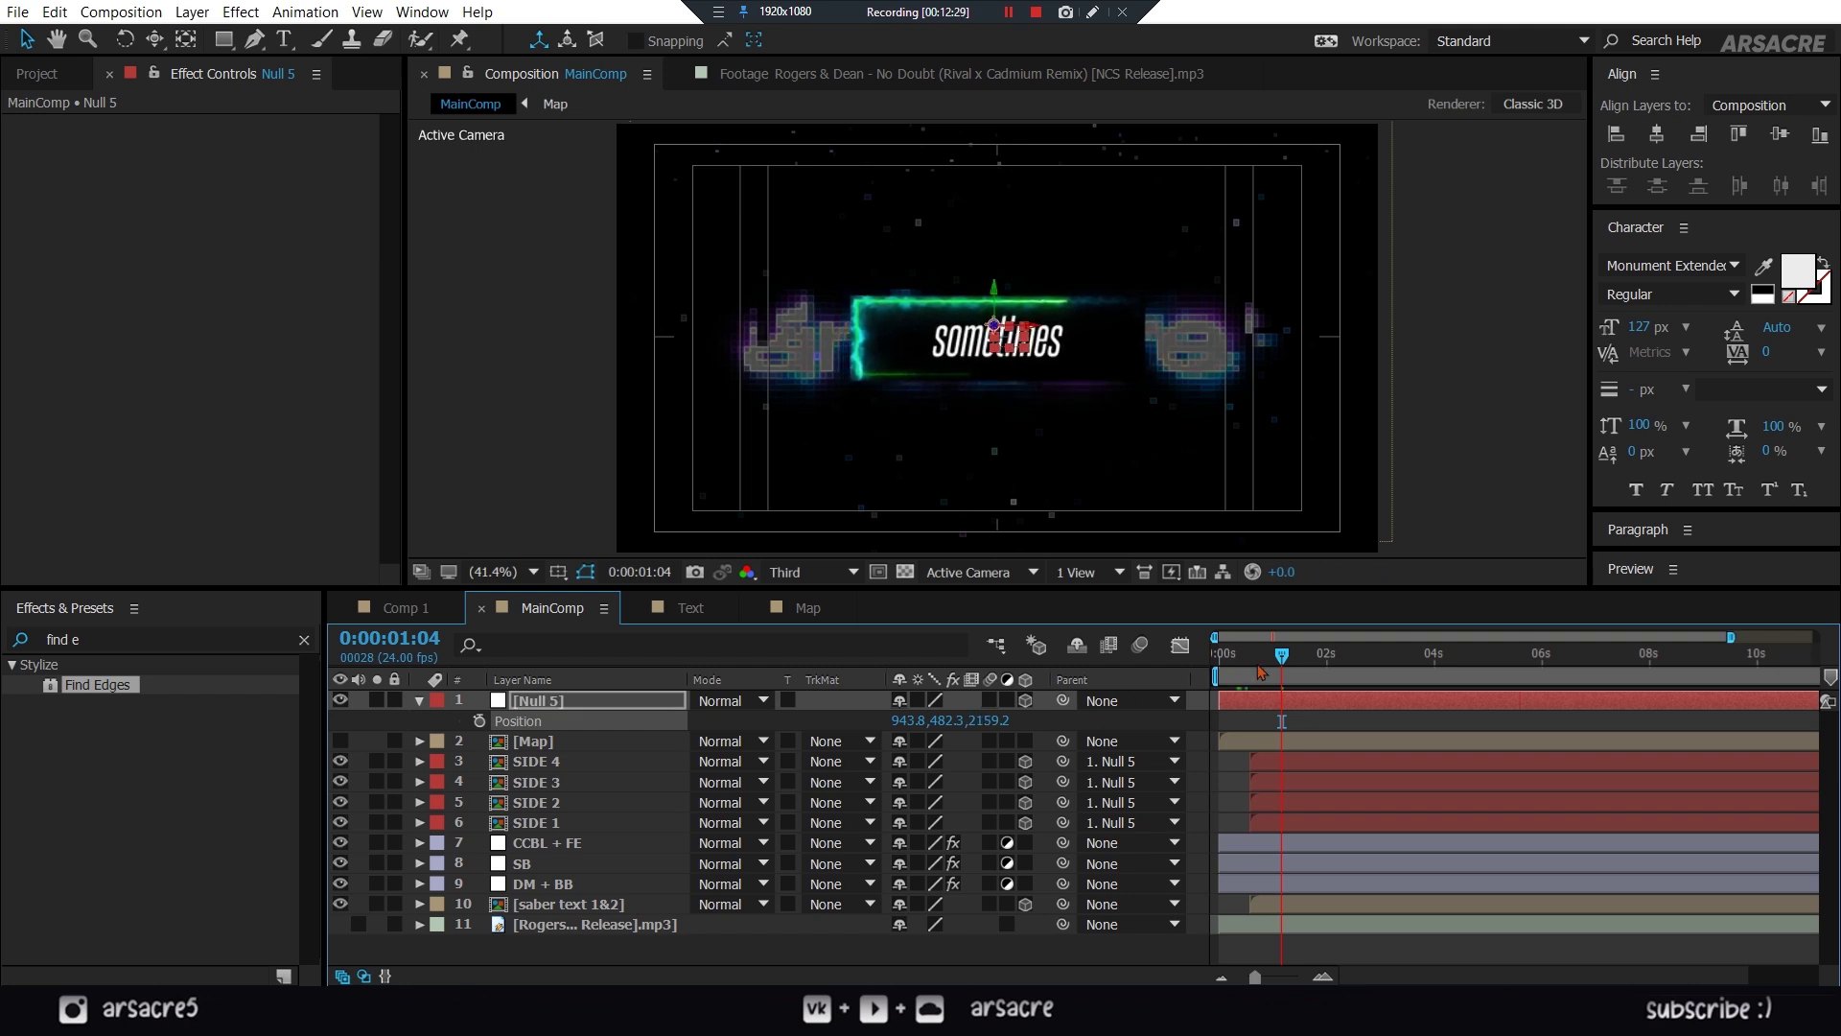
- Keyframe Null 5's Z position at 4239.2 on 0:00:00:14 and 2159.2 near 6 seconds, add a keyframe at 0:00:12:14, and ease the middle one
{"action": "left_click", "coordinate": [1253, 664]}
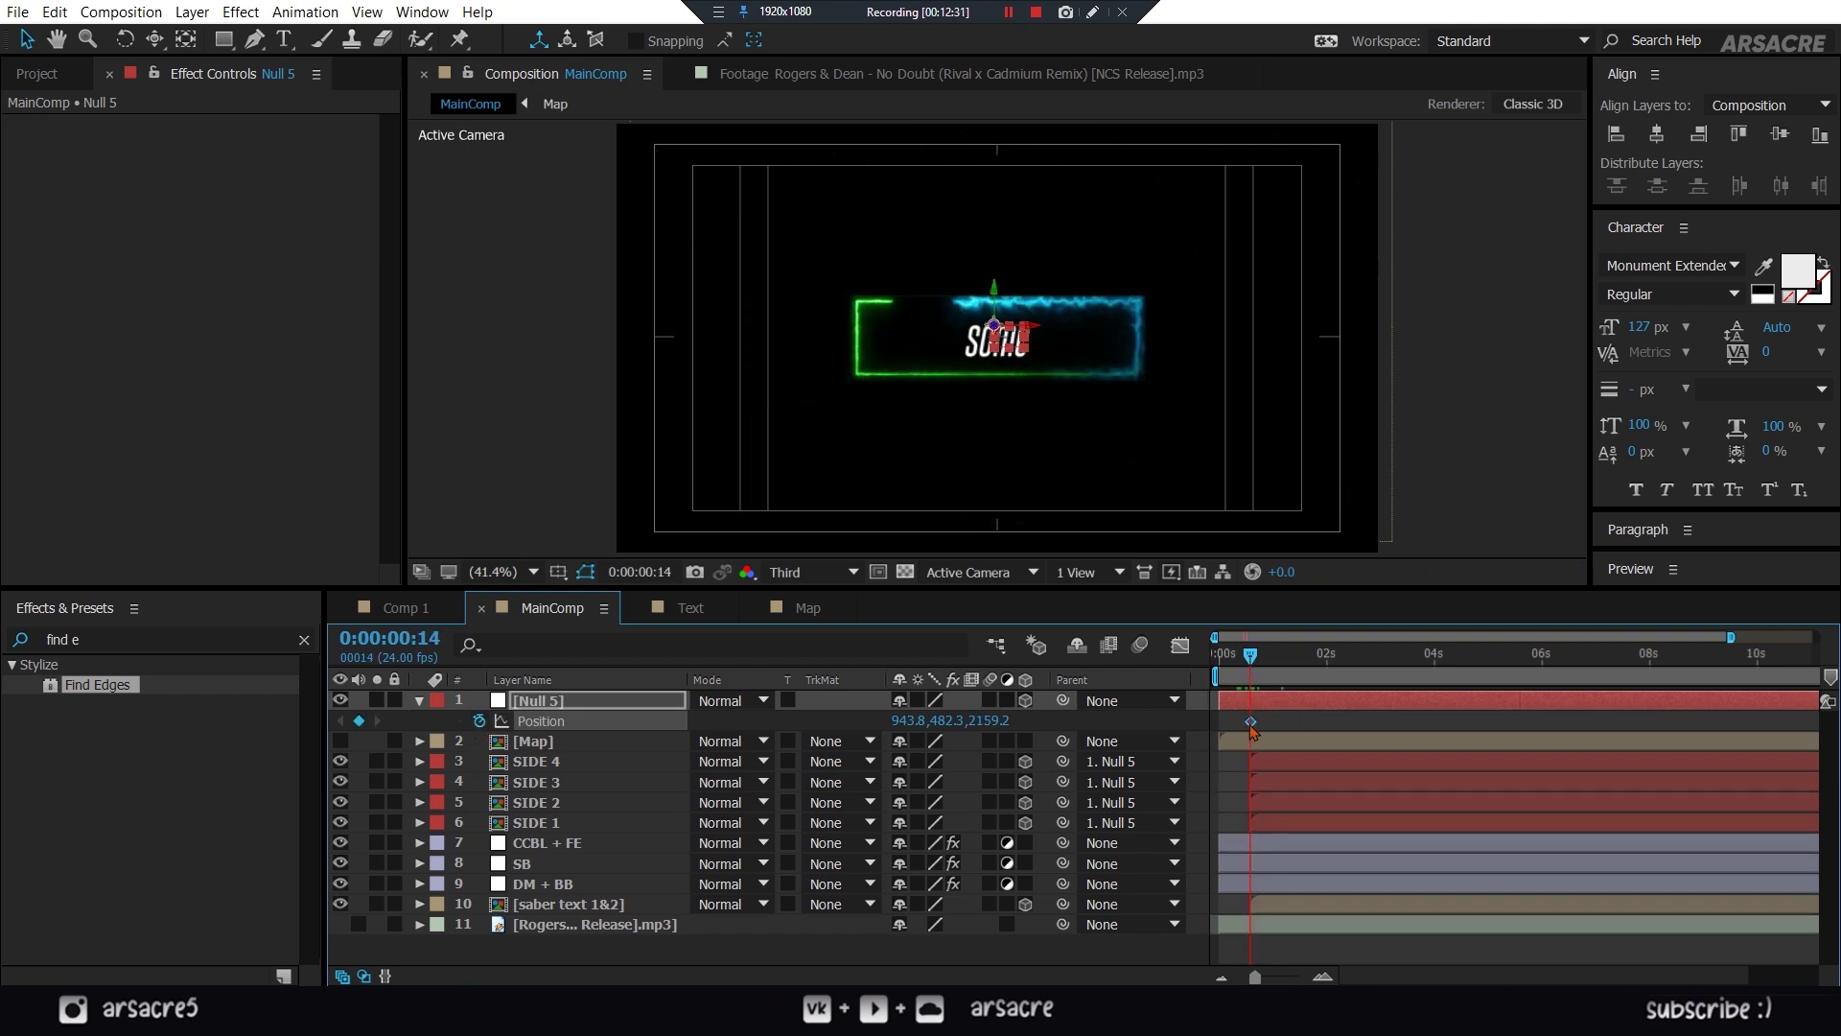
{"action": "left_click_drag", "start_coordinate": [1705, 725], "coordinate": [1247, 745]}
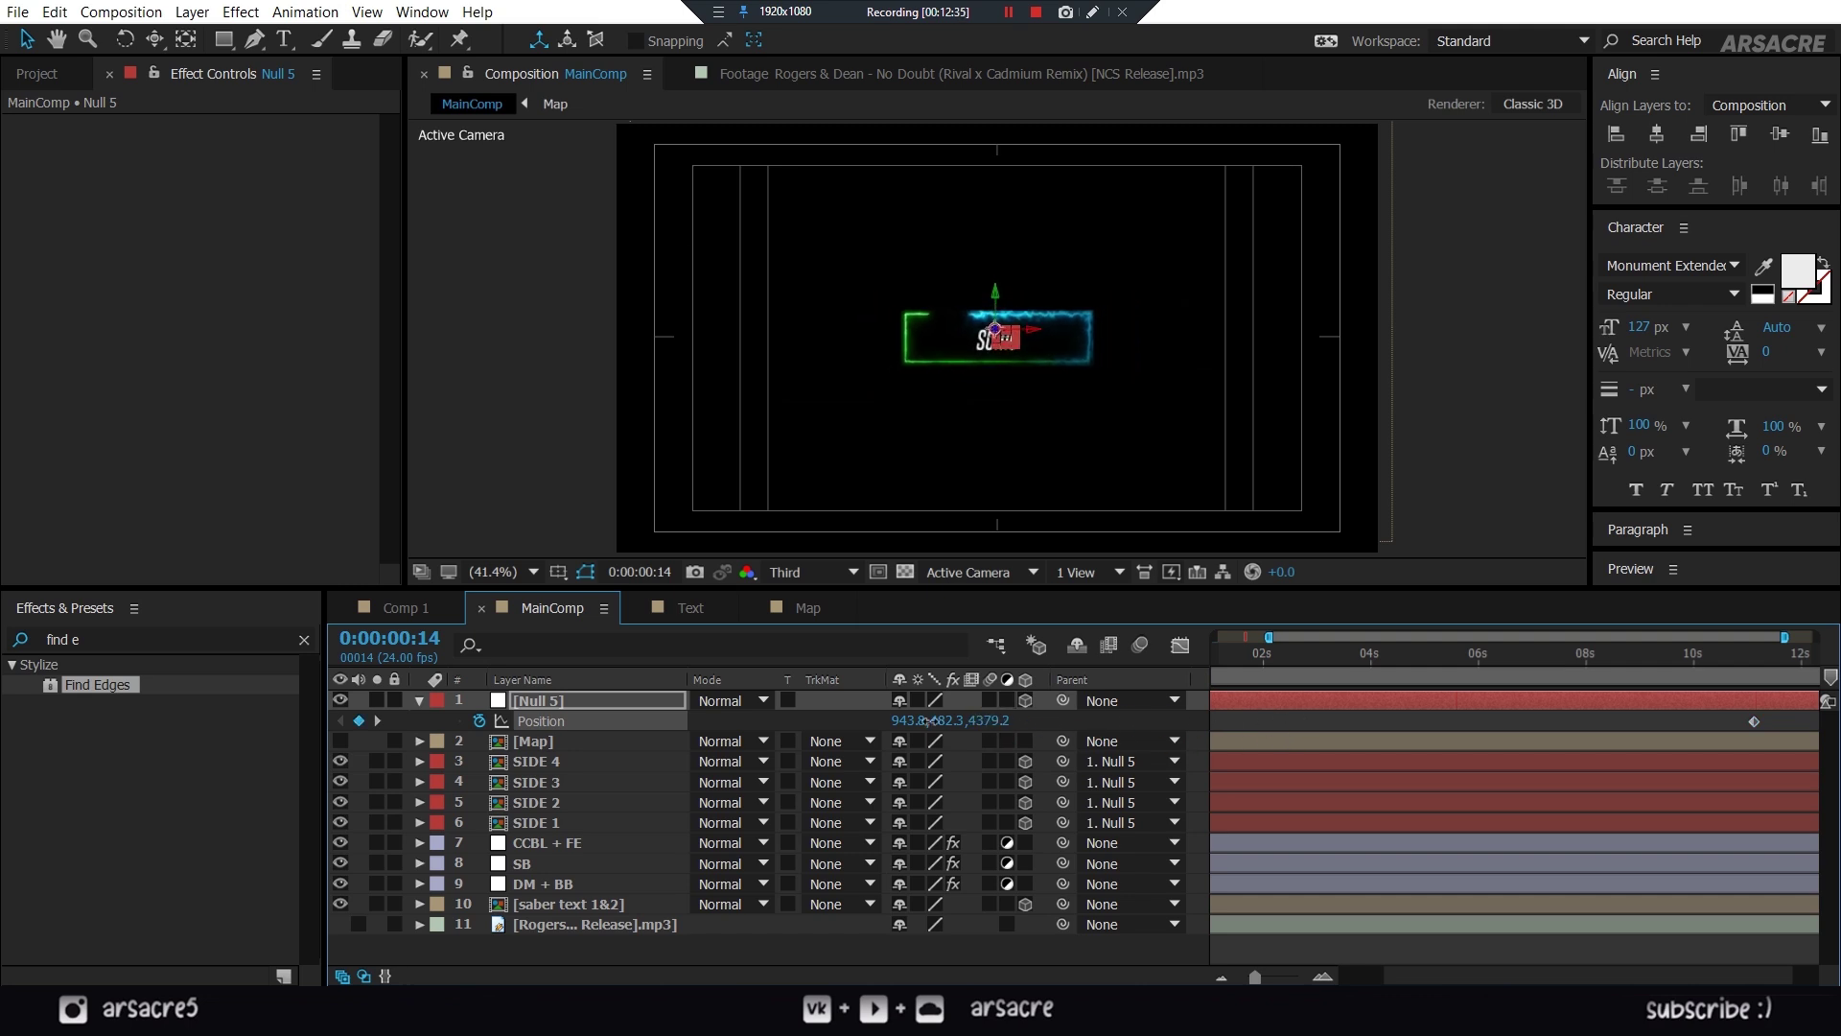
{"action": "left_click_drag", "start_coordinate": [926, 721], "coordinate": [912, 721]}
{"action": "left_click", "coordinate": [1221, 978]}
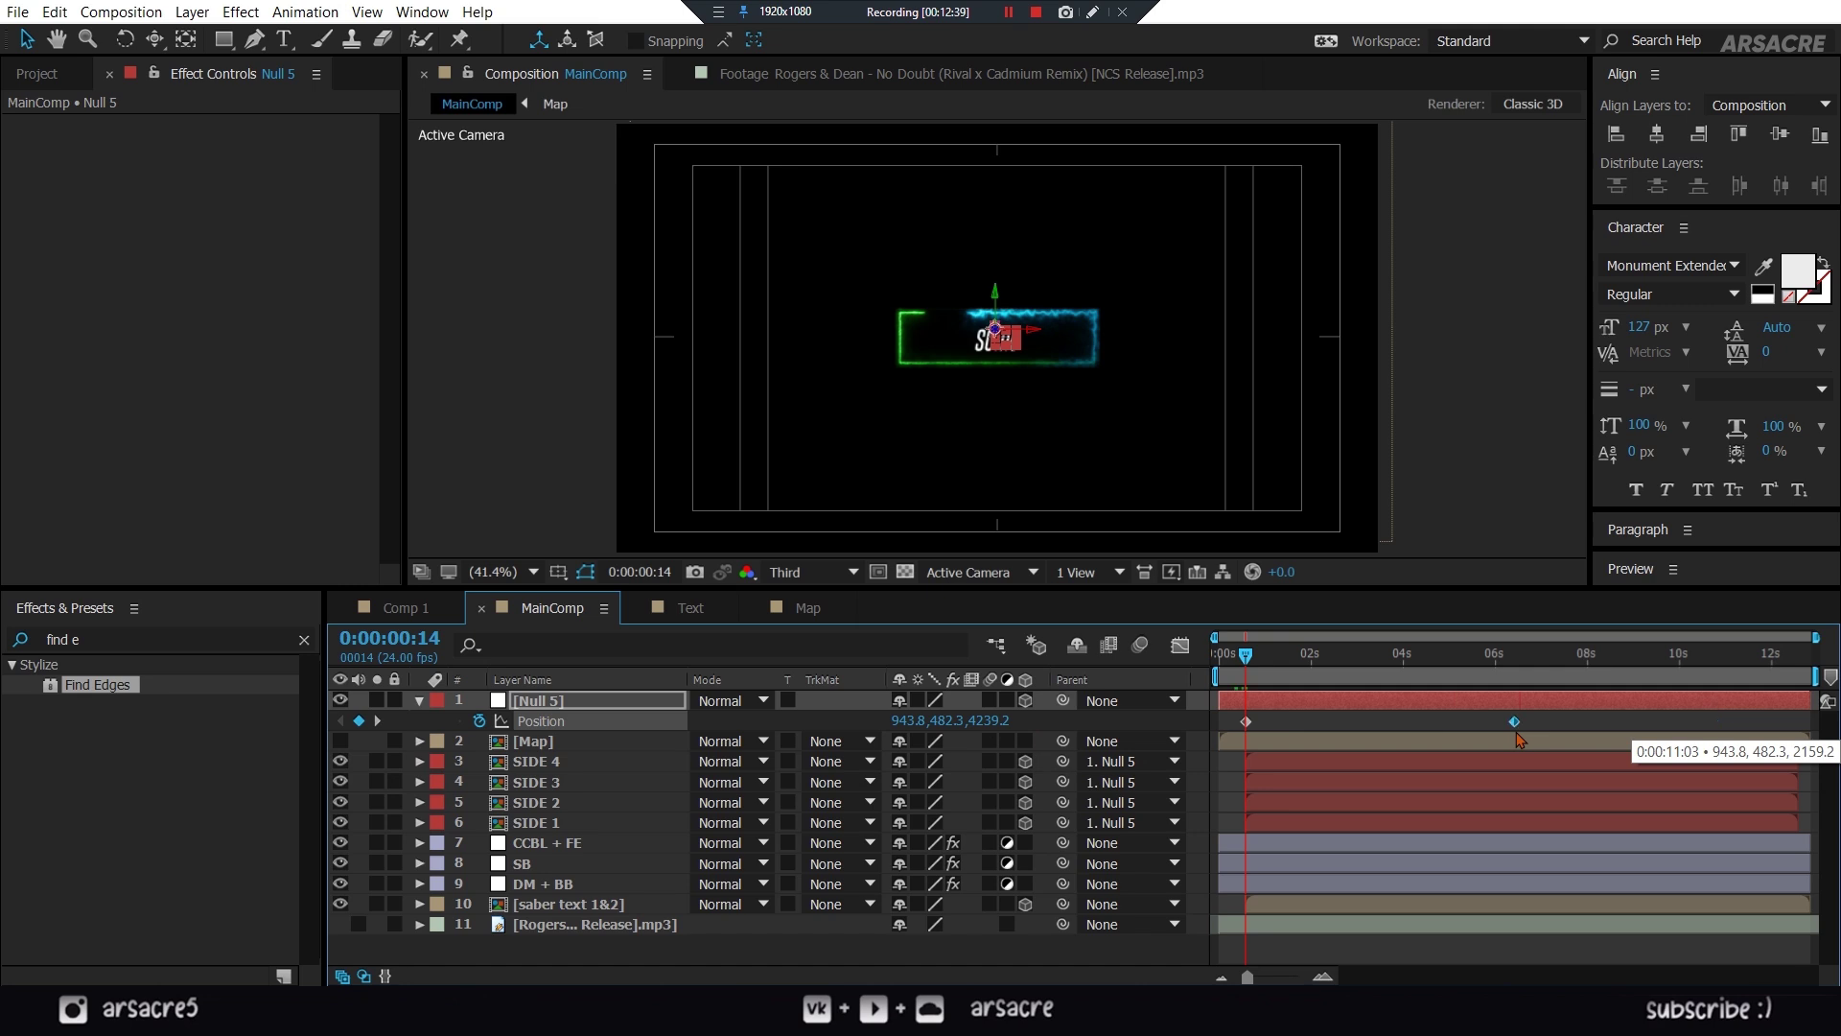
{"action": "left_click_drag", "start_coordinate": [1245, 655], "coordinate": [1416, 672]}
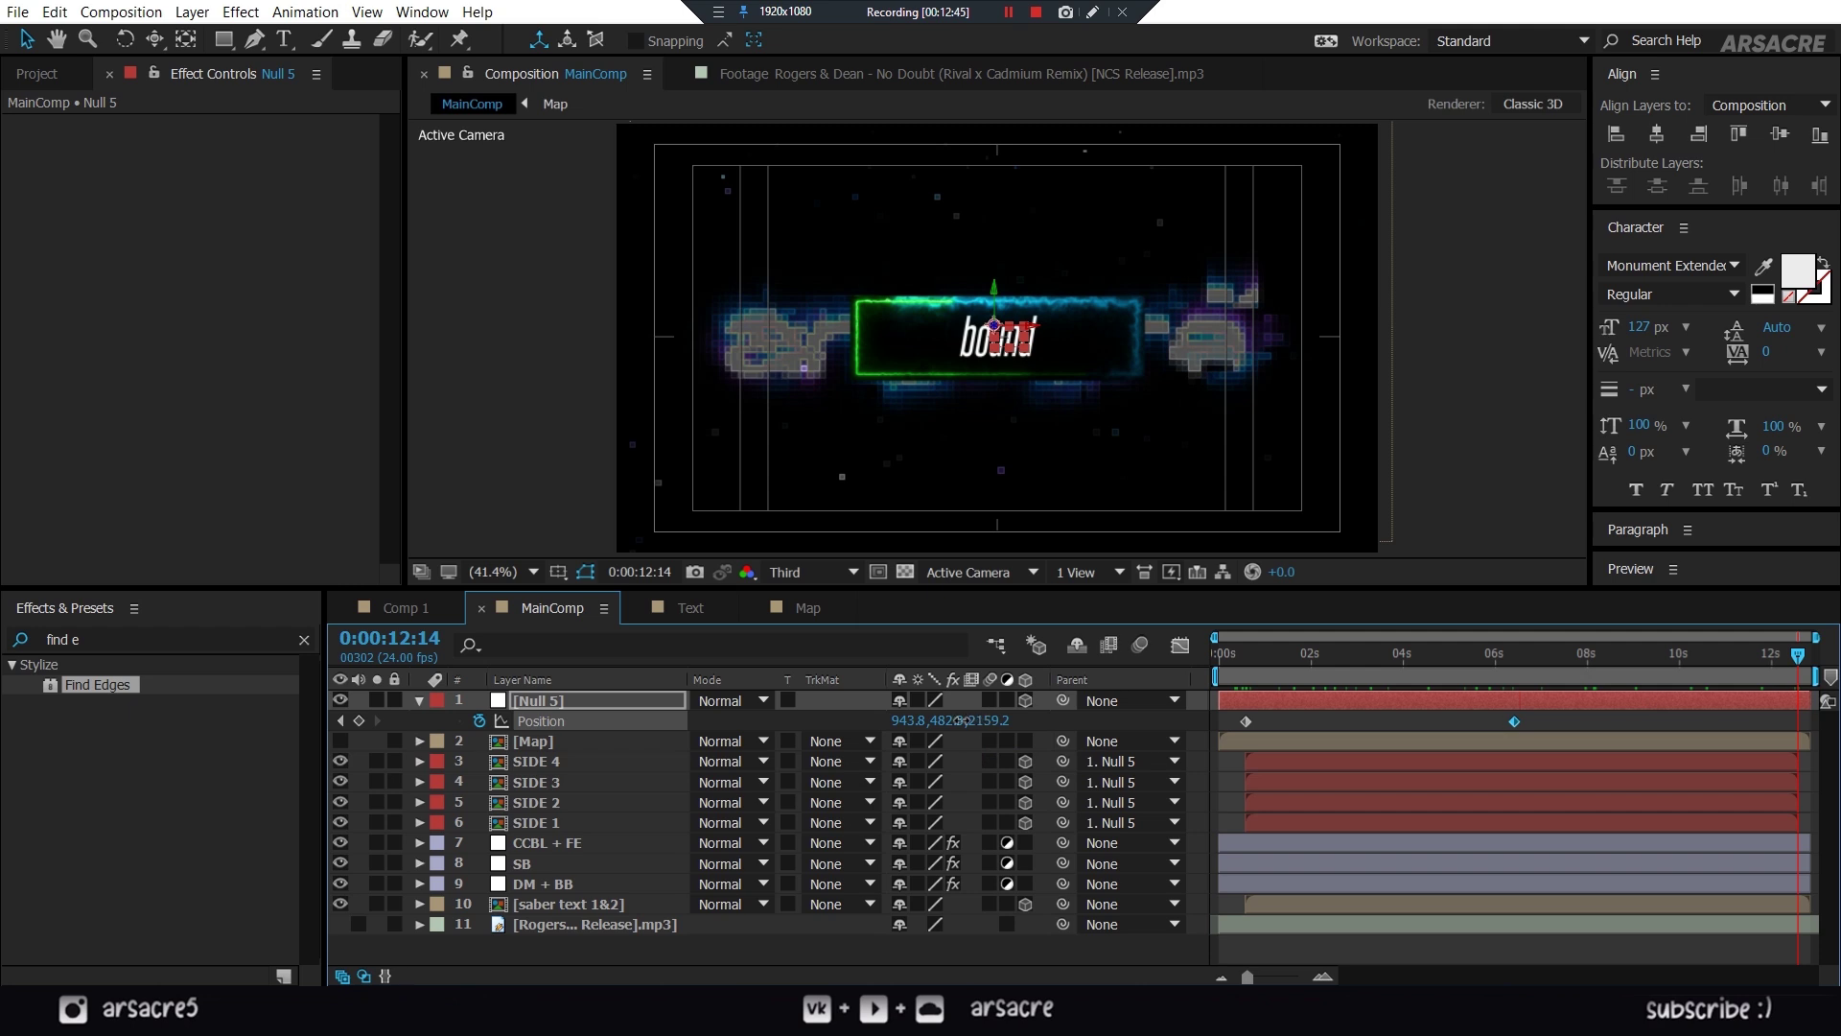
{"action": "left_click", "coordinate": [1247, 656]}
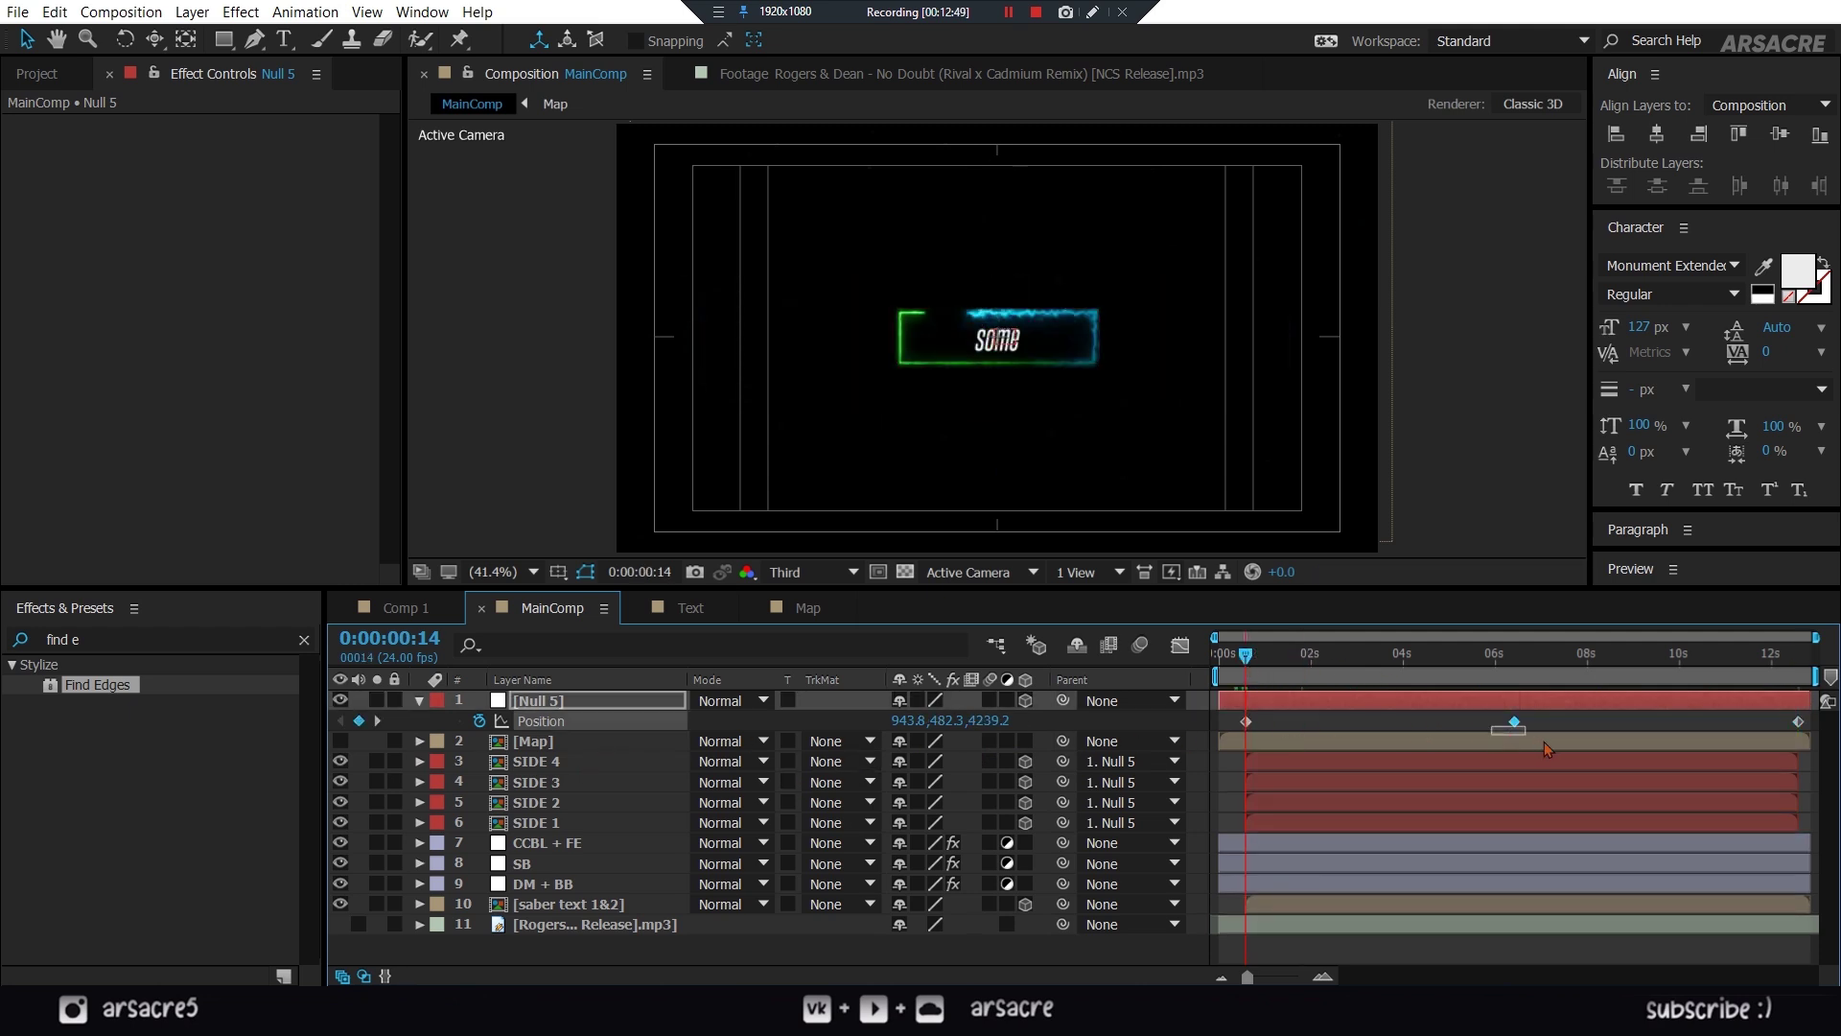
- Animate Null 5's X Rotation through several negative turns with keyframes from 0:00:00:14 to 0:00:12:14
{"action": "key", "text": "shift+r"}
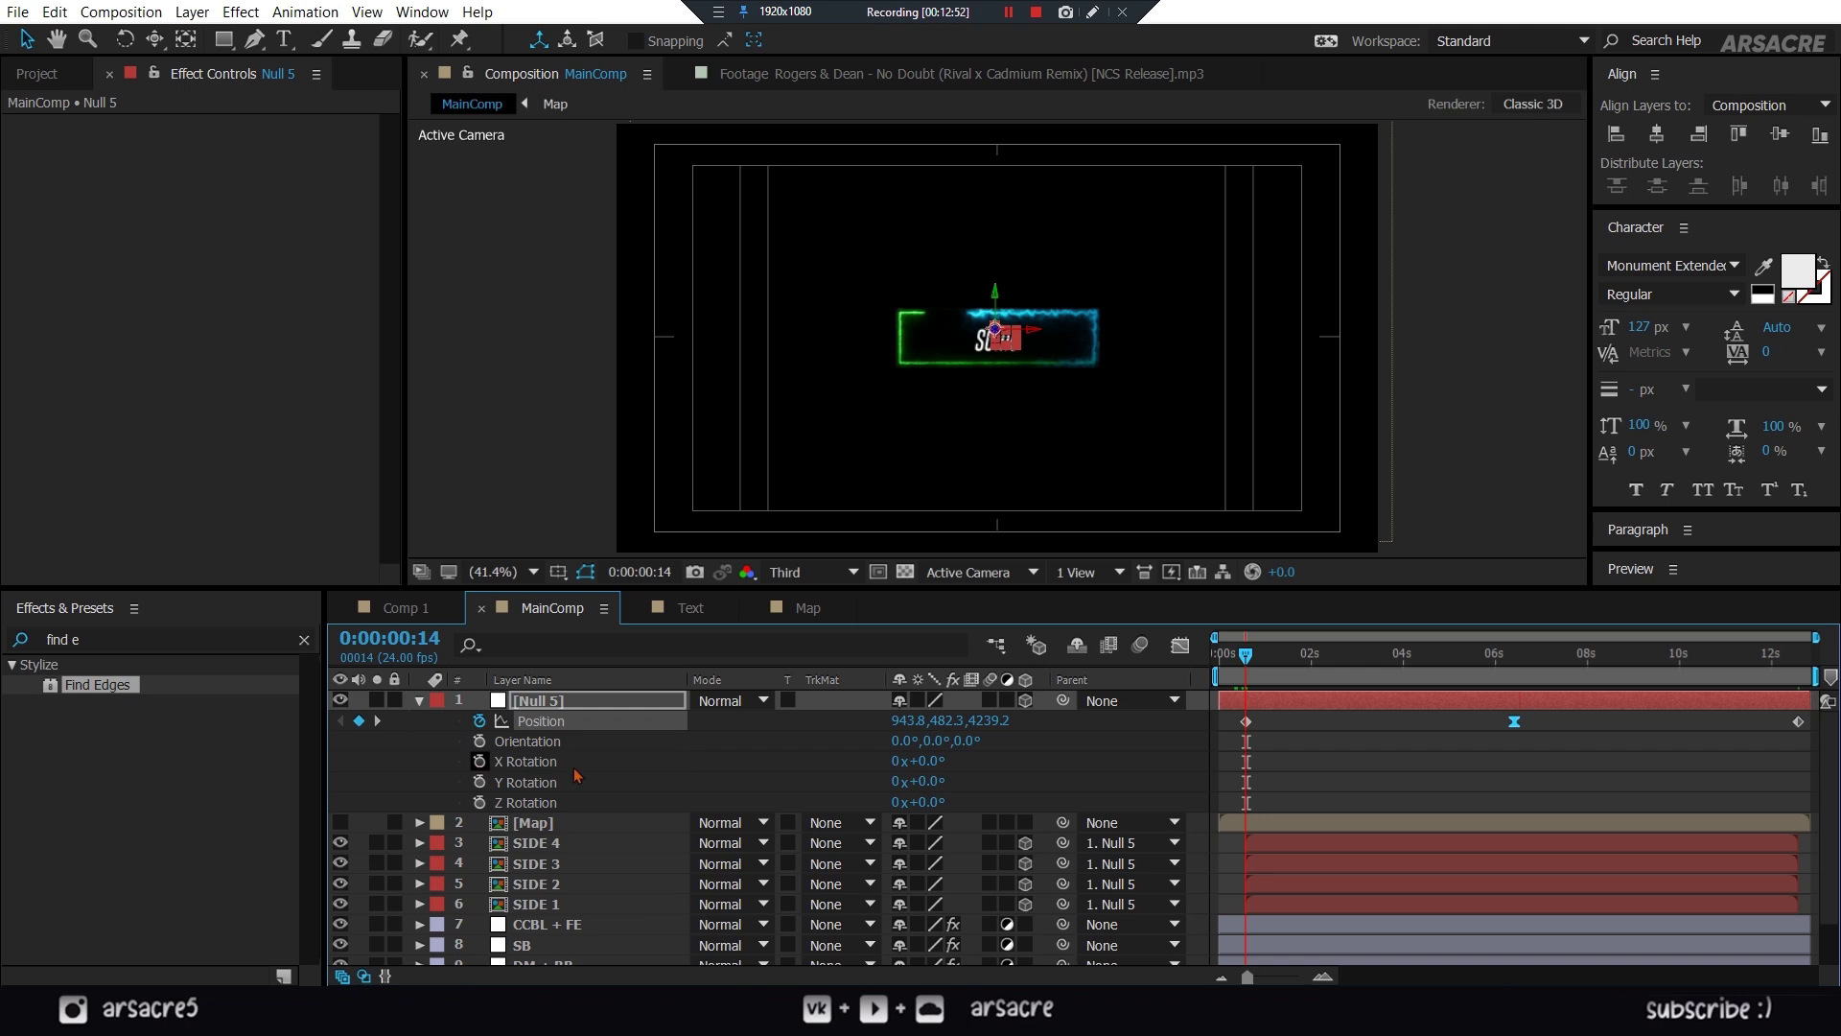
{"action": "key", "text": "space"}
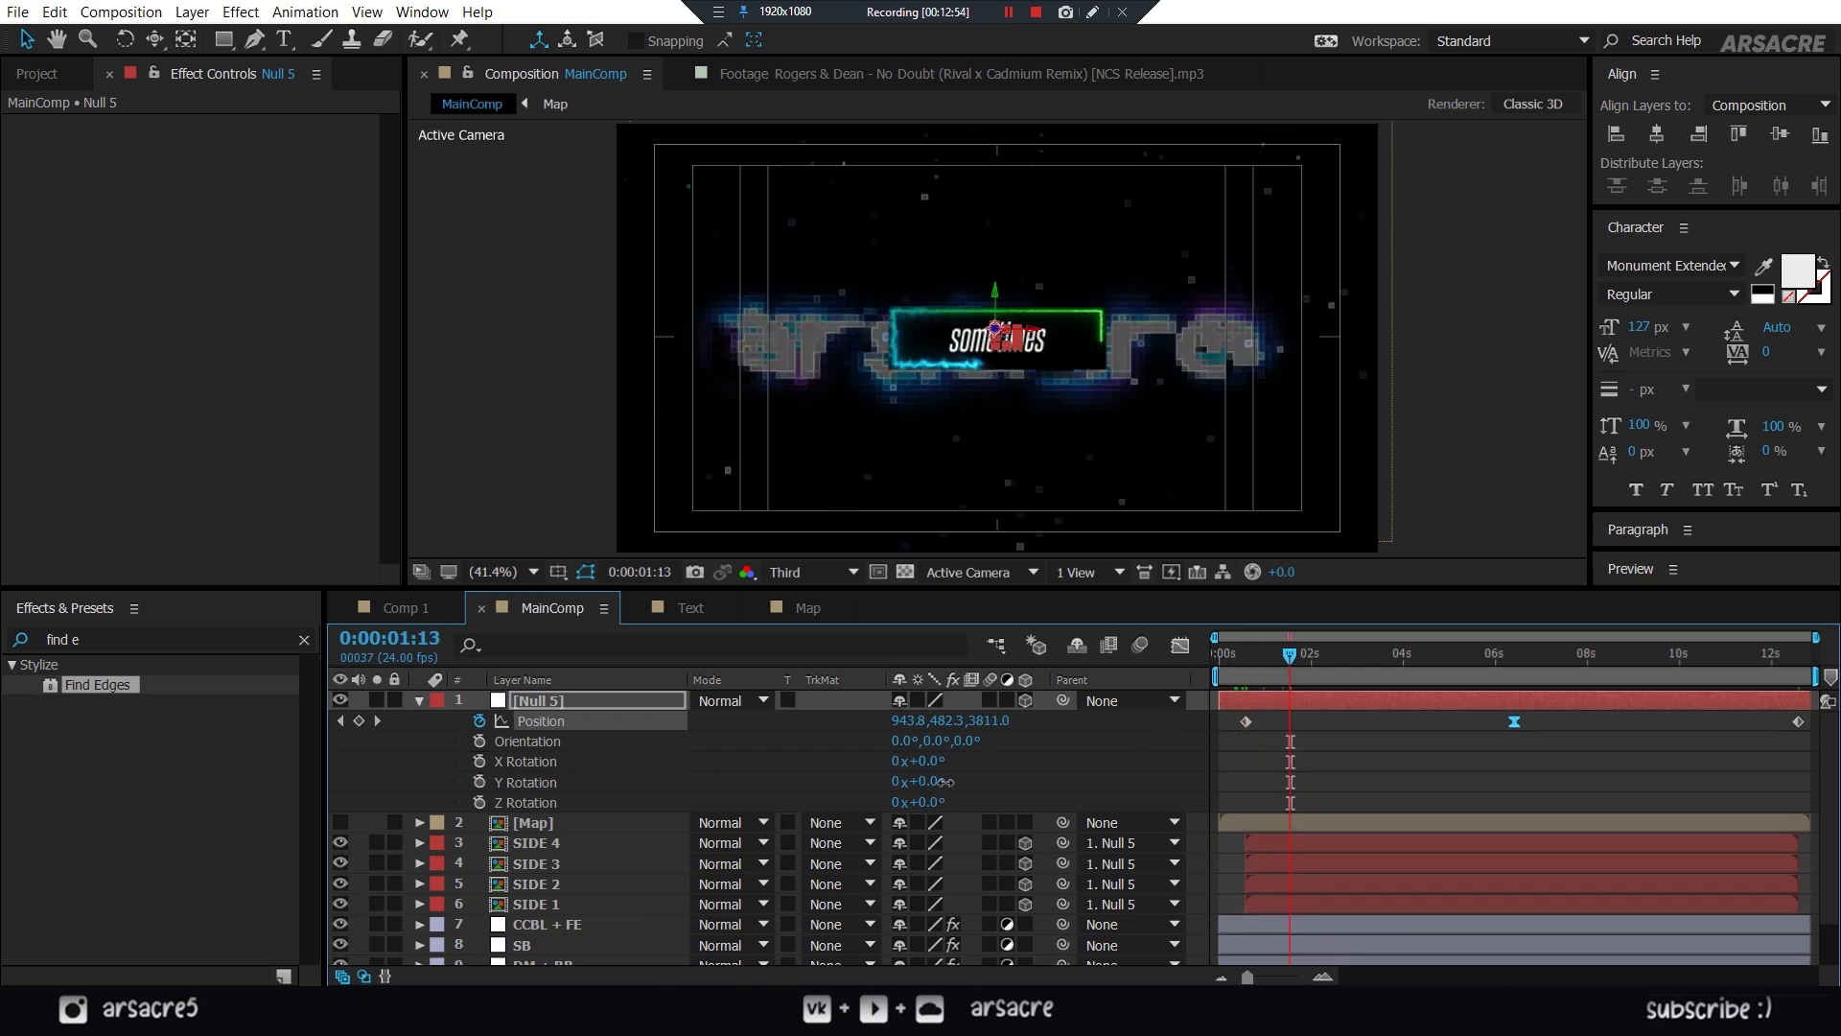
{"action": "left_click_drag", "start_coordinate": [919, 760], "coordinate": [1125, 758]}
{"action": "left_click", "coordinate": [479, 761]}
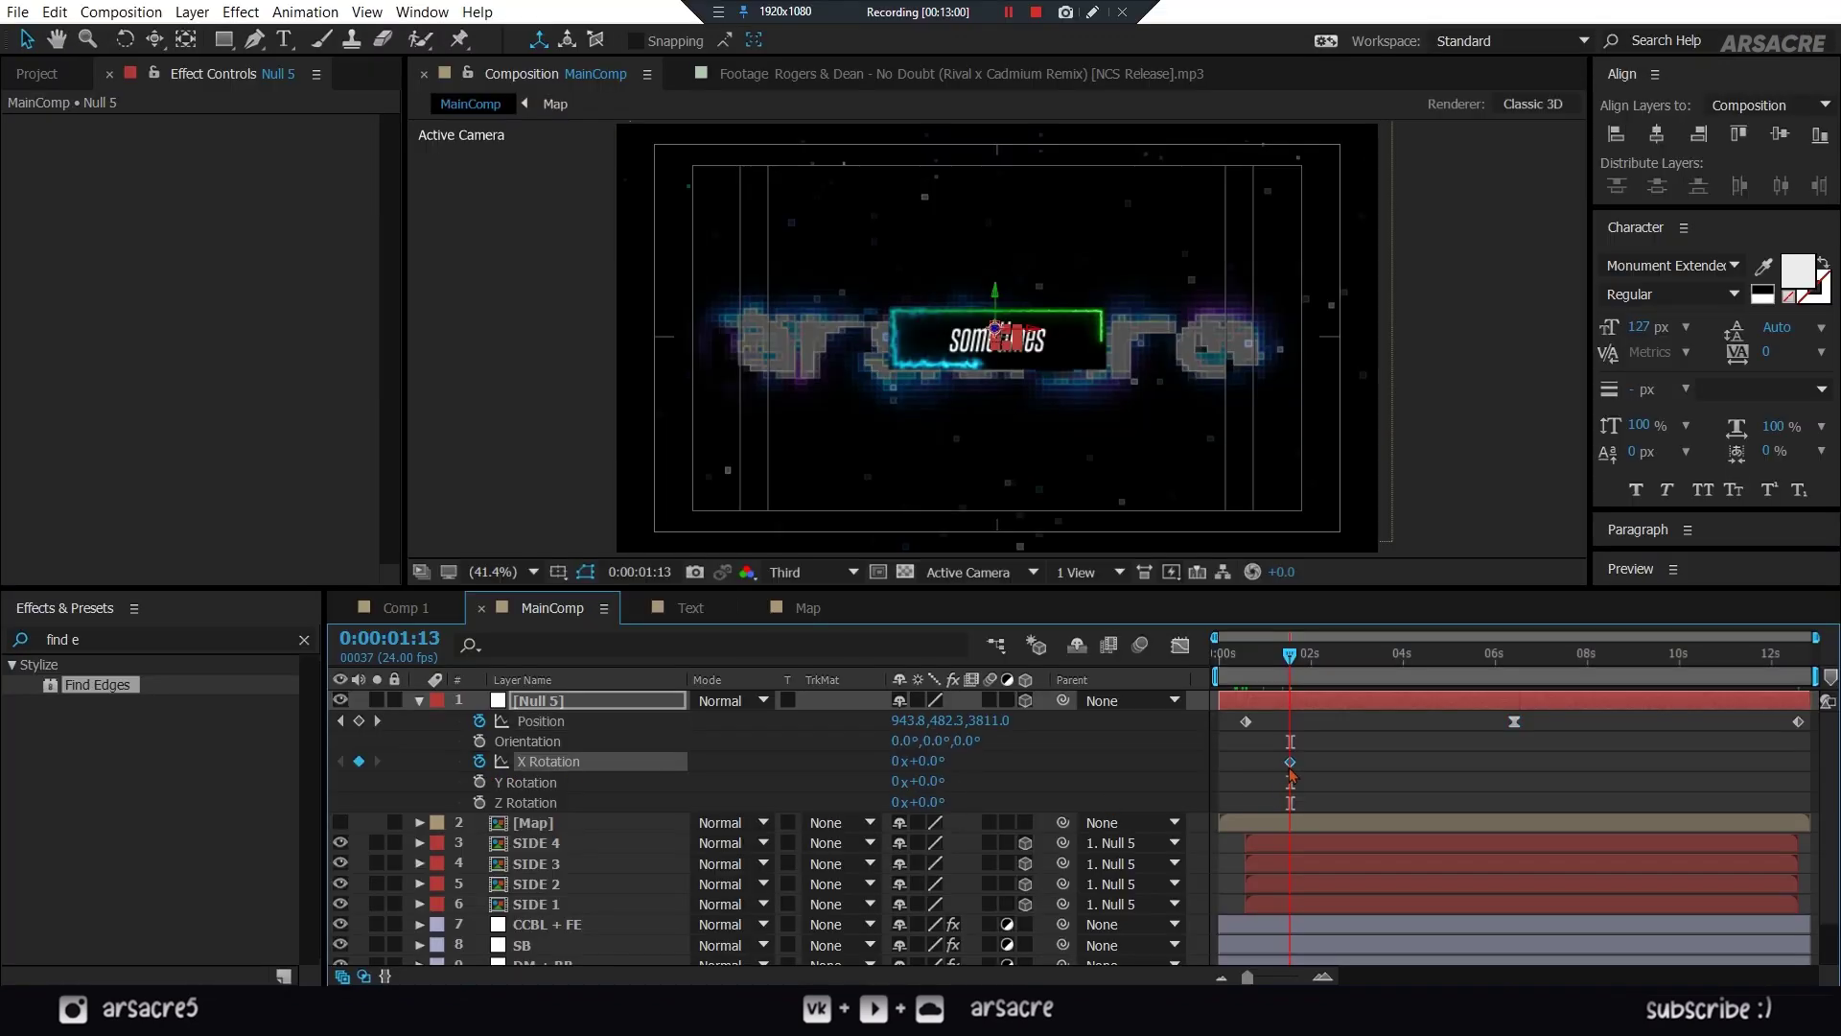
{"action": "left_click_drag", "start_coordinate": [911, 762], "coordinate": [1385, 802]}
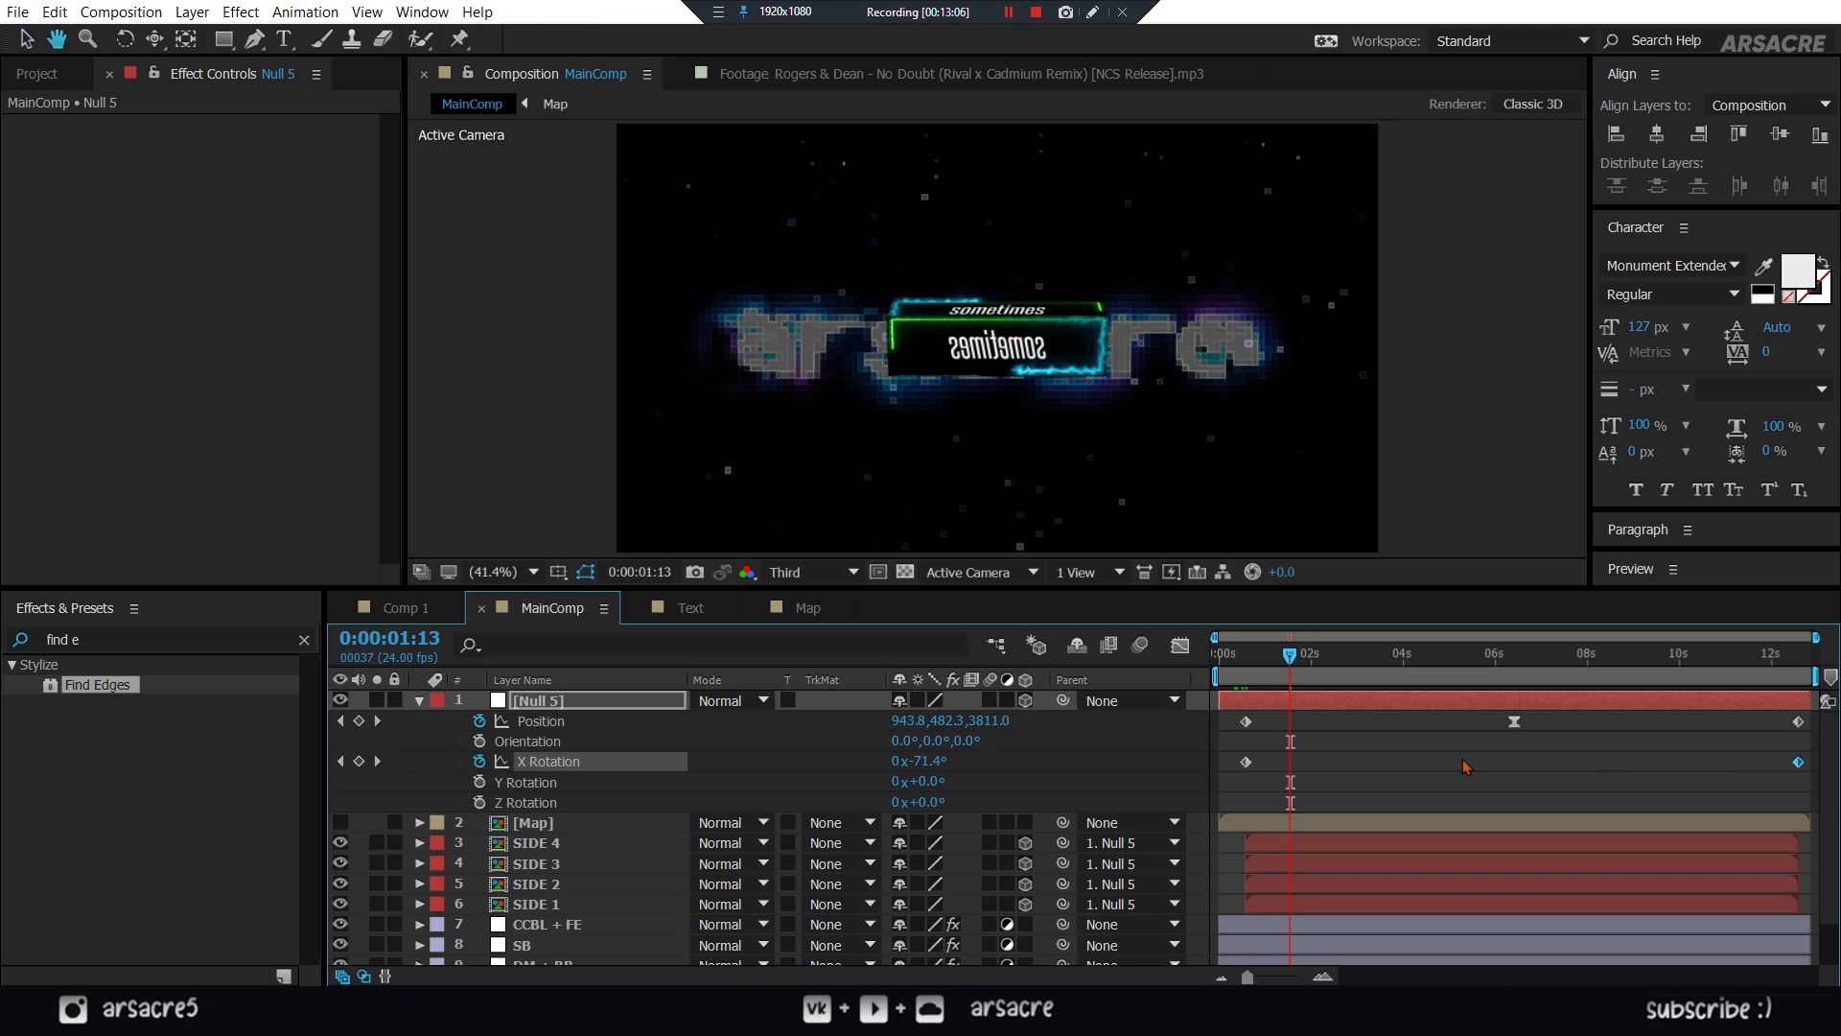
- Rotate the SIDE 4 layer at 0:00:03:06 so that its mirrored text reads correctly
{"action": "left_click_drag", "start_coordinate": [1290, 655], "coordinate": [1370, 666]}
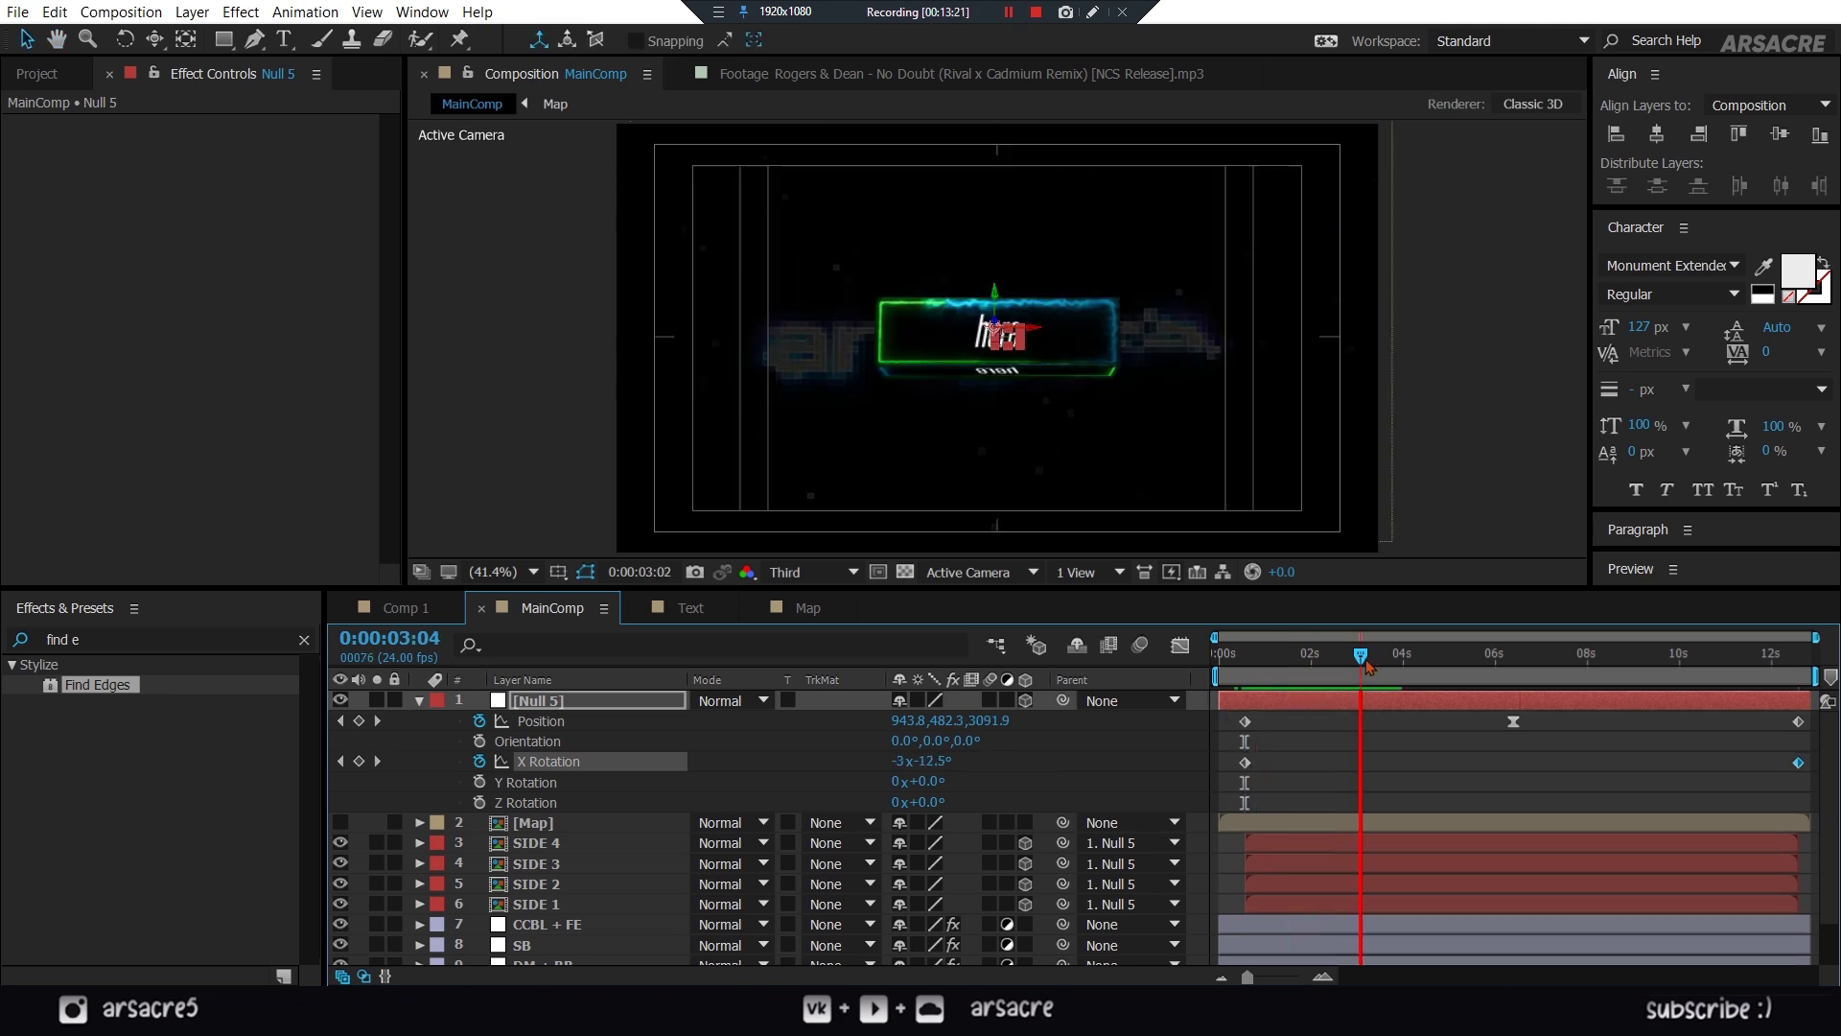
{"action": "left_click", "coordinate": [940, 356]}
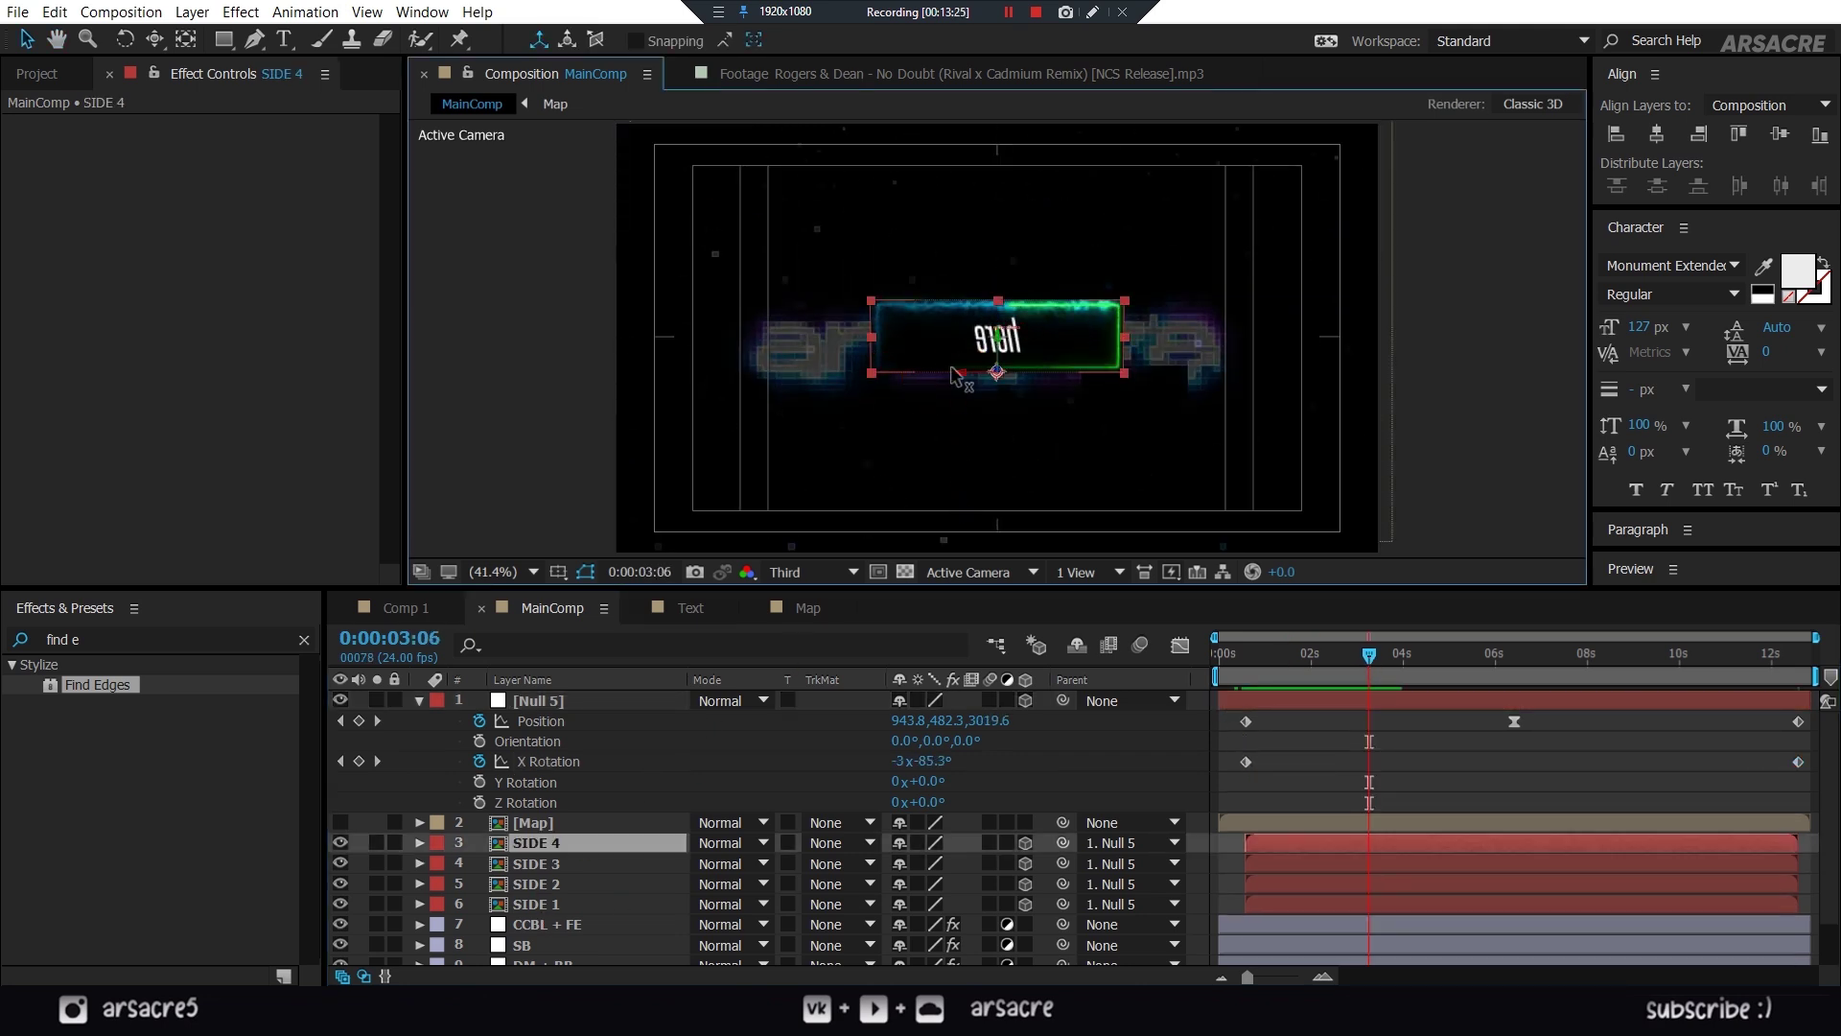
{"action": "key", "text": "w"}
{"action": "left_click_drag", "start_coordinate": [1007, 341], "coordinate": [1067, 341]}
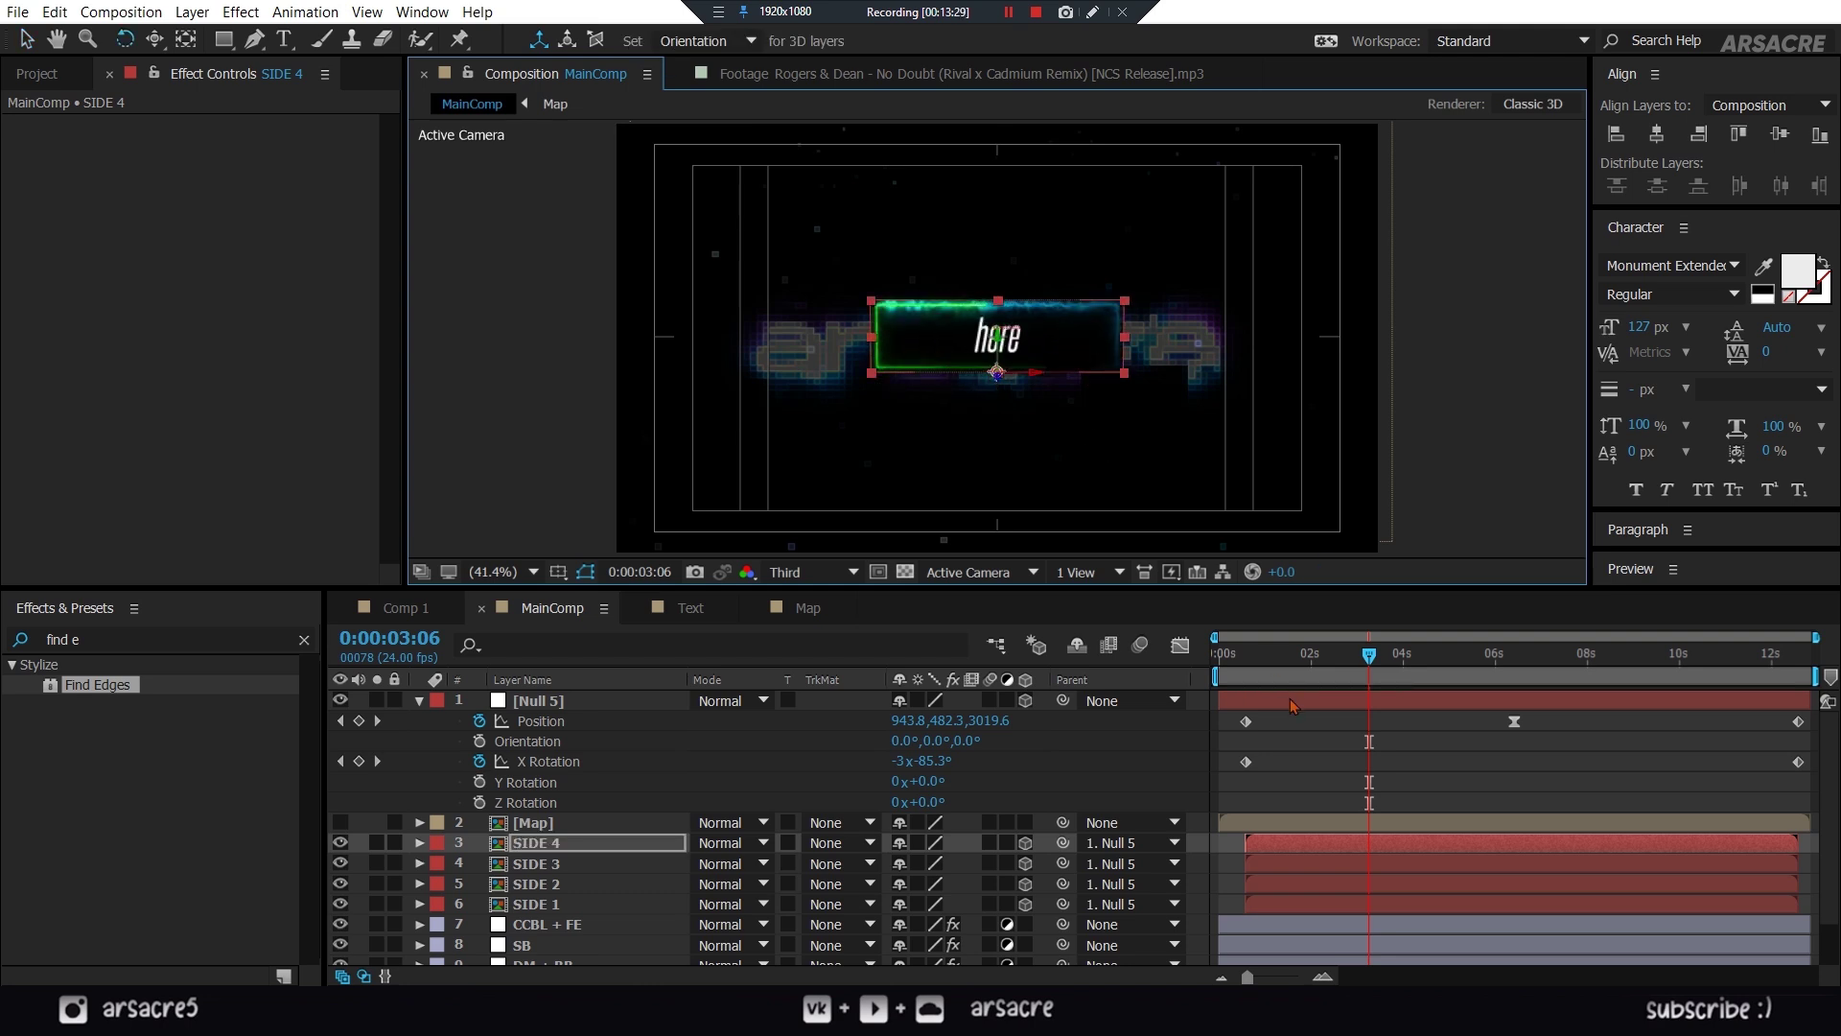
- Rotate the SIDE 1 layer at 0:00:03:10 so that its upside-down text reads correctly
{"action": "left_click_drag", "start_coordinate": [1371, 656], "coordinate": [1376, 656]}
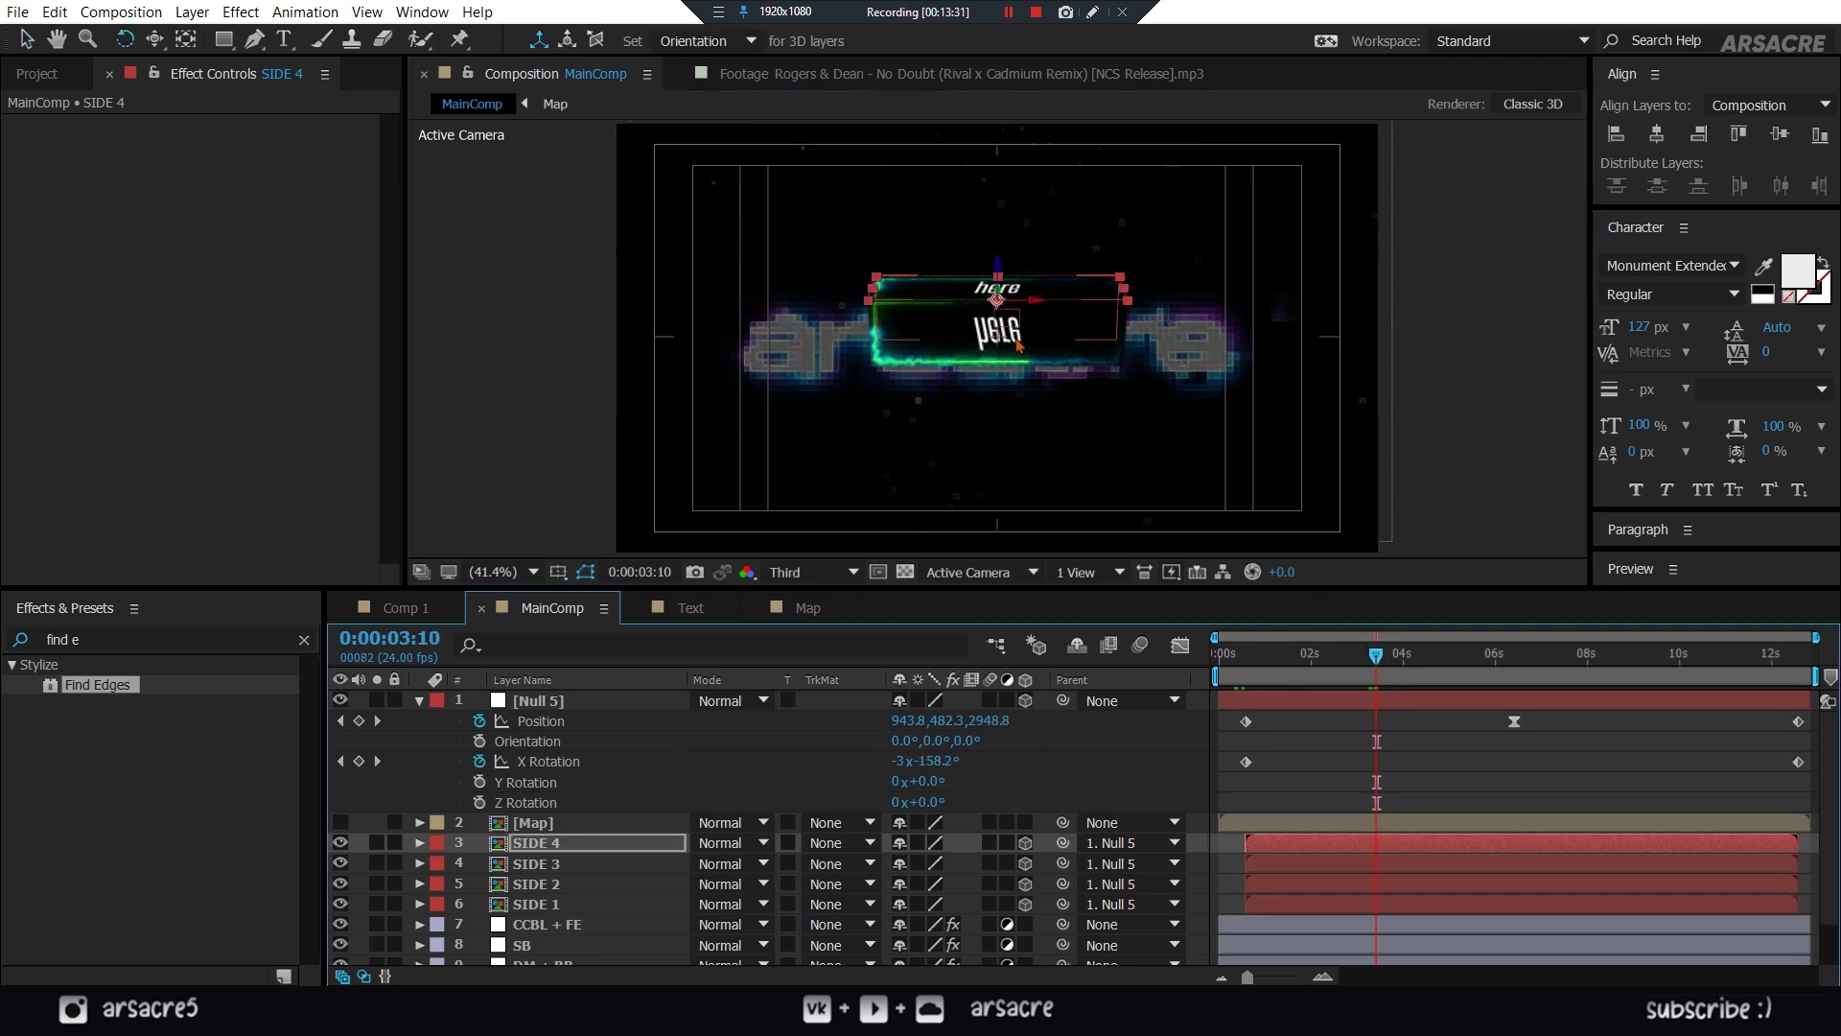
{"action": "key", "text": "v"}
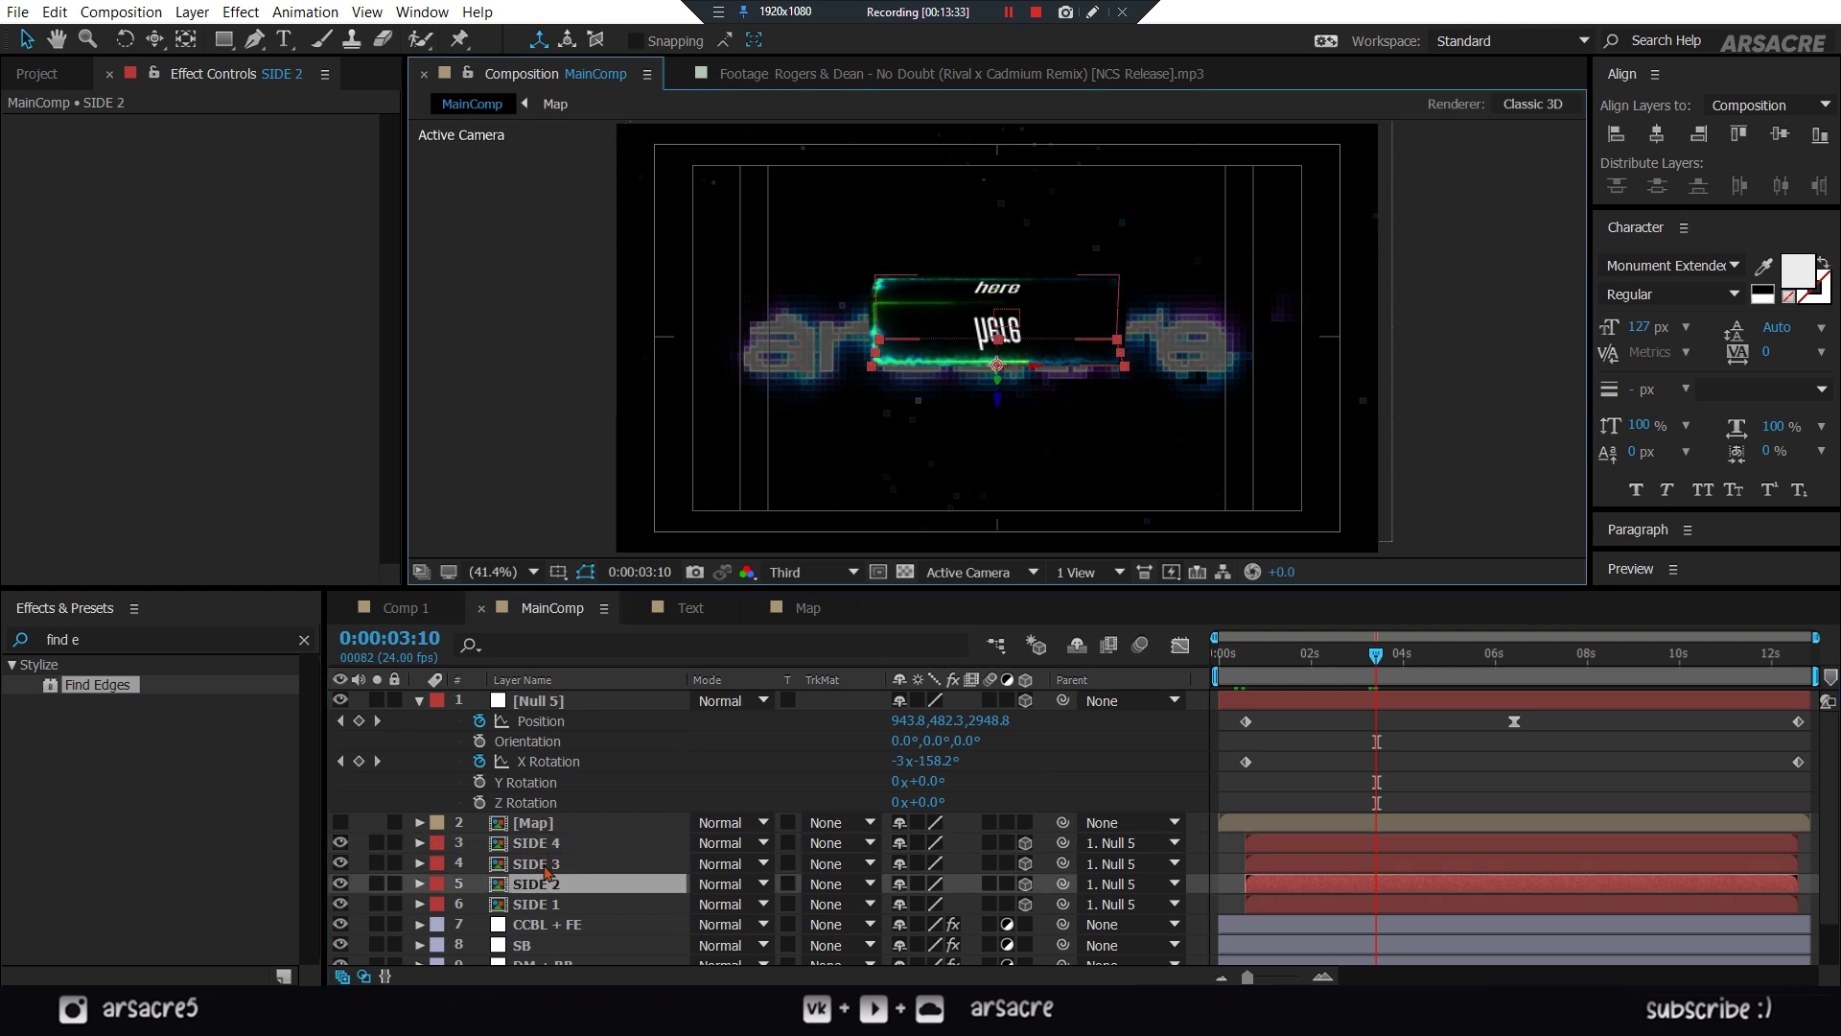
{"action": "left_click", "coordinate": [544, 865]}
{"action": "left_click", "coordinate": [543, 906]}
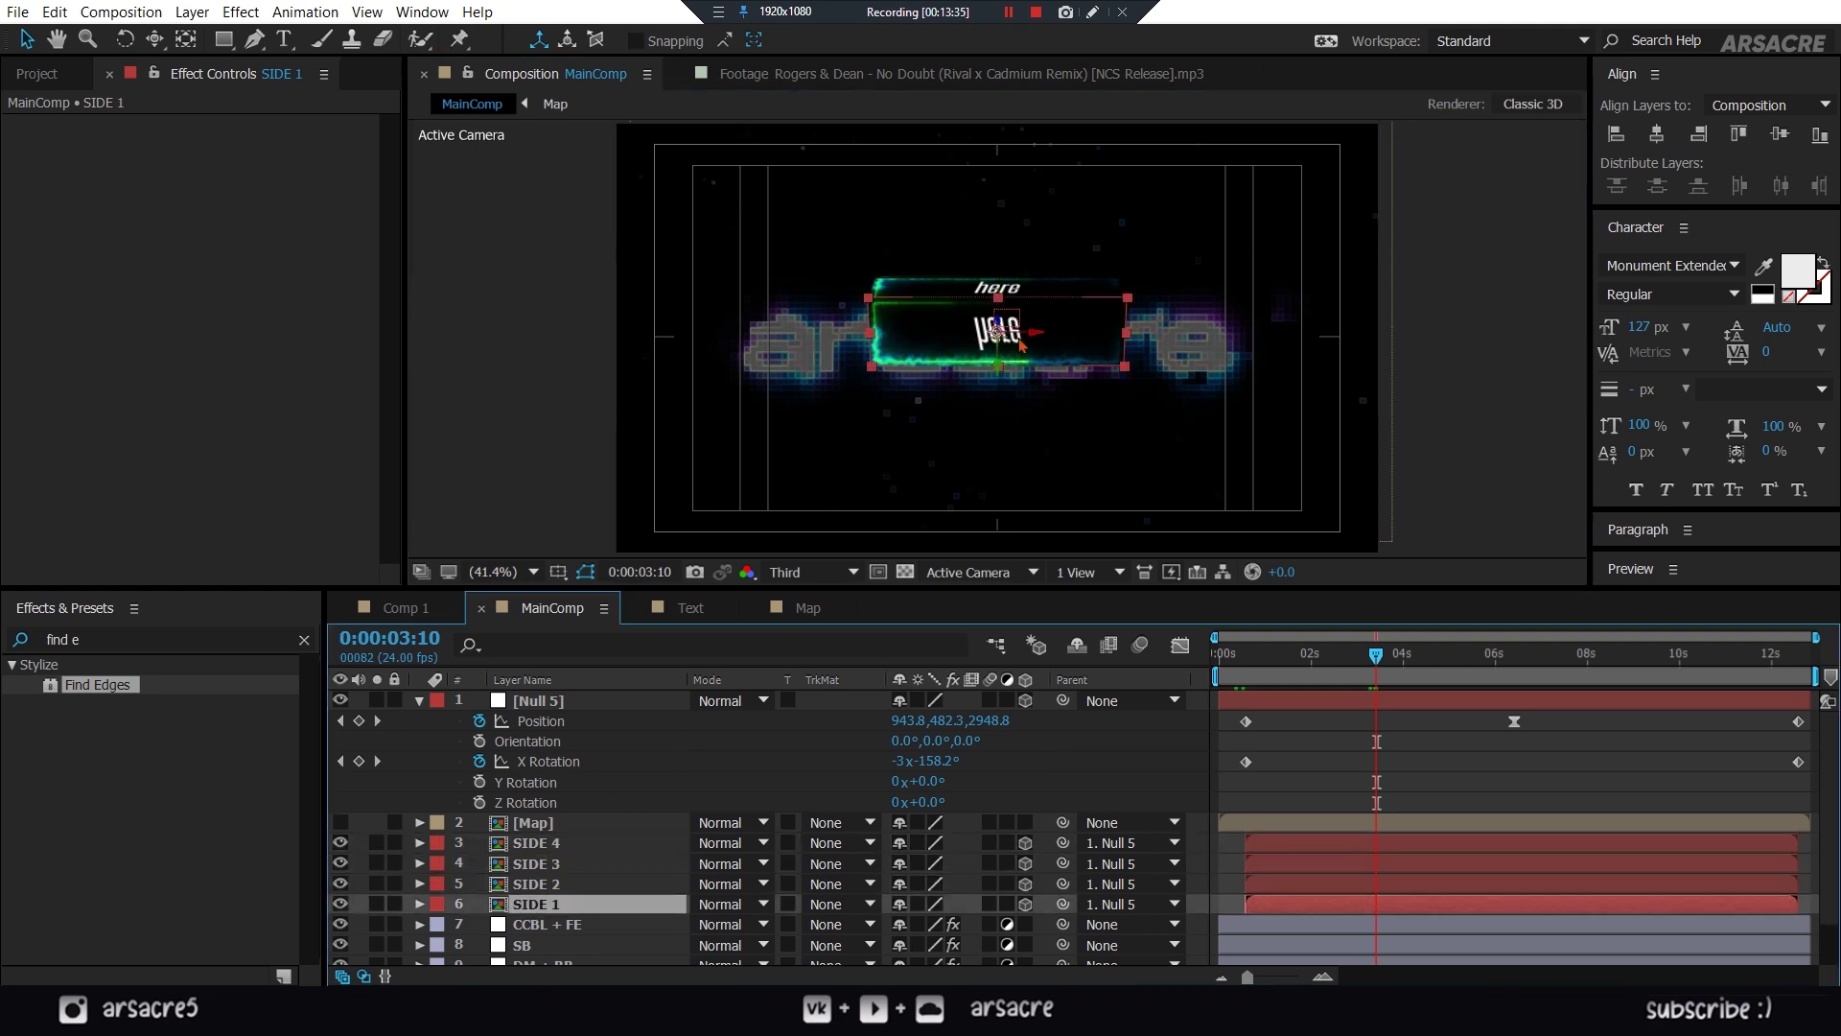
{"action": "key", "text": "w"}
{"action": "left_click_drag", "start_coordinate": [1000, 367], "coordinate": [911, 302]}
{"action": "mouse_move", "coordinate": [1377, 655]}
{"action": "left_mouse_down"}
{"action": "mouse_move", "coordinate": [1399, 658]}
{"action": "mouse_move", "coordinate": [1372, 658]}
{"action": "left_mouse_up"}
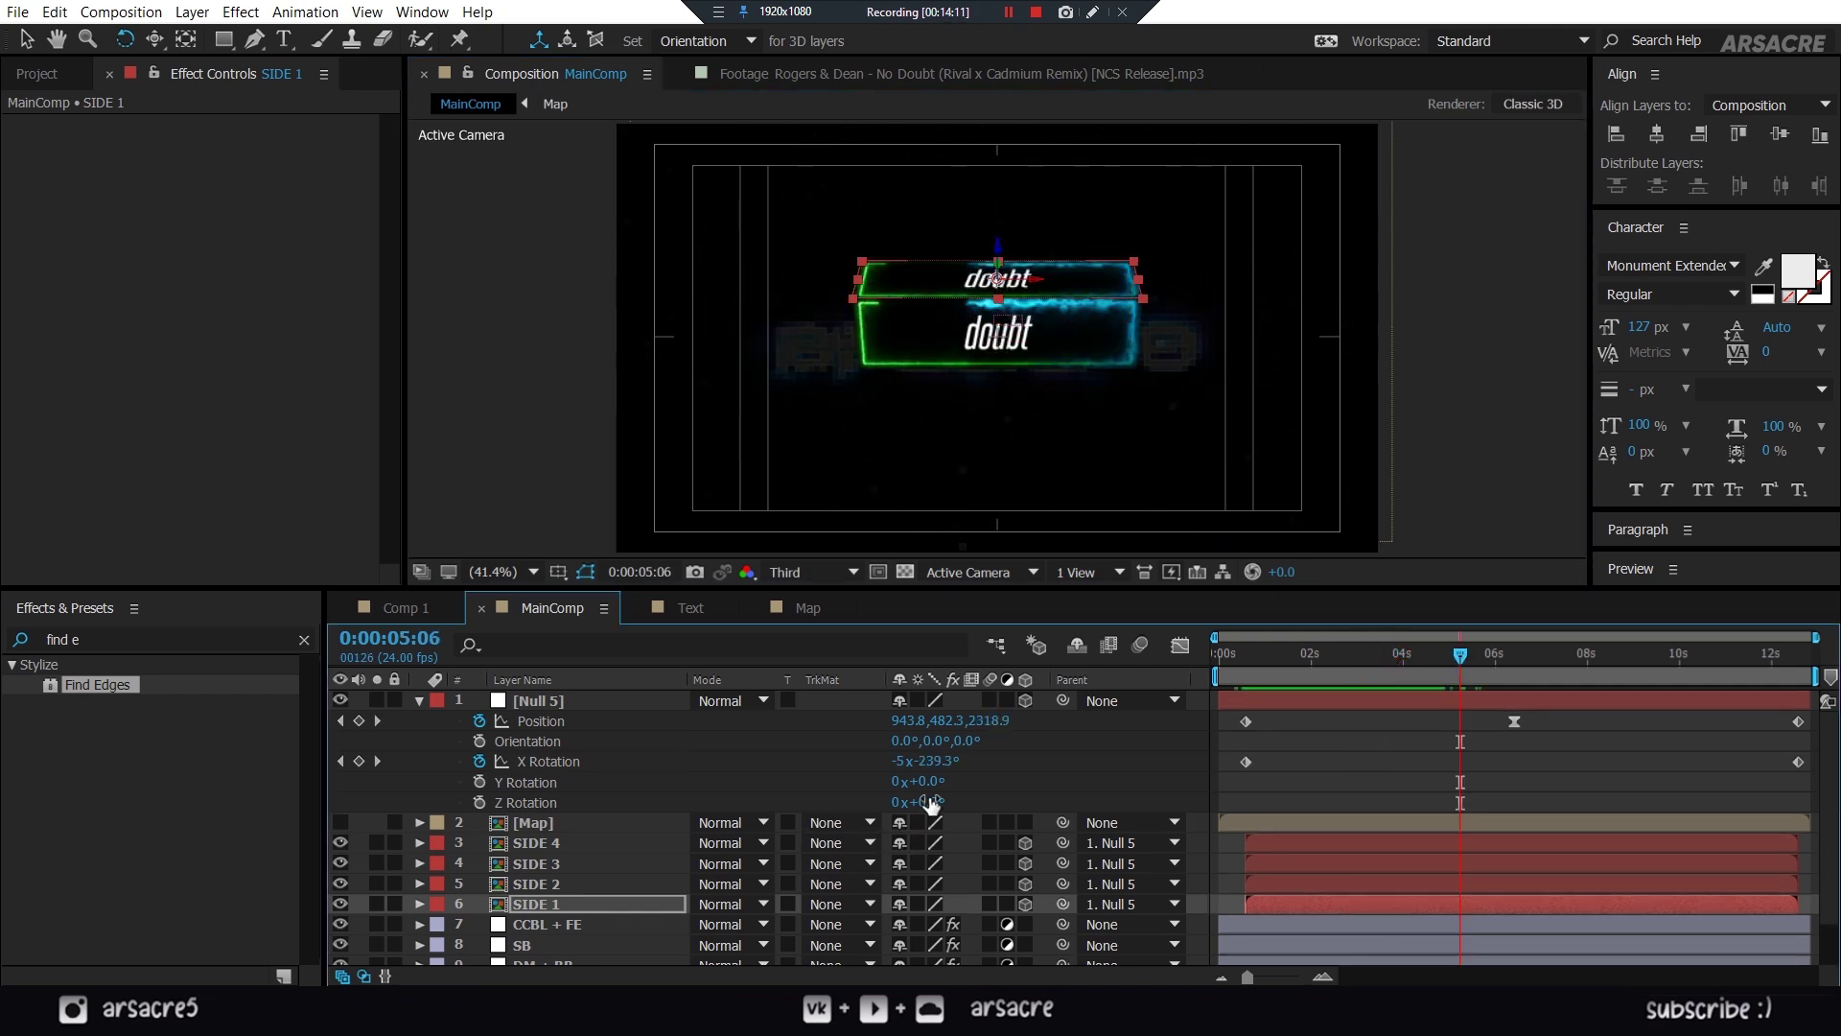
- Set Null 5's Y Rotation to -25°, undo the trial Z Rotation change, and preview the animation
{"action": "left_click_drag", "start_coordinate": [935, 781], "coordinate": [772, 805]}
{"action": "key", "text": "ctrl+z"}
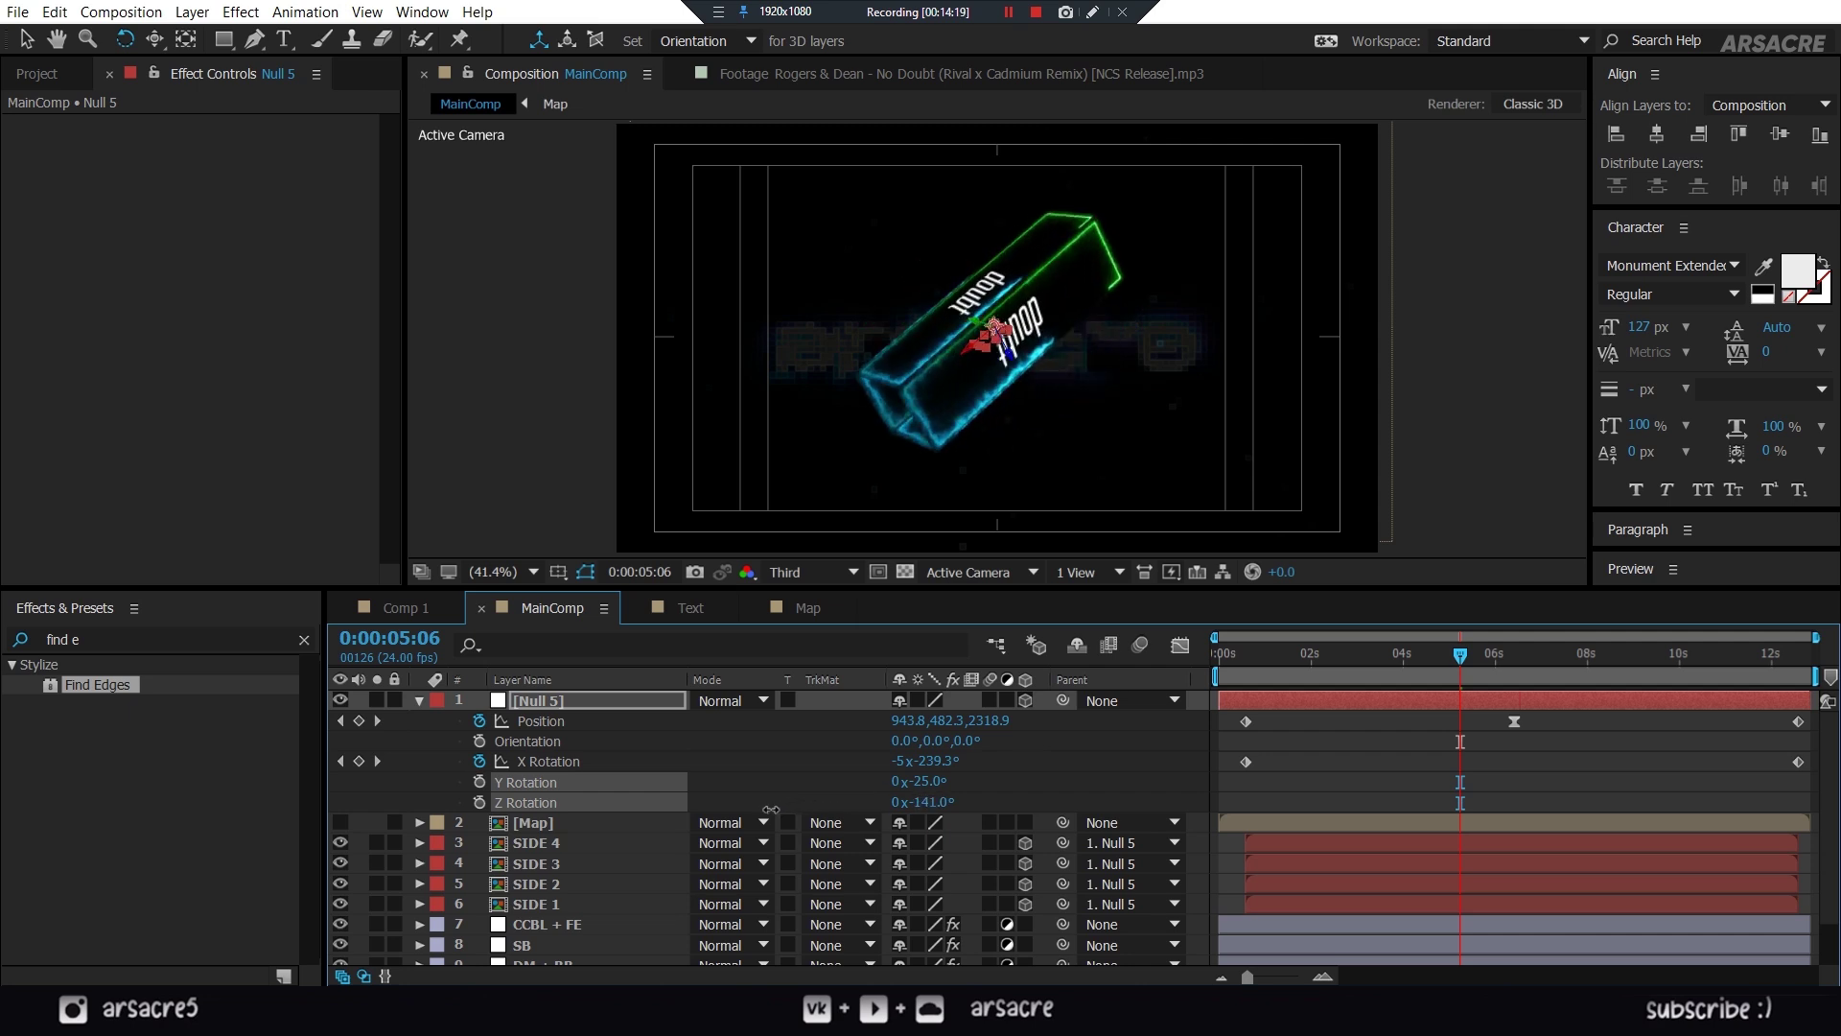
{"action": "key", "text": "ctrl+z"}
{"action": "key", "text": "space"}
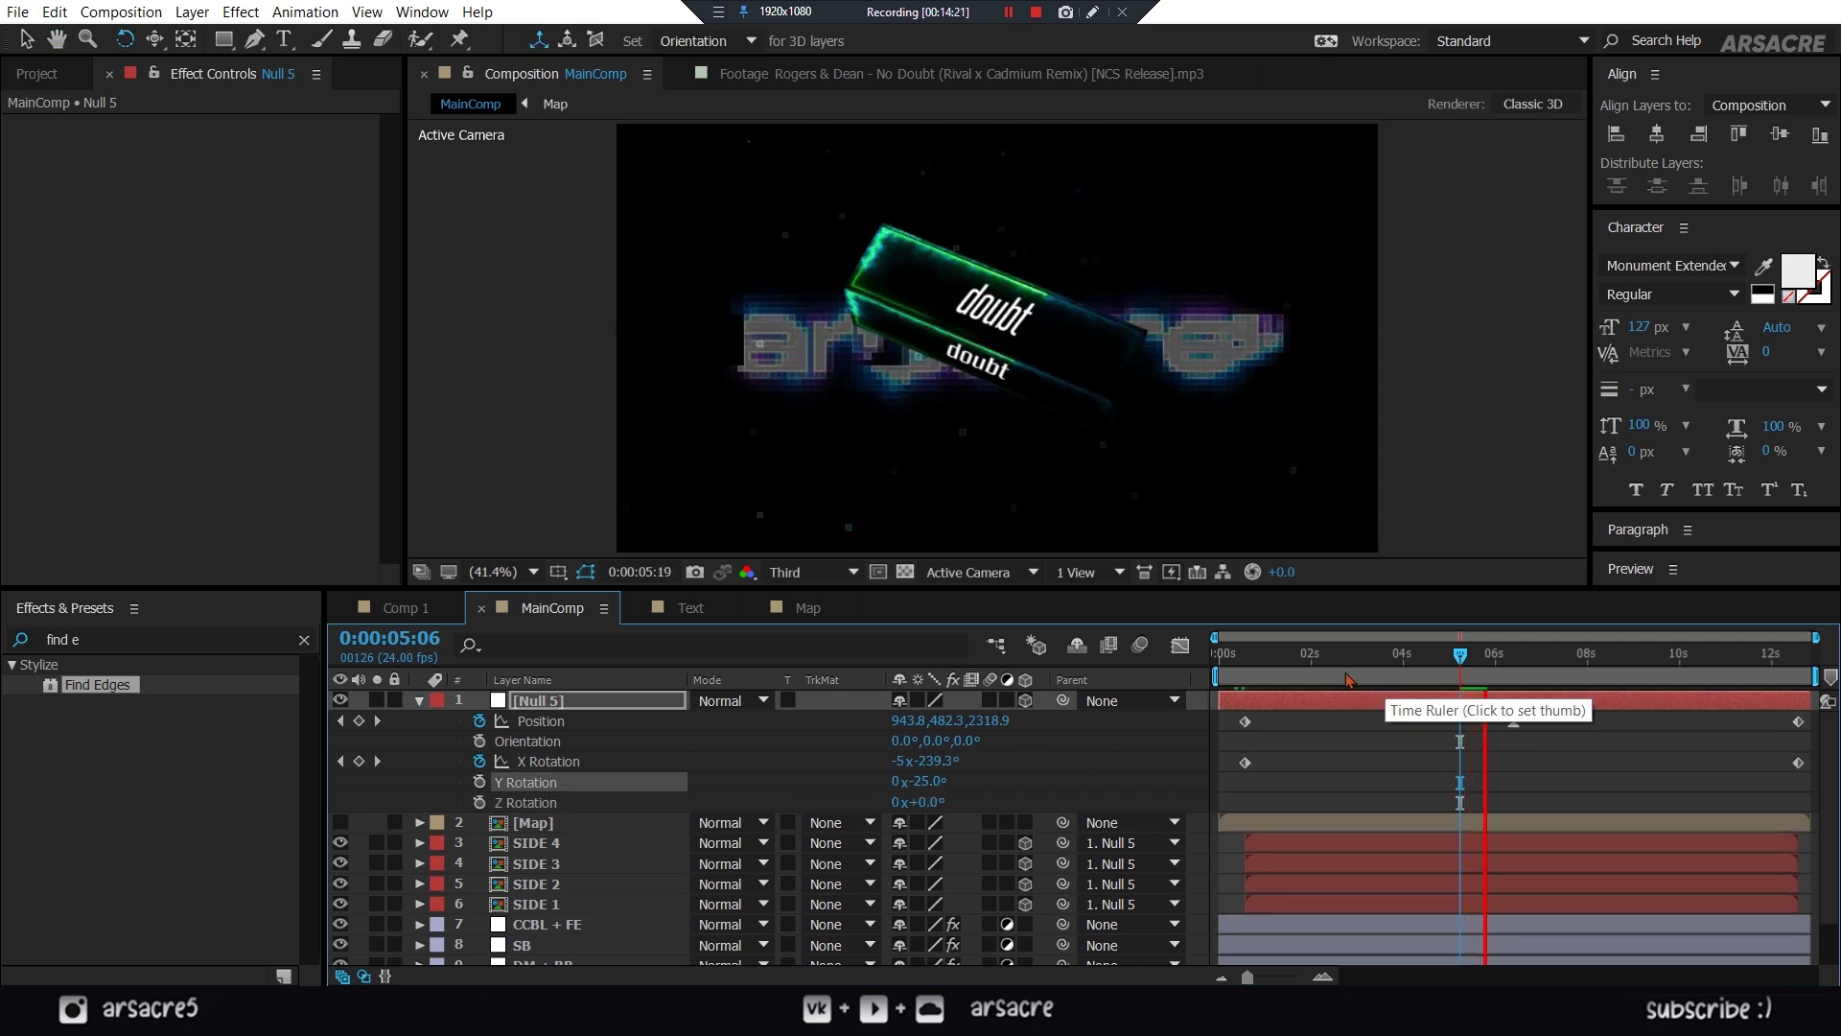
- Add an adjustment layer above all layers in MainComp and name it "Brighten fx"
{"action": "right_click", "coordinate": [556, 748]}
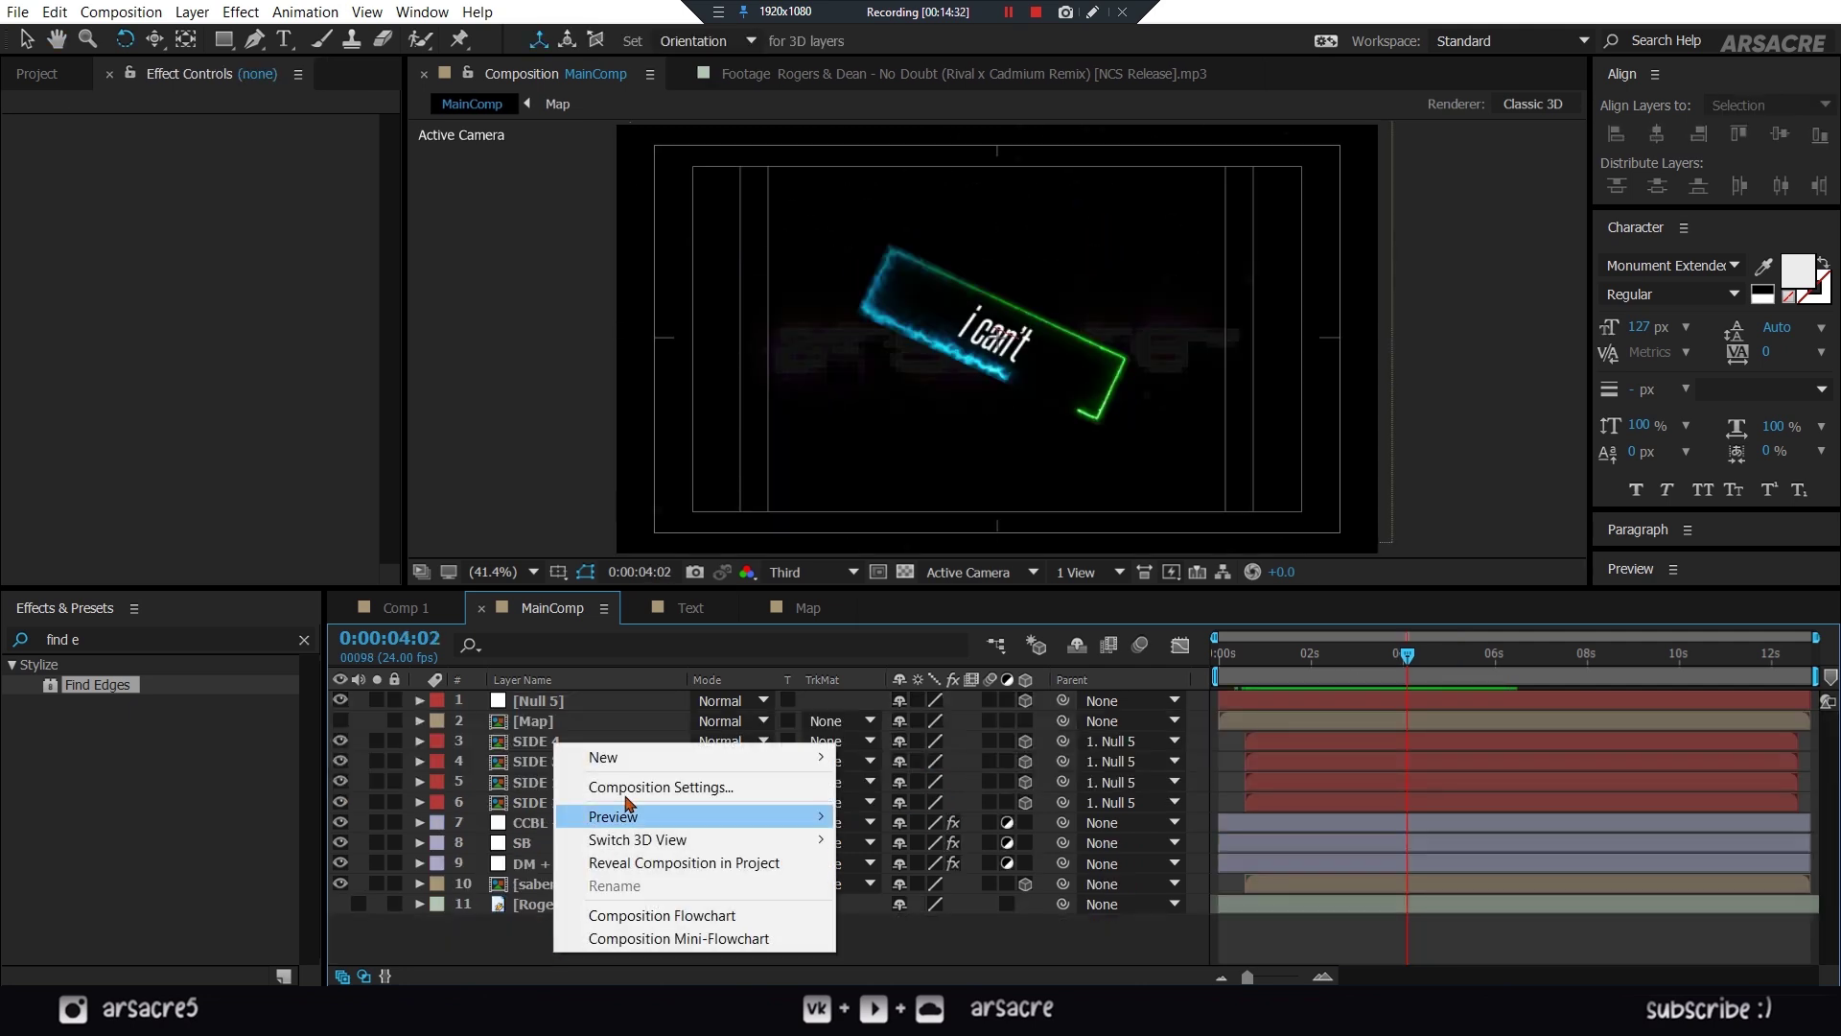
{"action": "mouse_move", "coordinate": [603, 758]}
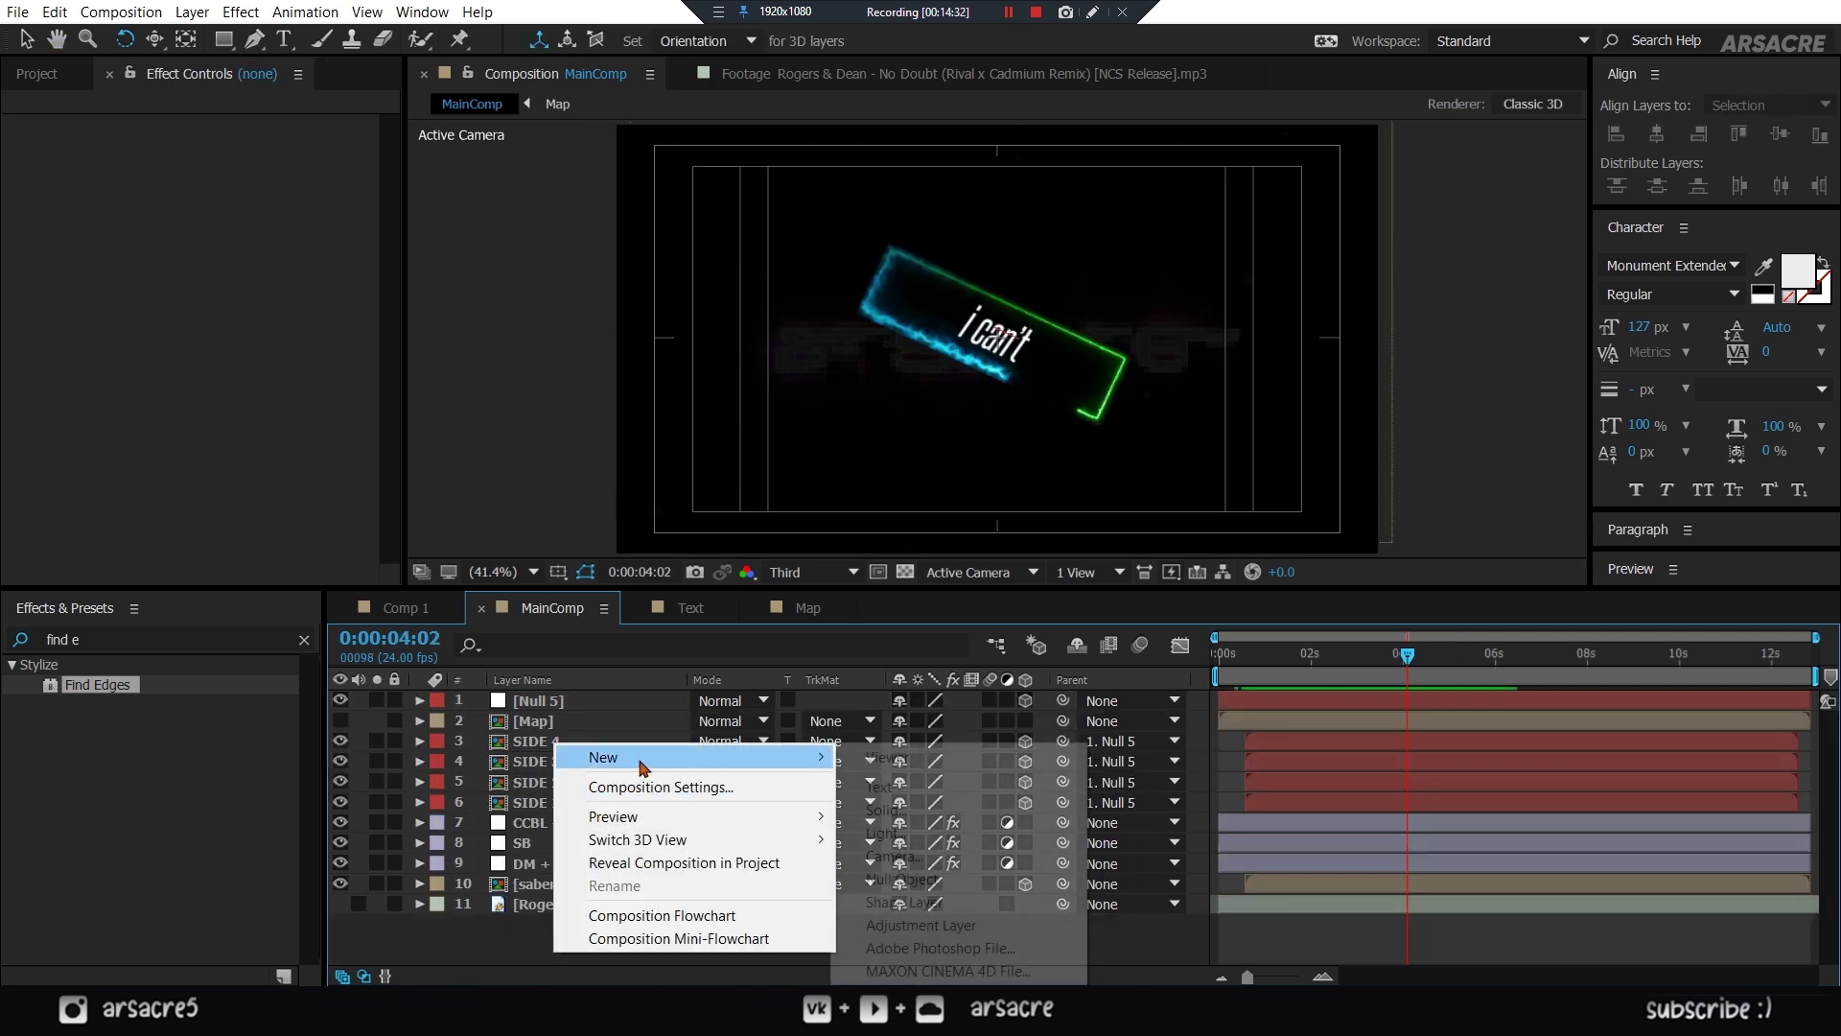
{"action": "left_click", "coordinate": [925, 925]}
{"action": "key", "text": "Return"}
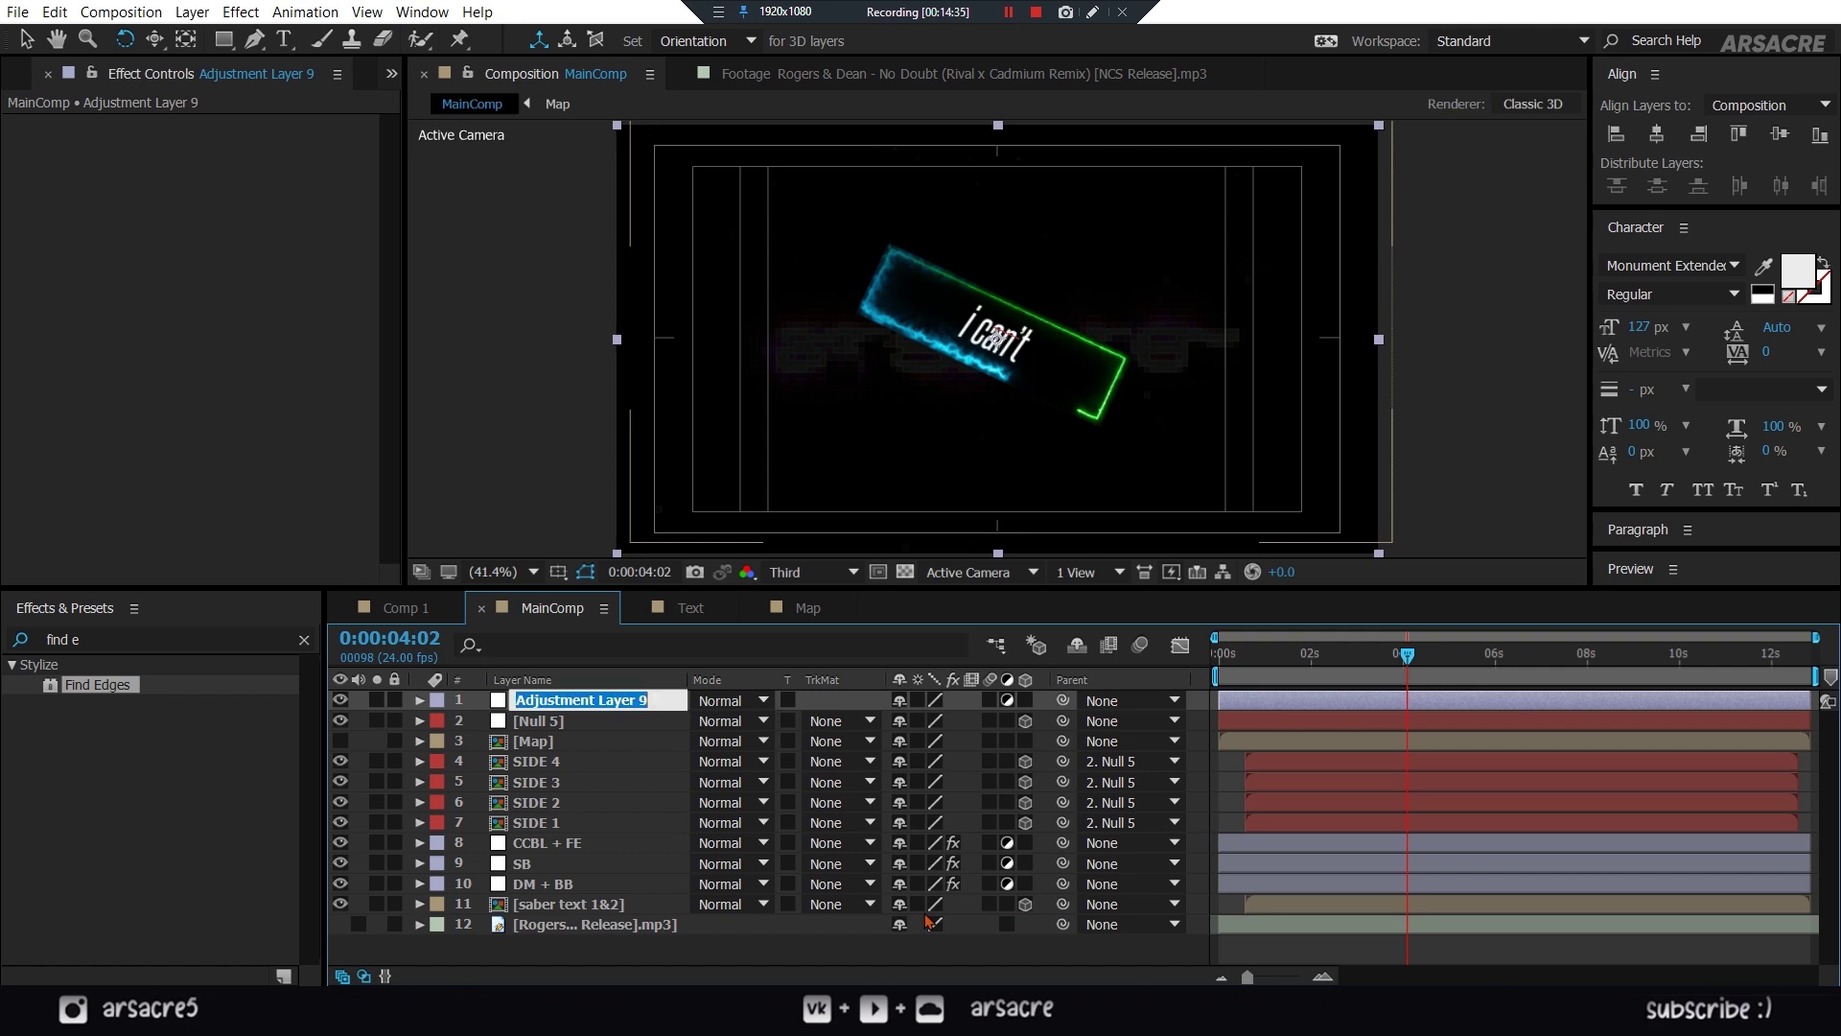
{"action": "type", "text": "B"}
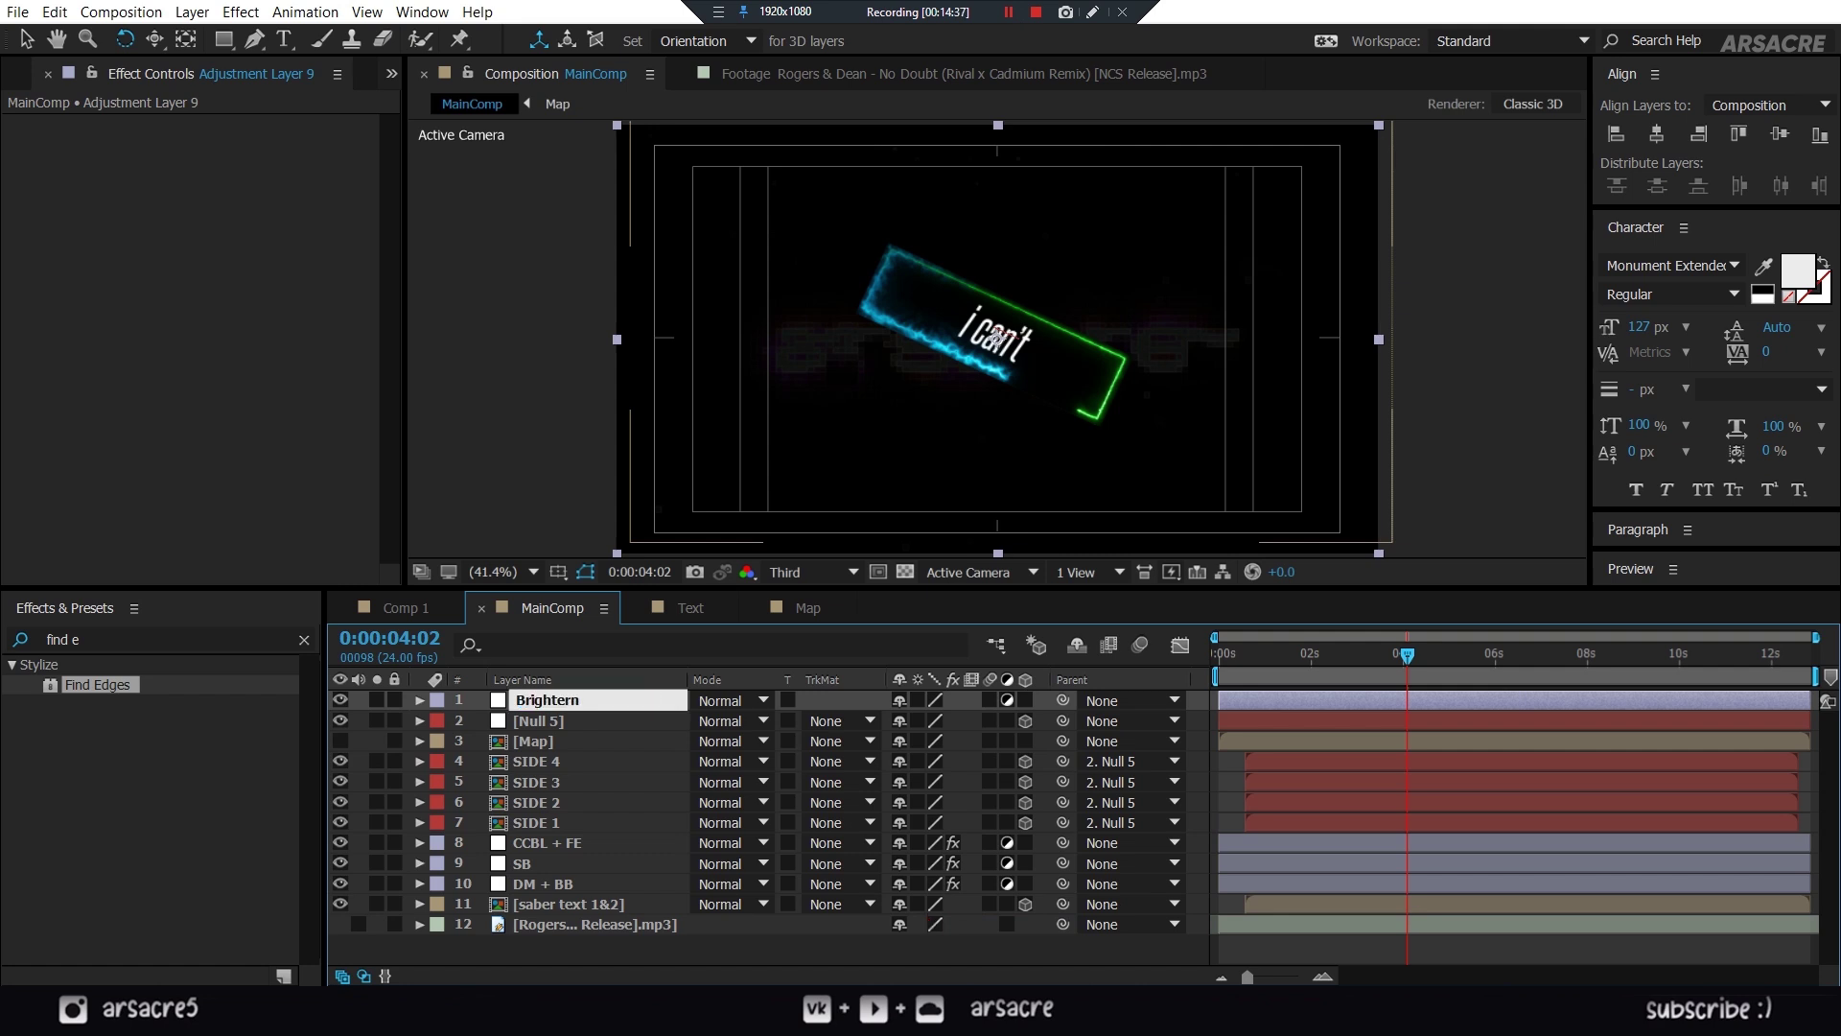
{"action": "type", "text": "righten fx"}
{"action": "key", "text": "Return"}
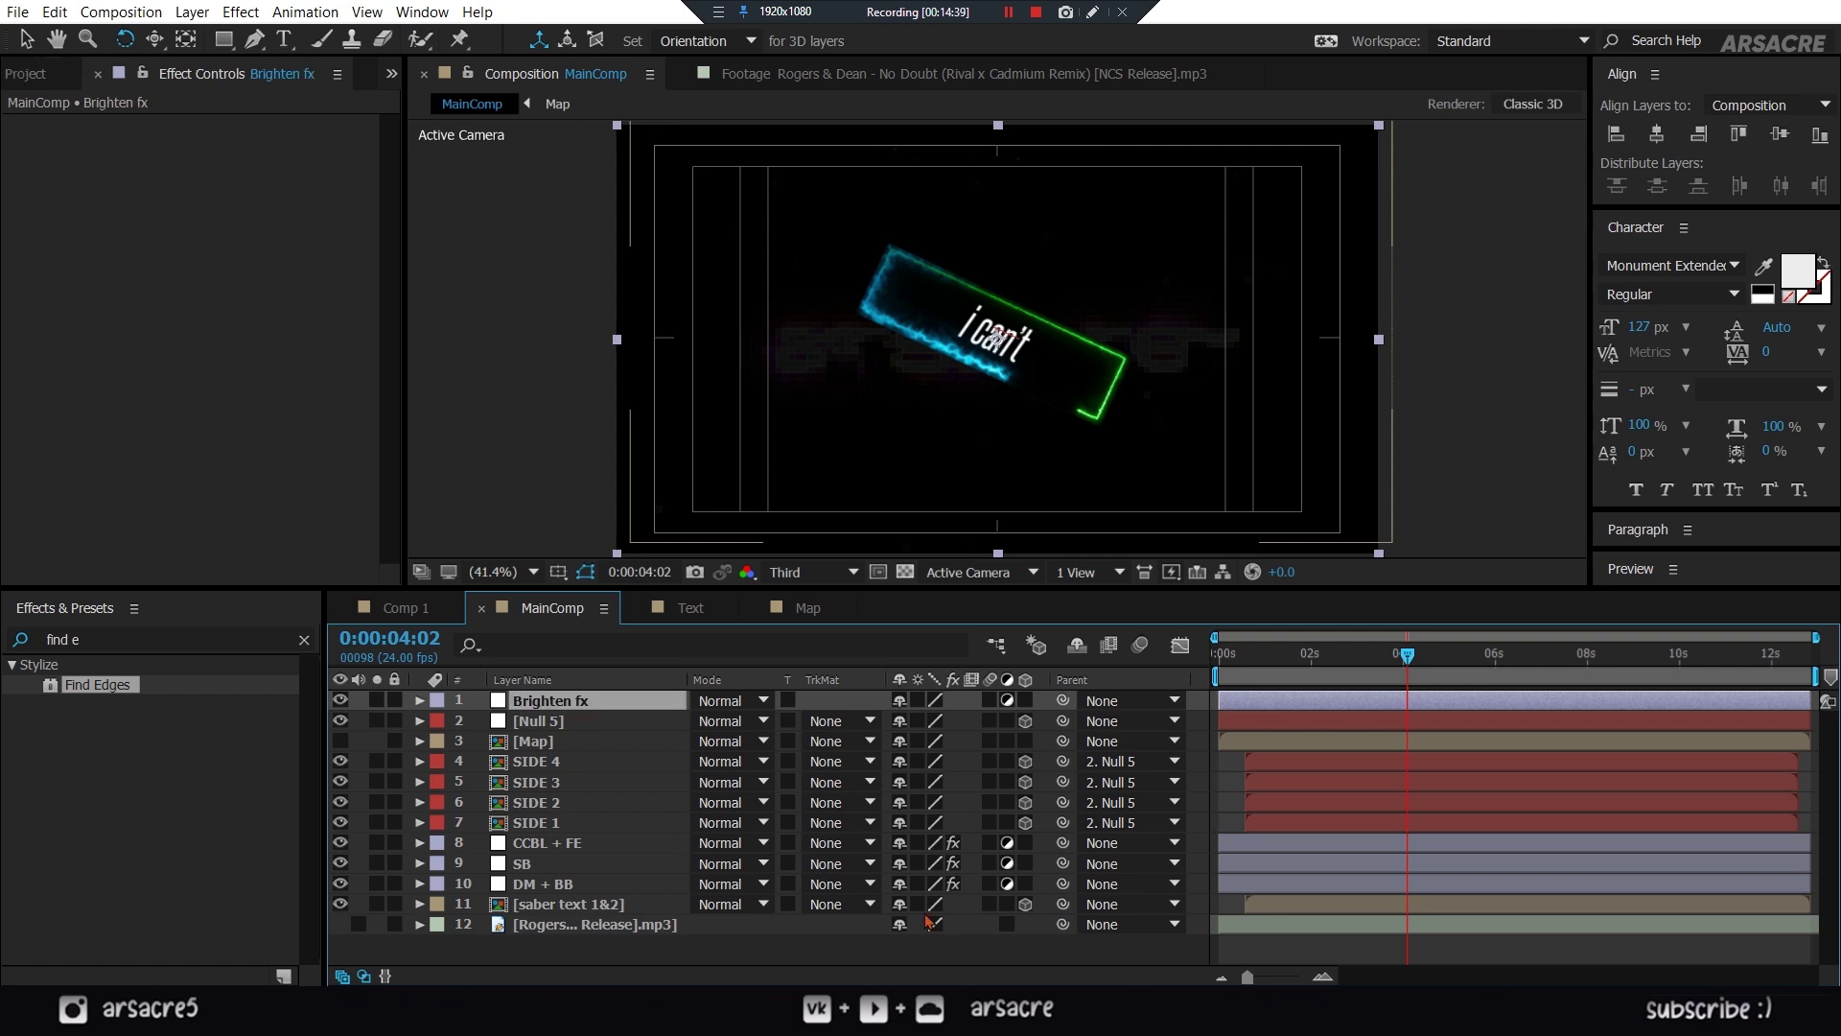
- Apply Channel Blur to the Brighten fx layer with Red Blurriness 2.0 and Alpha Blurriness 26.0
{"action": "left_click", "coordinate": [89, 638]}
{"action": "type", "text": "ch"}
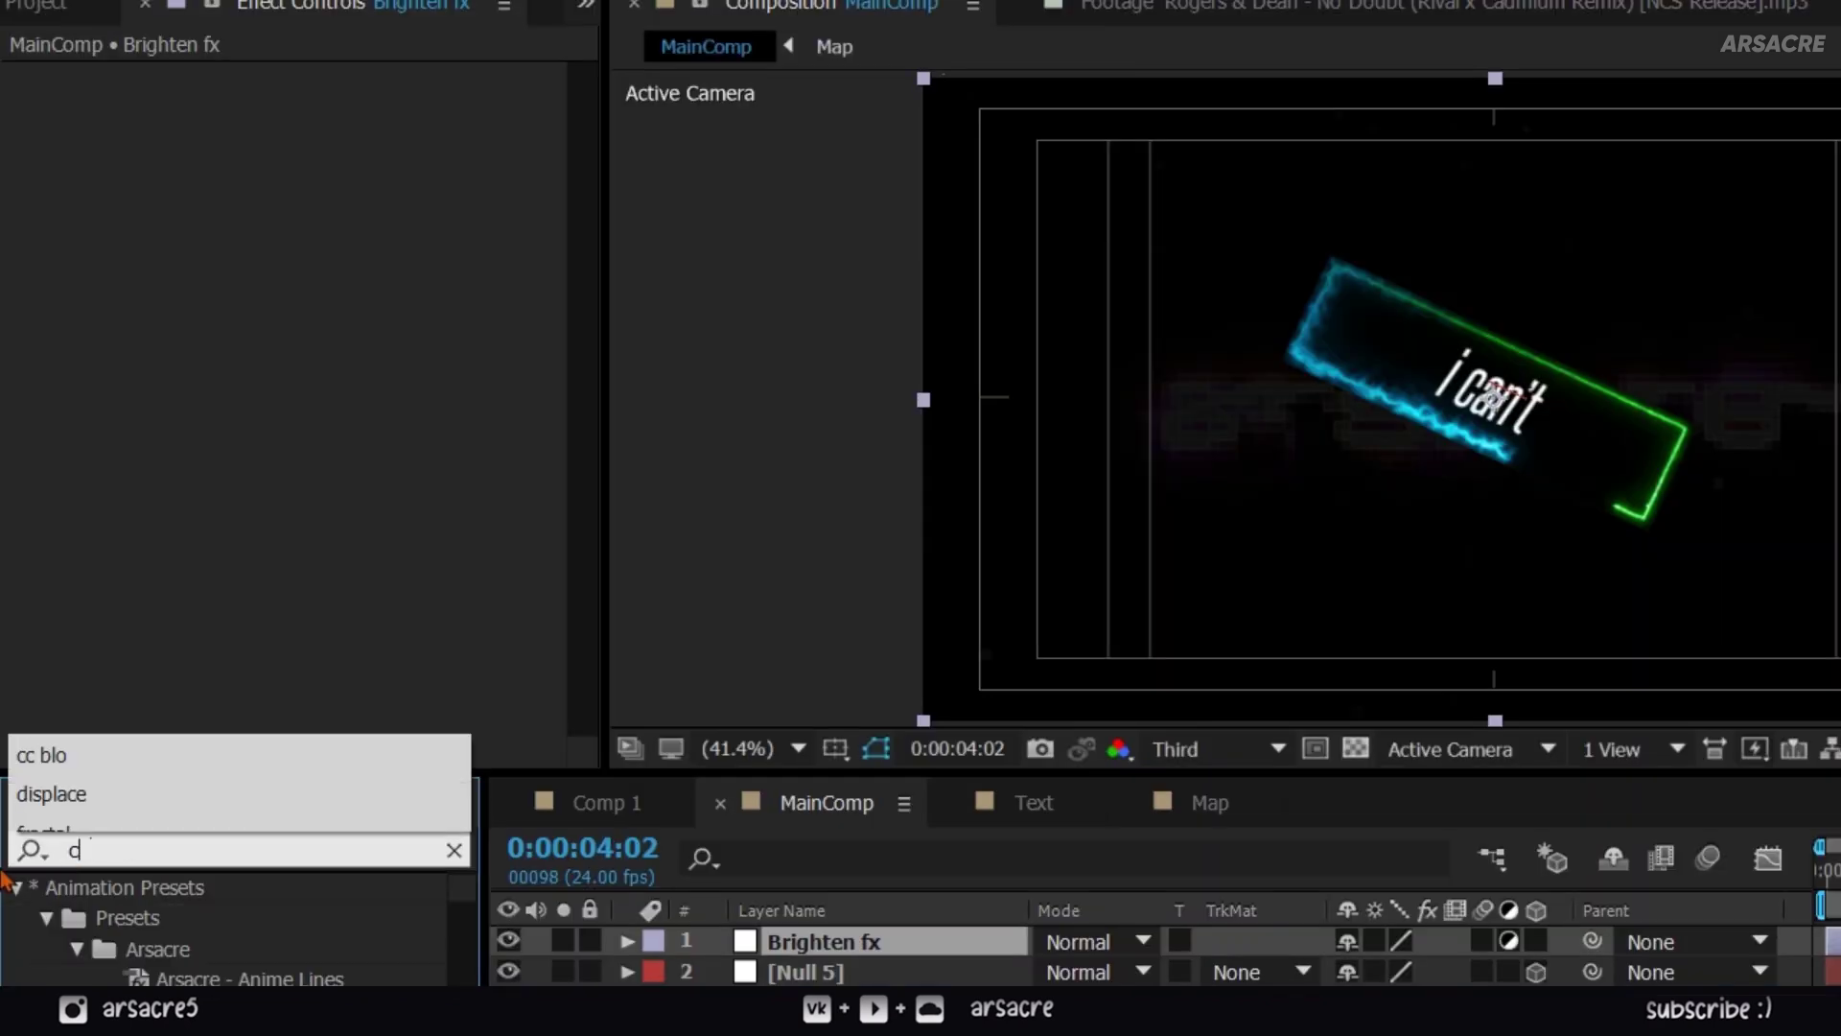
{"action": "type", "text": "annel "}
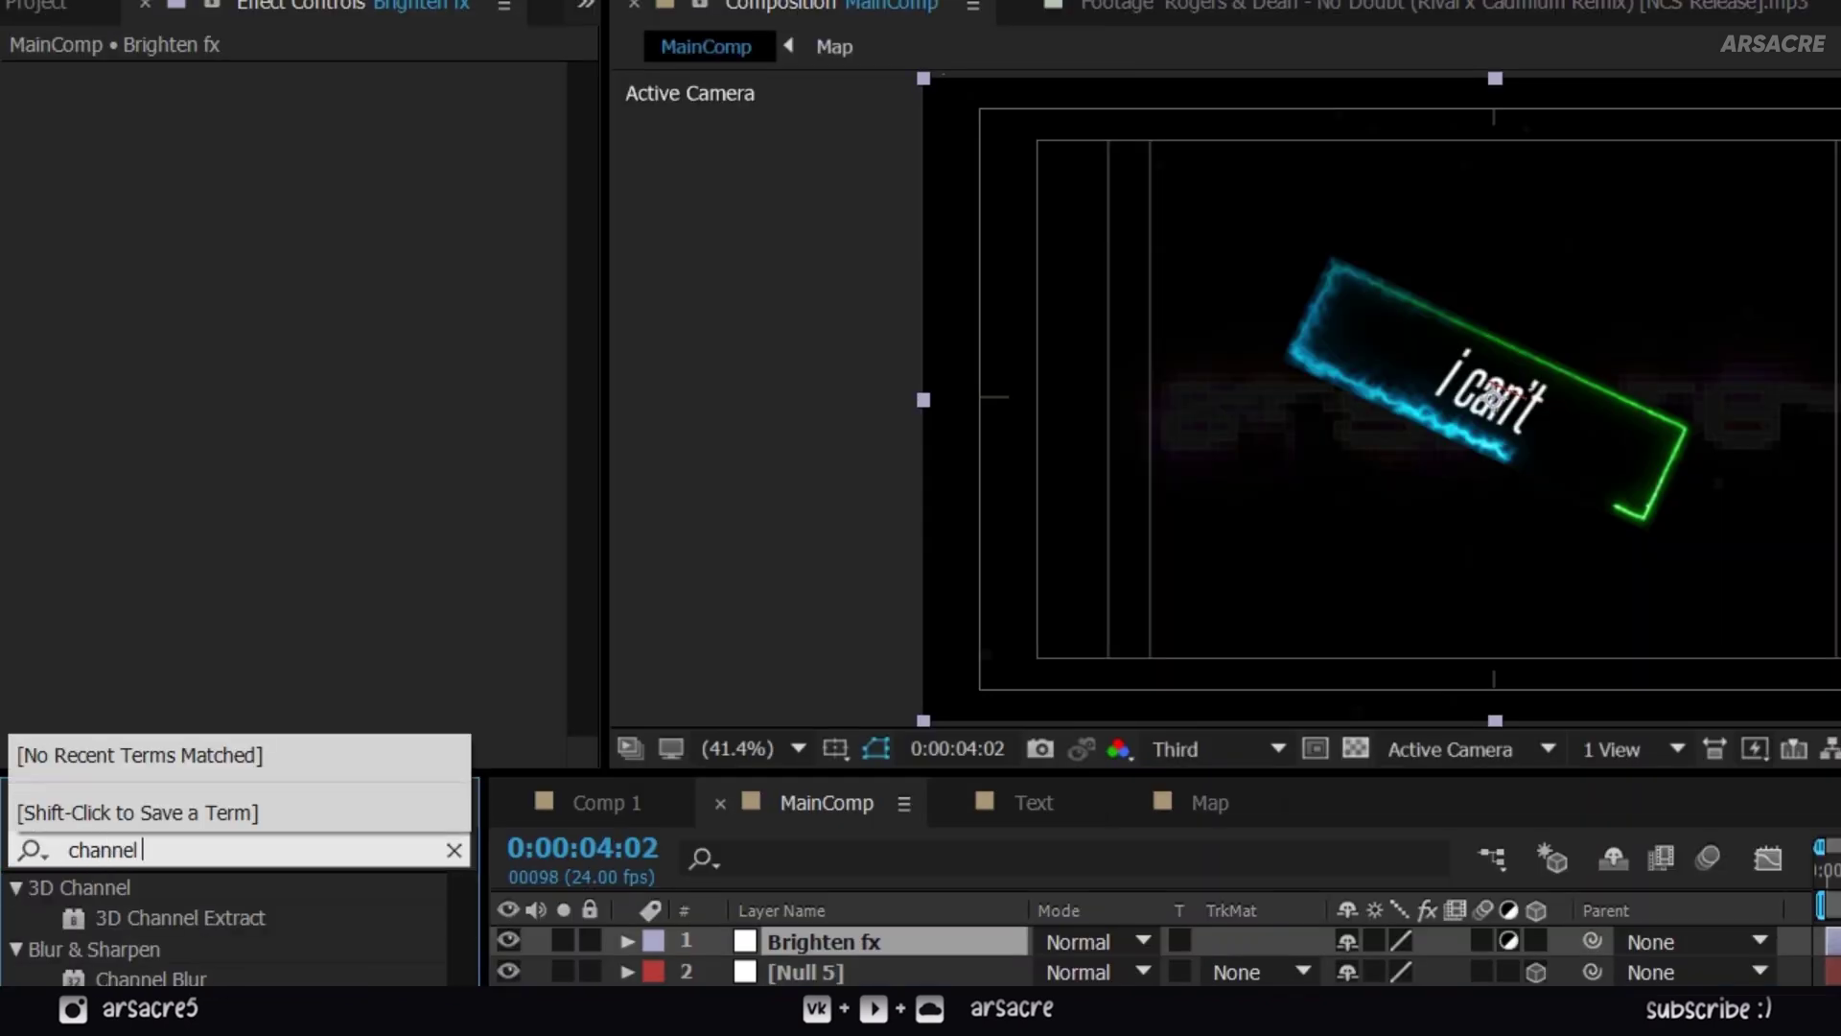
{"action": "type", "text": "b"}
{"action": "left_click_drag", "start_coordinate": [150, 918], "coordinate": [796, 941]}
{"action": "left_click", "coordinate": [146, 79]}
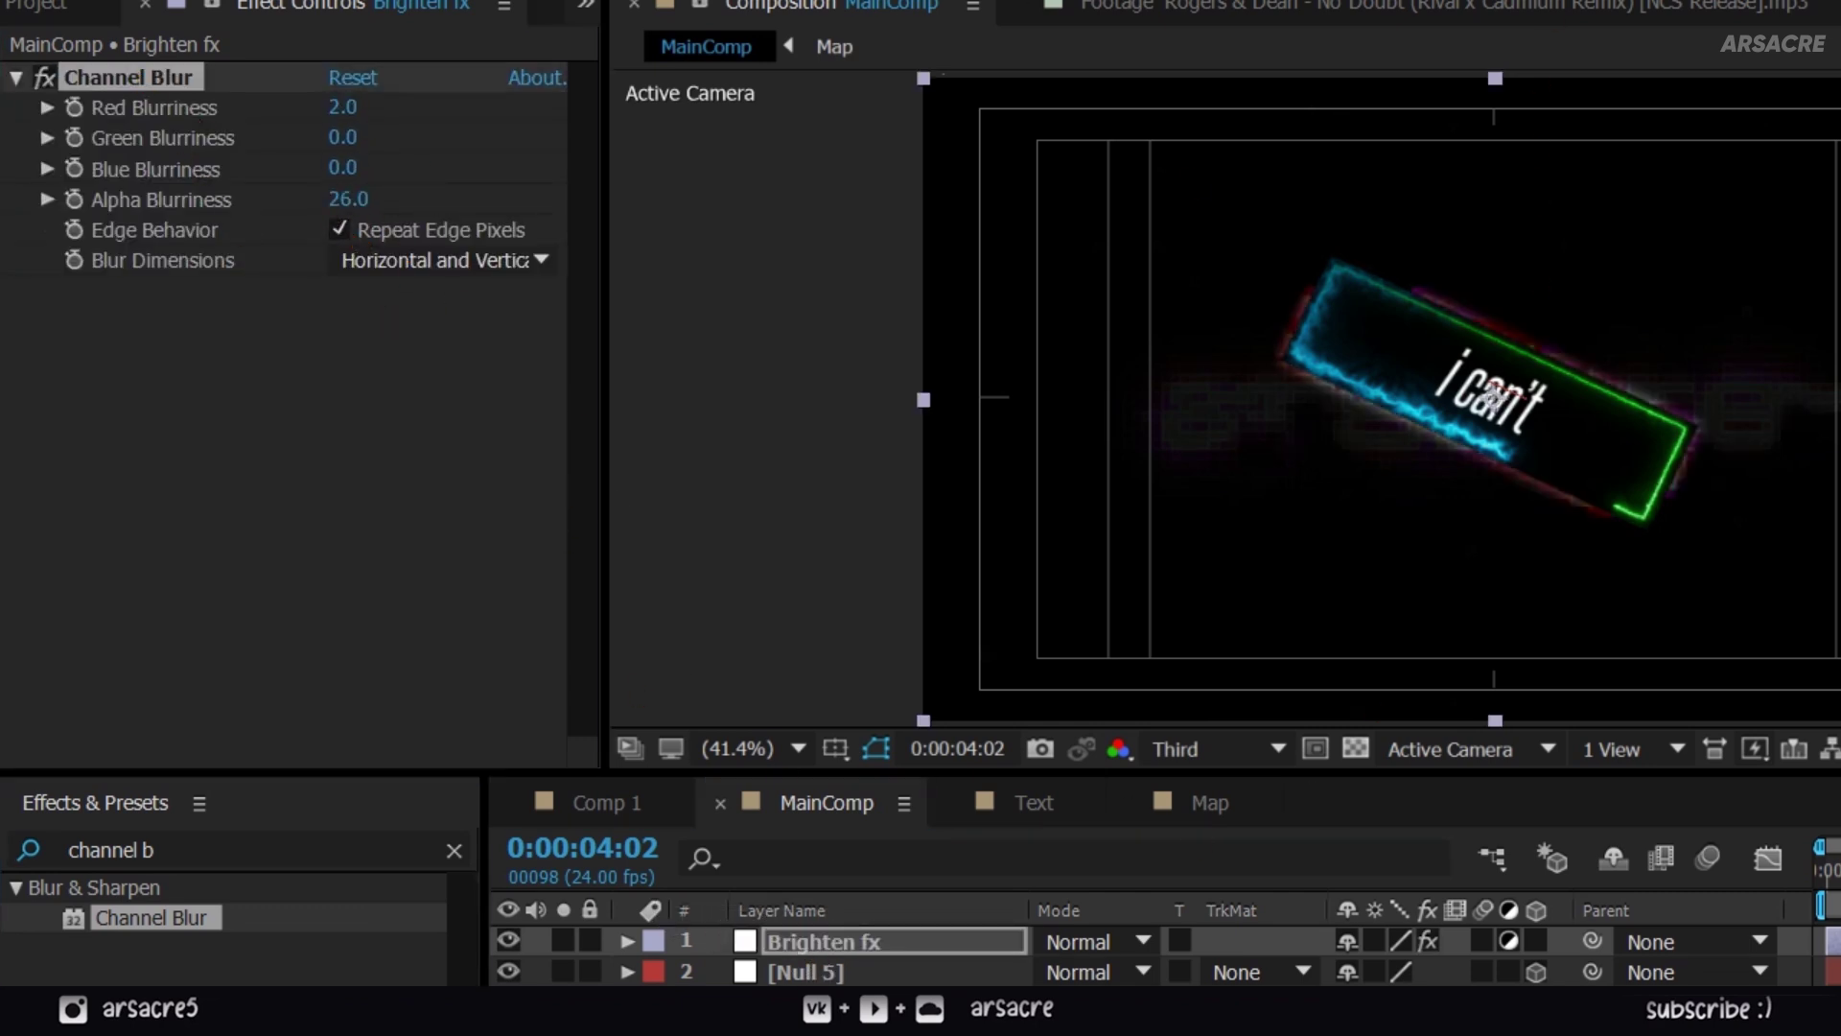
- Apply Glow to the Brighten fx layer with Glow Threshold 40.4% and Glow Intensity 0.7
{"action": "left_click", "coordinate": [159, 844]}
{"action": "type", "text": "glo"}
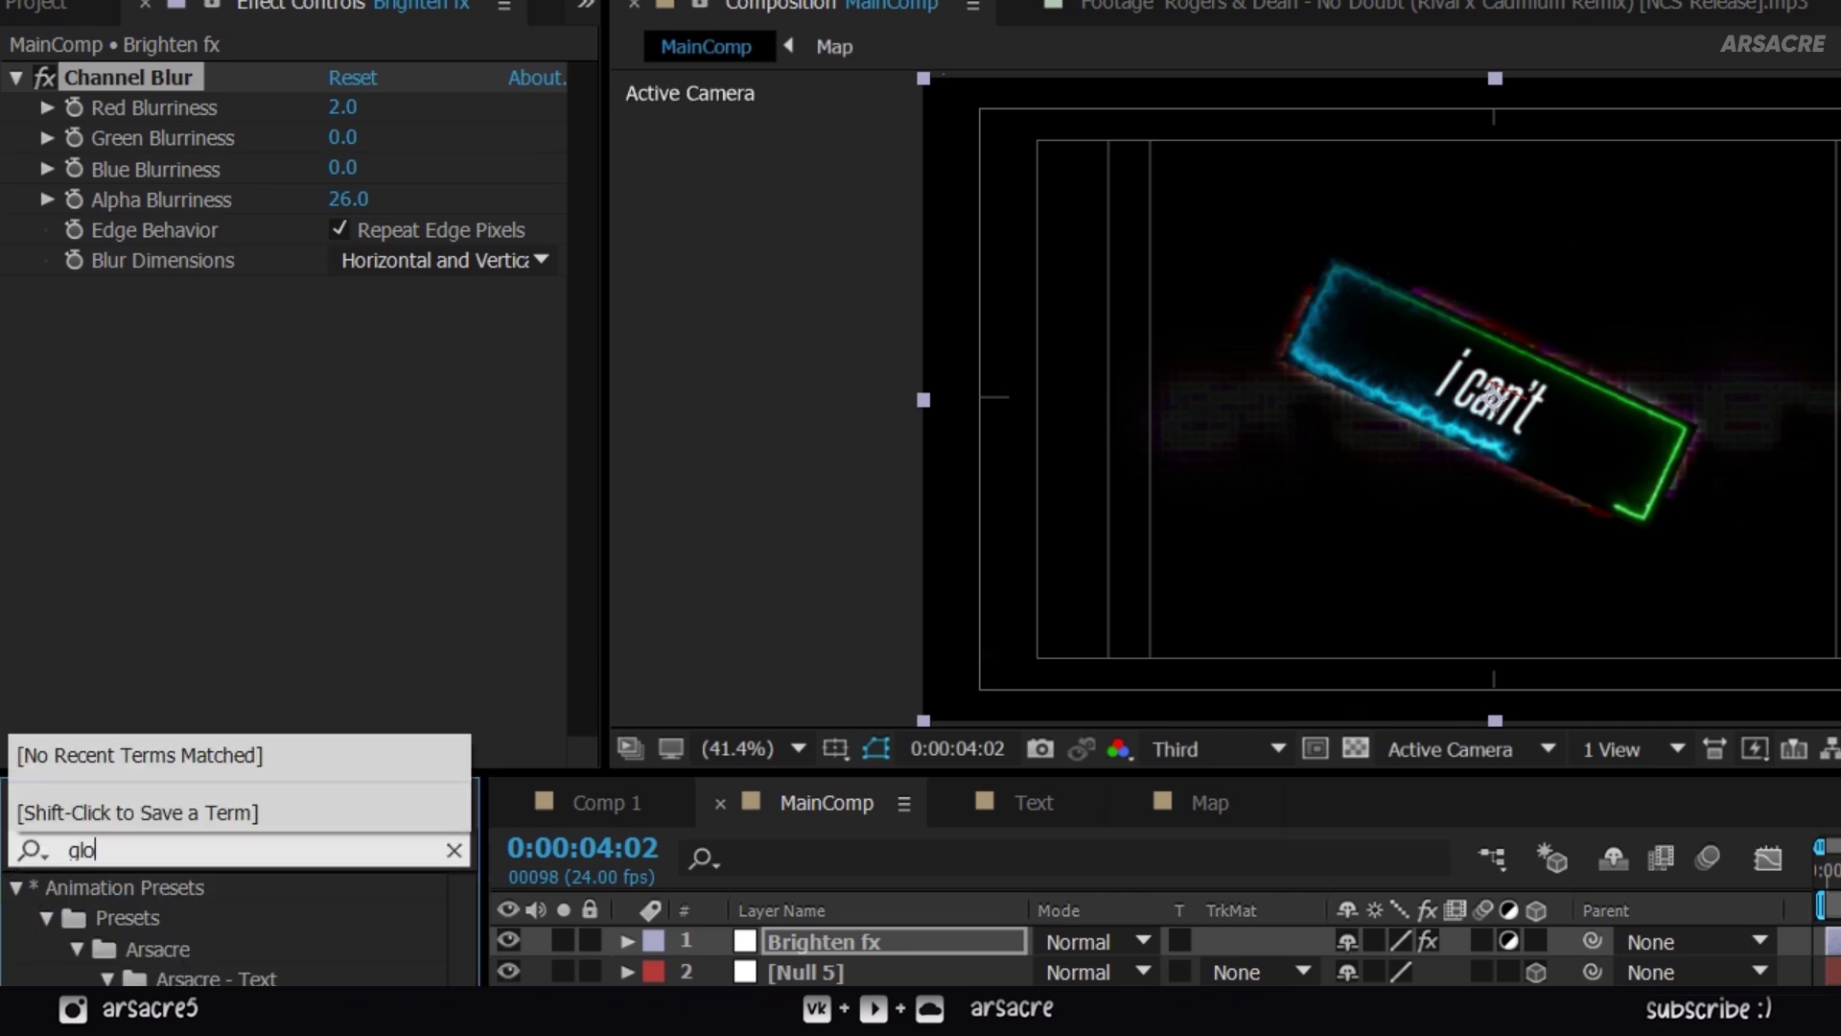
{"action": "type", "text": "w"}
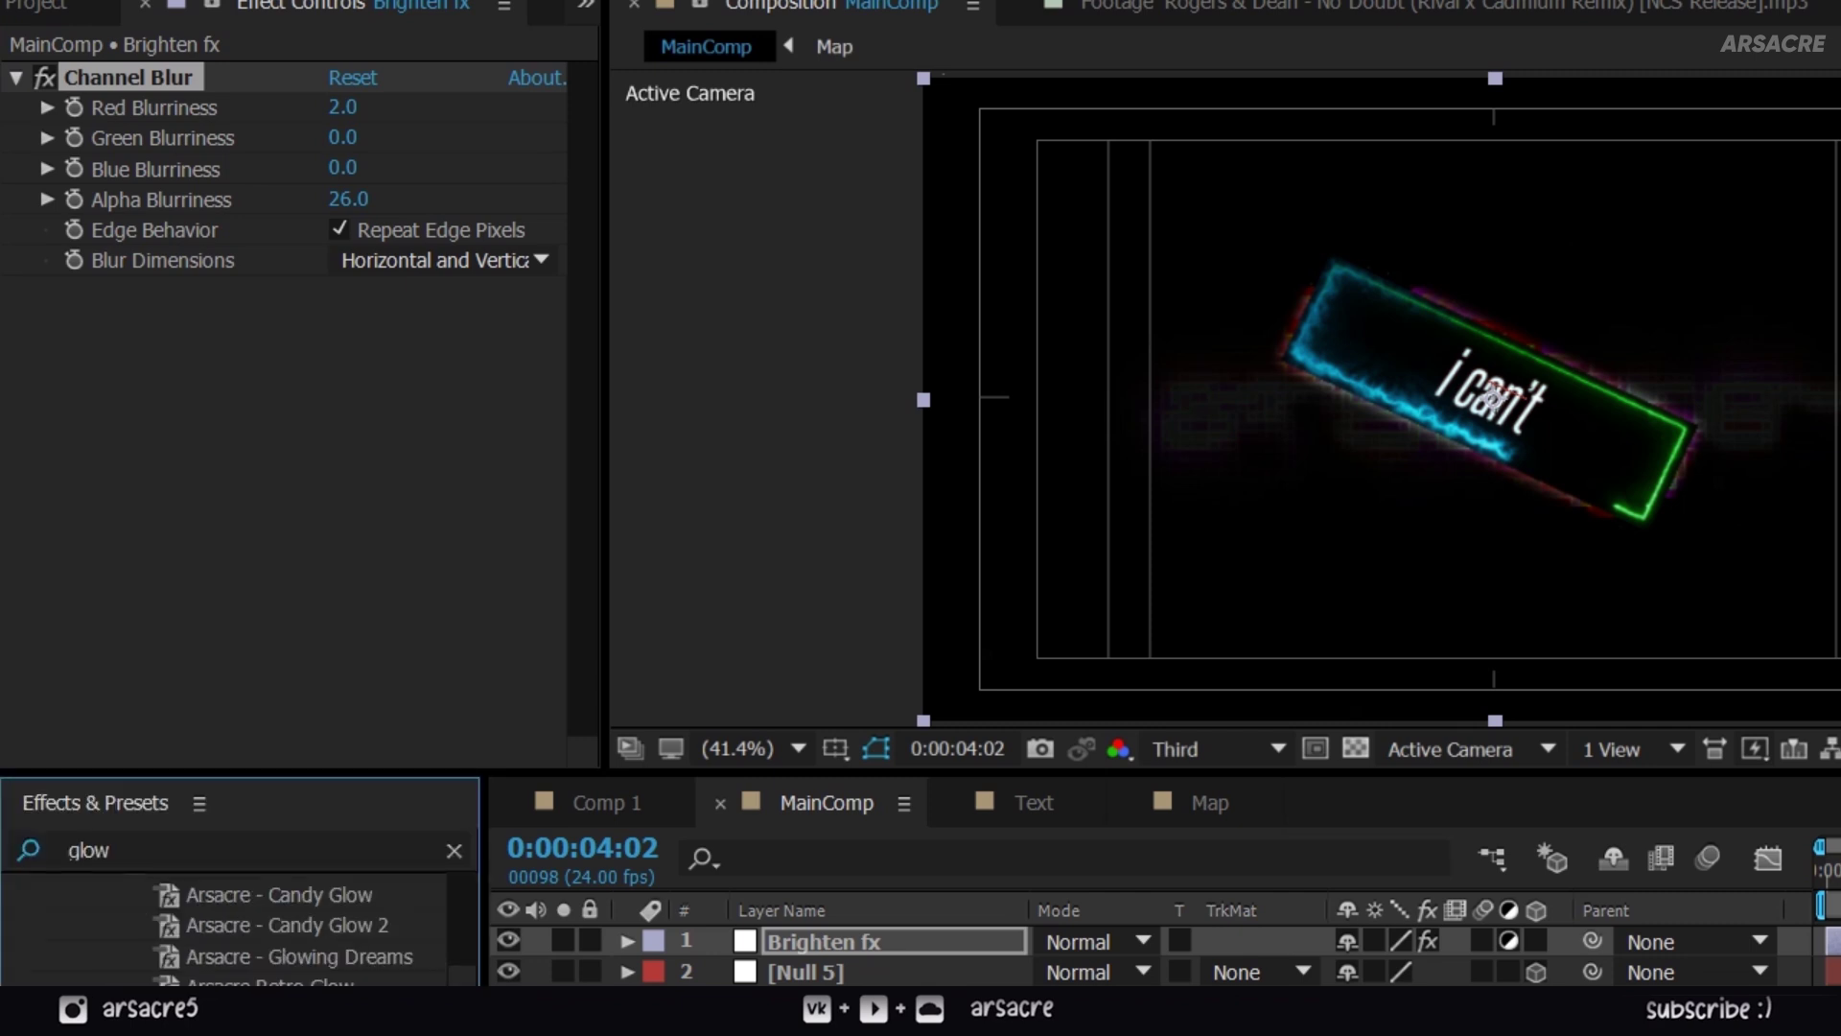
{"action": "left_click_drag", "start_coordinate": [201, 731], "coordinate": [202, 729]}
{"action": "scroll", "coordinate": [200, 374], "scroll_direction": "up", "scroll_amount": 1}
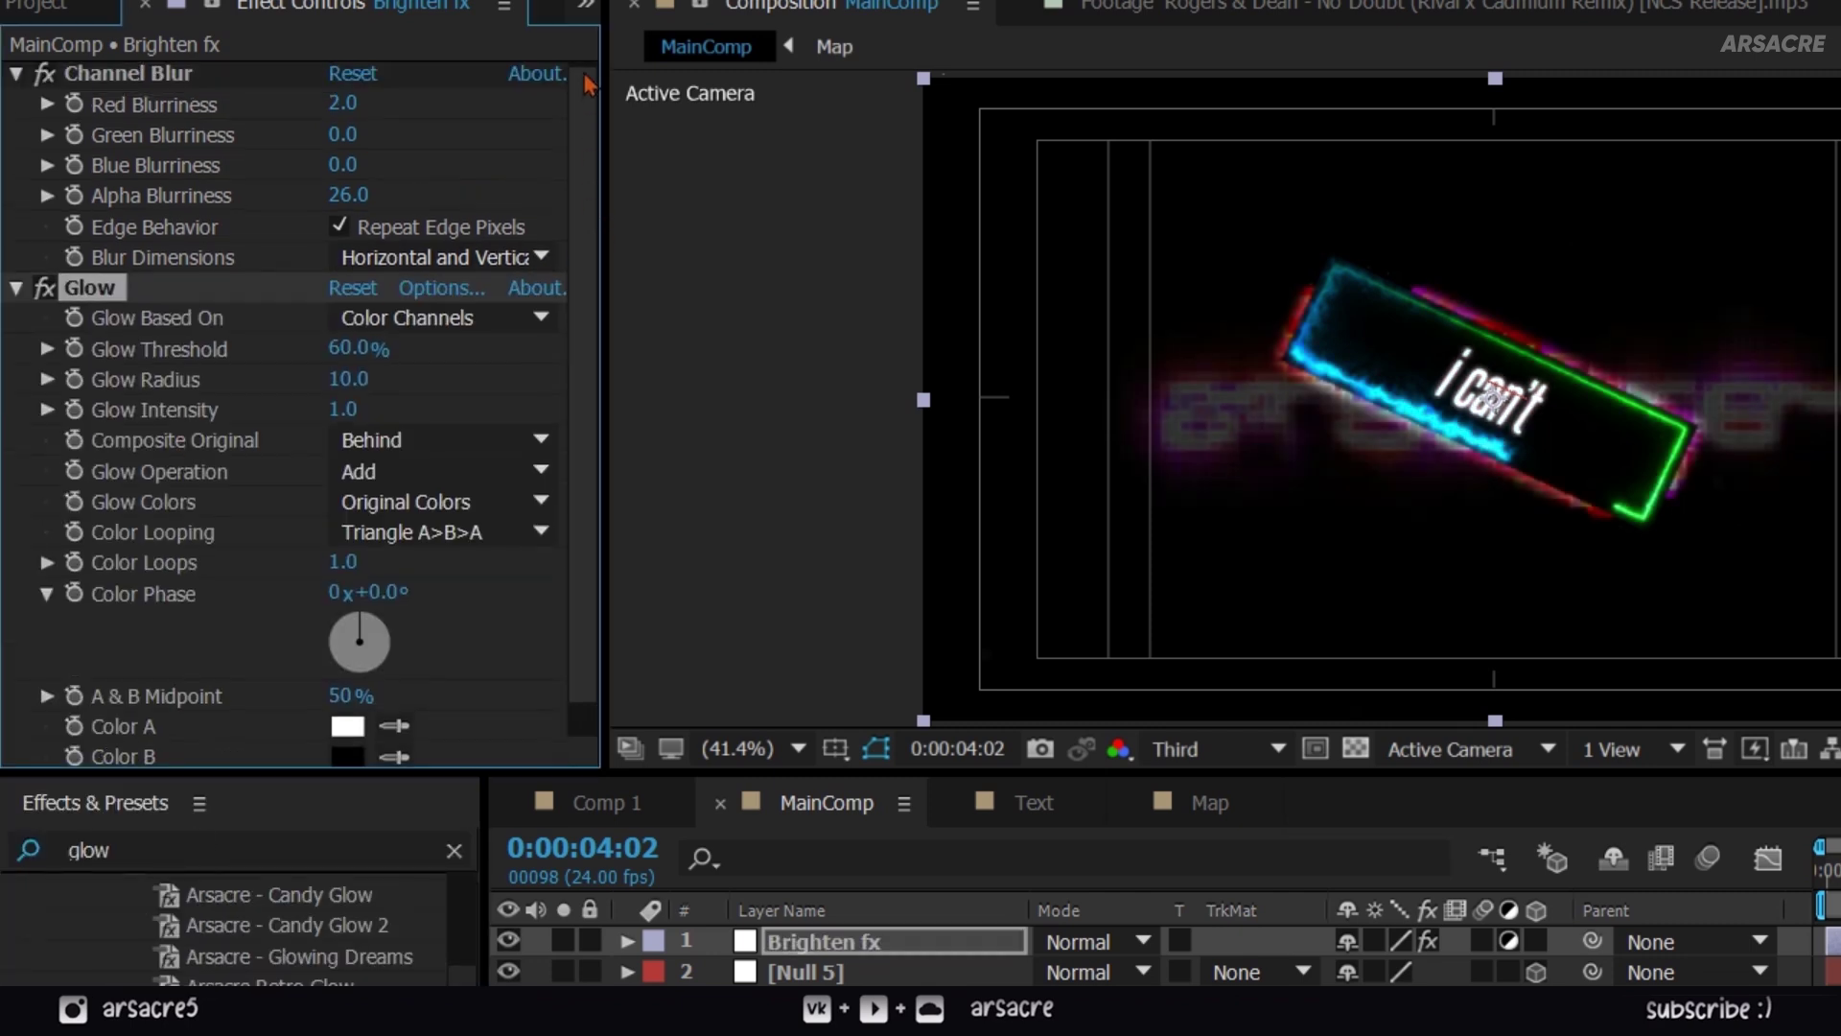
{"action": "left_click", "coordinate": [16, 78]}
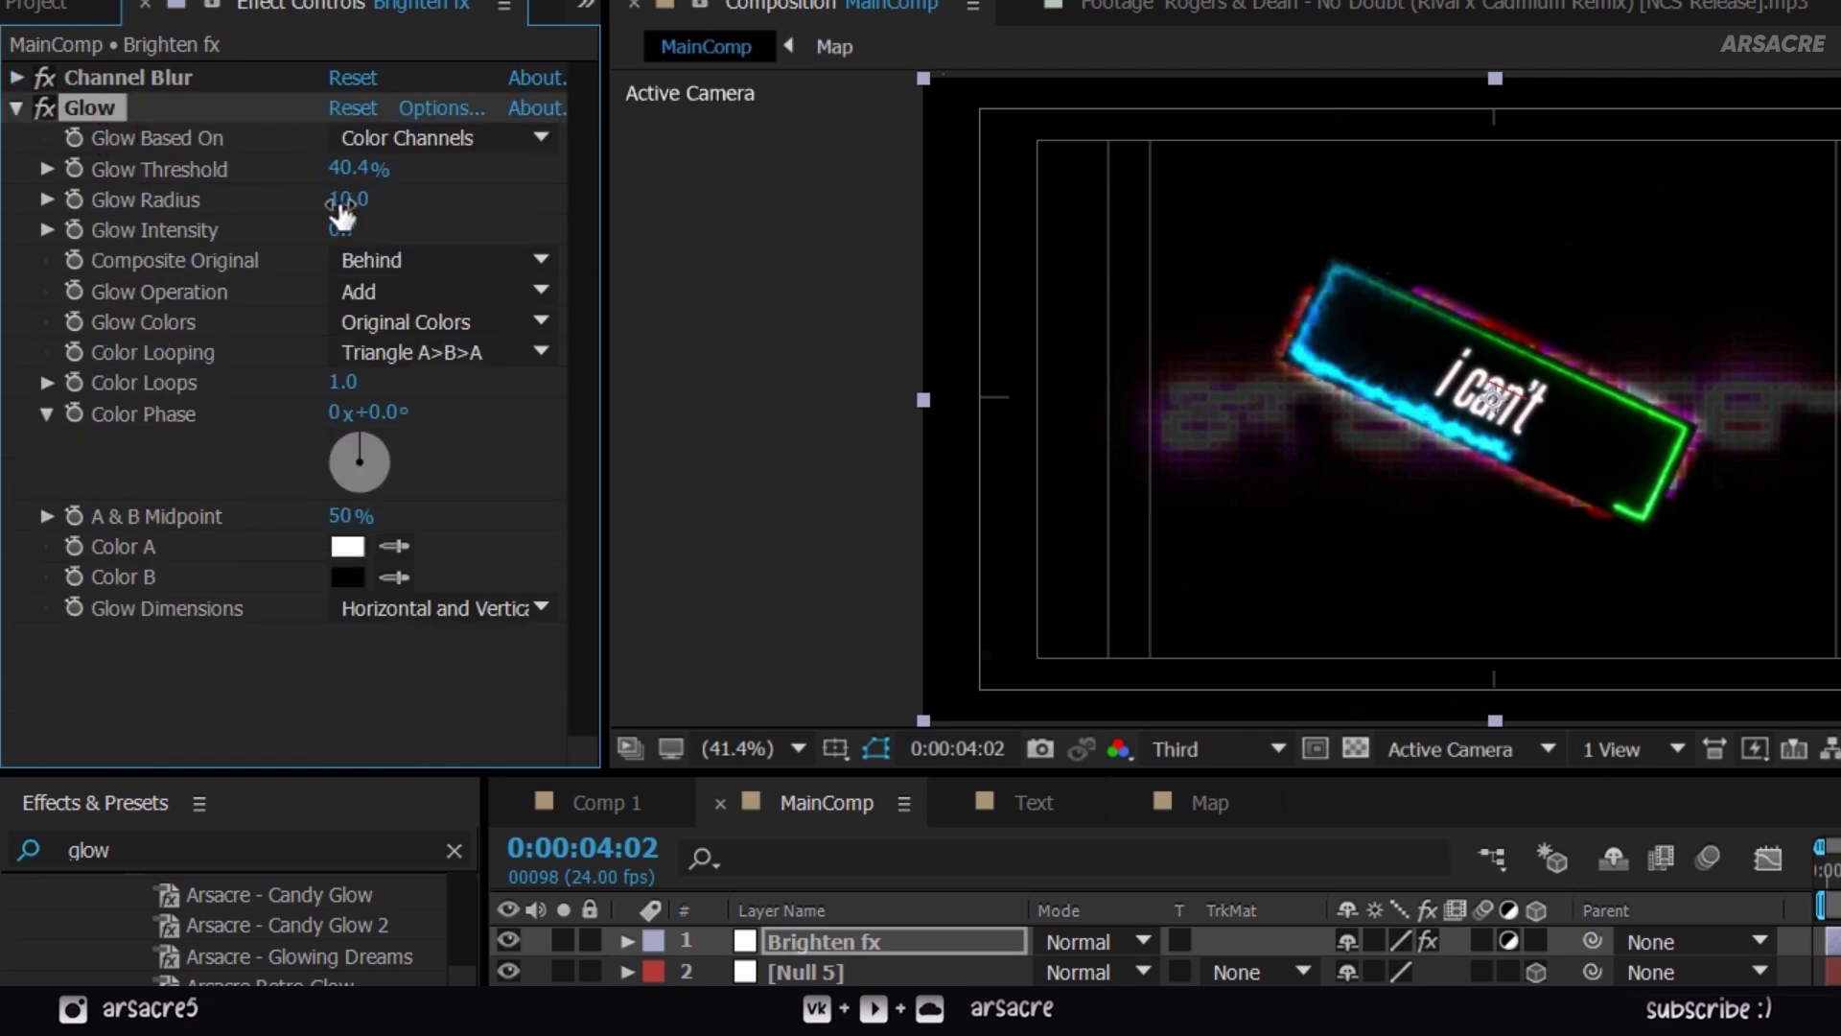
- Add a second Glow to the Brighten fx layer with threshold 43.1%, radius 171 and intensity 0.8
{"action": "left_click", "coordinate": [17, 108]}
{"action": "left_click_drag", "start_coordinate": [347, 997], "coordinate": [298, 403]}
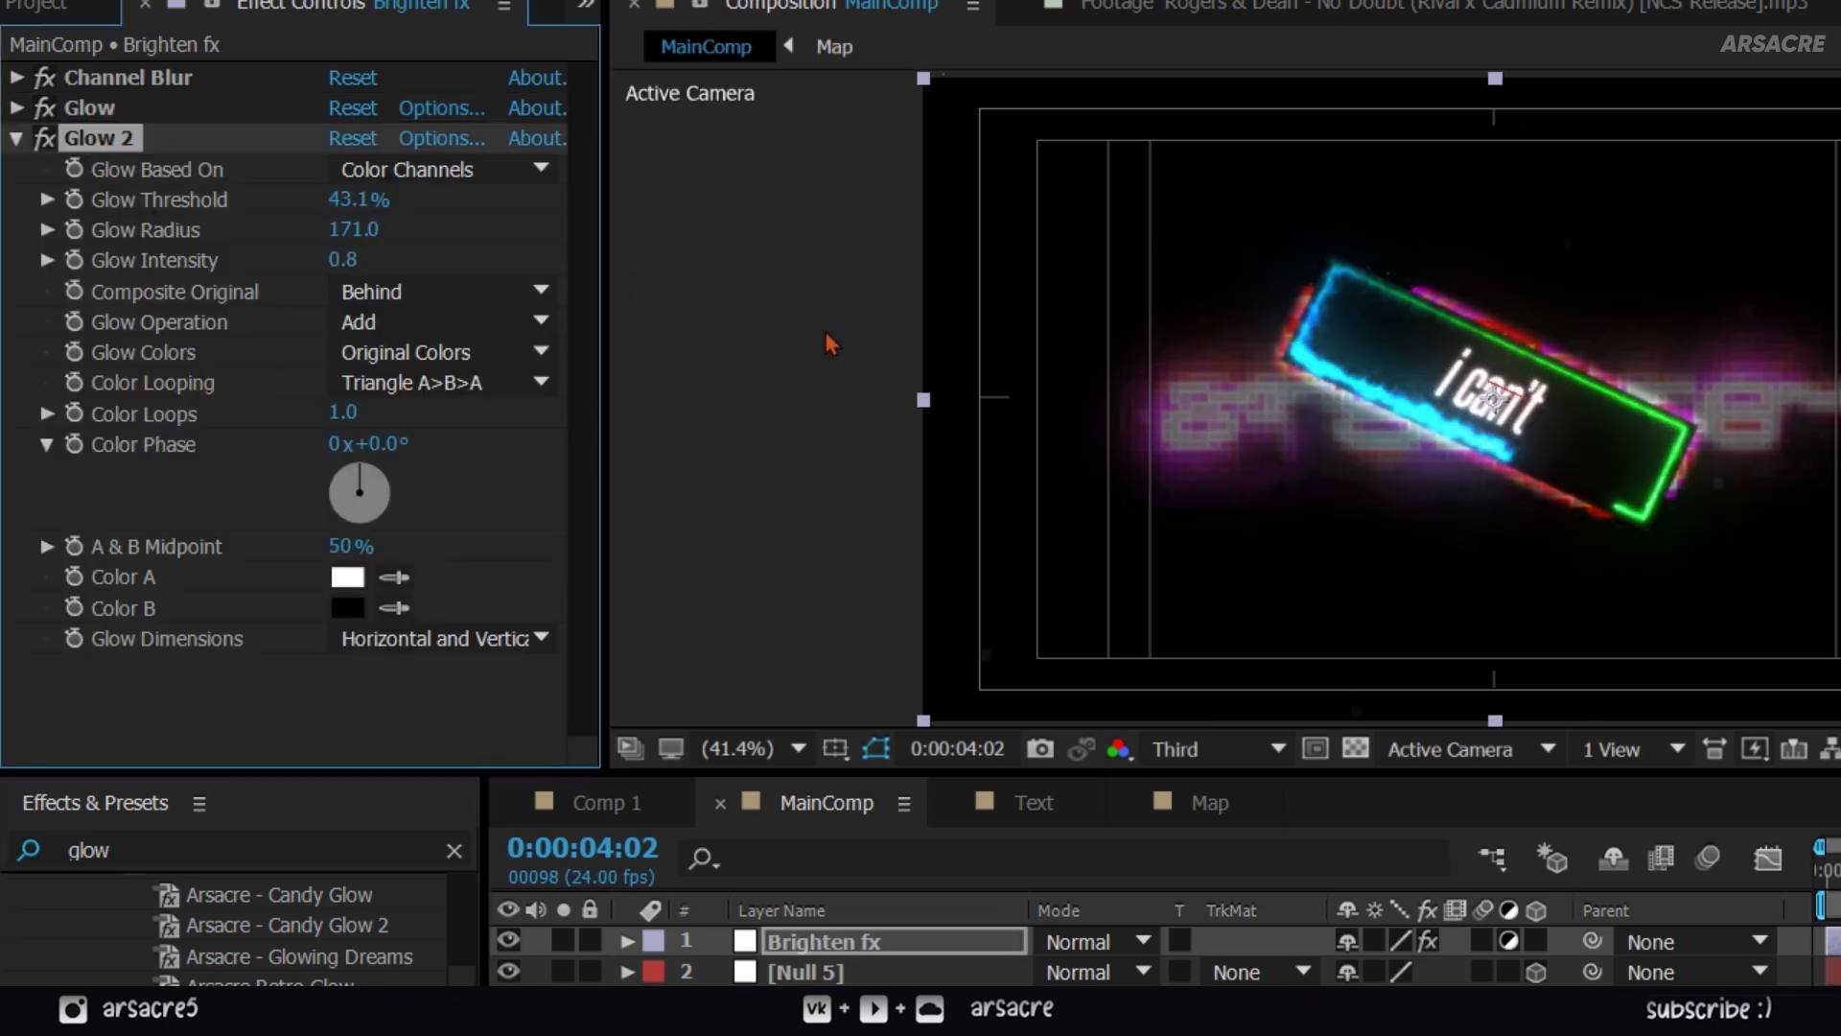
- Apply Exposure to the Brighten fx layer with Exposure 0.76, Offset 0.0001 and Gamma Correction 1.02
{"action": "left_click", "coordinate": [127, 848]}
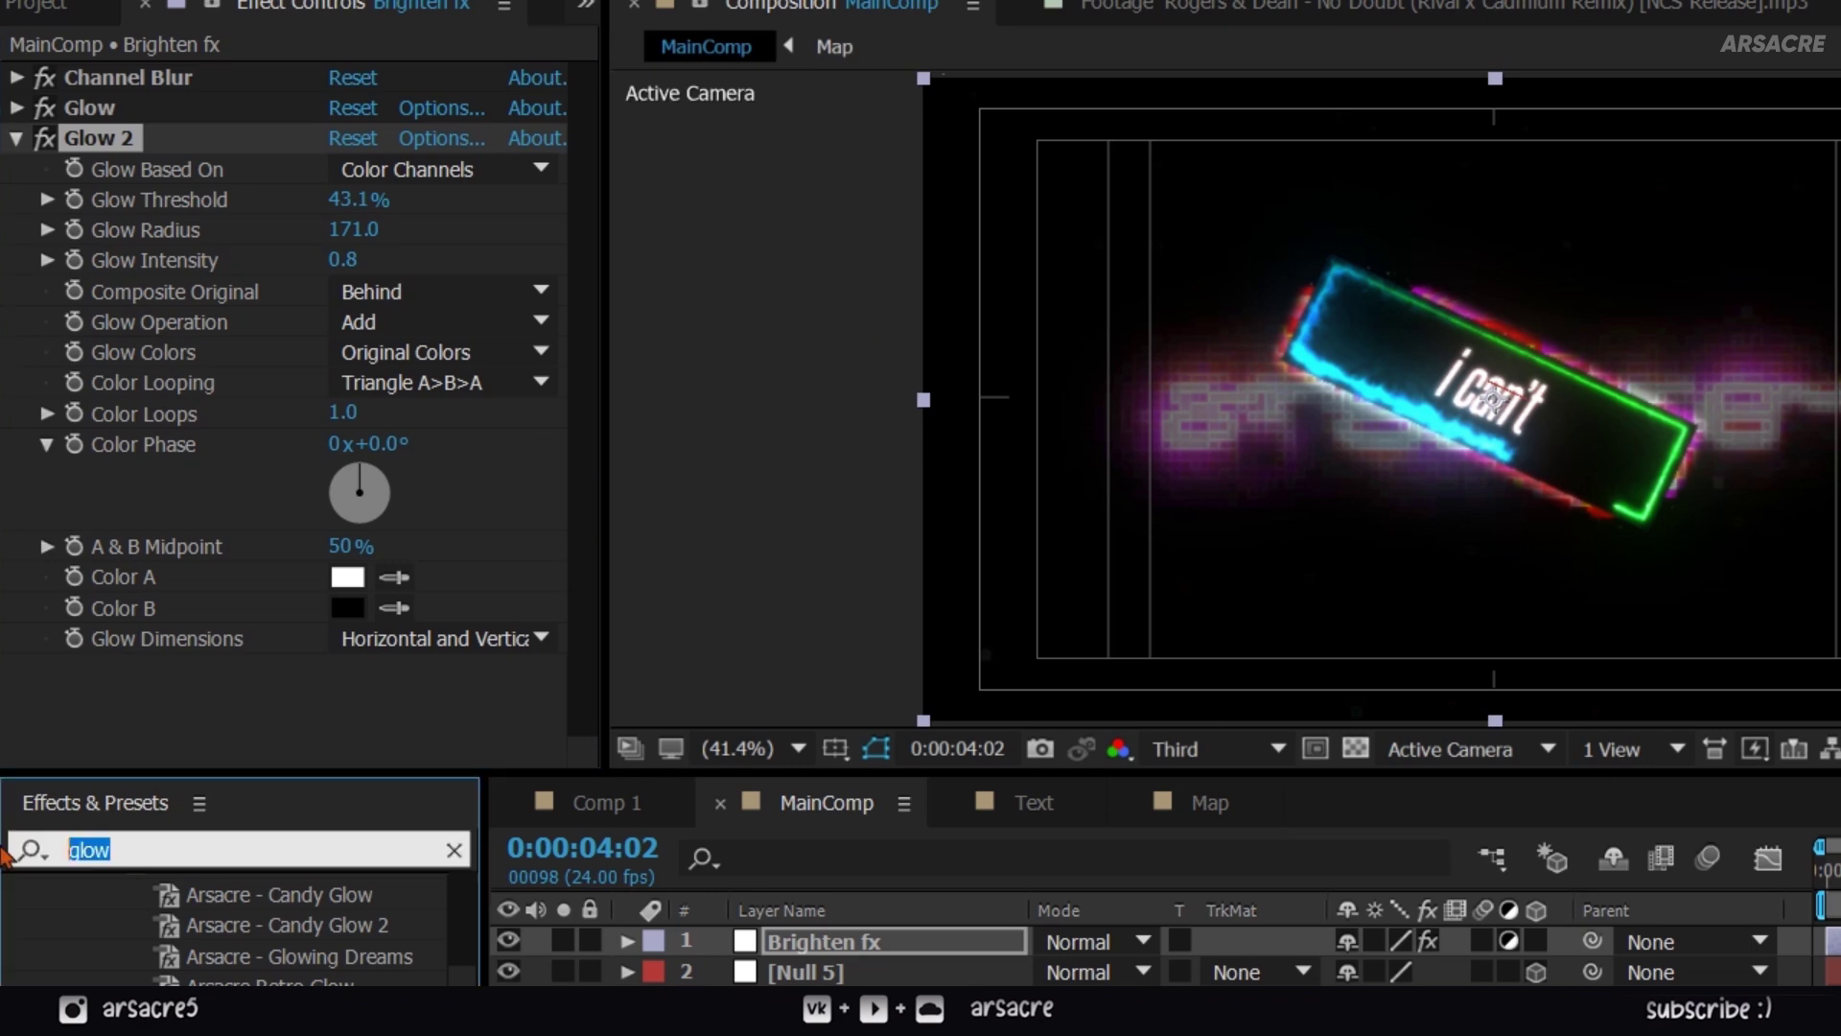
{"action": "type", "text": "exposure"}
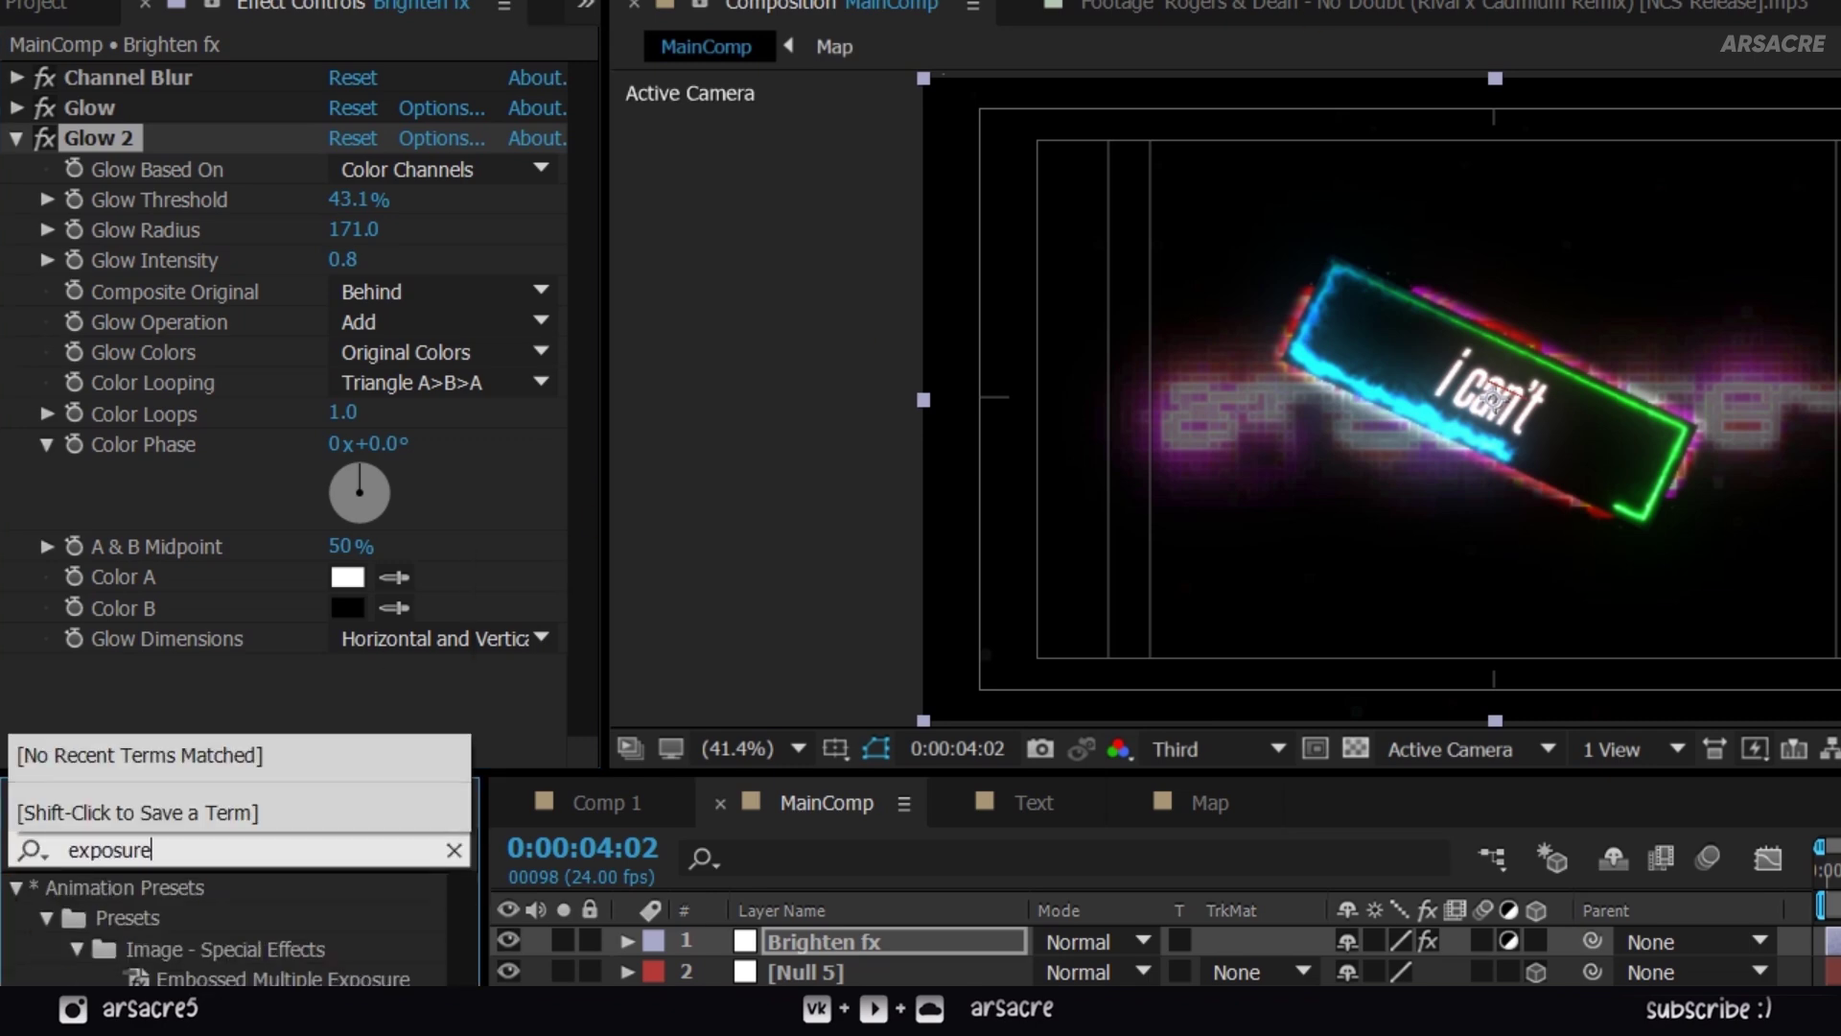
{"action": "left_click_drag", "start_coordinate": [288, 1019], "coordinate": [206, 671]}
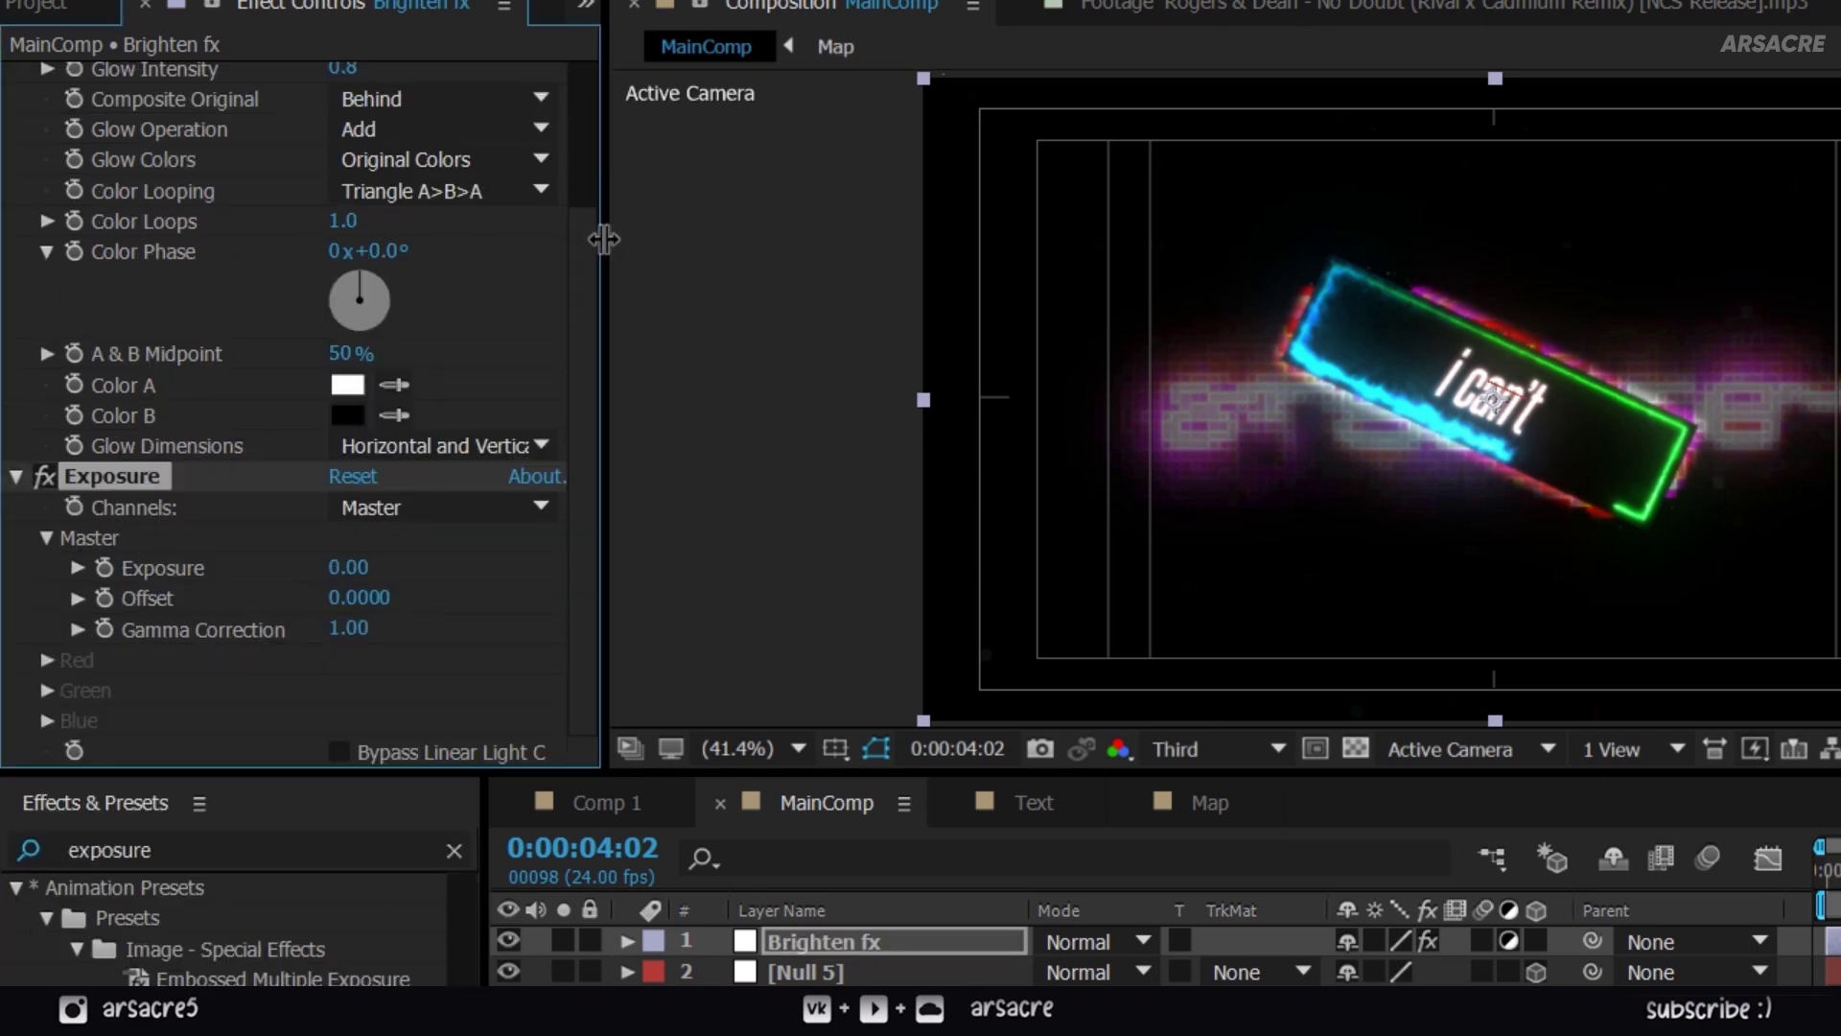
{"action": "scroll", "coordinate": [5, 110], "scroll_direction": "up", "scroll_amount": 4}
{"action": "left_click", "coordinate": [17, 139]}
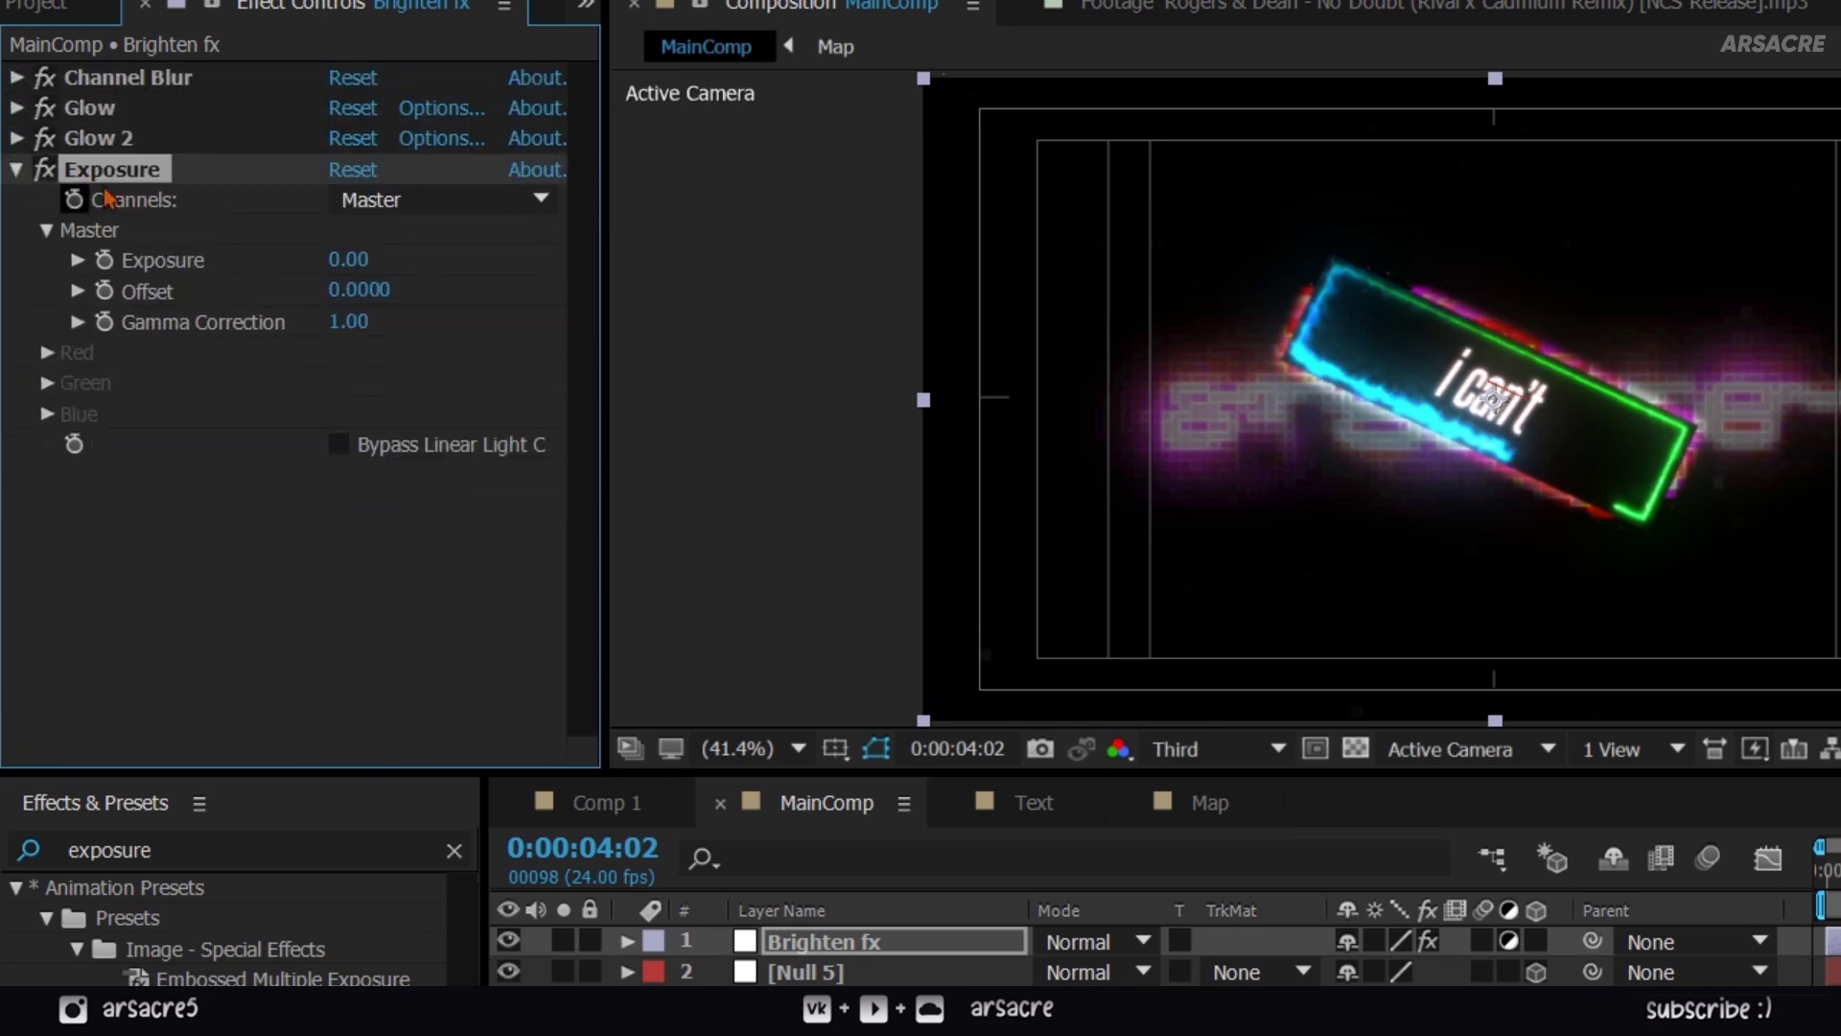
{"action": "key", "text": "ctrl+v"}
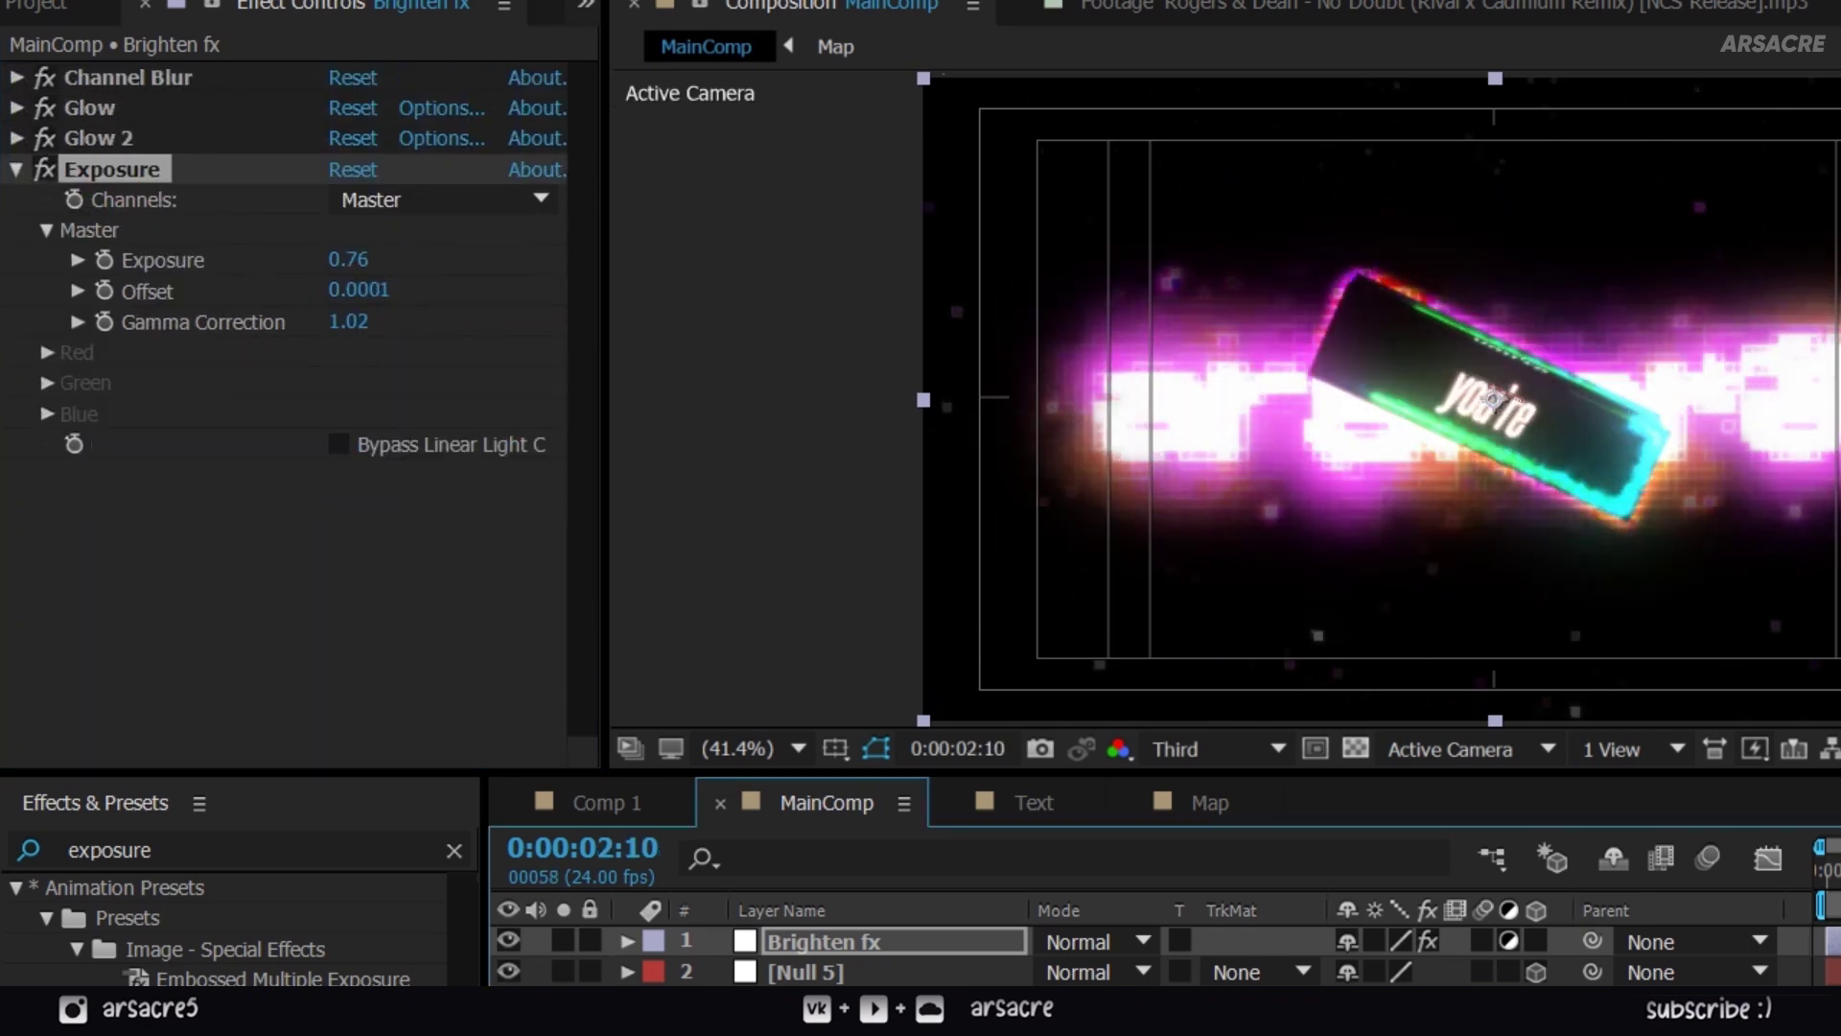
{"action": "left_click", "coordinate": [21, 174]}
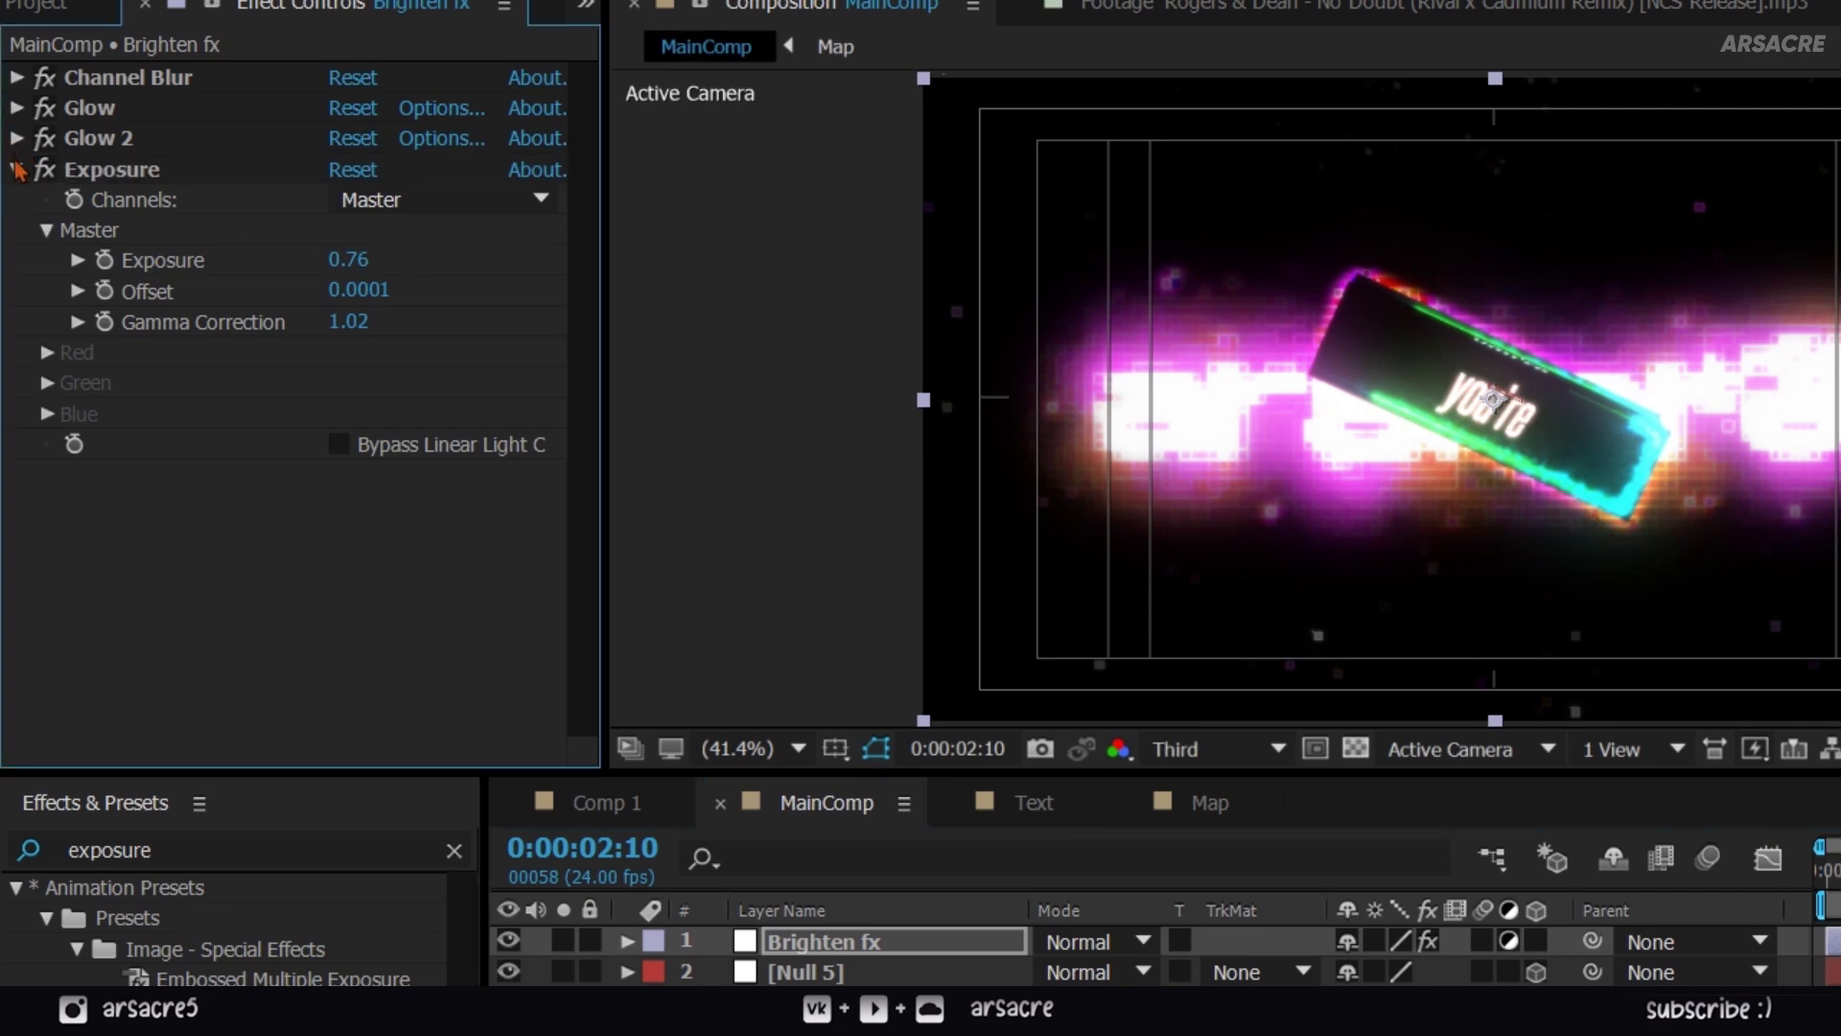
{"action": "left_click", "coordinate": [18, 169]}
- Set Channel Blur's Red Blurriness to 0 and lower its Alpha Blurriness on the Brighten fx layer
{"action": "left_click", "coordinate": [17, 77]}
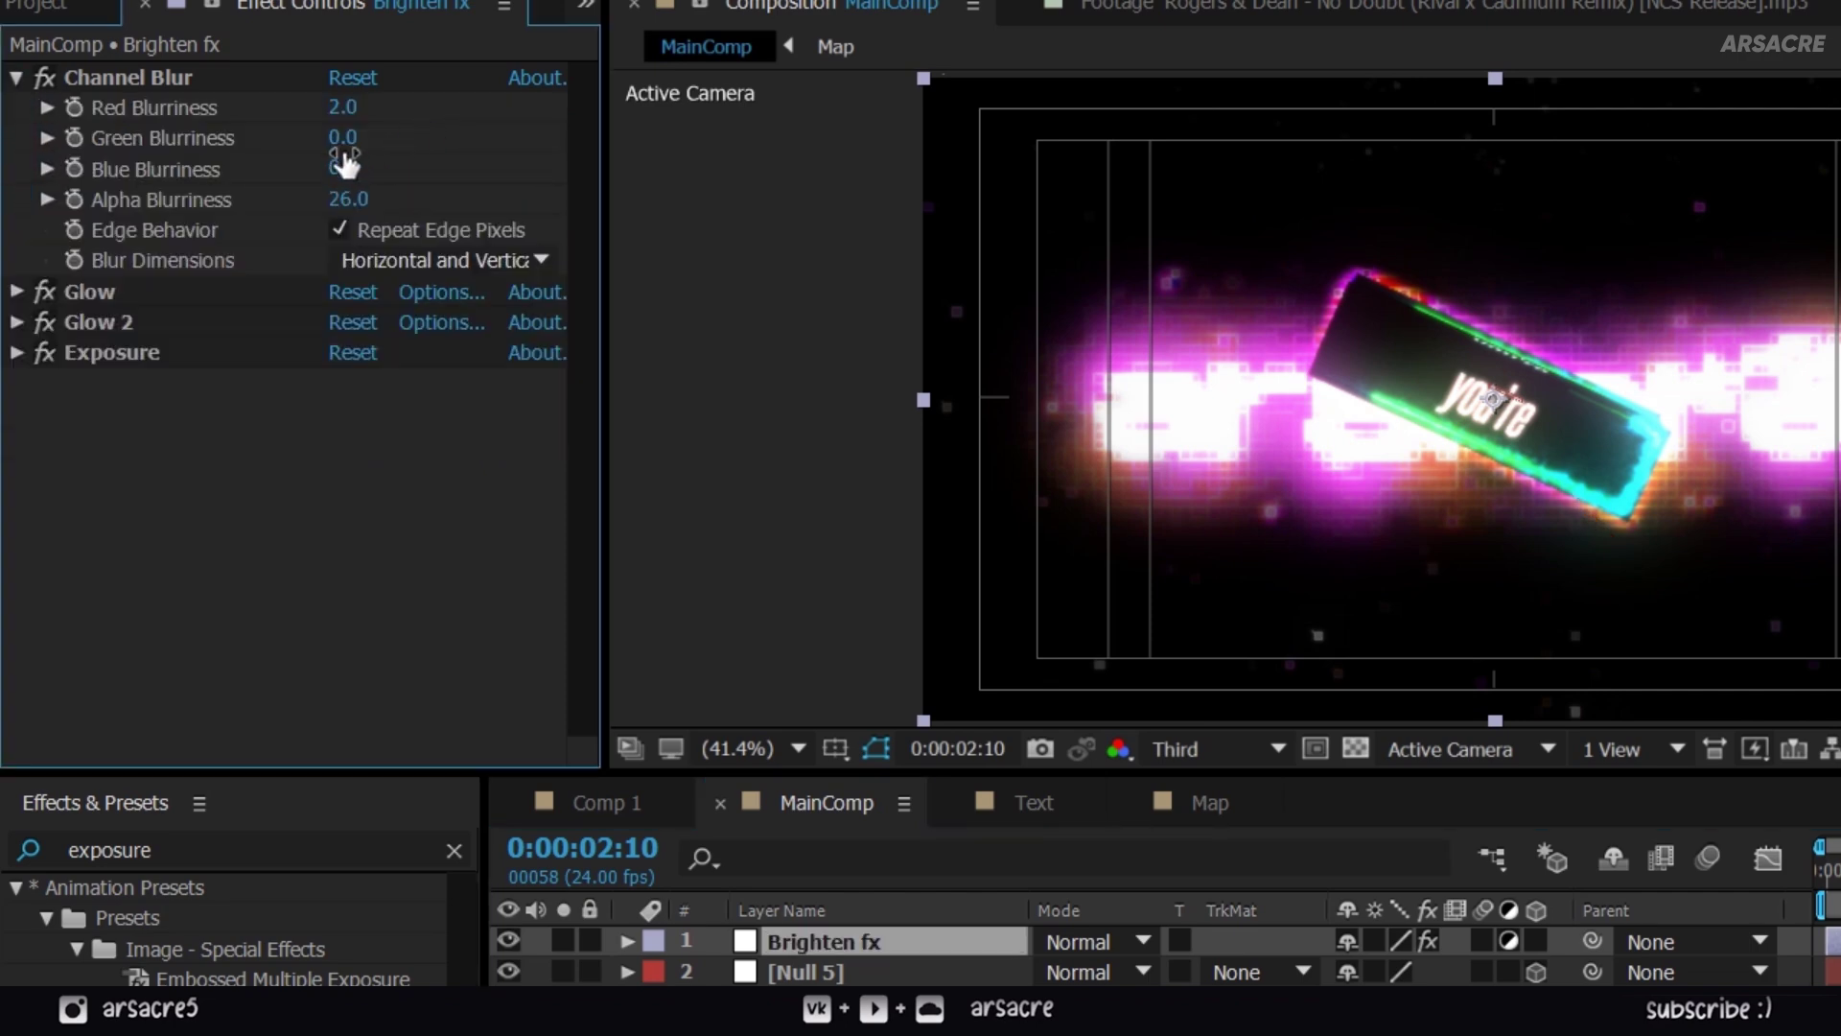
{"action": "left_click", "coordinate": [343, 107]}
{"action": "type", "text": "0"}
{"action": "key", "text": "Return"}
{"action": "left_click_drag", "start_coordinate": [336, 197], "coordinate": [278, 198]}
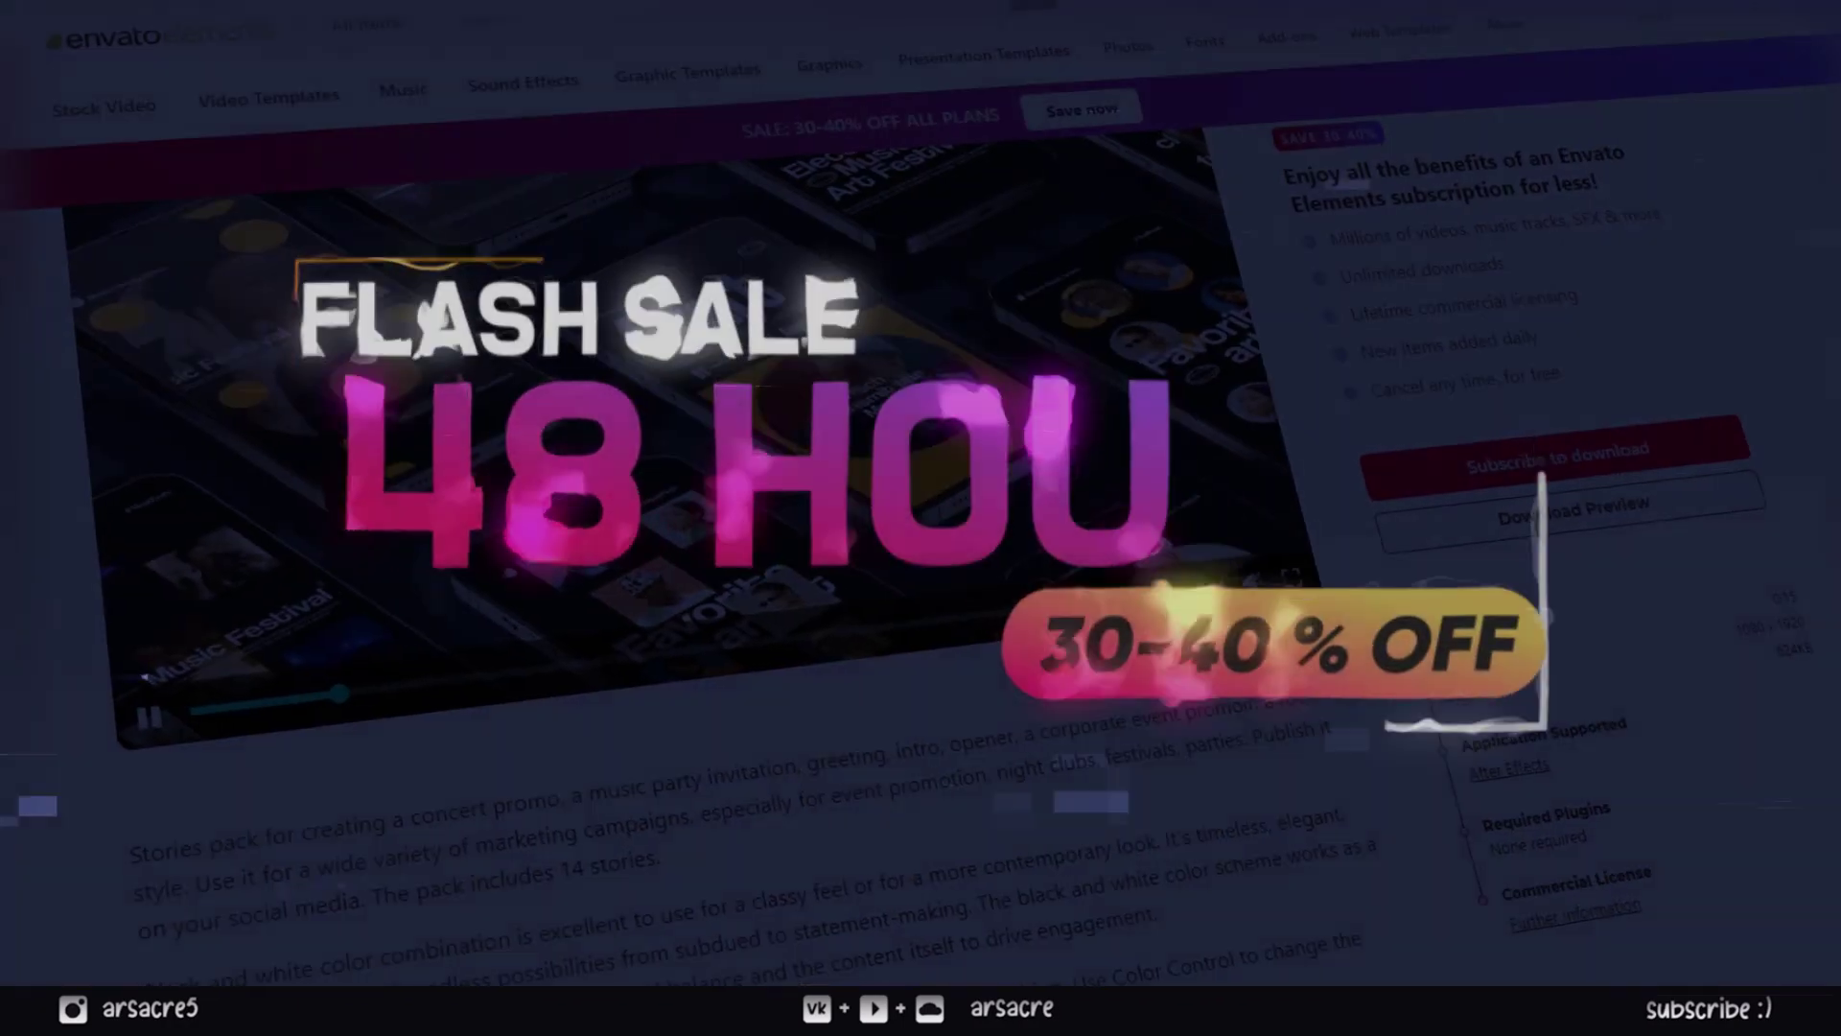